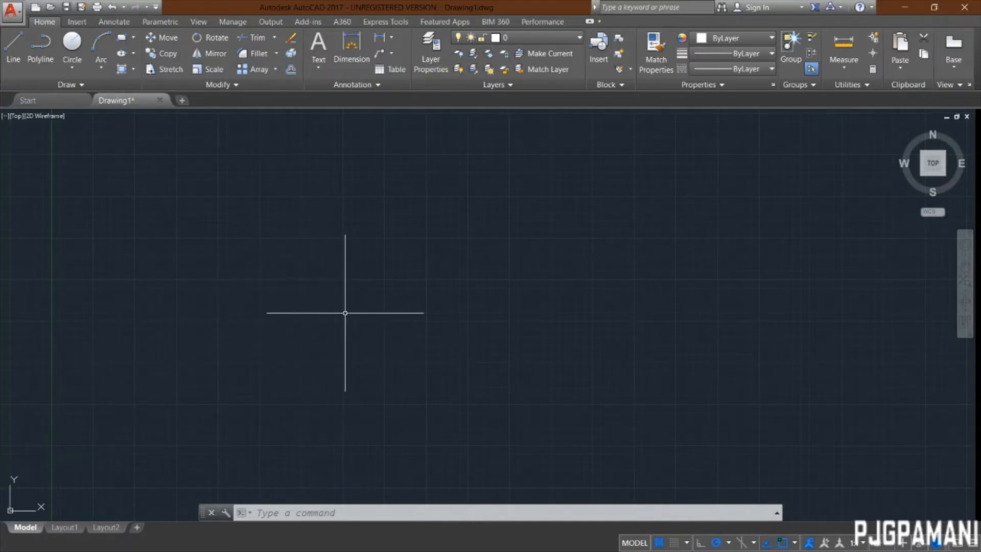
Configure the drawing units with 0.00 precision for both length and angle, keeping millimeters as the insertion scale.
type("un")
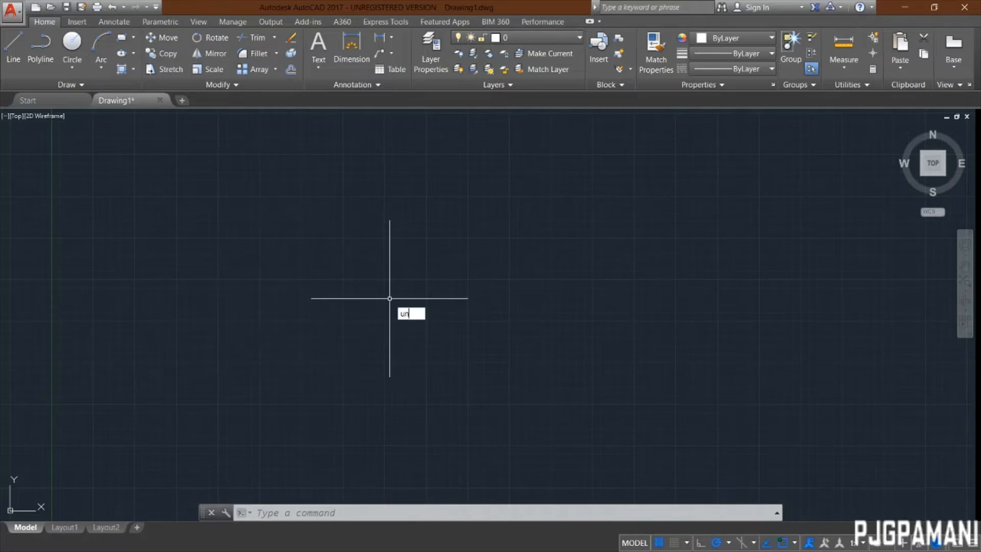
type("its")
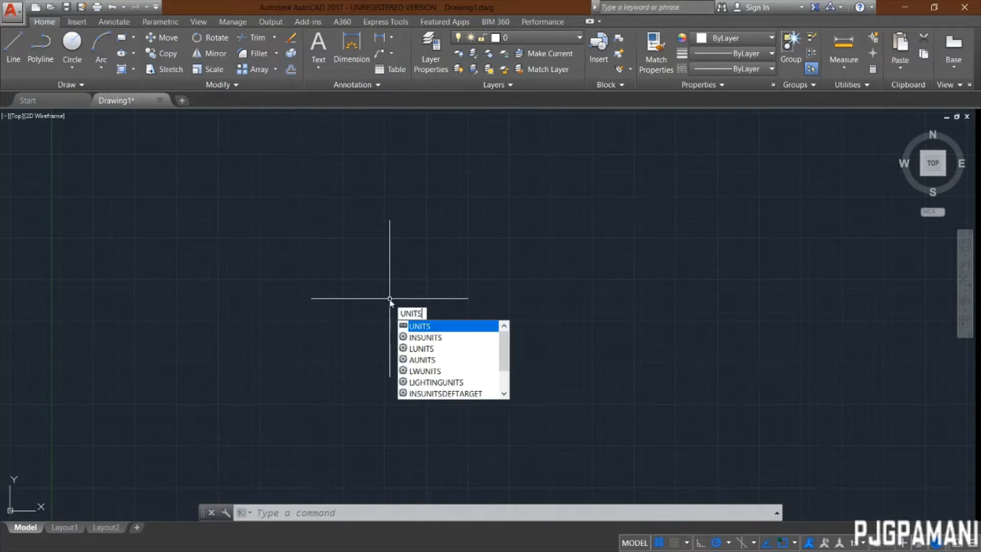
key("Return")
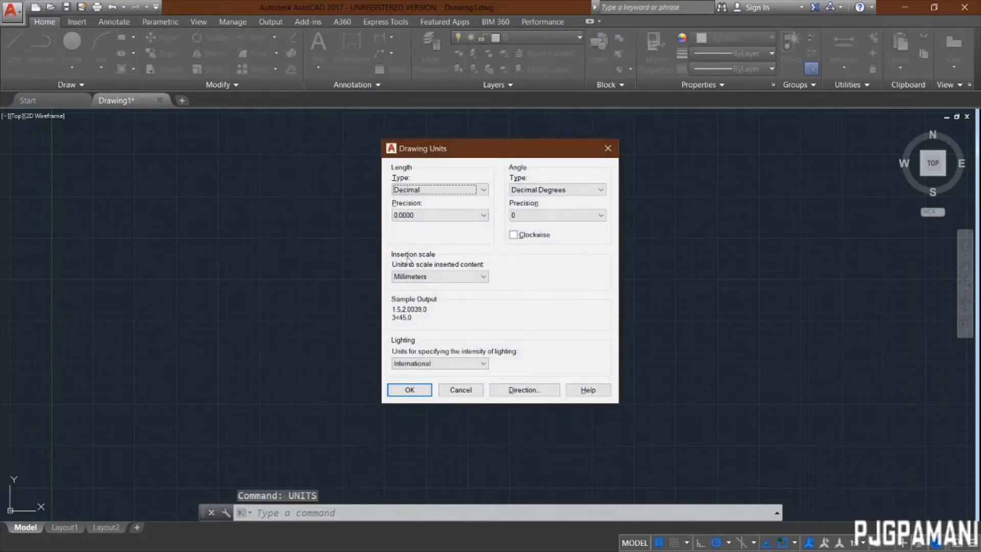
left_click(427, 276)
left_click(427, 277)
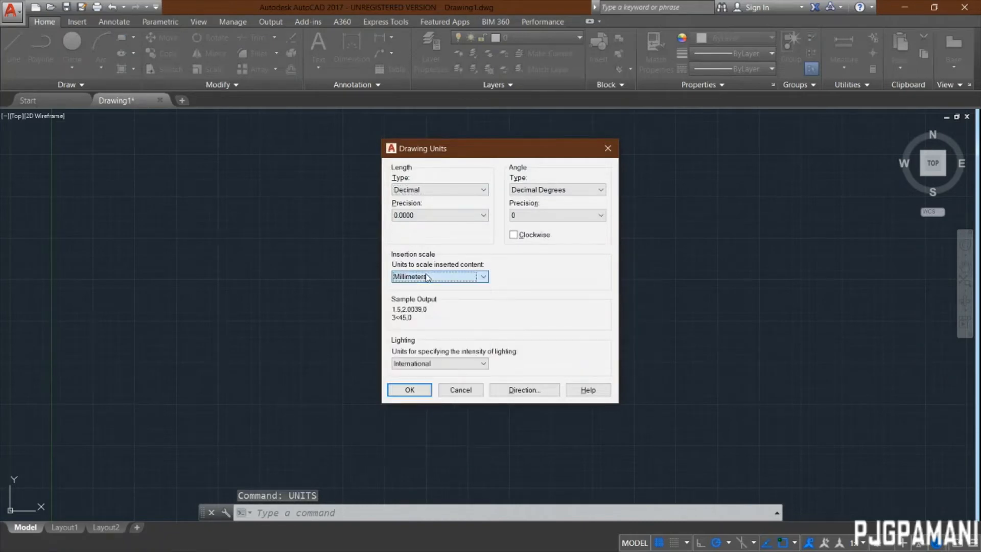
left_click(443, 217)
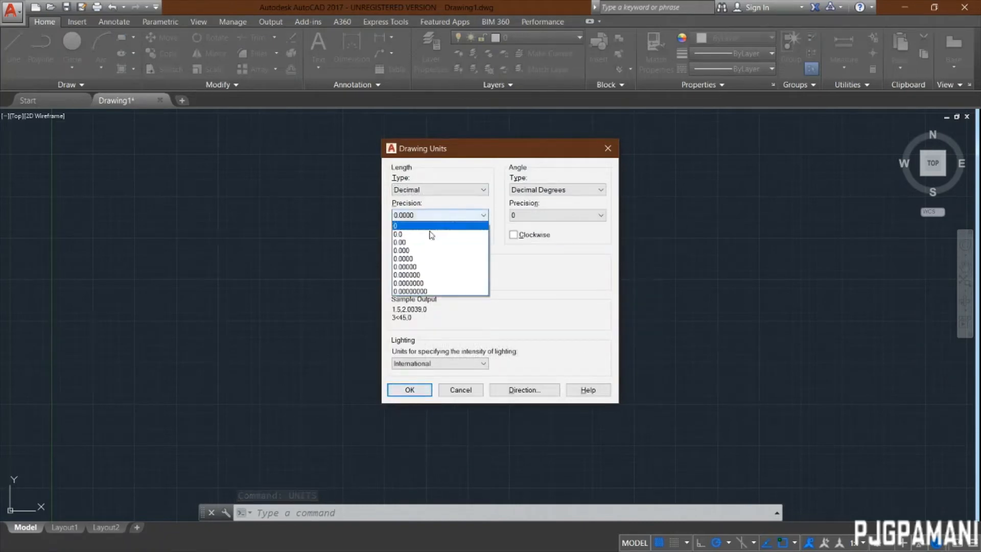
left_click(424, 242)
left_click(601, 215)
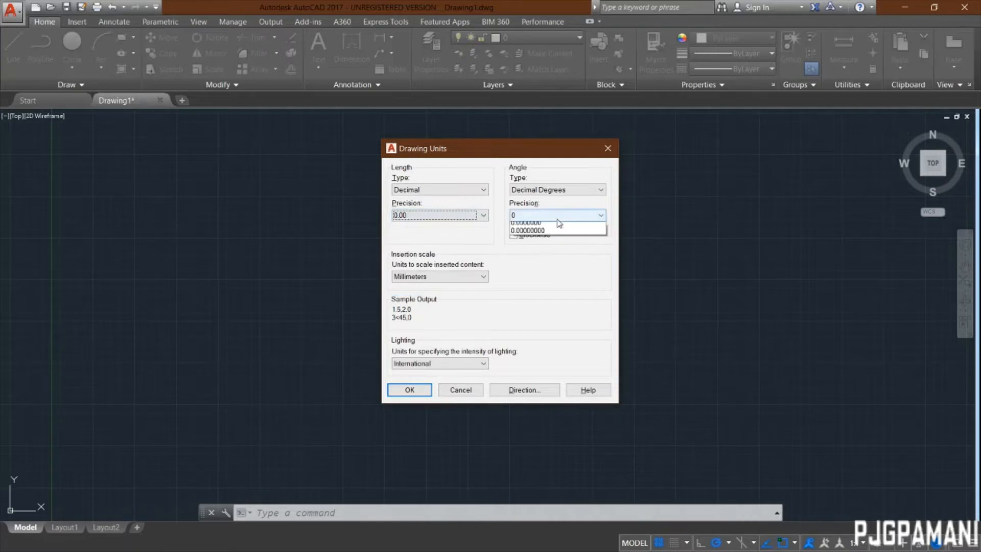
left_click(526, 244)
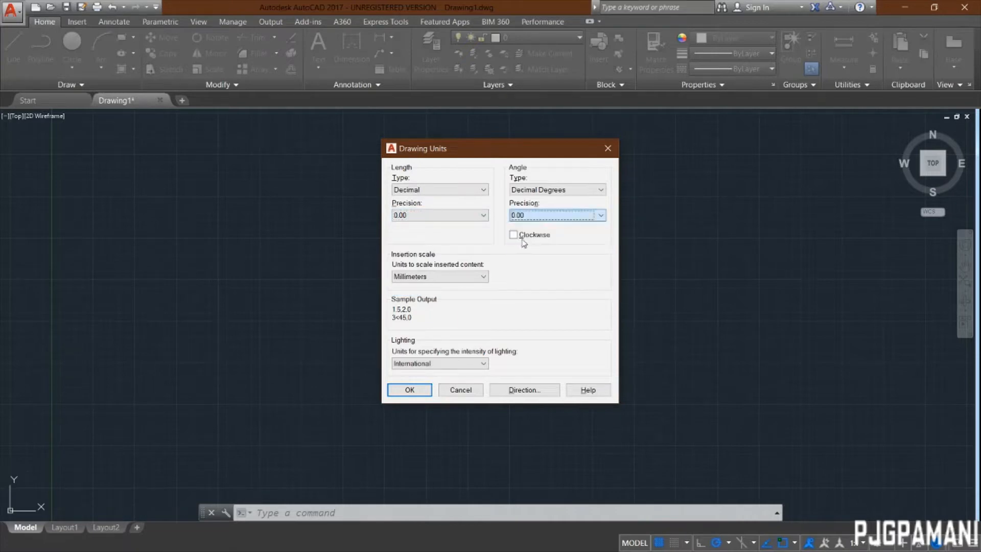
left_click(413, 390)
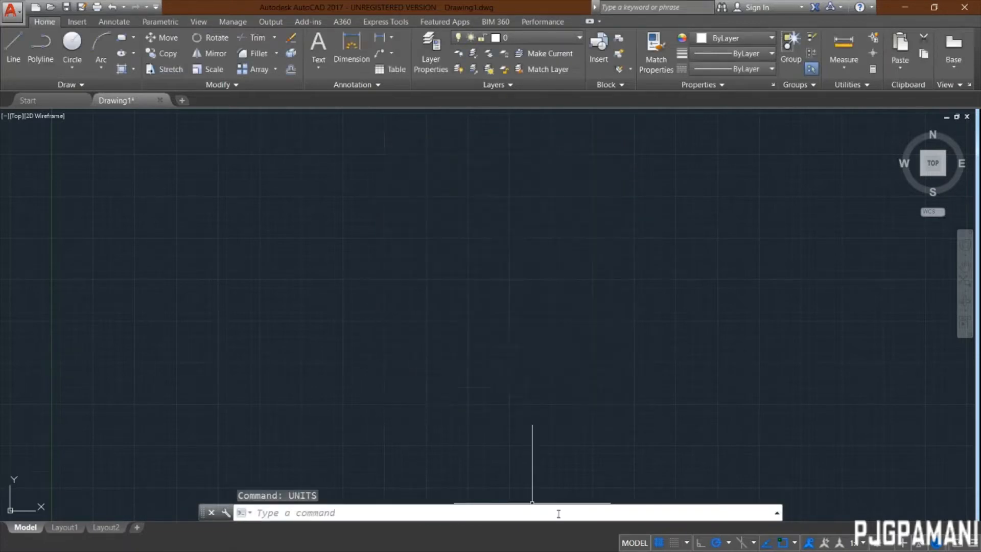
Turn on snap mode and review the snap and grid spacing in the drafting settings, accepting them as they are.
left_click(675, 544)
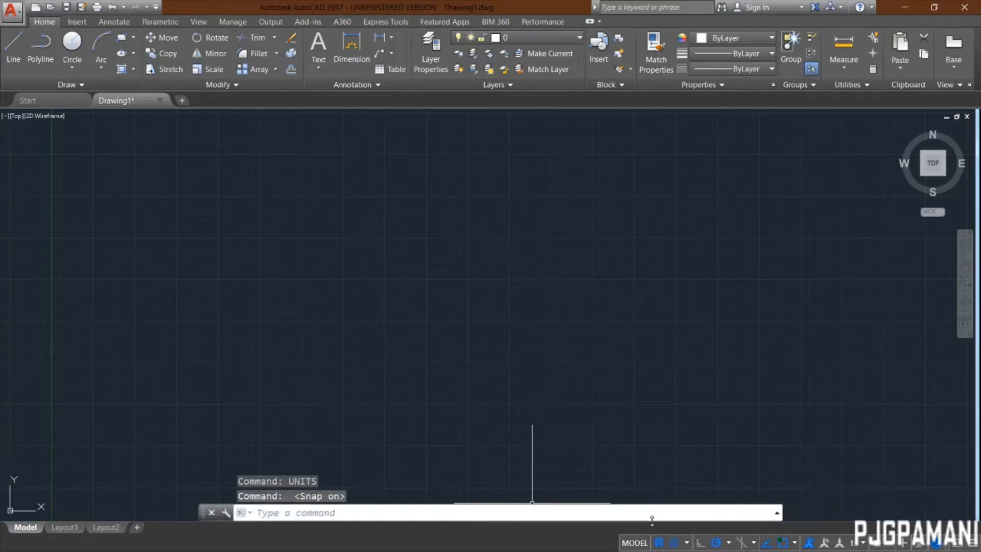
right_click(660, 545)
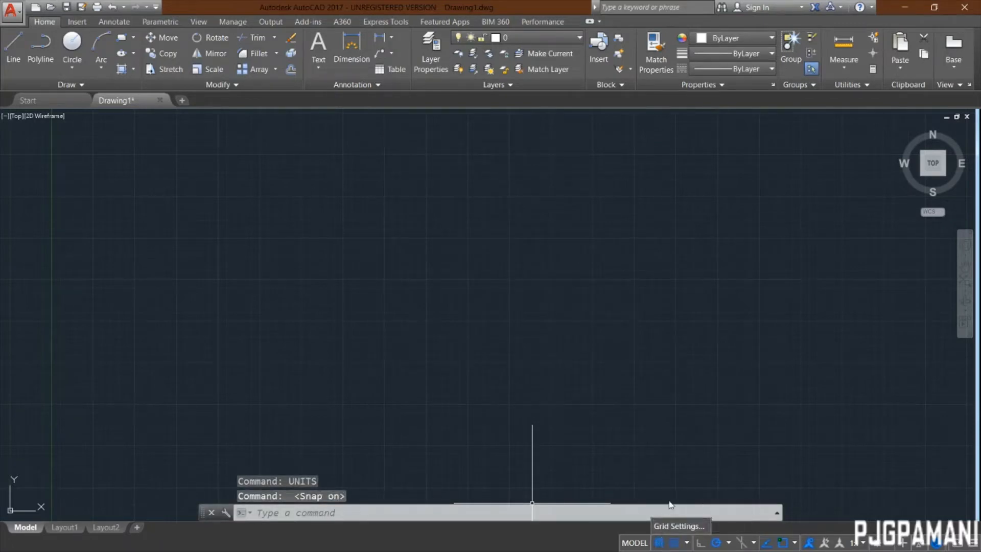
left_click(672, 521)
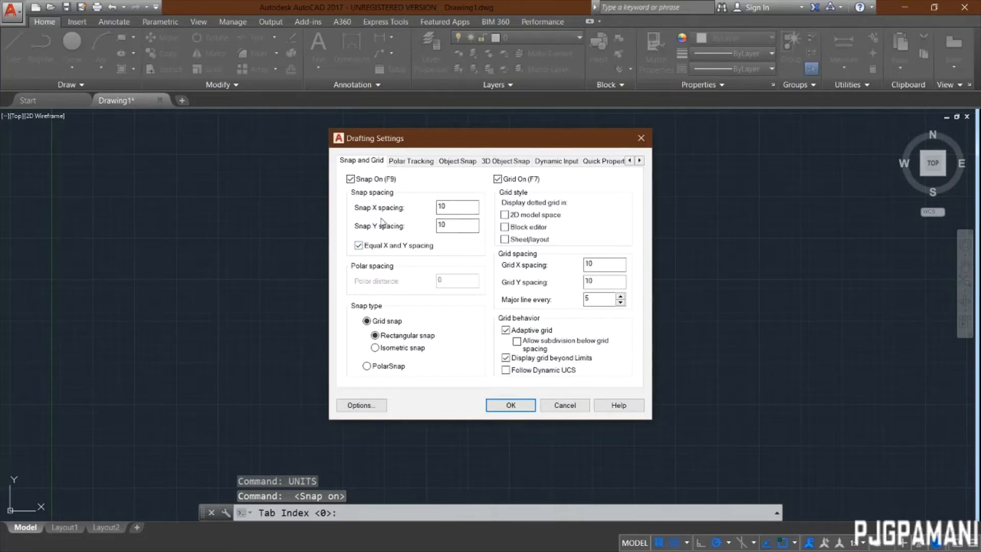
left_click(510, 405)
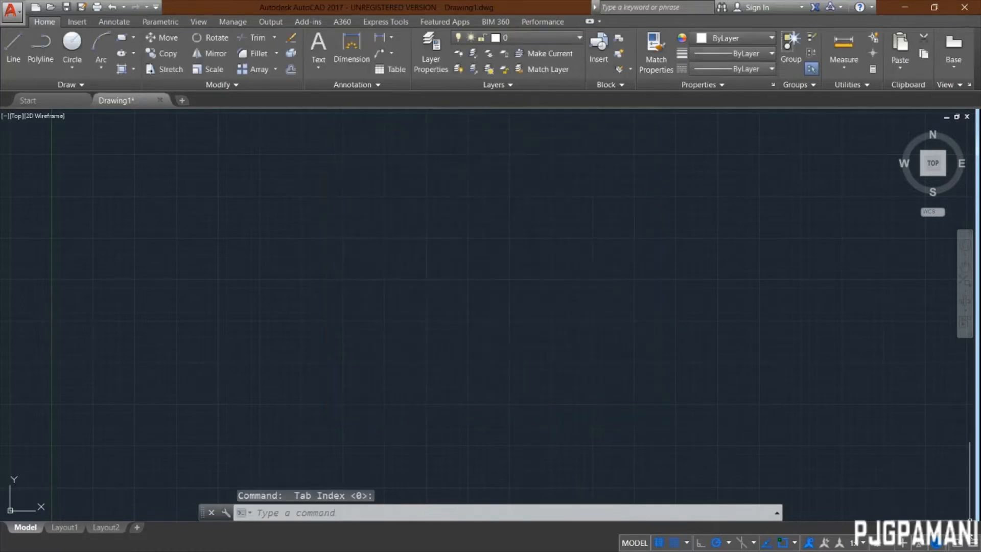
Add the LineWeight toggle to the status bar through its customization list.
left_click(974, 543)
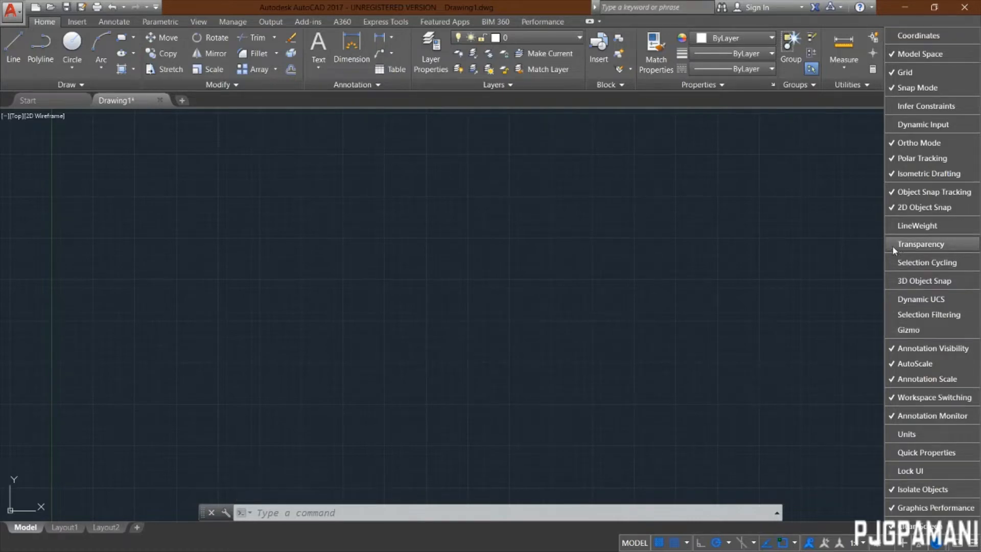
left_click(660, 385)
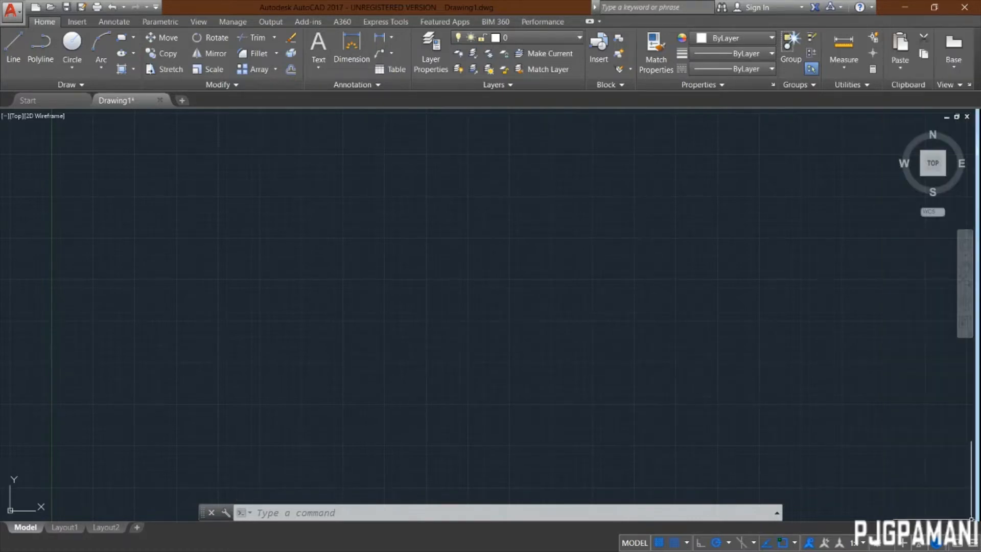
left_click(973, 548)
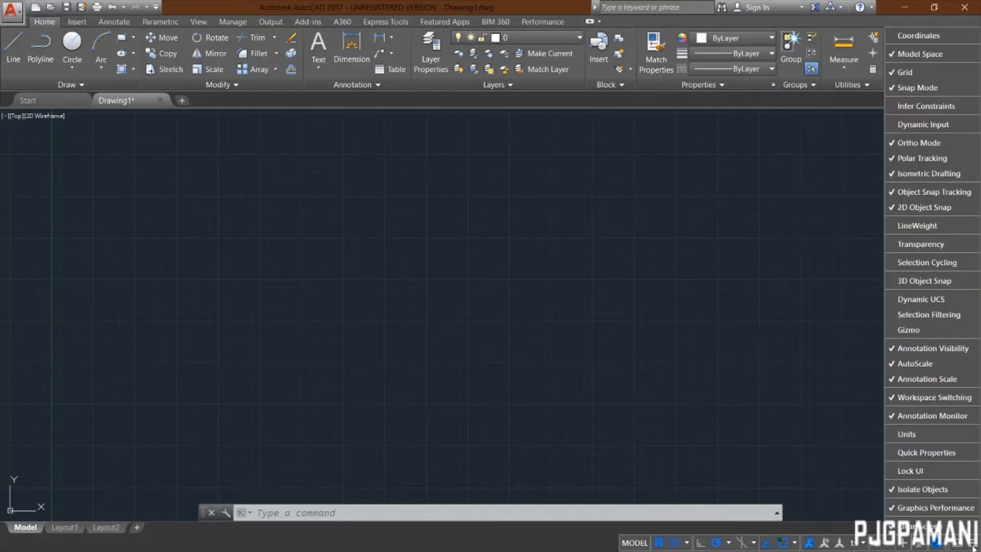
left_click(895, 226)
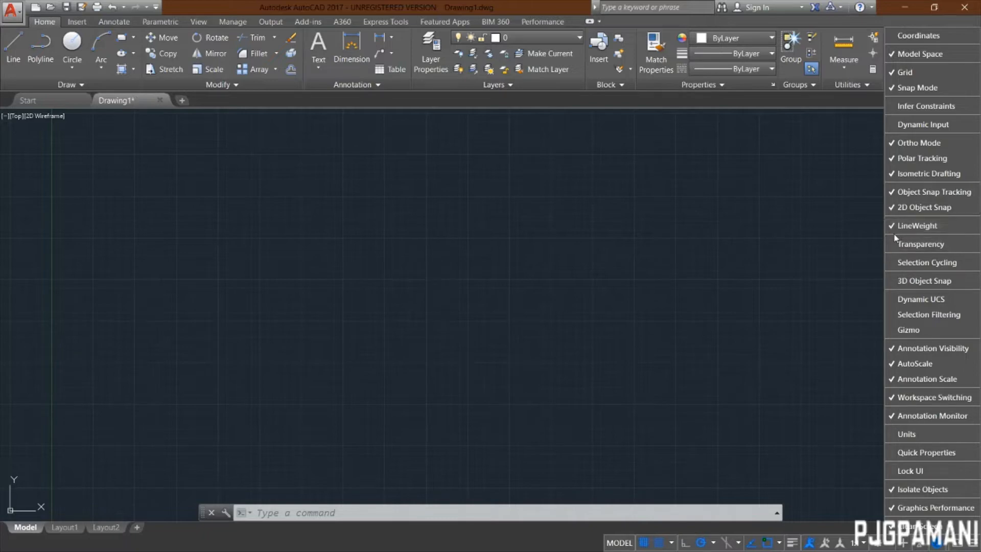
left_click(426, 259)
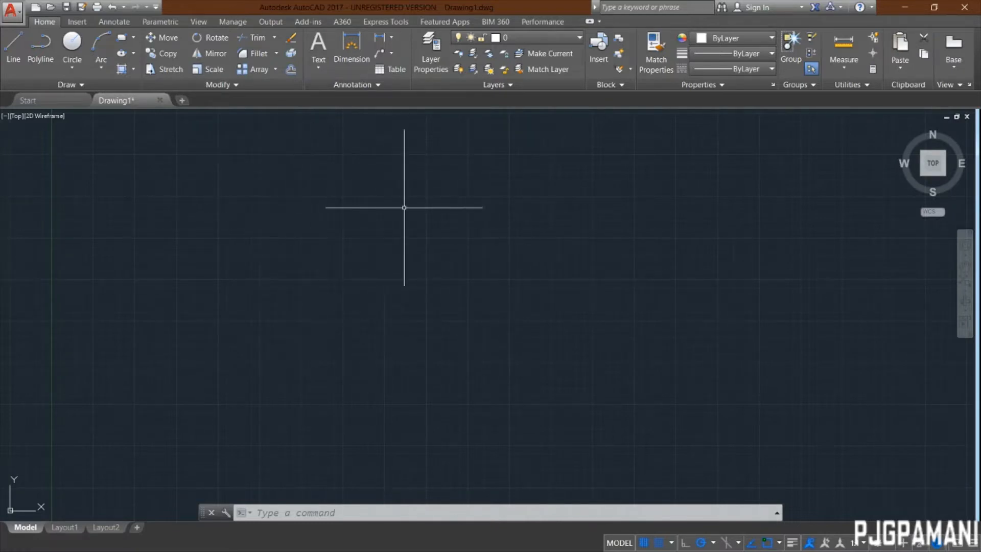
Create a new layer named L1 in the layer properties manager.
type("LAYER")
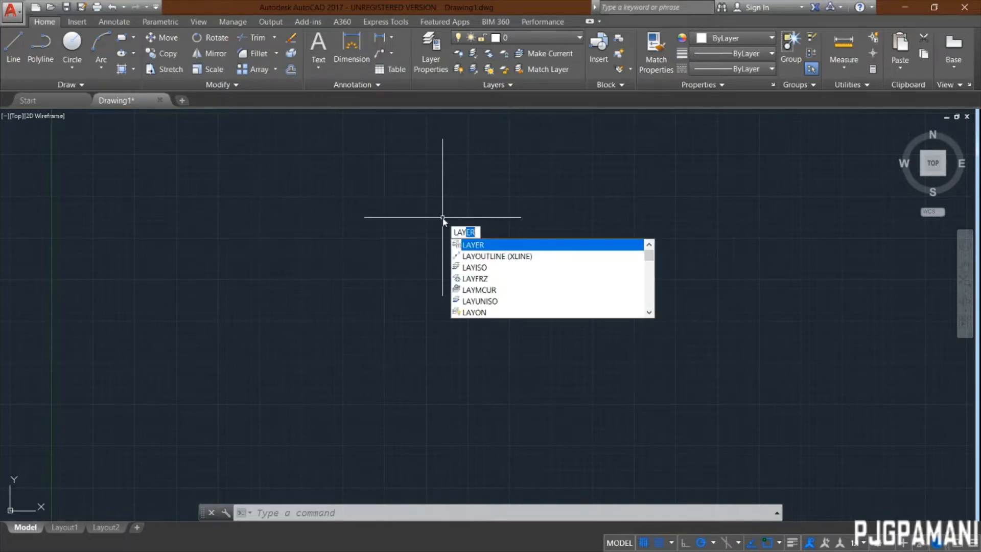
key("Return")
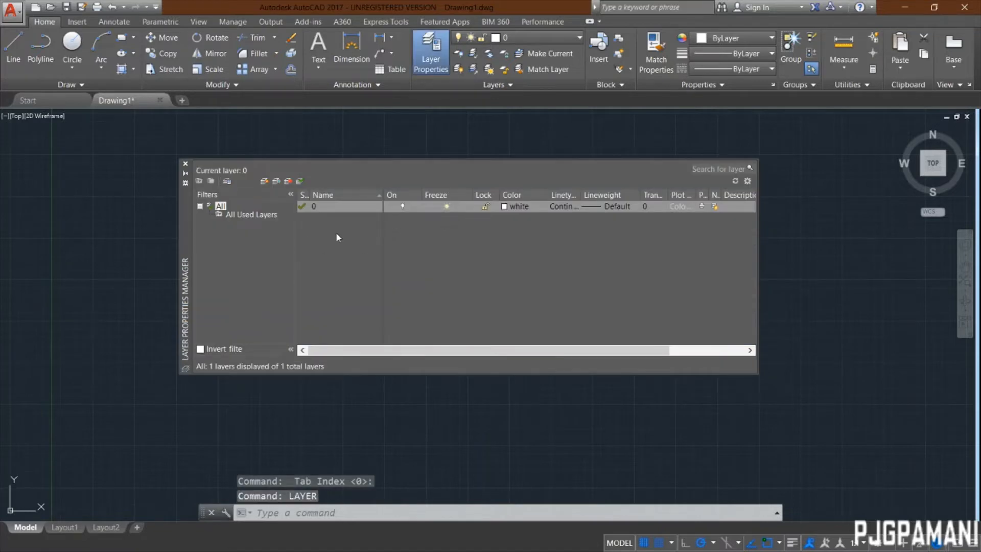
right_click(342, 245)
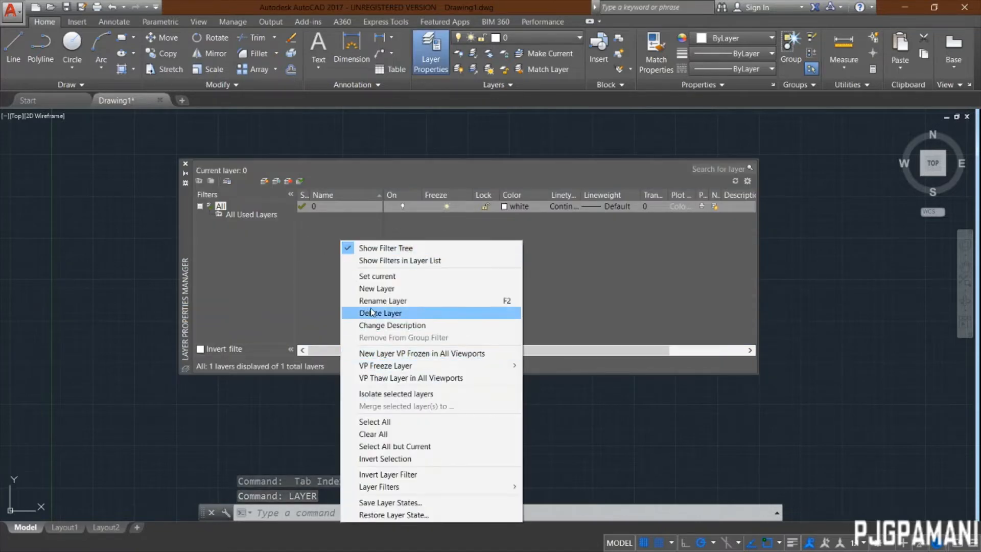
left_click(371, 289)
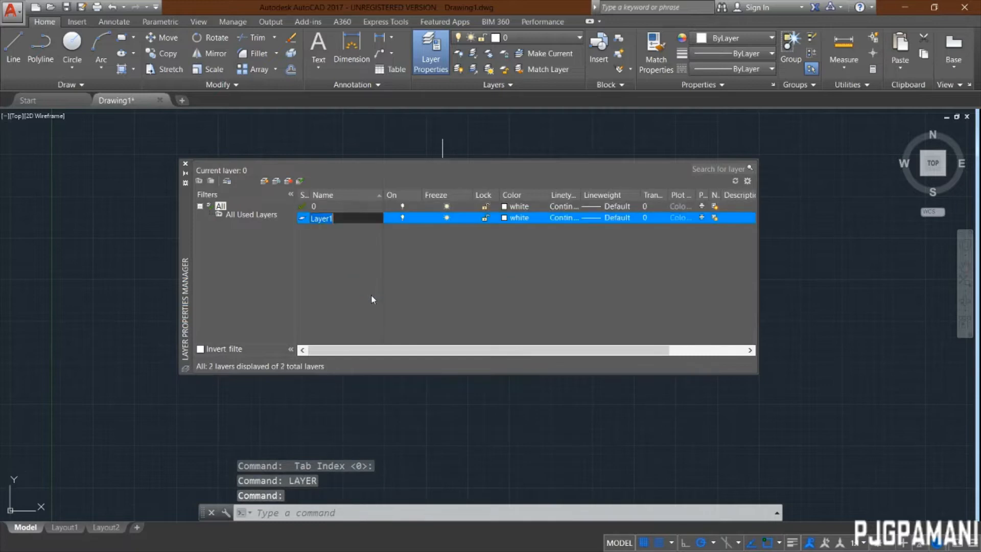
type("1")
key("Caps_Lock")
type("L")
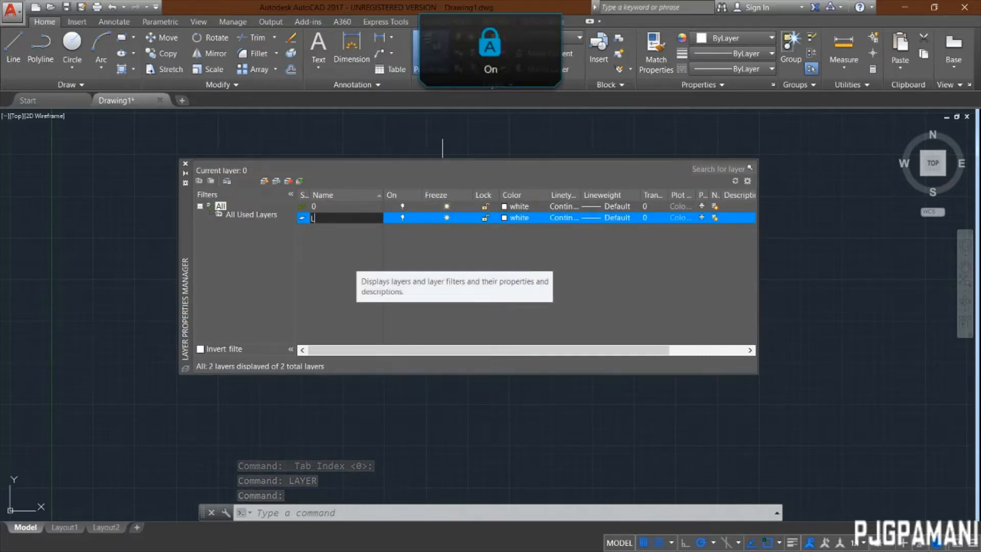
key("Return")
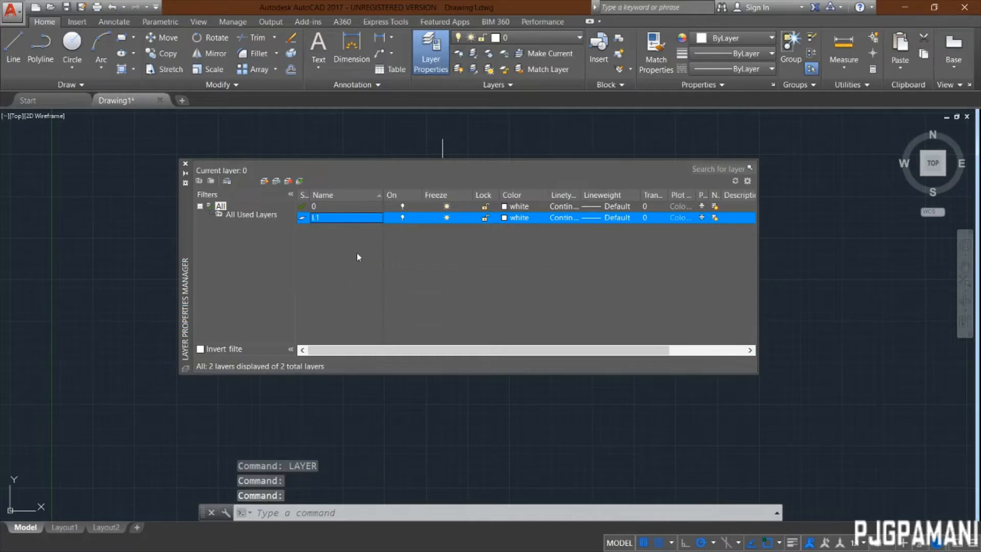
Set layer L1's color to index color 10 and accept the Continuous linetype.
left_click(517, 218)
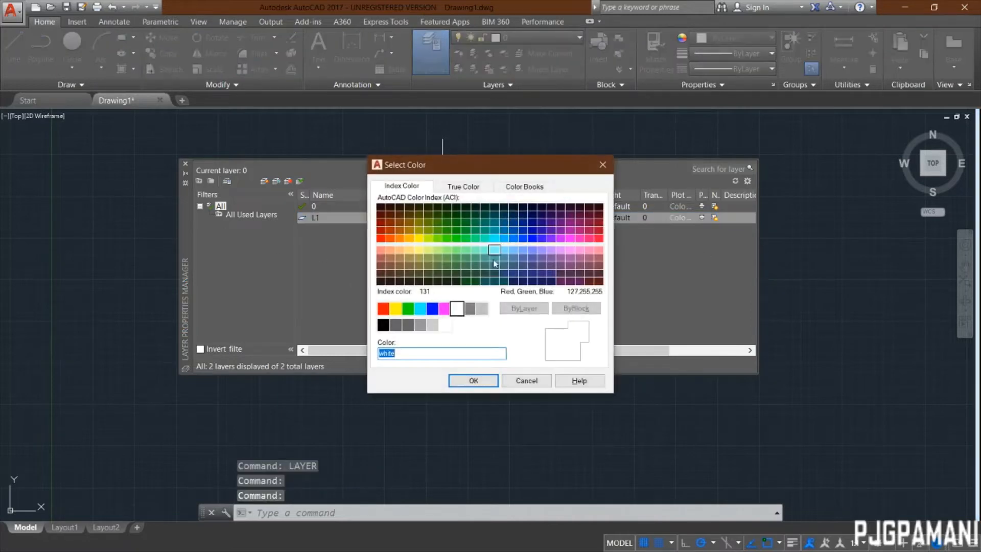
left_click(598, 245)
left_click(381, 238)
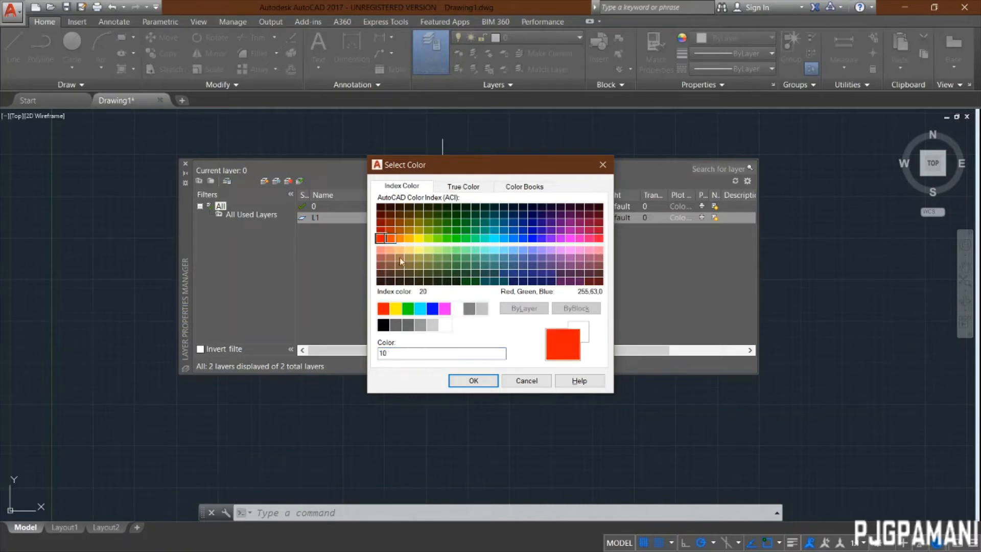
left_click(479, 381)
left_click(567, 216)
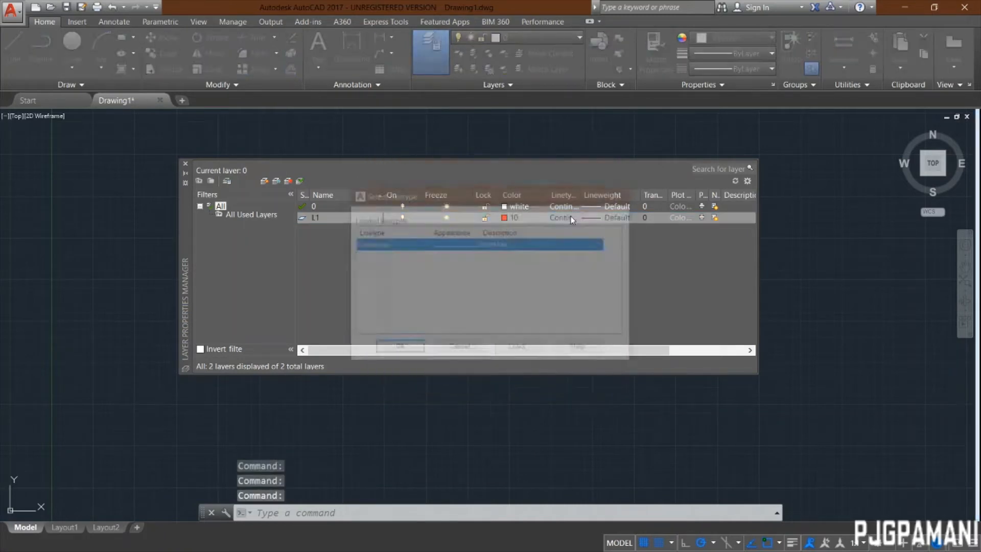
left_click(397, 349)
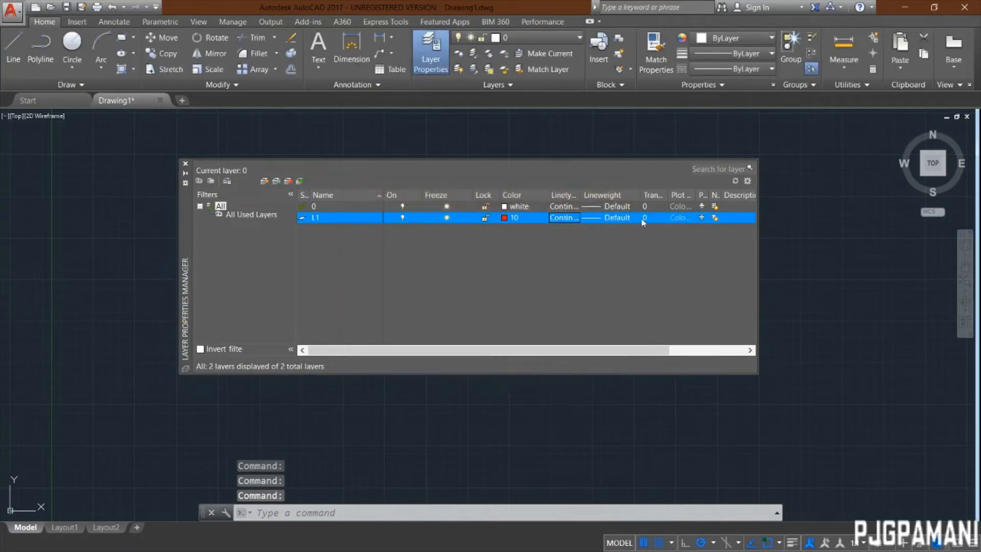
Set layer L1's lineweight to 0.50 mm.
left_click(608, 219)
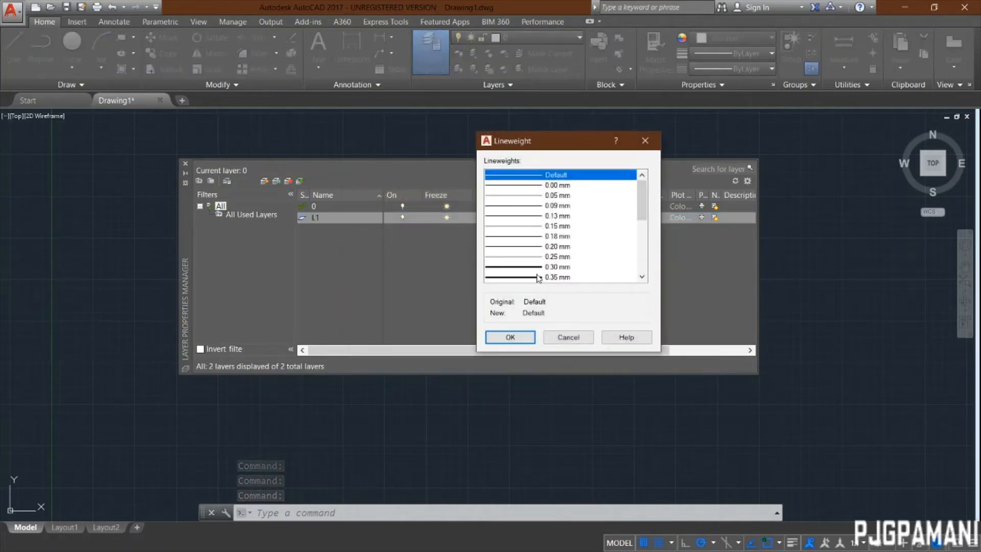
scroll(531, 268, "down", 1)
left_click(529, 266)
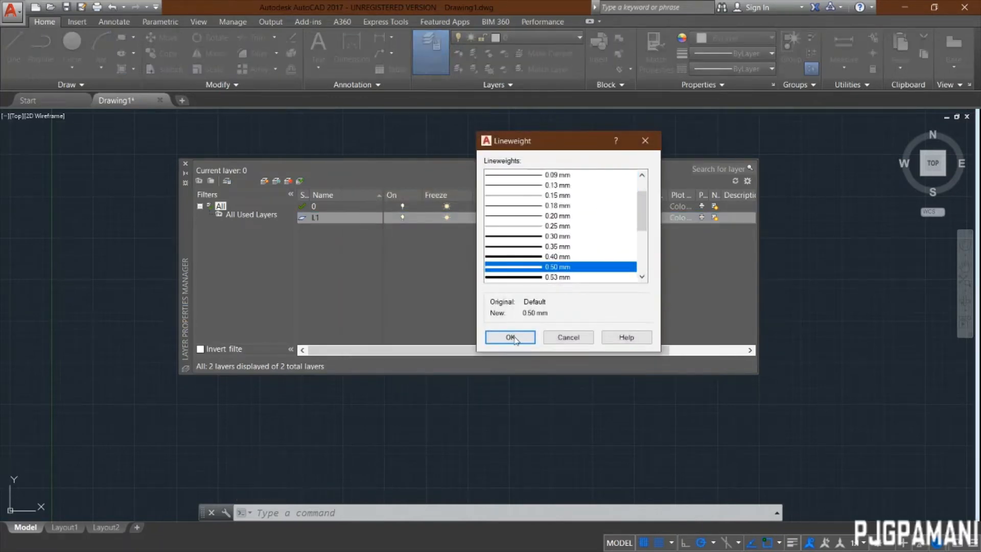
left_click(511, 339)
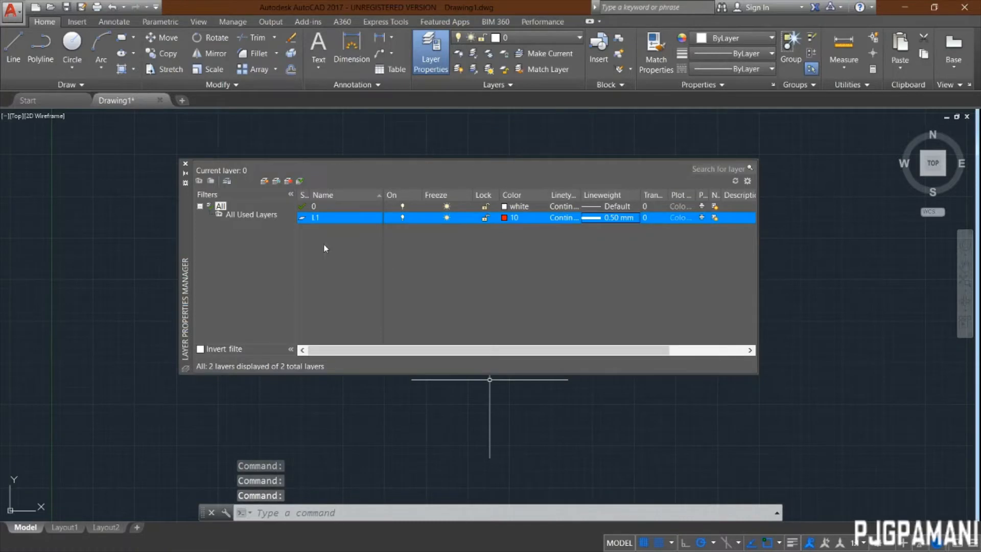
Create another new layer below L1 and name it L2.
right_click(323, 249)
left_click(350, 292)
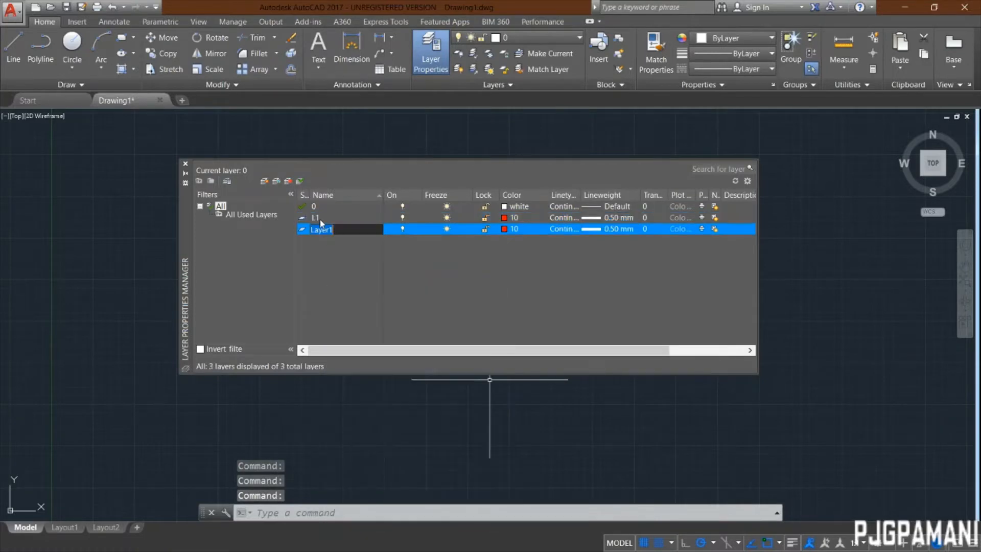
type("L2")
key("Return")
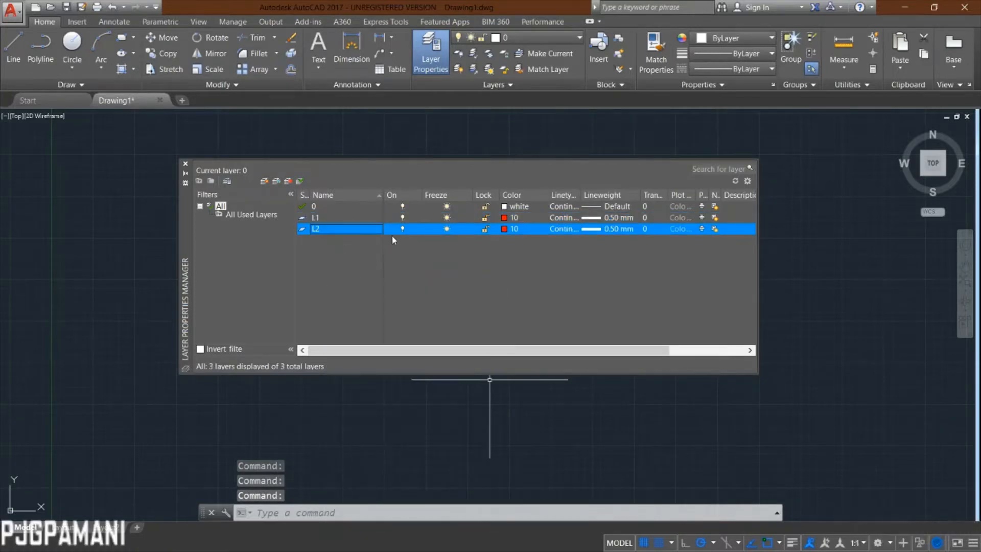
Set layer L2's color to index color 130 and accept the Continuous linetype.
left_click(505, 230)
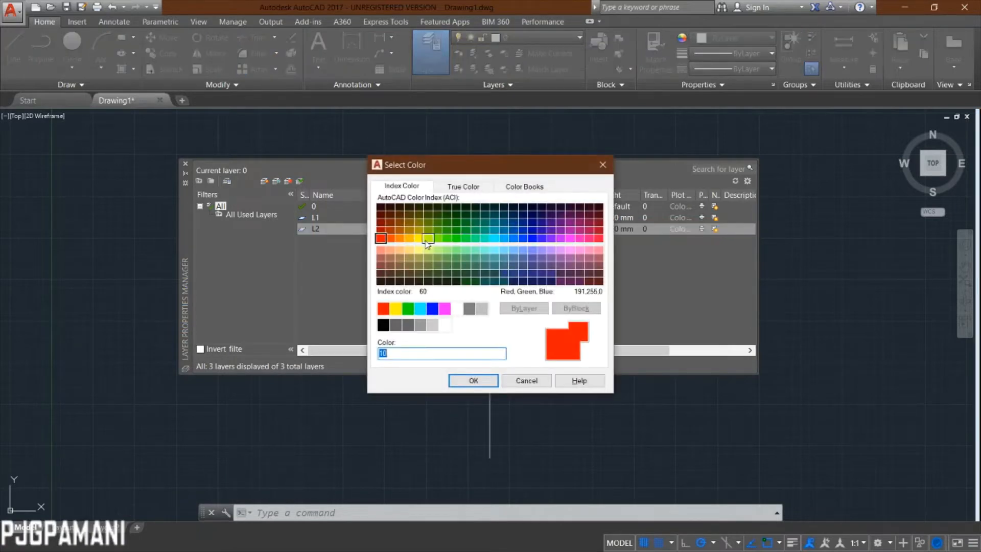
left_click(494, 238)
left_click(474, 380)
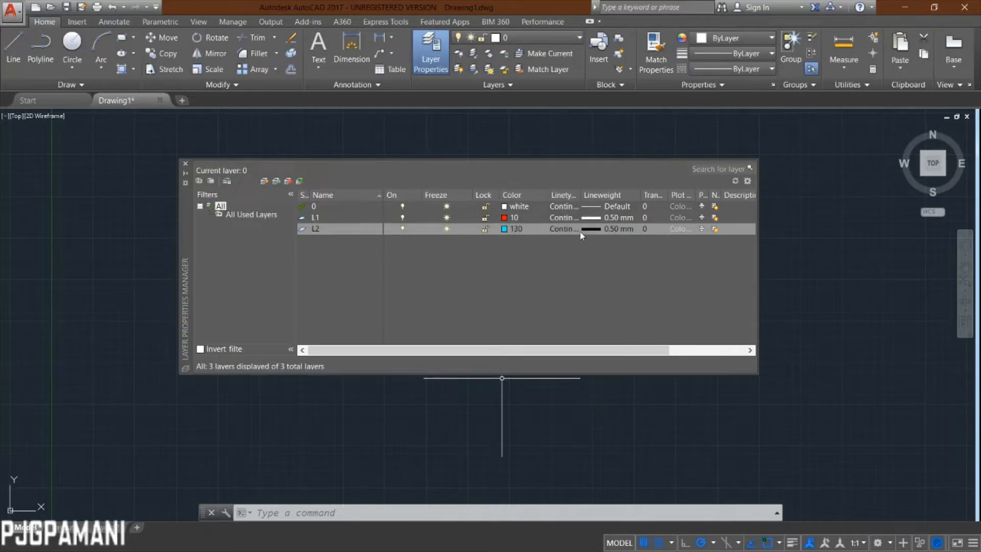
left_click(578, 229)
left_click(403, 349)
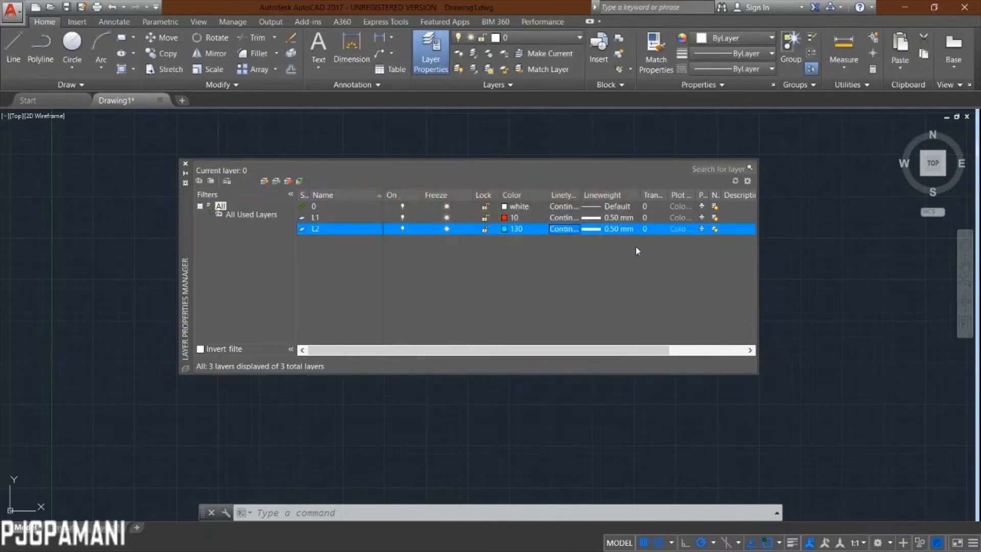
Set layer L2's lineweight to 0.30 mm.
left_click(625, 232)
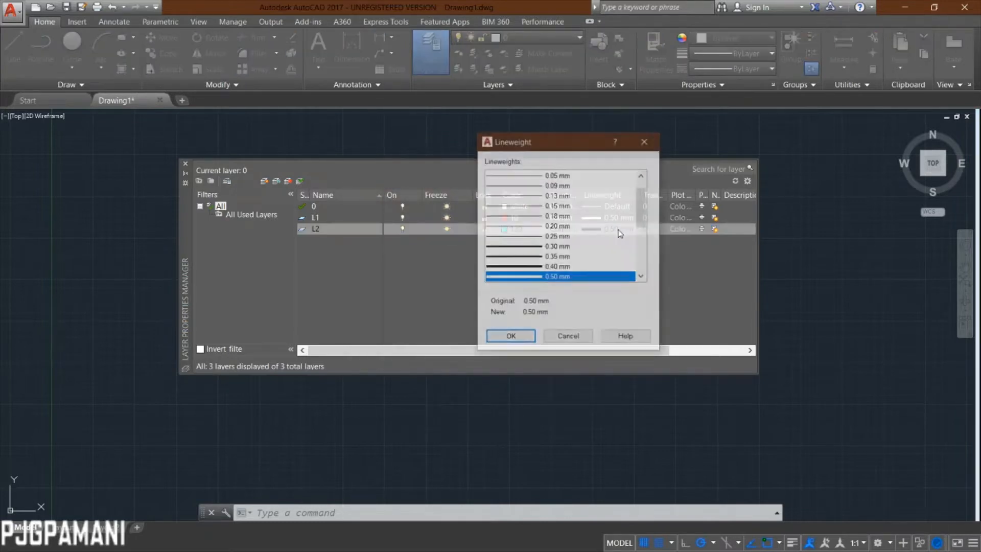
left_click(533, 246)
left_click(510, 337)
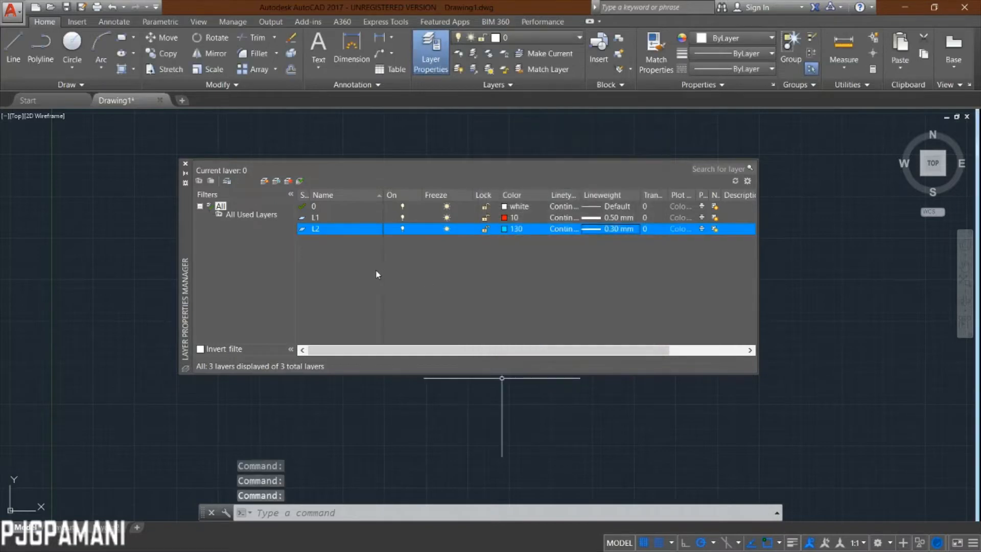
Create another new layer below L2 and name it L3.
right_click(377, 271)
left_click(380, 318)
type("L3")
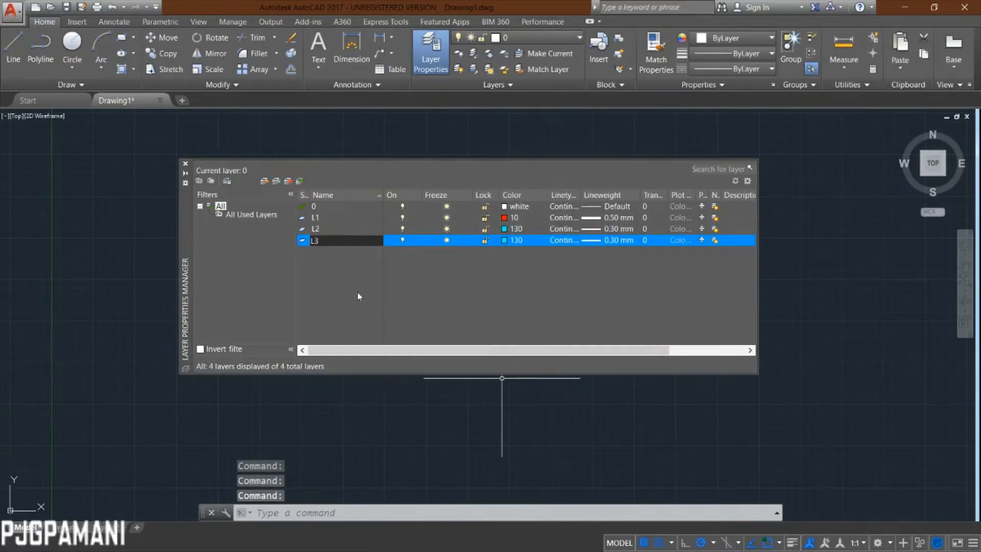
key("Return")
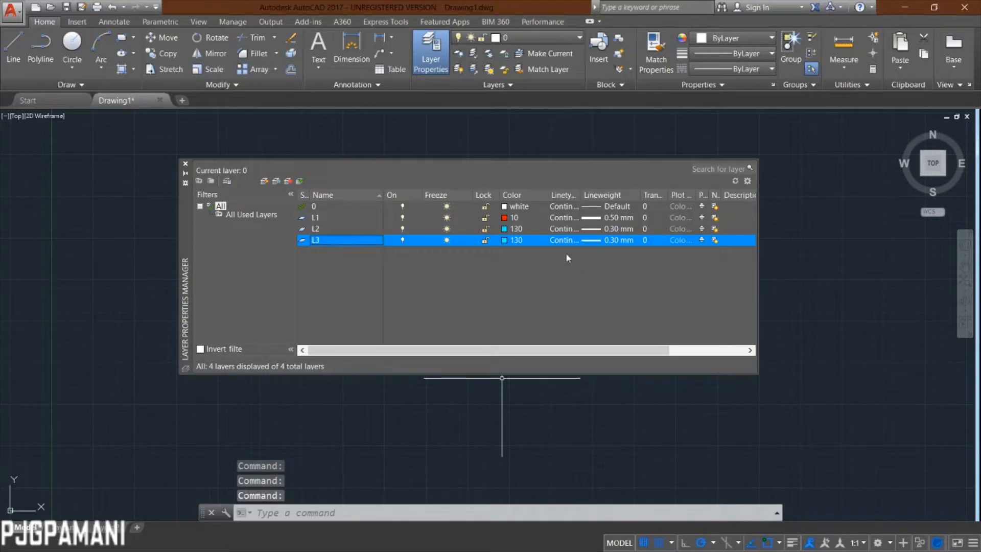
Set layer L3's color to index color 30 and accept the Continuous linetype.
left_click(516, 241)
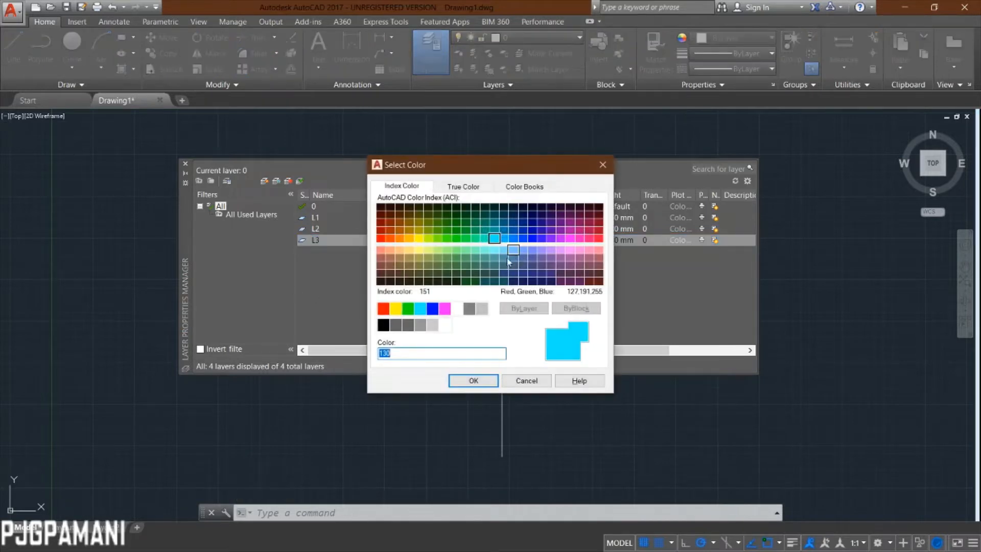
left_click(399, 238)
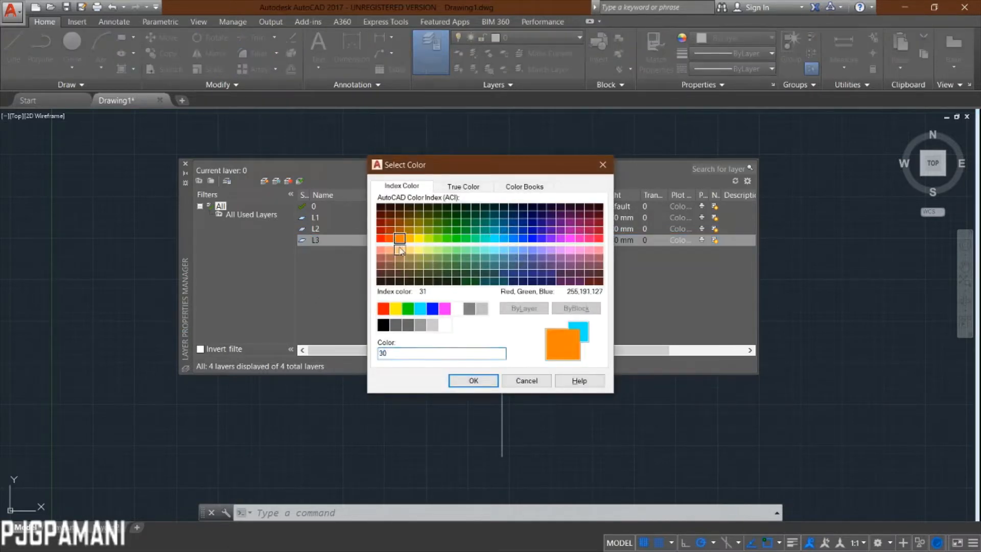
left_click(474, 381)
left_click(580, 240)
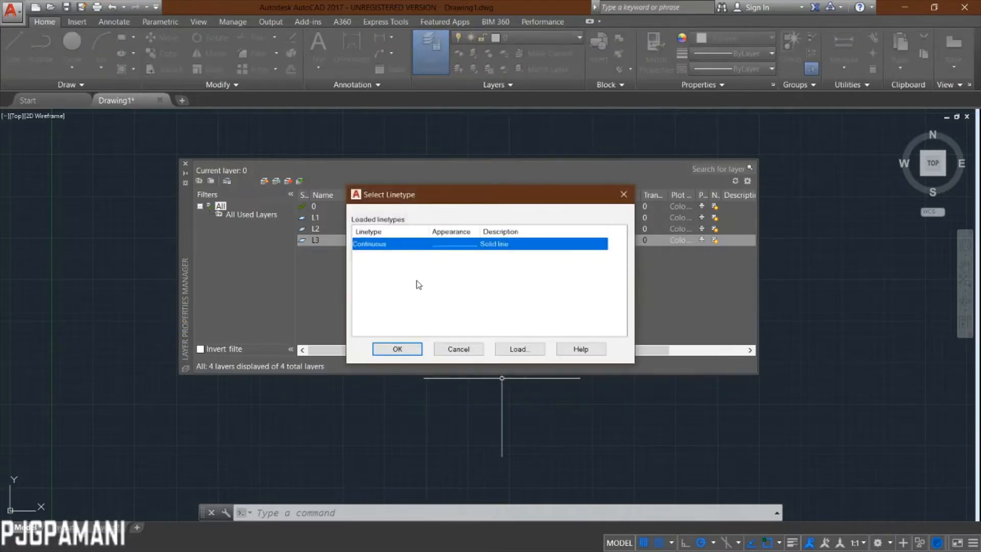
left_click(396, 350)
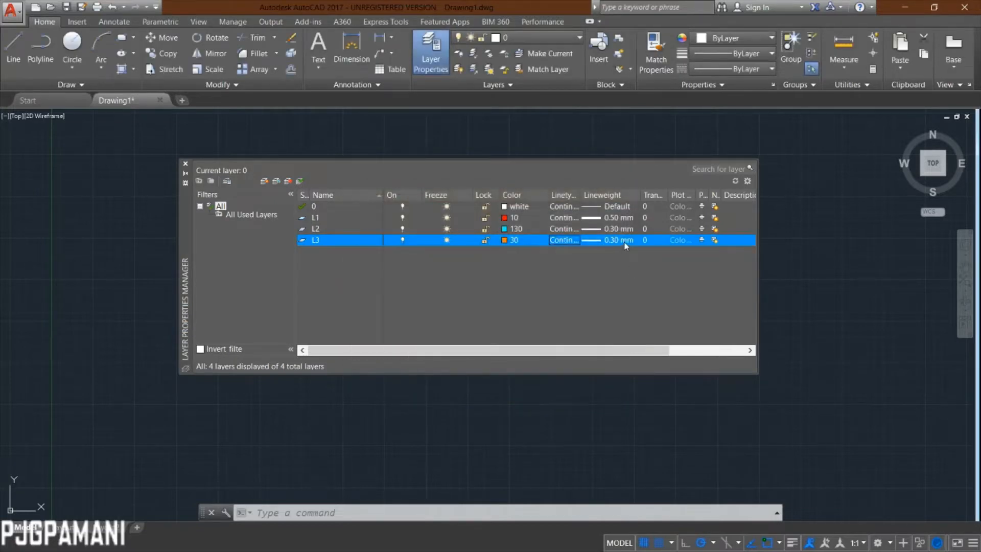
Set layer L3's lineweight to 0.20 mm.
left_click(625, 240)
left_click(539, 249)
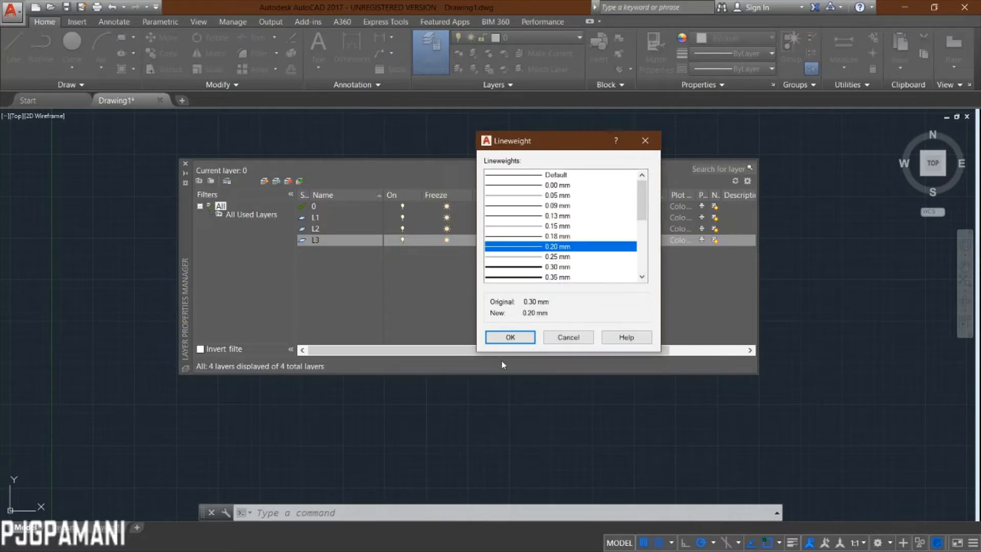
left_click(509, 339)
Create a fourth new layer below L3 and name it GL4.
right_click(338, 286)
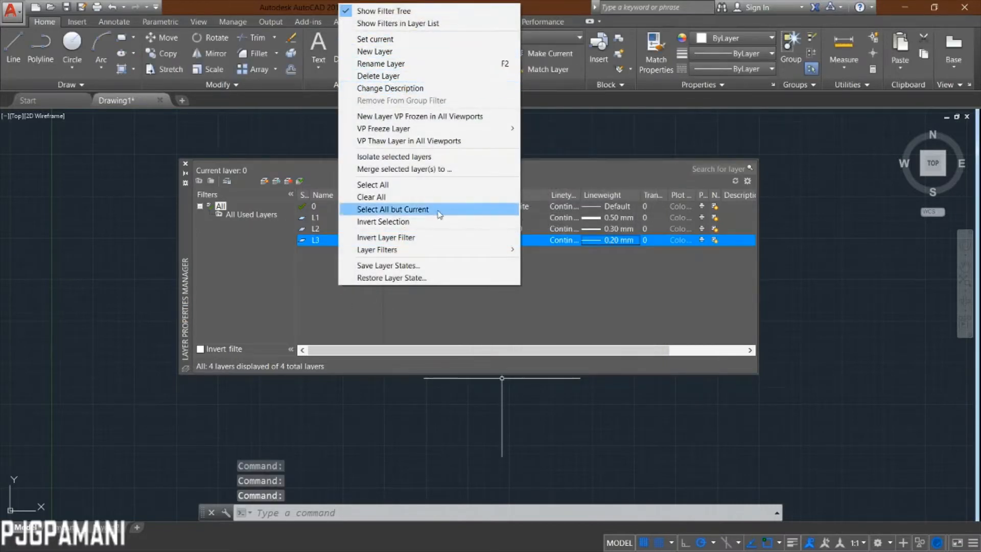
left_click(376, 52)
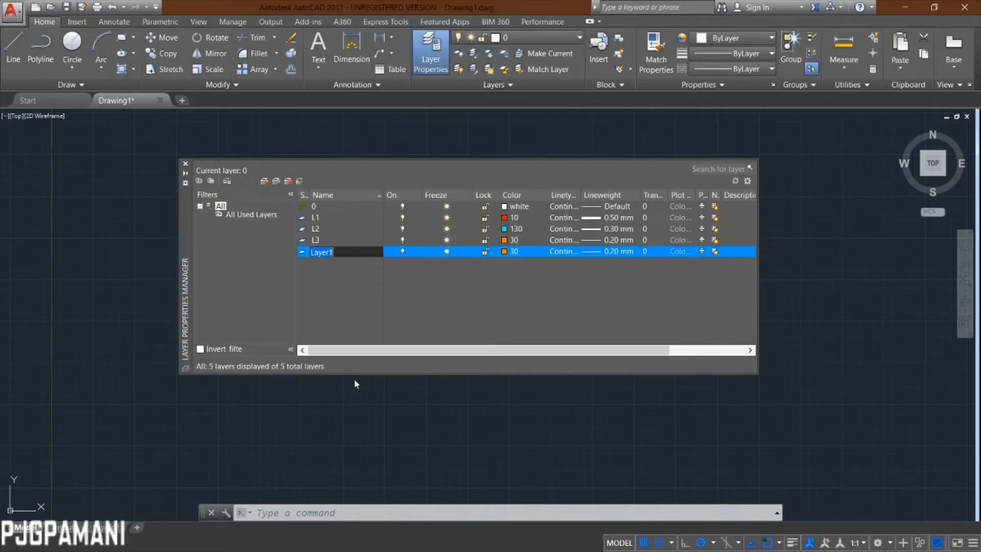
type("C")
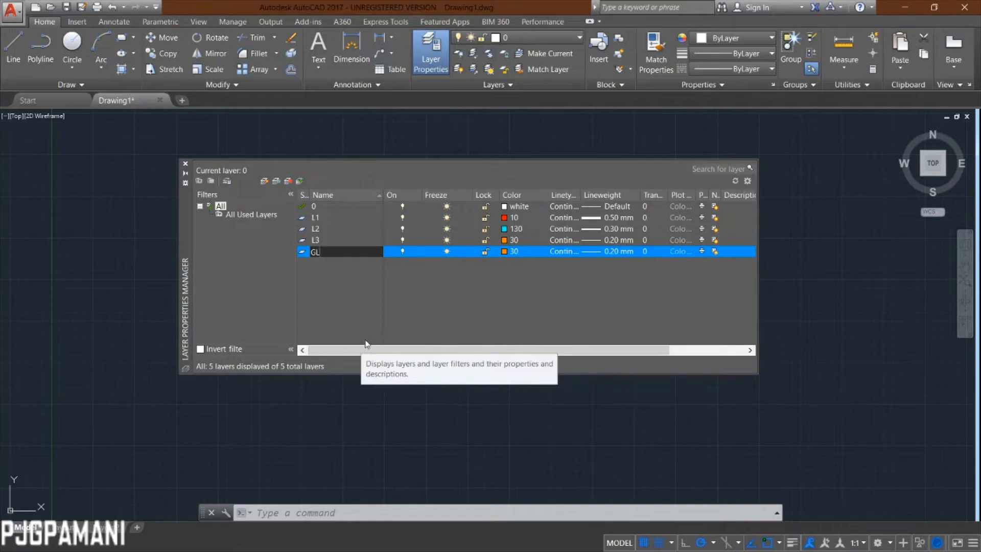
type("L4")
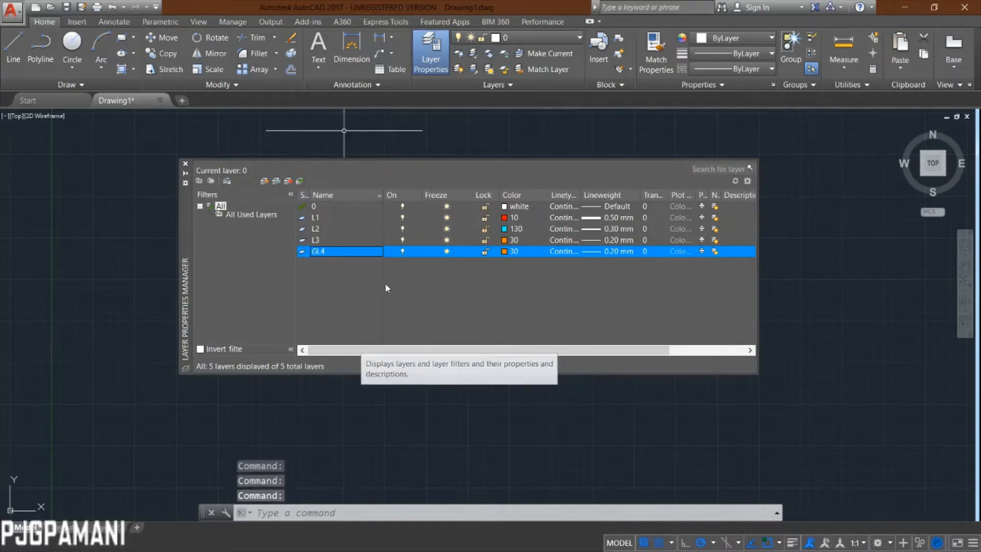
Set layer GL4's color to the gray index color 253.
left_click(512, 251)
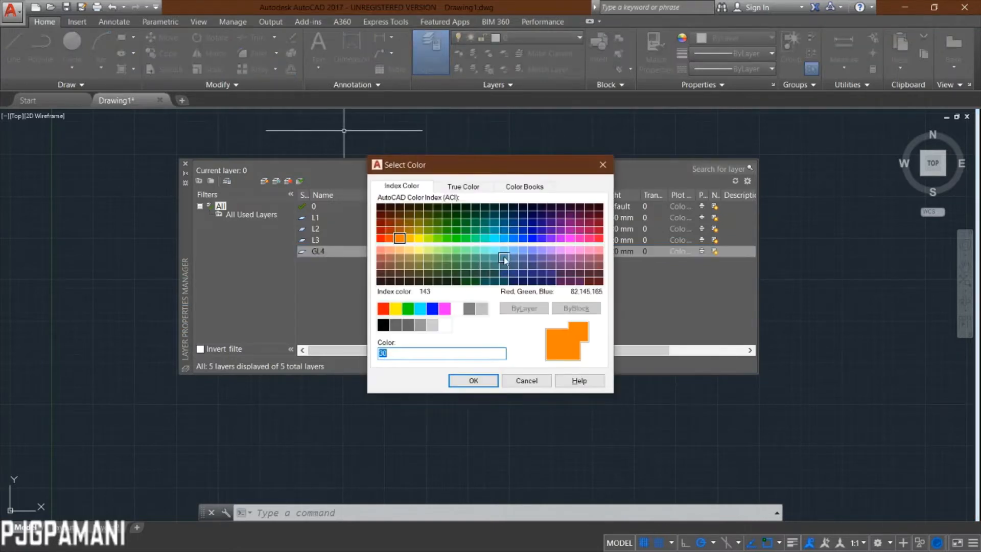
left_click(421, 326)
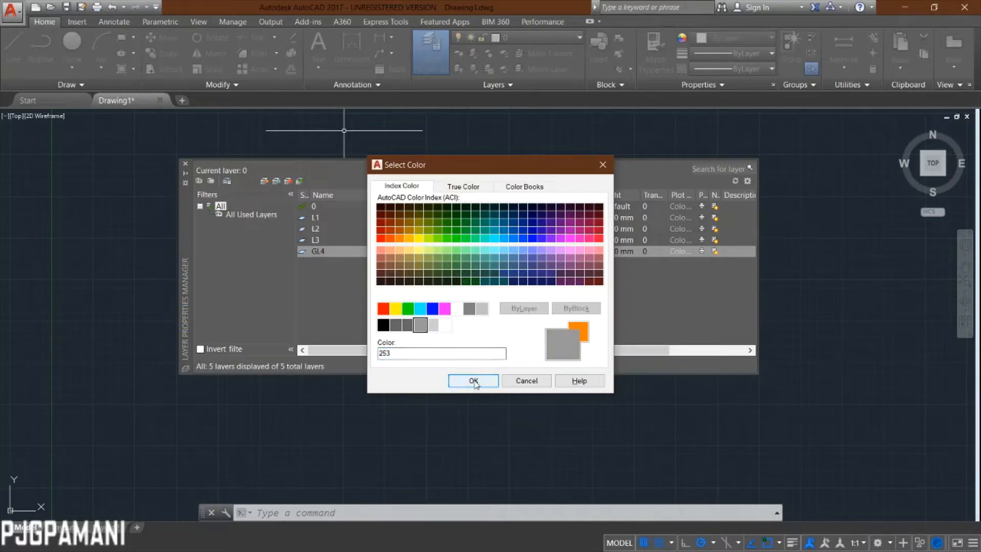
left_click(473, 380)
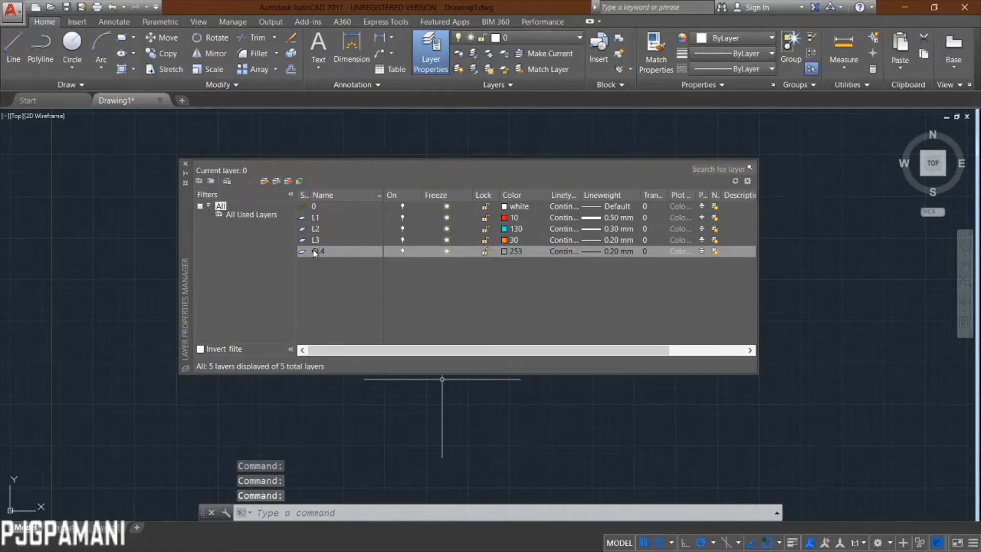
Change layer GL4's color to the lighter gray index color 254.
left_click(517, 255)
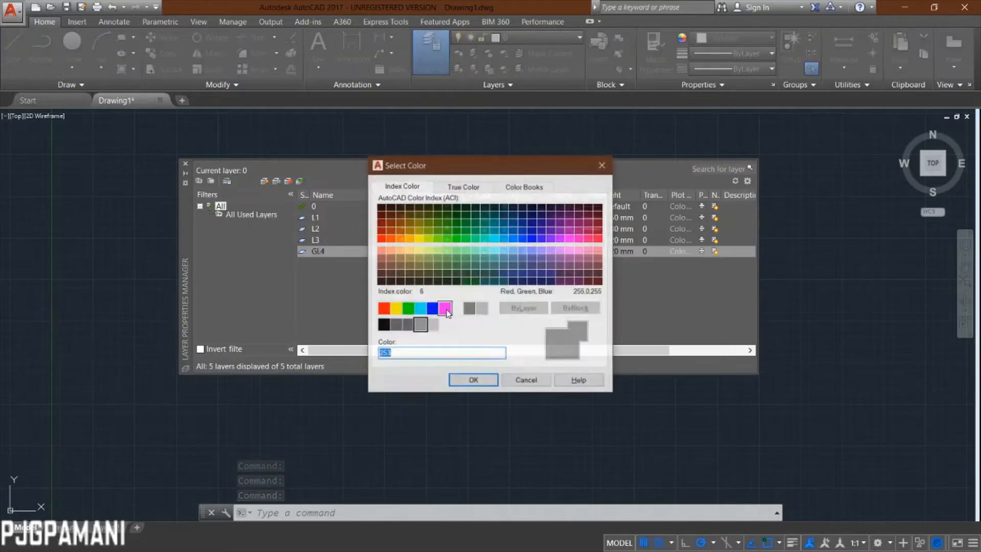
left_click(432, 325)
left_click(474, 380)
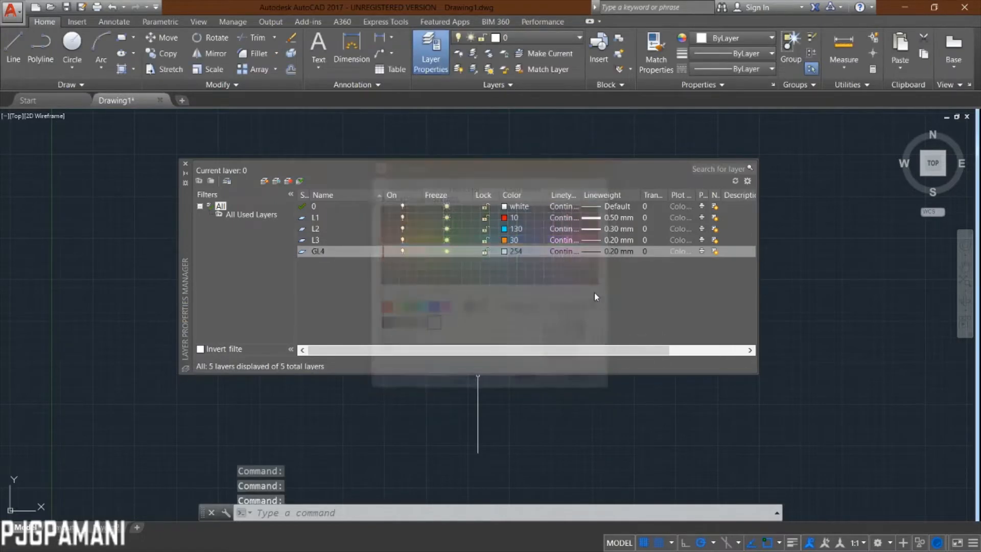
Set layer GL4's lineweight to 0.15 mm.
left_click(593, 253)
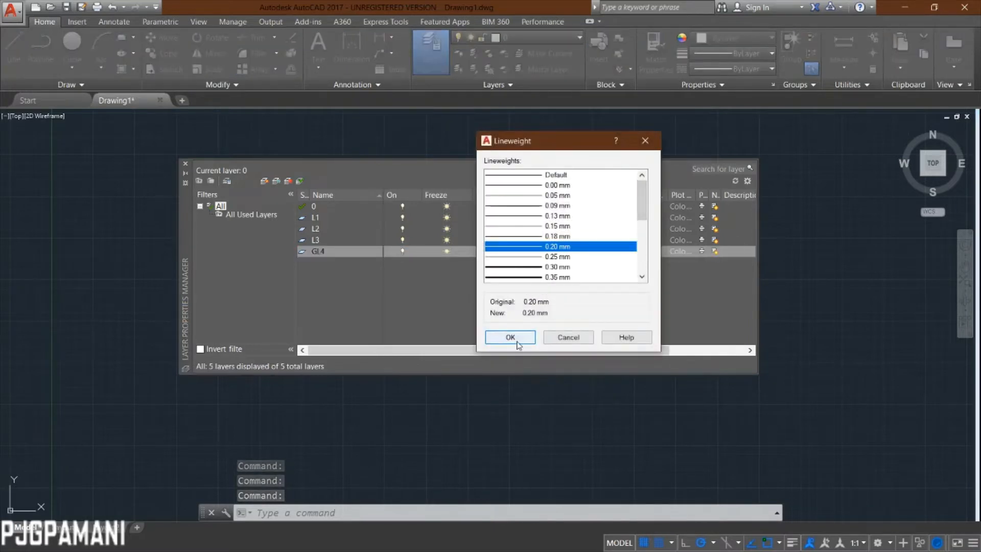
left_click(531, 226)
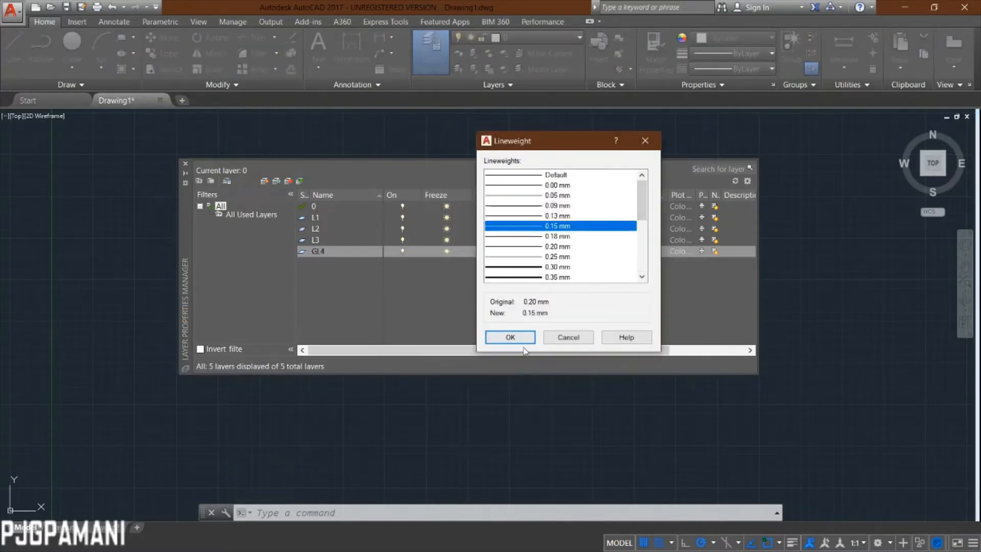
left_click(510, 338)
Load the ACAD_ISO02W100 ISO dash linetype from acadiso.lin, assign it to layer GL4, and close the layer manager.
left_click(560, 252)
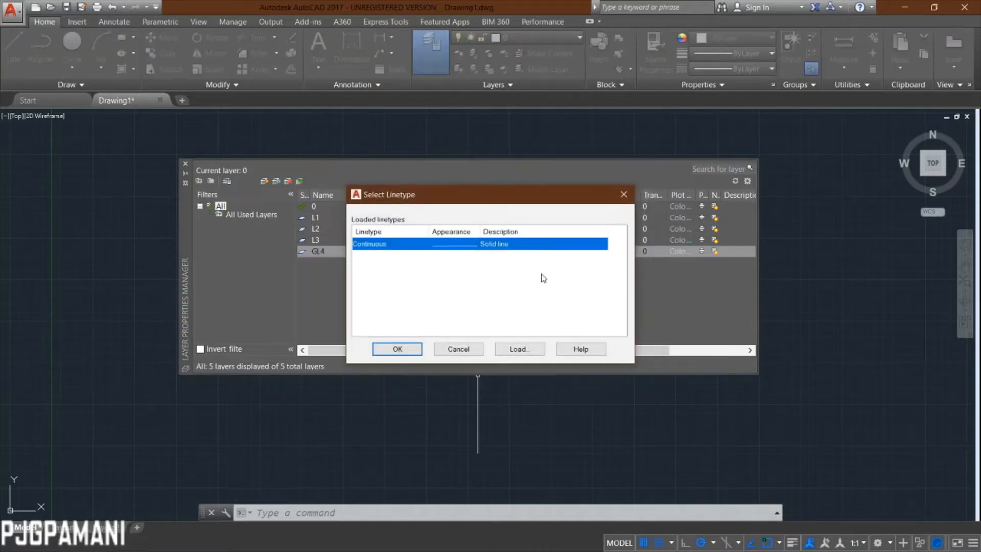
left_click(517, 348)
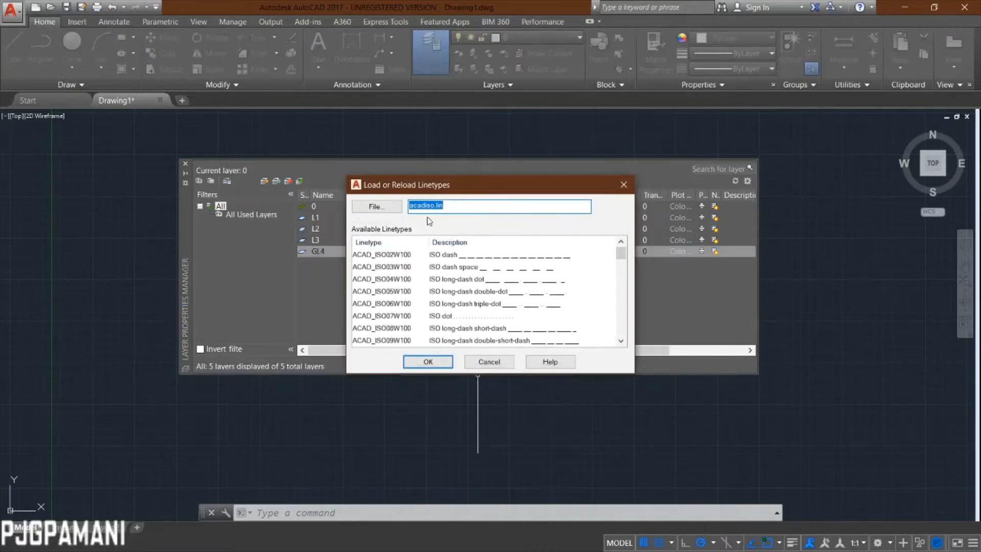
left_click(428, 257)
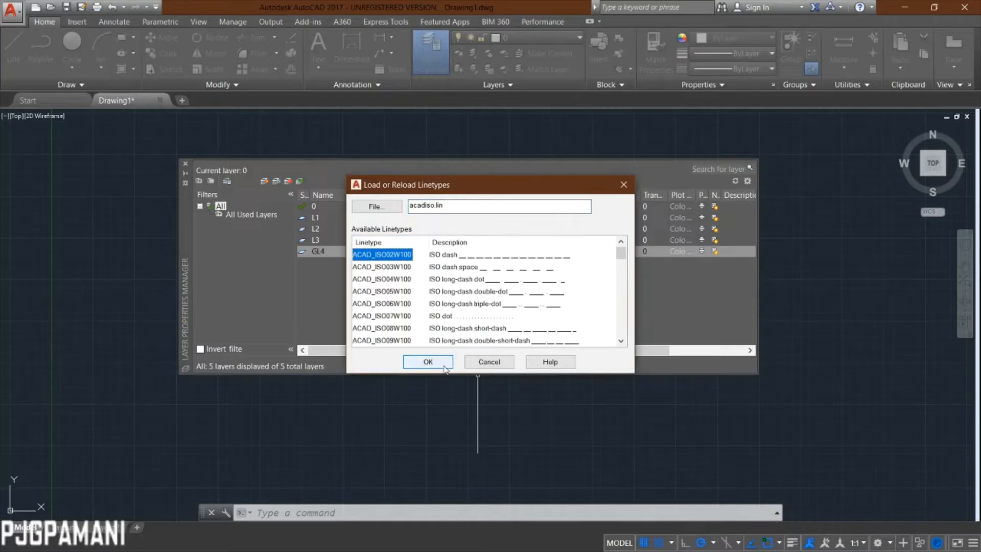
left_click(428, 362)
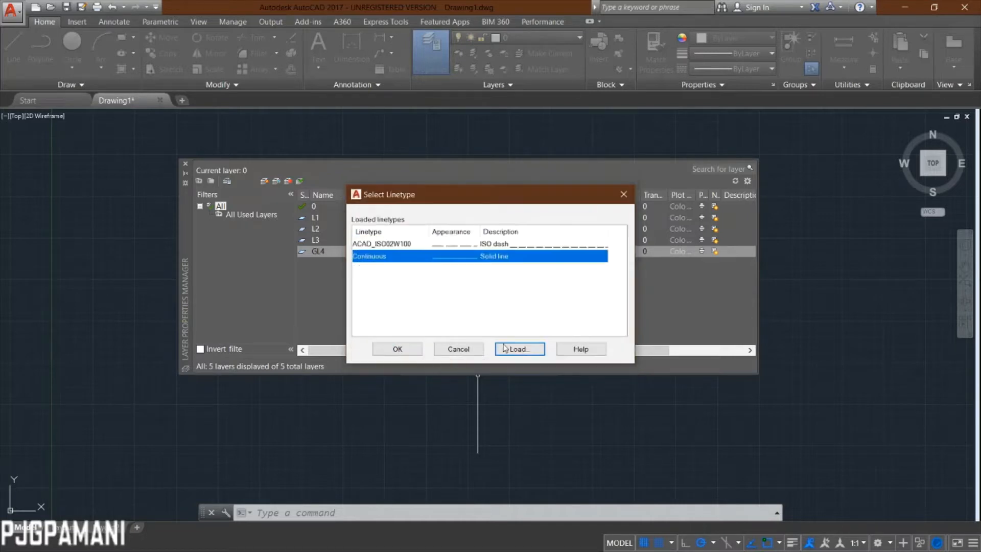
left_click(455, 244)
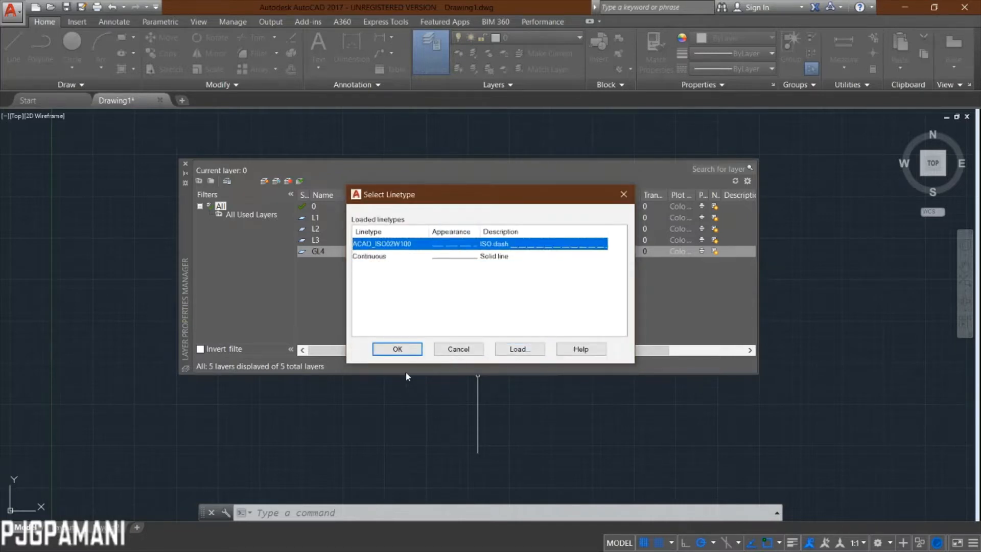
left_click(398, 349)
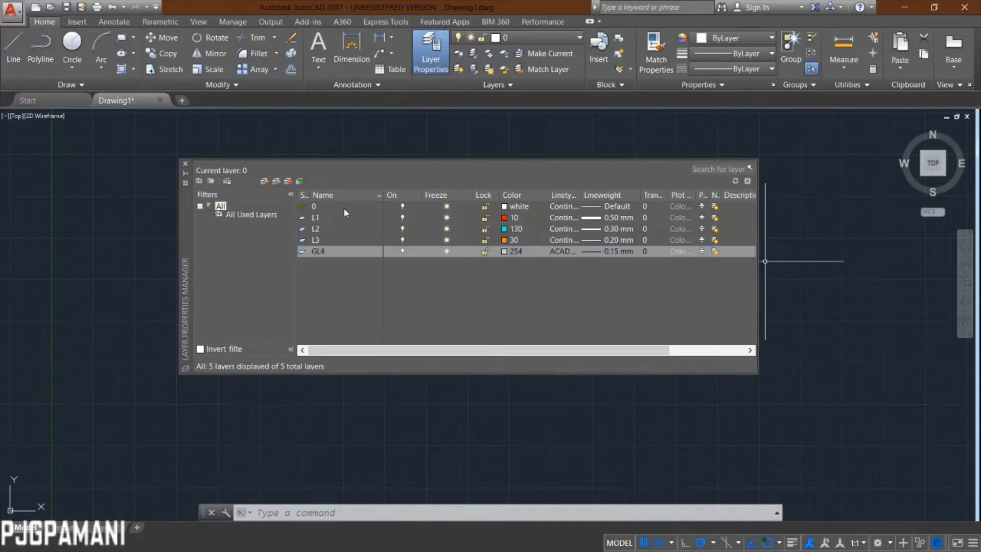
left_click(186, 164)
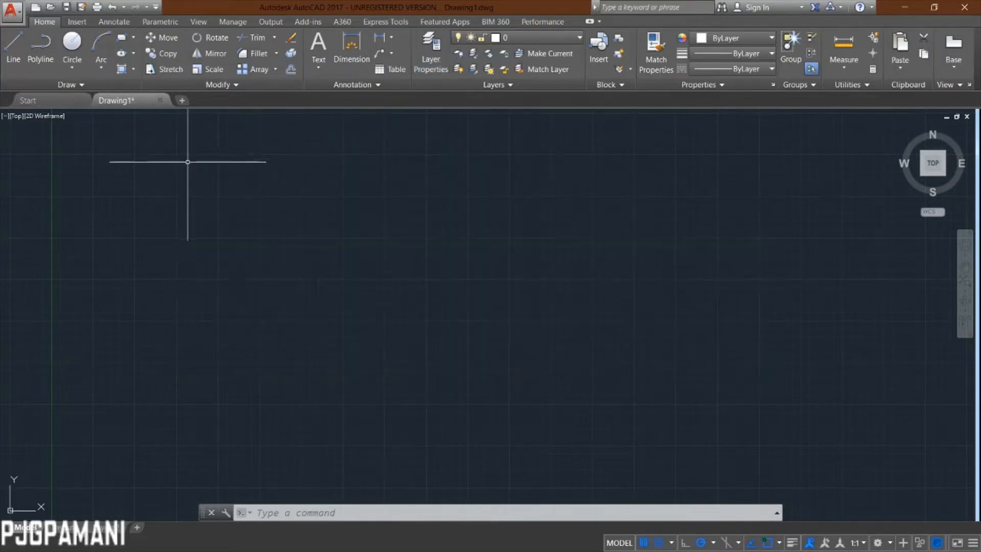
Select layer 0 as the current layer and draw a circle with a radius of 65 in the empty drawing area.
left_click(529, 40)
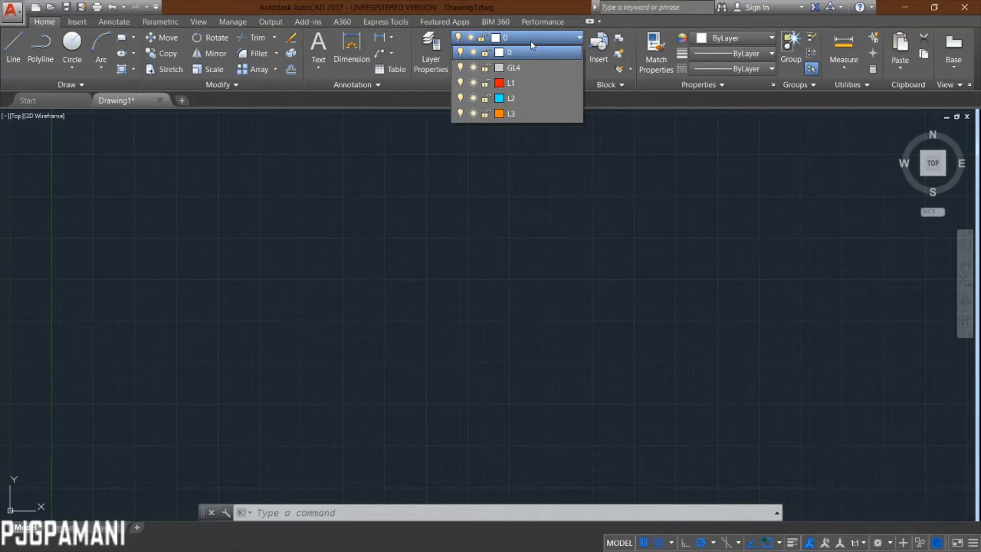
left_click(531, 51)
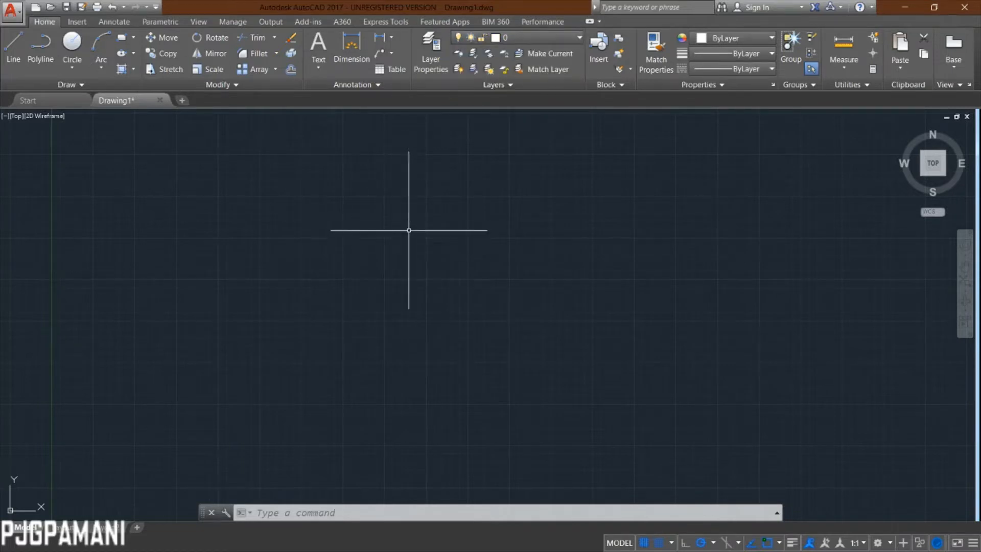
type("c")
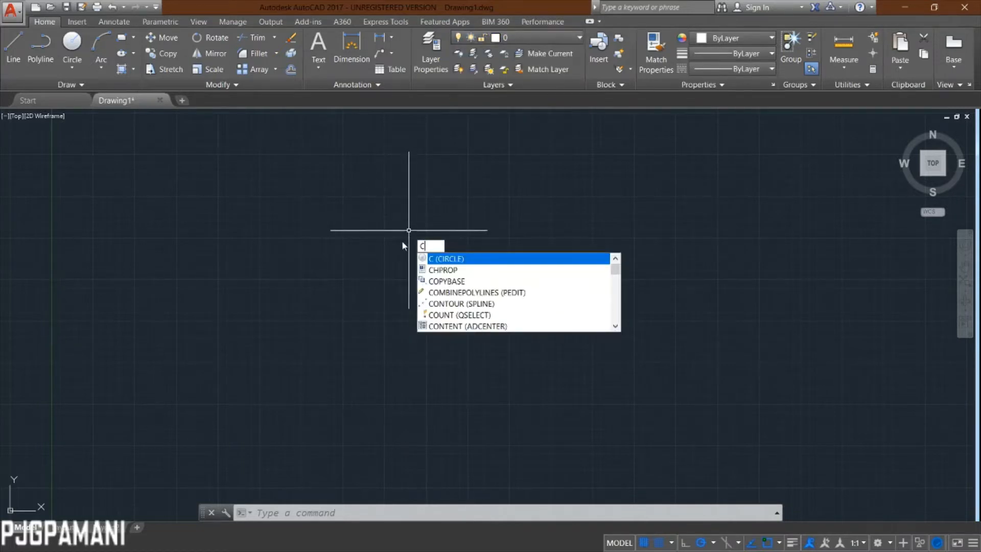
key("Return")
left_click(369, 322)
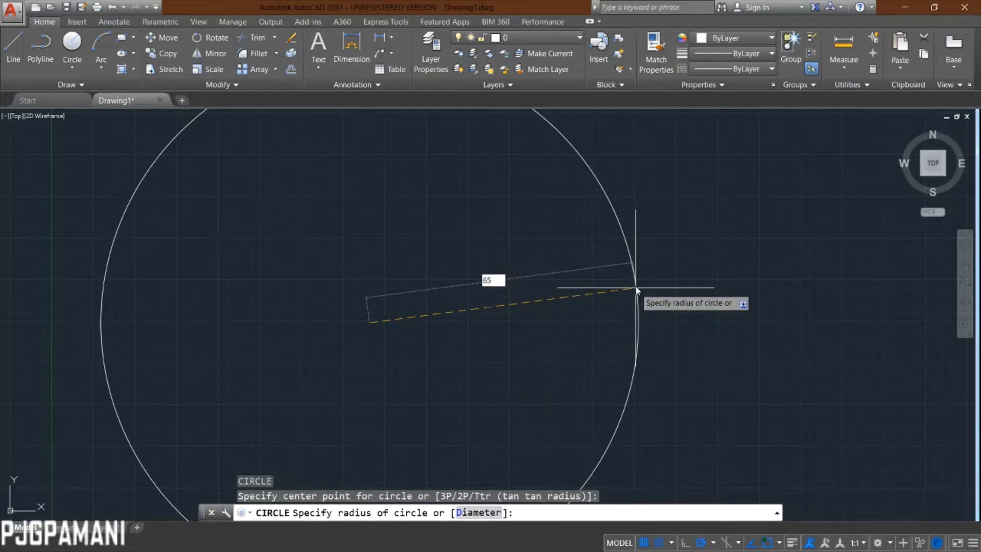
key("Return")
scroll(355, 340, "up", 10)
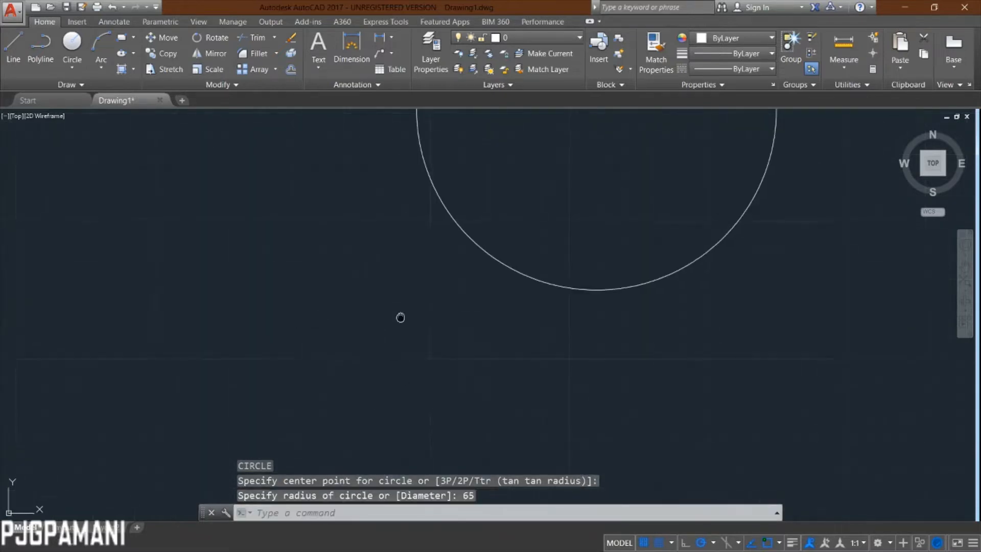
middle_click_drag(400, 317, 292, 485)
scroll(503, 300, "down", 3)
scroll(443, 318, "up", 3)
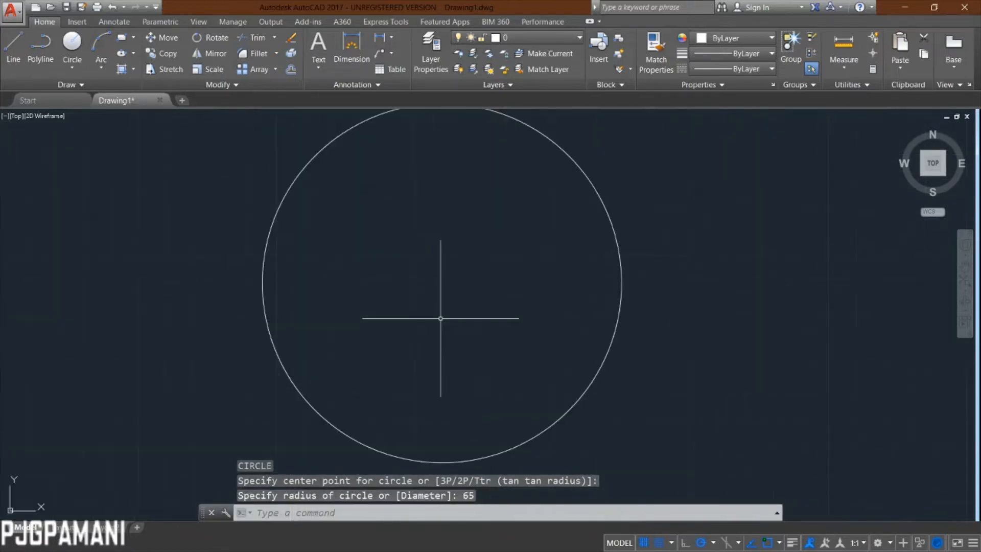
middle_click_drag(442, 322, 443, 357)
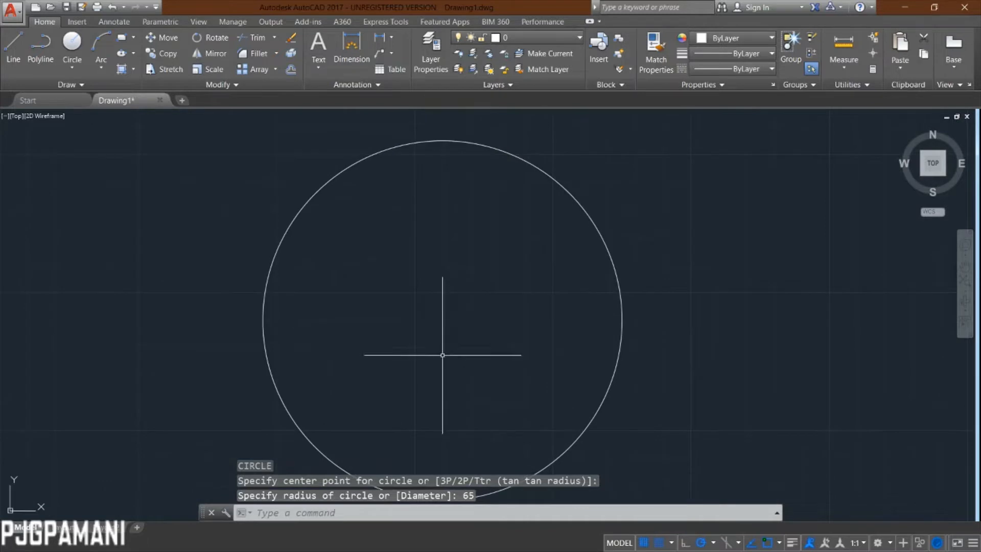
Draw a vertical line from the circle's center up to the top of its circumference, with grid snap turned off.
left_click(779, 543)
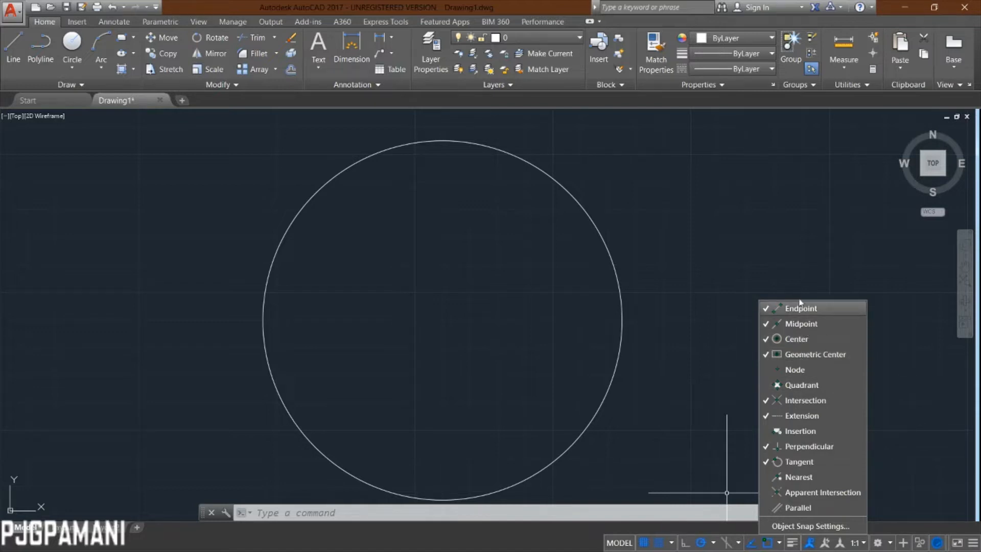
left_click(796, 279)
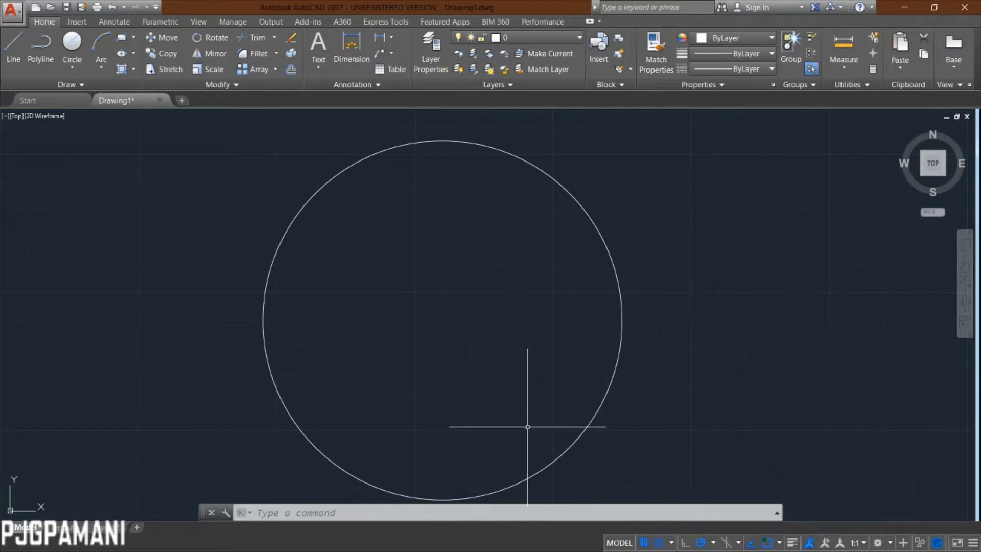
type("L")
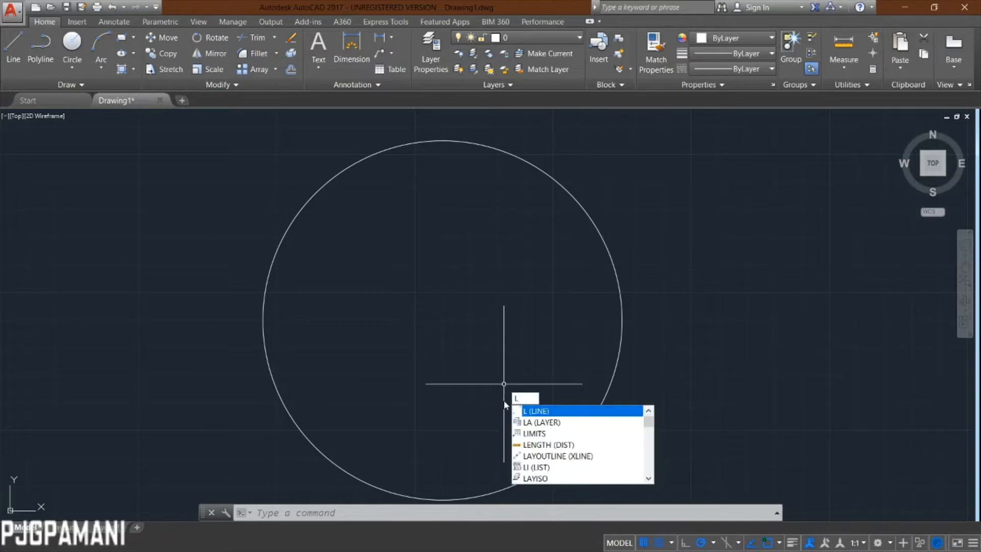
key("Return")
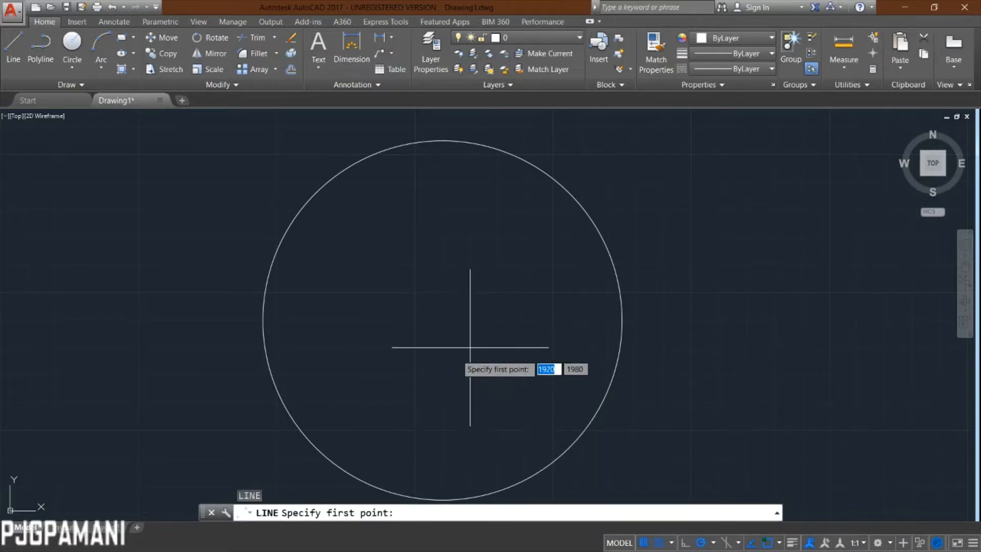
scroll(460, 368, "down", 3)
scroll(450, 361, "up", 5)
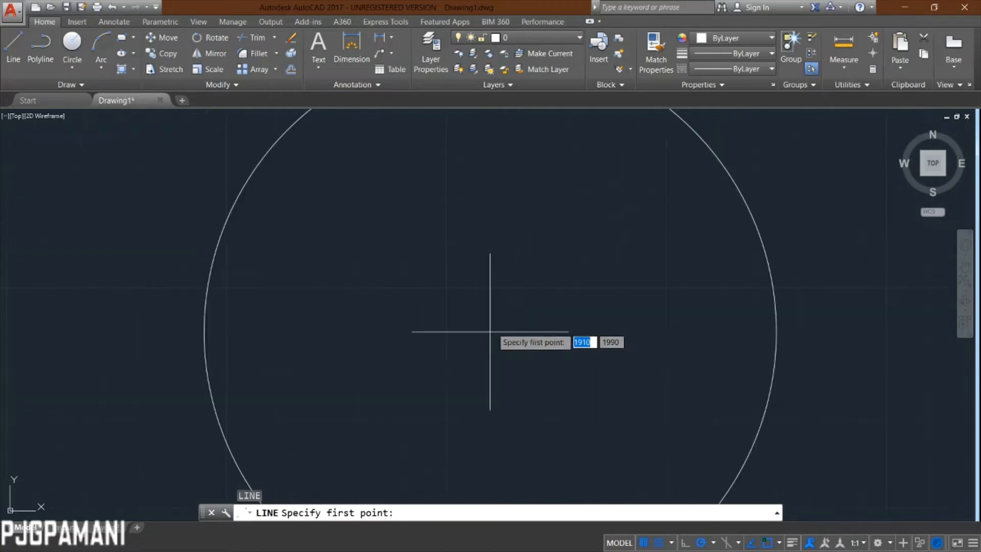
scroll(490, 331, "down", 4)
scroll(525, 343, "up", 2)
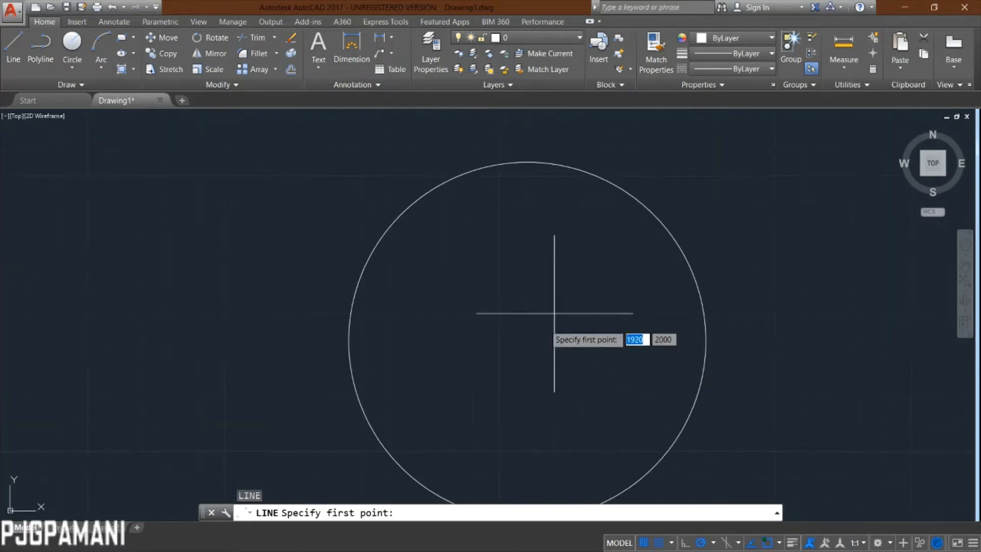
left_click(527, 341)
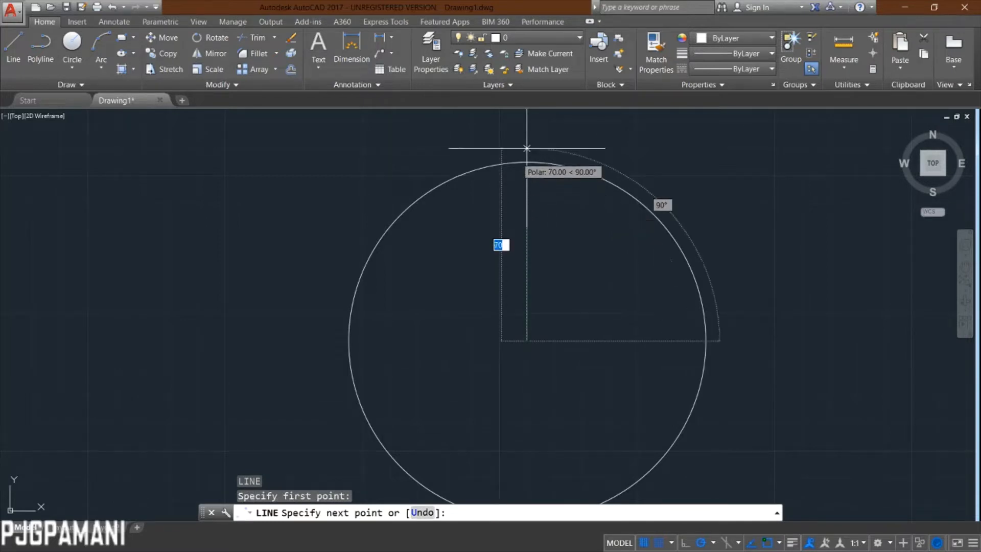
left_click(665, 542)
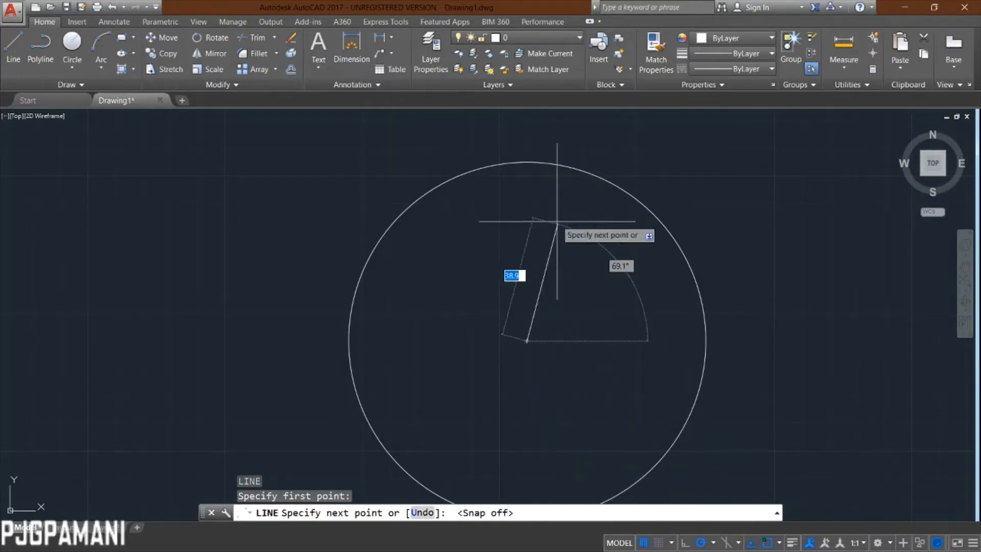
left_click(527, 163)
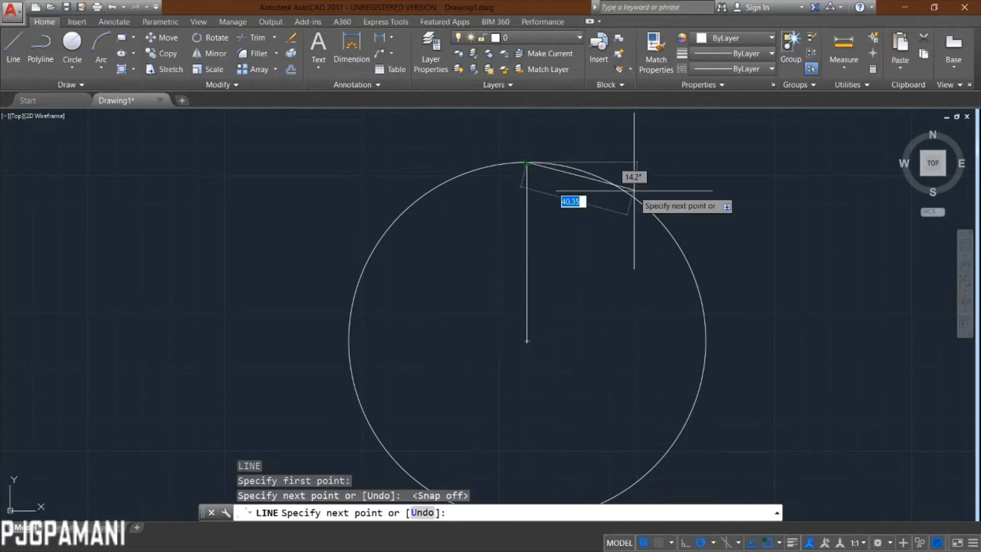
key("Return")
Offset the circle inward ten times at a distance of 5, each time from the newest inner circle, to form concentric rings.
scroll(568, 283, "down", 2)
middle_click_drag(568, 282, 487, 283)
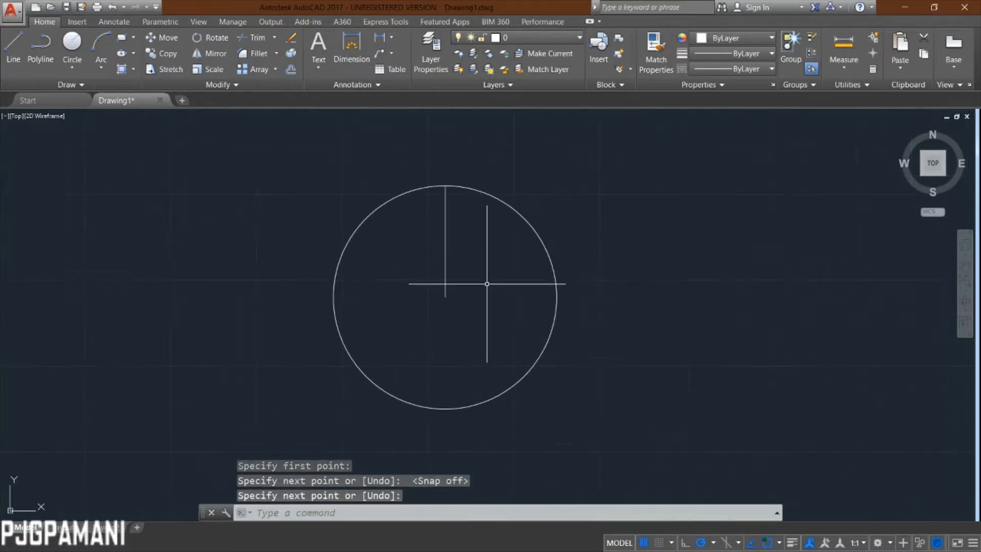
scroll(487, 283, "up", 3)
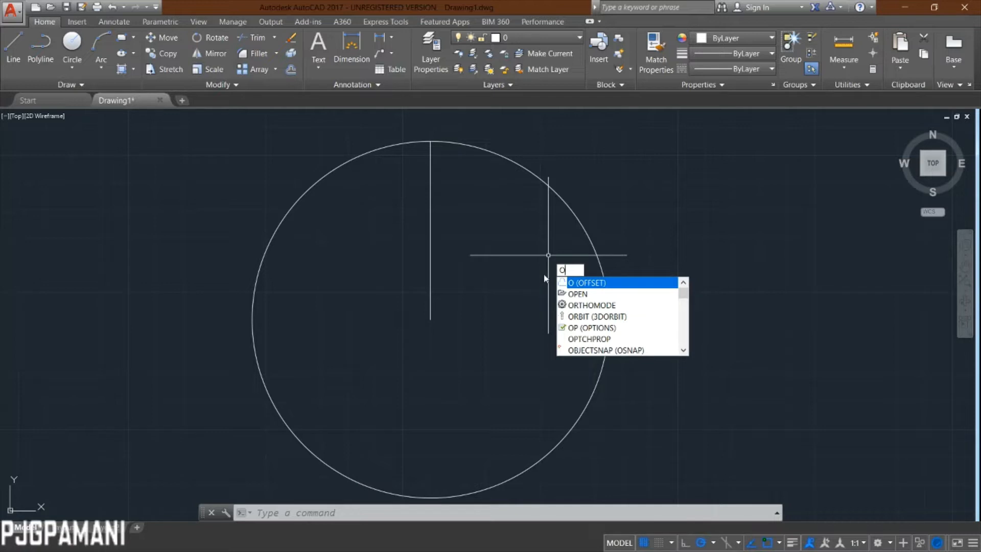
key("Return")
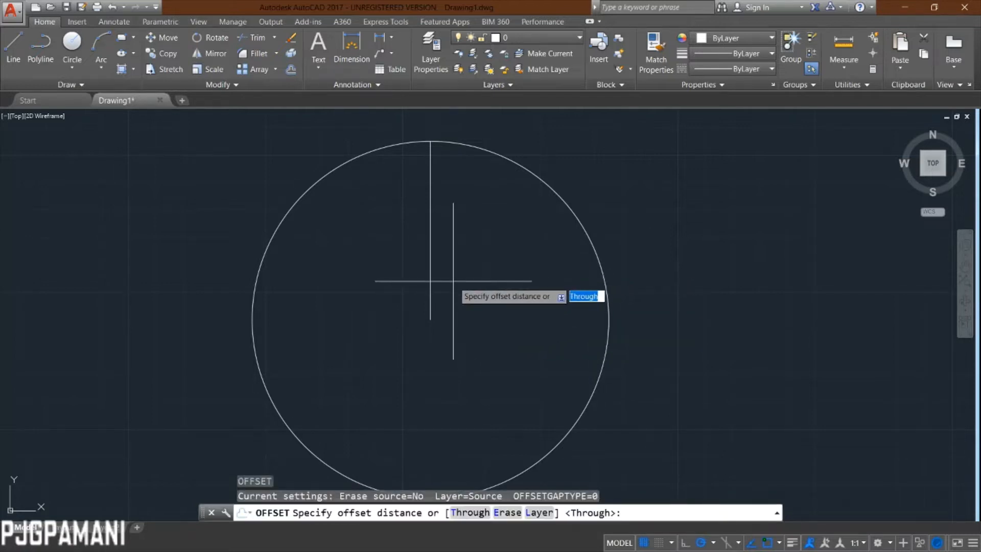
type("5")
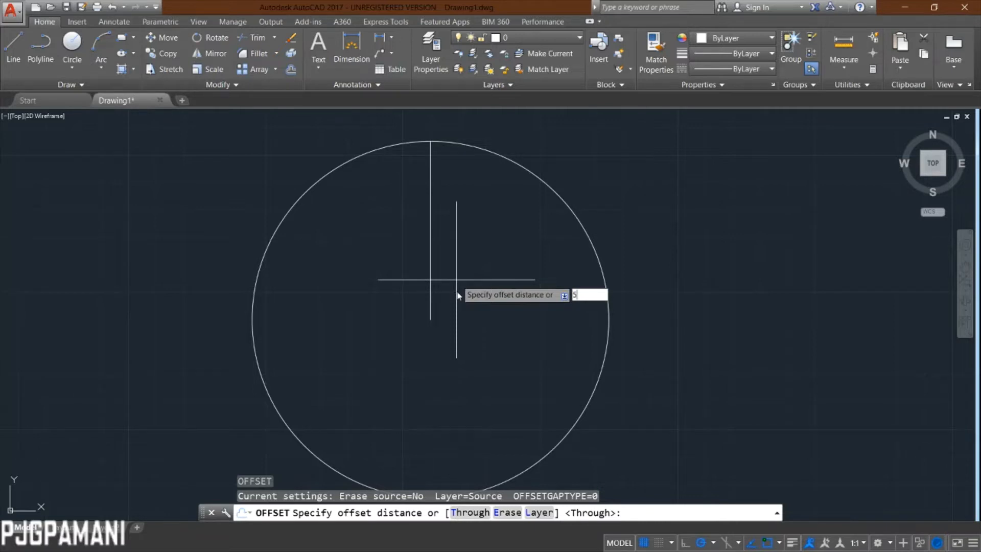
key("Return")
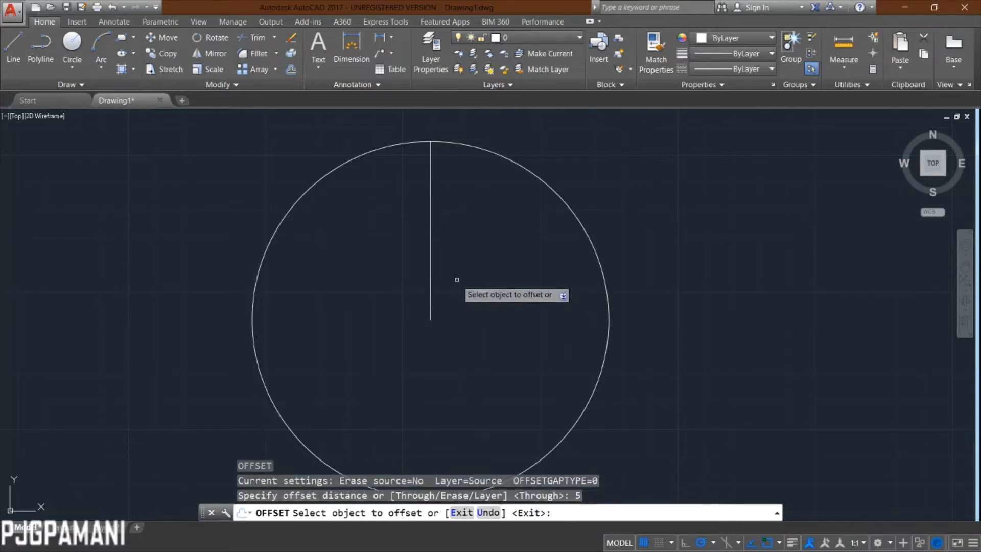
left_click(515, 158)
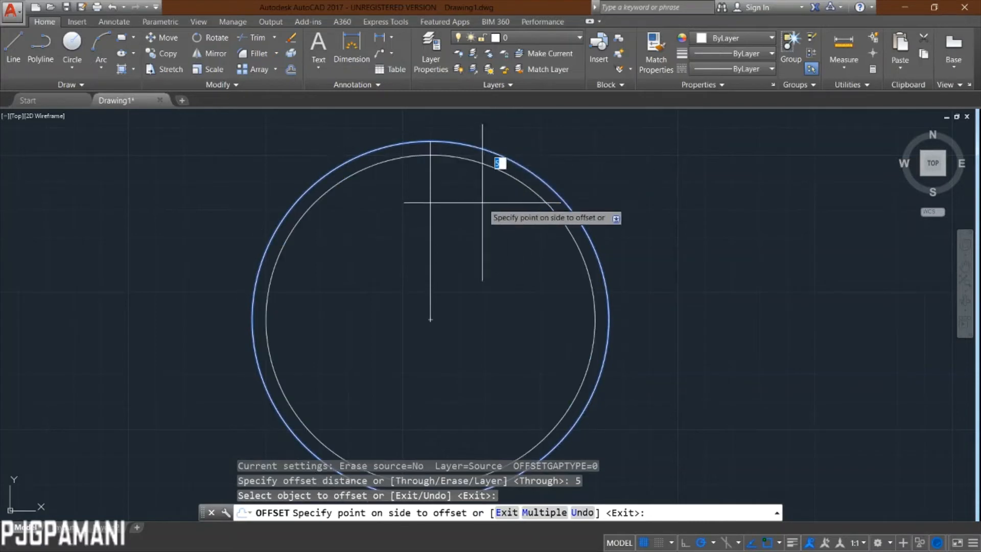
left_click(454, 208)
left_click(499, 175)
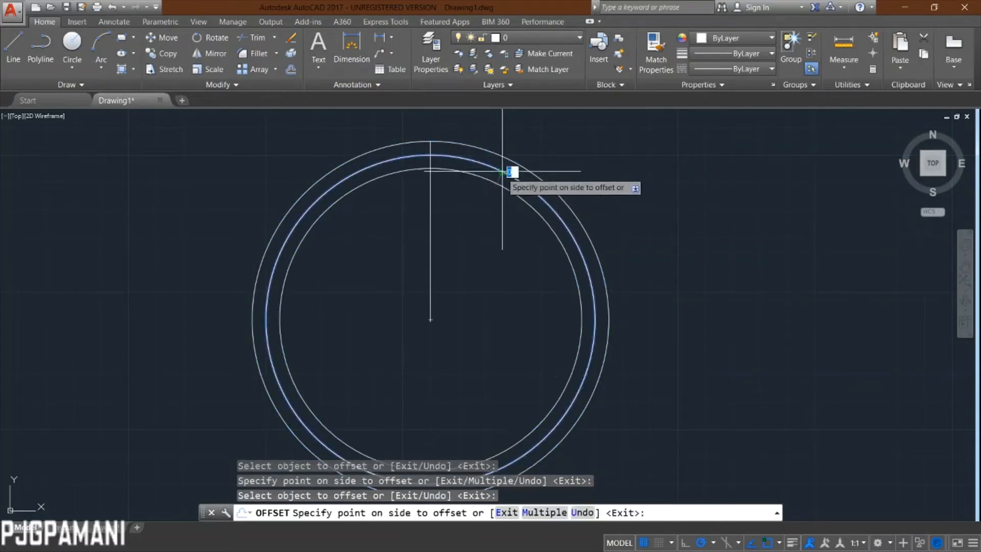
left_click(393, 225)
left_click(491, 179)
left_click(468, 236)
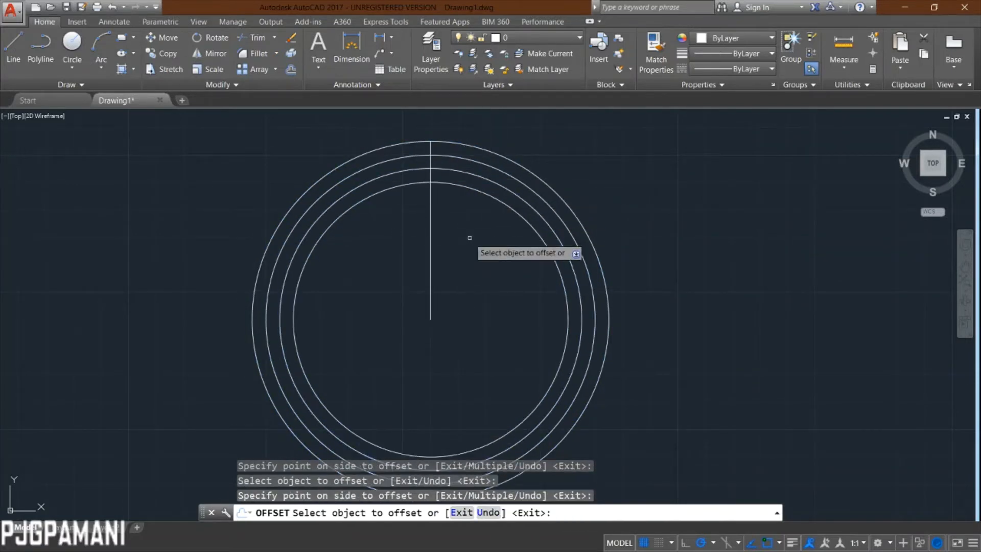
left_click(478, 191)
left_click(476, 202)
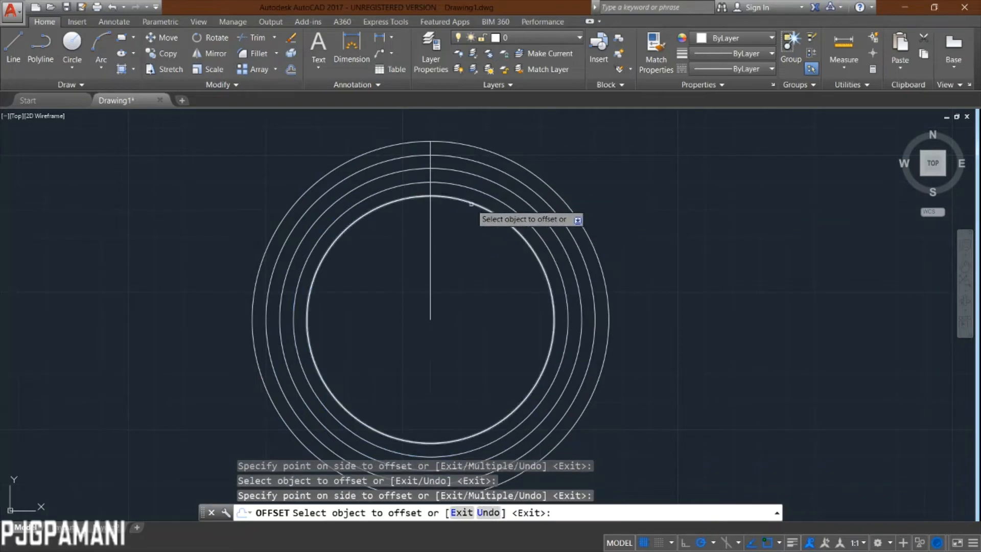
left_click(472, 204)
left_click(465, 220)
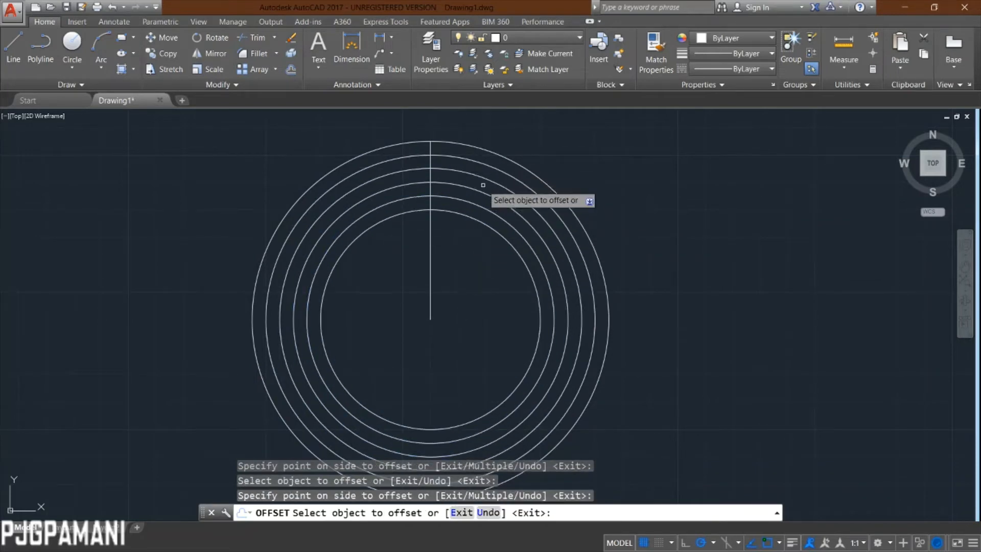
left_click(470, 217)
left_click(458, 248)
left_click(462, 232)
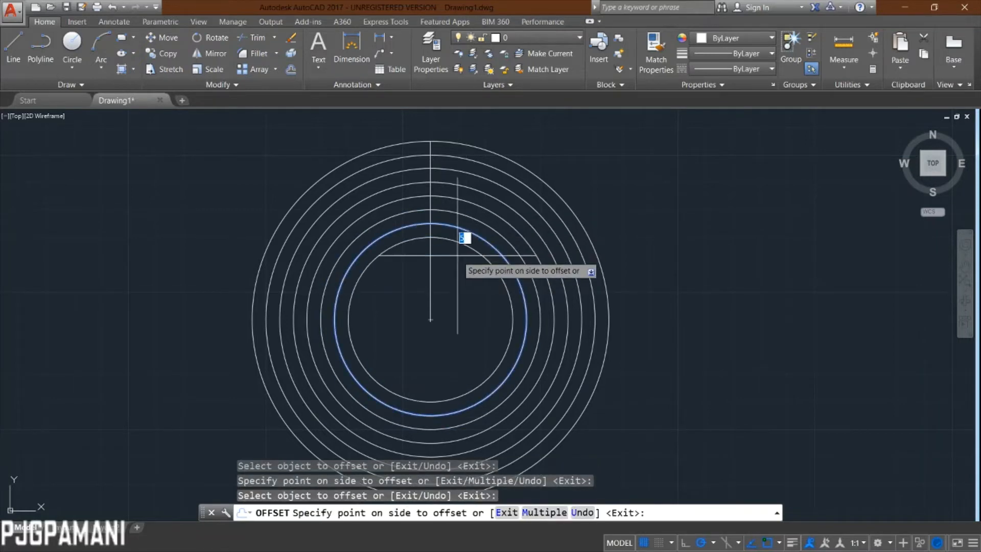
left_click(460, 239)
left_click(458, 244)
left_click(455, 249)
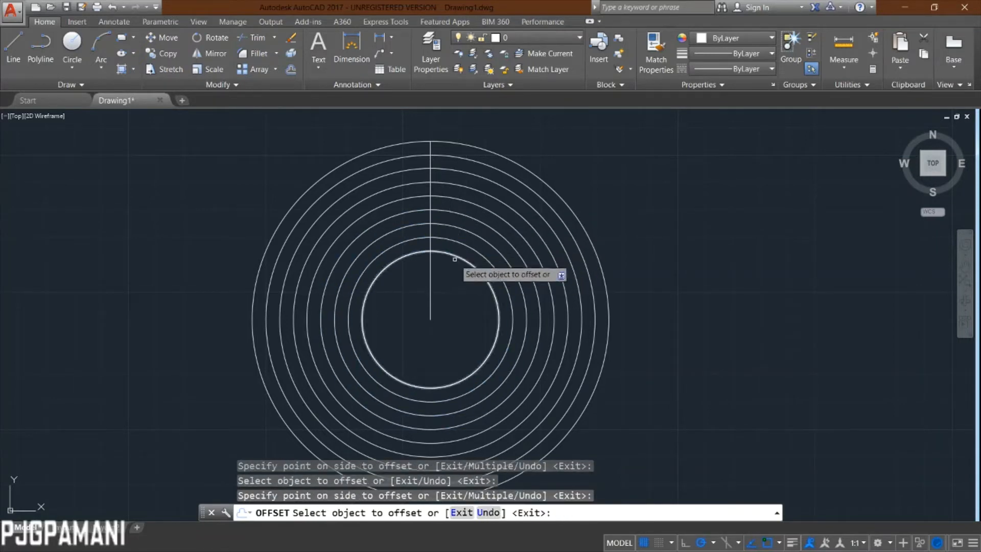
left_click(458, 260)
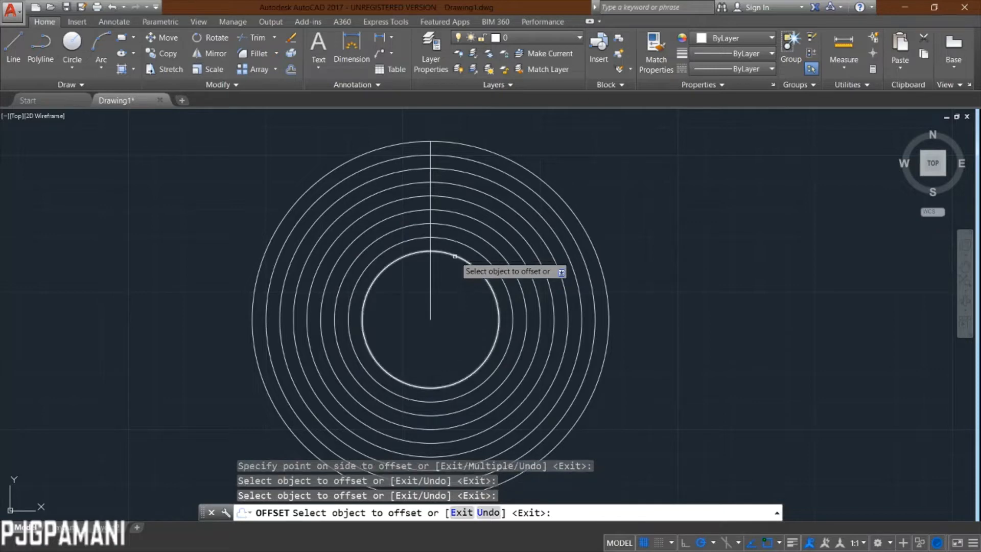
left_click(459, 257)
left_click(452, 265)
left_click(452, 265)
left_click(450, 303)
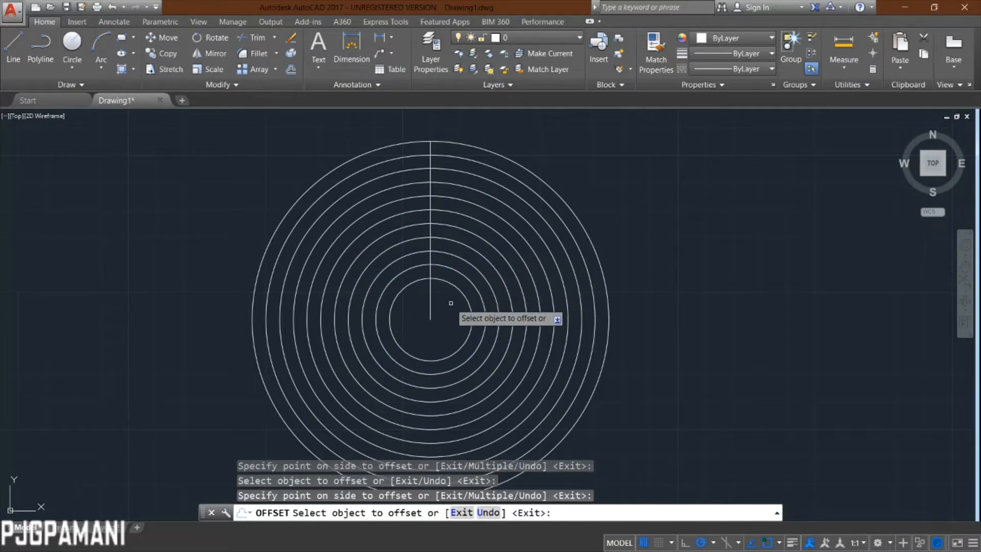
key("Escape")
Create a polar array of the vertical line about the common center of the circles.
scroll(464, 318, "down", 4)
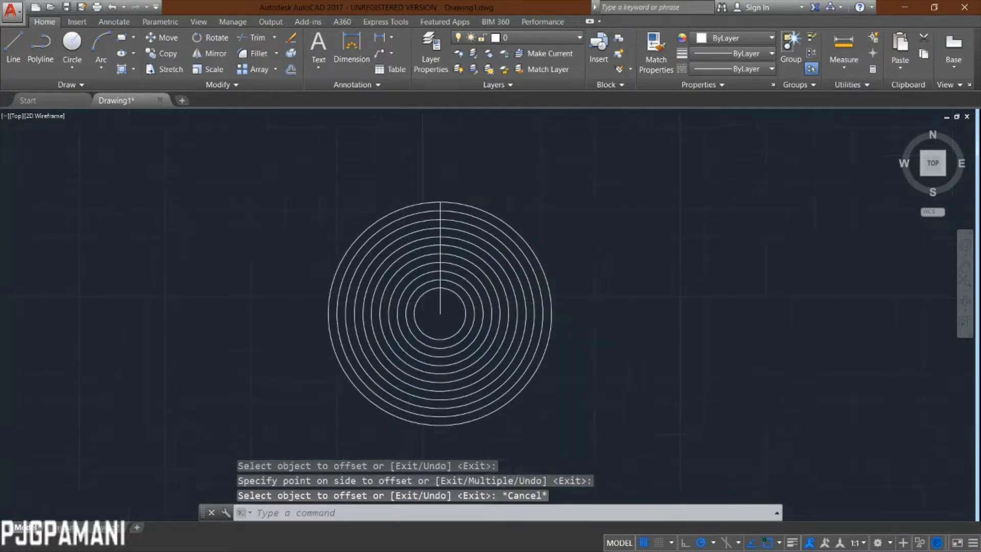
scroll(491, 310, "up", 4)
middle_click_drag(494, 306, 492, 320)
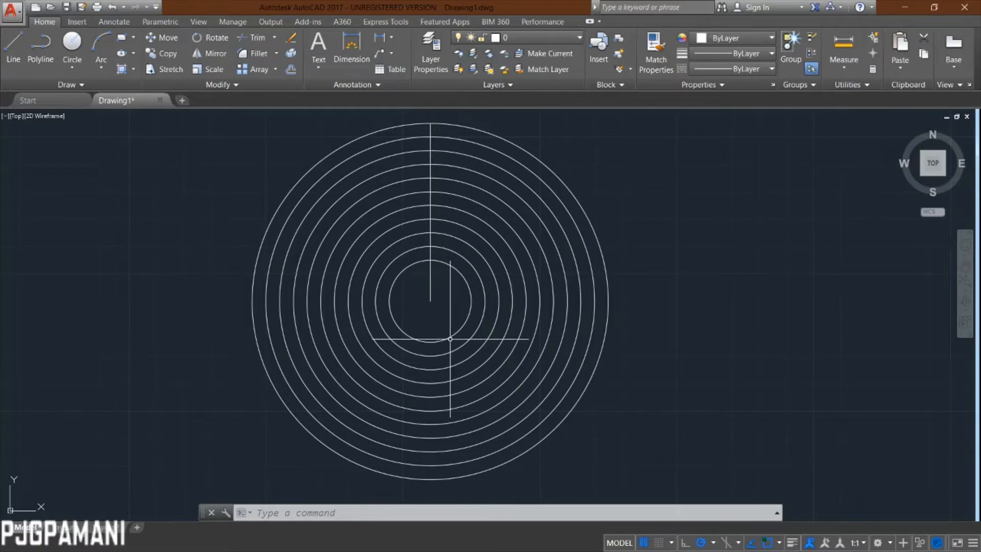
middle_click_drag(168, 275, 196, 300)
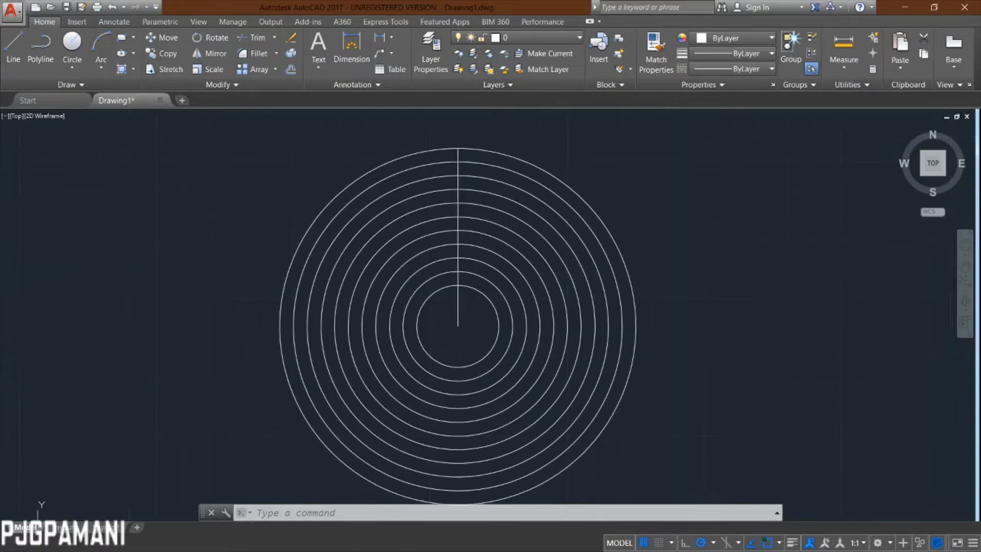
middle_click_drag(502, 364, 499, 331)
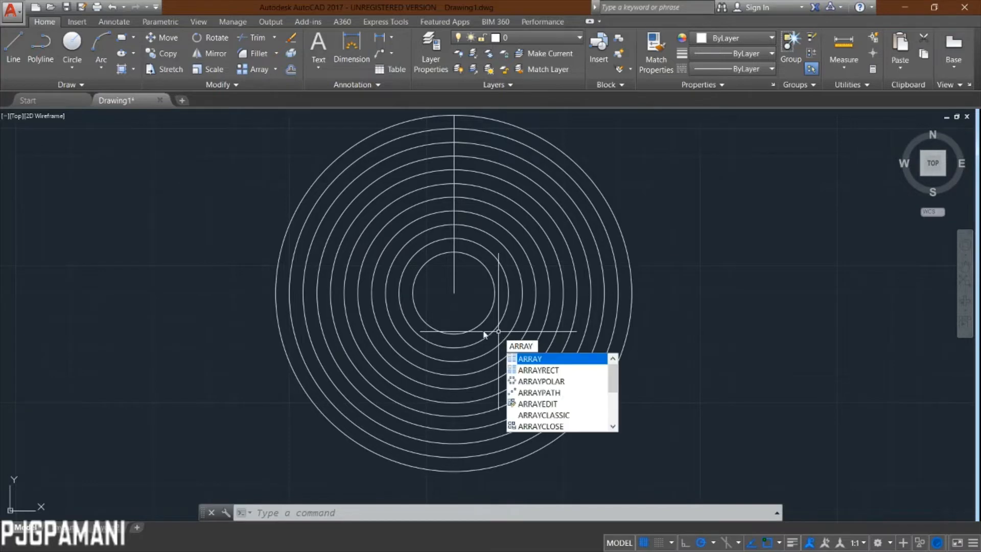
key("Return")
left_click(455, 286)
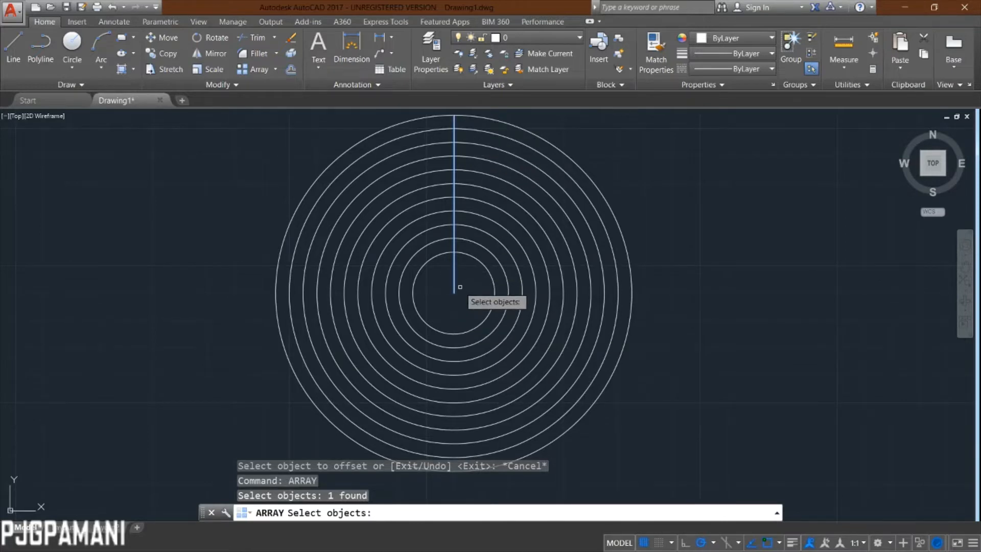
key("Return")
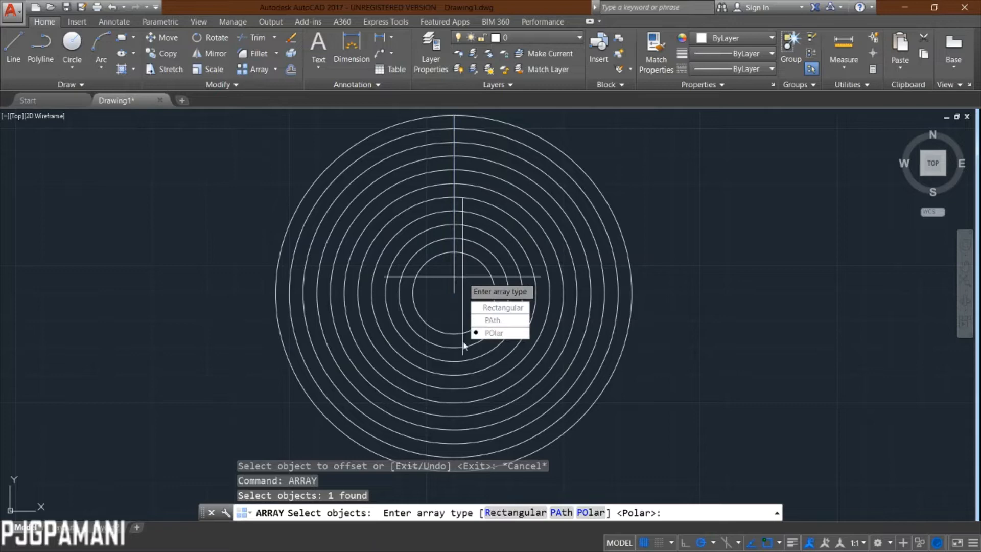
left_click(491, 333)
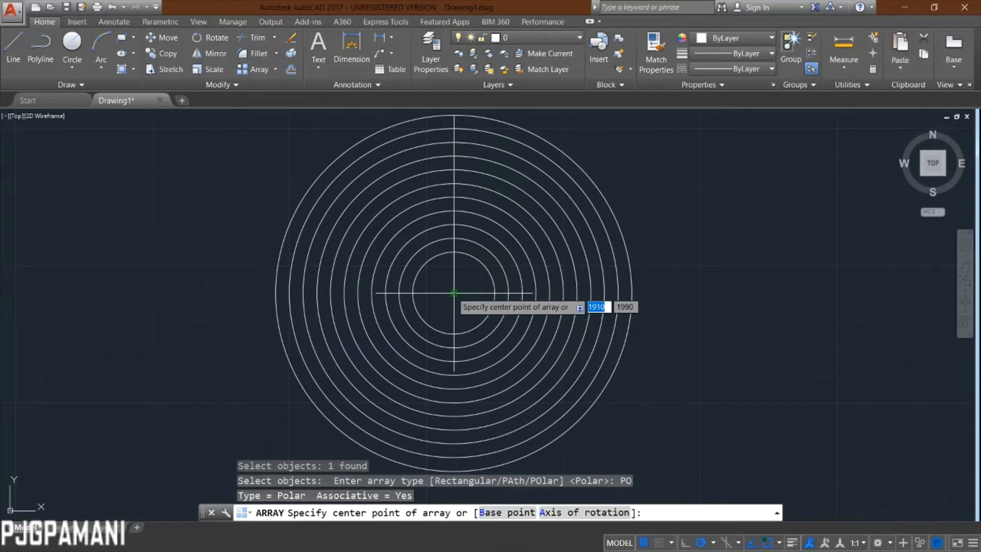
left_click(454, 293)
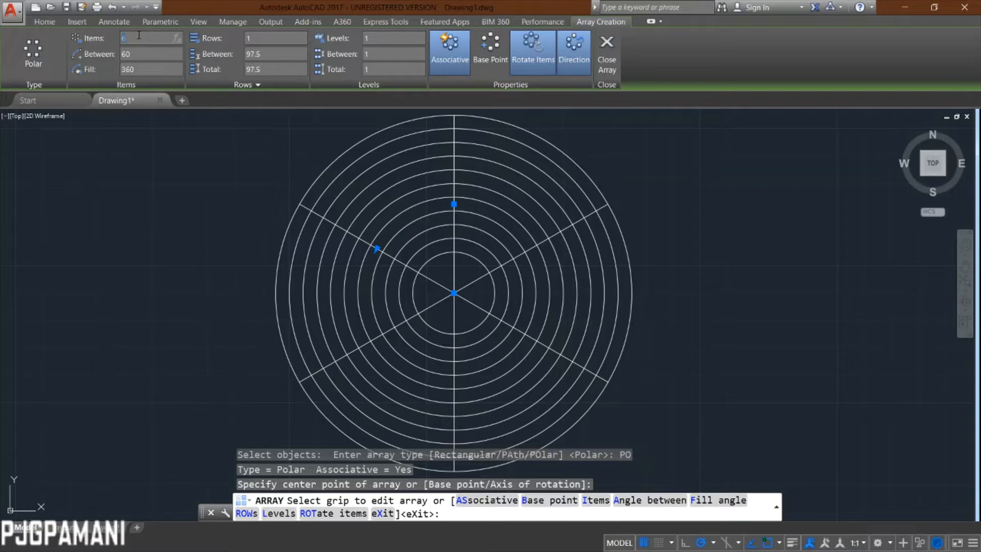
Set the polar array to 25 items over a 360-degree fill and finish the array.
key("Return")
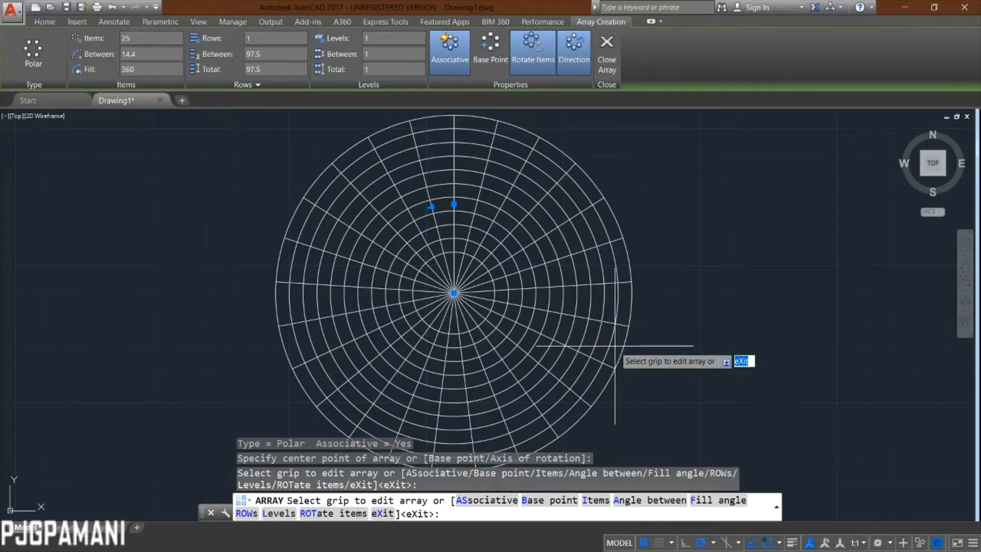
key("Return")
scroll(488, 333, "up", 2)
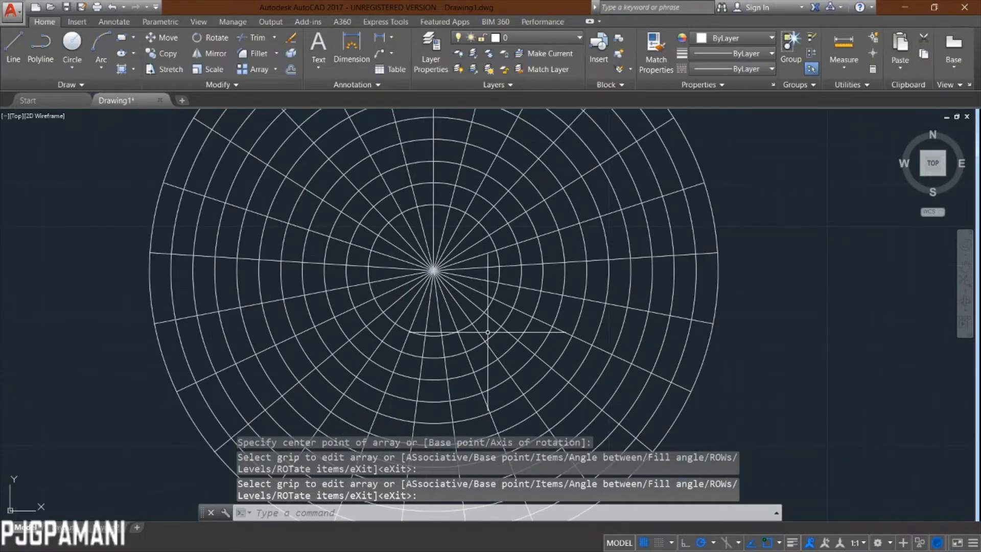
scroll(488, 332, "down", 3)
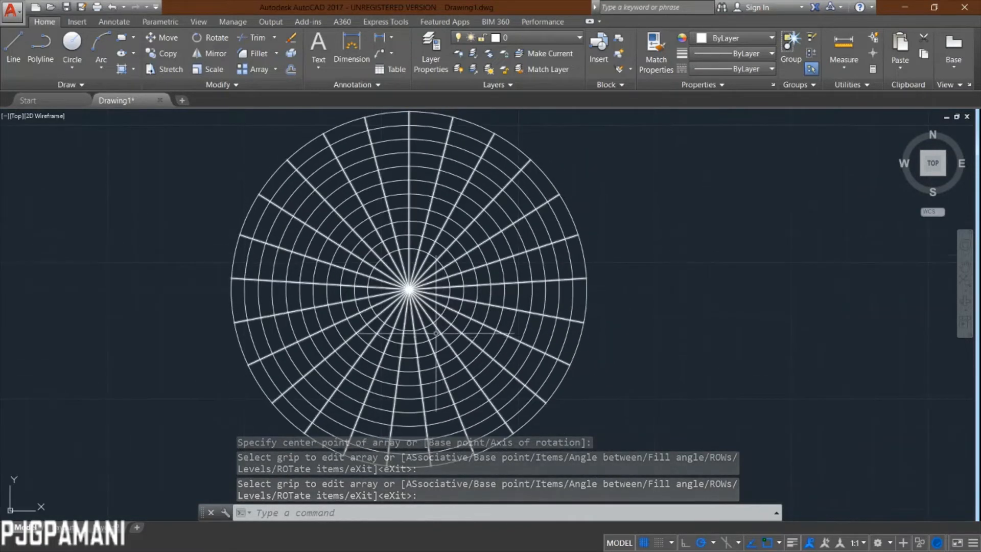
middle_click_drag(376, 301, 388, 318)
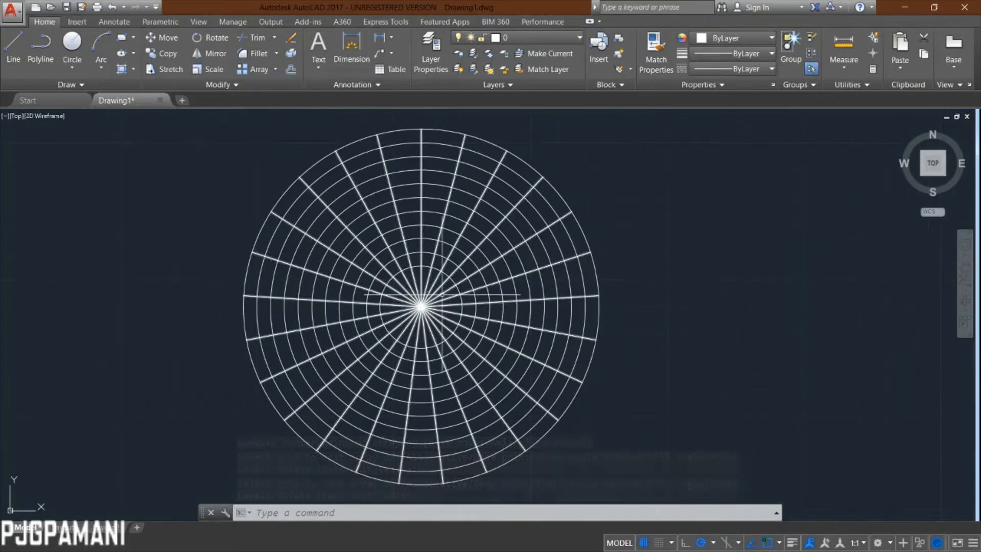
scroll(423, 277, "up", 3)
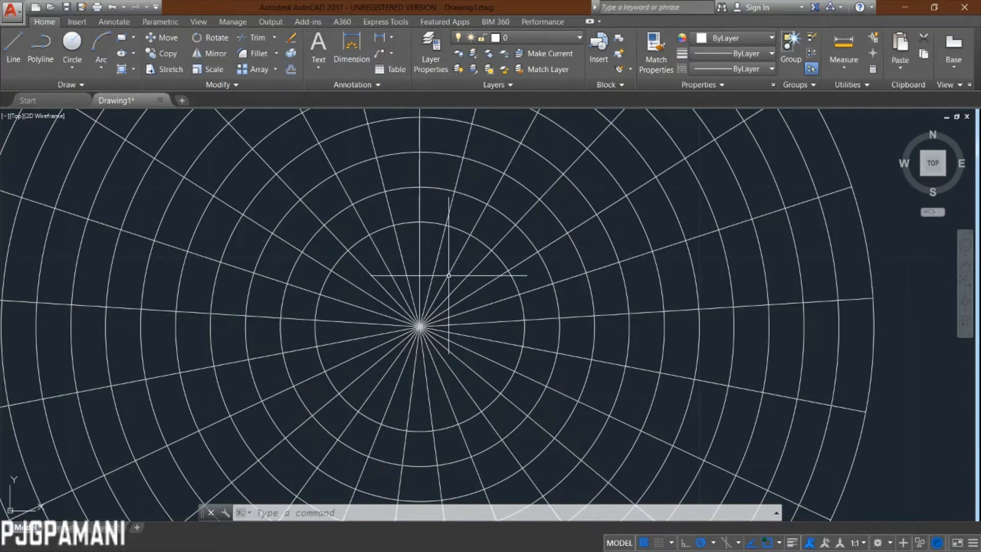
type("TR")
key("Return")
key("Return")
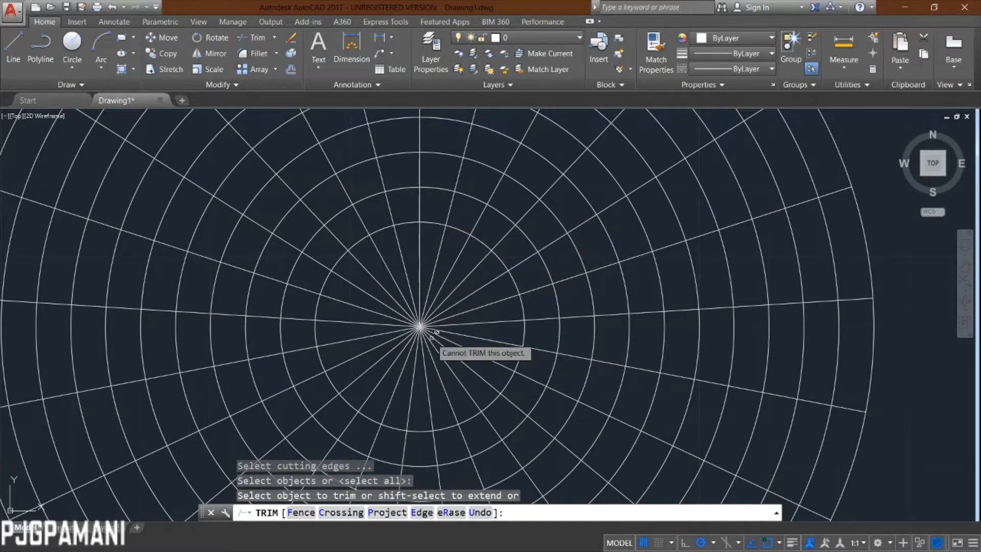
key("Escape")
scroll(420, 326, "down", 2)
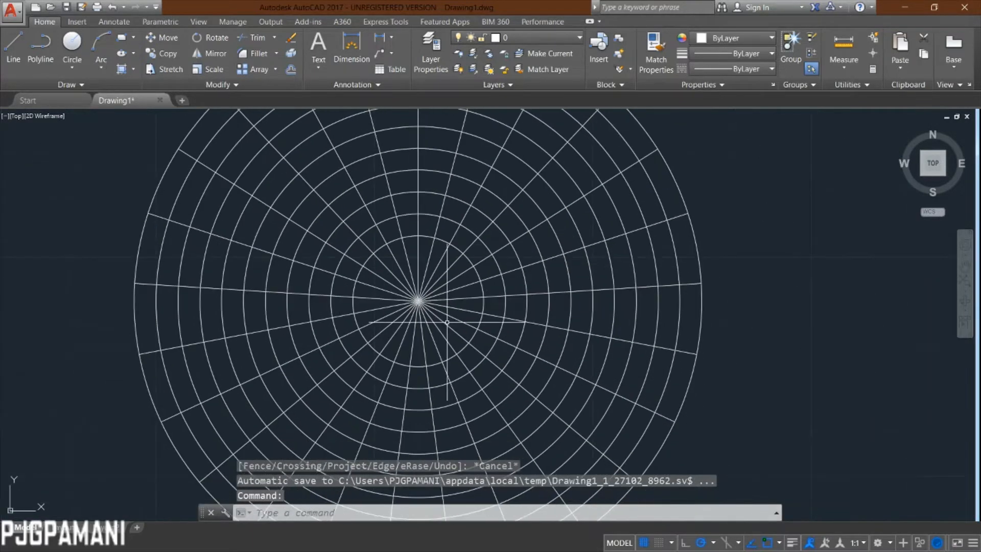
Trim the outer ring segments between the two adjacent radial lines just below horizontal on the circle's right side, using all objects as cutting edges.
scroll(504, 359, "up", 2)
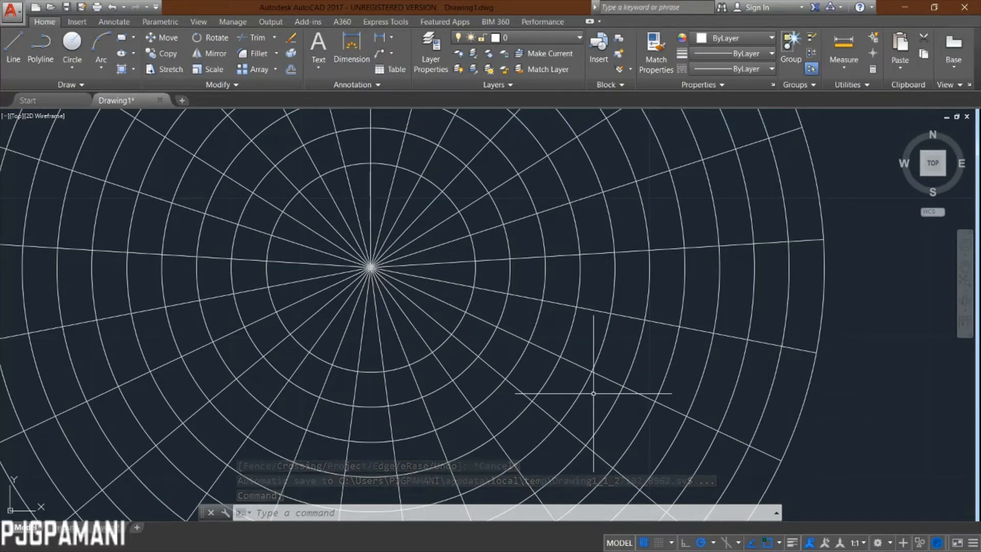
type("TR")
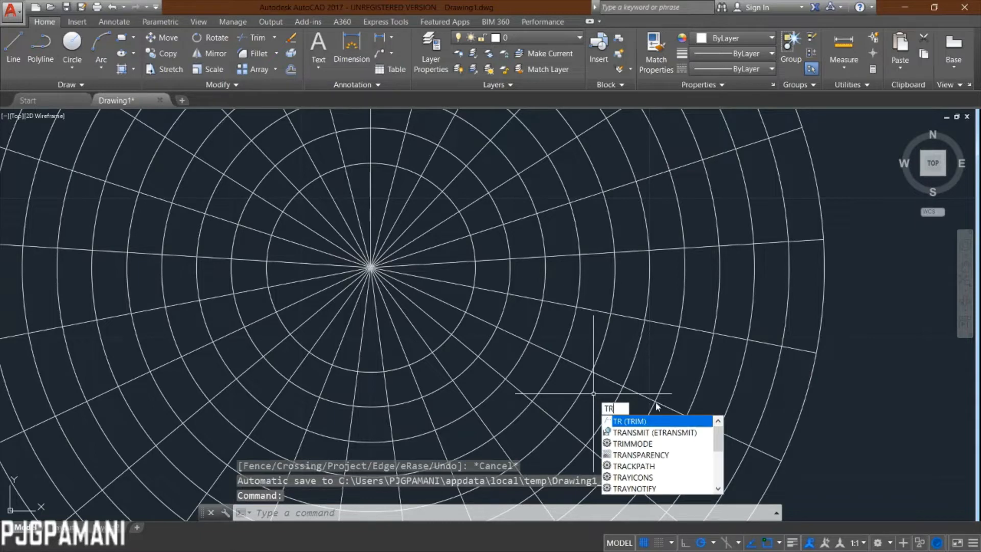
key("Return")
key("Return")
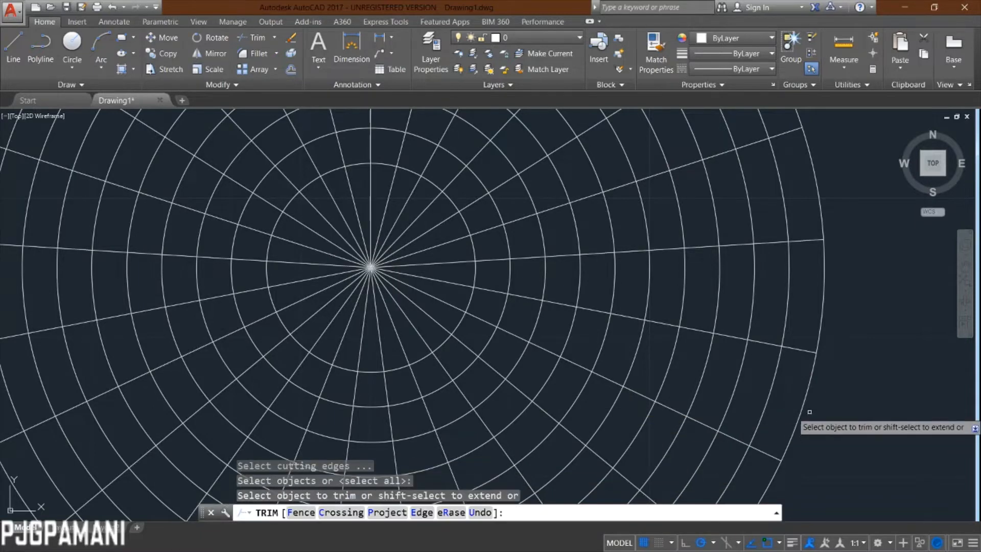
left_click(811, 408)
left_click(729, 382)
scroll(654, 353, "up", 3)
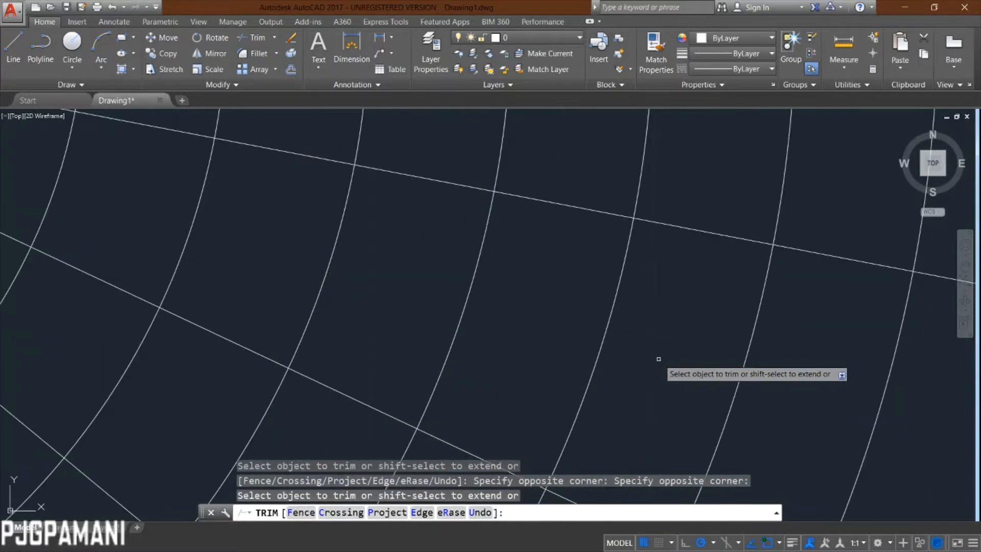
scroll(841, 384, "down", 1)
left_click(925, 420)
left_click(587, 324)
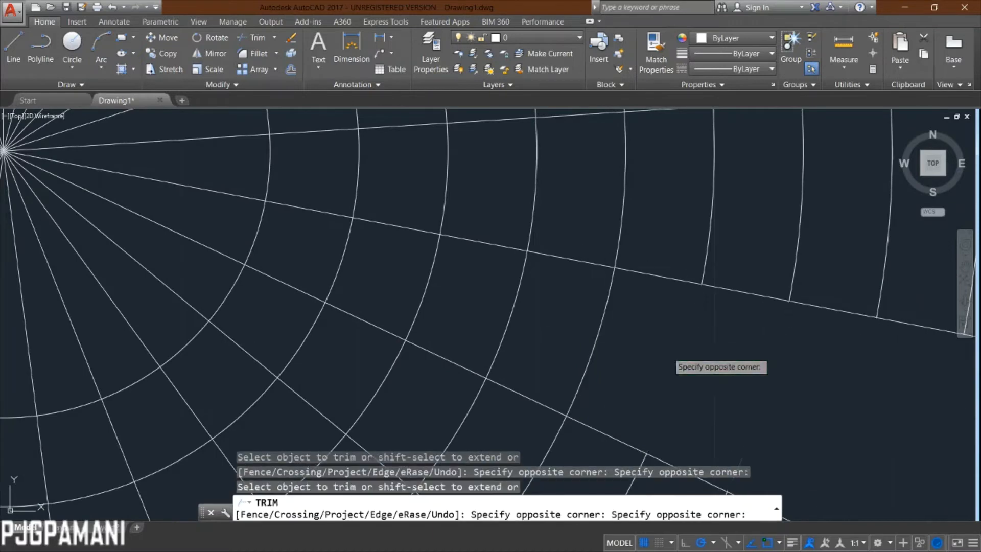
Trim the remaining inner ring segments in the same sector to open a full wedge-shaped gap, and end the trim.
left_click(628, 332)
left_click(514, 297)
left_click(455, 278)
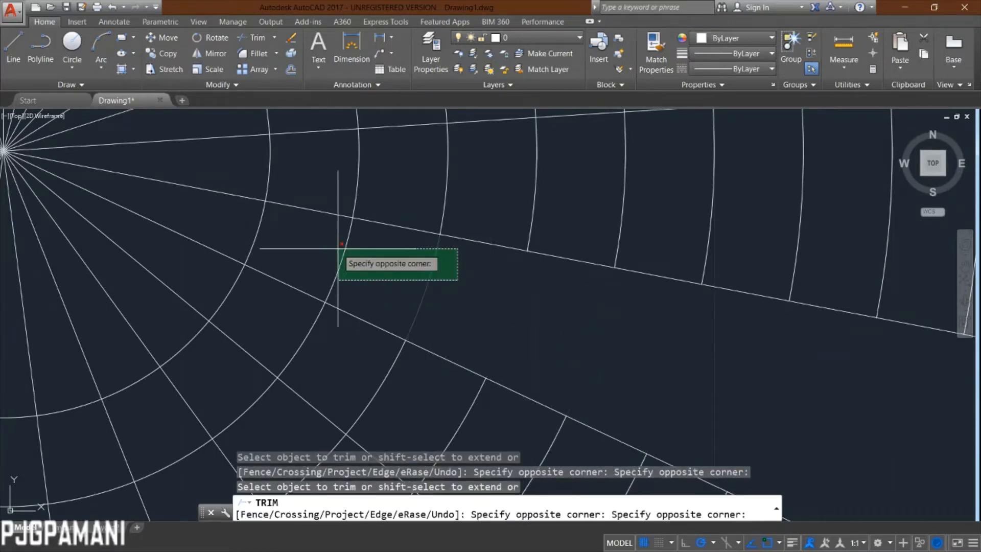
left_click(322, 250)
scroll(255, 230, "down", 8)
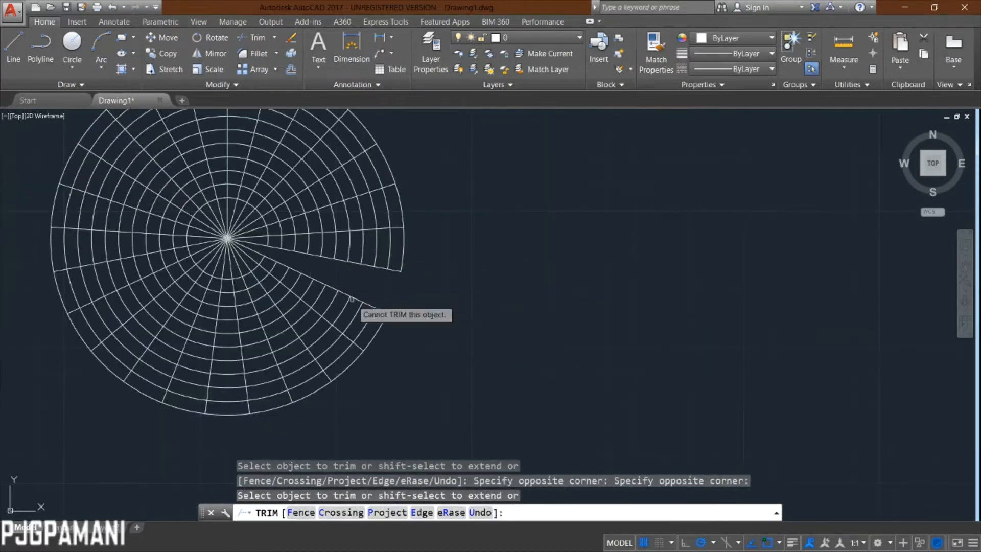
key("Escape")
middle_click_drag(341, 314, 495, 430)
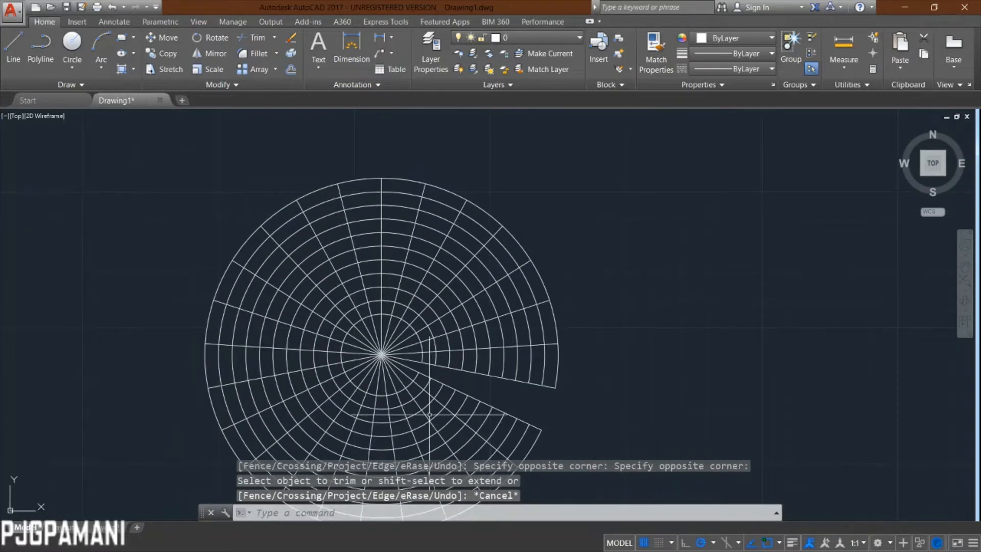
middle_click_drag(429, 414, 464, 382)
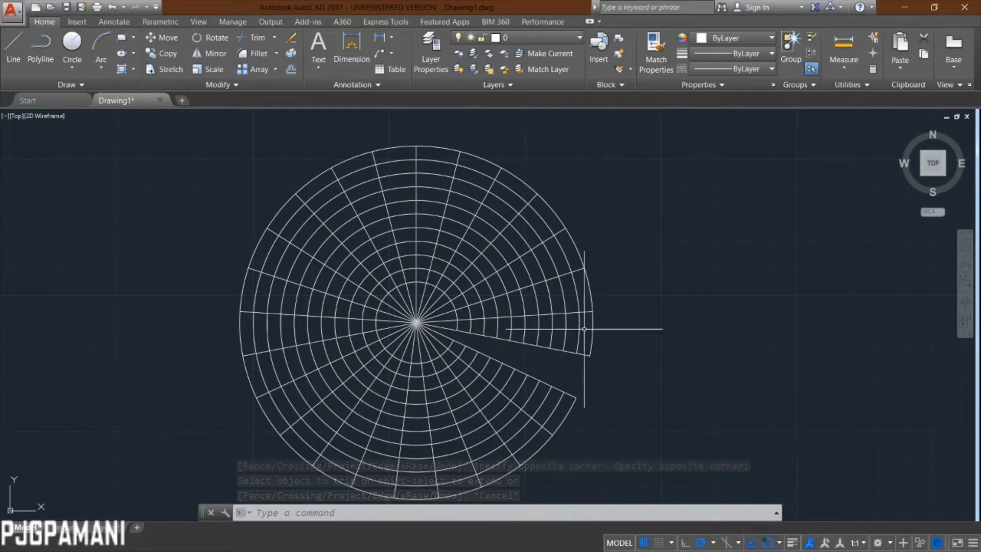
Open the polar array of radial lines for source editing, choosing the vertical line as the item.
scroll(598, 335, "up", 2)
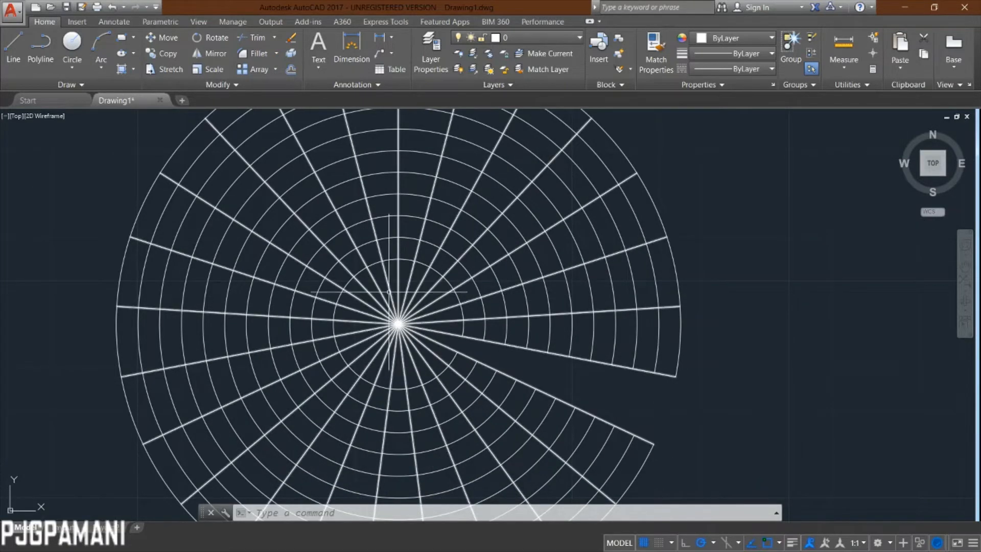
scroll(393, 330, "up", 2)
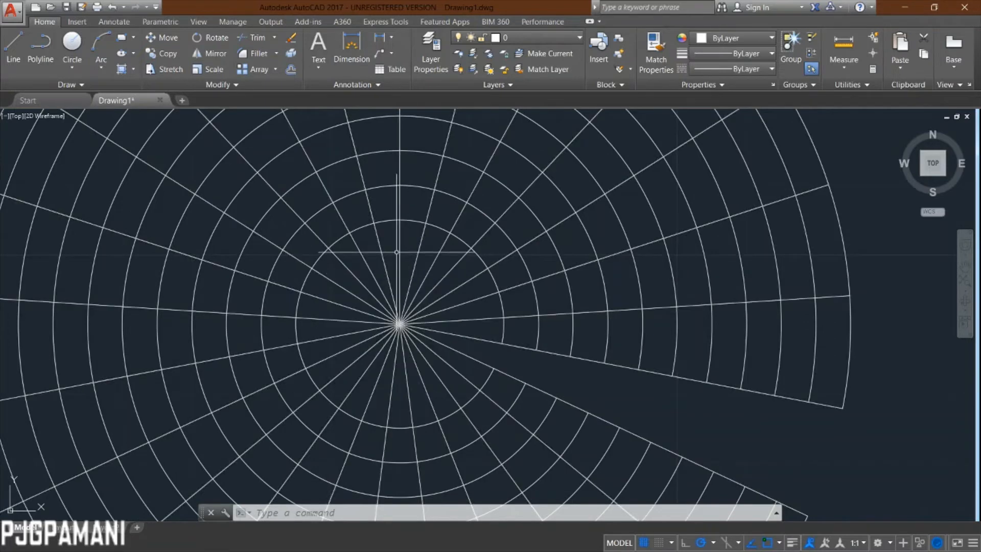
left_click(393, 310)
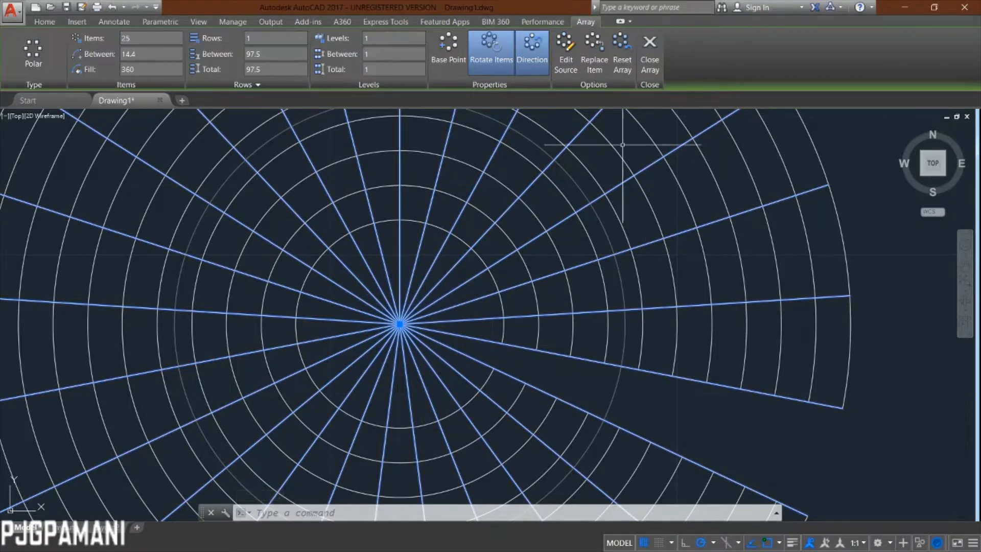
left_click(566, 57)
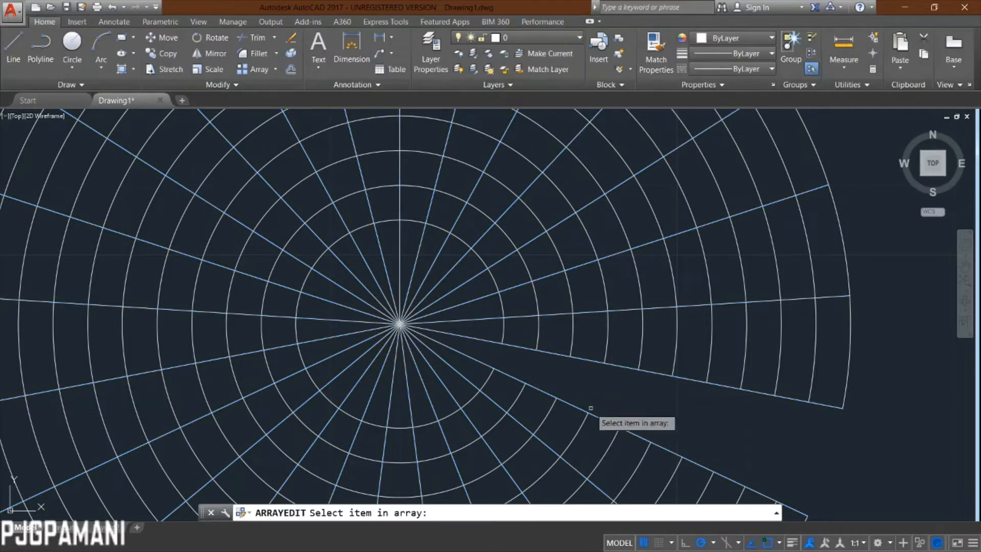
left_click(399, 233)
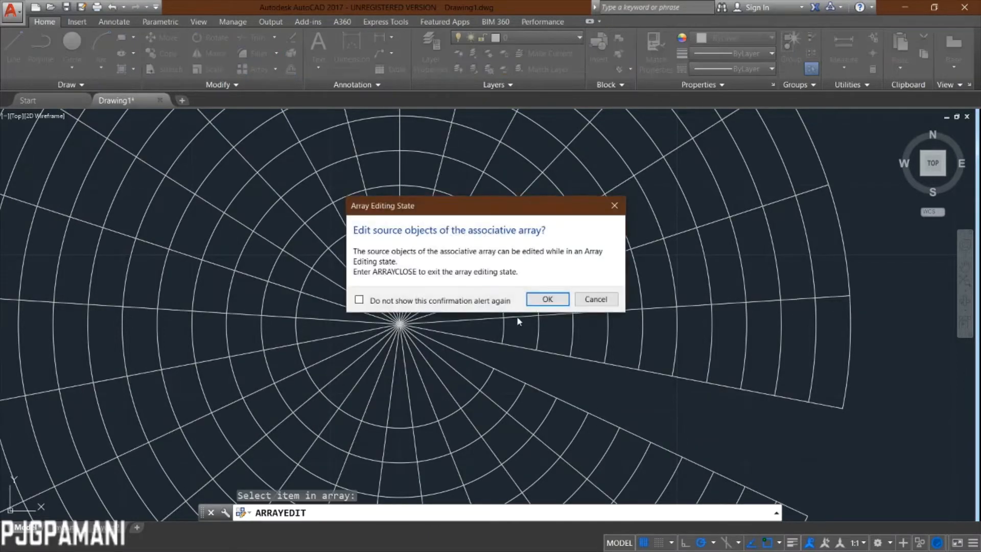
key("Return")
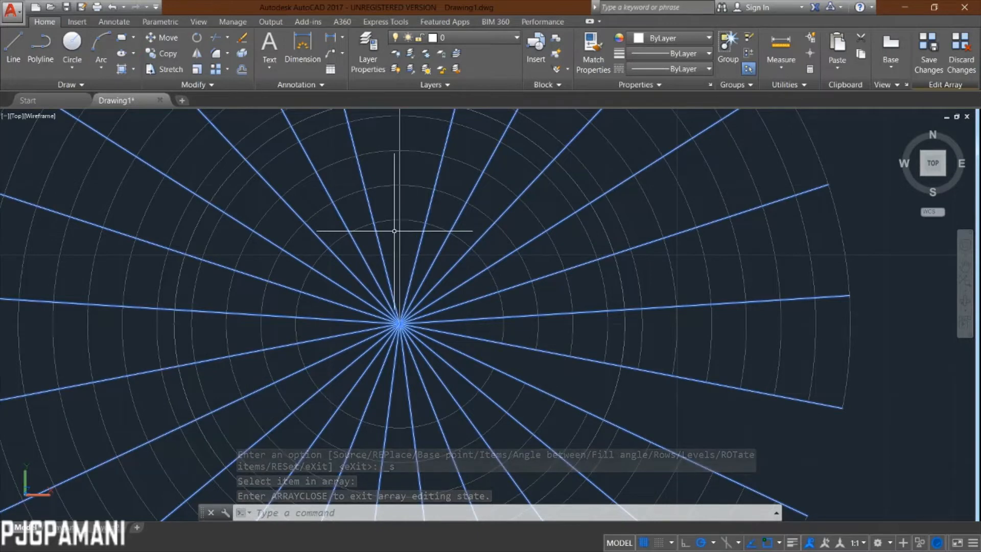
Trim the vertical source line inside the innermost circle and save the changes to the array.
scroll(399, 231, "up", 4)
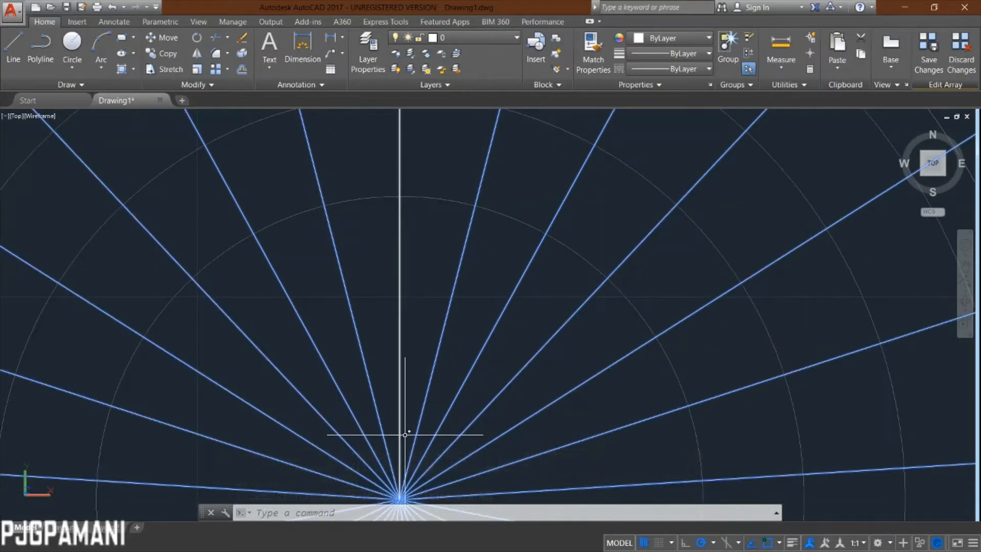
scroll(448, 301, "down", 5)
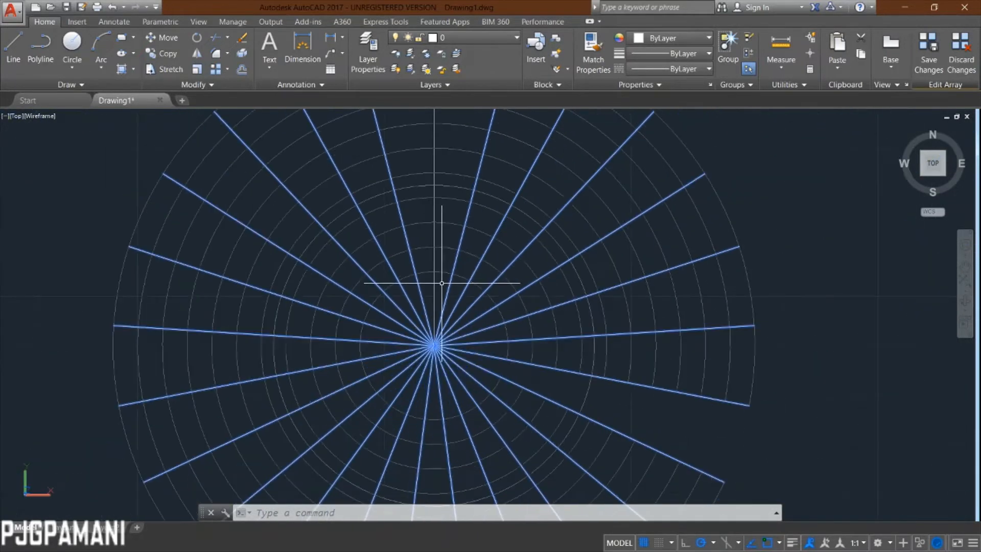
scroll(445, 301, "up", 1)
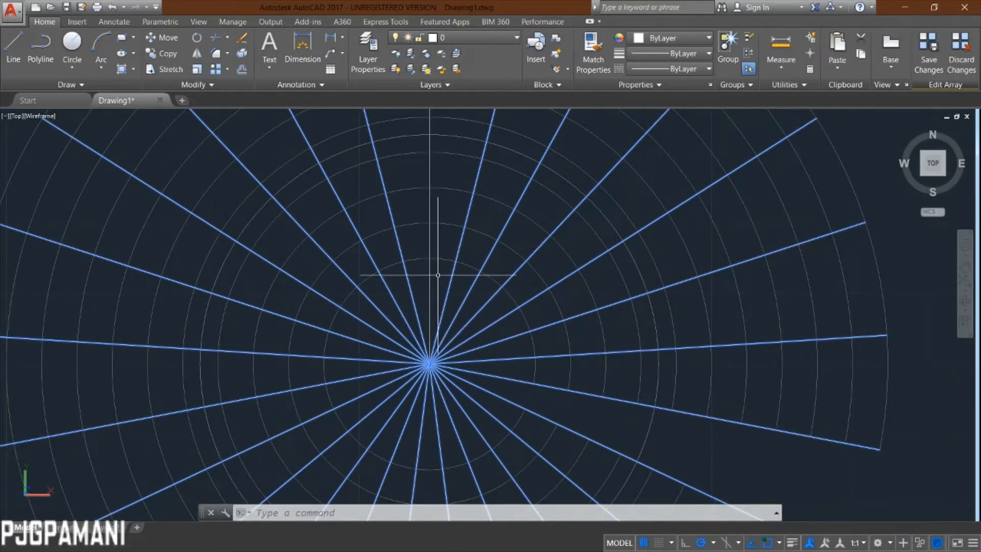
scroll(438, 275, "down", 3)
scroll(433, 275, "up", 2)
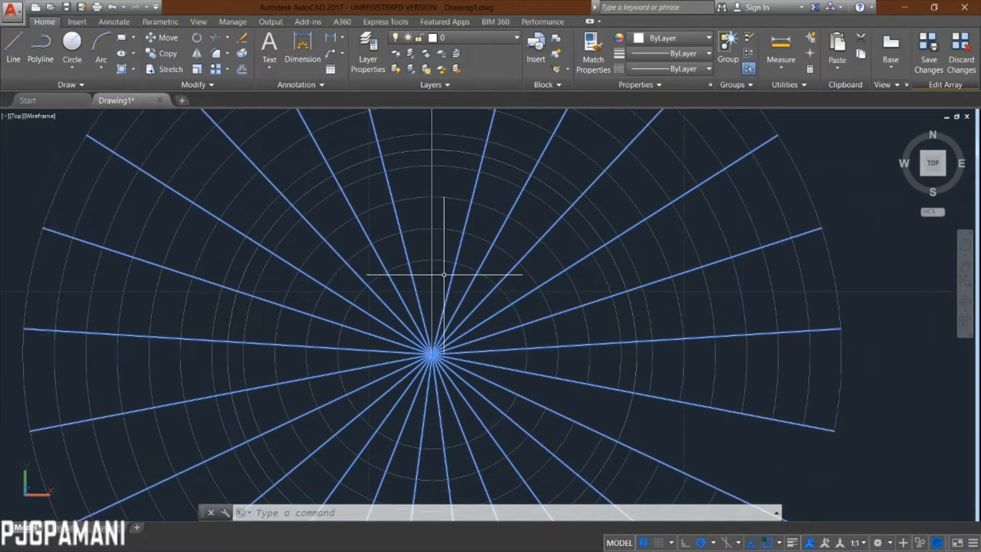
scroll(442, 276, "up", 1)
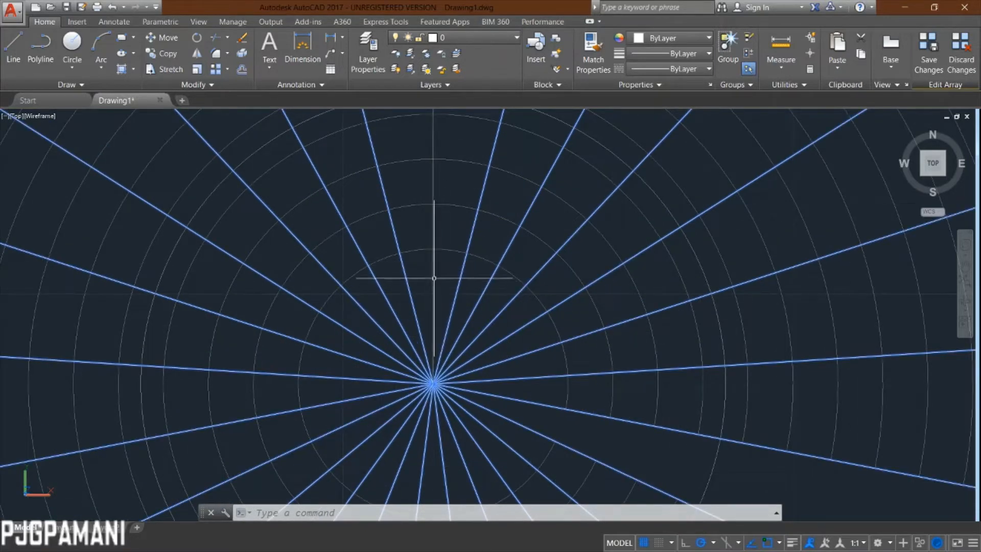
scroll(464, 279, "down", 1)
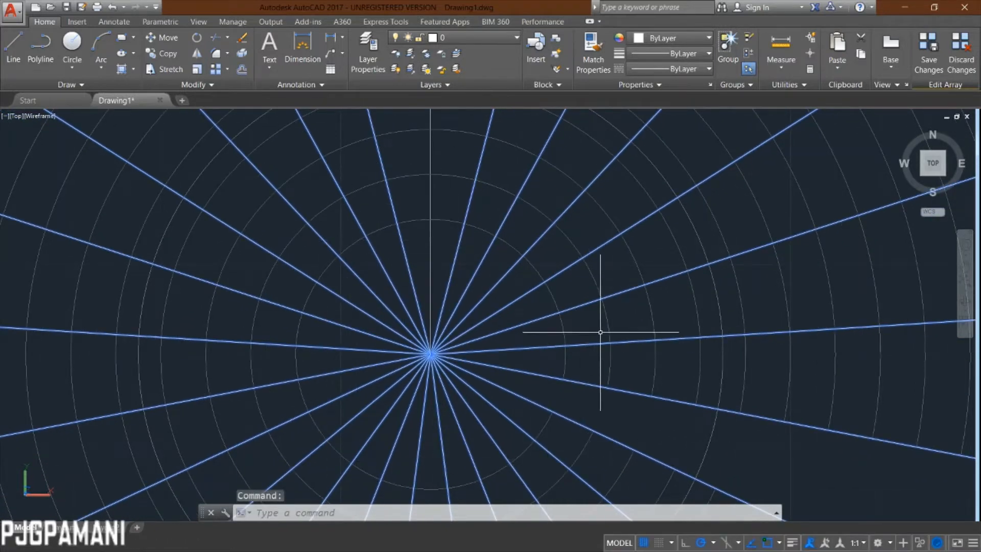
scroll(466, 422, "down", 2)
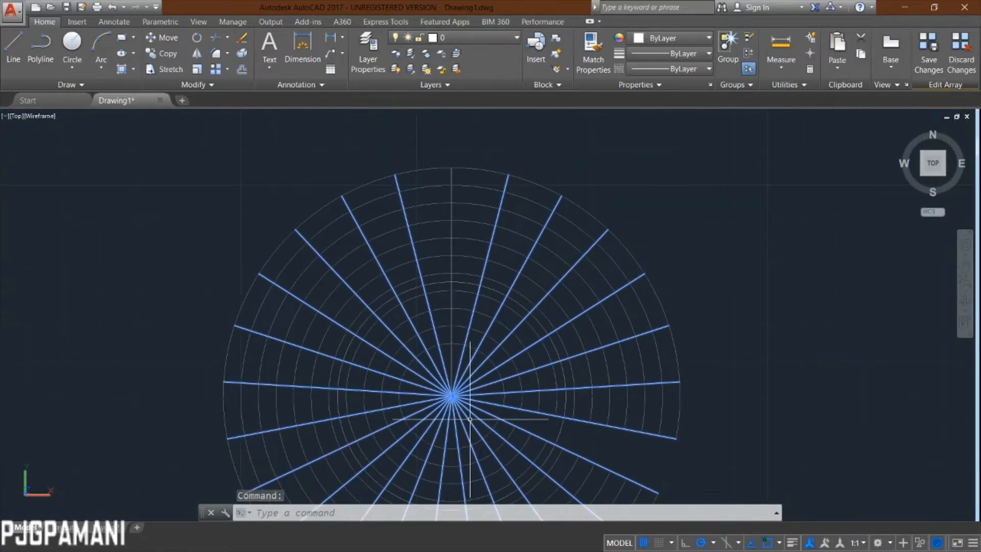
scroll(470, 419, "up", 3)
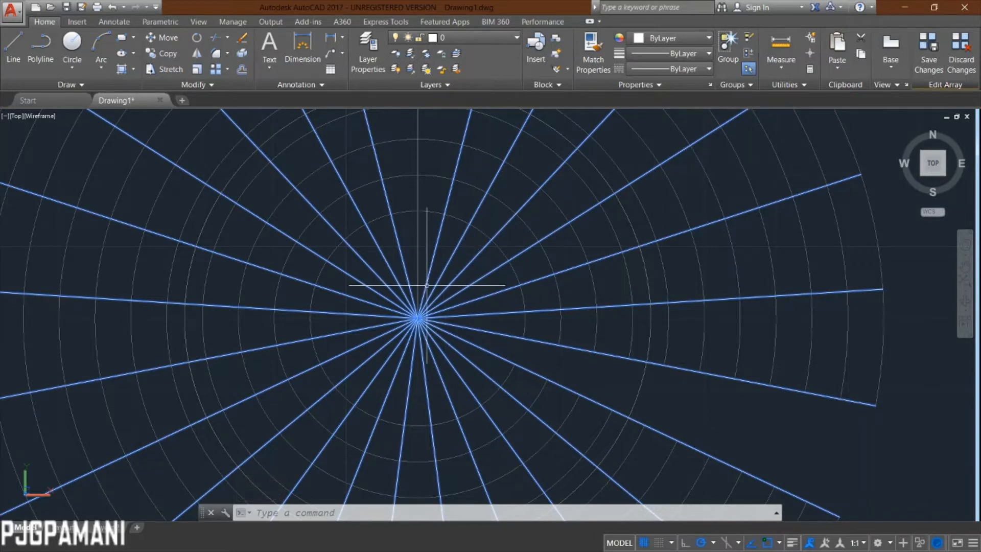
key("Return")
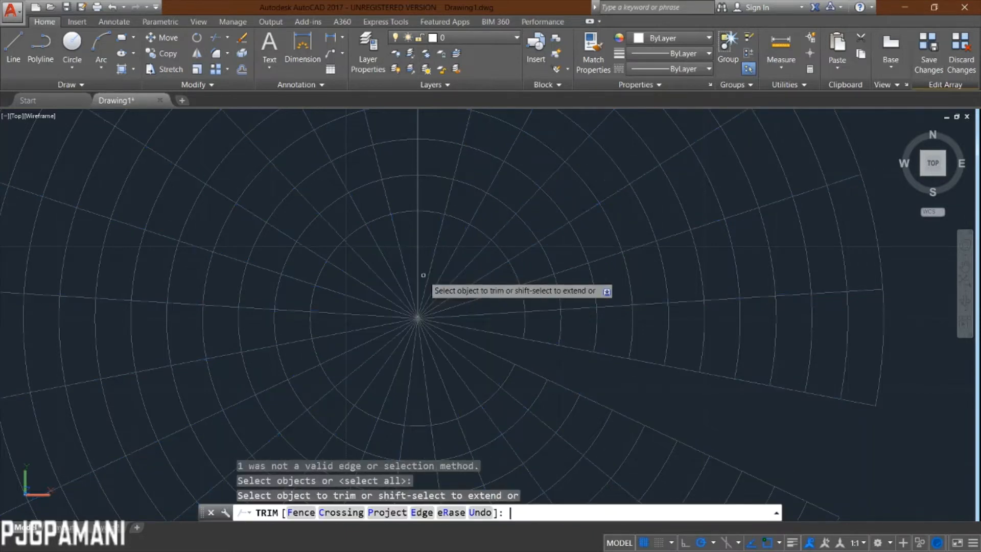
left_click(417, 235)
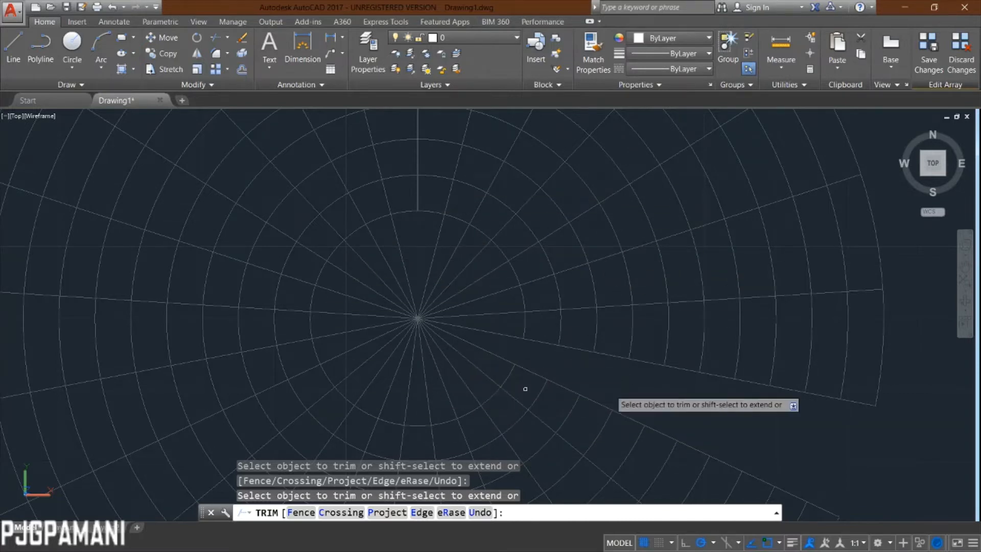
left_click(928, 49)
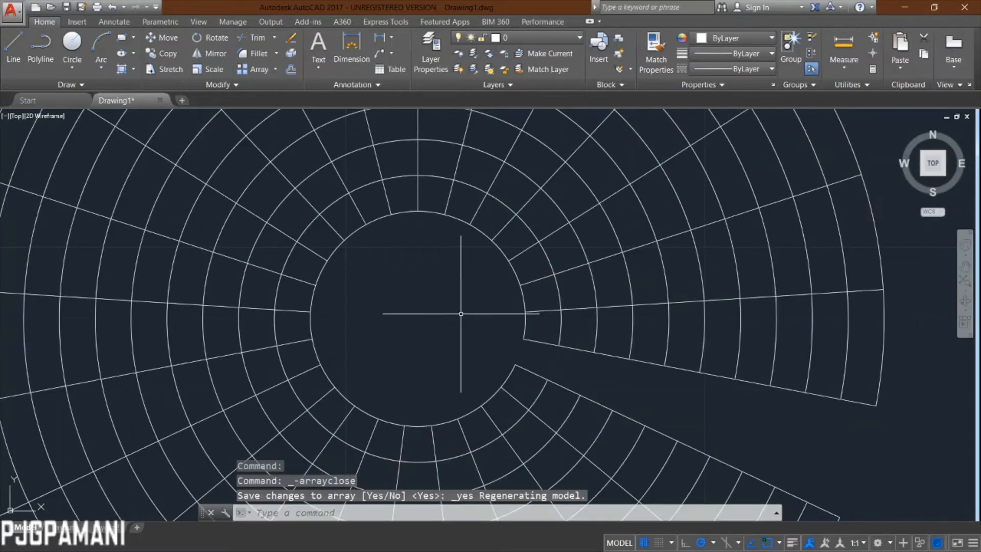
Fill the outermost cell of the sector just below the wedge gap with a solid hatch in index color 18.
scroll(433, 363, "down", 4)
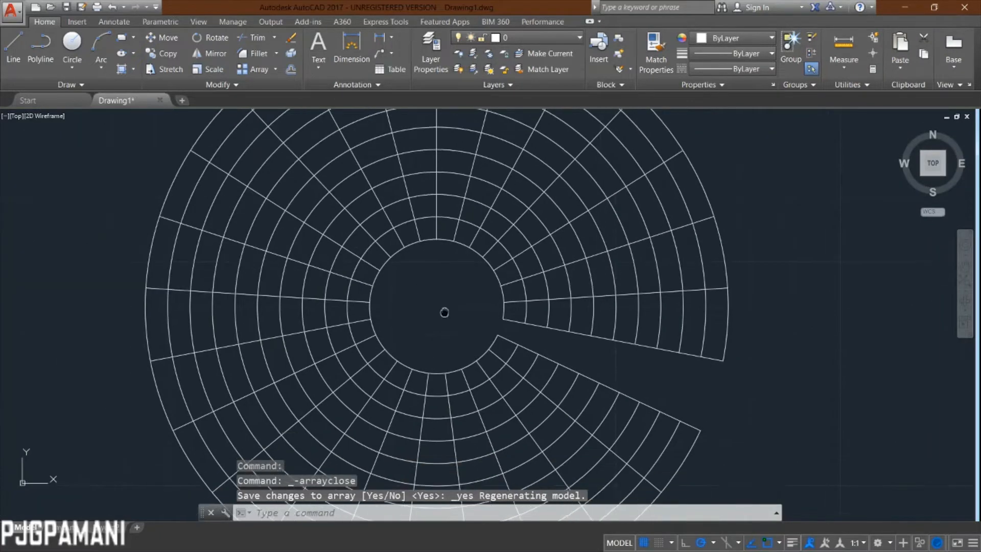
middle_click_drag(434, 247, 444, 283)
key("Escape")
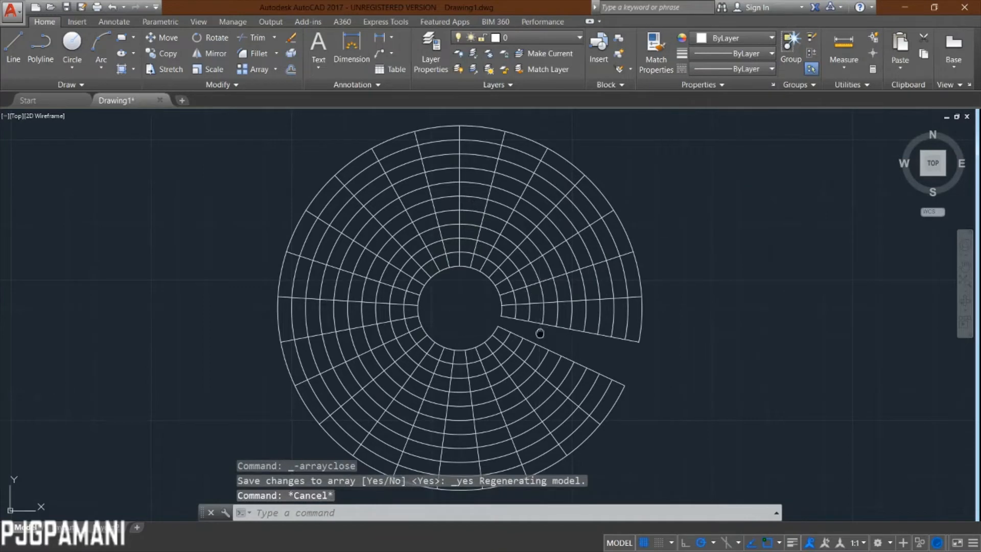
middle_click_drag(540, 333, 480, 323)
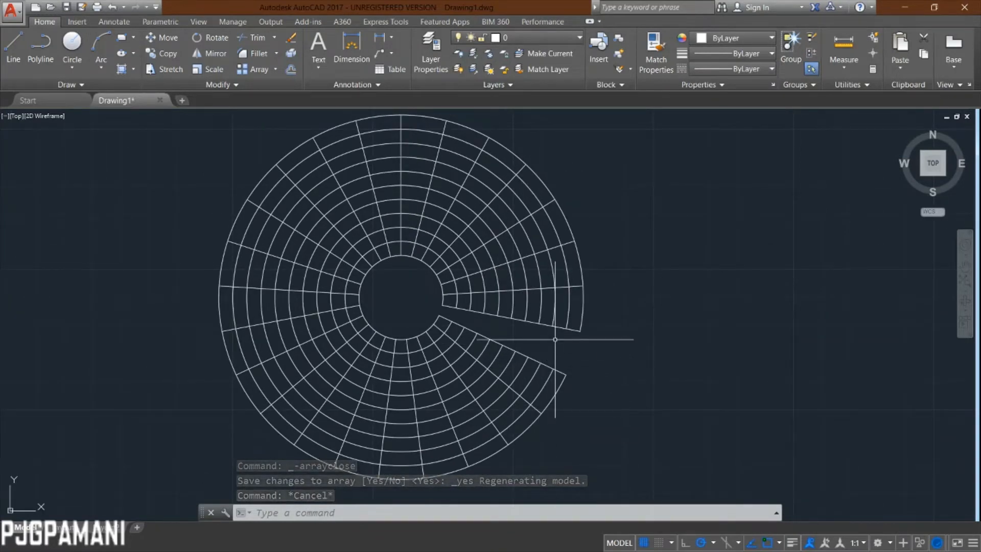
type("H")
key("Return")
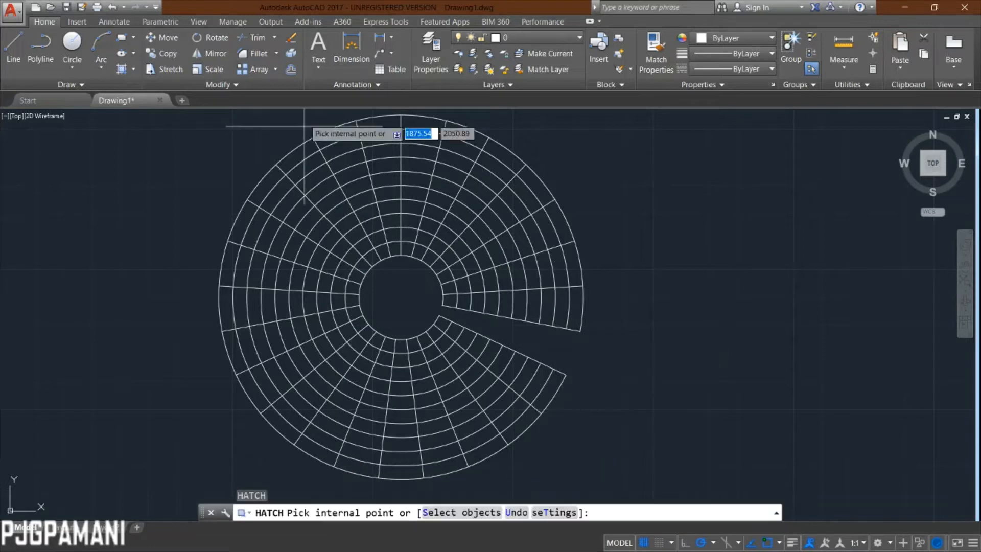
left_click(115, 60)
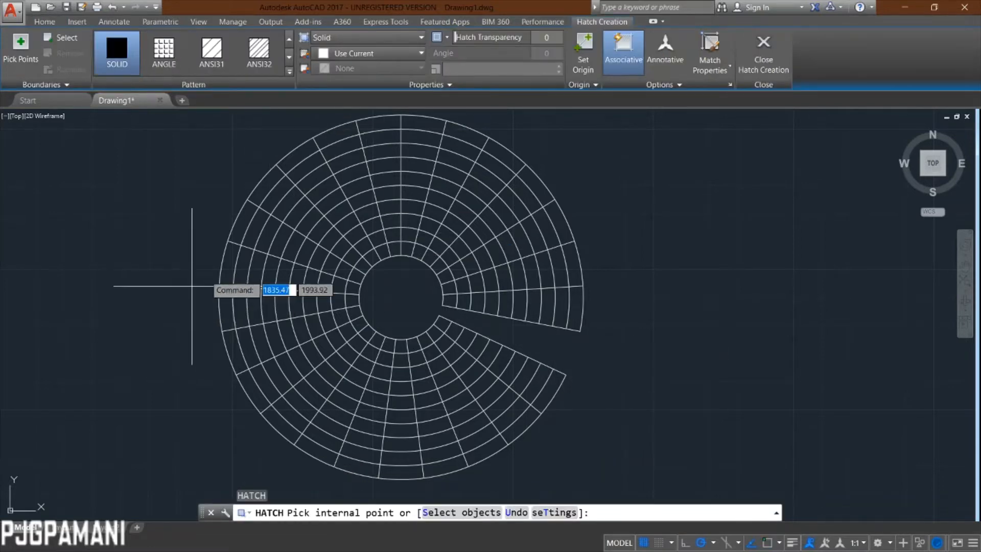
left_click(394, 53)
left_click(345, 218)
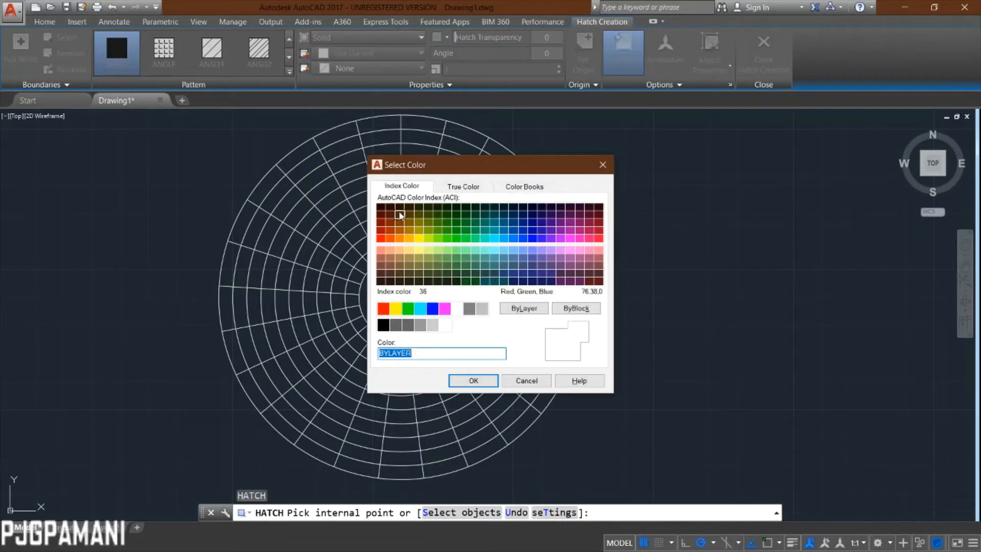
left_click(382, 207)
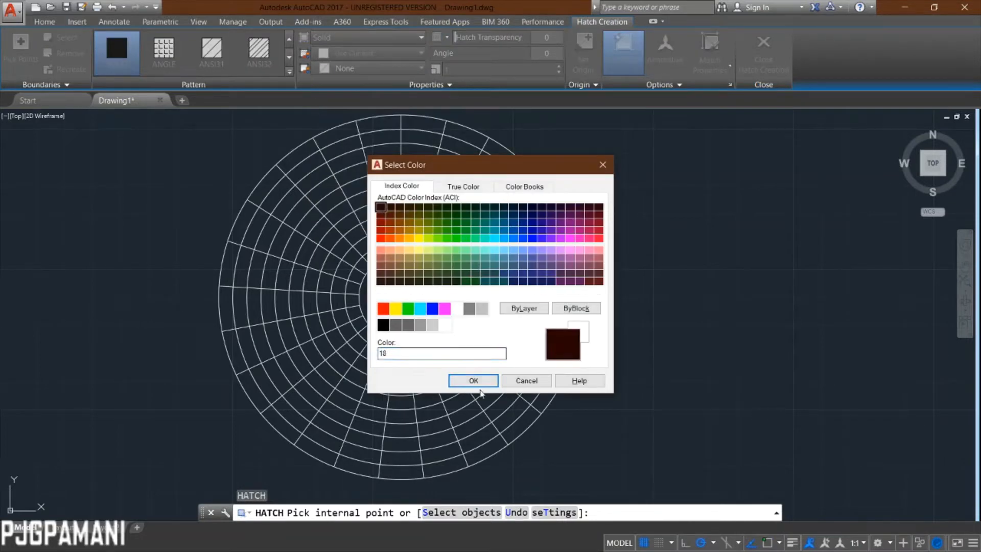
left_click(474, 380)
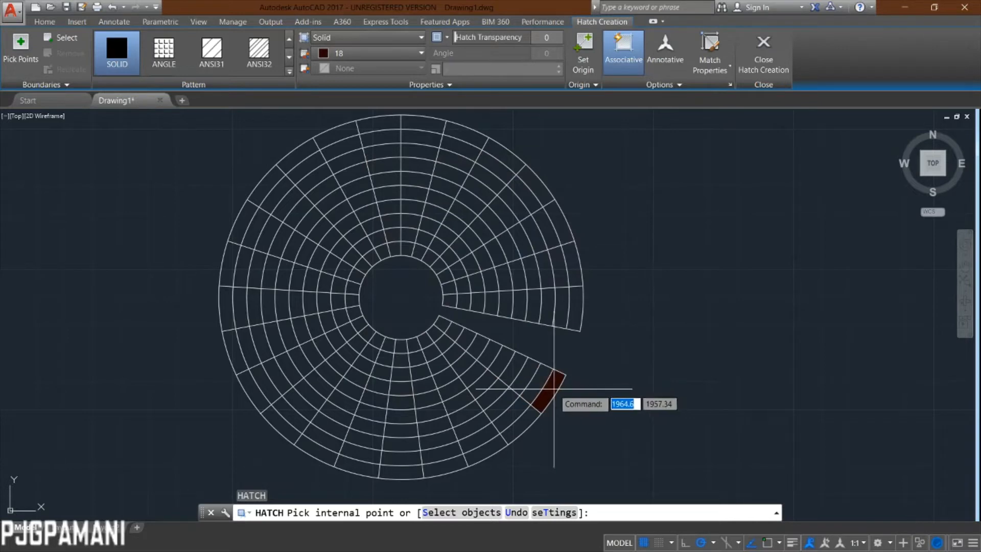
left_click(553, 388)
key("Return")
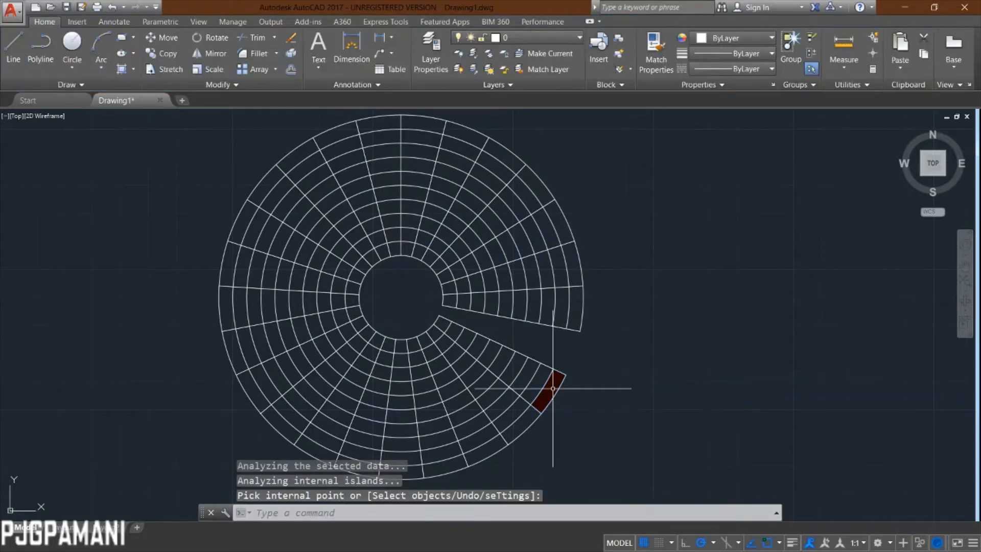
Fill the second cell inward in the same sector with a solid hatch in index color 16.
key("Return")
left_click(539, 381)
left_click(539, 381)
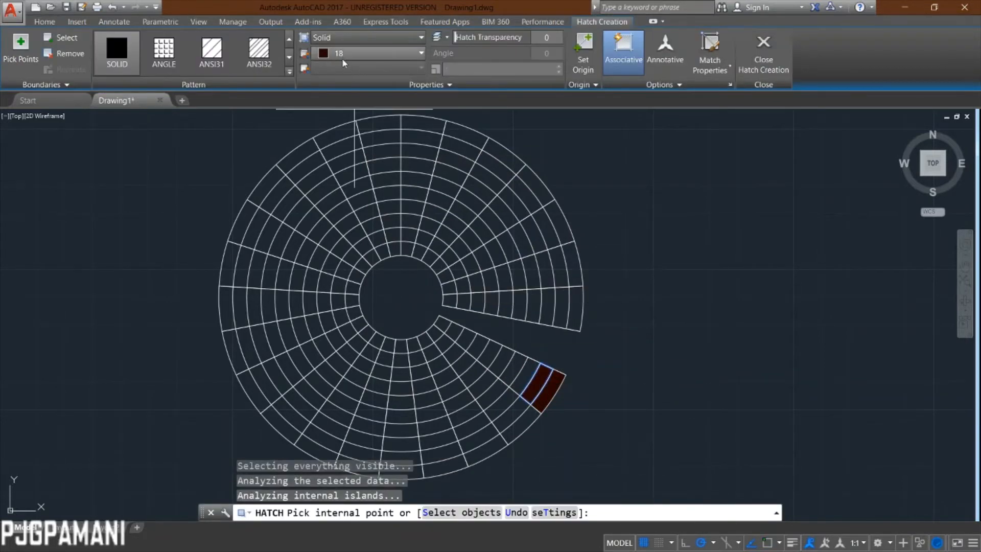
left_click(367, 53)
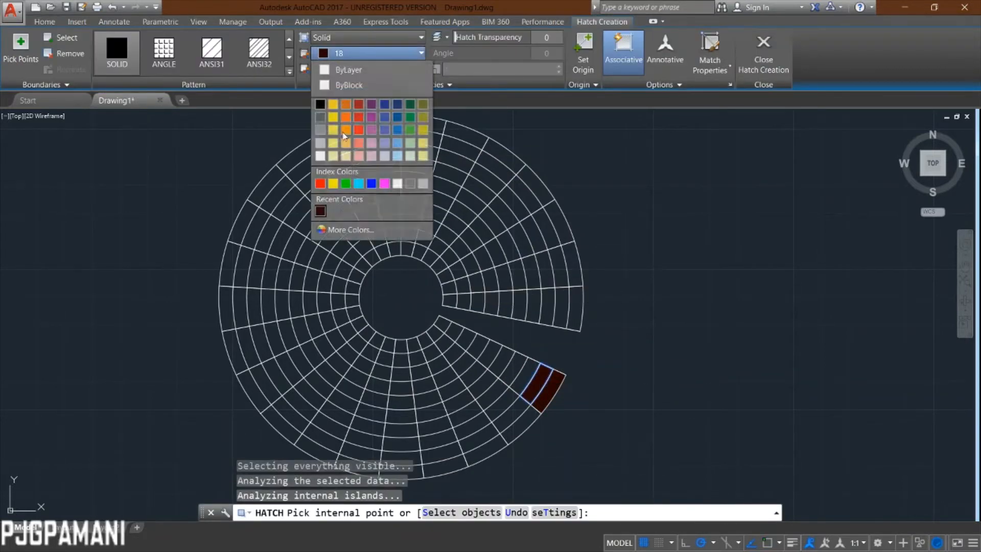
left_click(345, 230)
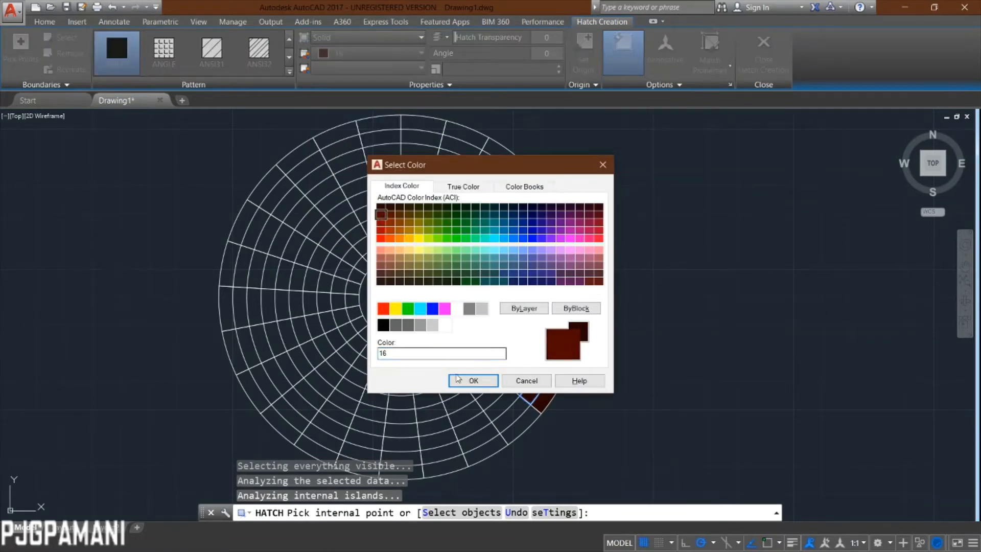
left_click(458, 380)
key("Return")
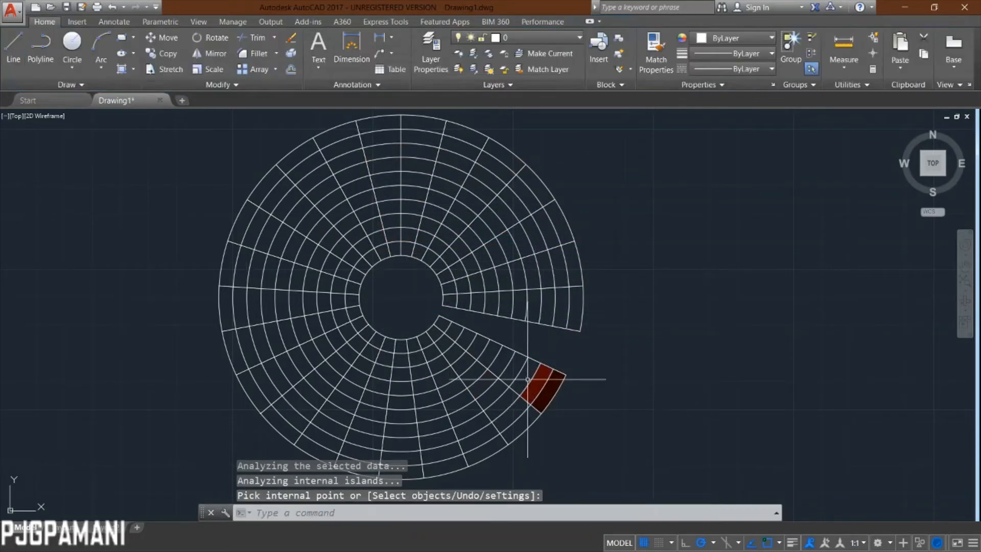
Fill the third cell from the outer edge of that sector with a solid hatch in index color 14.
key("Return")
left_click(521, 381)
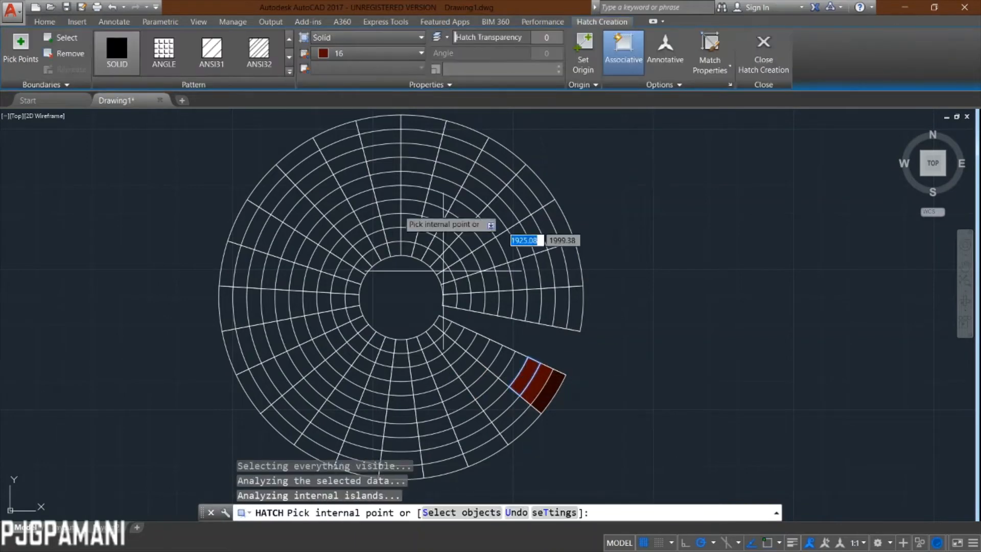
left_click(373, 53)
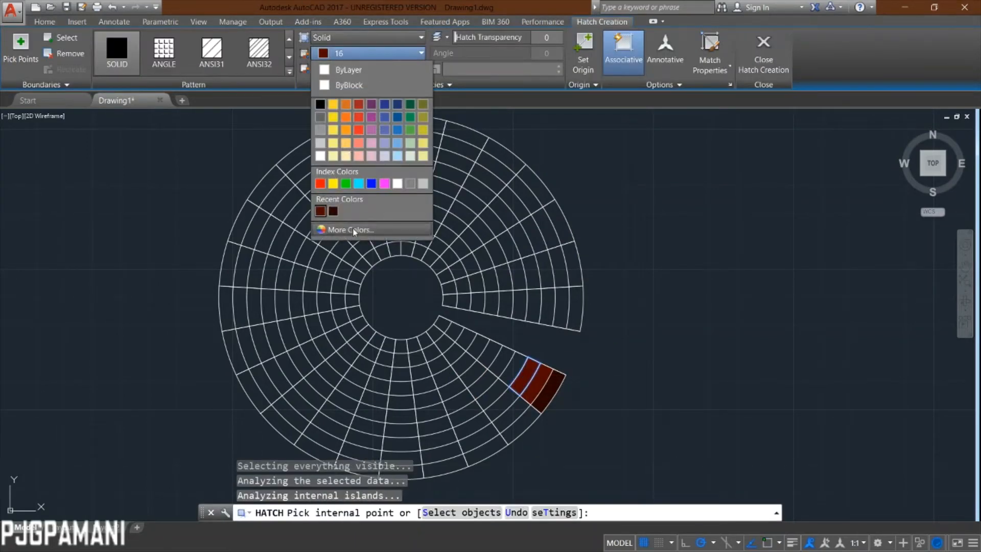
left_click(350, 231)
left_click(380, 222)
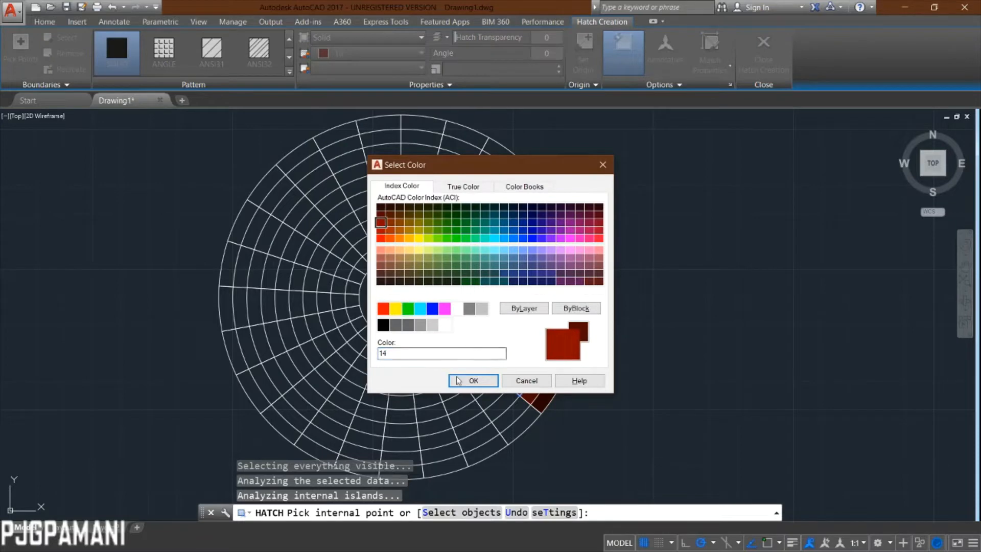
left_click(473, 381)
key("Return")
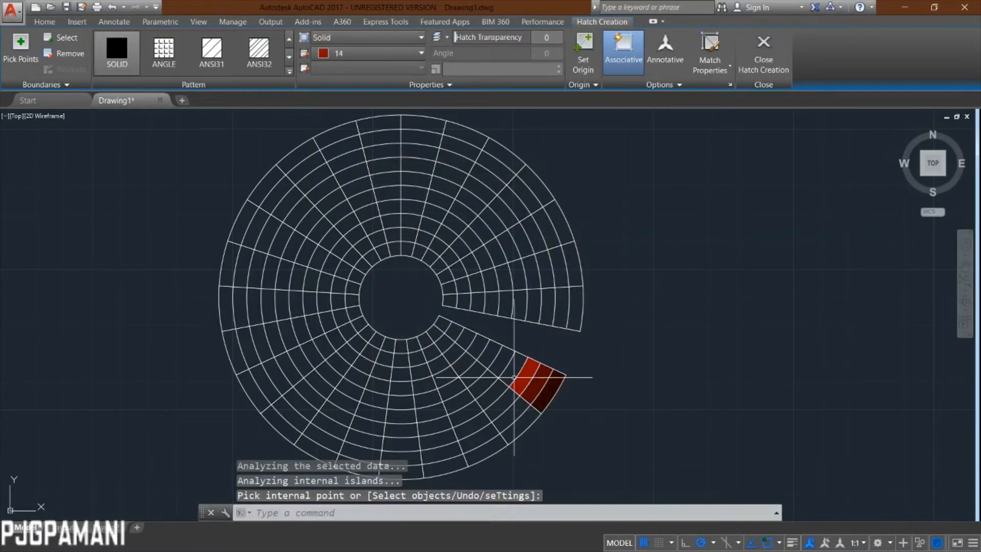
Fill the fourth cell from the outer edge of the sector with a solid hatch in index color 12.
left_click(547, 401)
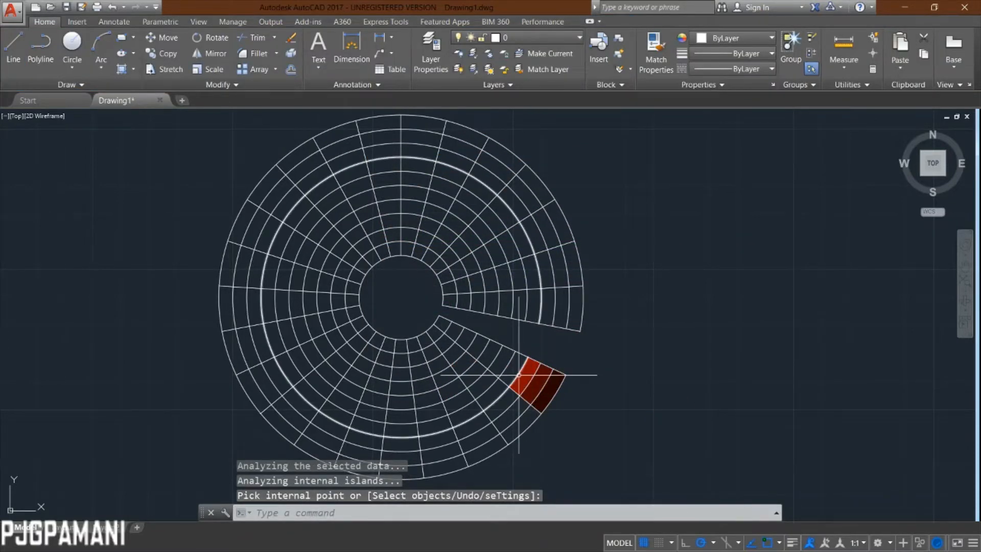
key("Return")
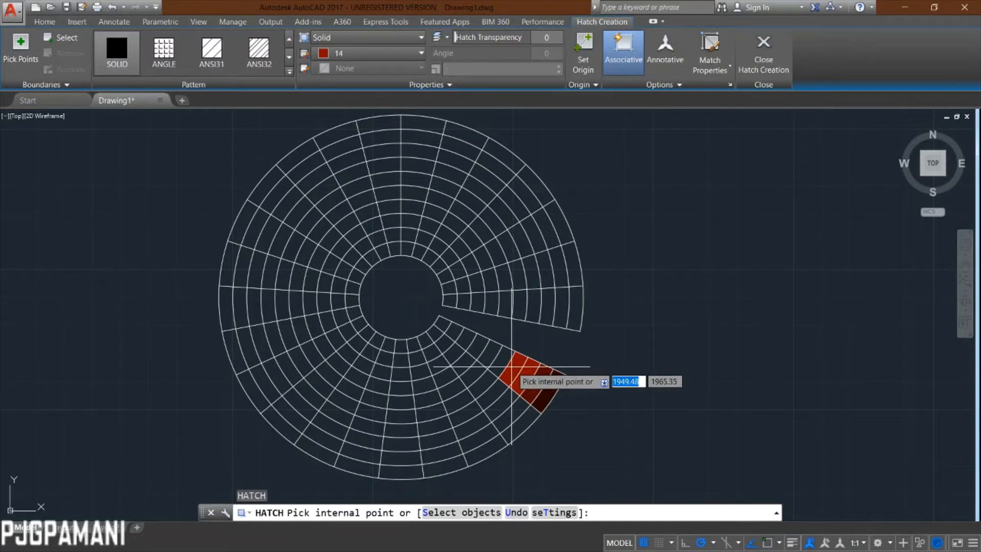
left_click(511, 366)
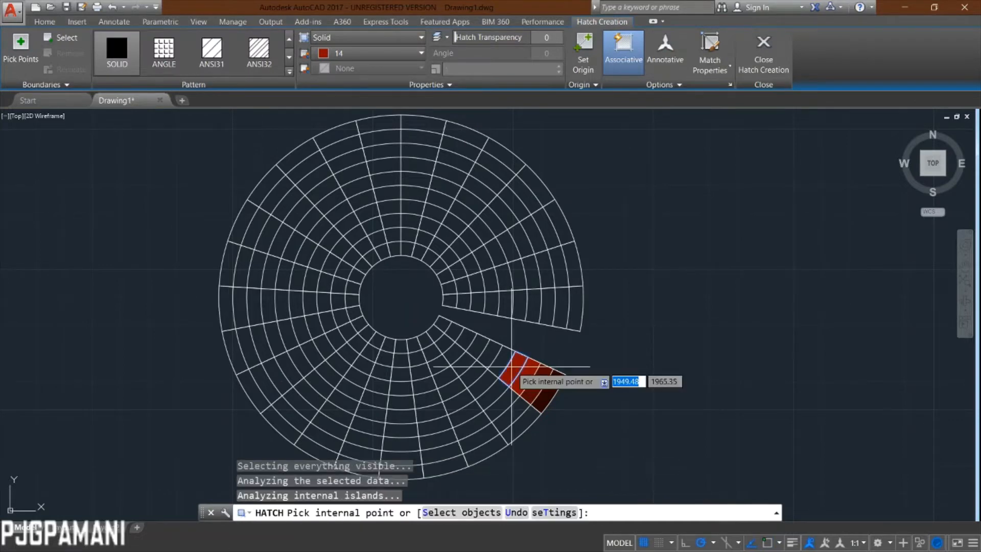
left_click(359, 62)
left_click(341, 230)
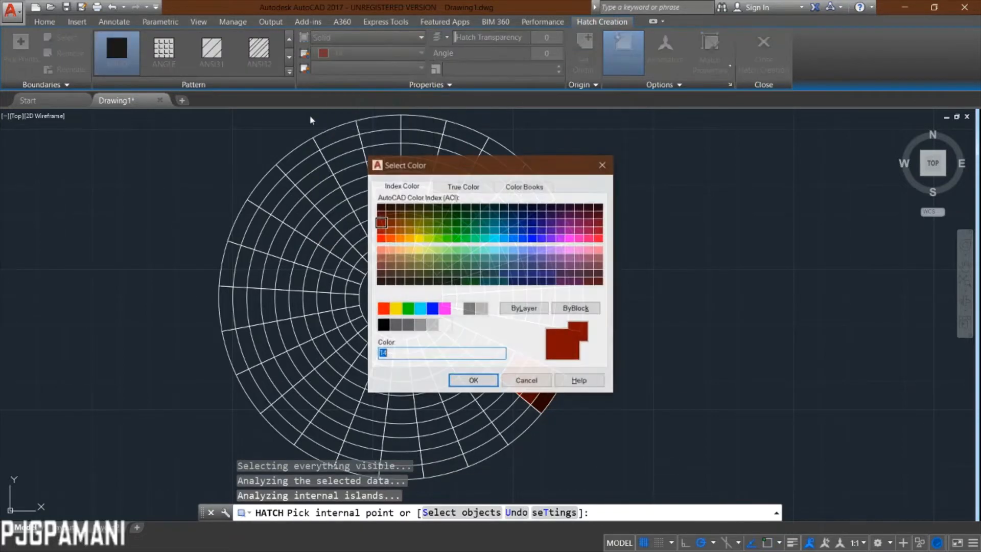
double_click(381, 238)
key("Return")
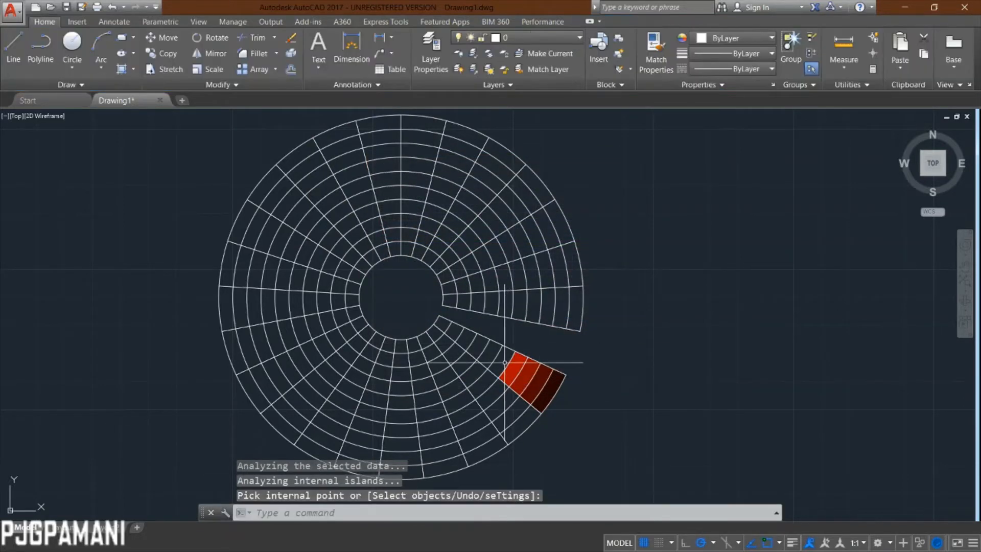
Fill the fifth cell from the outer edge of the sector with a solid hatch in index color 10.
key("Return")
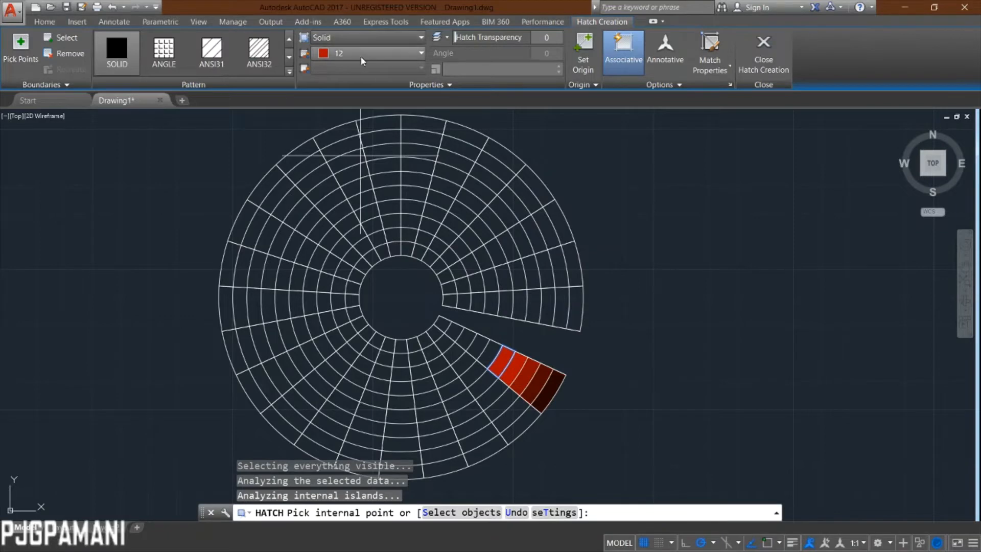
left_click(361, 55)
left_click(344, 230)
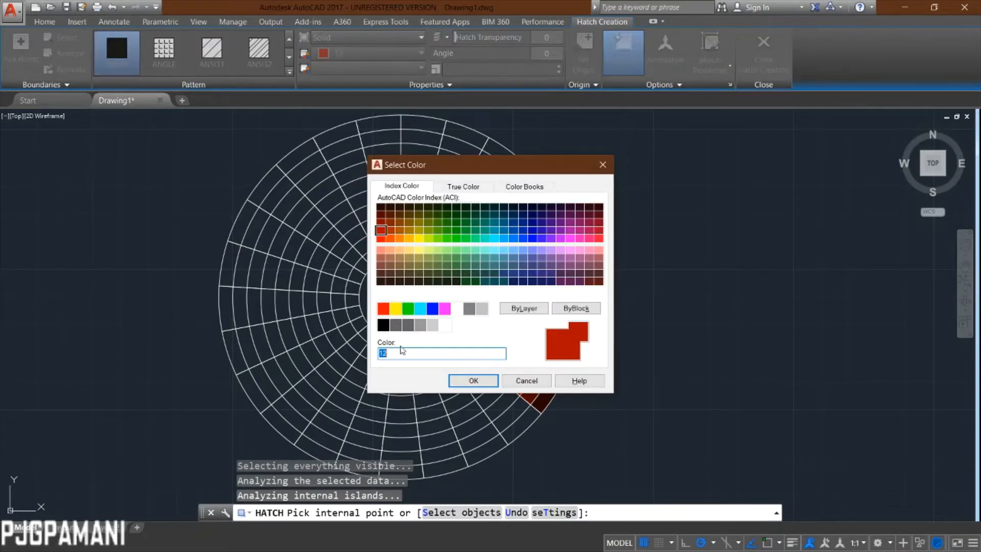
left_click(475, 380)
left_click(491, 354)
key("Return")
Fill the sixth cell from the outer edge of the sector with a solid hatch in index color 11.
key("Return")
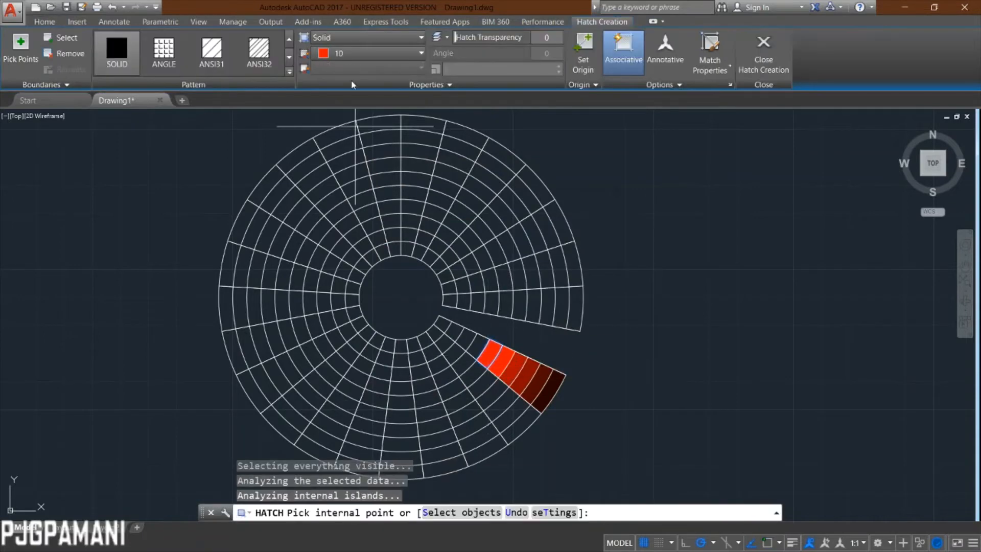
left_click(349, 55)
left_click(342, 227)
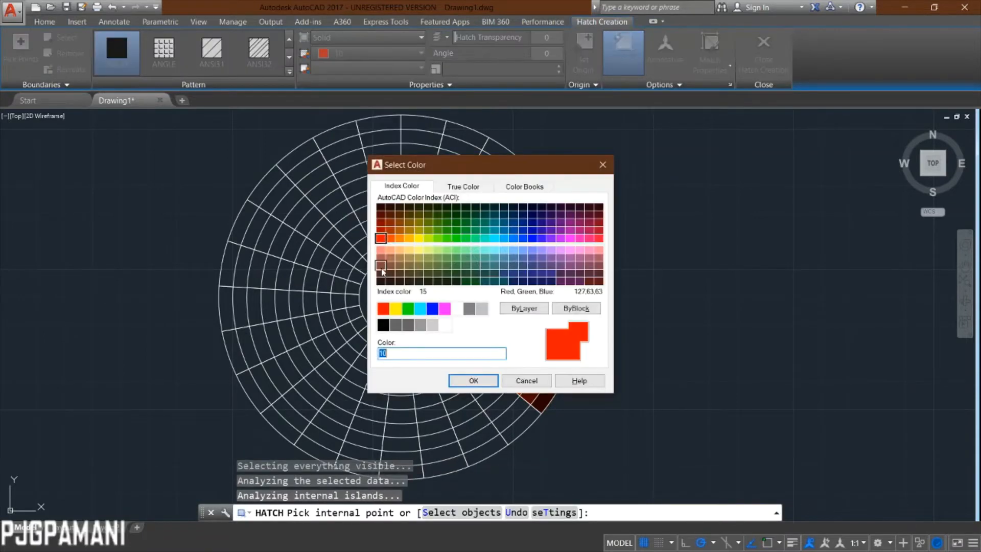
left_click(474, 381)
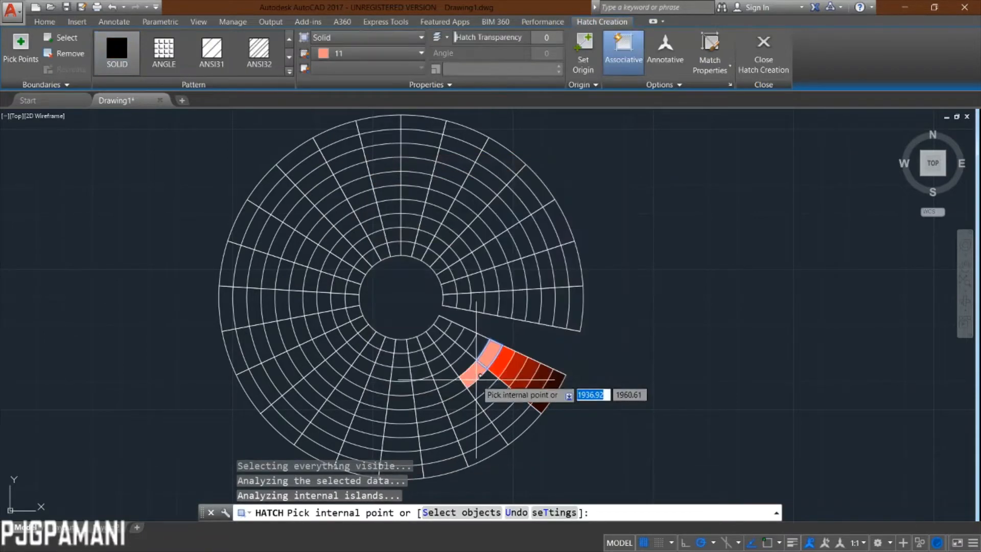
left_click(478, 348)
key("Return")
Fill the seventh cell from the outer edge of the sector with a solid hatch in index color 13.
key("Return")
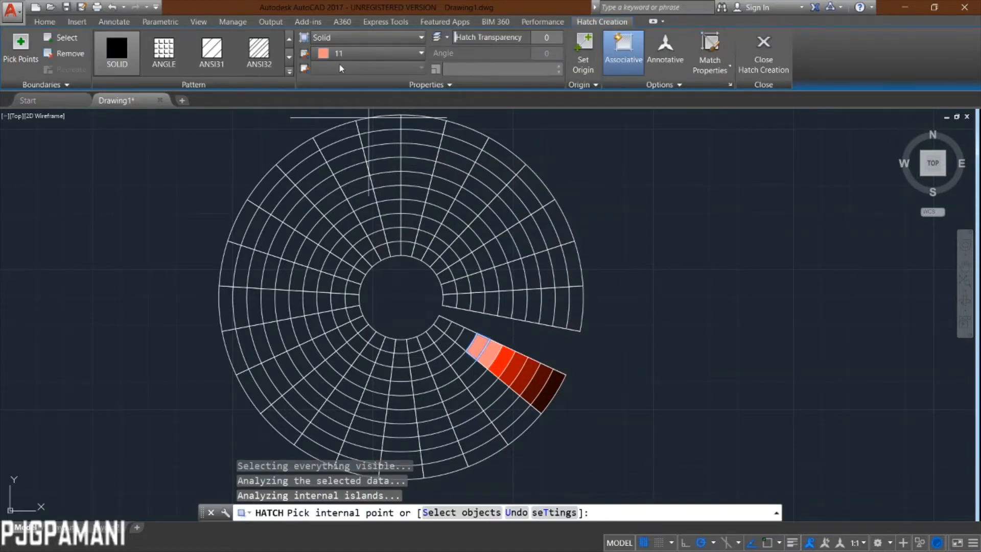
left_click(350, 53)
left_click(342, 227)
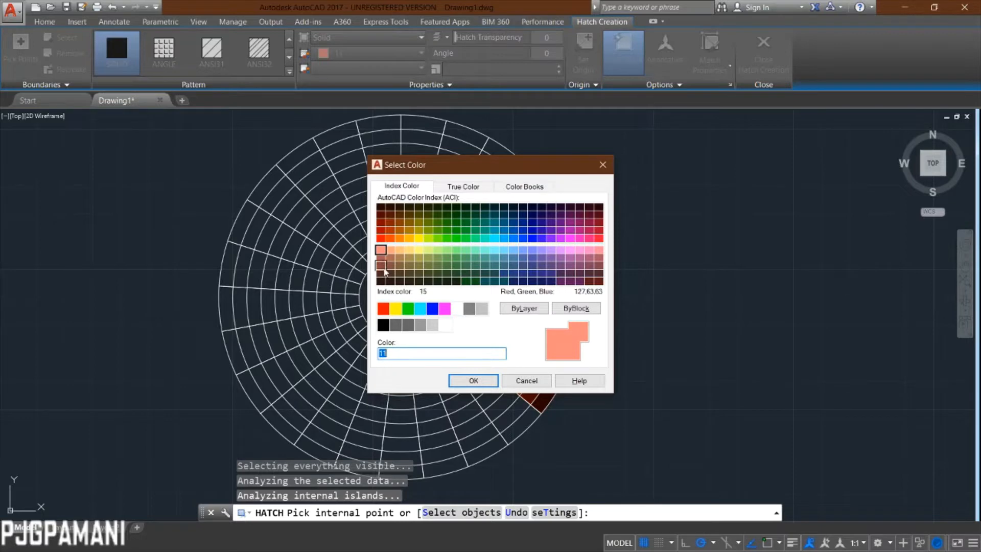
left_click(473, 380)
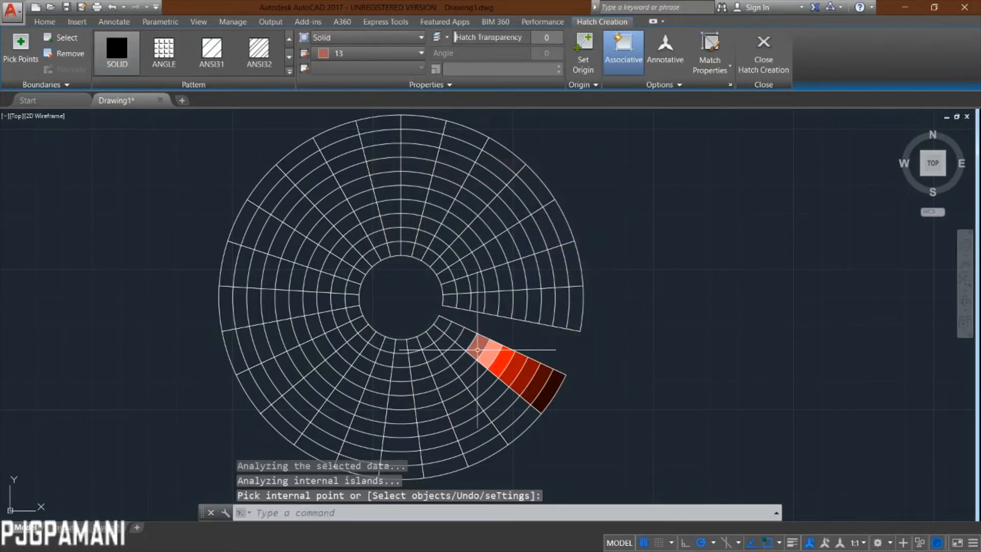
key("Return")
Fill the eighth cell from the sector's outer edge with a solid hatch in index color 15, and restart the Hatch command.
key("Return")
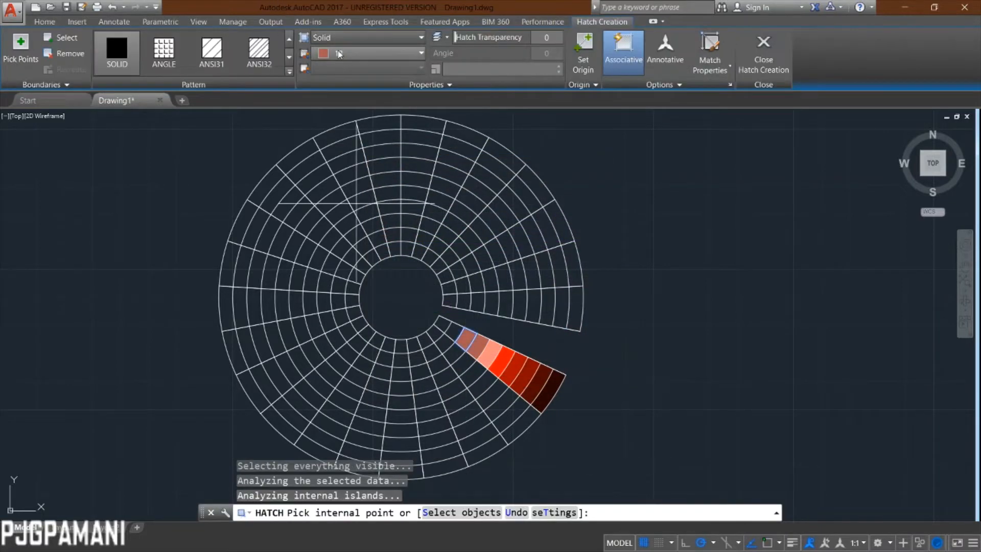
left_click(357, 53)
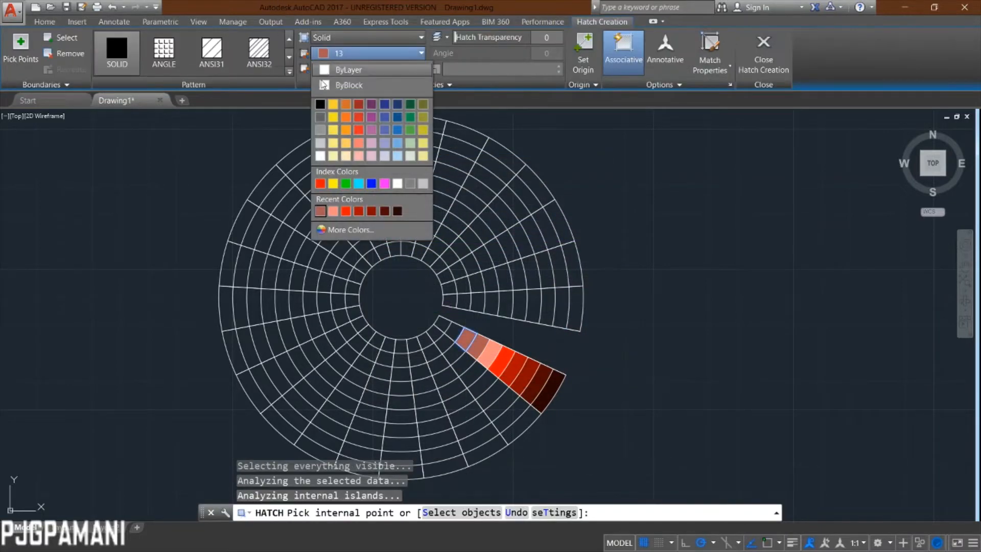
left_click(343, 231)
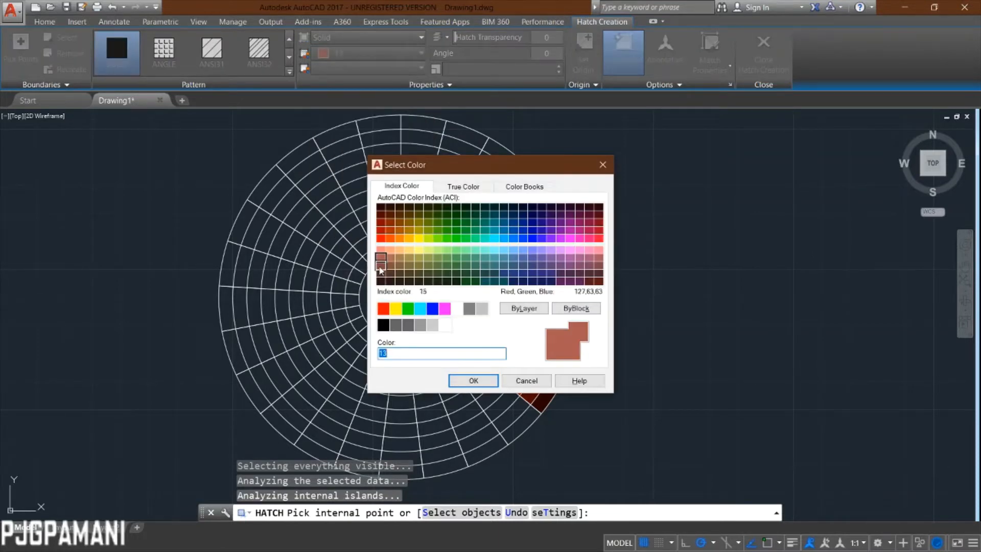
left_click(473, 383)
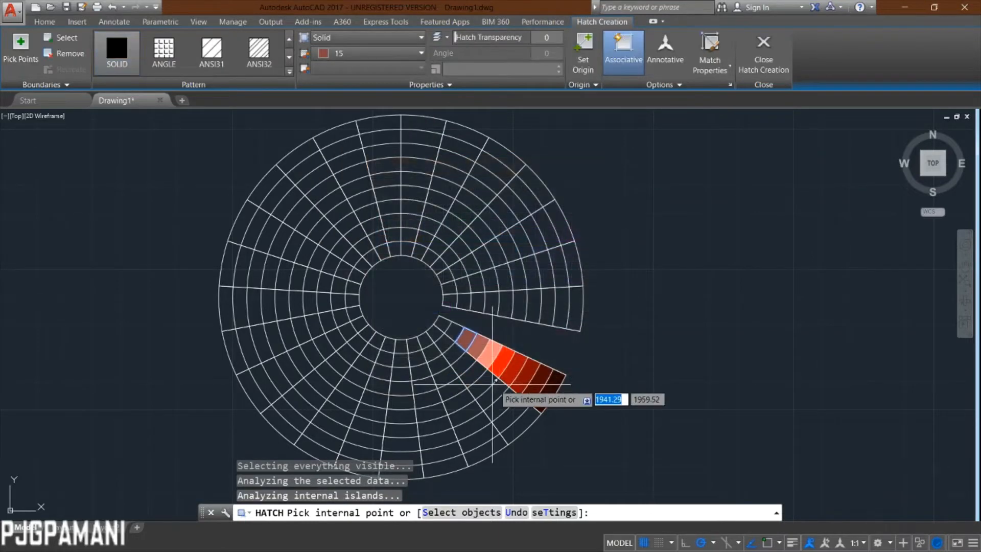
key("Return")
key("Return")
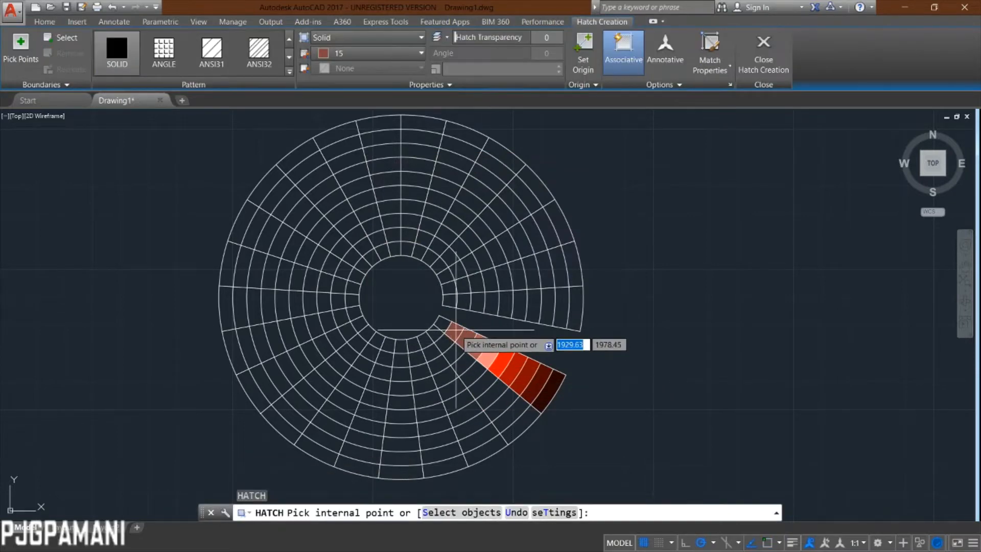
Fill the ninth cell from the sector's outer edge with a solid hatch in index color 17, and restart the Hatch command.
left_click(456, 331)
left_click(368, 53)
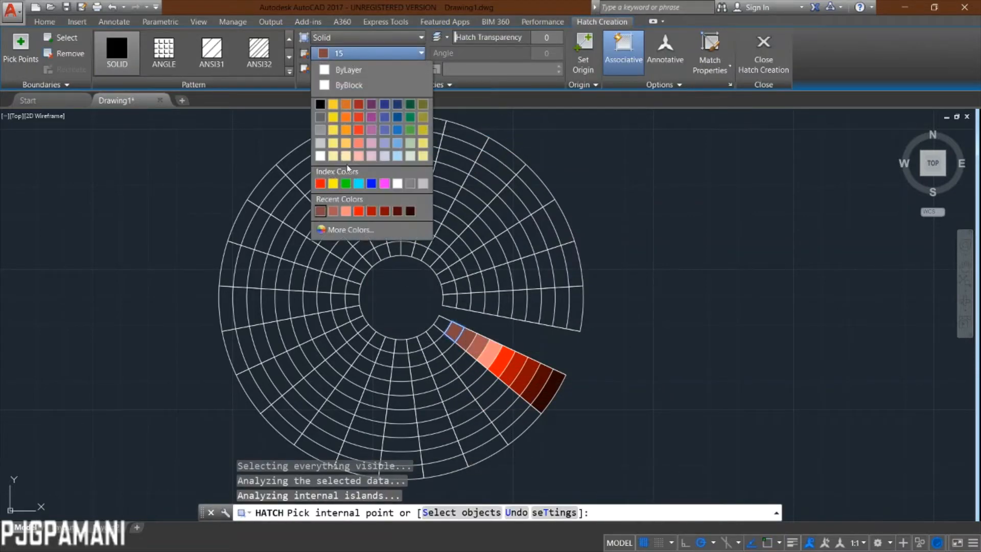
left_click(347, 230)
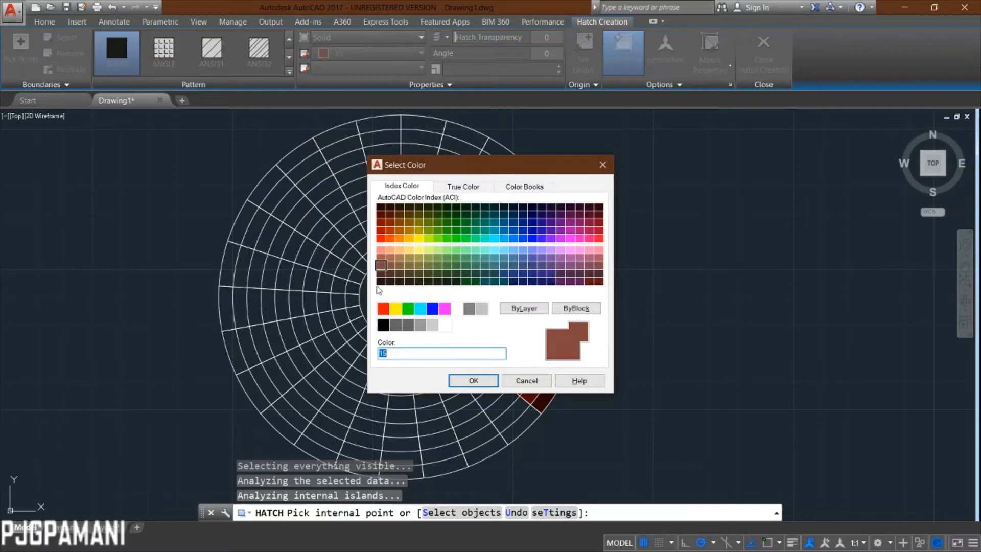
left_click(381, 274)
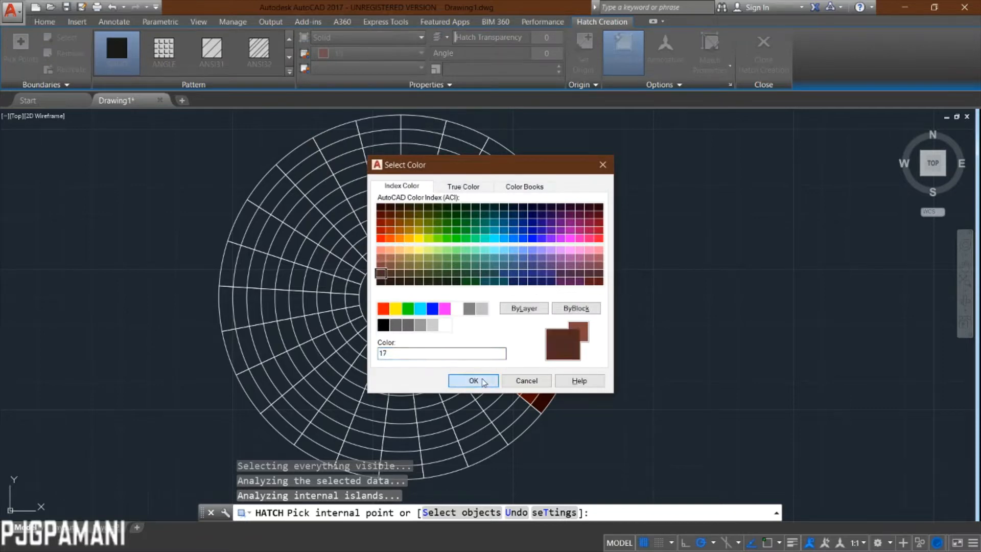
left_click(483, 381)
key("Return")
key("Return")
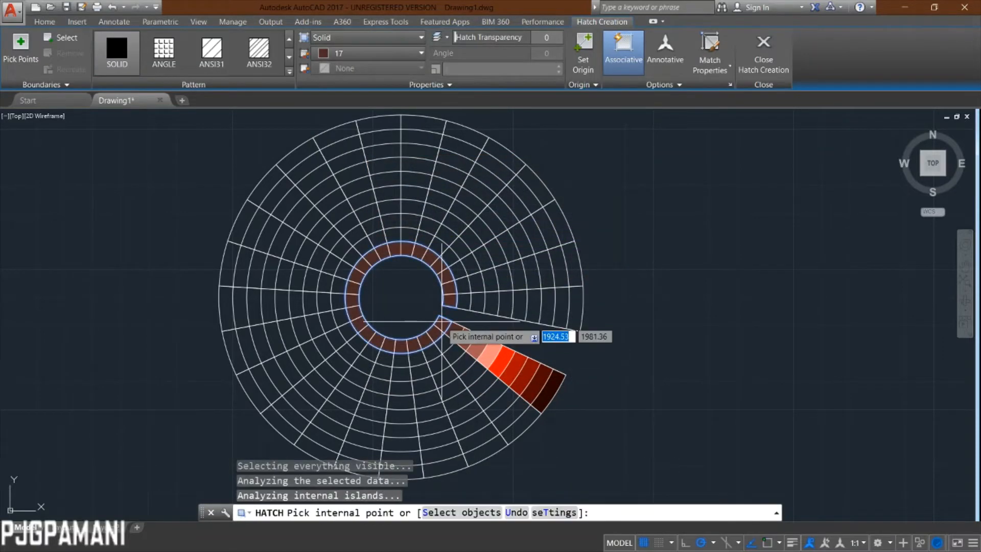
left_click(442, 321)
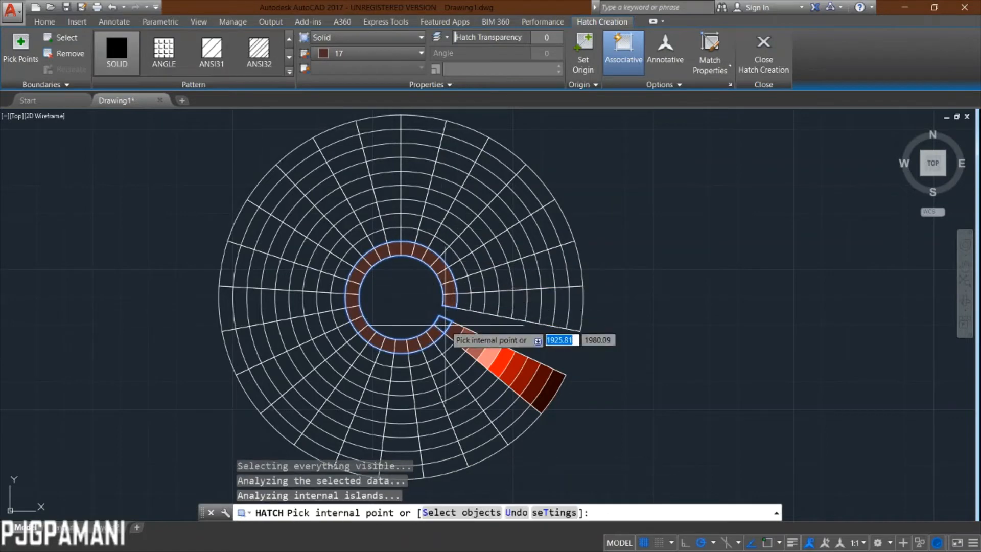
key("Escape")
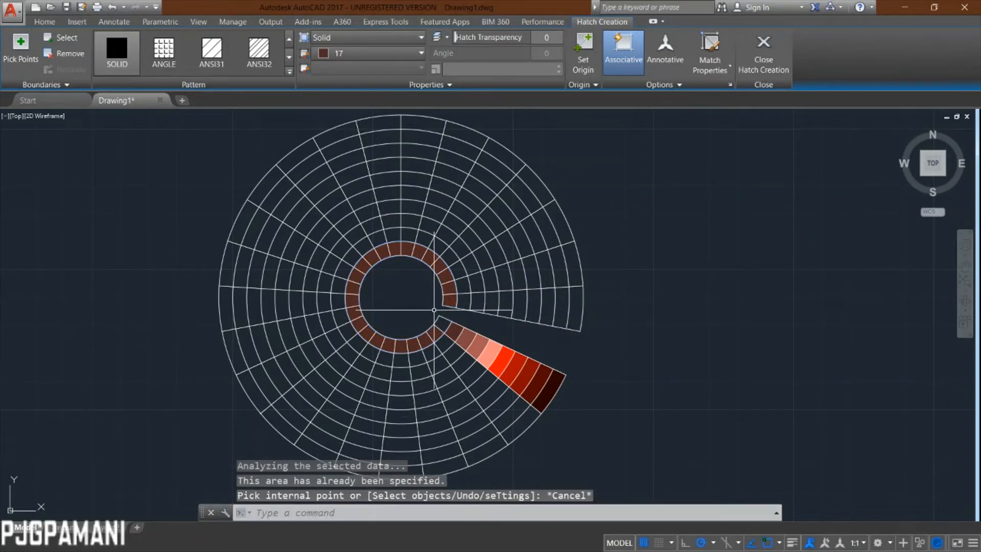
key("ctrl+z")
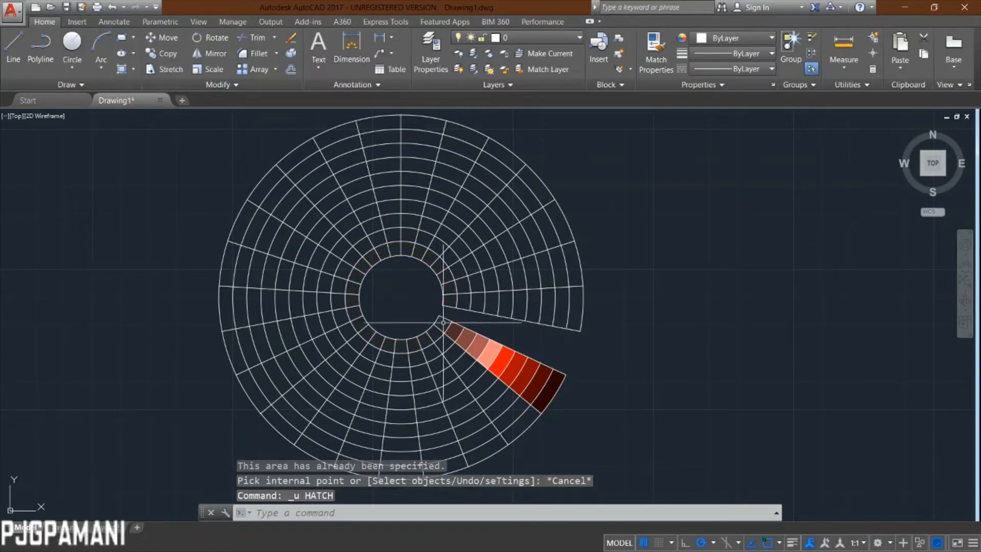
Fill the innermost cell of the sector with a solid hatch in index color 19.
type("h")
key("Return")
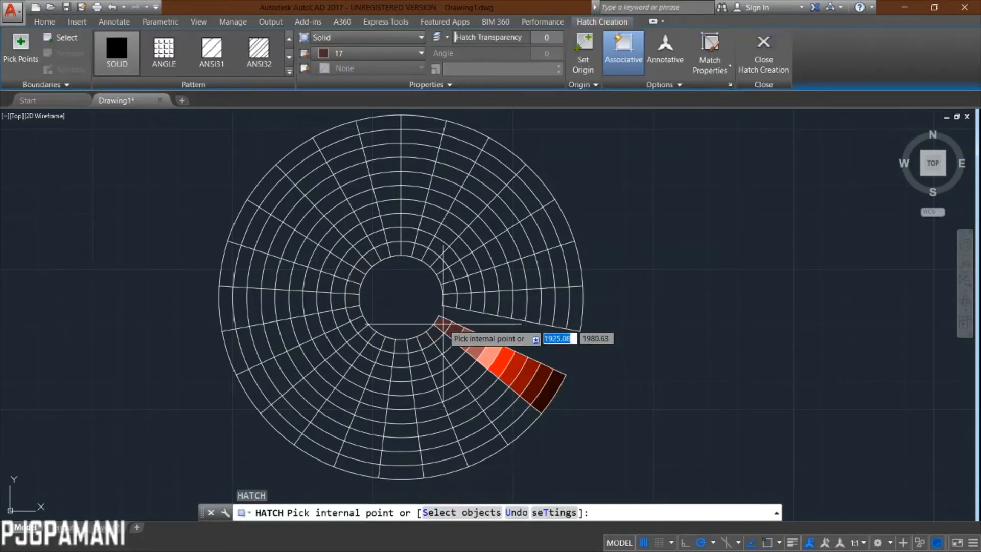
left_click(444, 322)
left_click(368, 53)
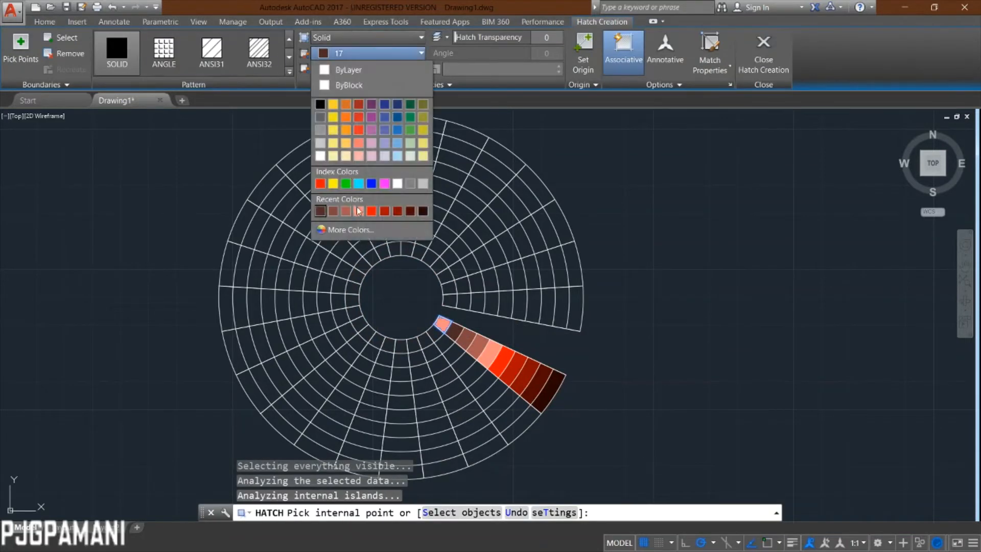
left_click(357, 230)
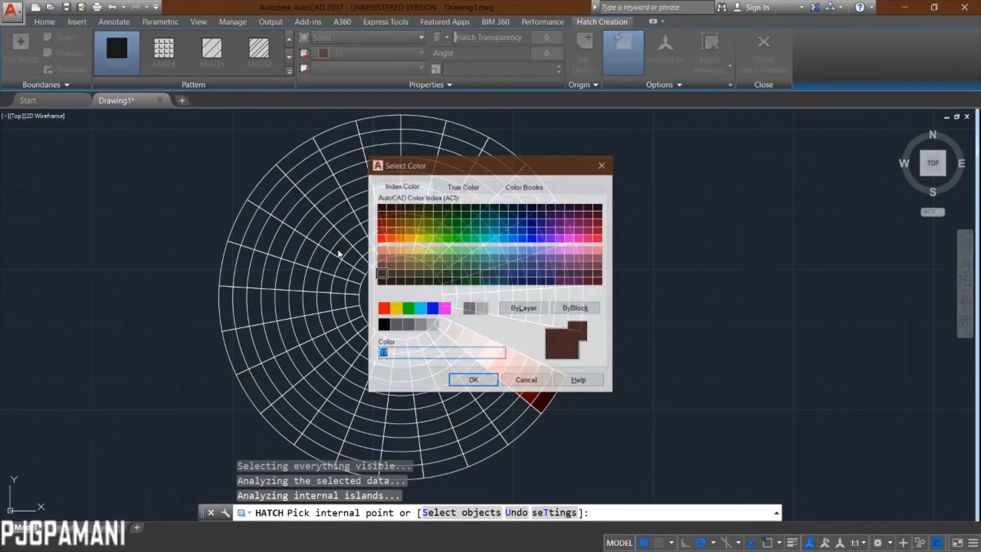
left_click(380, 281)
left_click(474, 381)
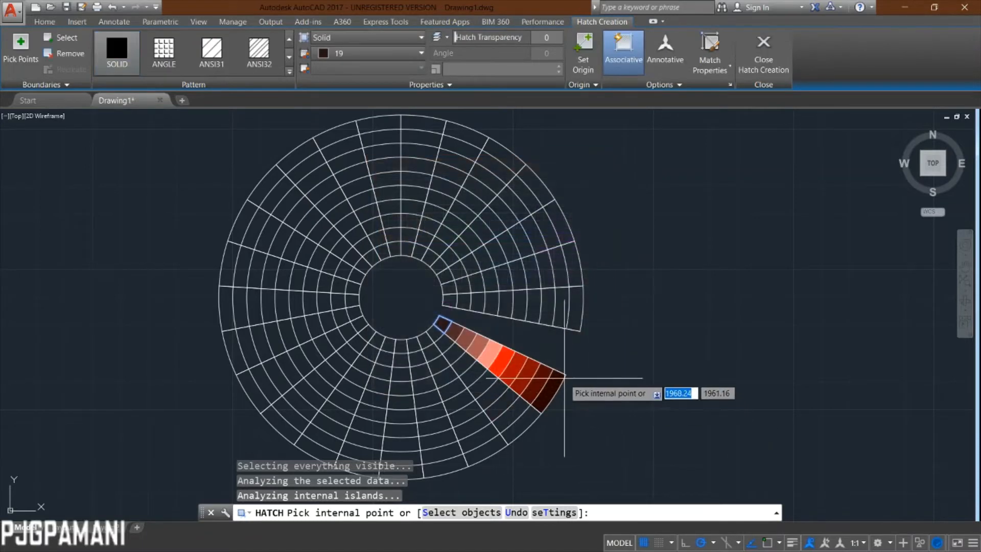
key("Return")
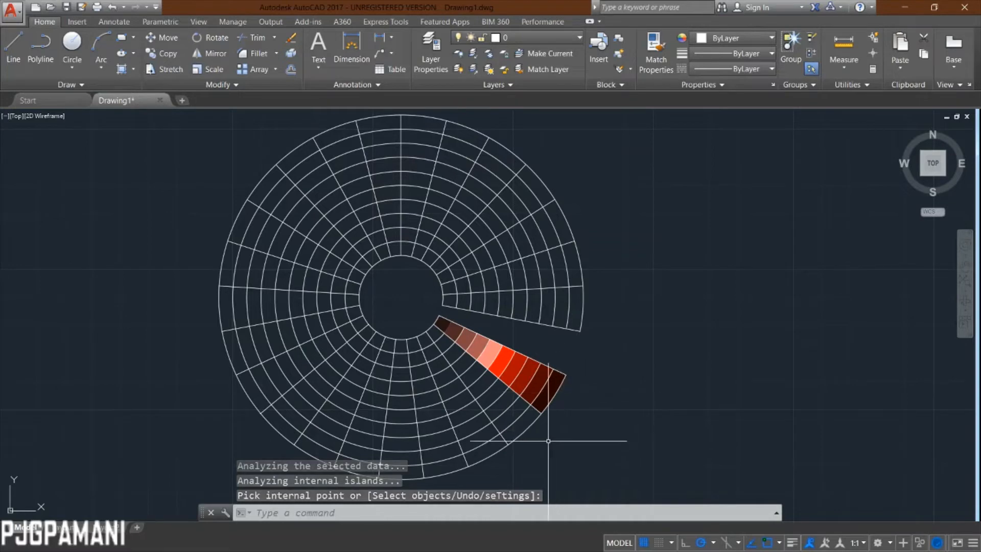
Select the chart's circles and radial lines and move them to layer GL4.
scroll(370, 279, "down", 4)
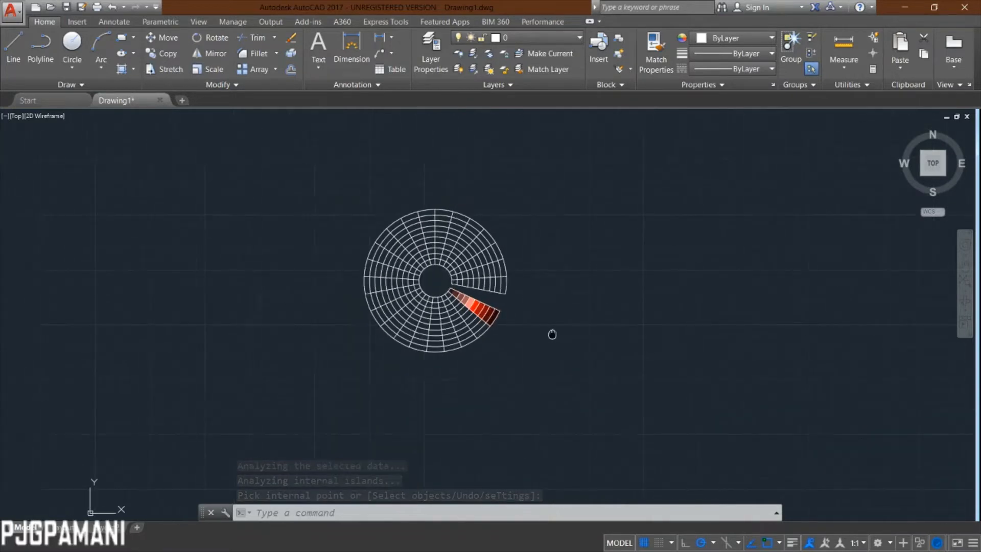
scroll(508, 333, "up", 5)
middle_click_drag(542, 350, 530, 341)
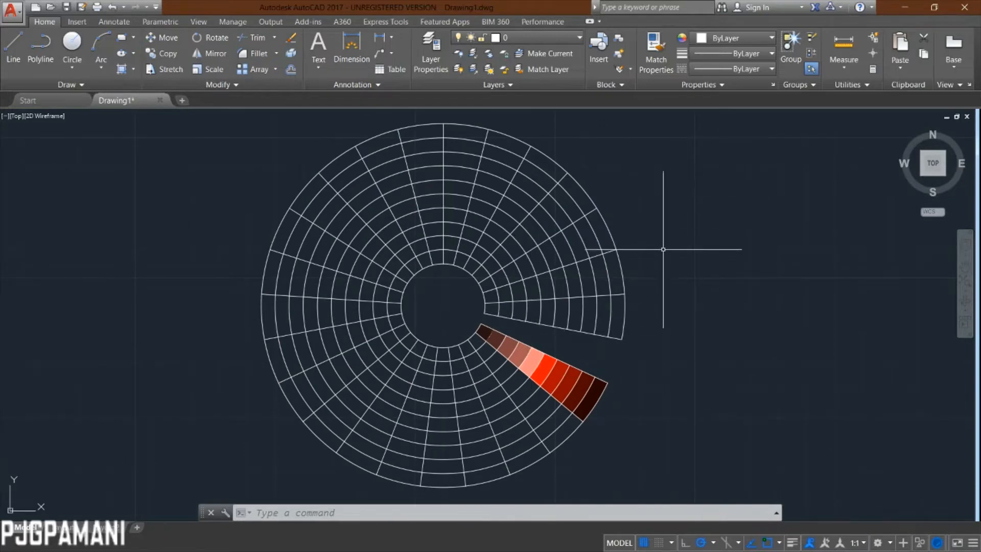
left_click(635, 190)
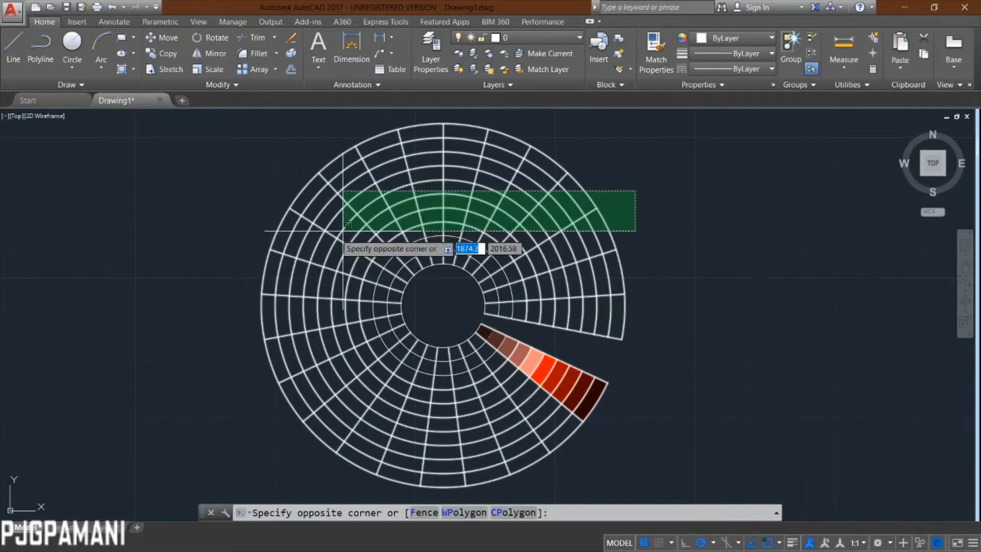
left_click(255, 267)
left_click(554, 38)
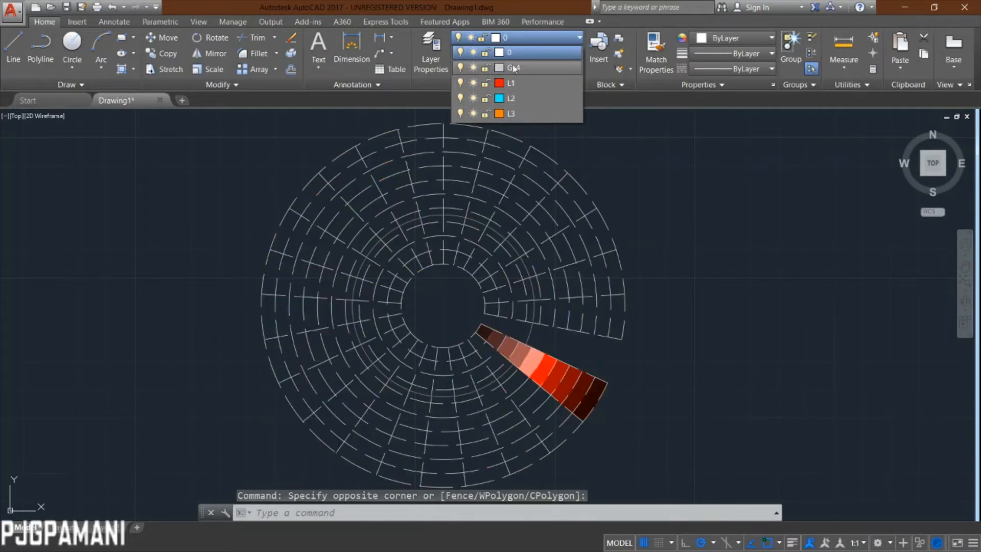
left_click(514, 68)
Turn off layer GL4 to hide the chart's linework.
left_click(459, 37)
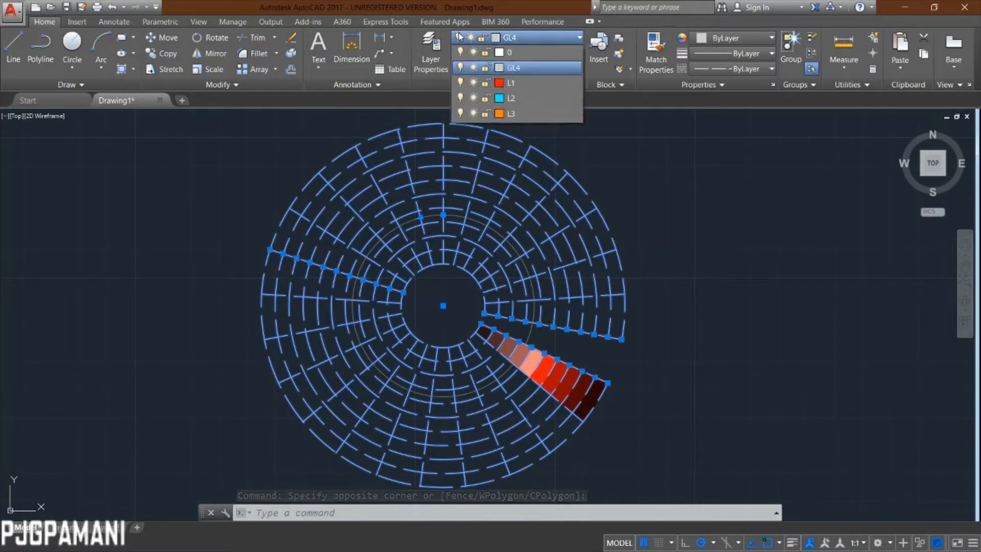
left_click(458, 37)
left_click(459, 37)
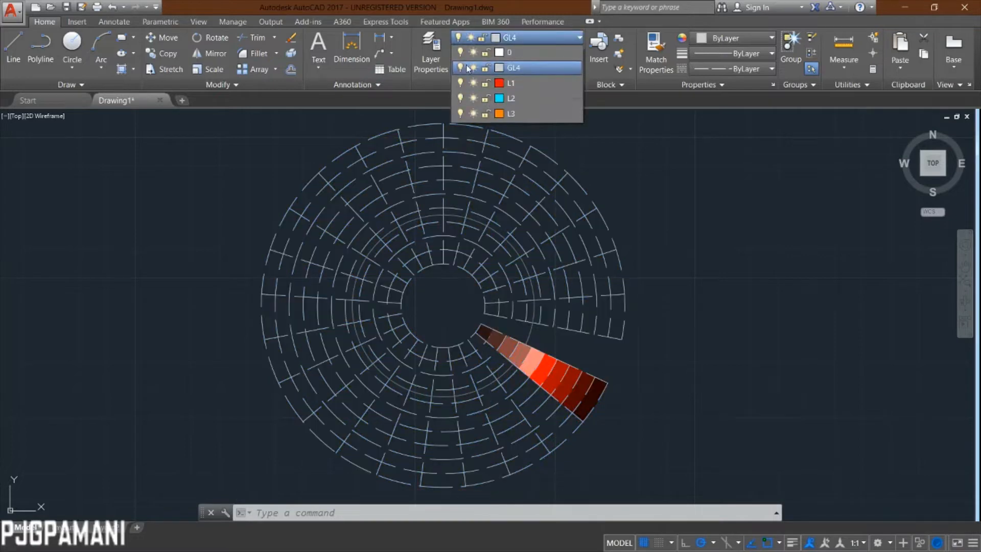
left_click(460, 67)
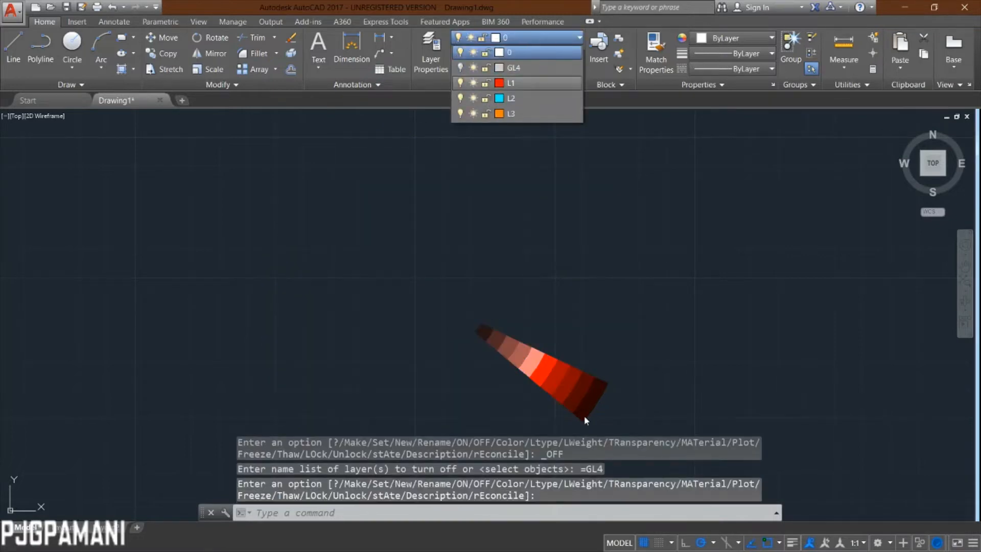
left_click(574, 366)
Examine the sector's graded red hatches without the grid lines.
middle_click_drag(598, 375, 551, 271)
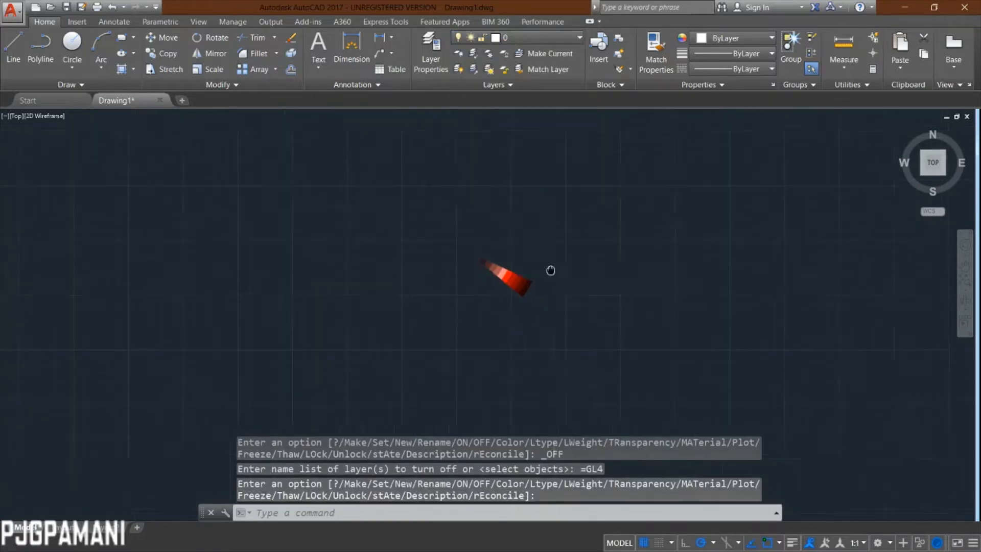
scroll(497, 288, "up", 2)
scroll(427, 281, "up", 2)
middle_click_drag(427, 280, 379, 296)
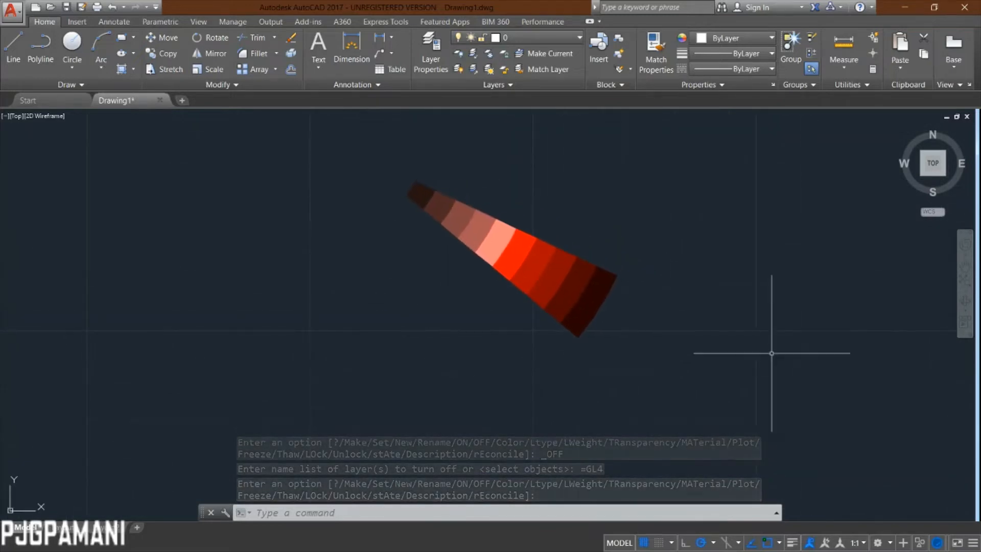
scroll(610, 392, "down", 4)
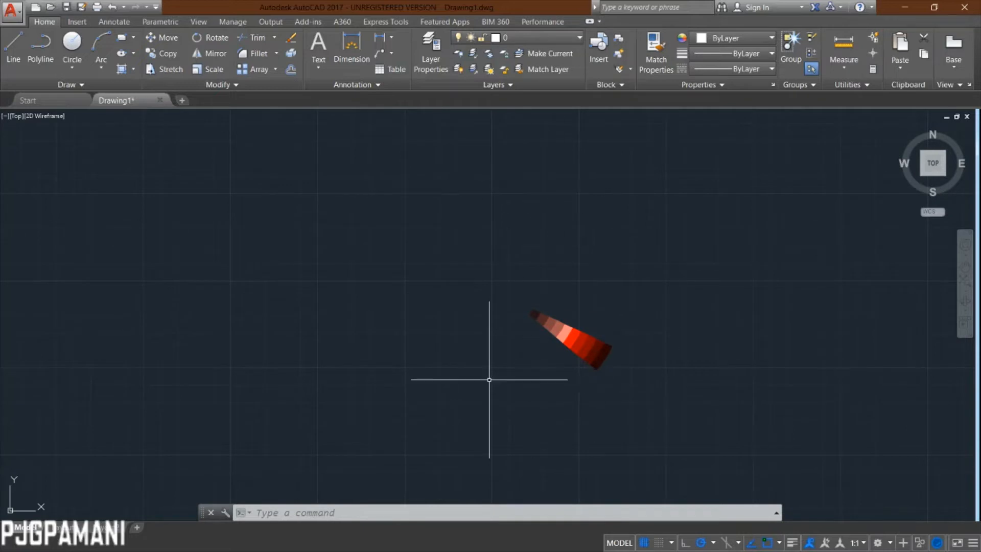
scroll(582, 350, "up", 2)
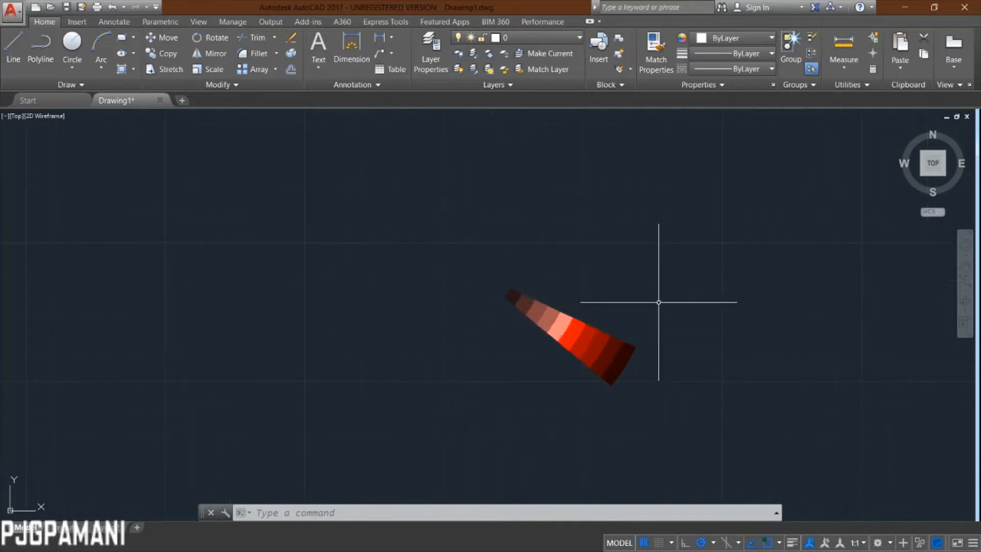
middle_click_drag(657, 300, 621, 263)
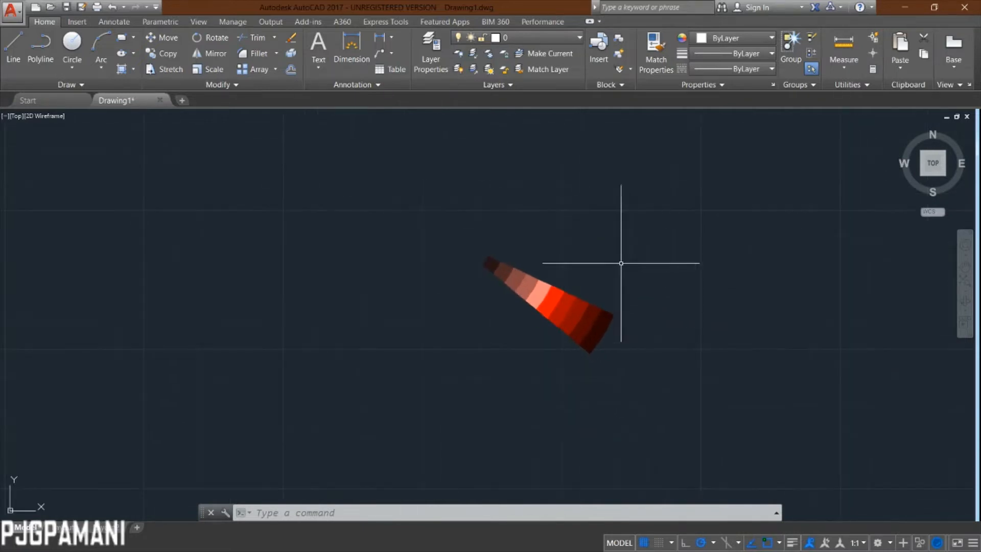
Turn layer GL4 back on to show the chart's linework.
left_click(541, 37)
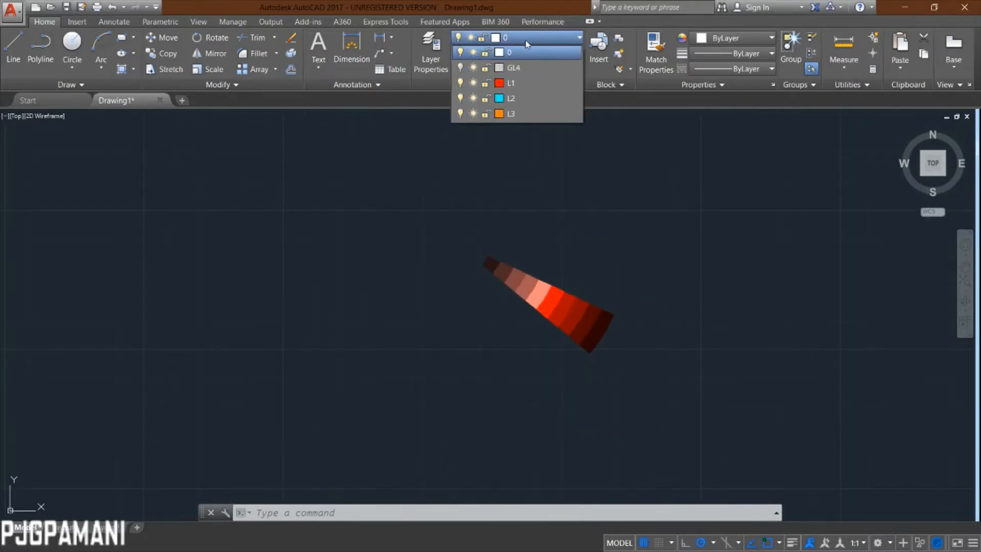
left_click(459, 68)
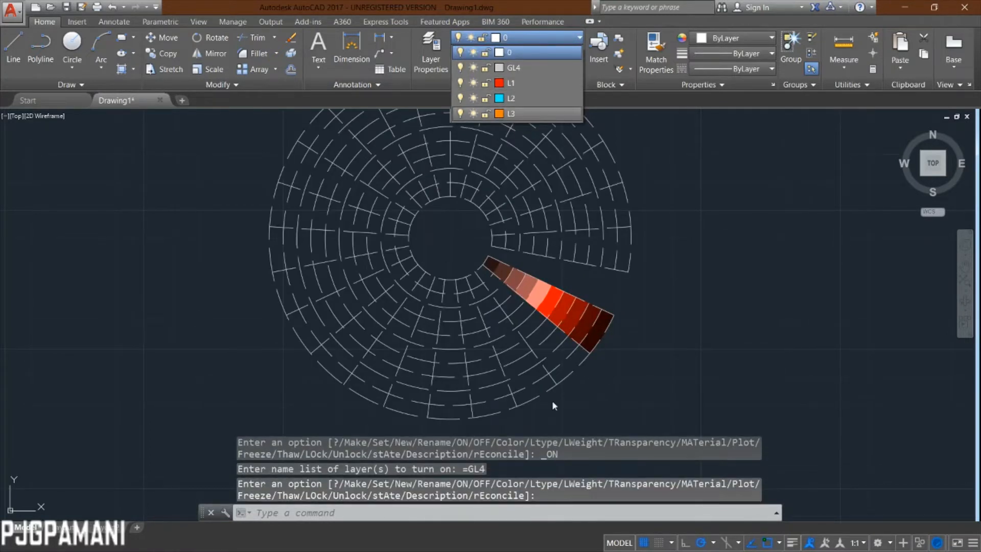
left_click(744, 247)
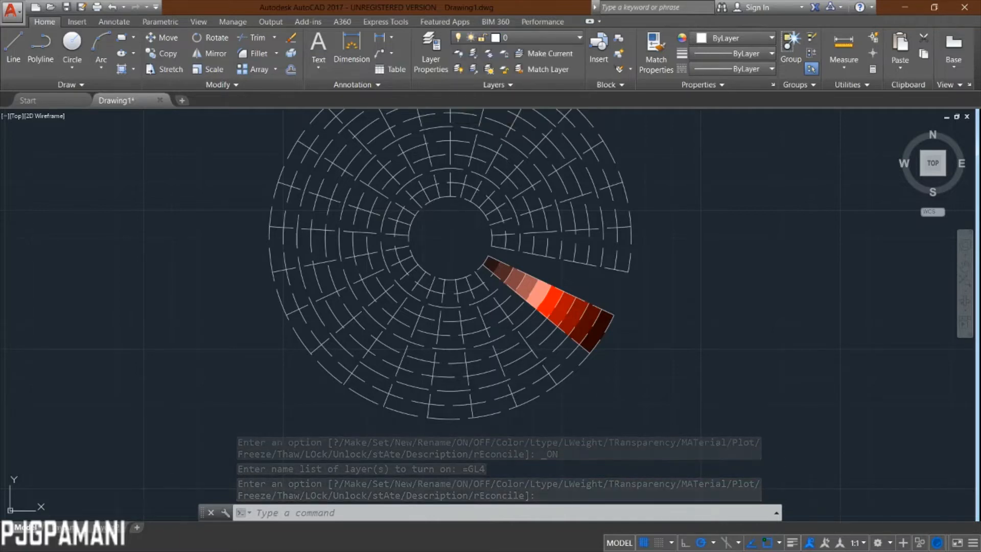
Select the chart's circles and radial lines and turn off their layer, GL4, leaving only the colored hatches displayed.
middle_click_drag(675, 271, 691, 341)
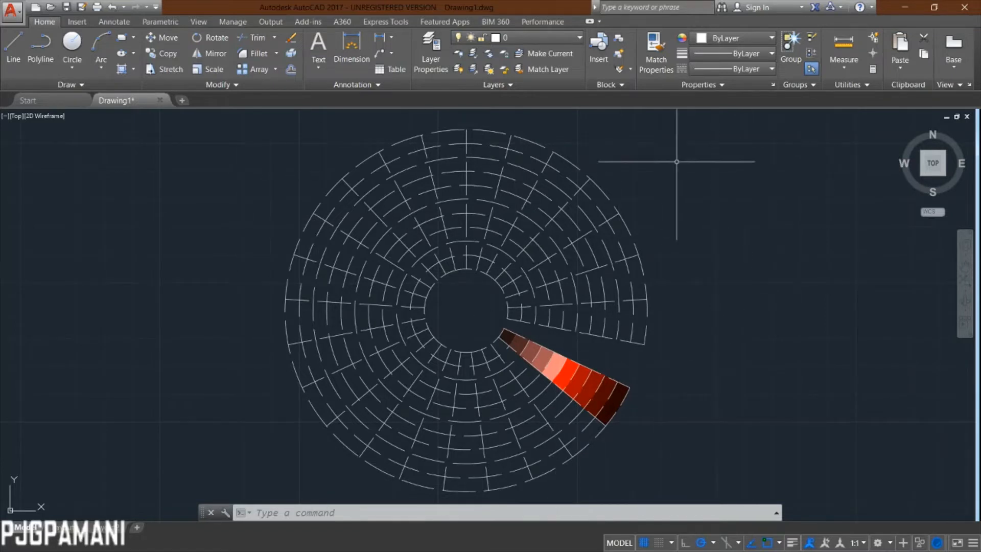
left_click(676, 179)
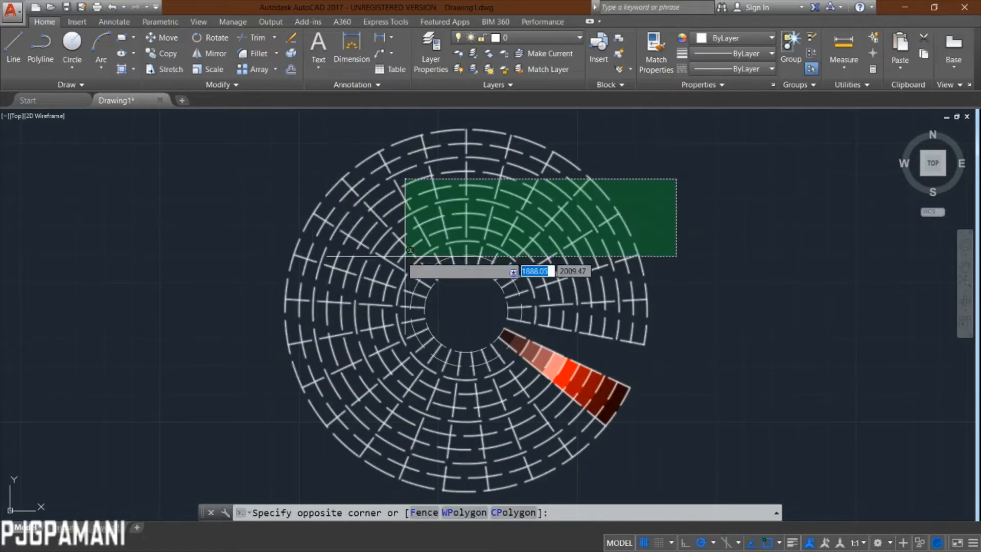
left_click(285, 275)
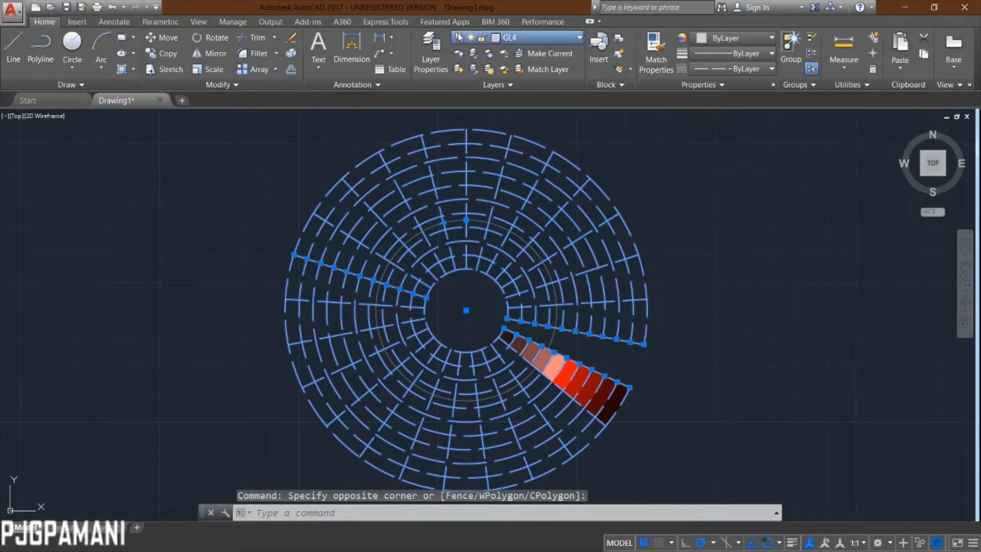
left_click(465, 39)
left_click(466, 38)
left_click(466, 39)
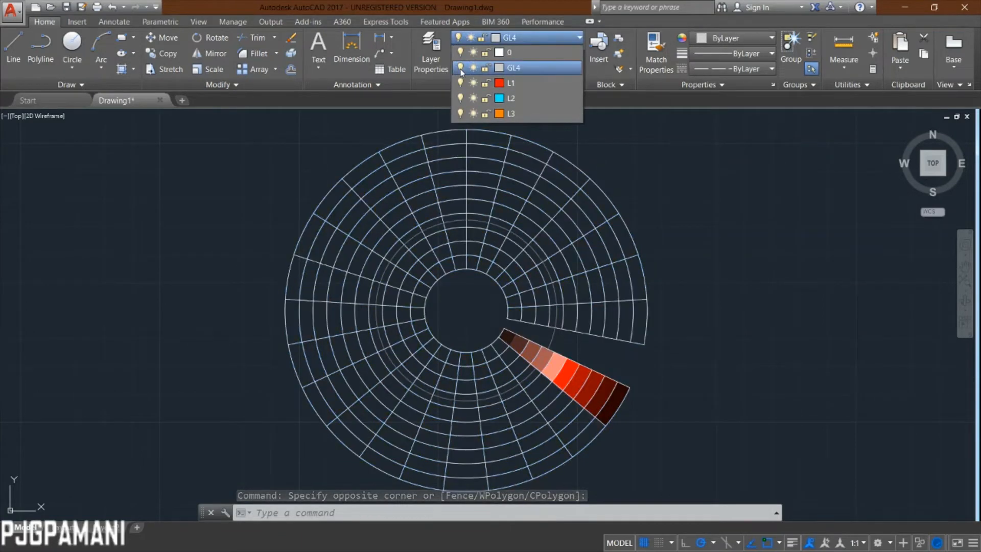
left_click(461, 68)
left_click(676, 397)
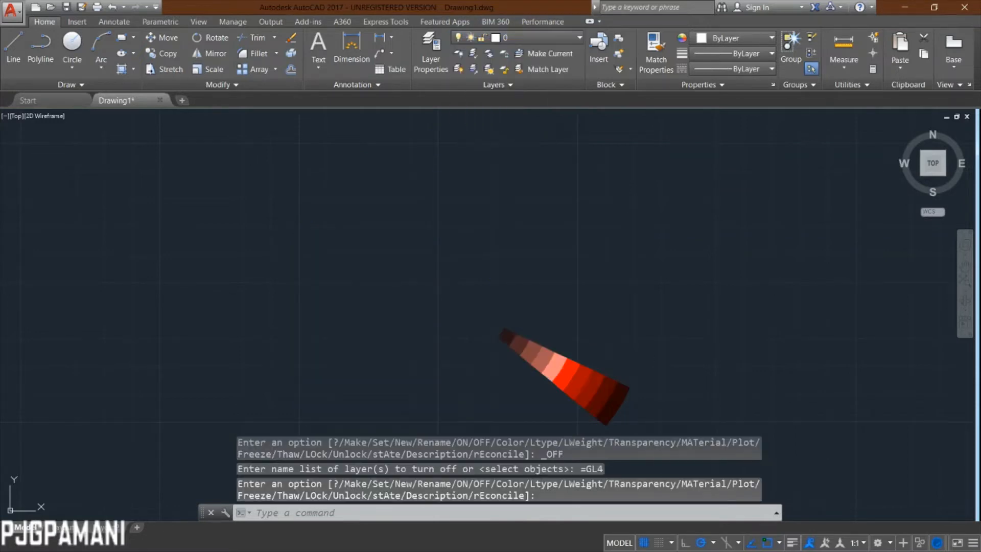
mouse_move(595, 329)
middle_mouse_down()
mouse_move(582, 312)
mouse_move(521, 289)
middle_mouse_up()
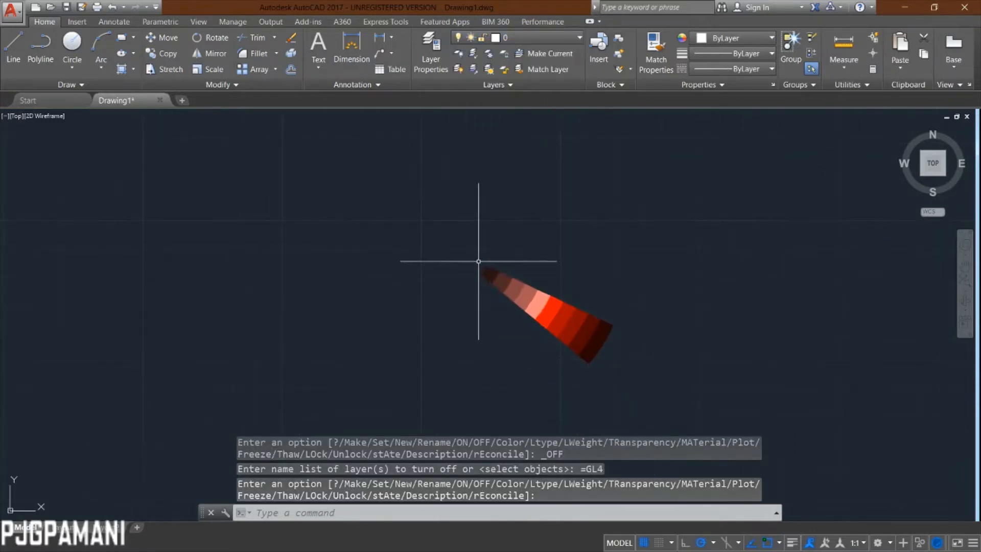
scroll(552, 330, "up", 3)
scroll(685, 386, "down", 2)
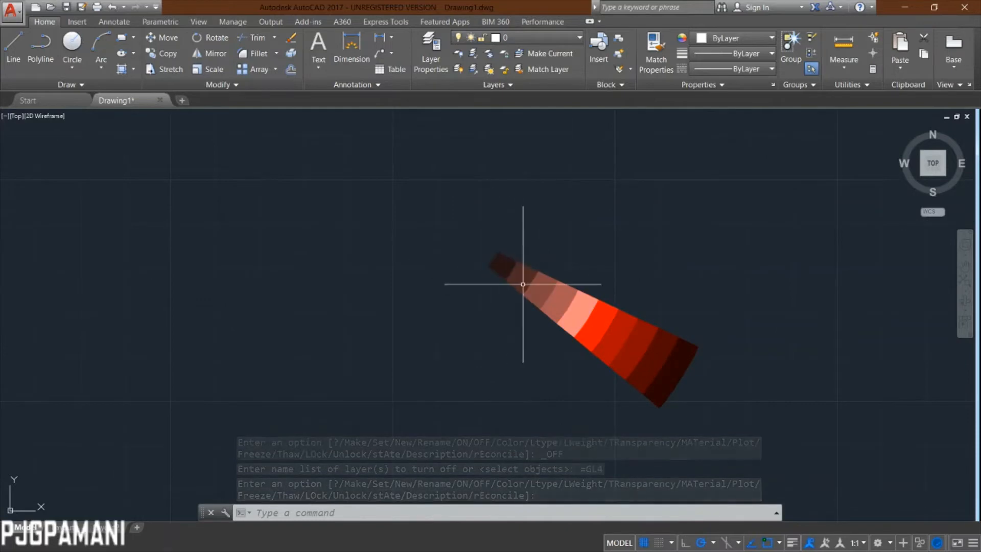
scroll(636, 391, "down", 3)
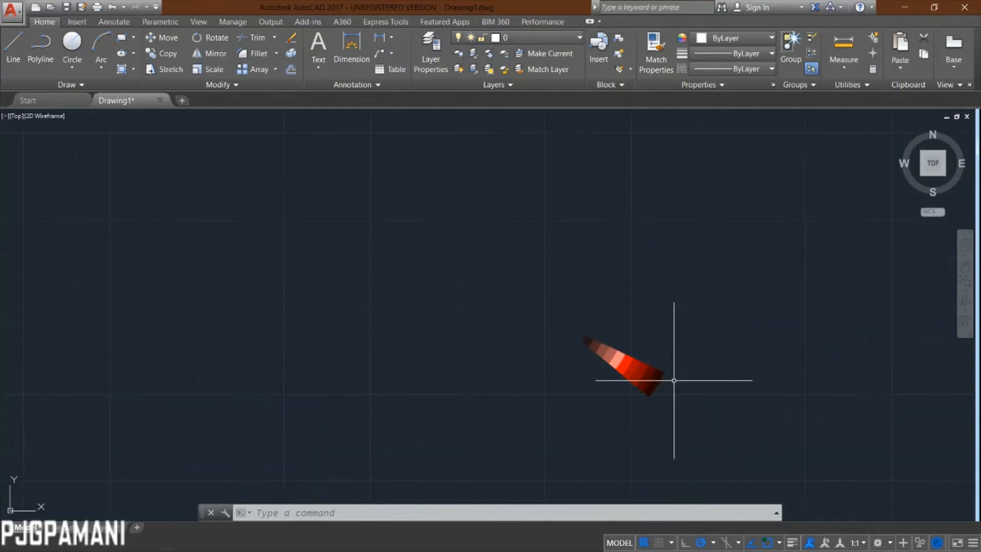
Turn layer GL4 back on so the chart's circles and radial lines show around the red hatches.
middle_click_drag(742, 370, 616, 324)
scroll(430, 353, "up", 4)
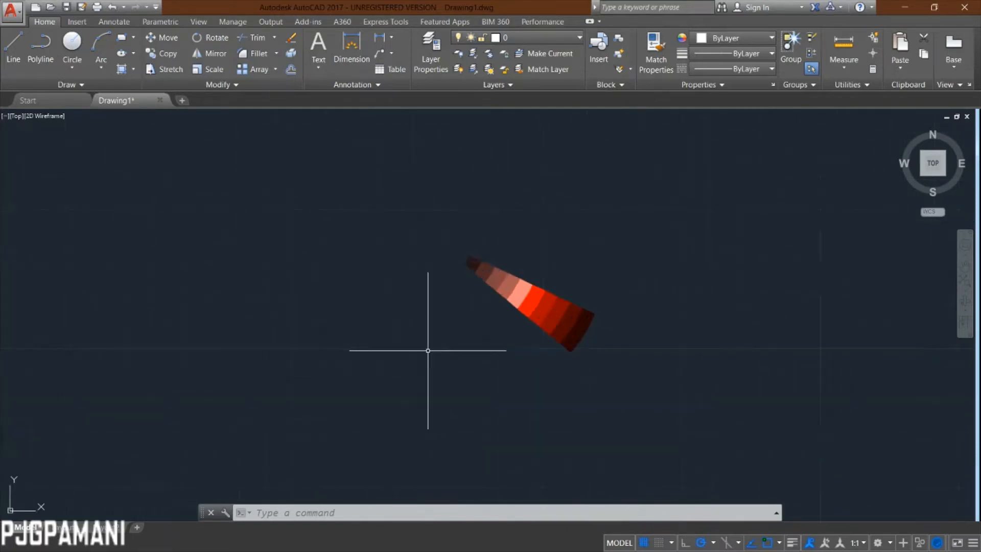
mouse_move(427, 346)
middle_mouse_down()
mouse_move(412, 361)
mouse_move(417, 378)
mouse_move(448, 389)
mouse_move(465, 370)
middle_mouse_up()
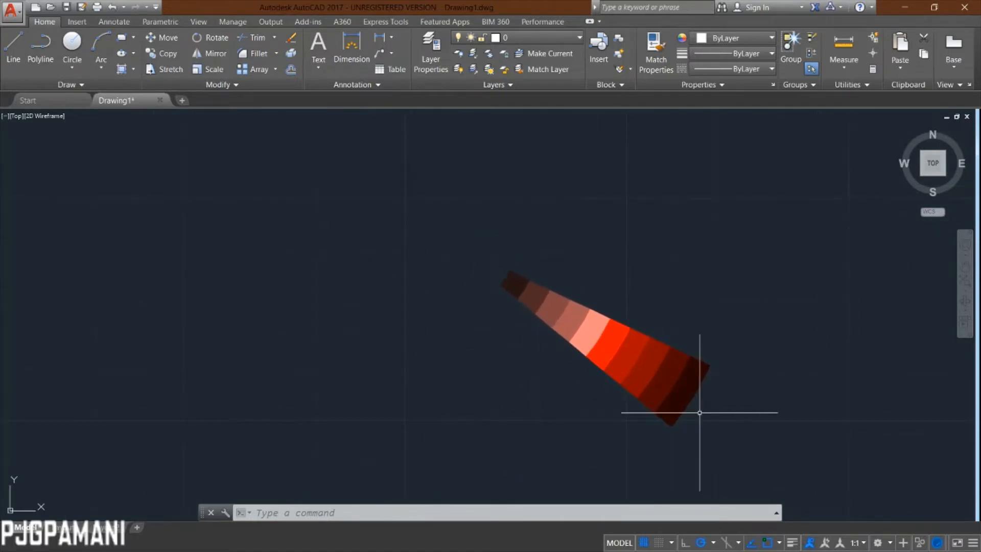
left_click(528, 40)
left_click(461, 68)
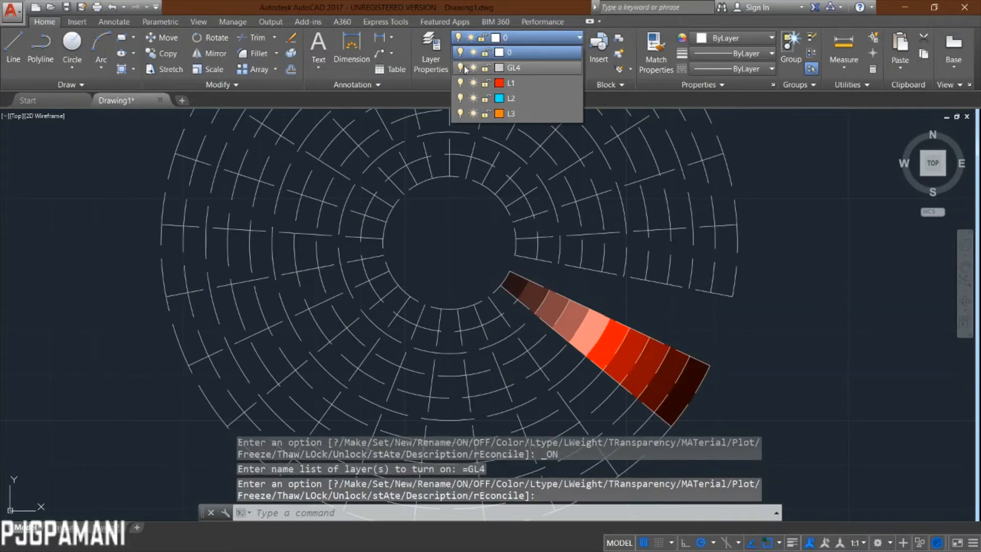
Select the chart's linework and toggle its layer, GL4, off and back on.
scroll(694, 332, "down", 4)
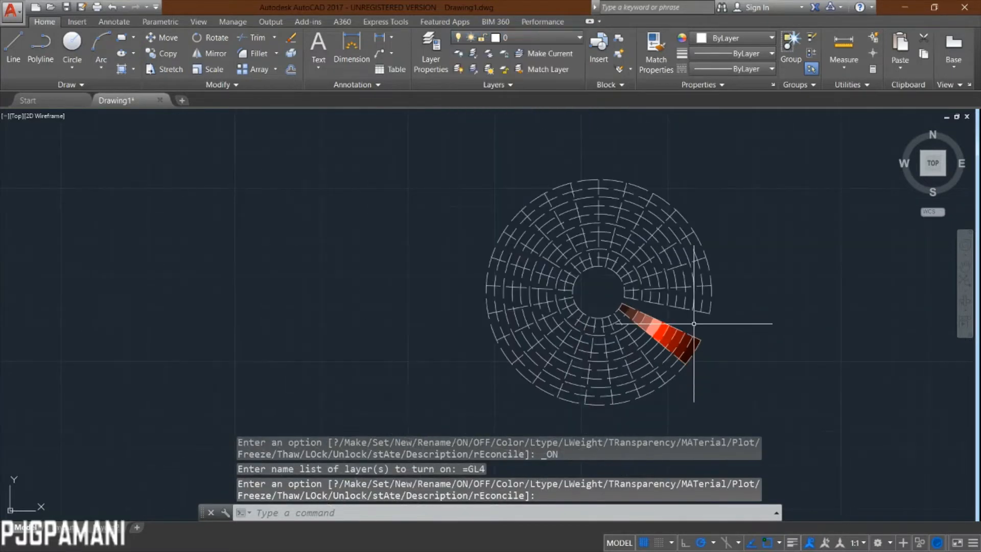
middle_click_drag(801, 332, 597, 308)
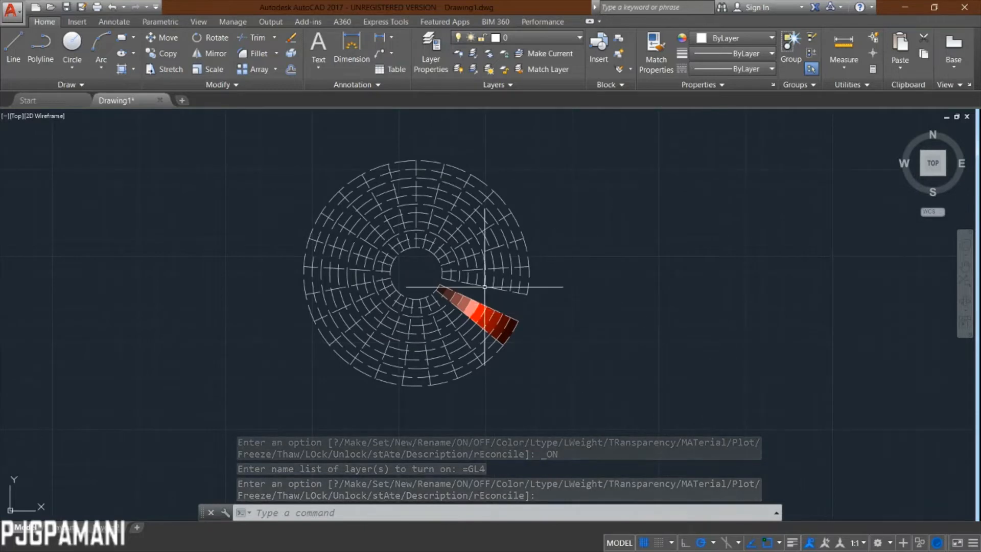
scroll(414, 262, "up", 2)
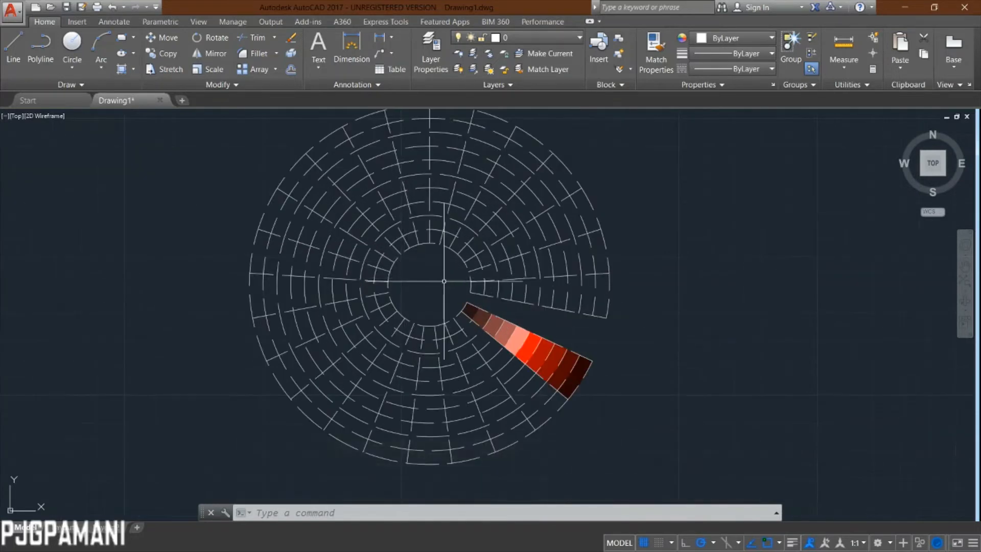
mouse_move(444, 281)
middle_mouse_down()
mouse_move(438, 267)
mouse_move(447, 298)
middle_mouse_up()
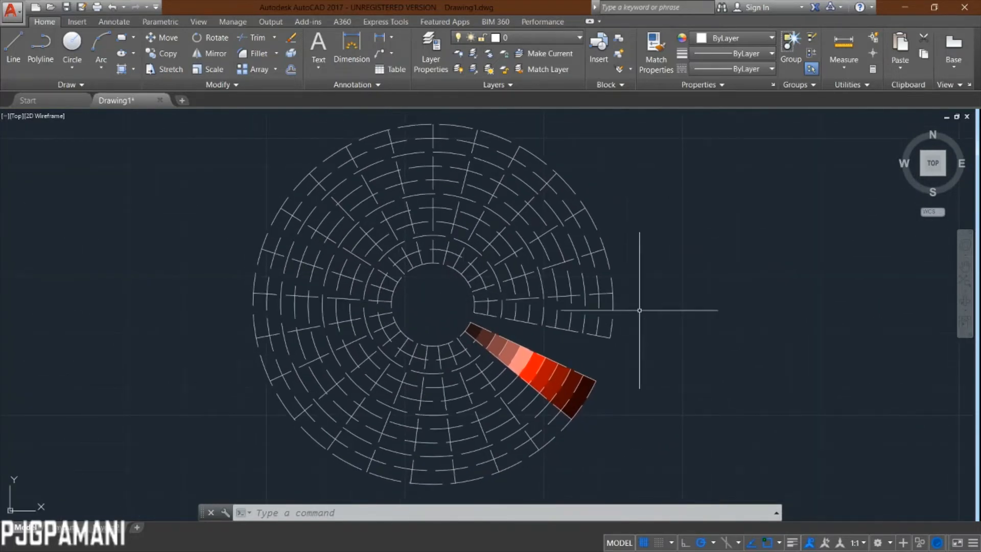
left_click(652, 193)
left_click(245, 233)
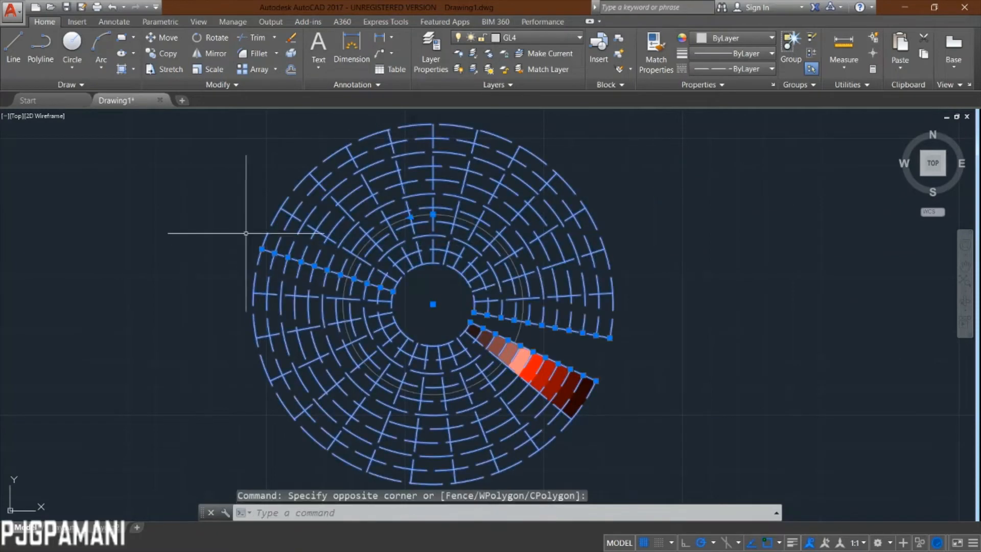
left_click(511, 38)
left_click(461, 67)
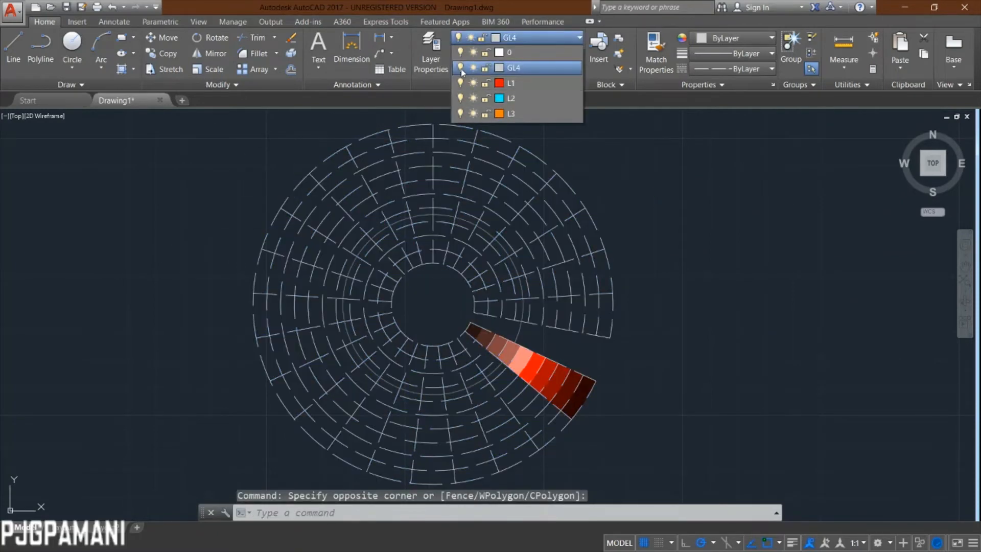
left_click(461, 68)
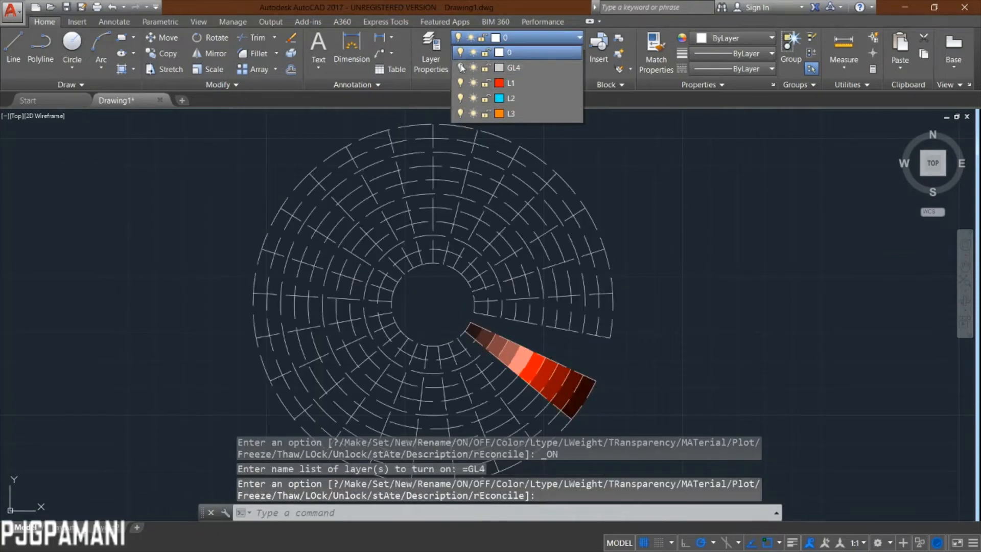
left_click(462, 52)
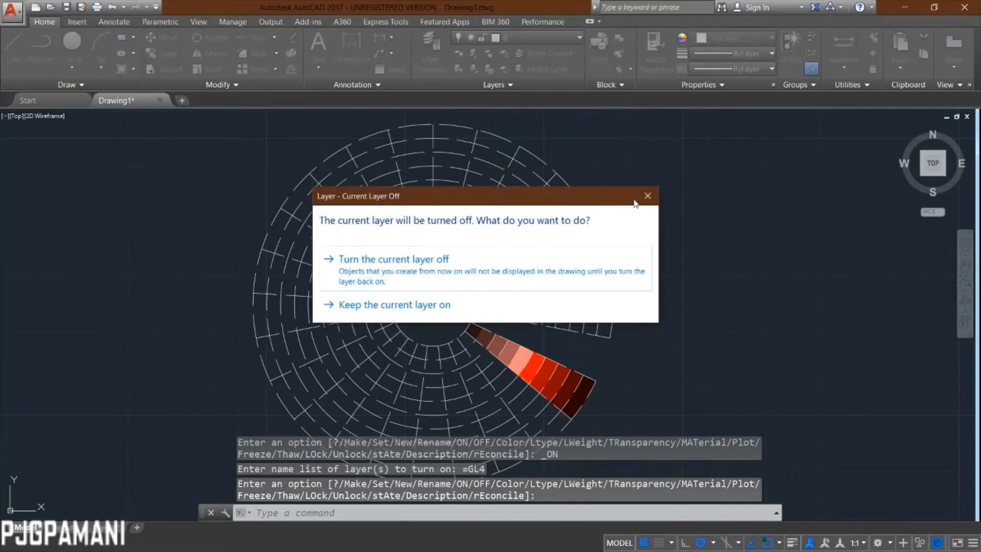
left_click(647, 196)
left_click(517, 35)
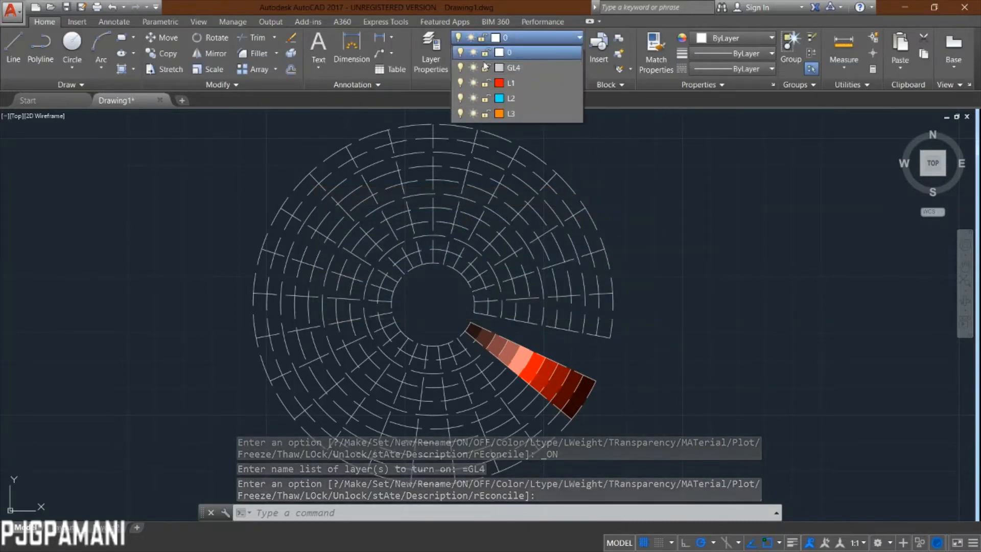
Move the chart's circles and radial lines from layer GL4 to layer 0 and clear the selection.
left_click(666, 208)
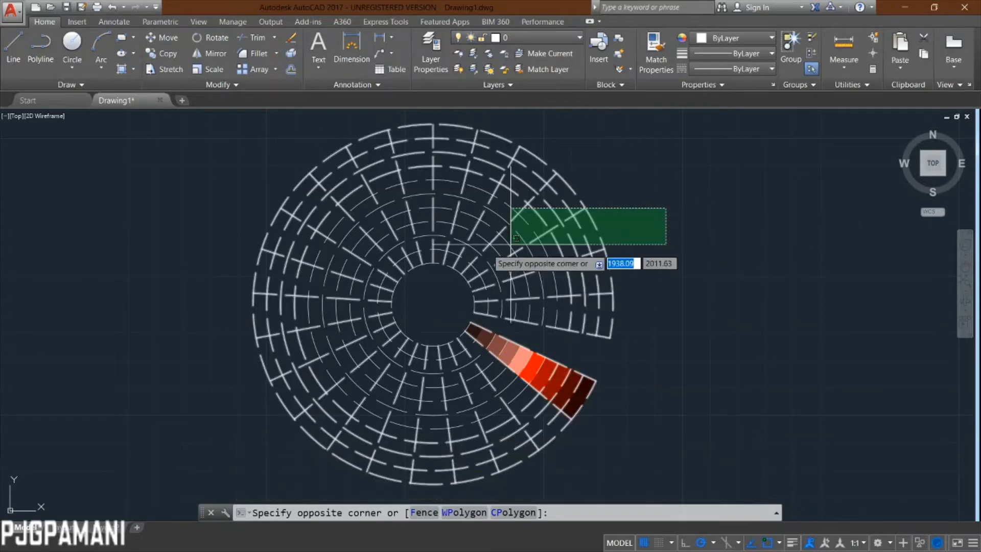
left_click(516, 238)
left_click(511, 38)
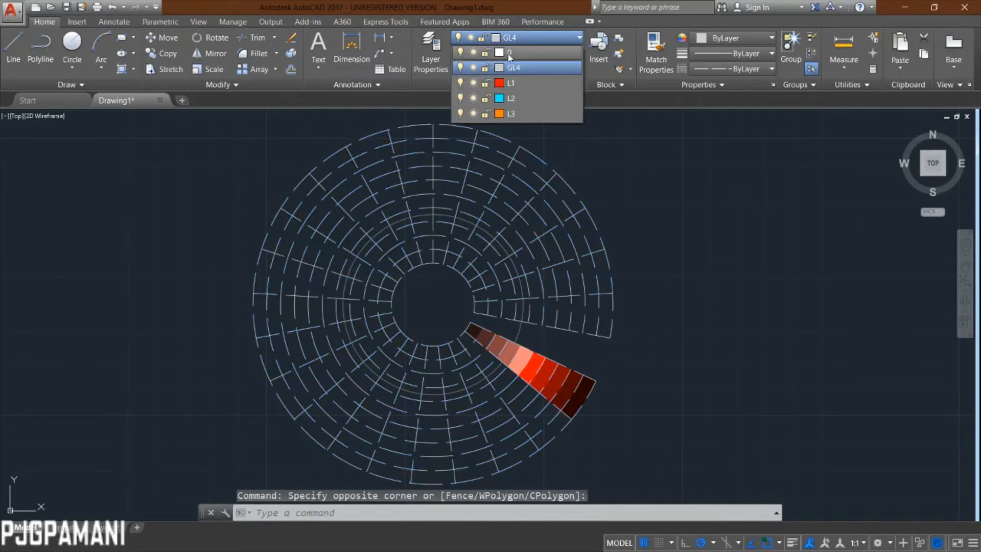
left_click(509, 52)
left_click(700, 248)
key("Escape")
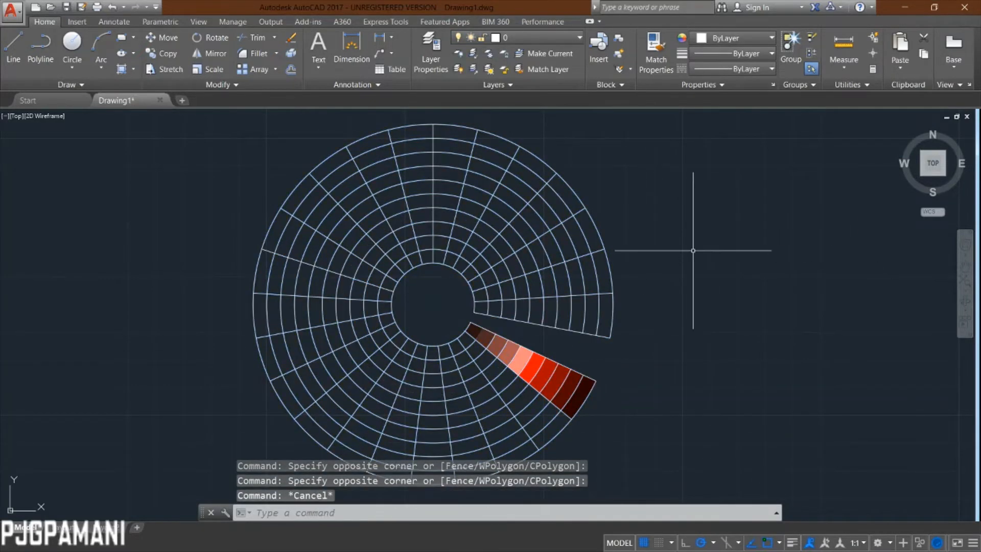
Draw a small upright rectangle in the empty space to the right of the circular color chart.
mouse_move(698, 282)
middle_mouse_down()
mouse_move(642, 298)
mouse_move(472, 272)
middle_mouse_up()
scroll(487, 272, "down", 1)
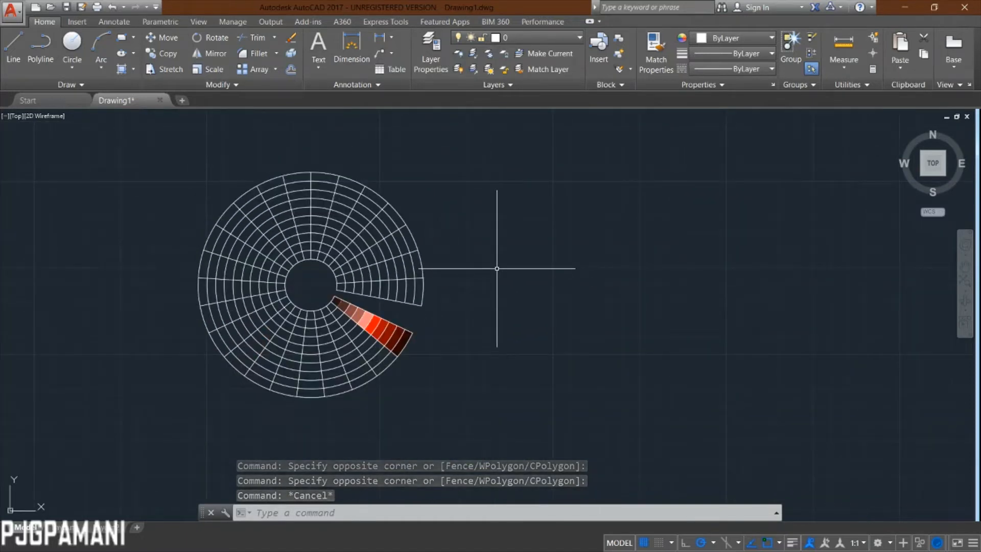
middle_click_drag(551, 277, 517, 285)
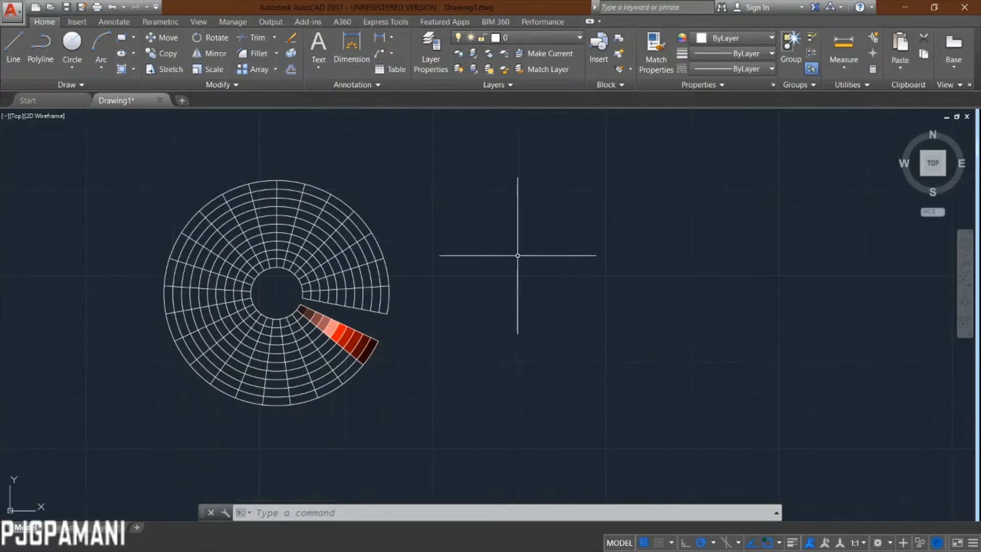
type("ec")
key("Return")
left_click(457, 243)
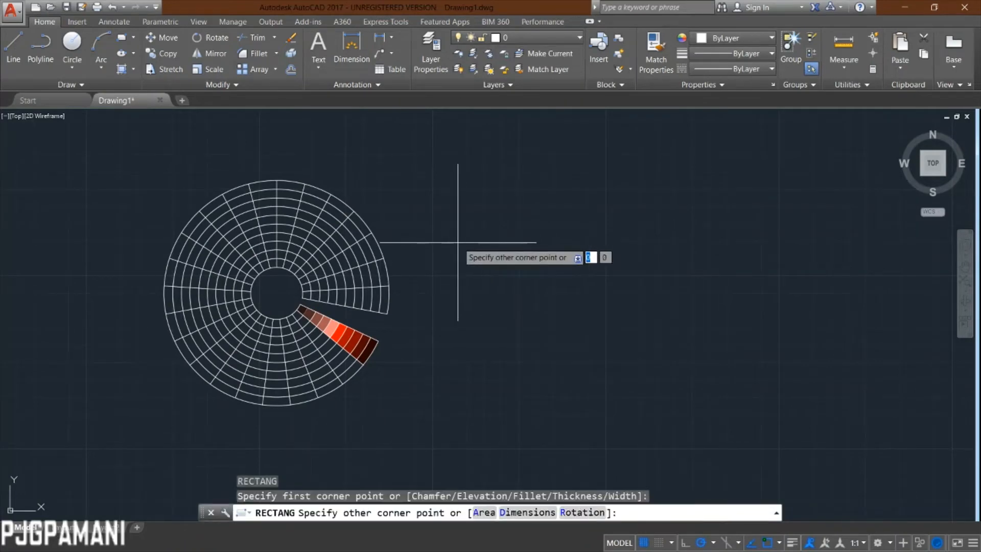
left_click(487, 295)
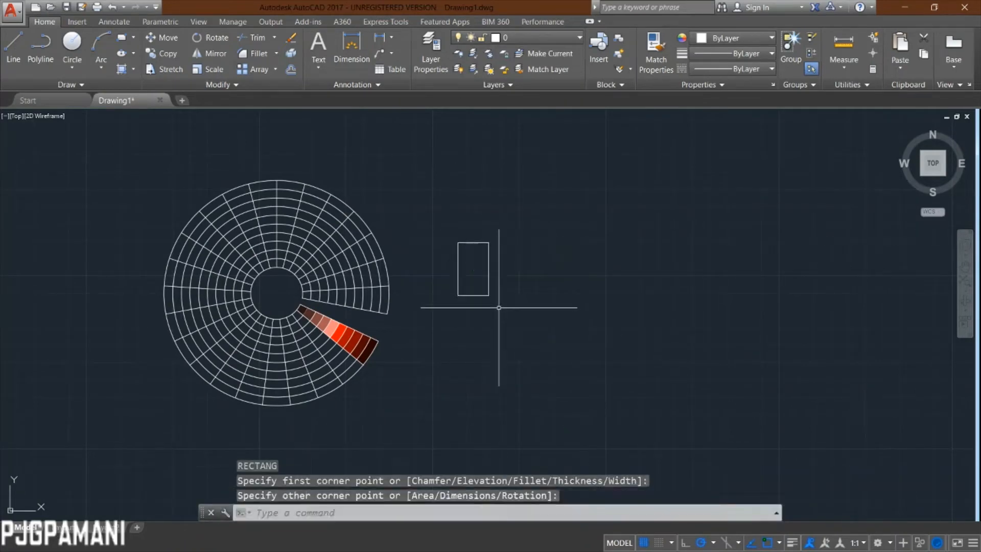
key("Return")
key("Return")
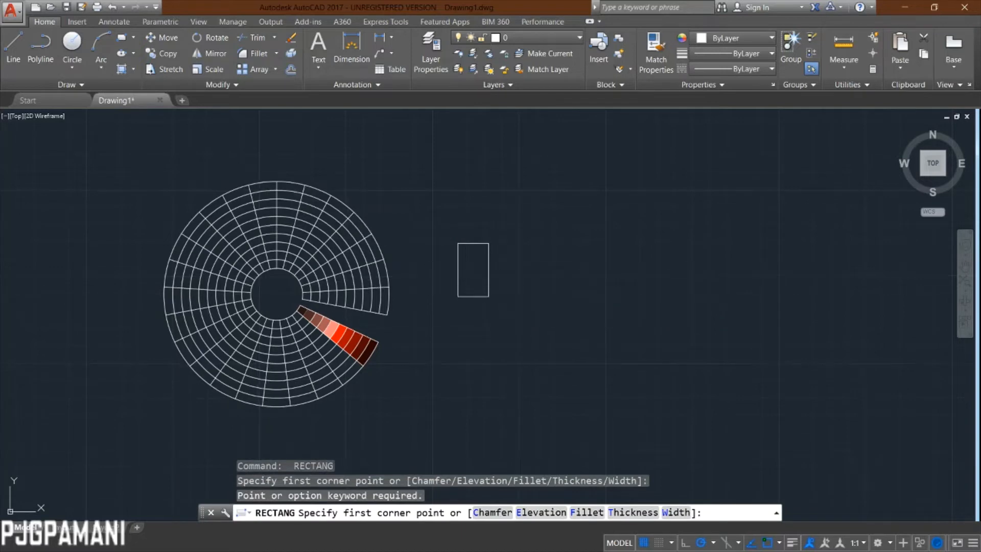
mouse_move(516, 308)
middle_mouse_down()
mouse_move(462, 368)
mouse_move(475, 369)
middle_mouse_up()
scroll(475, 312, "up", 2)
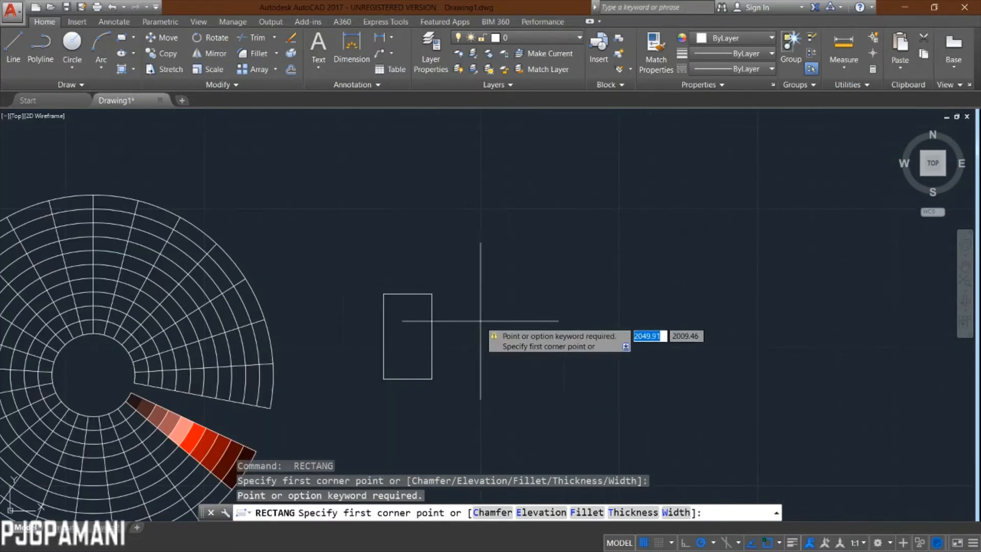
middle_click_drag(478, 333, 457, 277)
key("Escape")
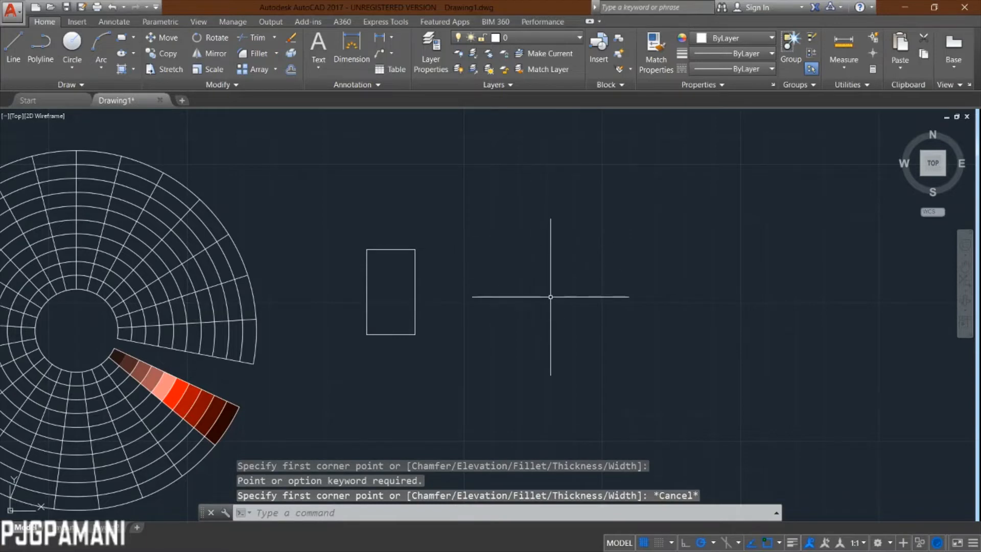
Start an Array of the small rectangle beside the chart, using the Rectangular type.
scroll(550, 297, "down", 1)
middle_click_drag(574, 309, 501, 337)
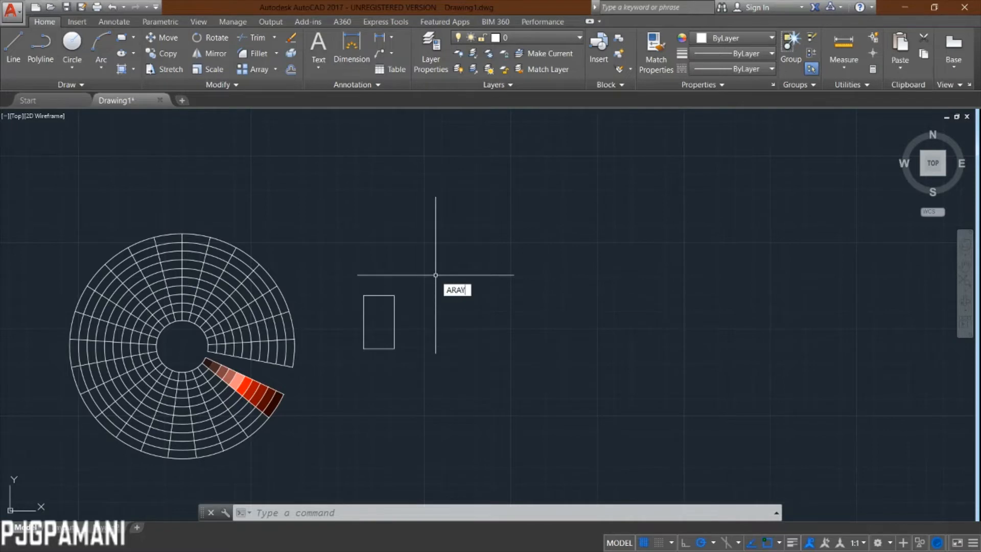
key("BackSpace")
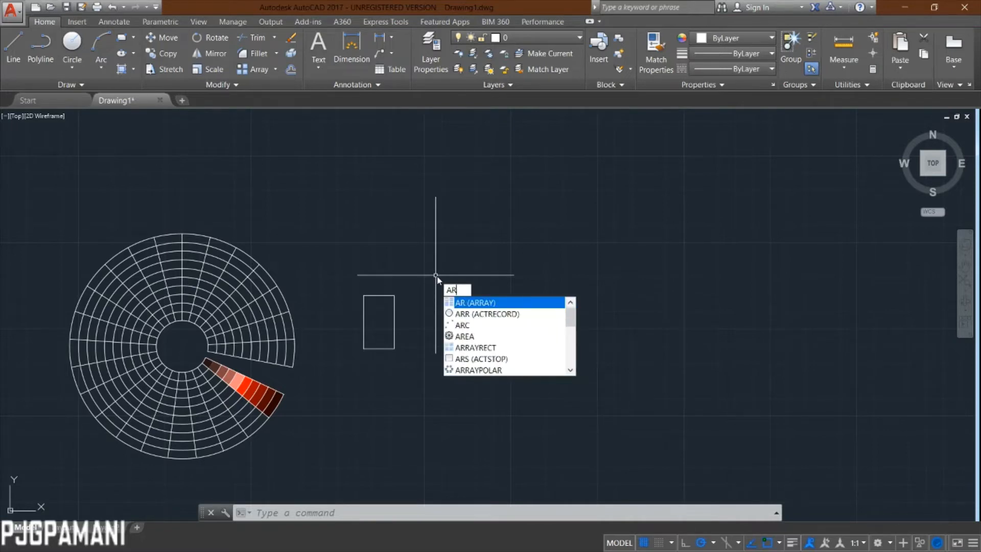
type("RAY")
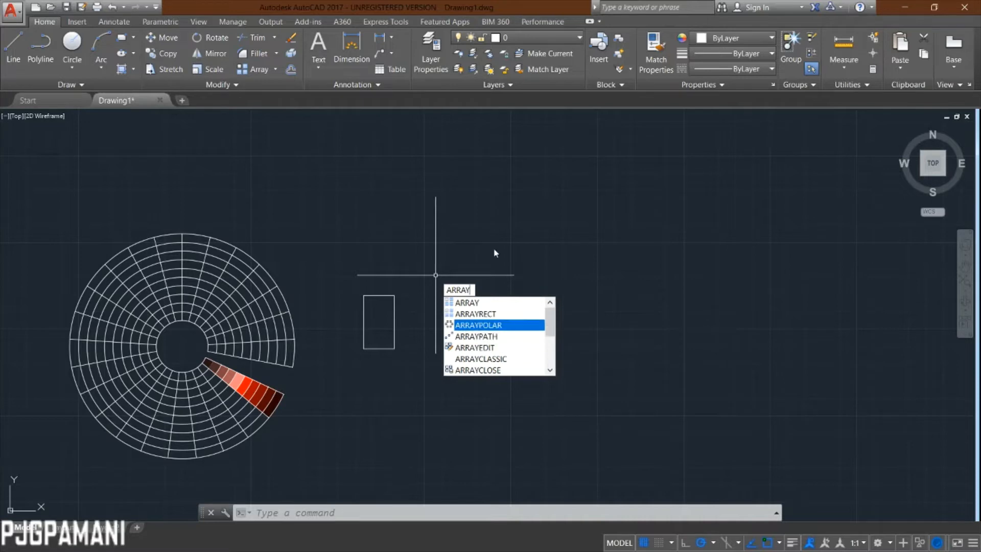
key("Return")
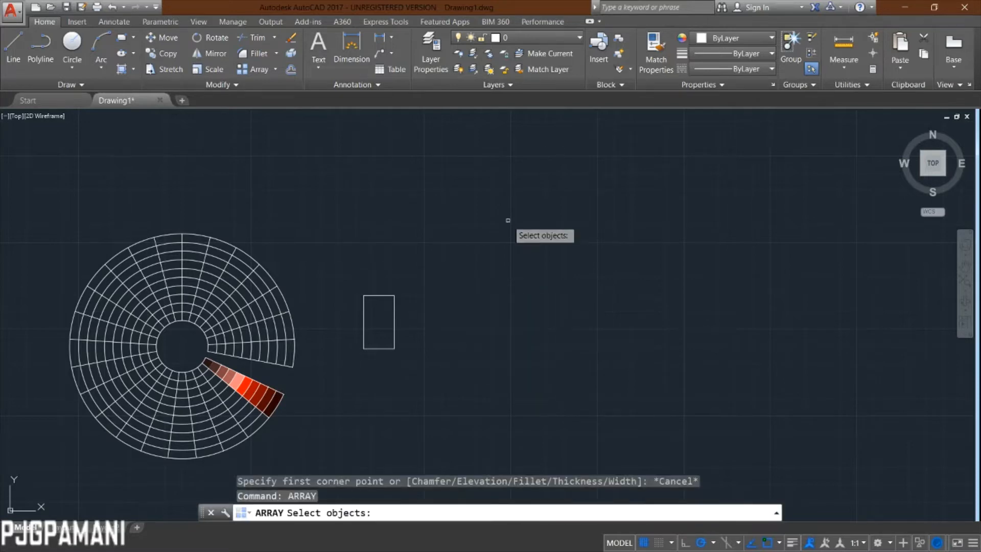
left_click(437, 281)
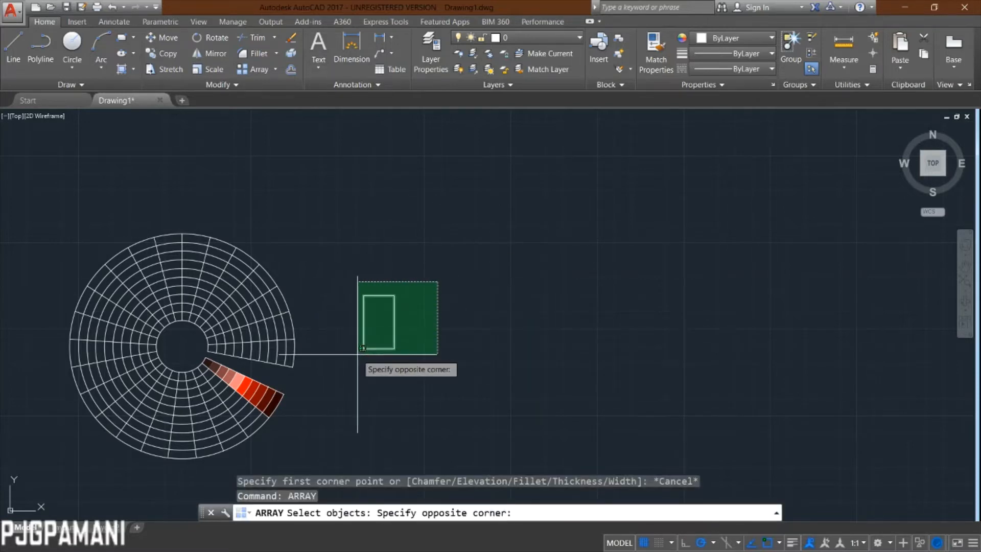
left_click(357, 351)
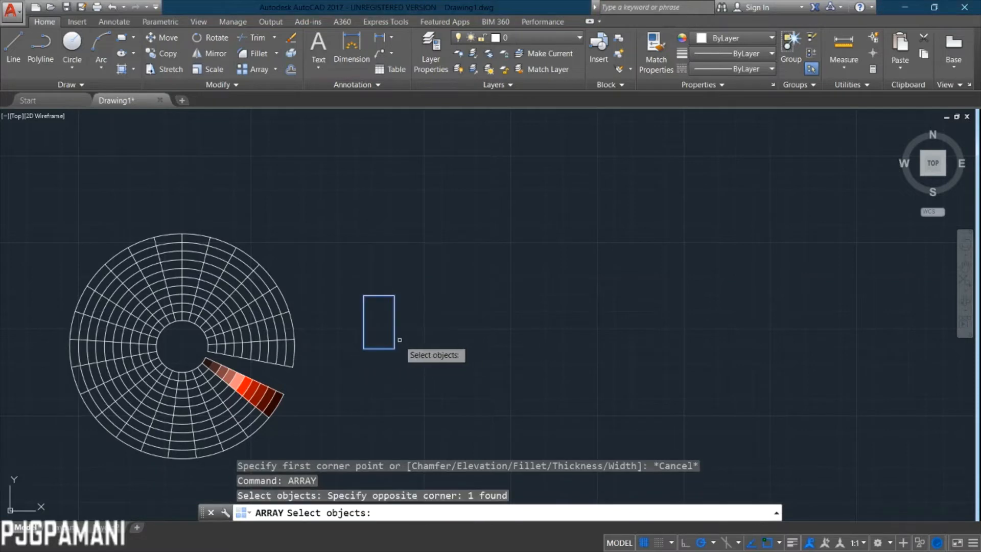
middle_click_drag(422, 351, 462, 332)
scroll(441, 330, "up", 2)
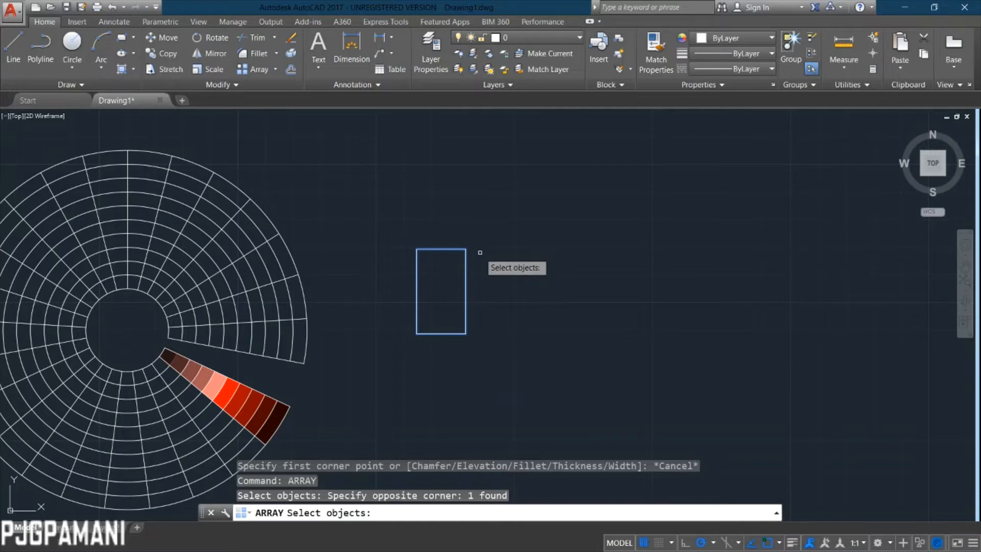
key("Return")
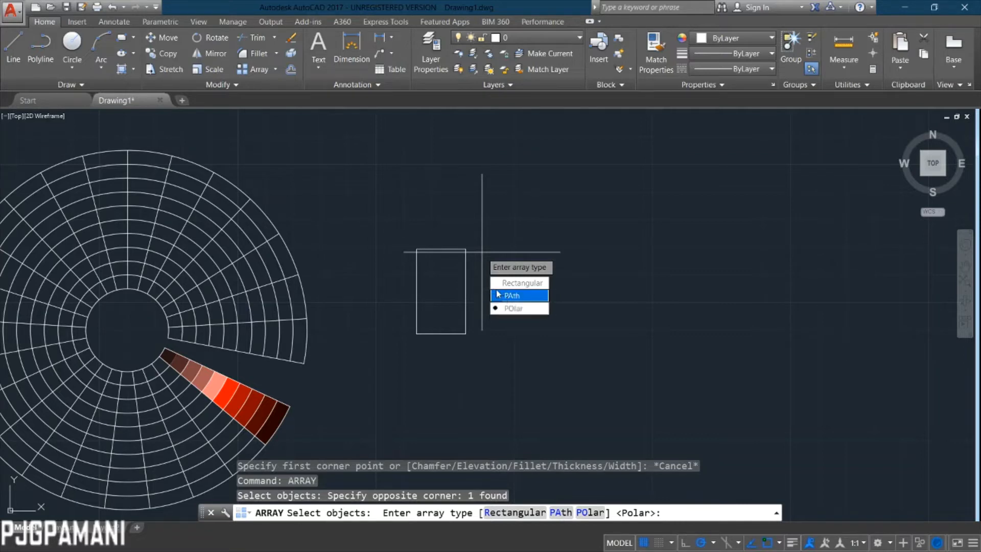
left_click(518, 283)
Set the rectangular array to 5 columns and 7 rows, with a column spacing of 30.
scroll(635, 278, "down", 3)
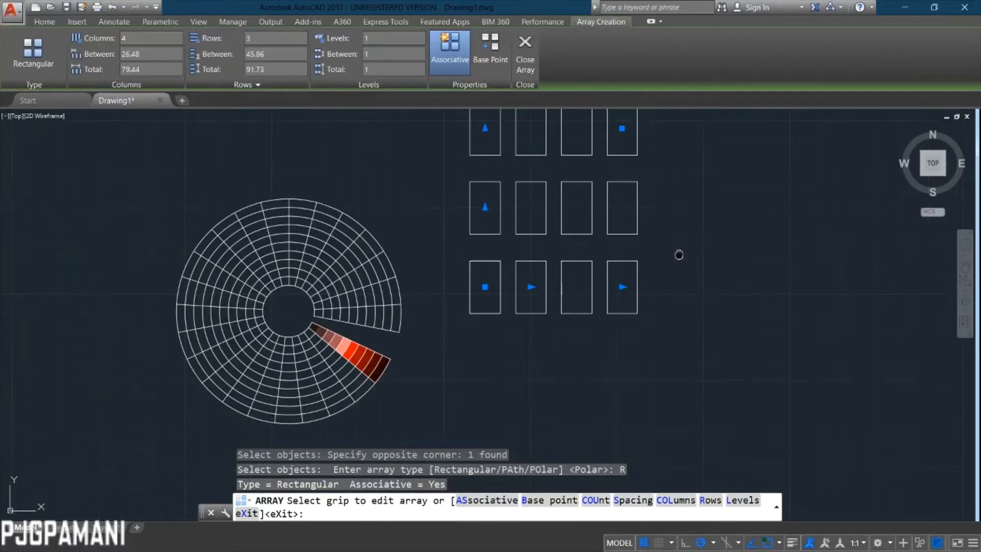
scroll(679, 252, "up", 2)
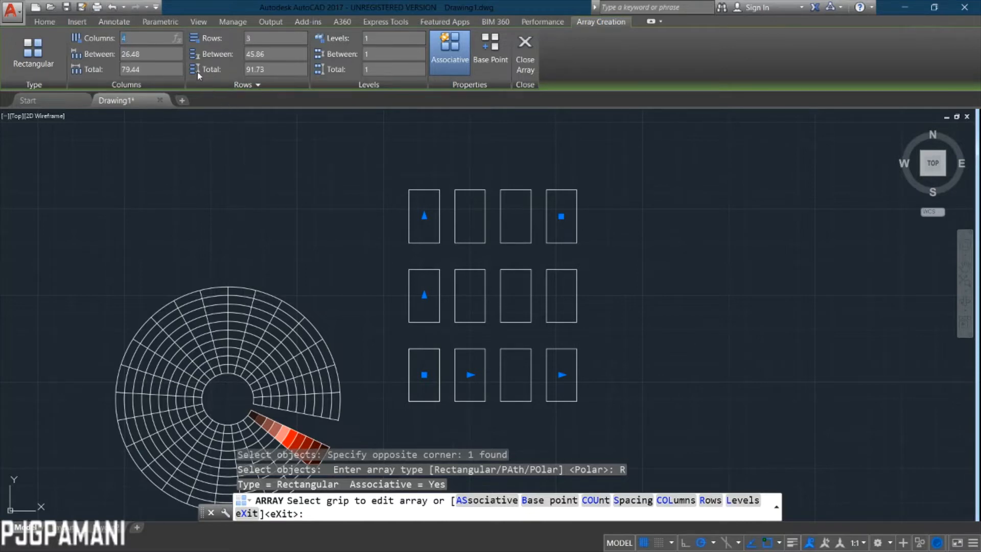
key("Return")
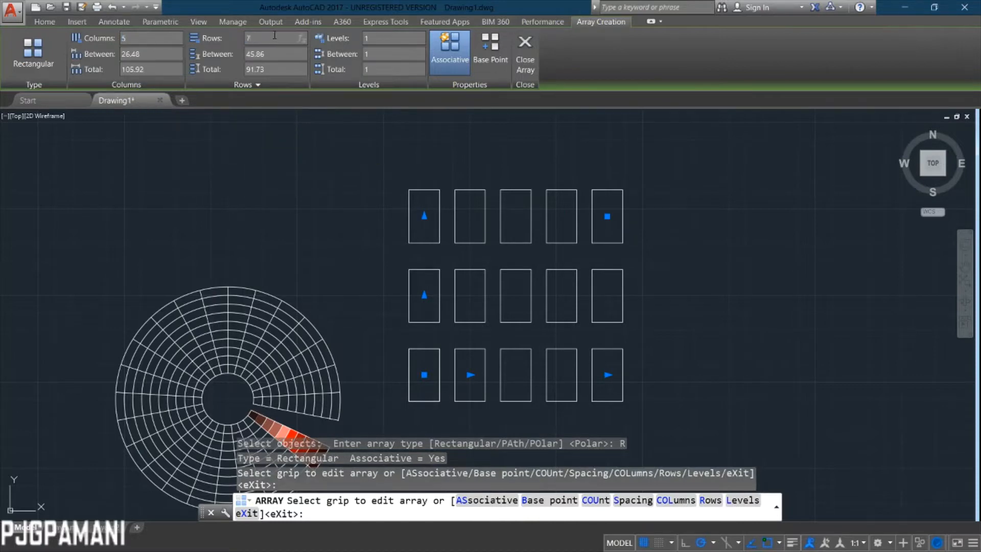
key("Return")
scroll(233, 156, "down", 1)
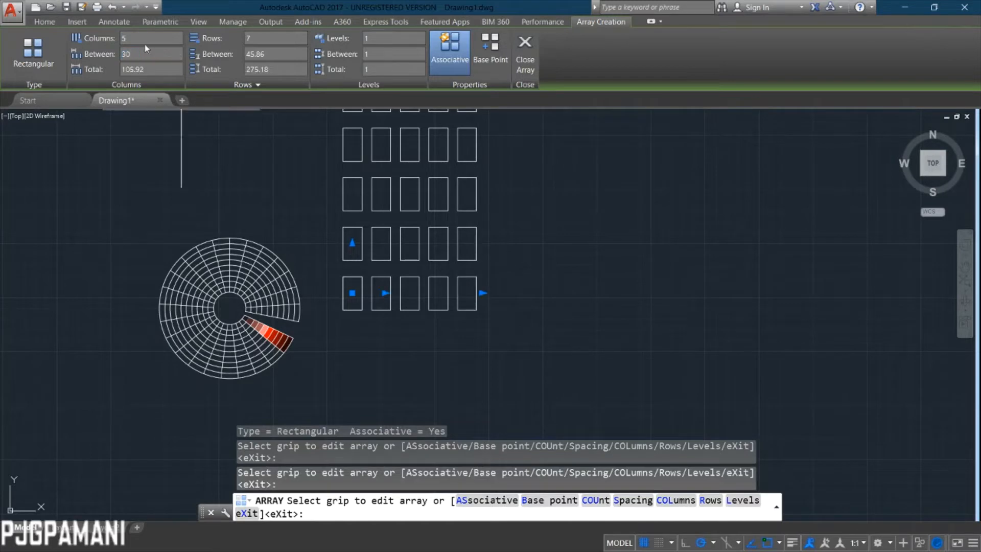
key("Return")
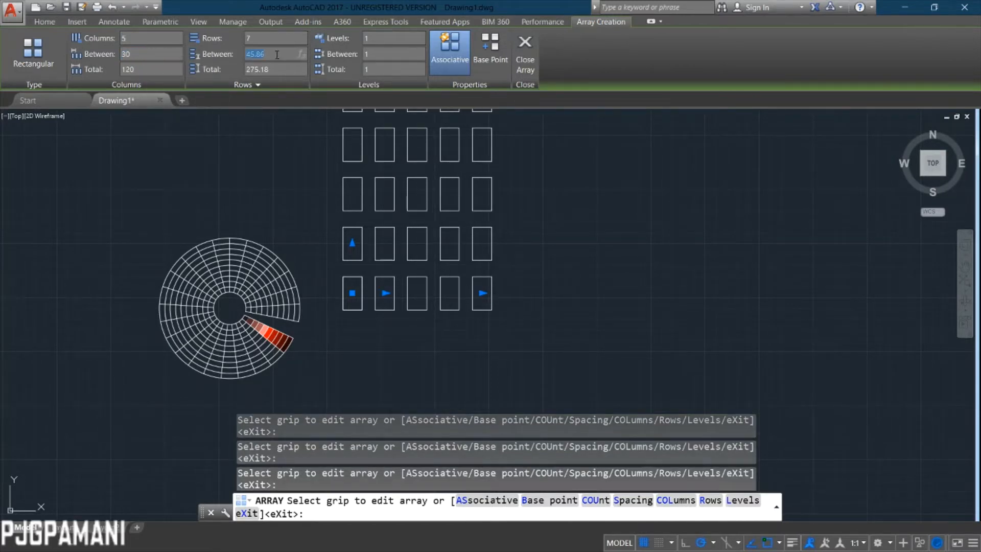
Set the row spacing of the rectangular array to 75 and finish the array.
middle_click_drag(554, 209, 548, 319)
scroll(547, 282, "down", 1)
mouse_move(547, 283)
middle_mouse_down()
mouse_move(467, 206)
mouse_move(535, 221)
mouse_move(489, 230)
mouse_move(556, 265)
middle_mouse_up()
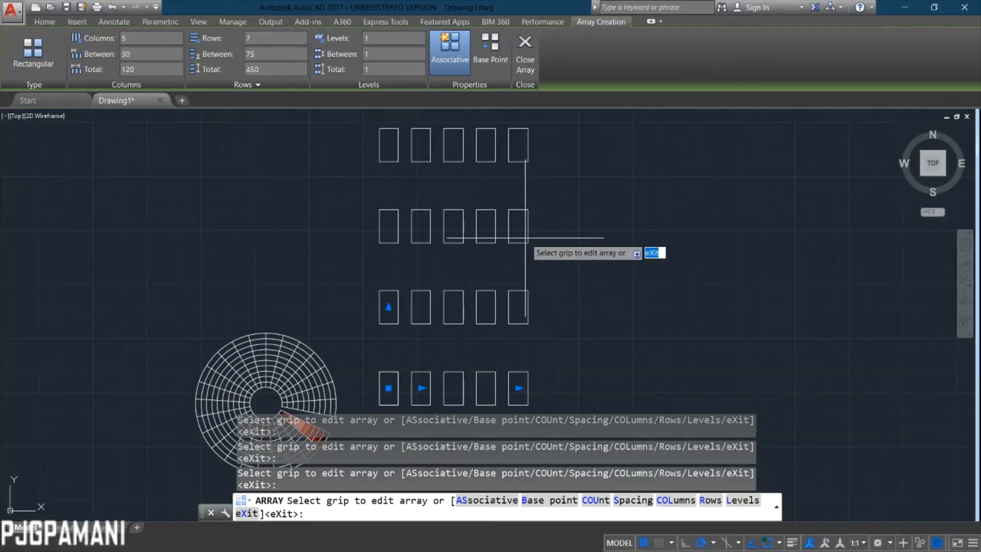
mouse_move(583, 300)
middle_mouse_down()
mouse_move(576, 279)
mouse_move(587, 302)
middle_mouse_up()
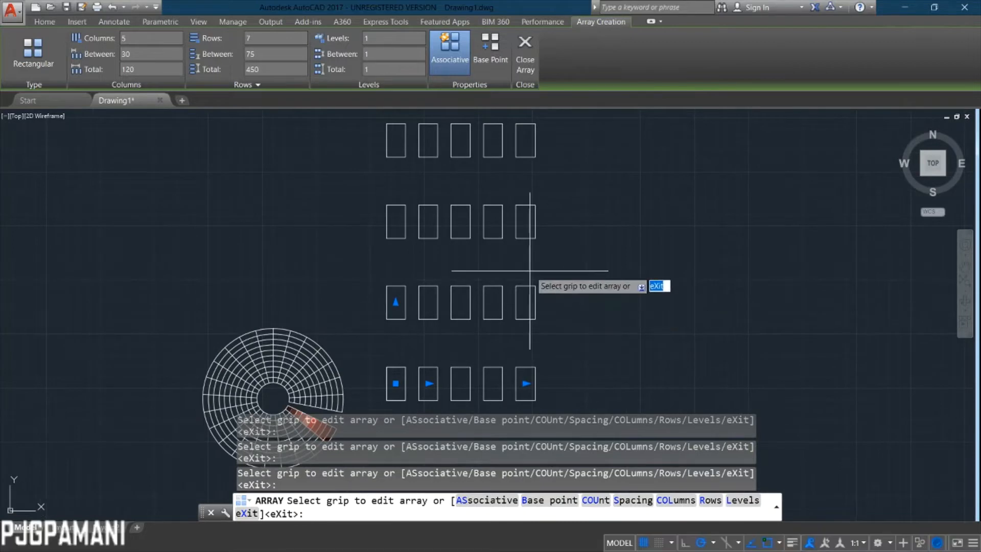
scroll(537, 285, "down", 1)
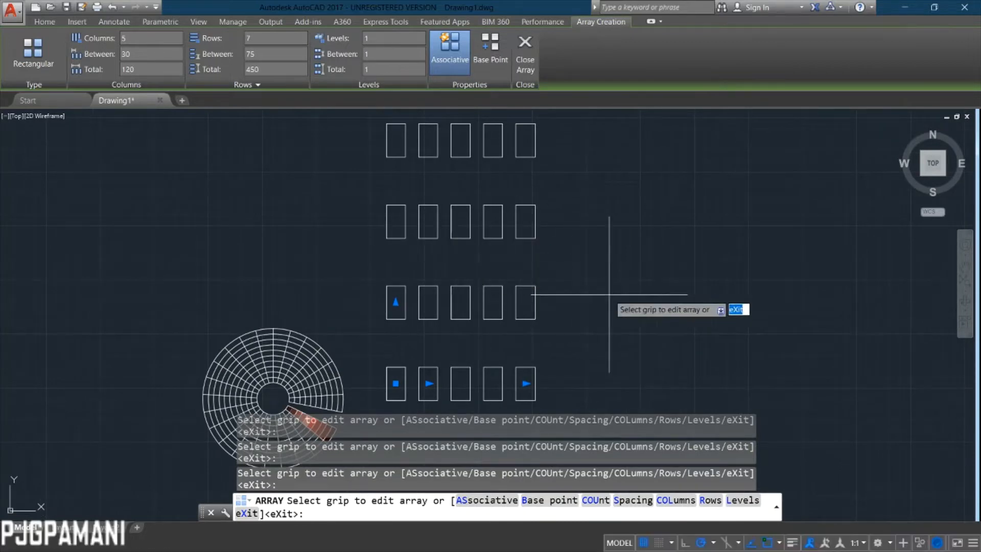
middle_click_drag(609, 296, 588, 279)
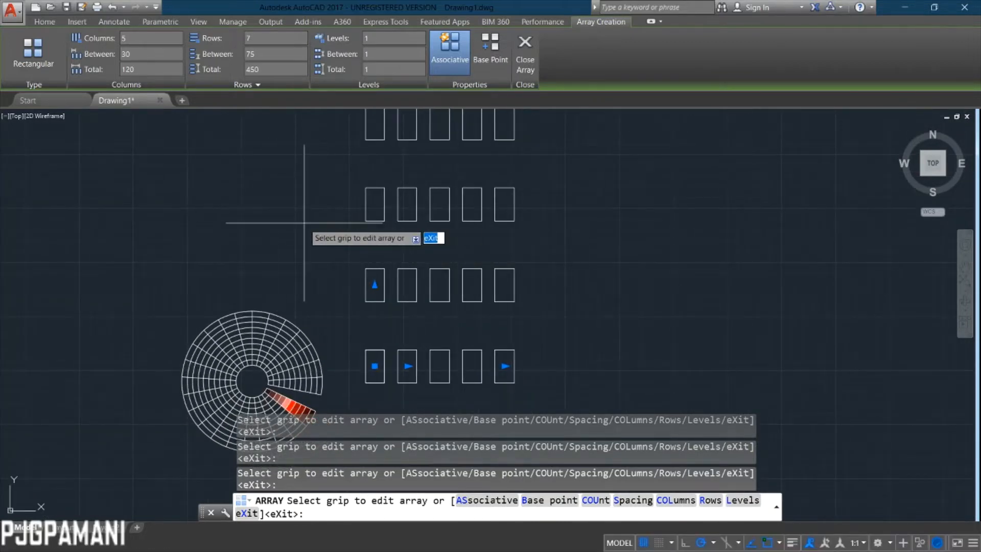
mouse_move(310, 222)
middle_mouse_down()
mouse_move(324, 259)
mouse_move(309, 216)
middle_mouse_up()
middle_click_drag(625, 265, 632, 281)
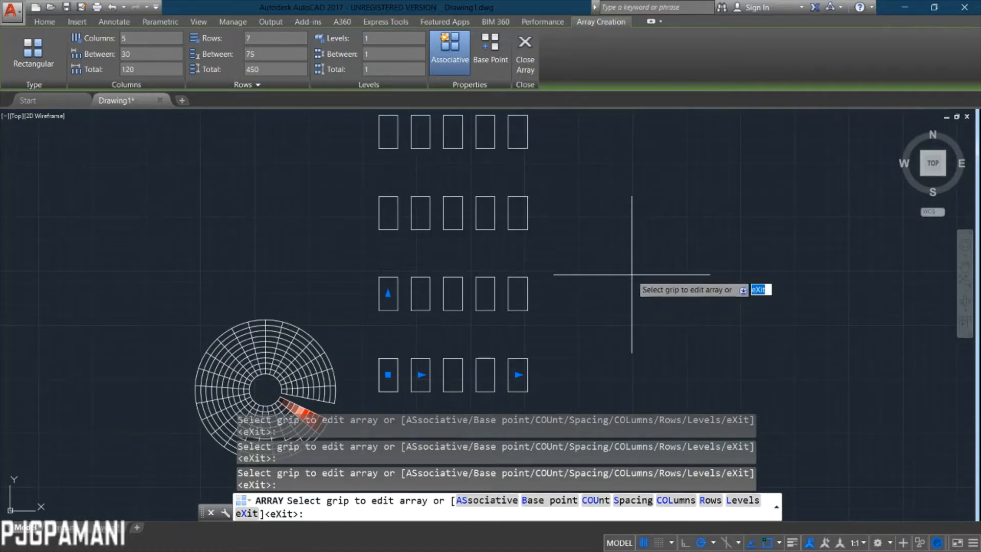
middle_click_drag(615, 261, 602, 271)
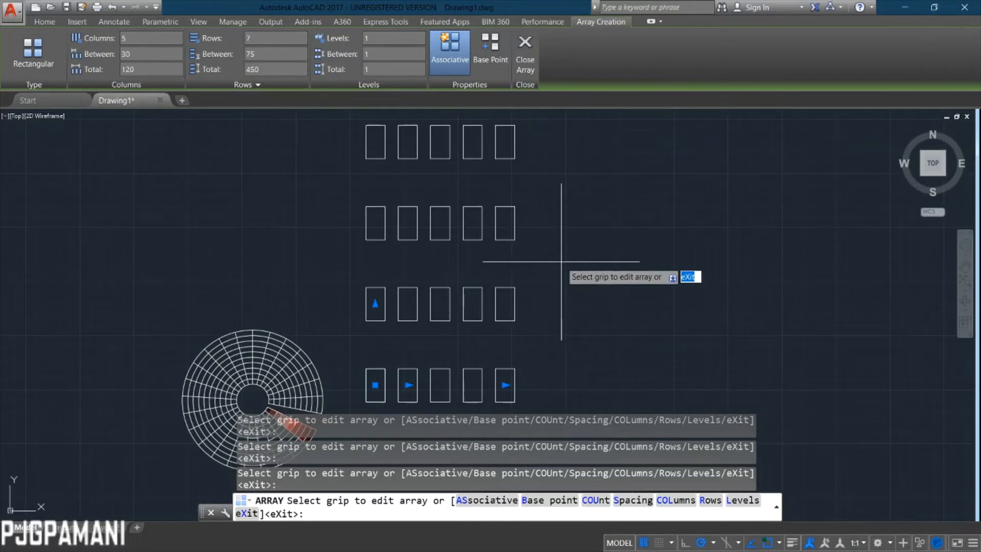
key("Escape")
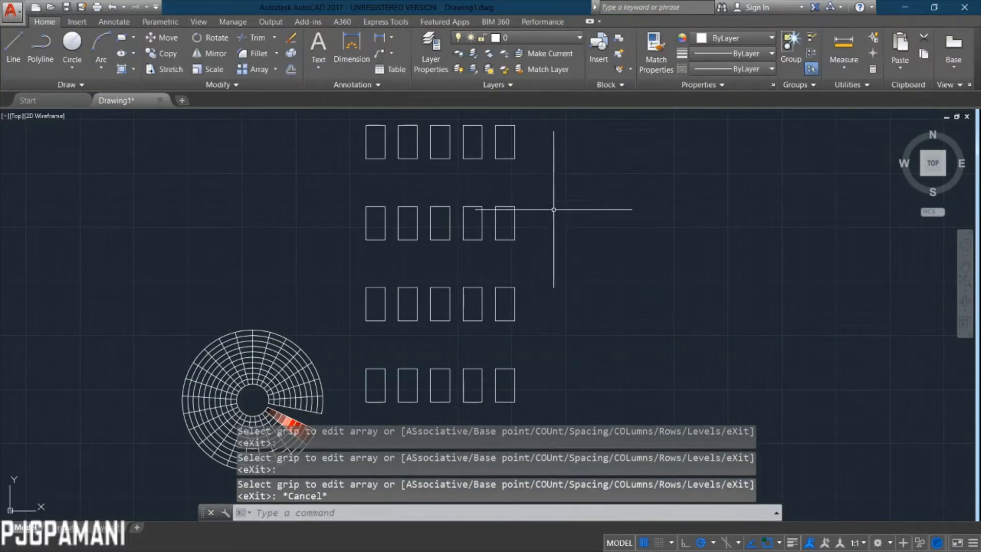
Examine the array of small rectangles together with the circular color chart beside it.
scroll(559, 208, "down", 2)
middle_click_drag(629, 278, 576, 300)
scroll(291, 378, "up", 2)
scroll(290, 378, "up", 3)
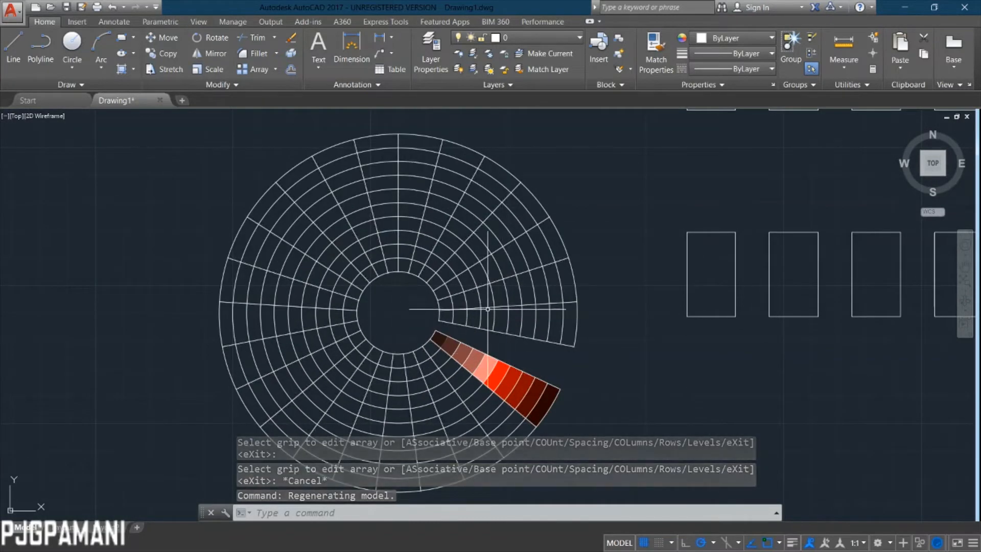
scroll(562, 287, "down", 2)
mouse_move(573, 324)
middle_mouse_down()
mouse_move(475, 346)
mouse_move(385, 396)
middle_mouse_up()
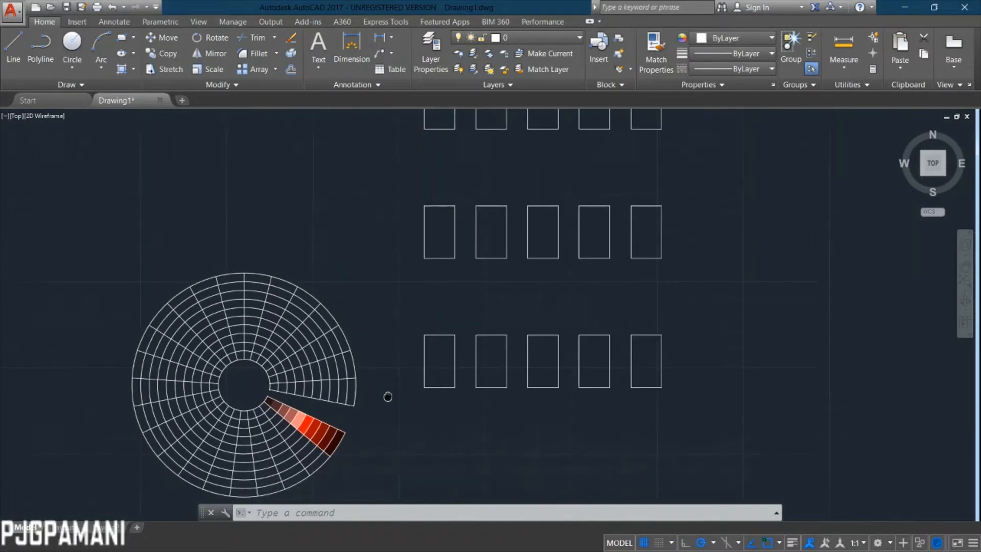
scroll(386, 397, "down", 3)
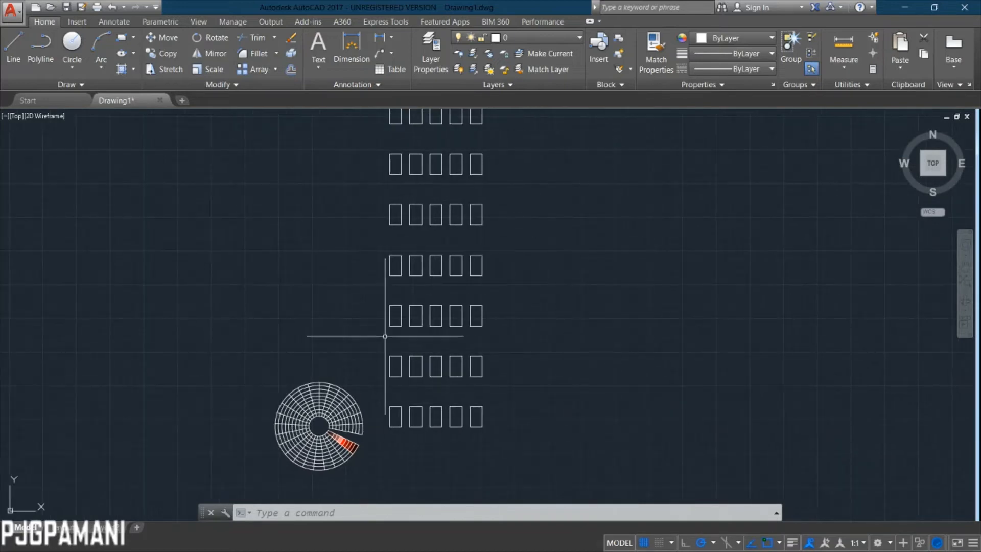
Draw an open spline in the empty space to the right of the array, arching over, looping around and curling back inside itself.
middle_click_drag(572, 359, 410, 353)
scroll(415, 445, "up", 2)
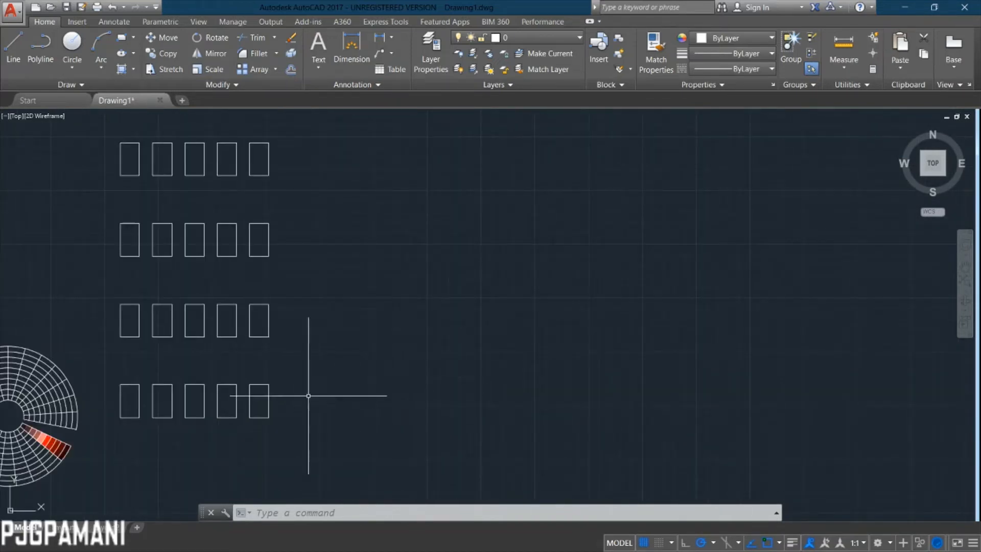
scroll(399, 378, "down", 2)
scroll(399, 378, "up", 2)
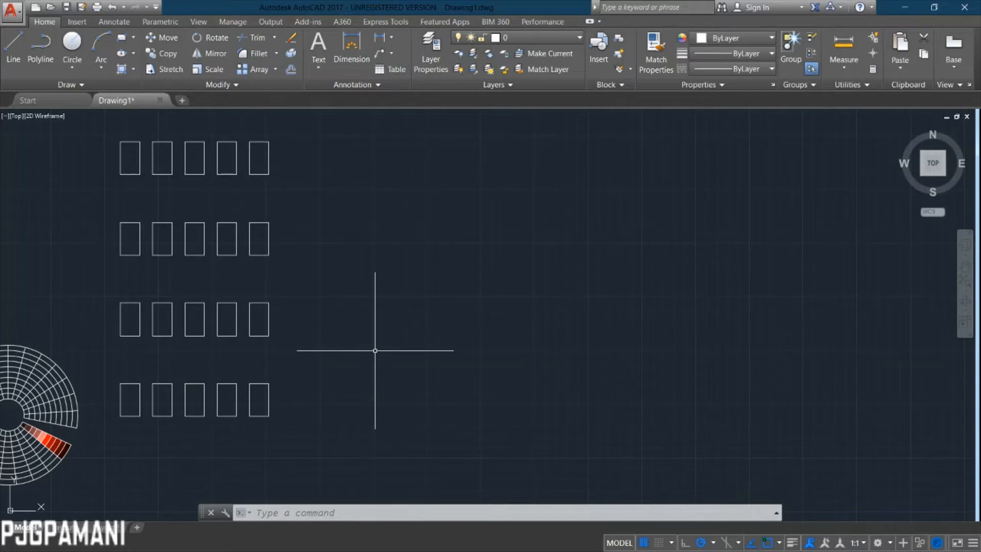
type("PL")
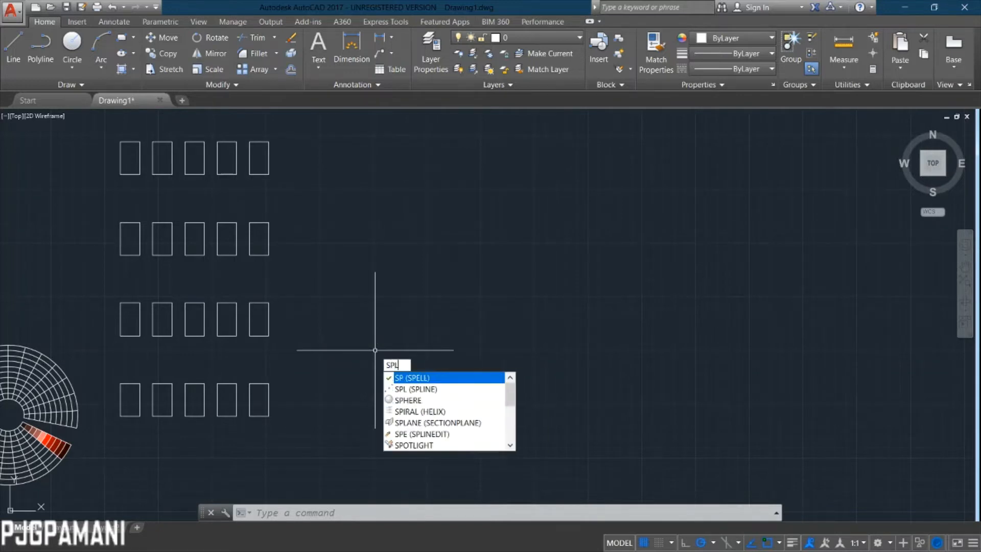
key("Return")
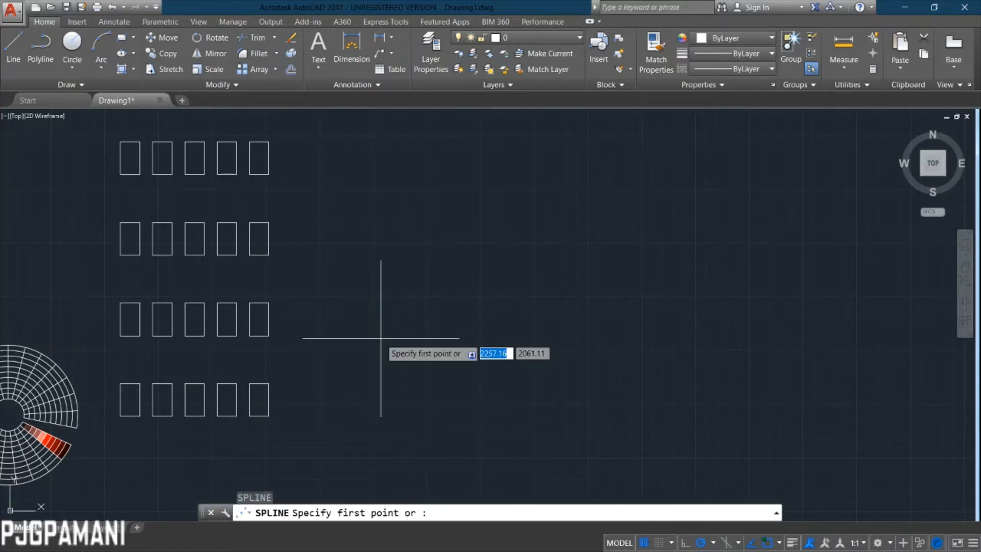
left_click(355, 391)
left_click(640, 249)
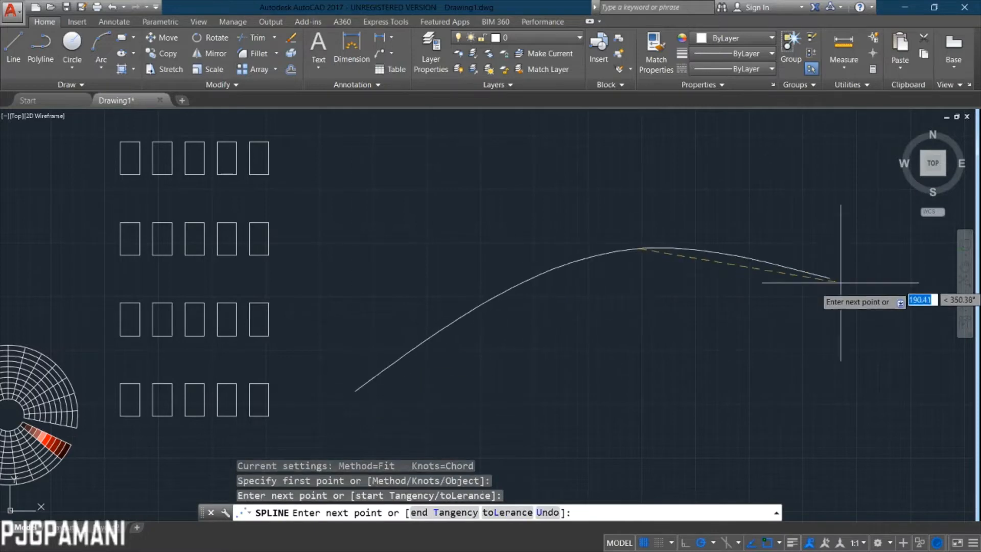
left_click(924, 345)
middle_click_drag(863, 403, 768, 332)
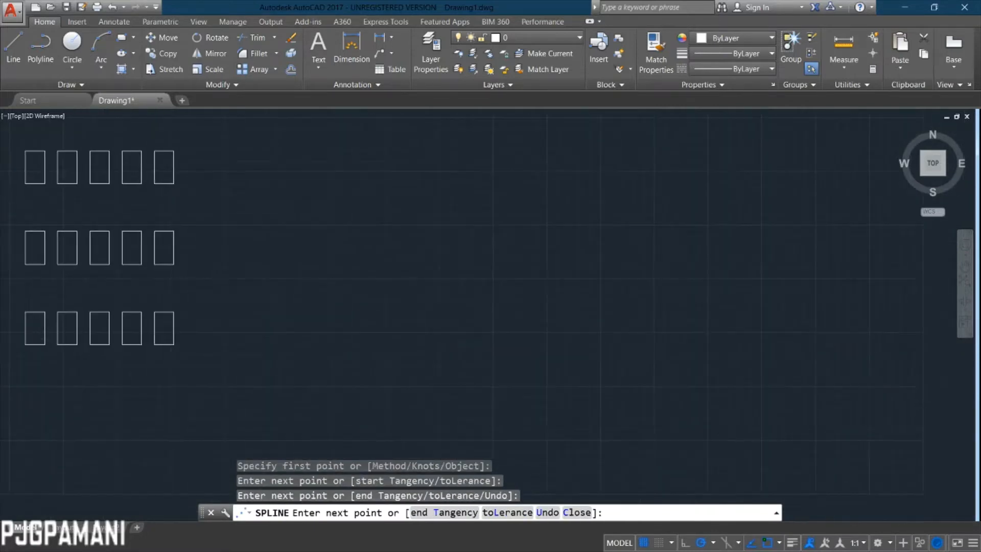
left_click(916, 364)
left_click(700, 466)
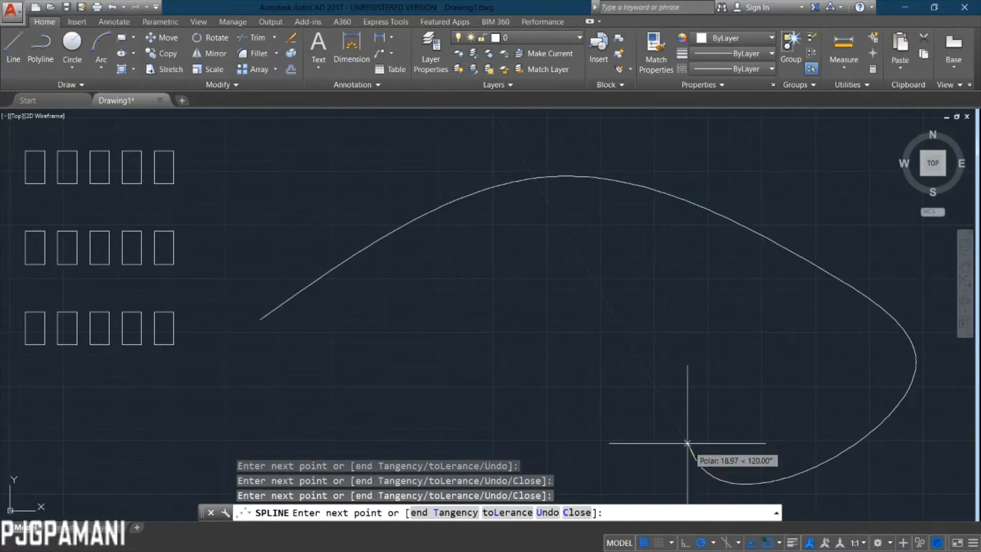
left_click(483, 382)
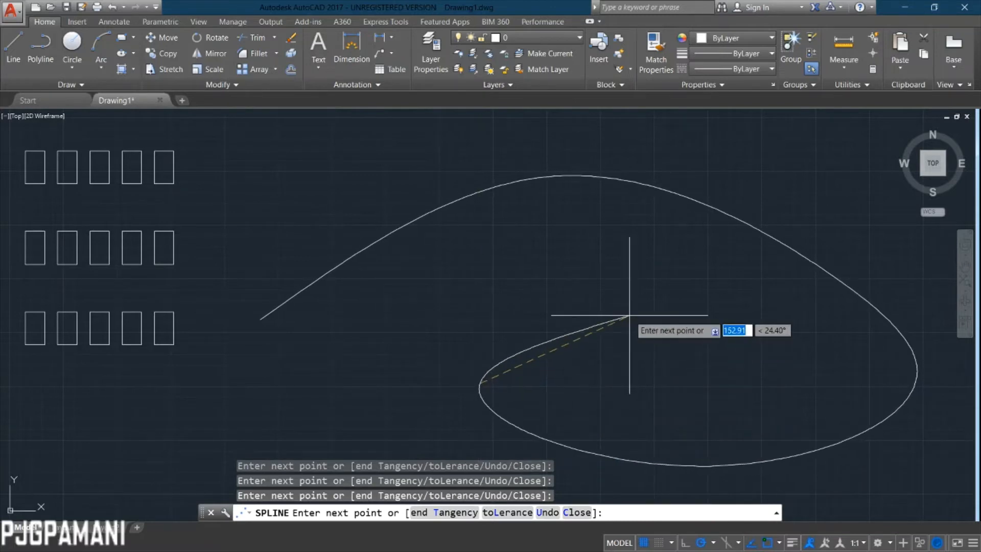
left_click(529, 244)
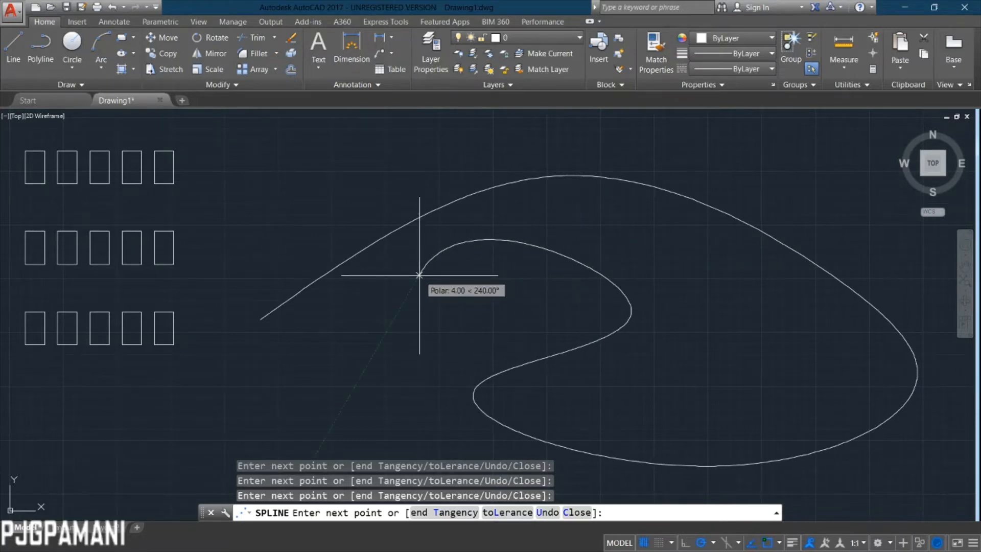
left_click(419, 275)
key("Return")
Examine the whole spline and its placement relative to the array and the circular color chart.
mouse_move(455, 383)
middle_mouse_down()
mouse_move(455, 339)
mouse_move(438, 329)
middle_mouse_up()
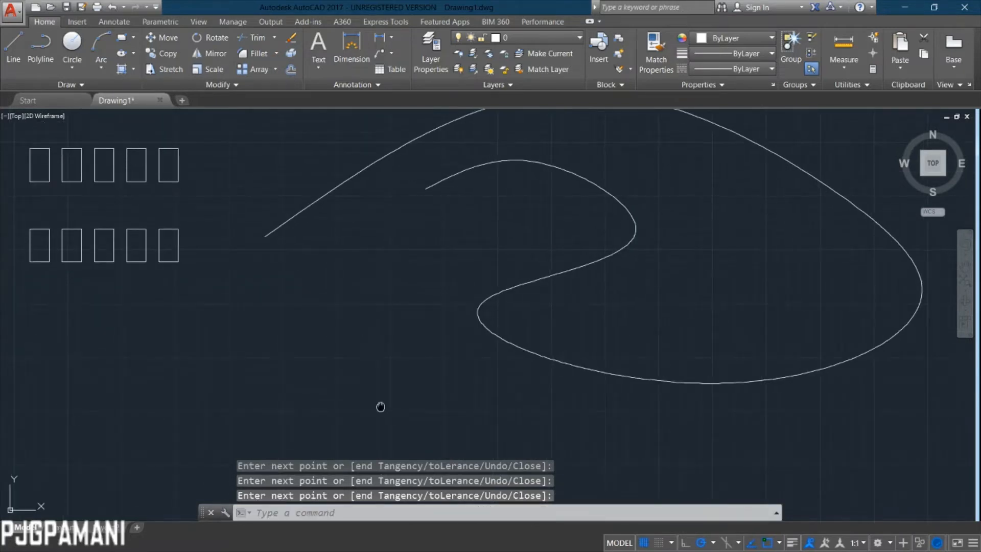
scroll(388, 388, "down", 2)
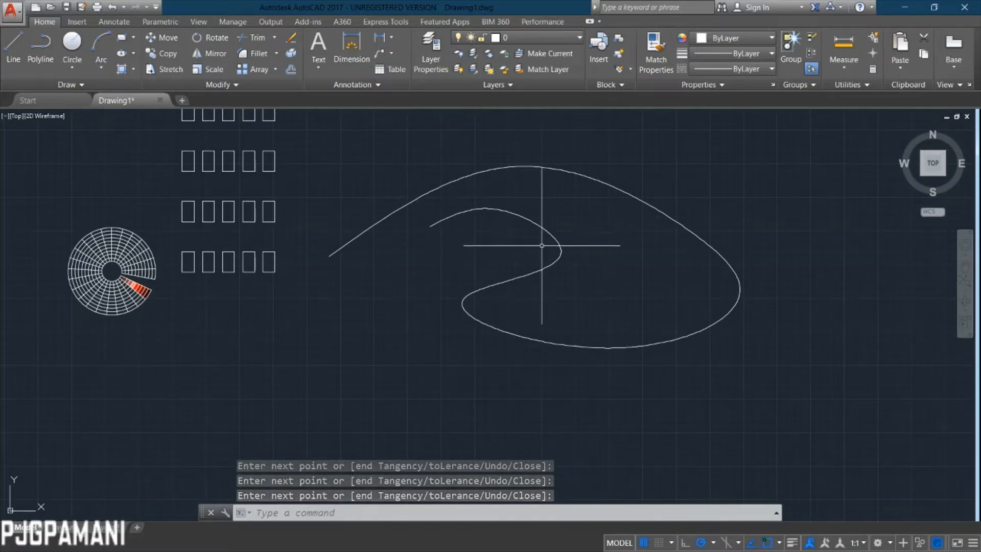
scroll(437, 230, "up", 2)
middle_click_drag(378, 240, 516, 312)
scroll(519, 312, "down", 1)
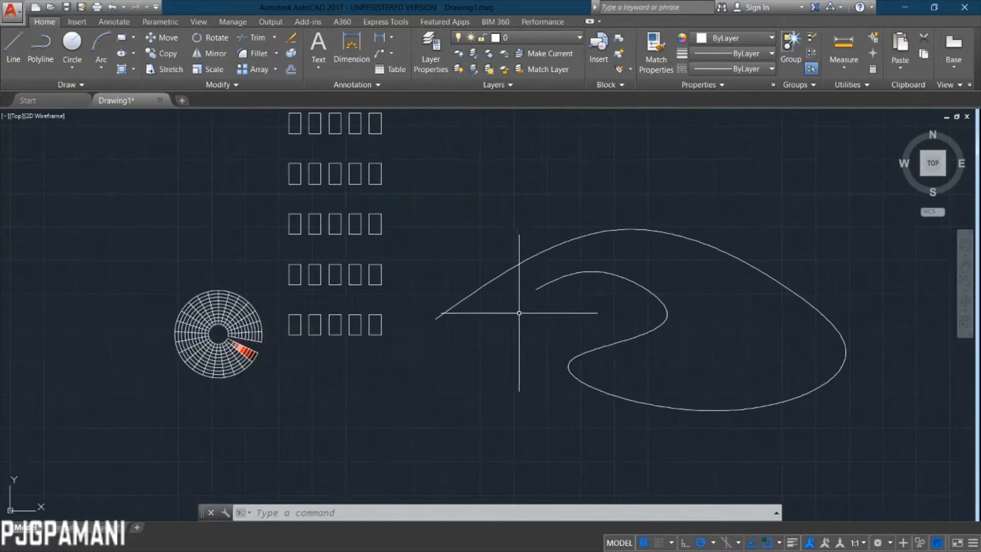
scroll(479, 327, "up", 2)
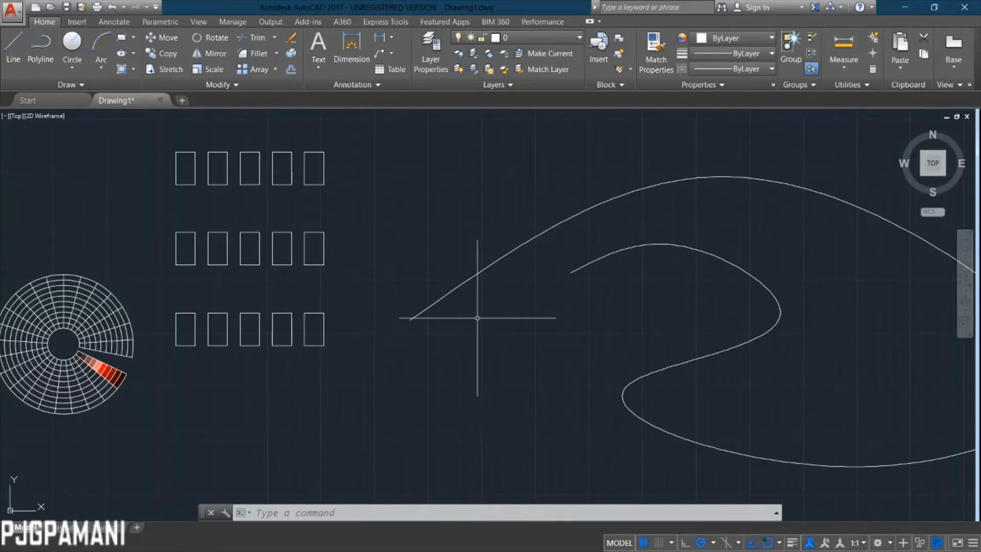
middle_click_drag(525, 335, 478, 333)
middle_click_drag(397, 352, 364, 376)
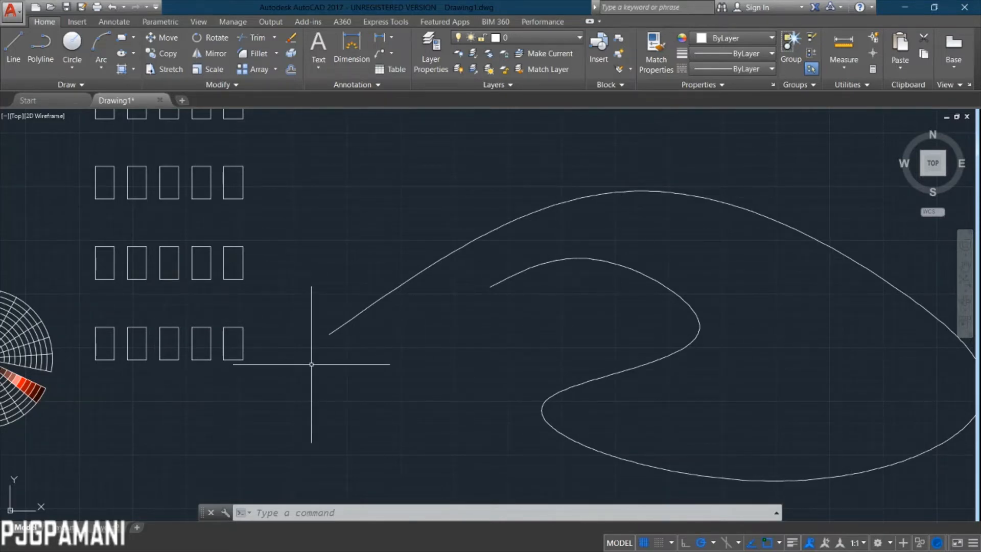
Try a circle of radius 100 centered on the outer end of the spline, and undo it.
scroll(311, 358, "up", 2)
type("c")
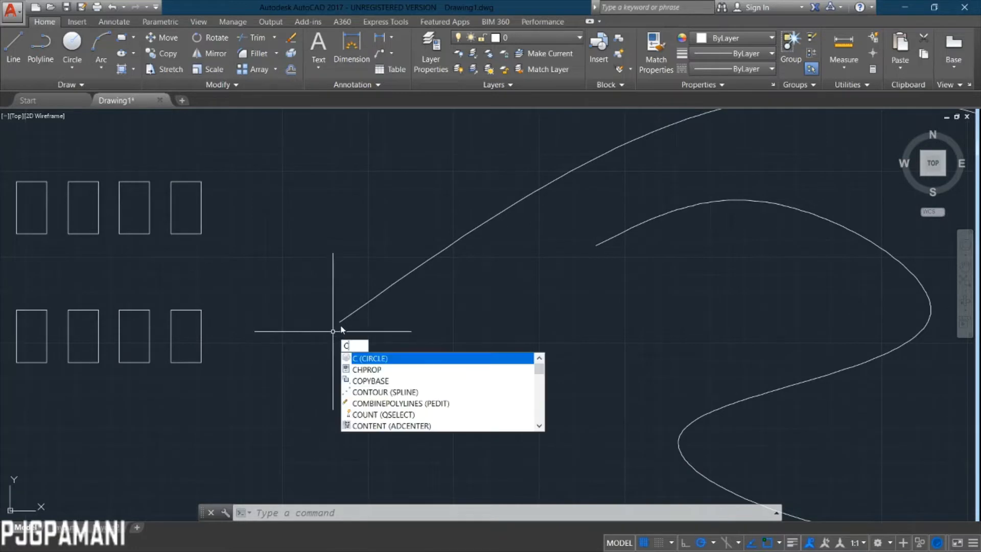
key("Return")
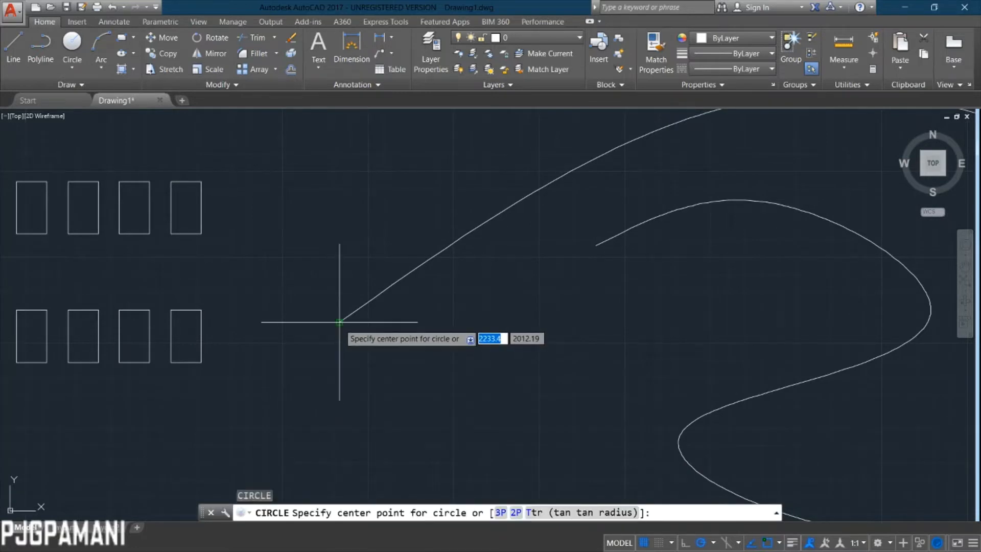
left_click(339, 322)
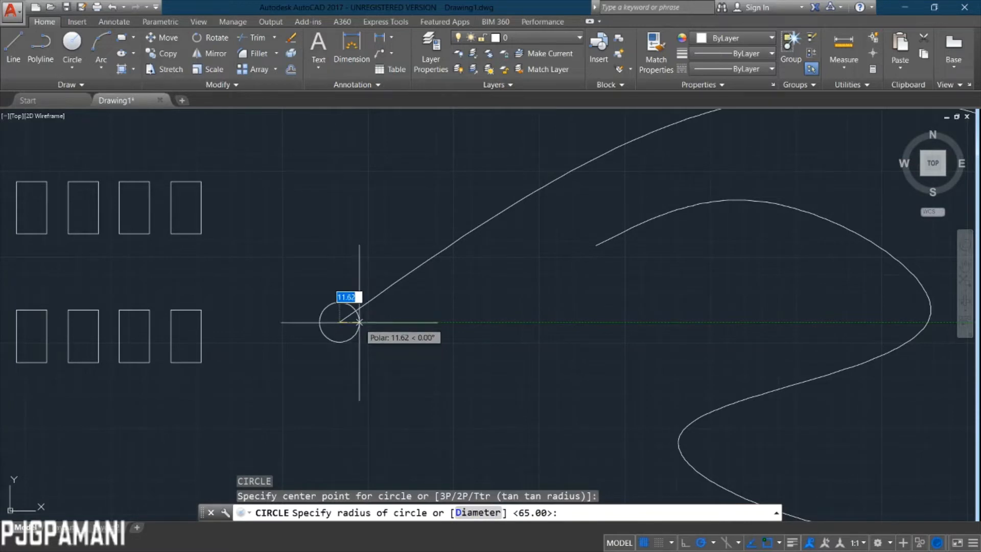
type("1")
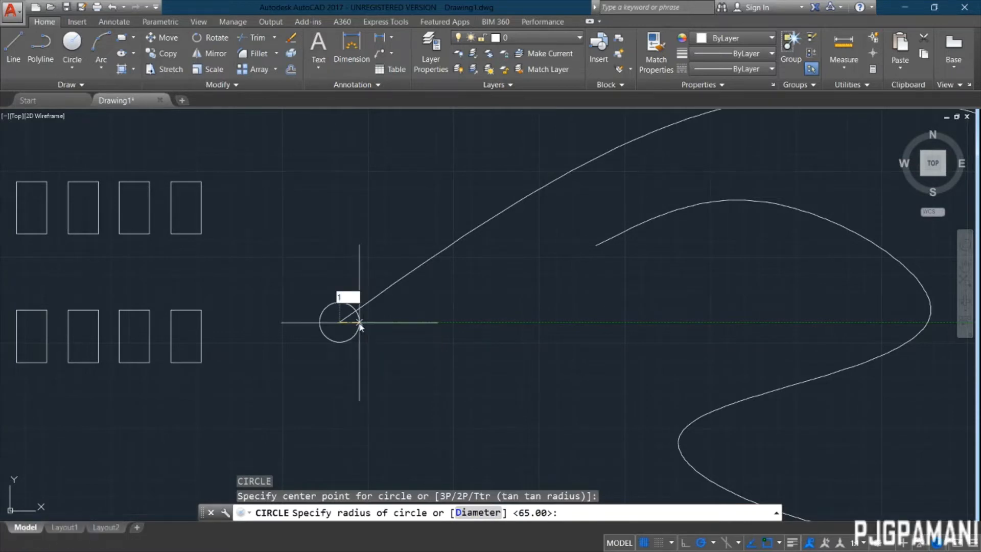
type("00")
key("Return")
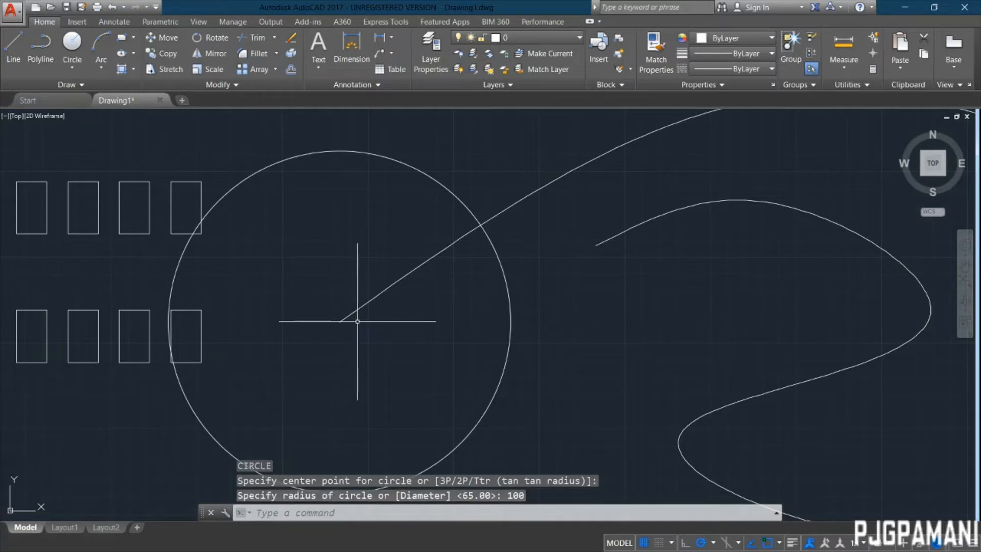
key("ctrl+z")
Try a circle of radius 25 centered on the spline's outer end, check its size against the curve, and undo it.
type("c")
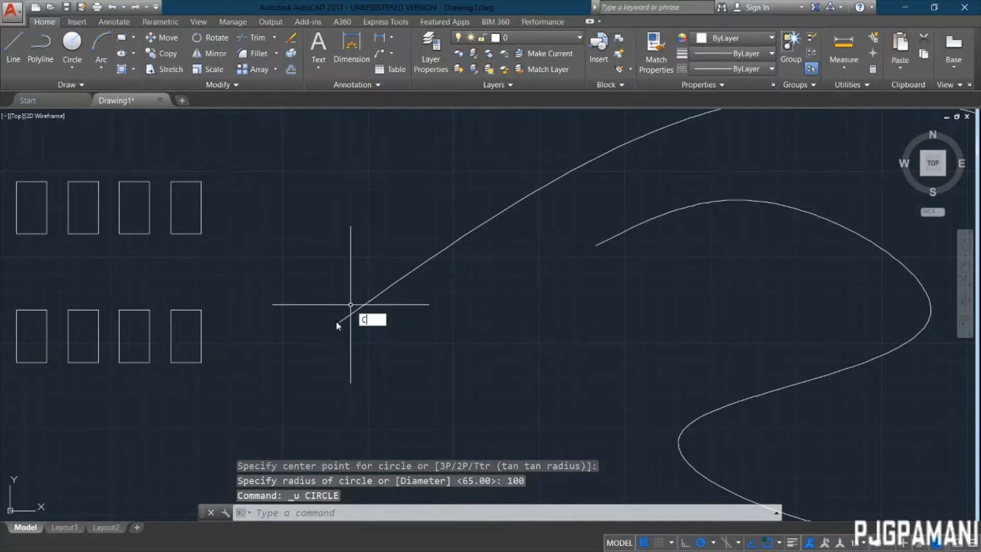
key("Return")
left_click(339, 322)
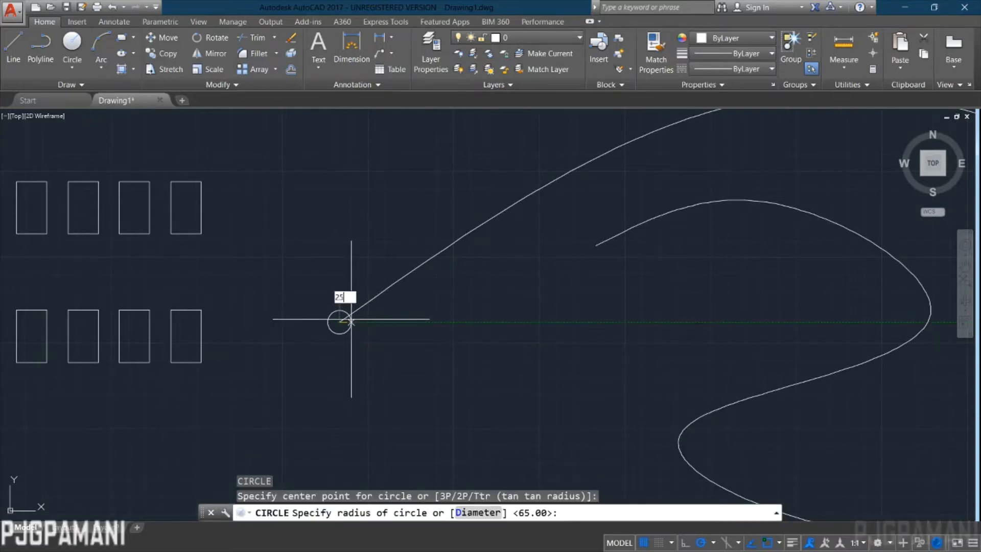
type("25")
key("Return")
scroll(346, 333, "up", 4)
scroll(339, 333, "down", 6)
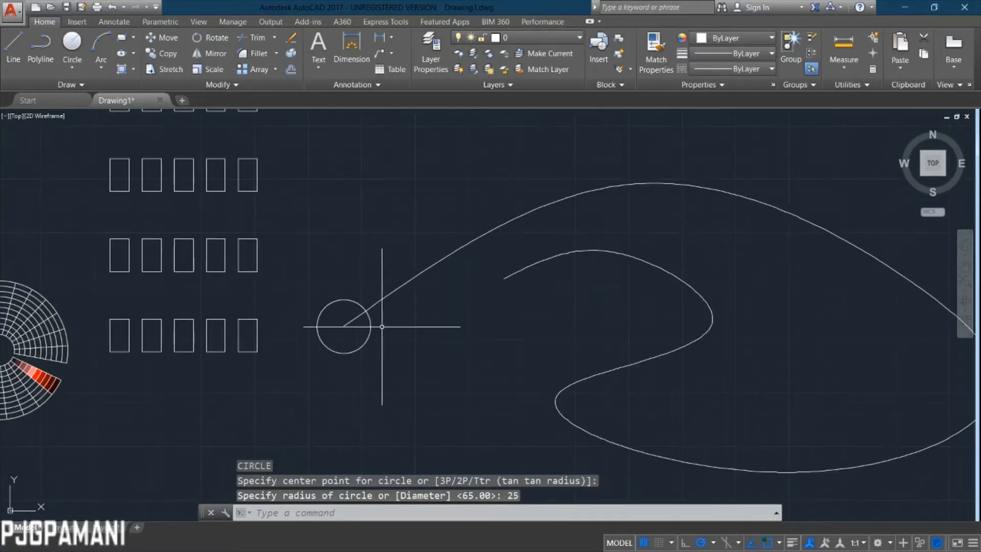
scroll(377, 328, "up", 3)
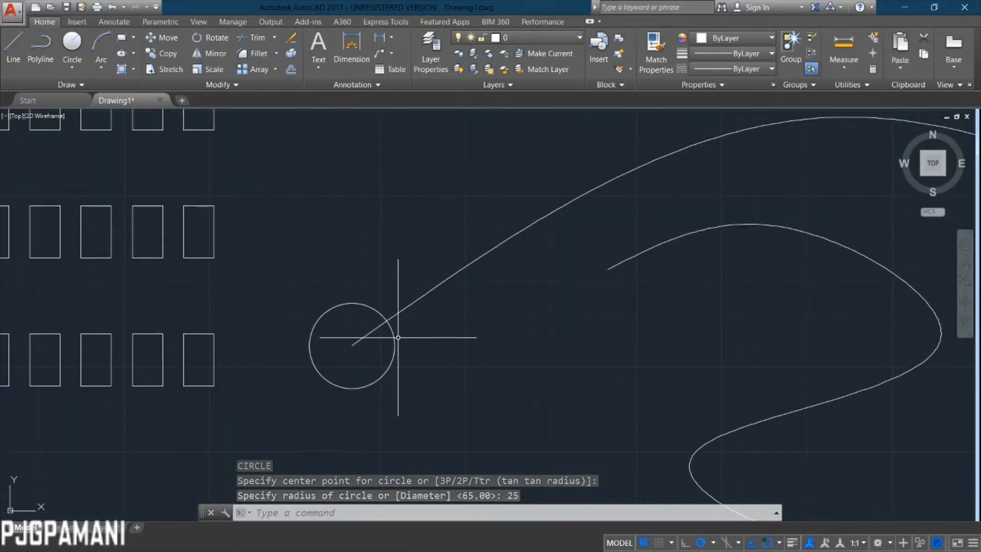
key("ctrl+z")
key("ctrl+z")
key("ctrl+z")
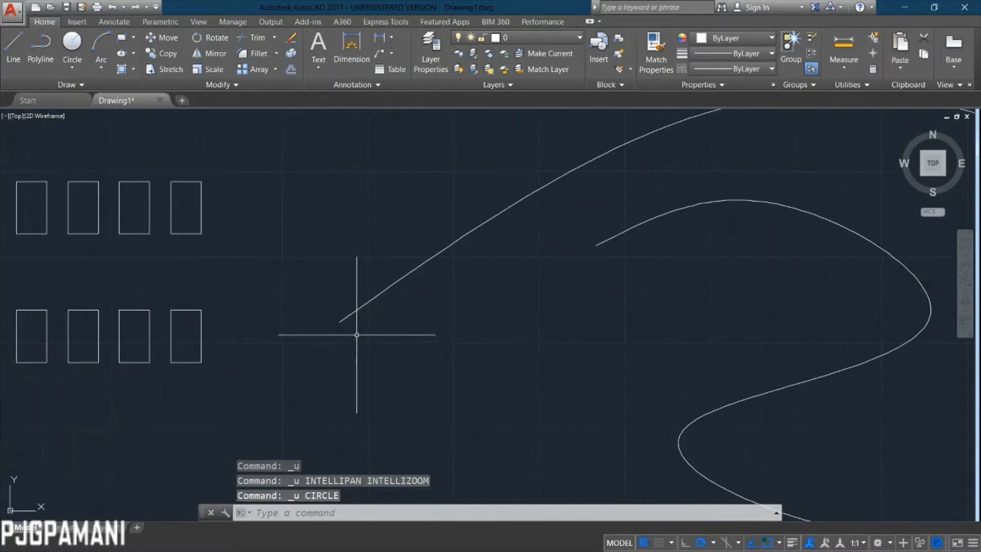
key("Return")
type("15")
key("Return")
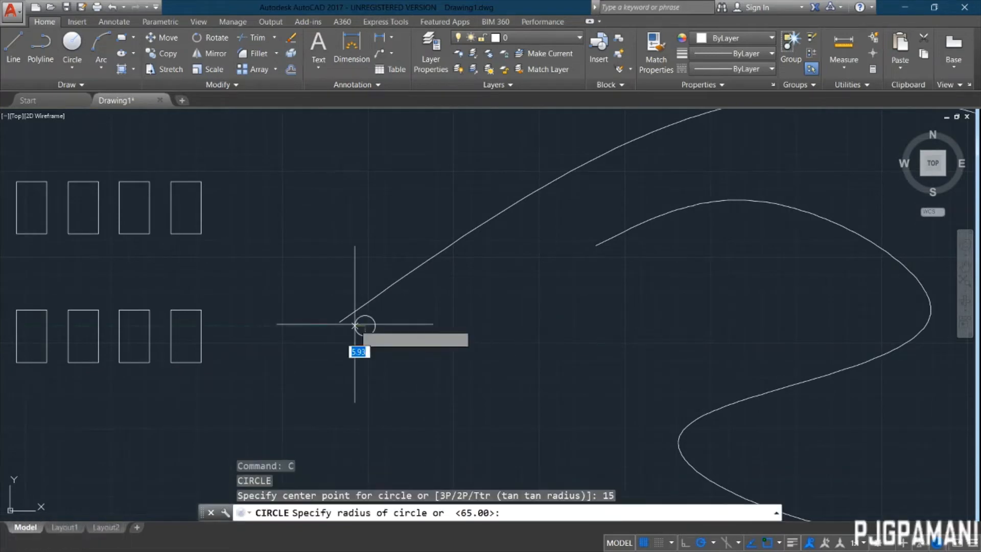
key("Escape")
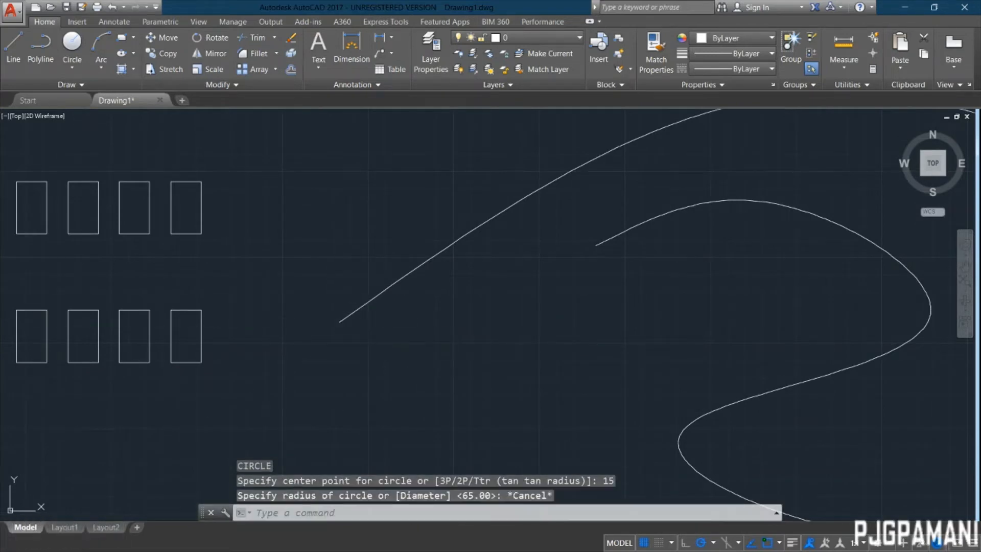
Draw a circle of radius 15 centered on the outer end of the spline.
key("Return")
left_click(338, 321)
type("15")
key("Return")
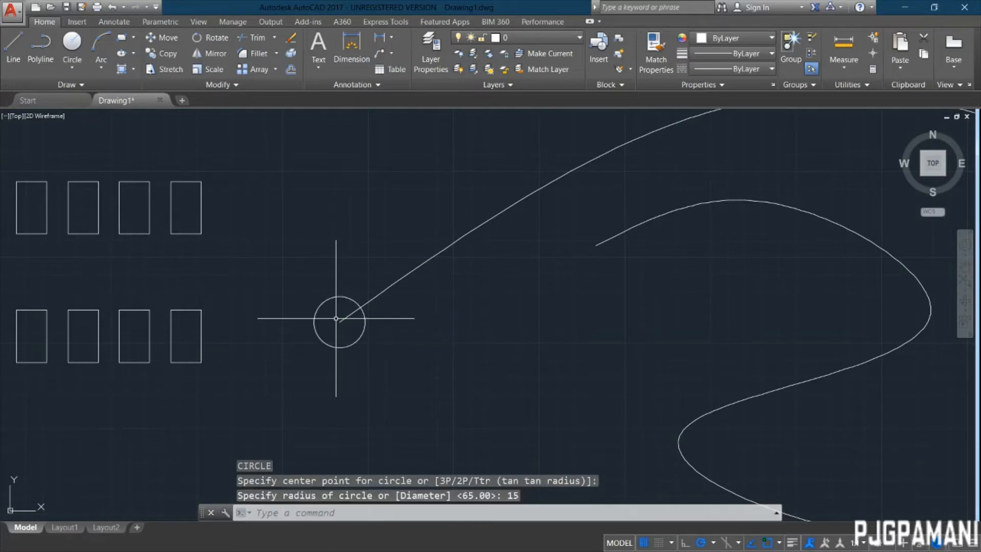
scroll(373, 340, "down", 2)
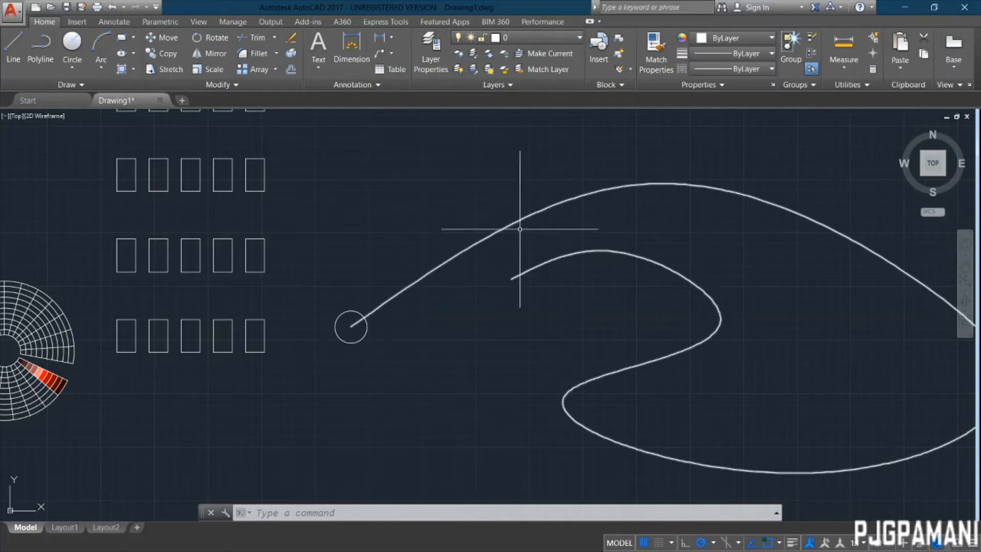
mouse_move(812, 316)
middle_mouse_down()
mouse_move(789, 318)
mouse_move(767, 295)
middle_mouse_up()
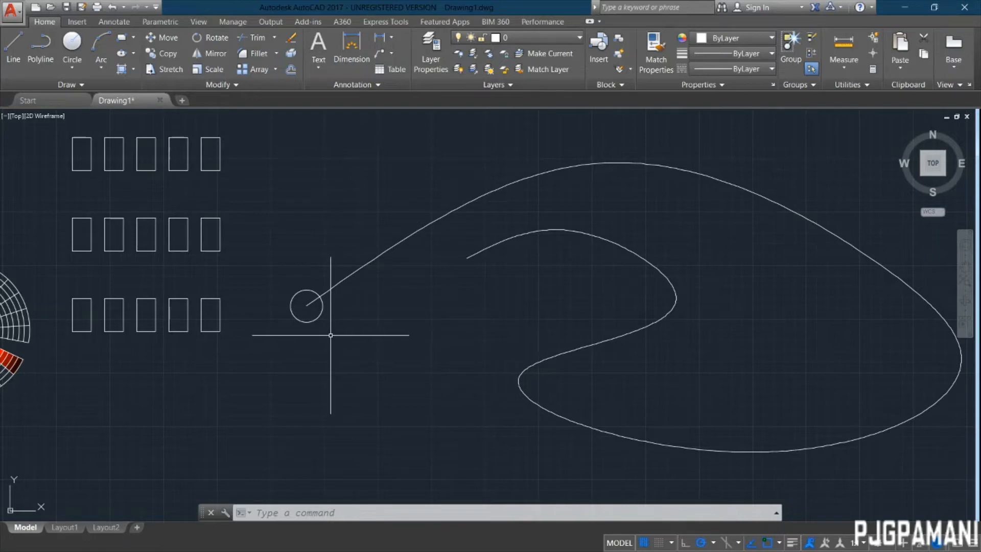
Create an associative path array of the circle along the whole spline, keeping the default spacing of 45.
scroll(309, 335, "up", 2)
scroll(309, 335, "down", 3)
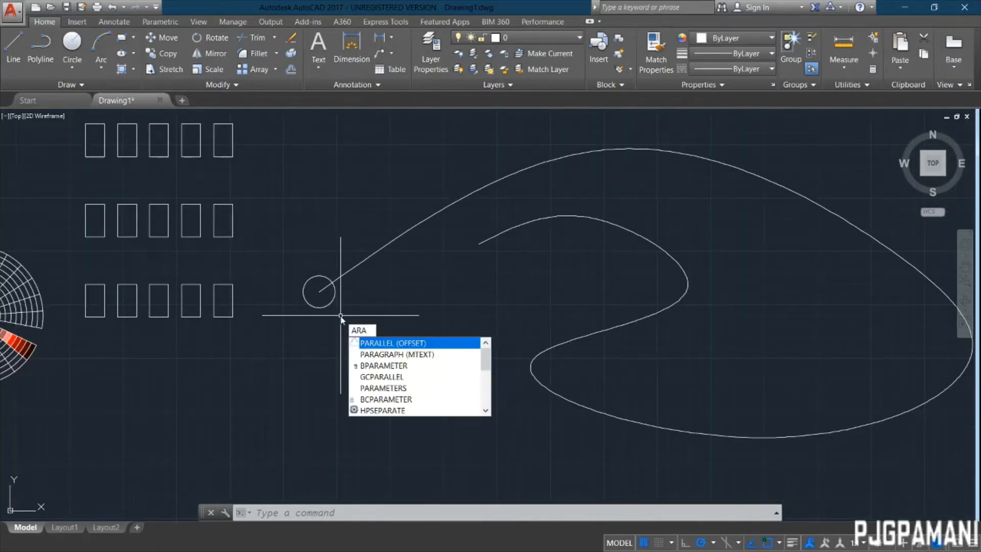
type("RAY")
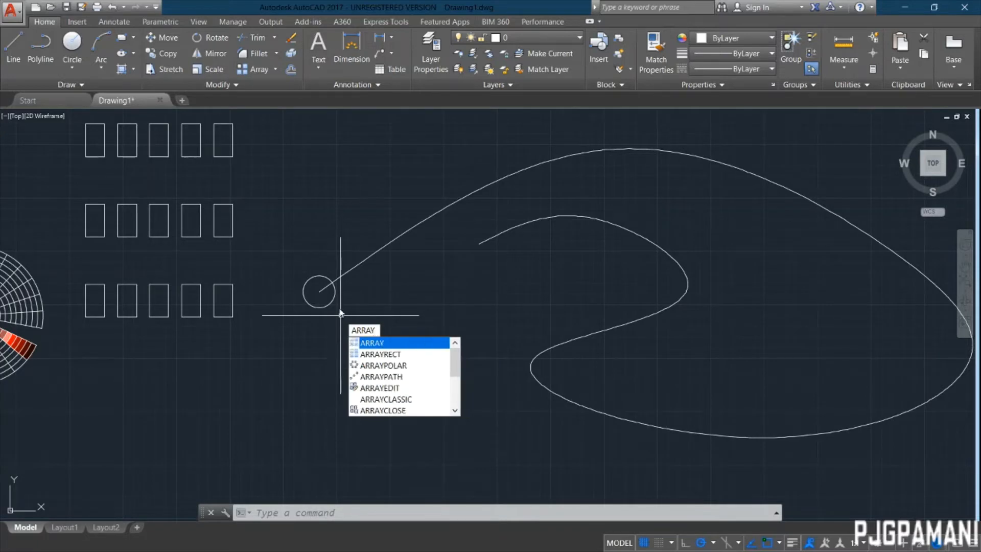
key("Return")
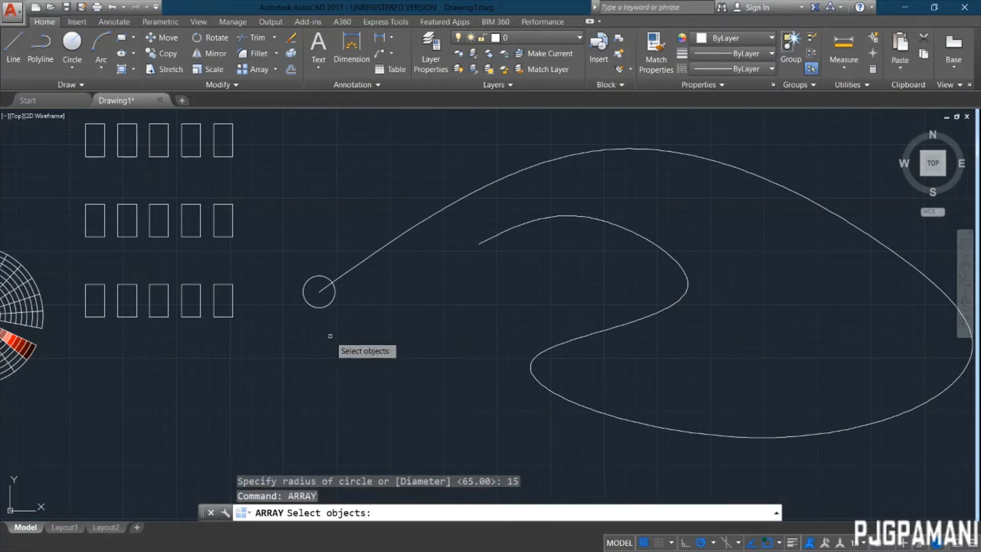
left_click(329, 300)
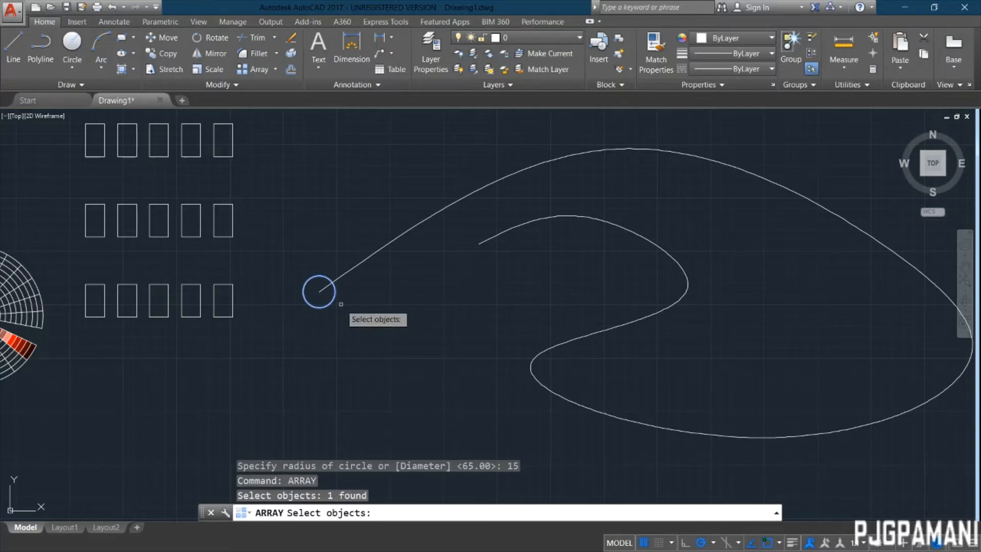
key("Return")
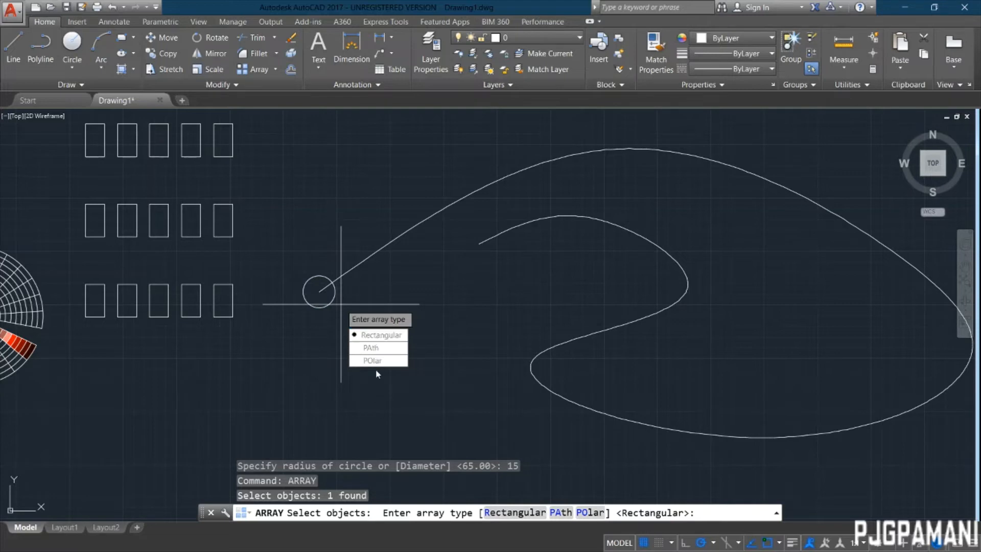
left_click(373, 348)
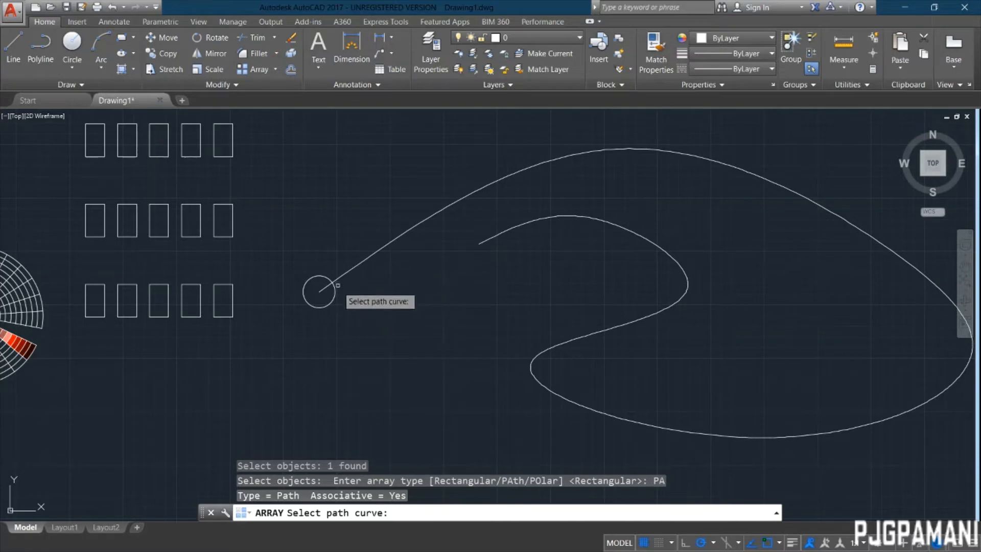
left_click(373, 254)
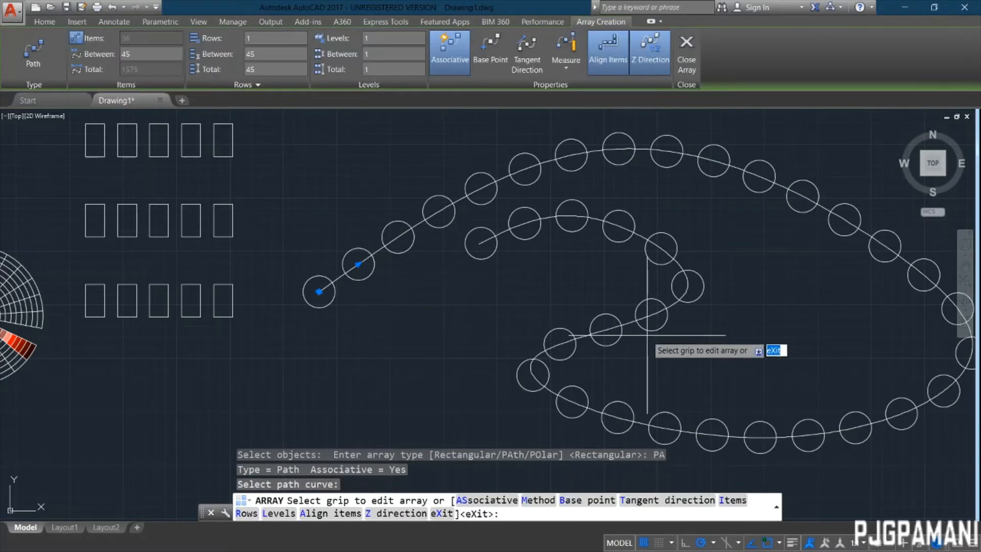
scroll(646, 336, "down", 4)
key("Return")
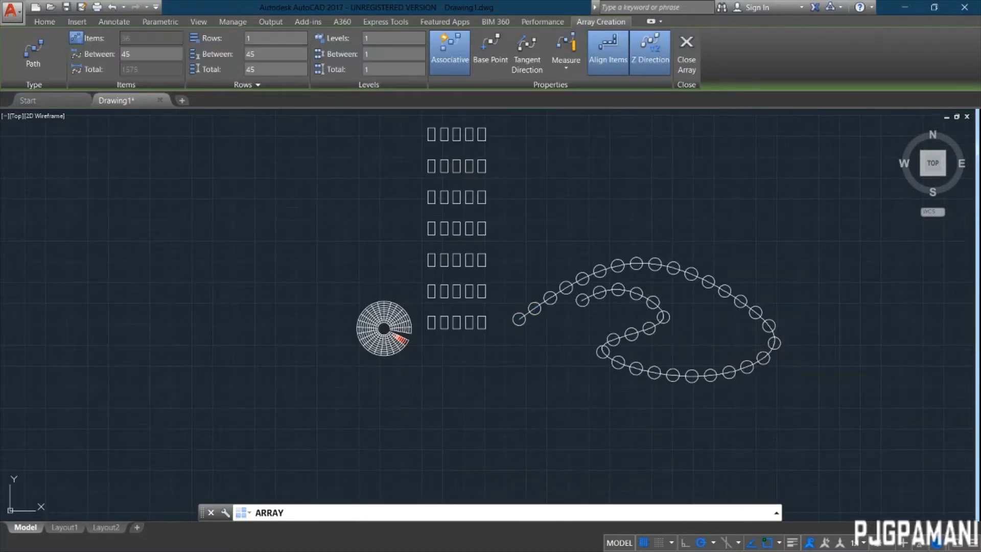
scroll(465, 286, "up", 2)
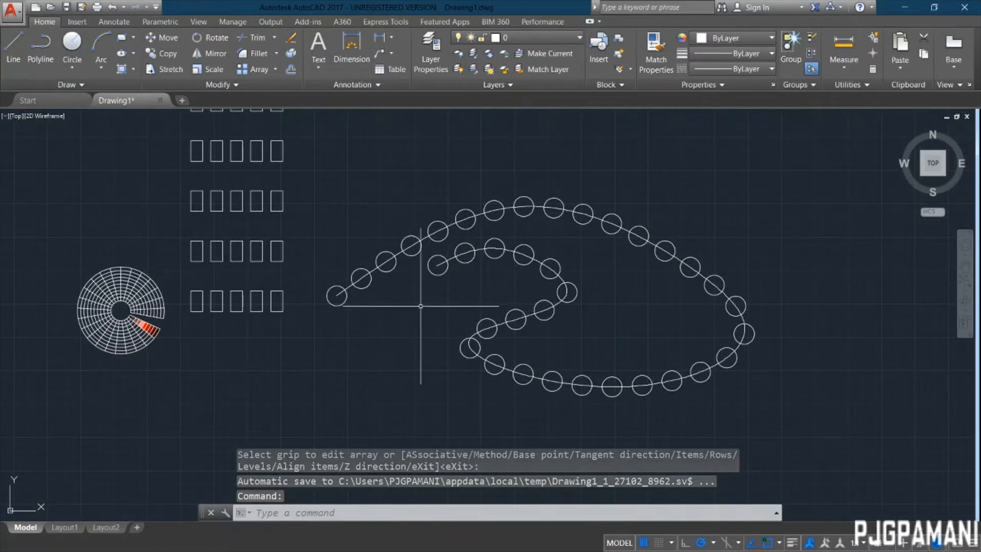
Select the circle path array for editing and set the spacing between its items to 50.
left_click(366, 287)
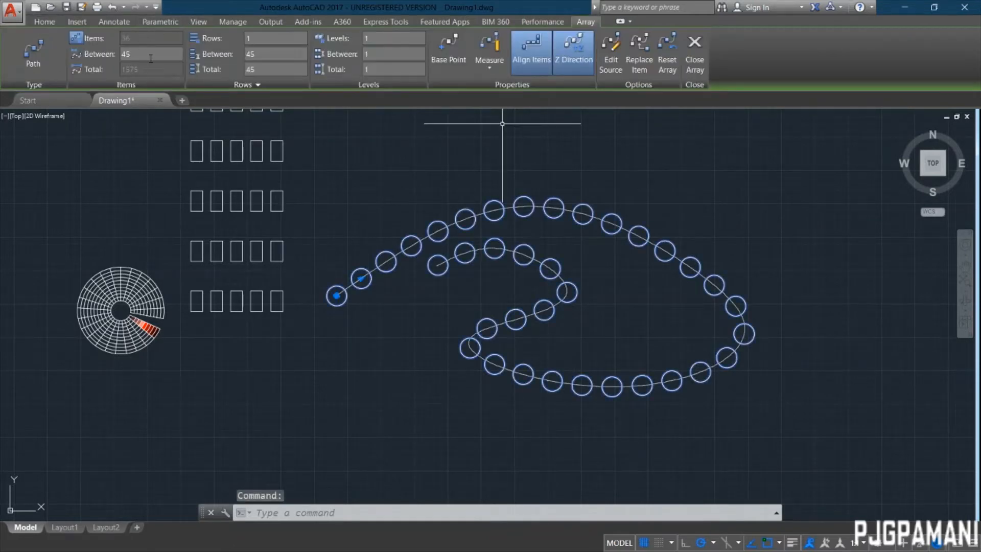
left_click(151, 60)
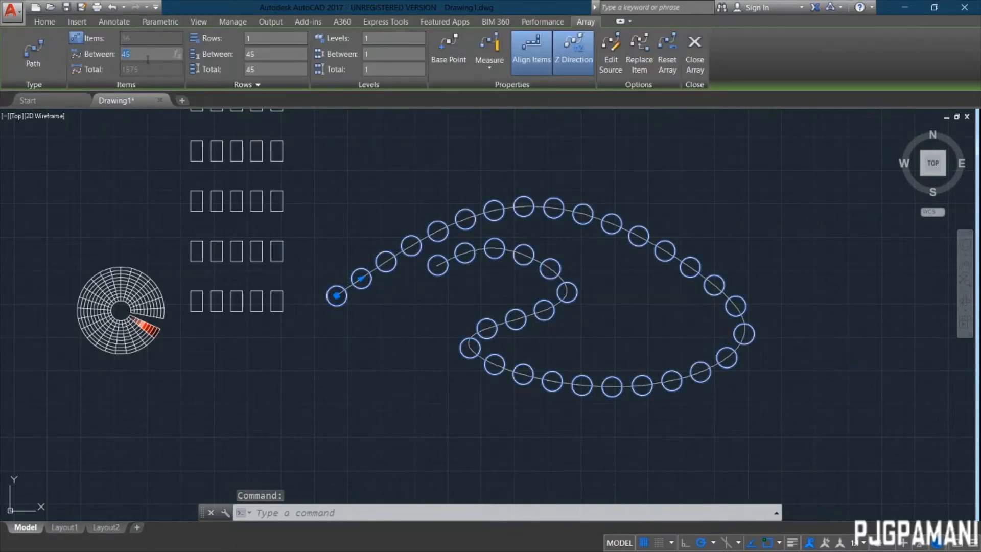
type("50")
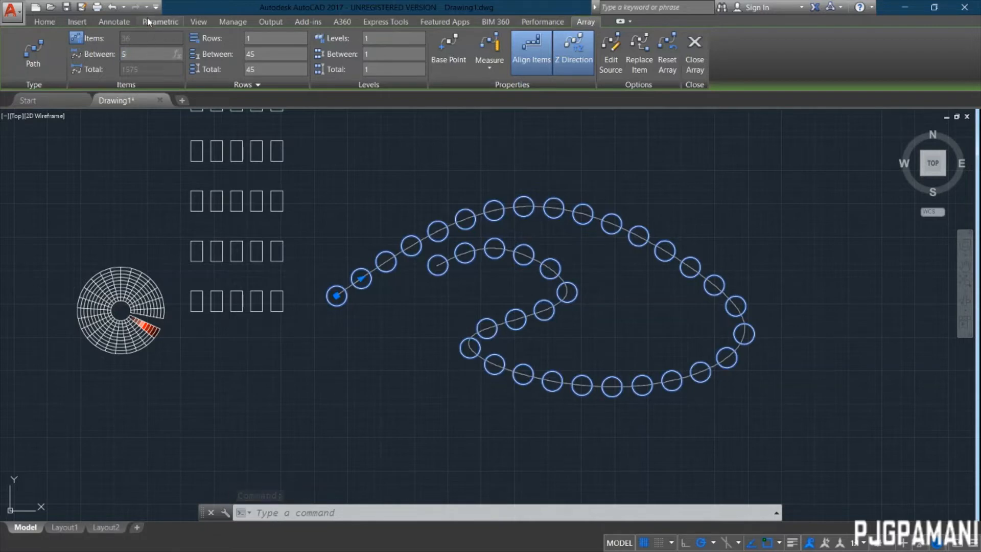
key("Return")
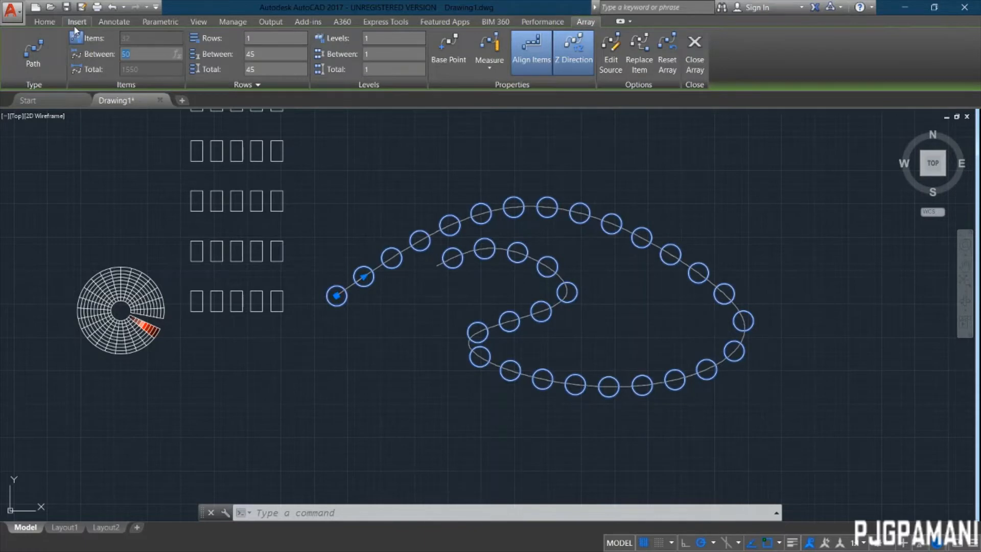
Set the circle array's item spacing to 15 and its row count to 6, and inspect the overlapping pattern.
key("Return")
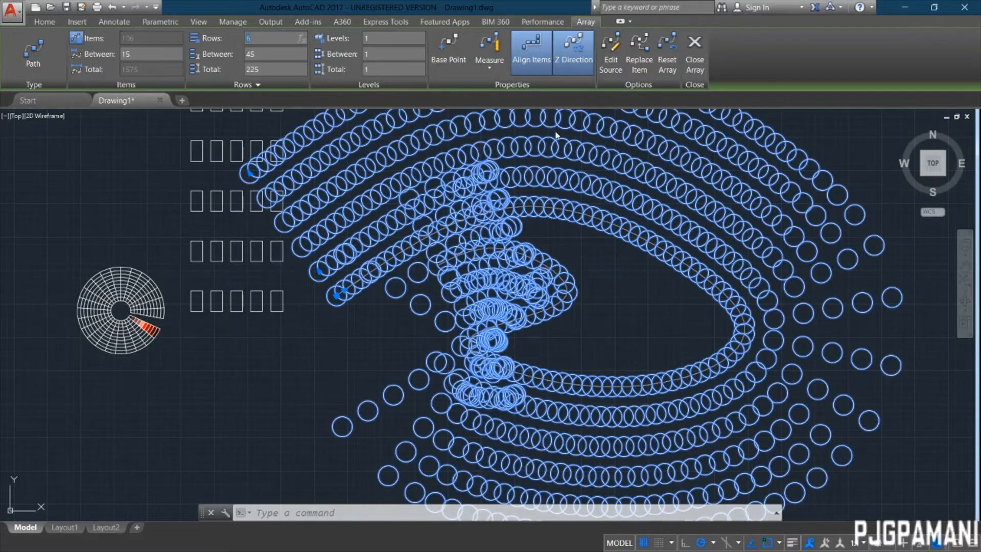
scroll(684, 290, "down", 3)
scroll(664, 286, "up", 3)
scroll(636, 231, "down", 2)
middle_click_drag(637, 230, 619, 307)
scroll(620, 327, "down", 2)
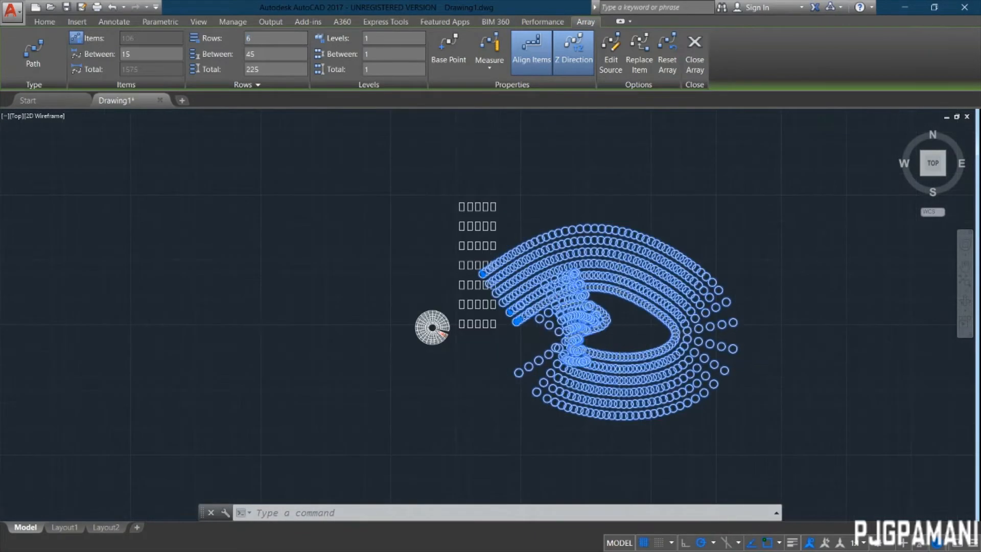
scroll(613, 334, "up", 4)
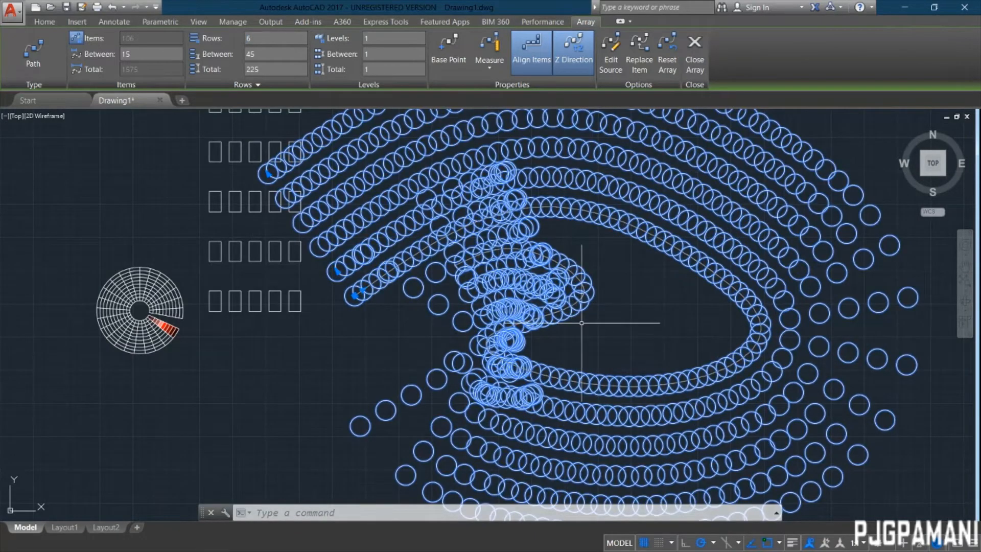
scroll(586, 325, "down", 2)
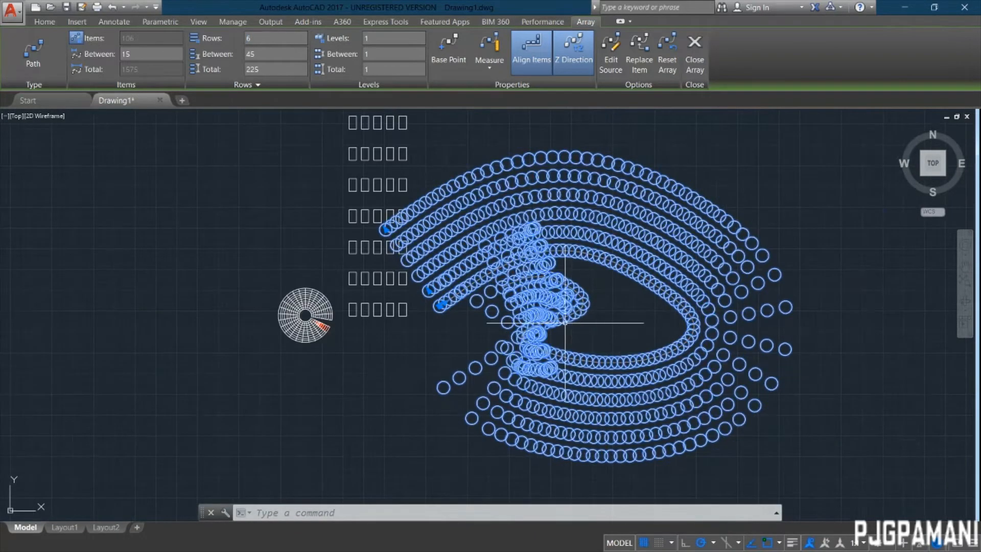
Try row counts of 5 and 12 on the circle path array and compare the patterns.
left_click(259, 36)
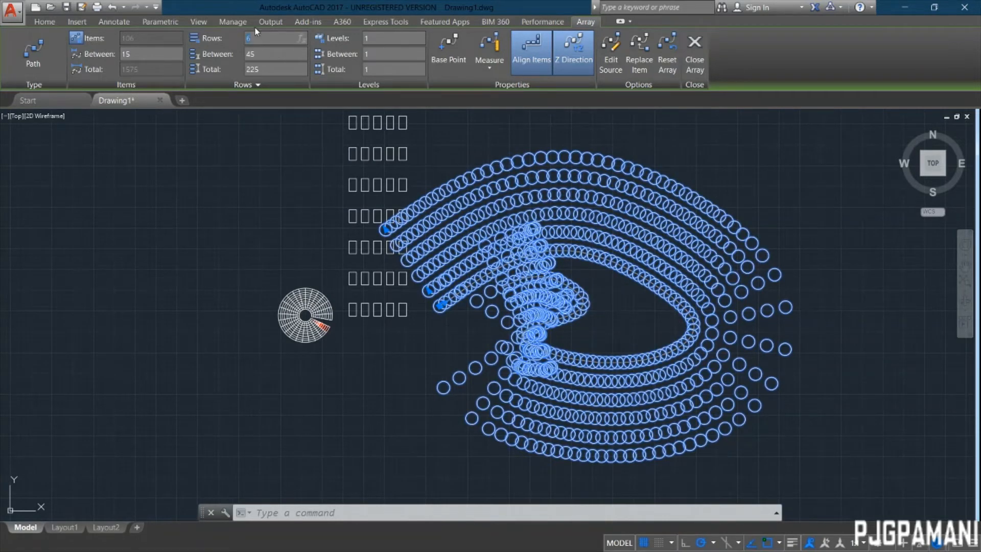
type("5")
key("Return")
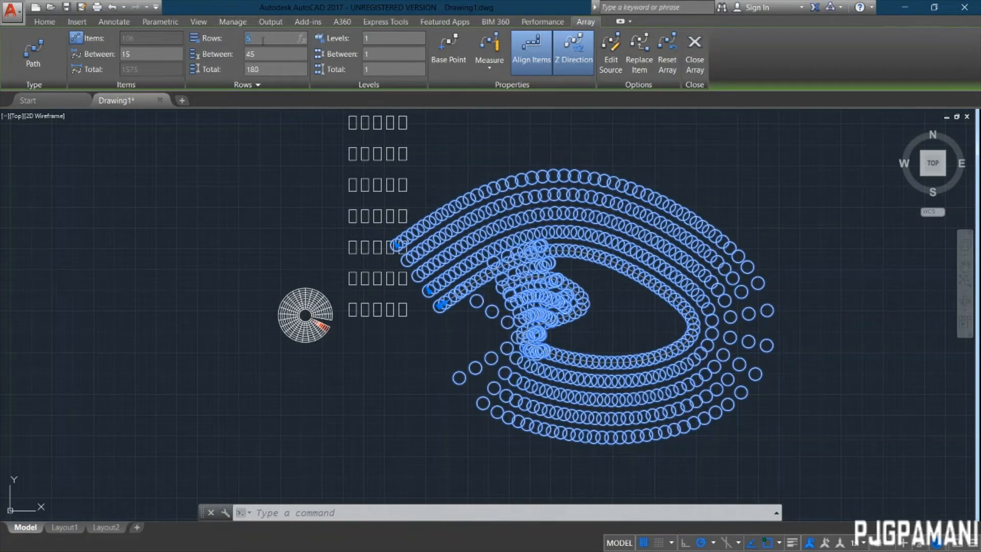
key("Return")
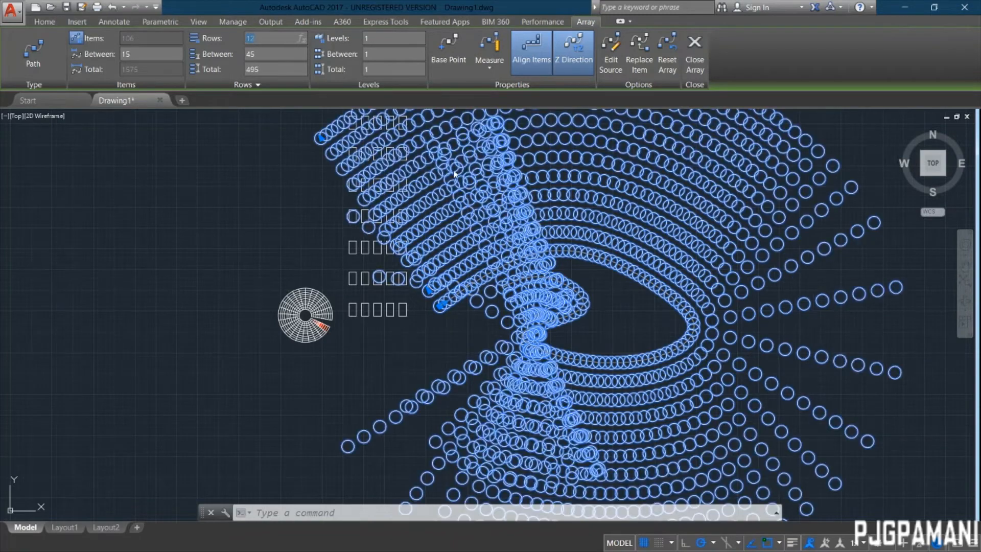
scroll(553, 279, "down", 2)
scroll(537, 283, "up", 3)
scroll(537, 283, "down", 3)
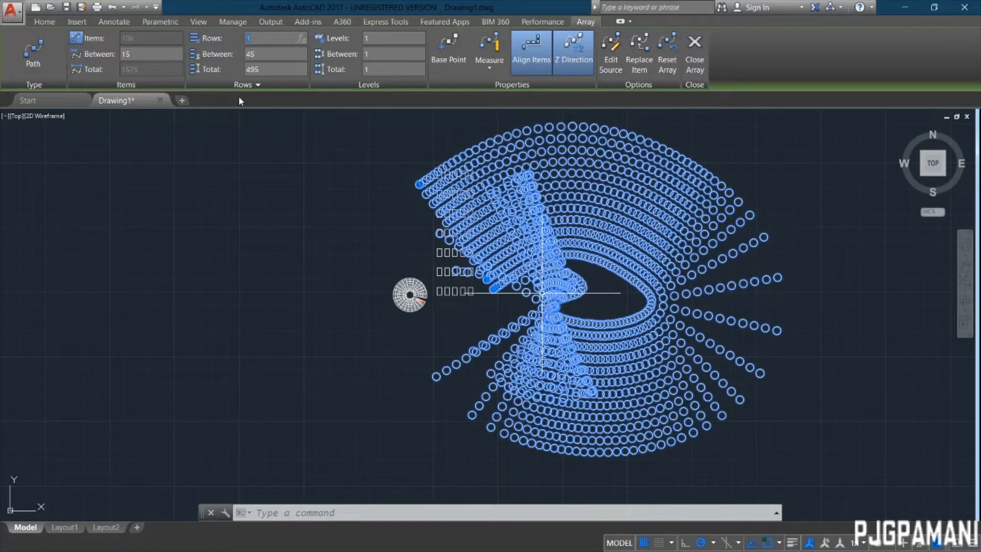
Set the circle path array's row count to 1 and finish editing the array.
key("Return")
left_click(307, 368)
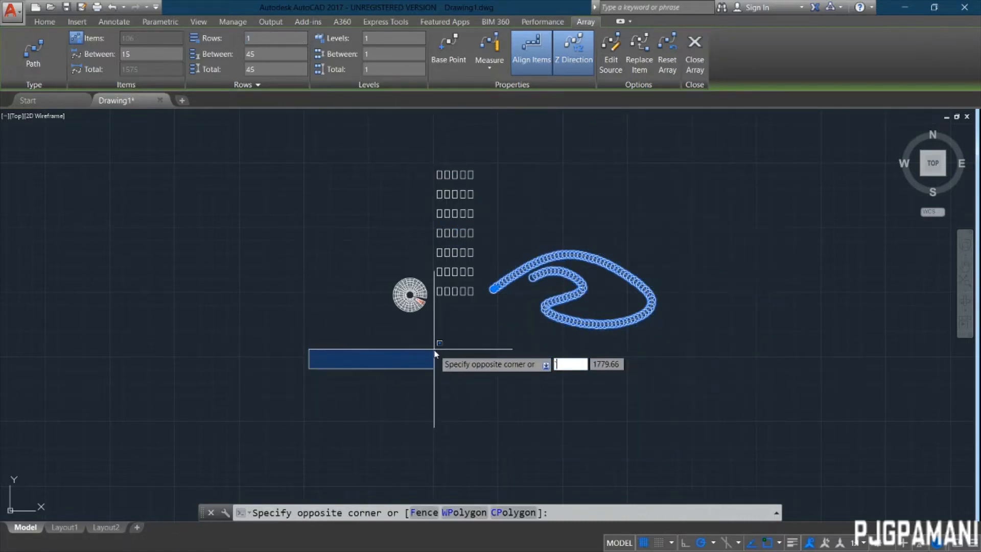
scroll(588, 335, "up", 2)
type("`")
key("Return")
scroll(263, 332, "up", 3)
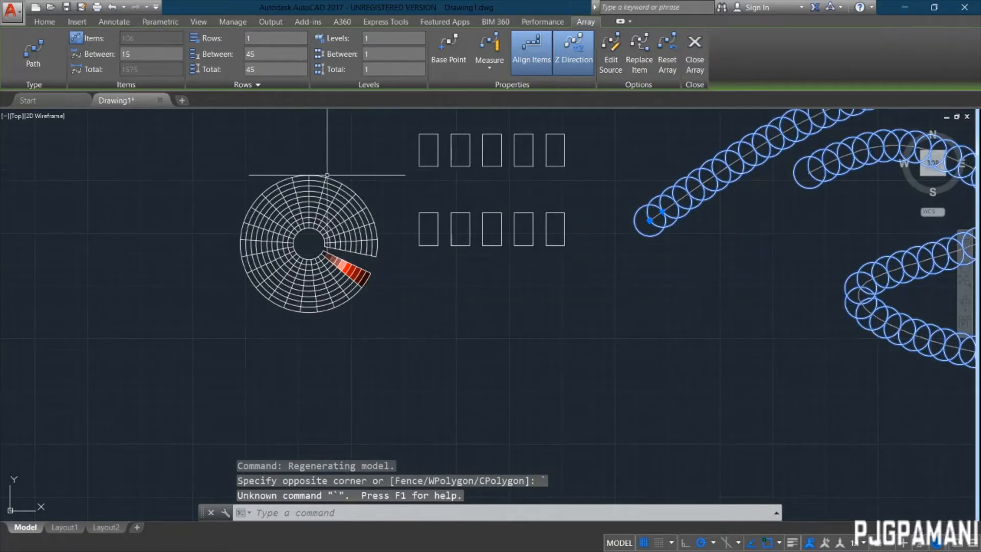
scroll(286, 196, "down", 3)
middle_click_drag(447, 222, 477, 339)
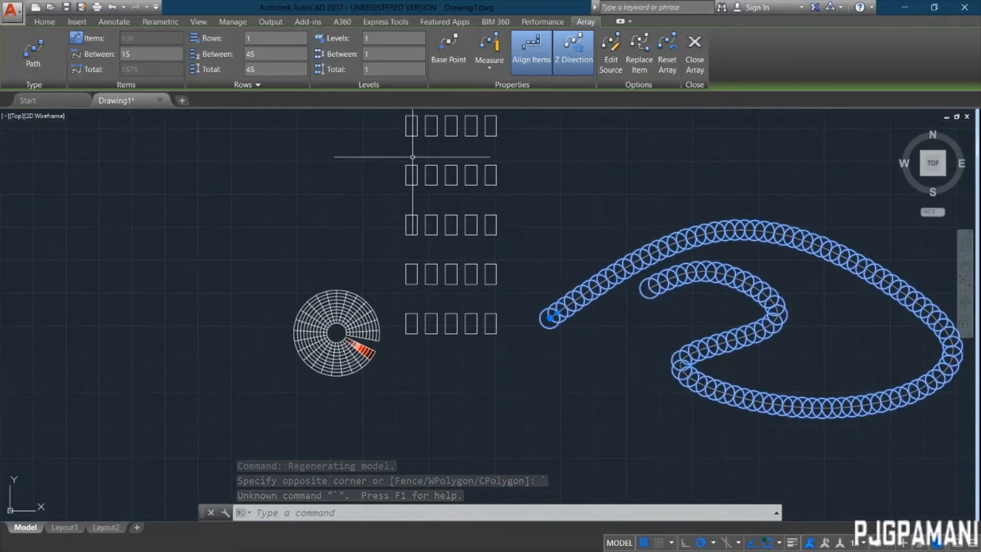
middle_click_drag(526, 394, 358, 351)
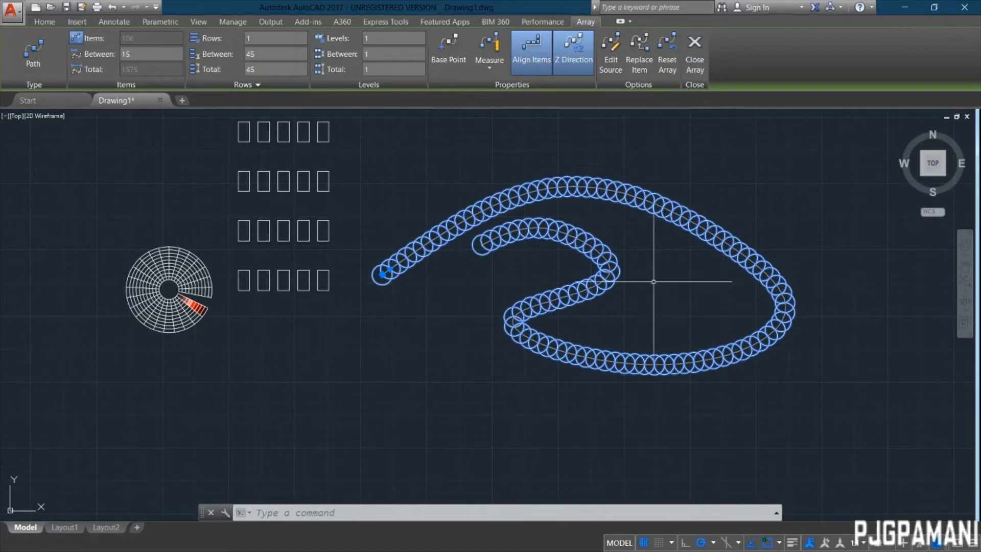
key("space")
key("Escape")
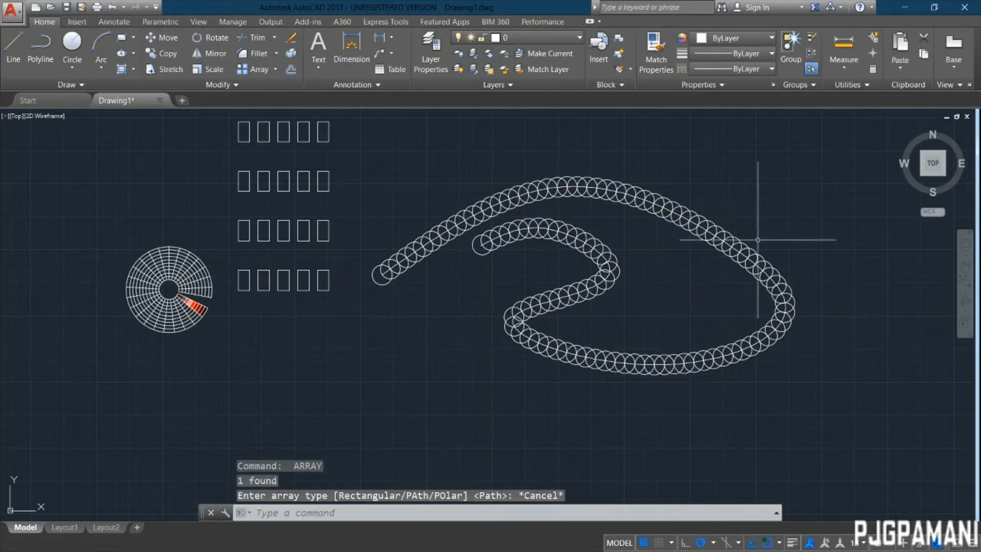
scroll(557, 349, "down", 2)
middle_click_drag(391, 382, 433, 433)
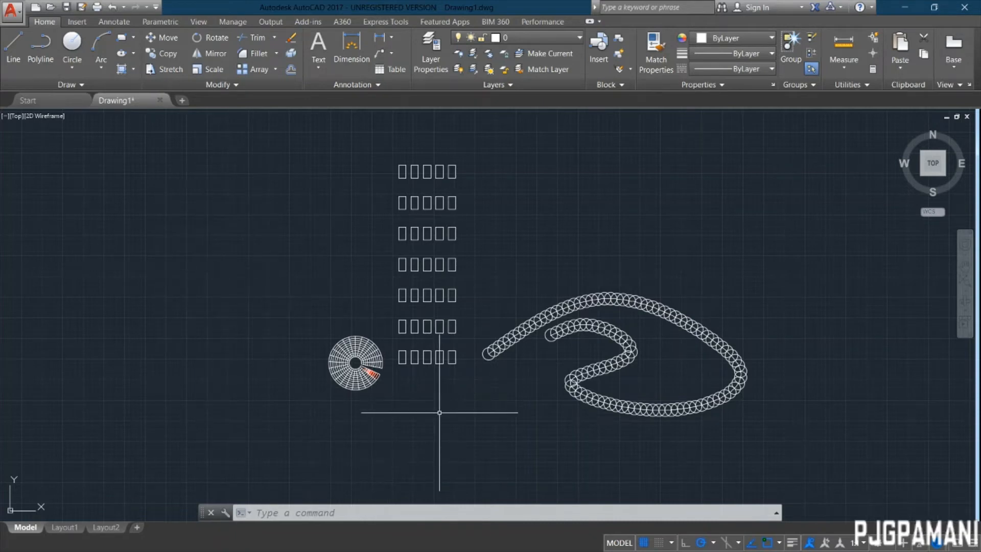
middle_click_drag(440, 416, 336, 343)
scroll(366, 368, "up", 2)
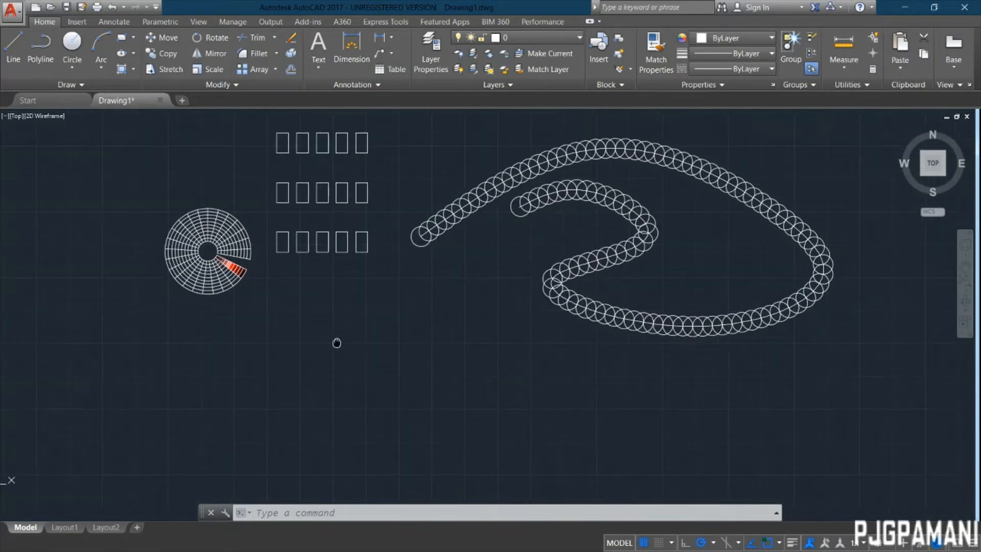
left_click(113, 21)
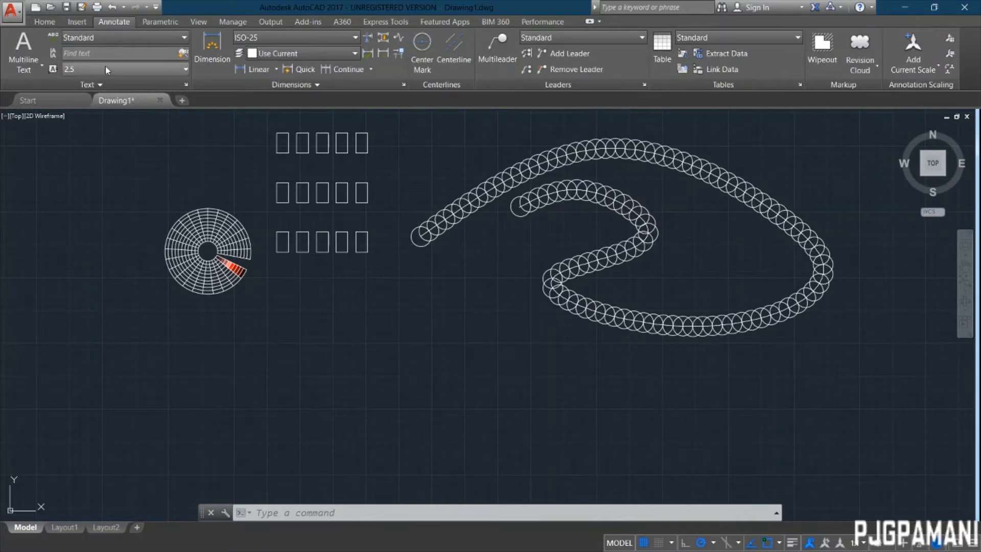
left_click(186, 84)
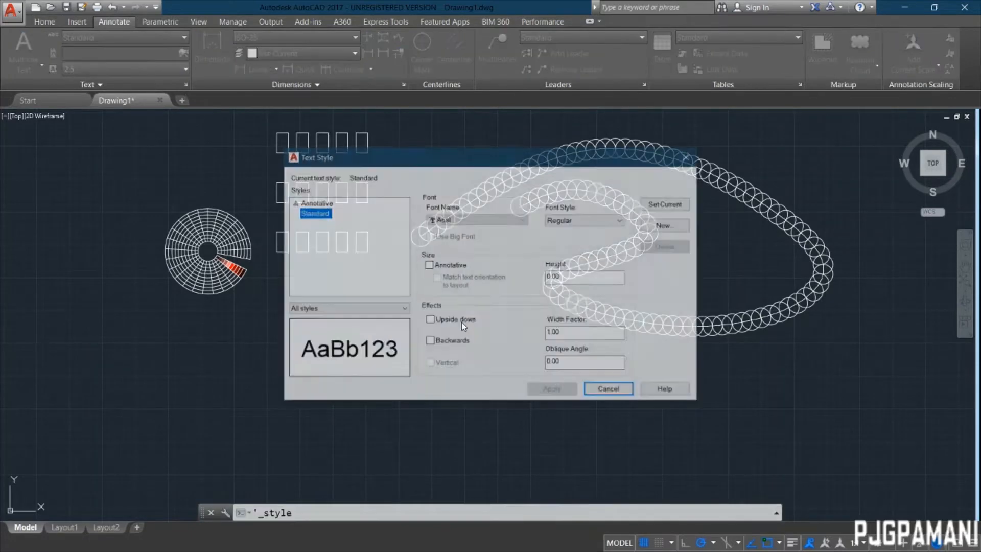
left_click(669, 225)
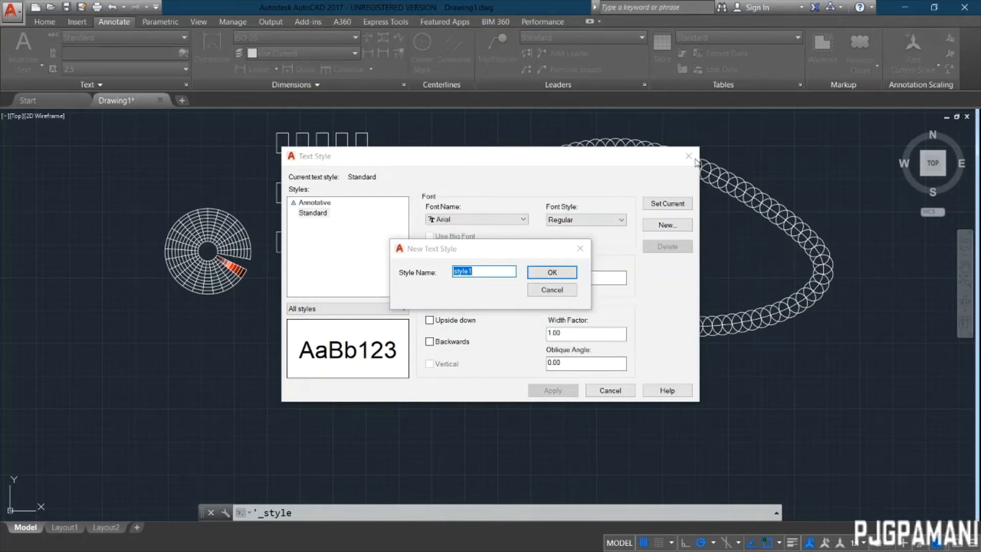
left_click(554, 289)
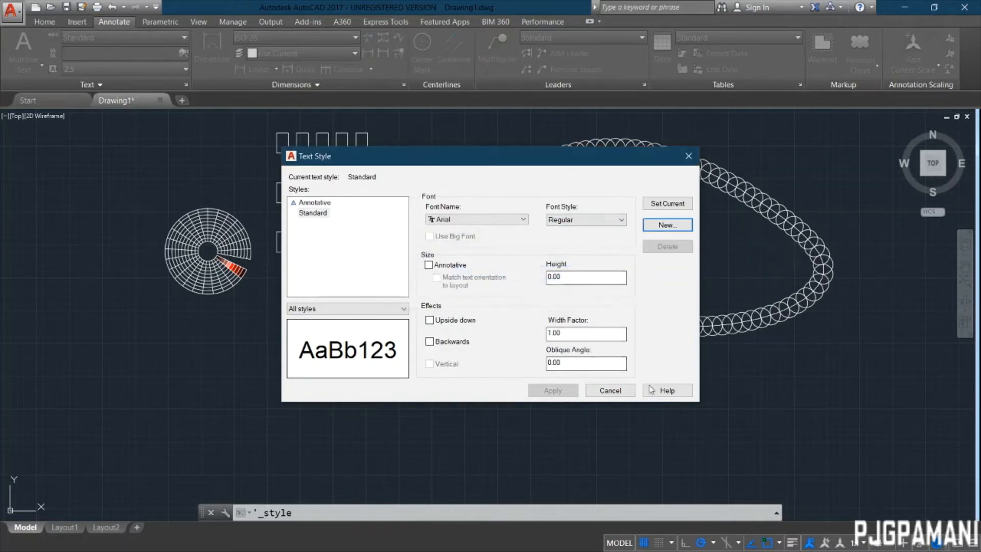
left_click(688, 156)
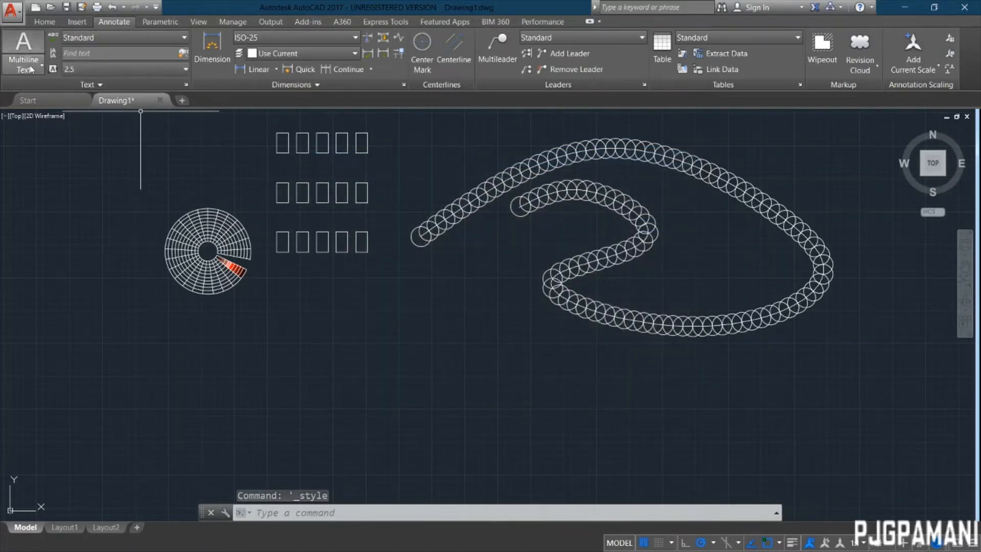
Create two new text styles named T1 and T2.
left_click(187, 86)
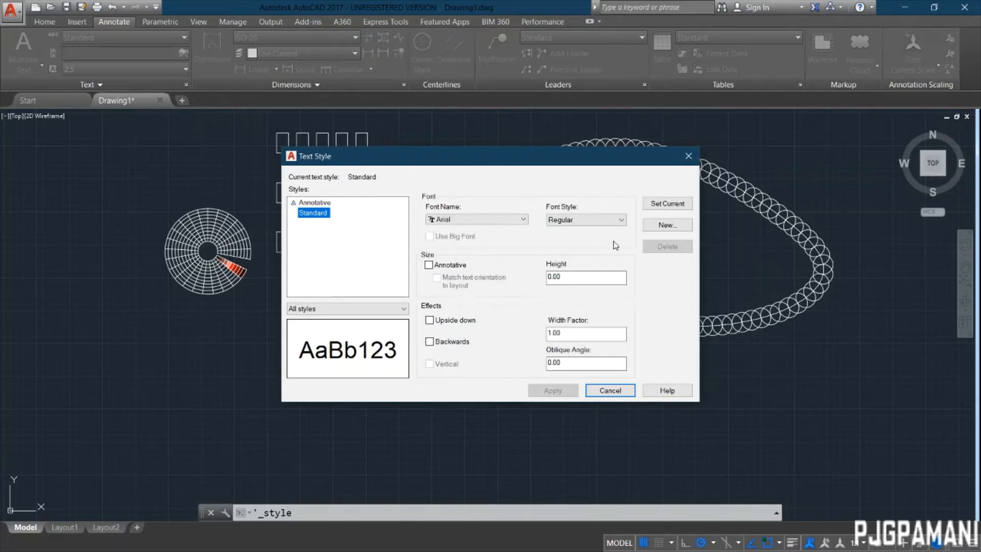
left_click(661, 224)
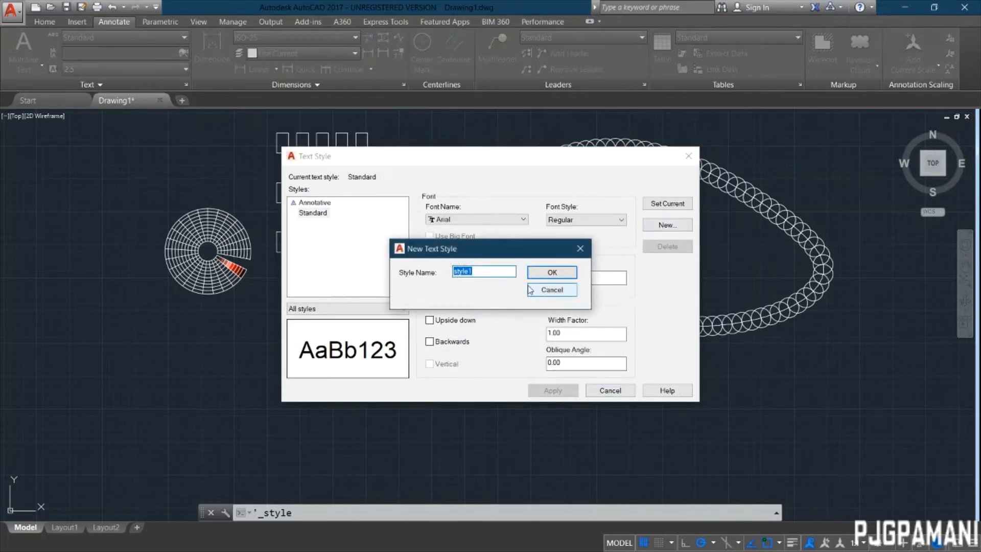
type("T1")
left_click(549, 273)
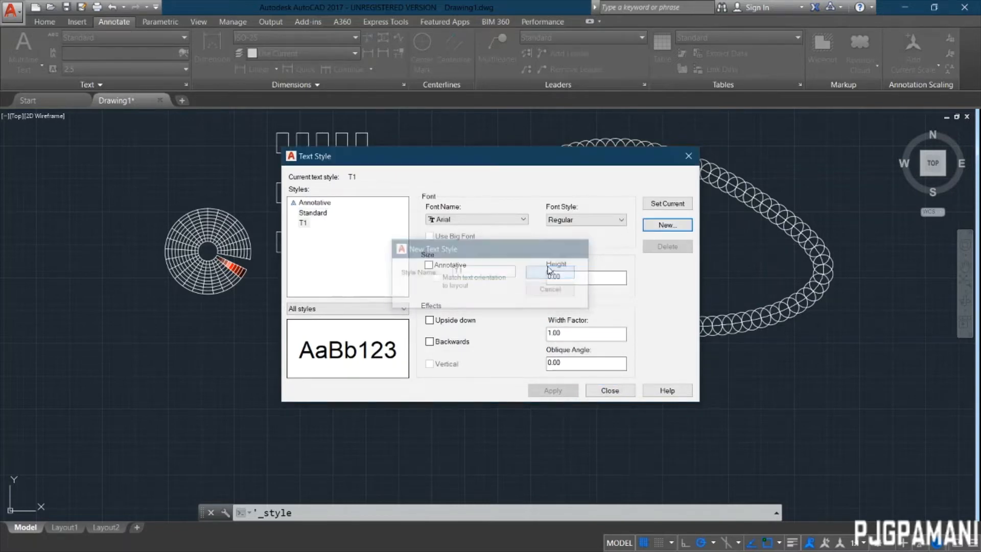
left_click(678, 225)
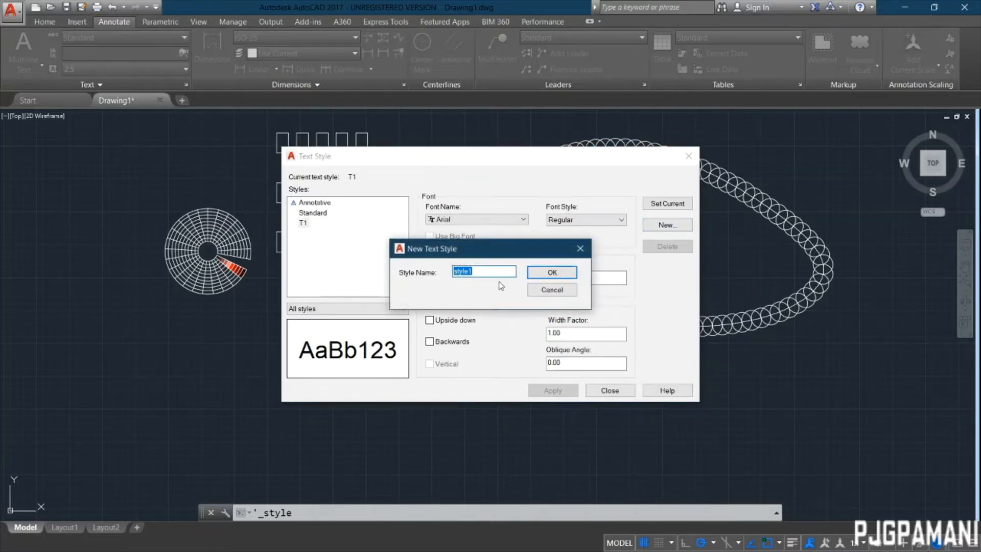
type("T2")
left_click(567, 275)
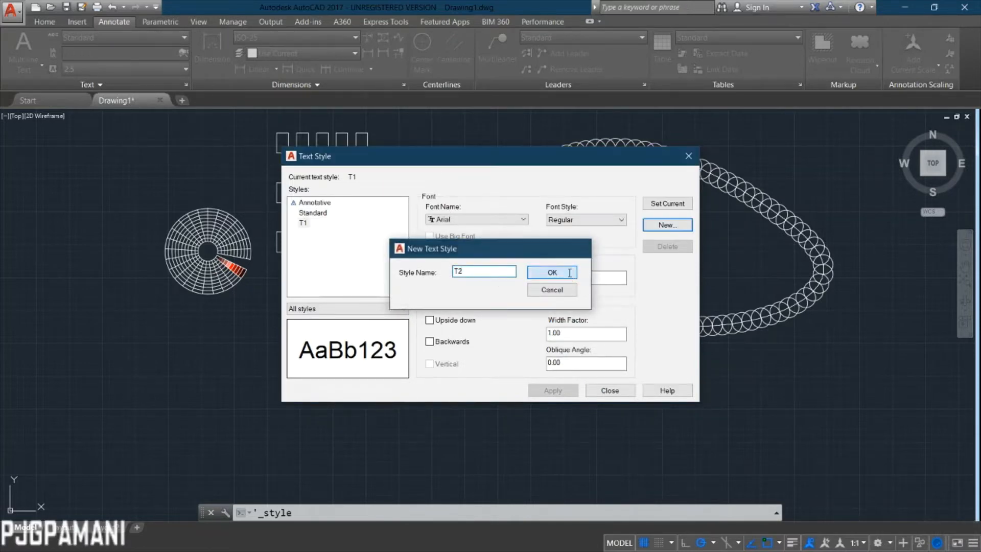
Change the font of text style T1 to Times New Roman.
left_click(338, 223)
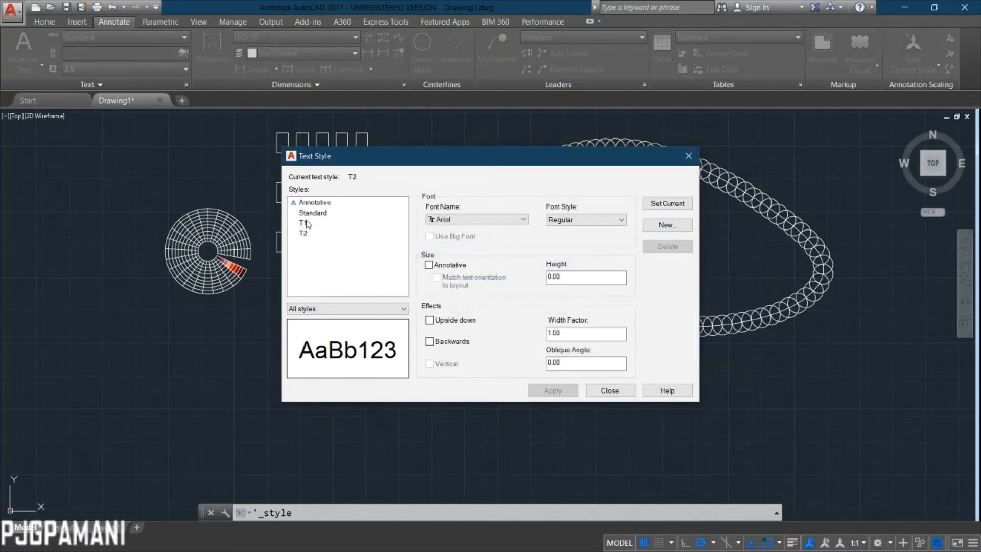
left_click(480, 224)
scroll(461, 317, "down", 9)
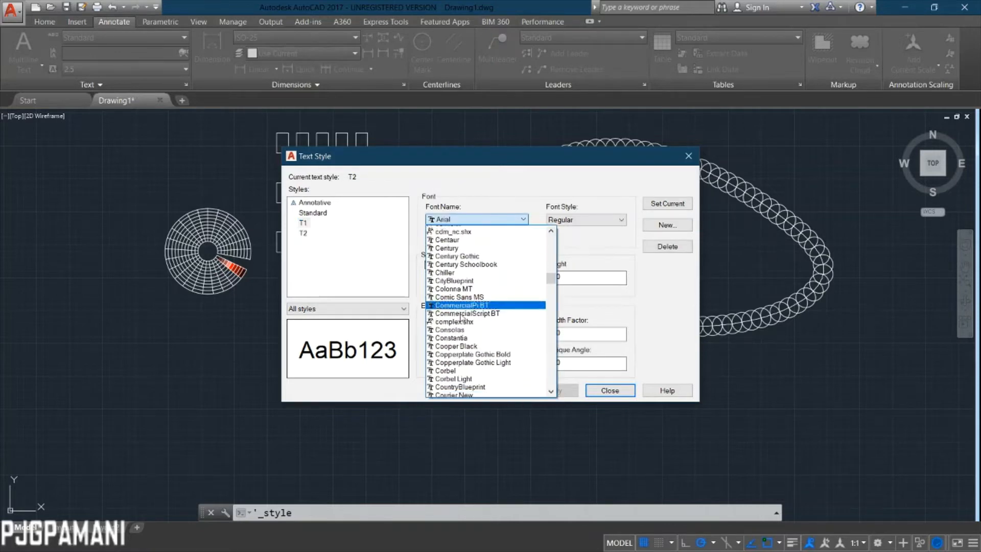
scroll(461, 317, "down", 15)
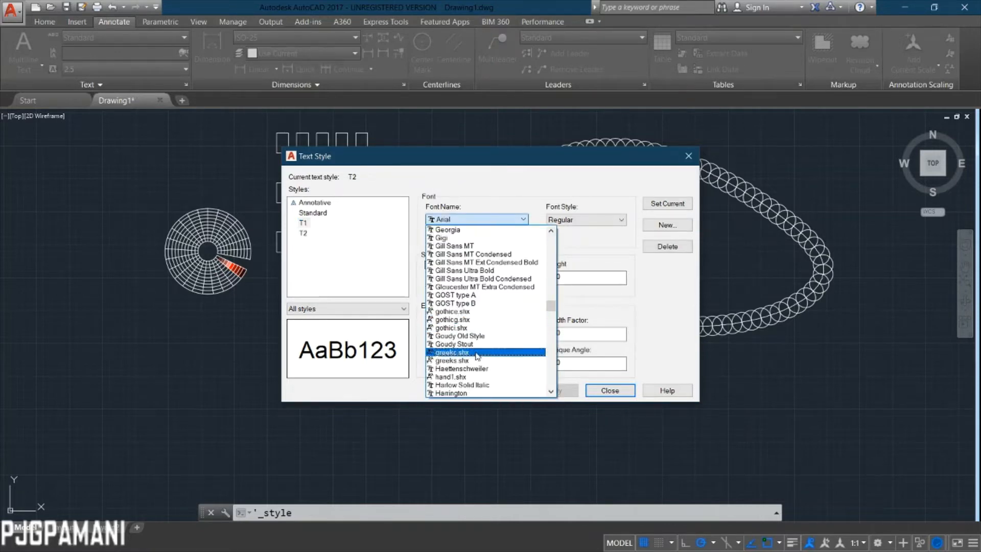
scroll(476, 356, "down", 15)
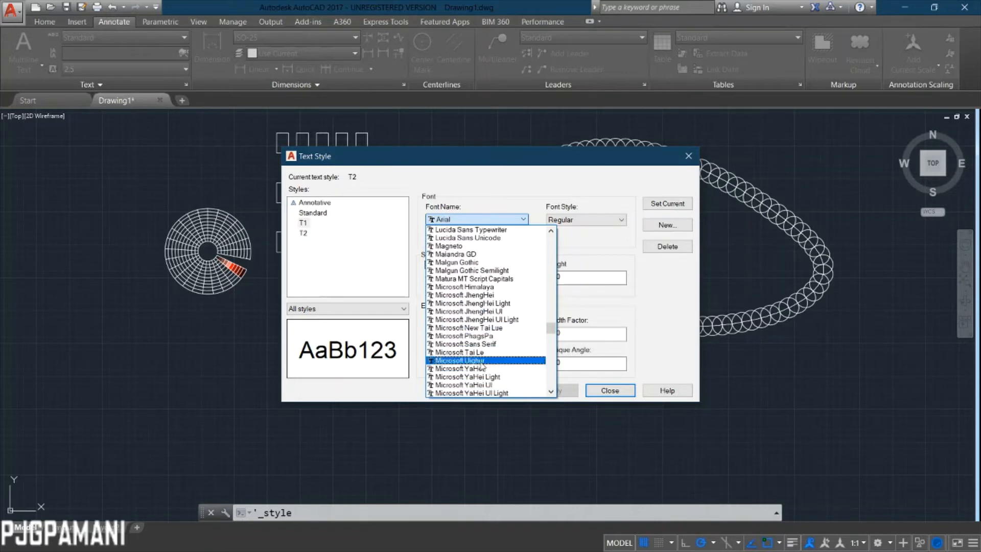
scroll(482, 364, "down", 12)
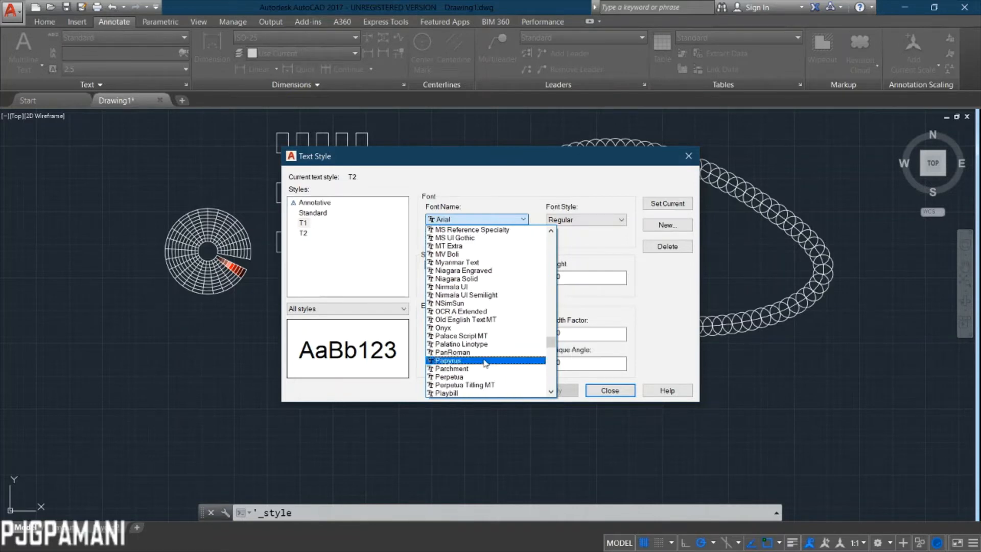
scroll(484, 363, "down", 15)
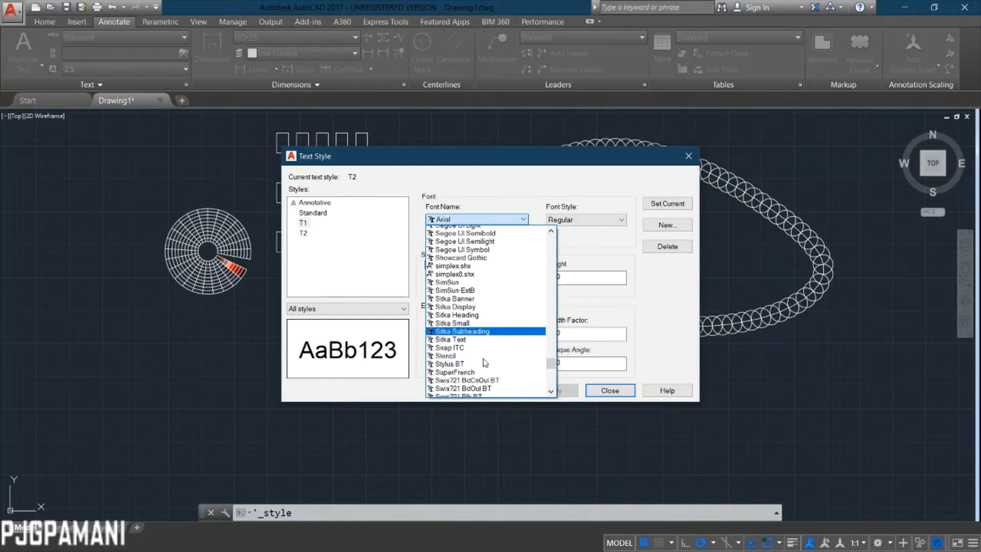
scroll(484, 363, "down", 15)
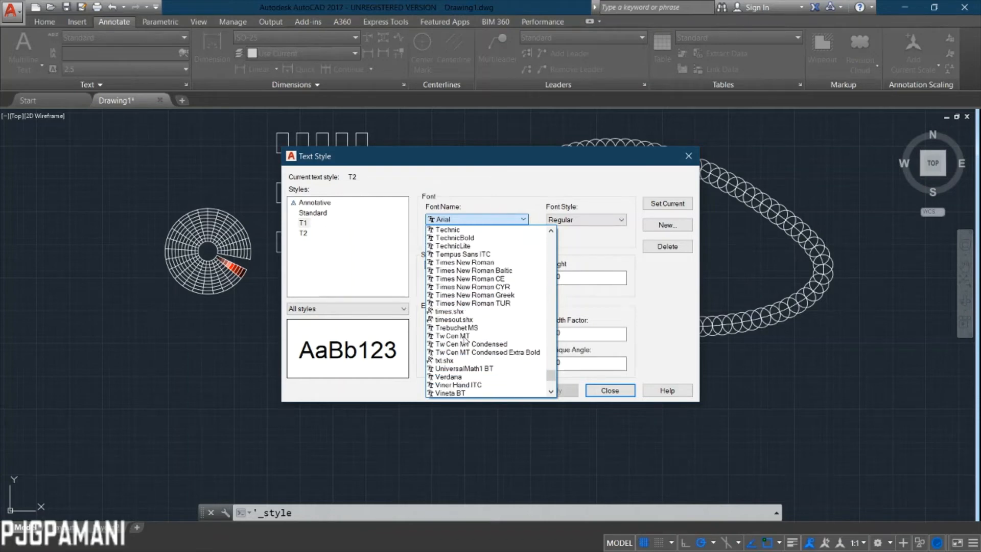
left_click(468, 262)
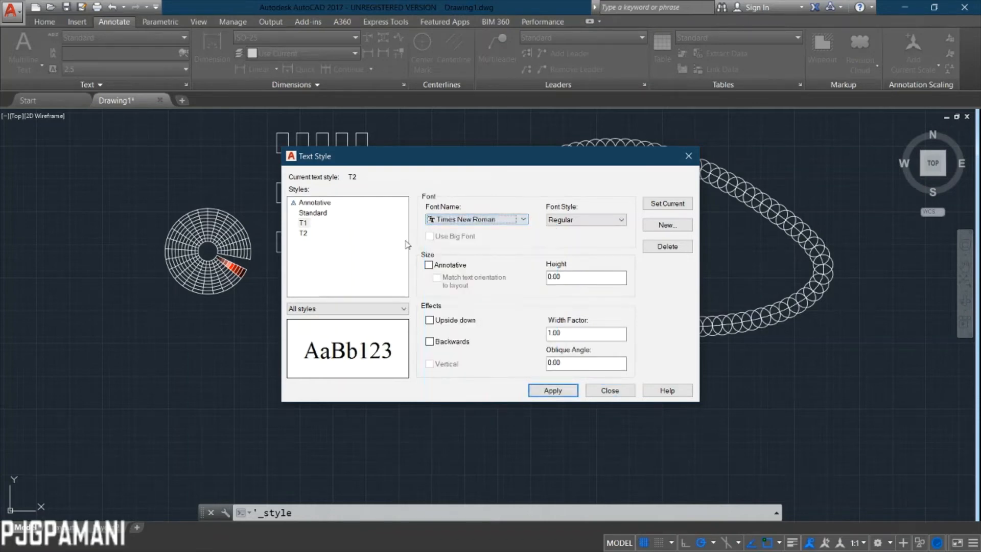
Choose the Regular font style for text style T1, set its height to 3, and apply the settings.
left_click(593, 219)
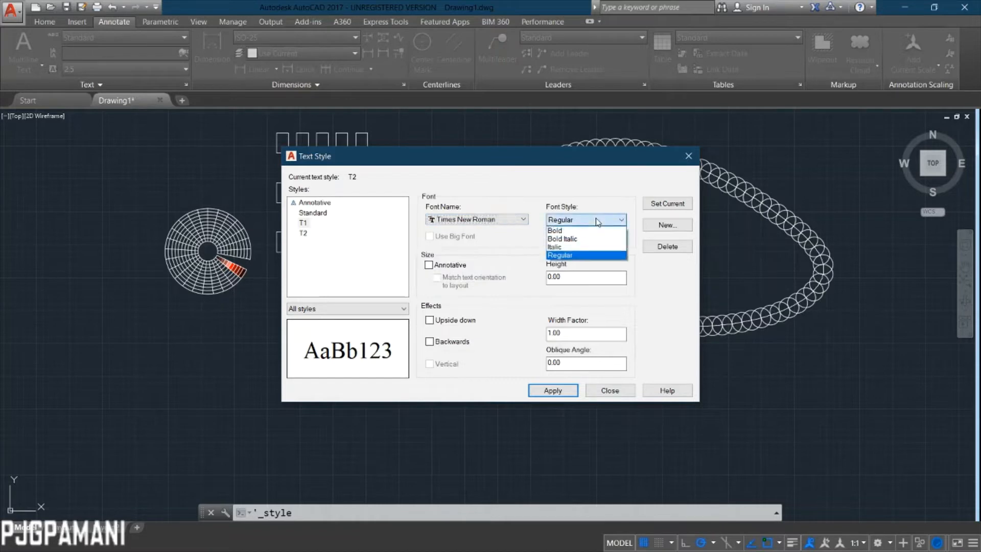
left_click(579, 254)
left_click_drag(595, 278, 516, 279)
key("Return")
type("3")
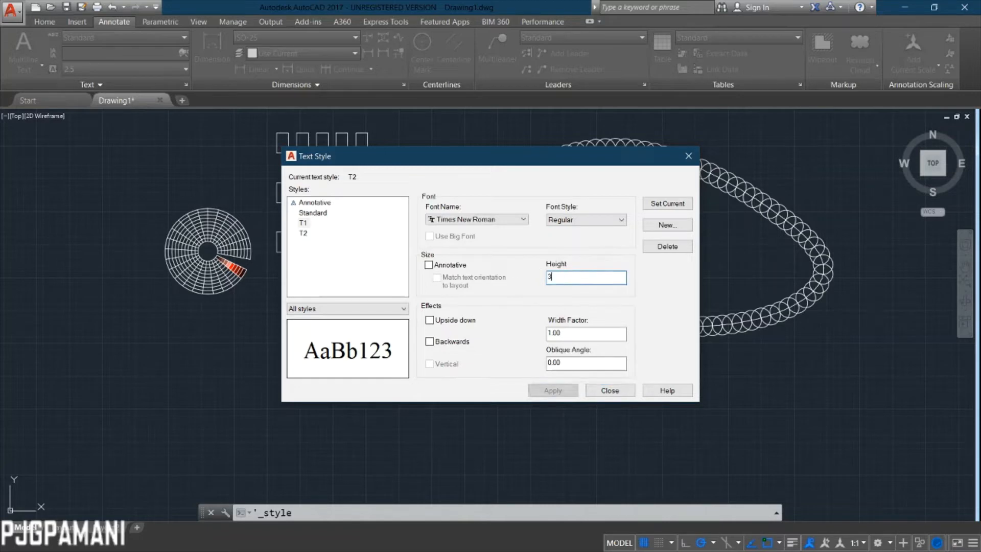
key("Return")
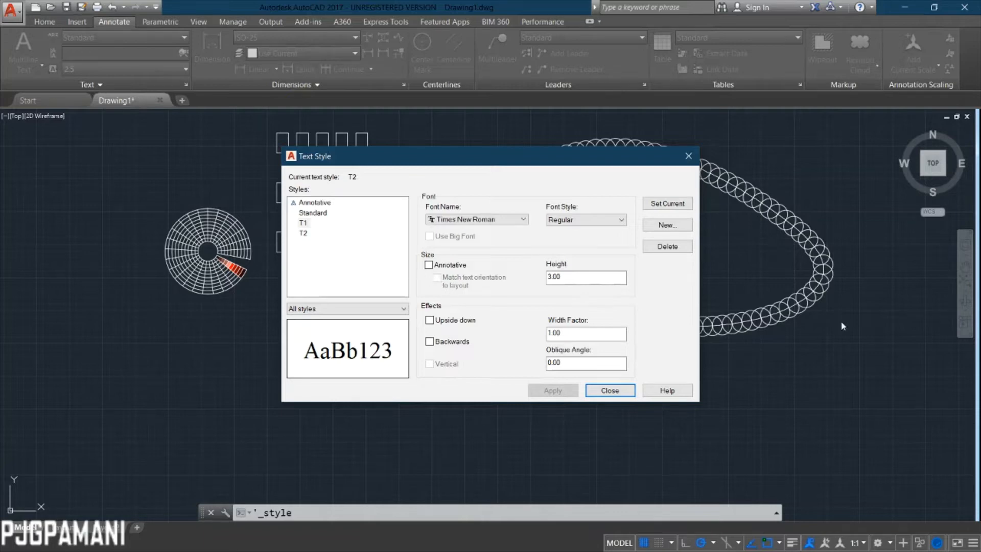
Select text style T2 for editing.
left_click(304, 233)
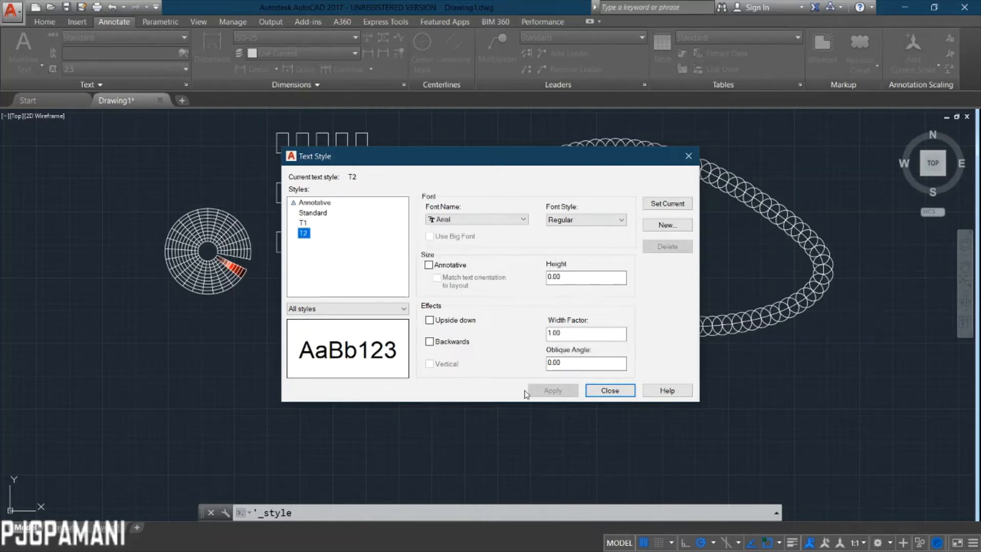
Set the T2 text style's height to 5 and make T1 the current text style.
left_click(584, 281)
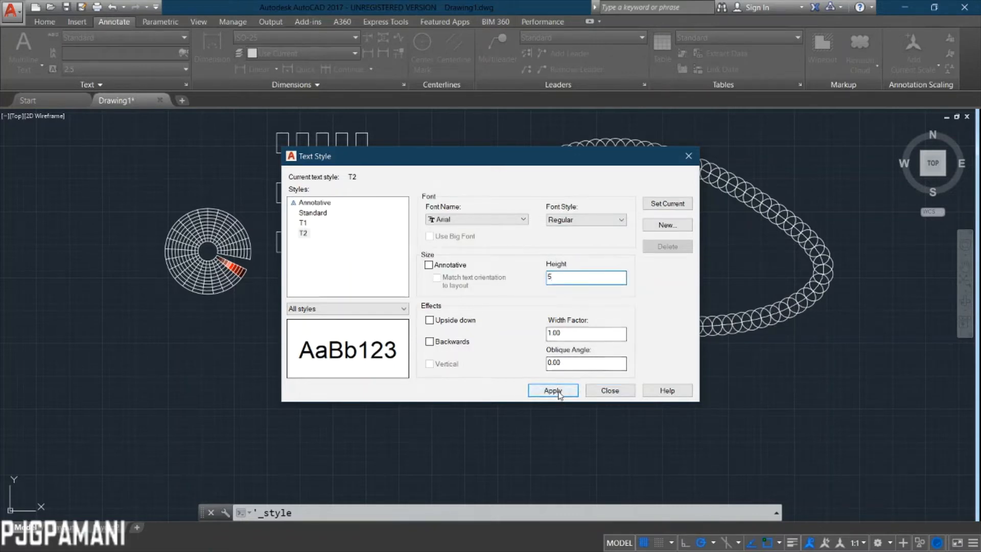
left_click(558, 392)
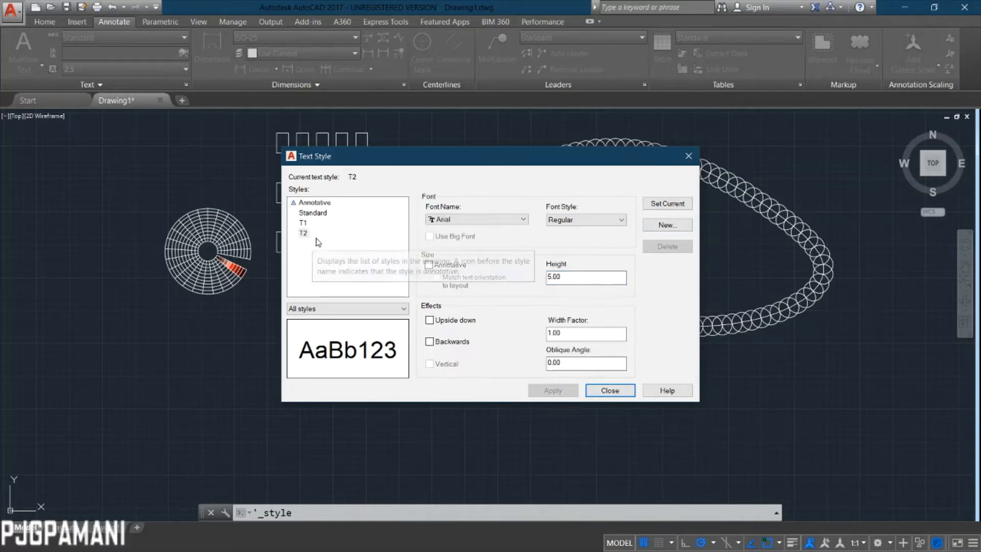
left_click(303, 223)
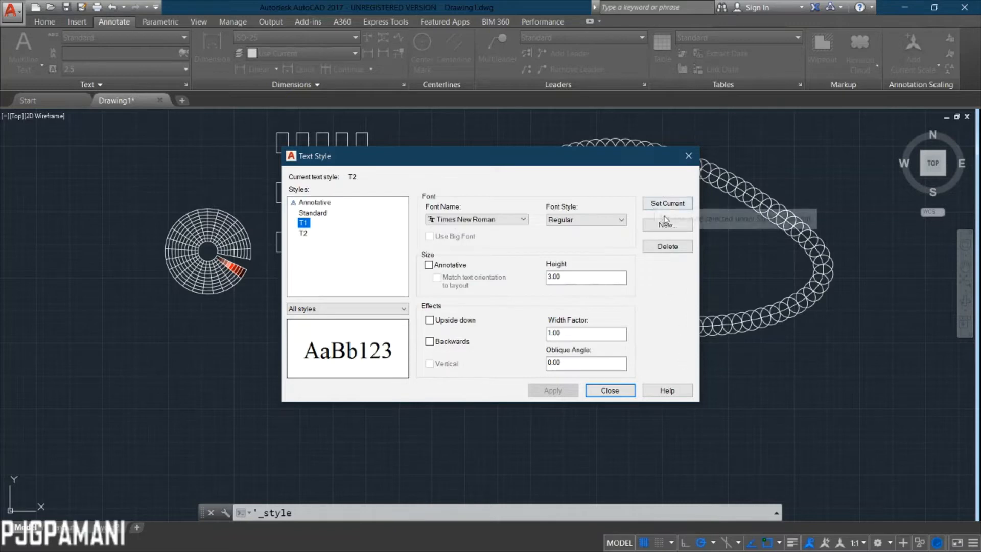
left_click(680, 205)
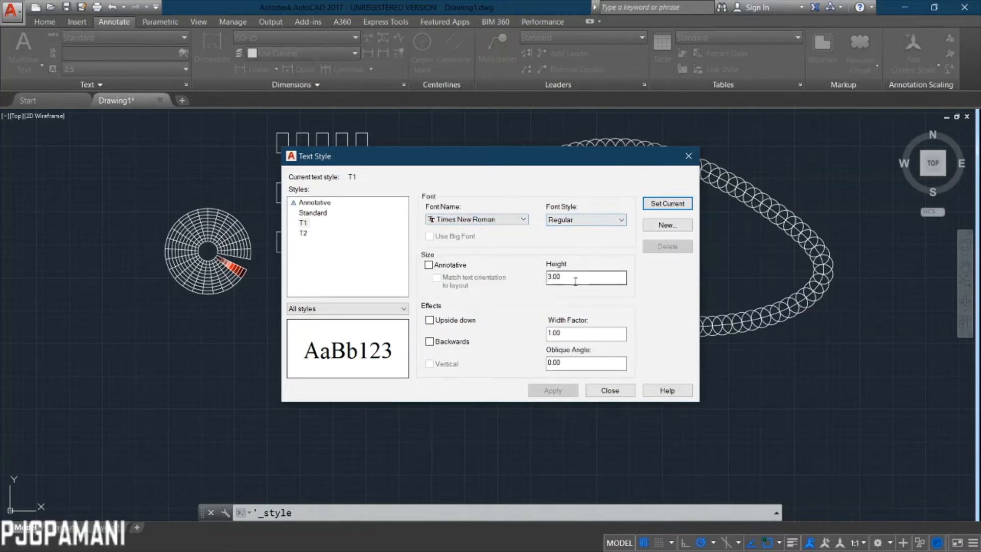
Change the T2 text style's font to Cambria with Bold font style, and make T2 the current style.
left_click(304, 234)
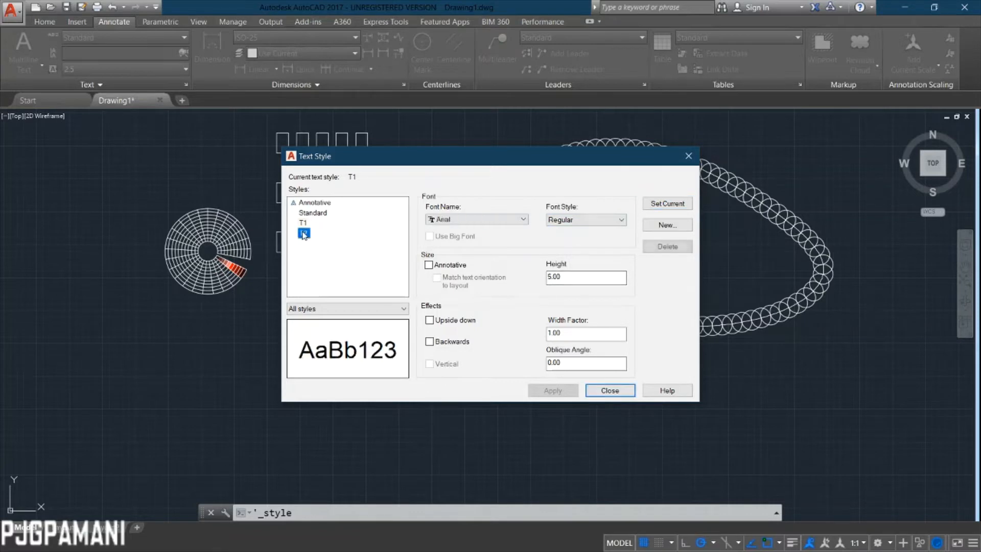
left_click(522, 219)
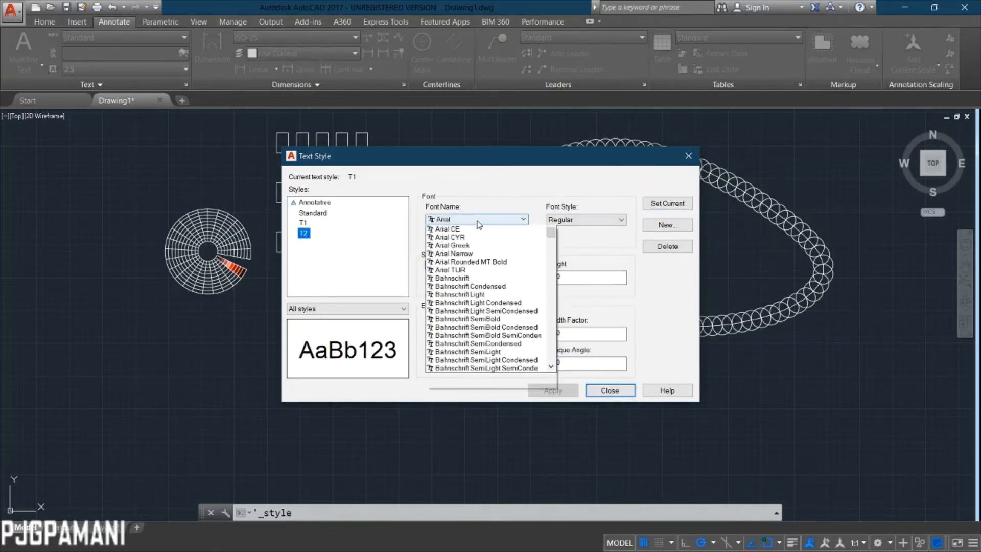
scroll(495, 365, "down", 1)
scroll(495, 364, "down", 15)
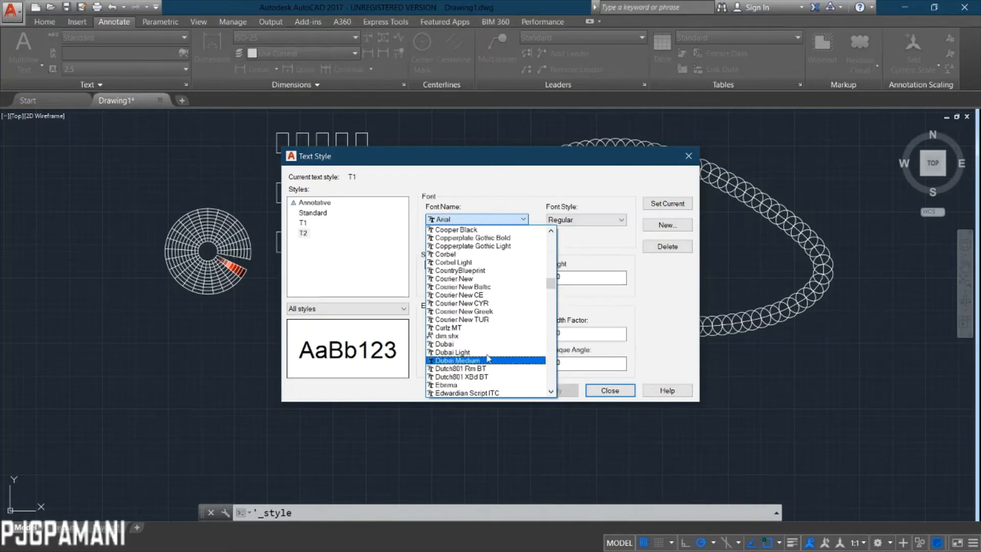
scroll(451, 346, "up", 9)
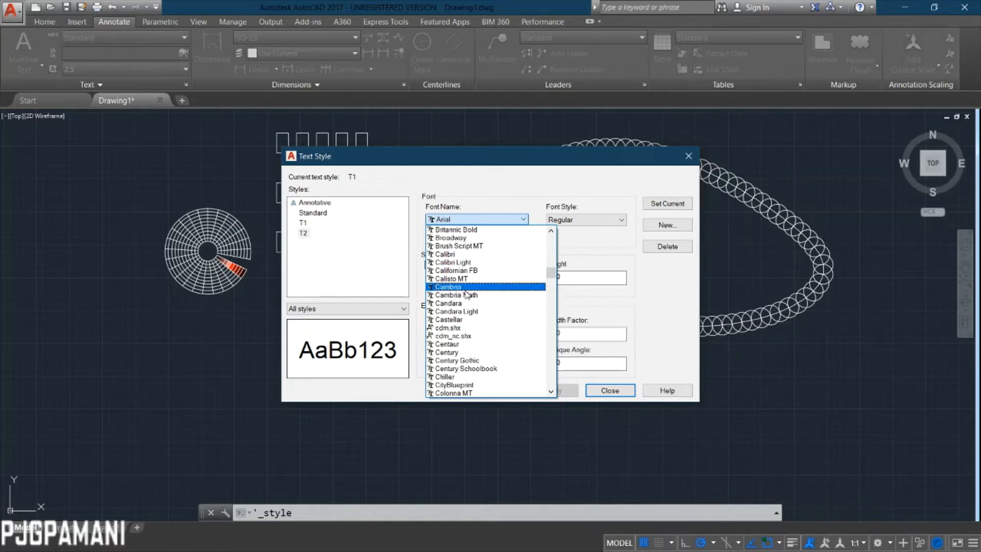
left_click(465, 289)
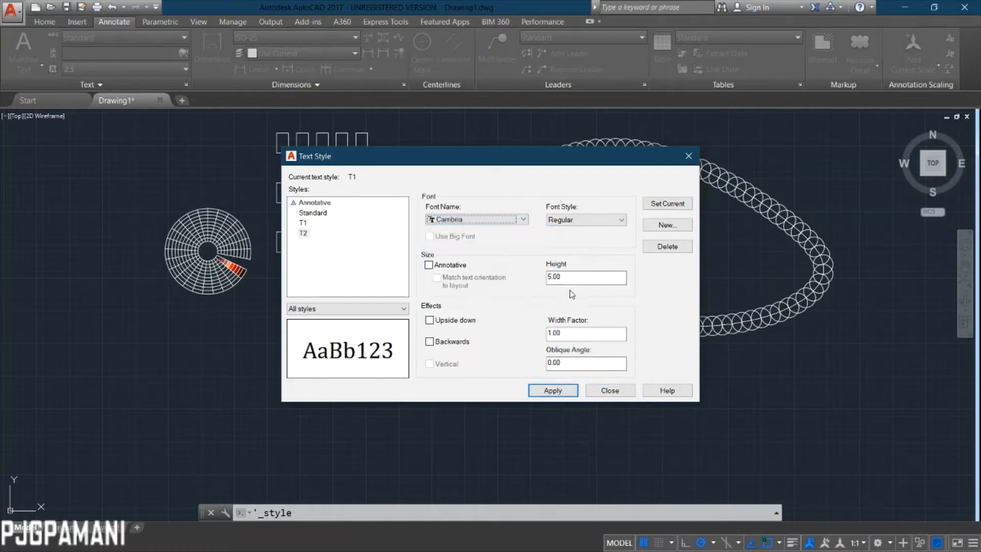
left_click(601, 221)
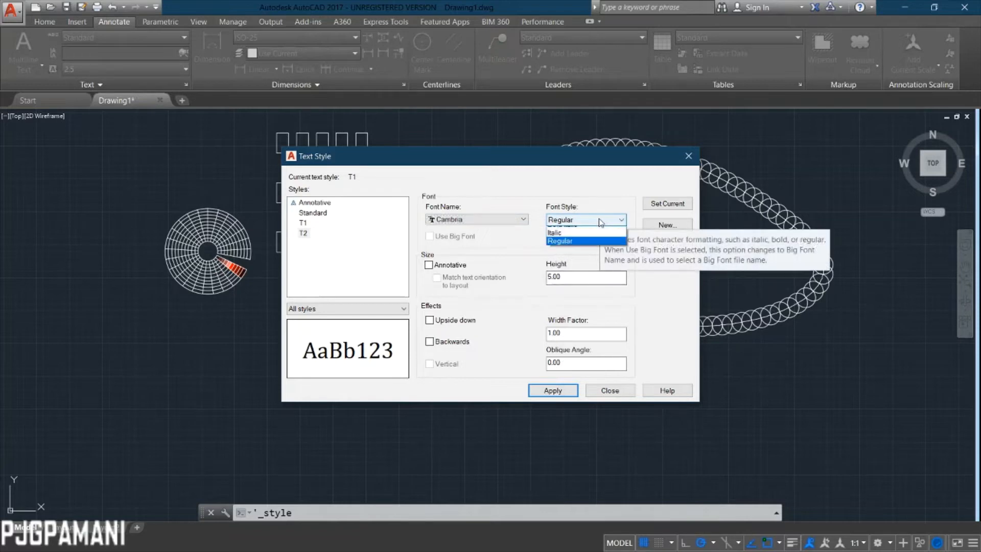
left_click(561, 230)
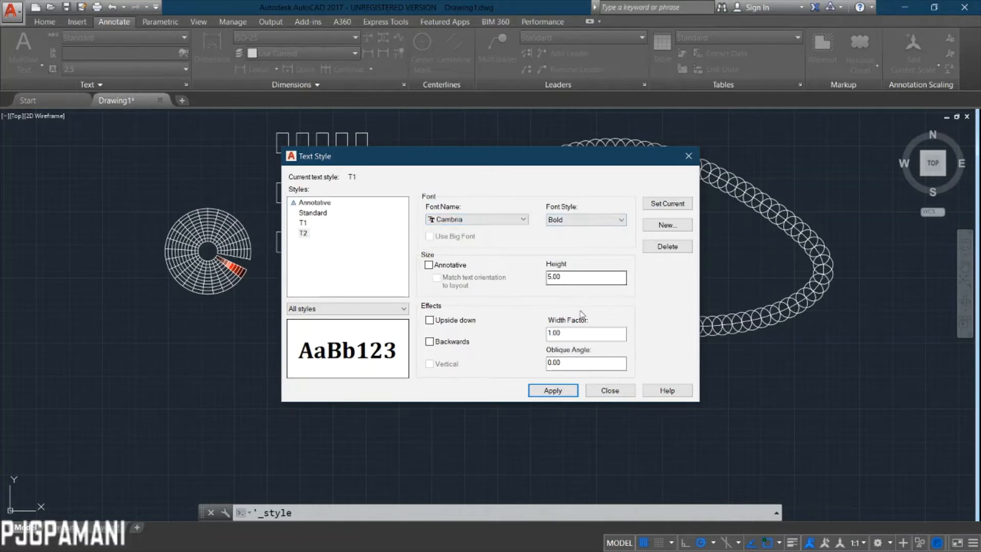
left_click(571, 392)
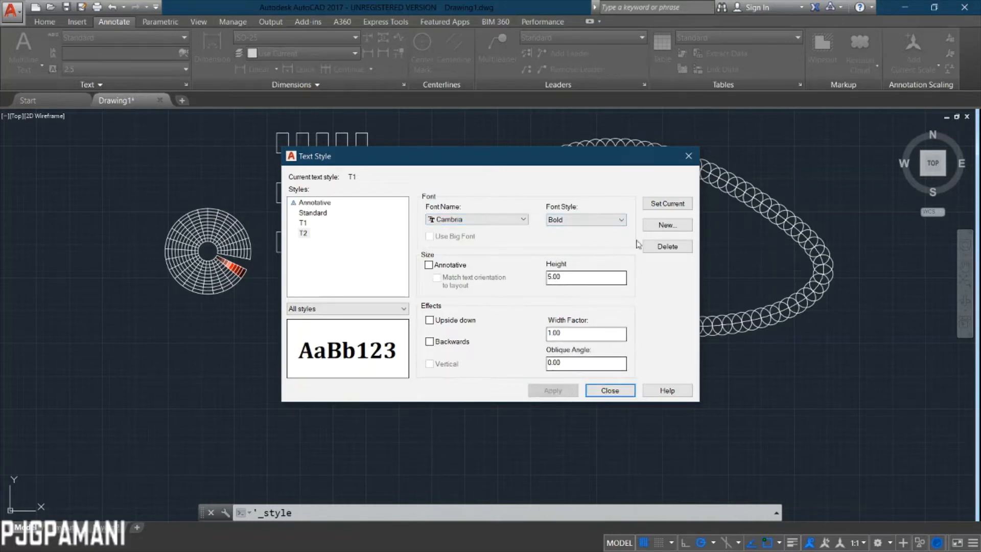
left_click(668, 203)
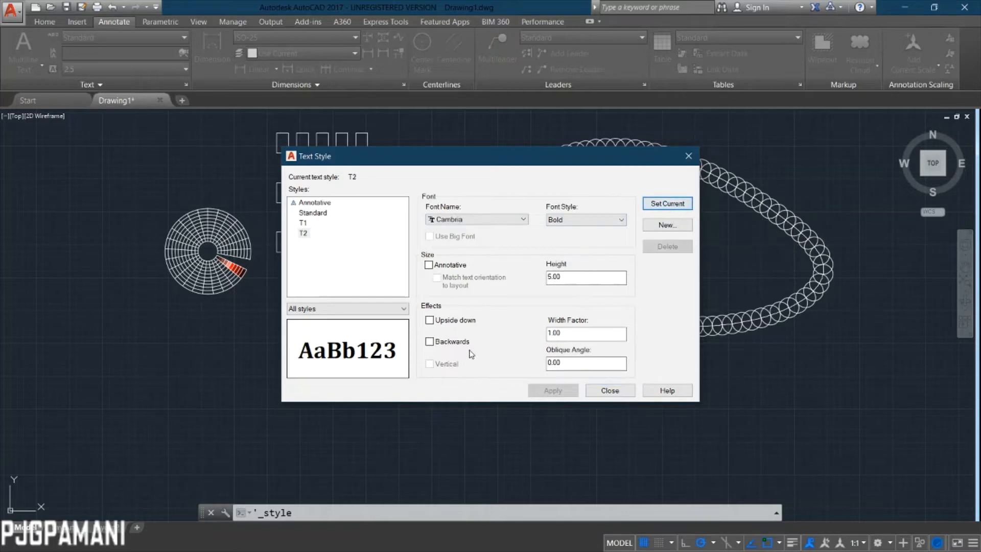
left_click(611, 390)
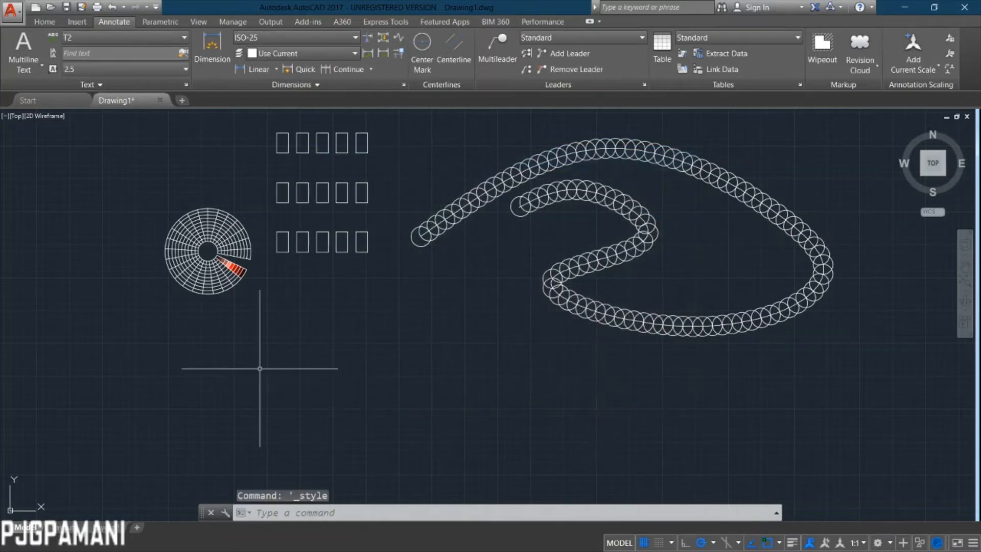
Add multiline text reading "DDJDNGMGHMGHMFGNFBFNGNFGNDFBDFBDFBFDB" in the empty area below the rectangle array.
type("MT")
key("Return")
key("Escape")
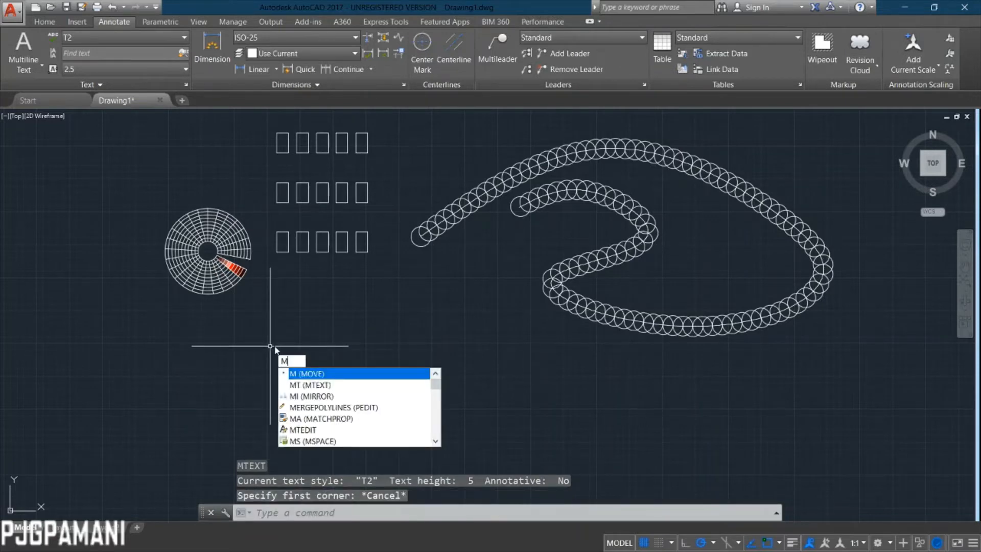
type("T")
key("Return")
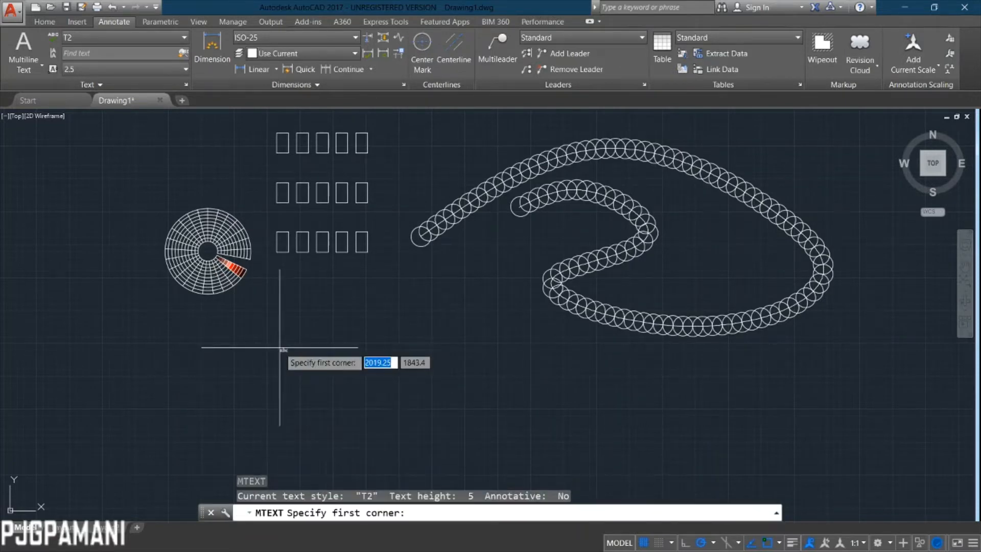
left_click(273, 333)
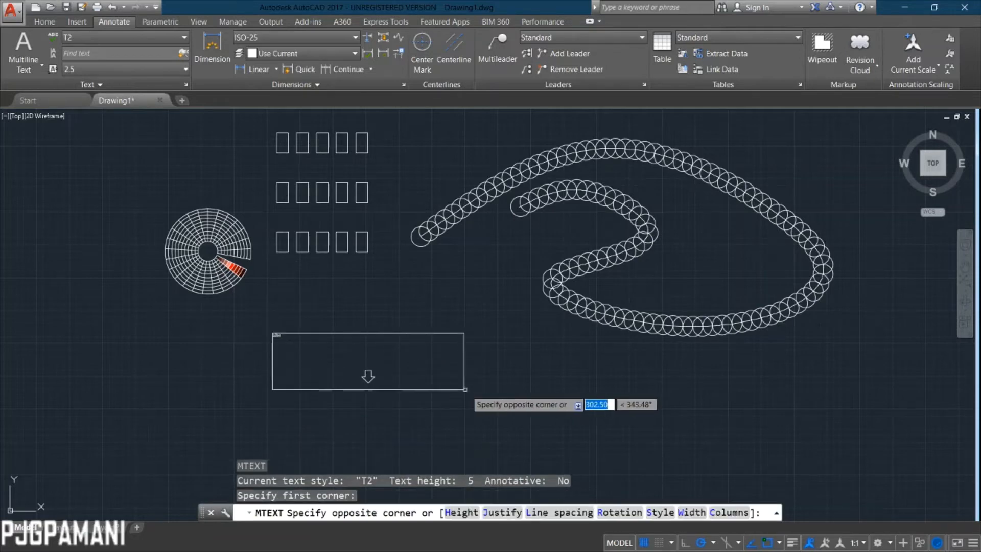
left_click(554, 402)
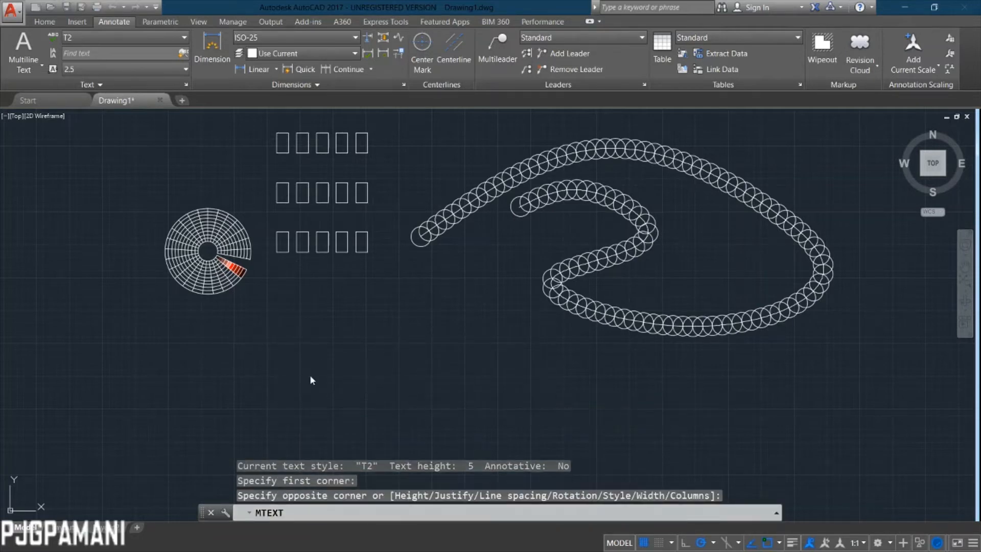
type("DDJ")
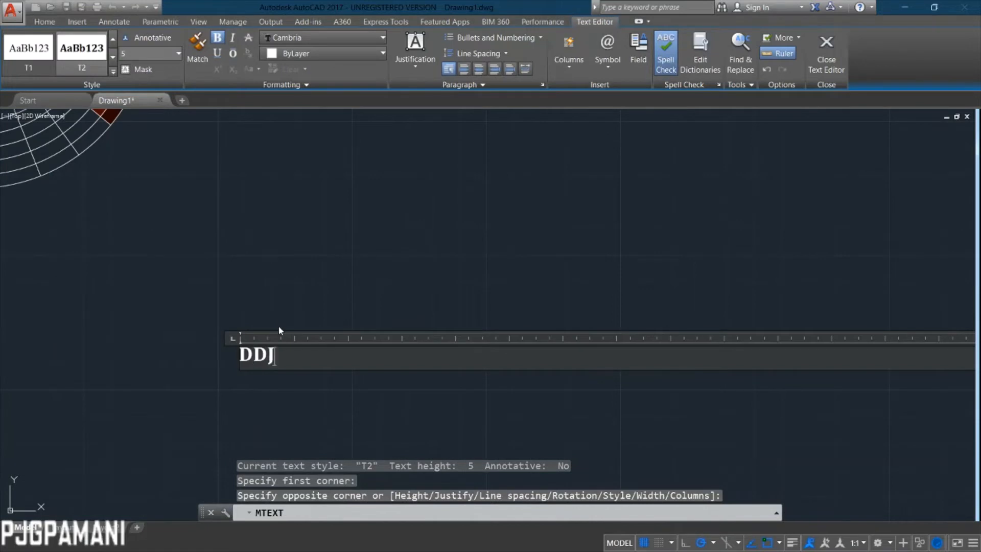
type("DNGMGHMGHMFGNFBFNGNFGNDFBDF")
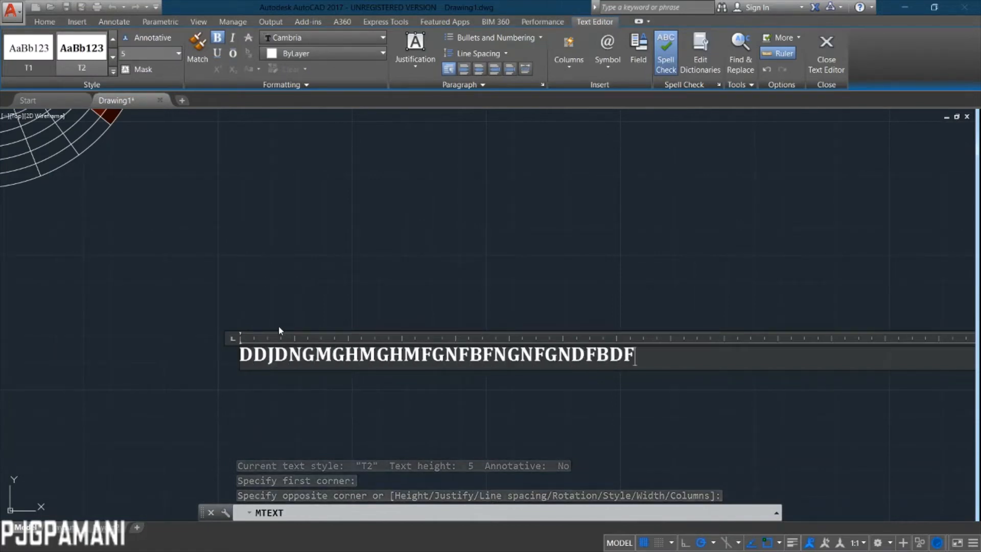
type("BDFBFDB")
scroll(388, 325, "down", 1)
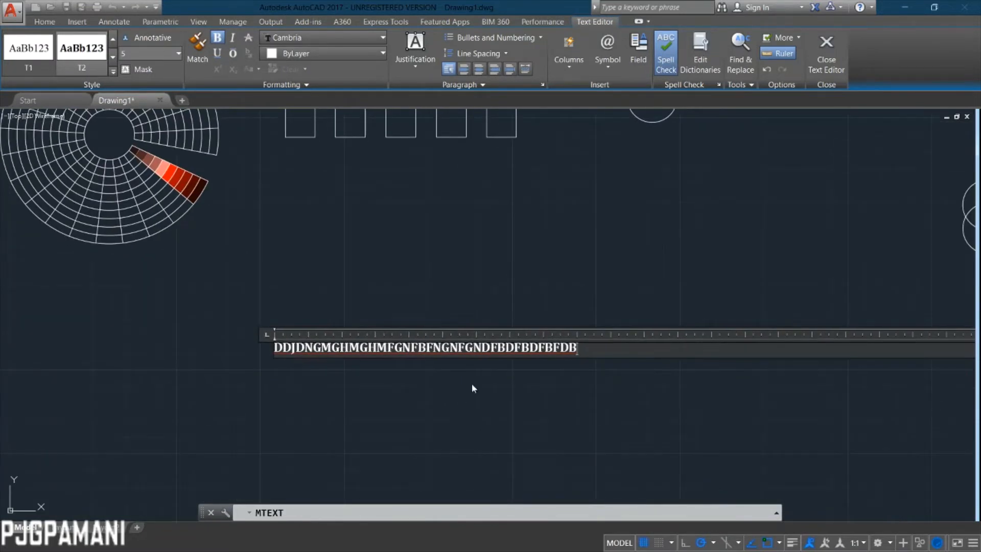
left_click(441, 418)
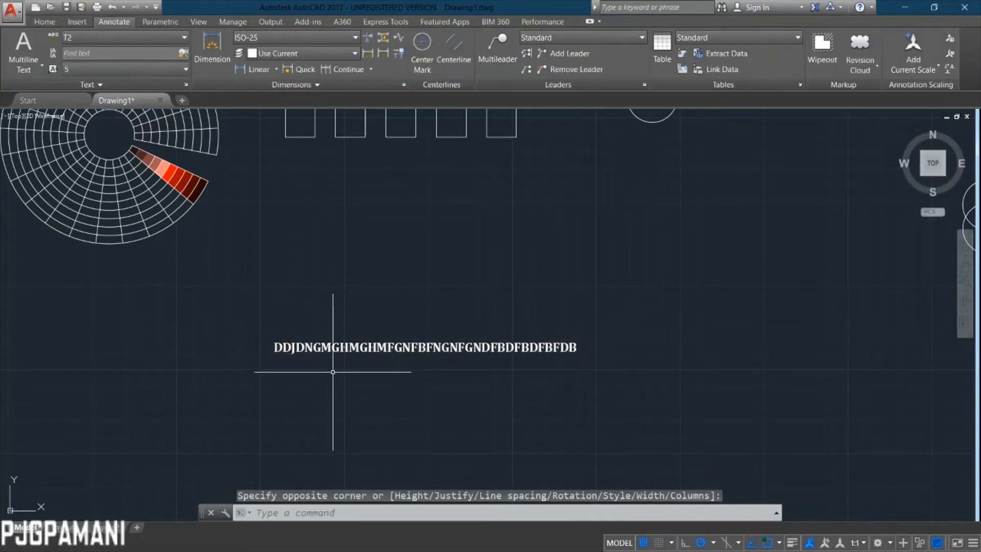
Select the new multiline text and apply the T1 text style to it.
scroll(333, 373, "up", 2)
mouse_move(332, 372)
middle_mouse_down()
mouse_move(347, 376)
mouse_move(340, 364)
middle_mouse_up()
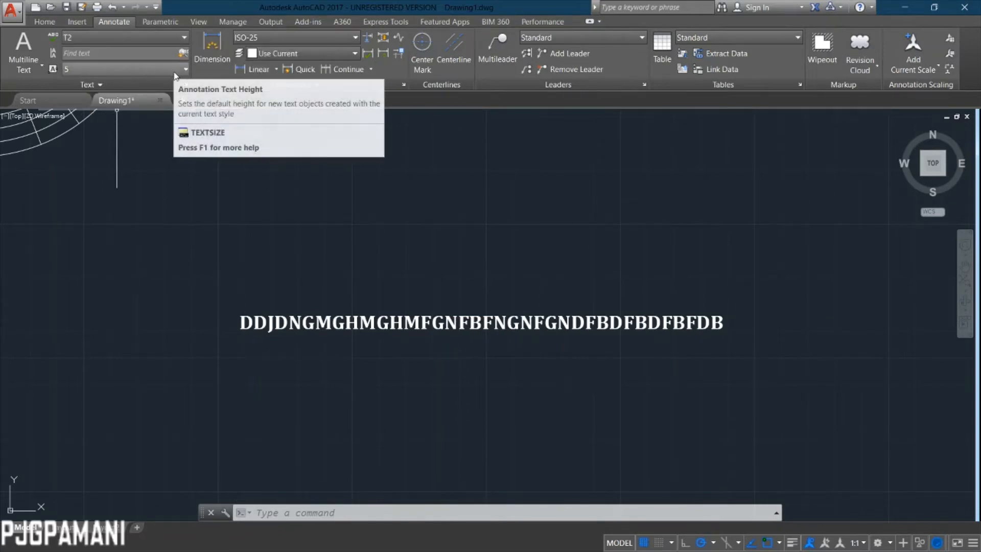
left_click(765, 290)
left_click(321, 347)
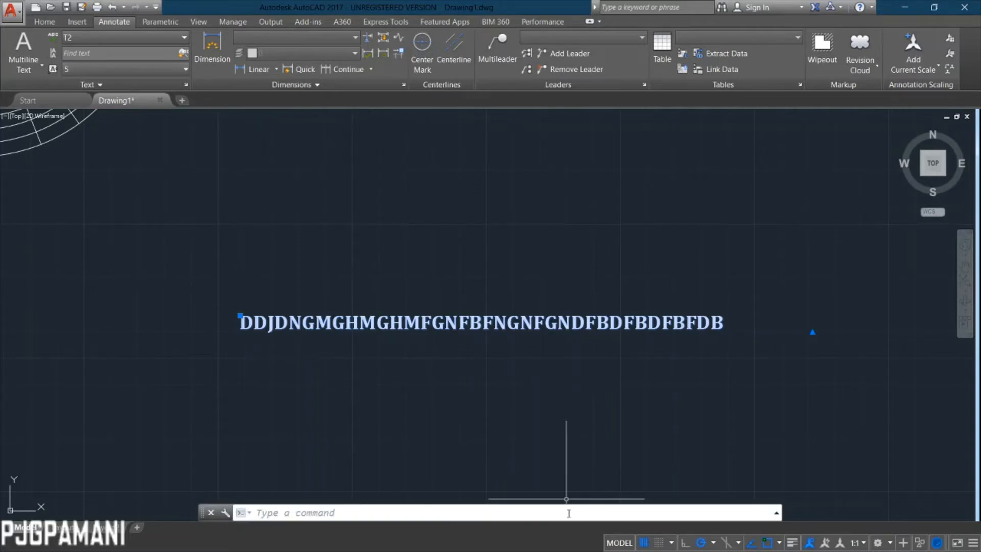
left_click(142, 40)
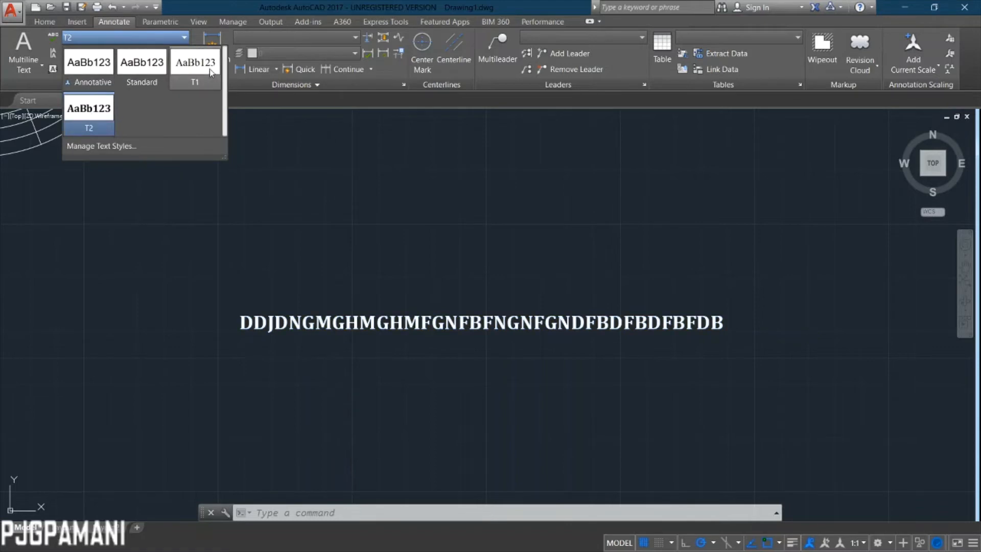
left_click(194, 62)
scroll(455, 348, "up", 2)
scroll(626, 325, "up", 2)
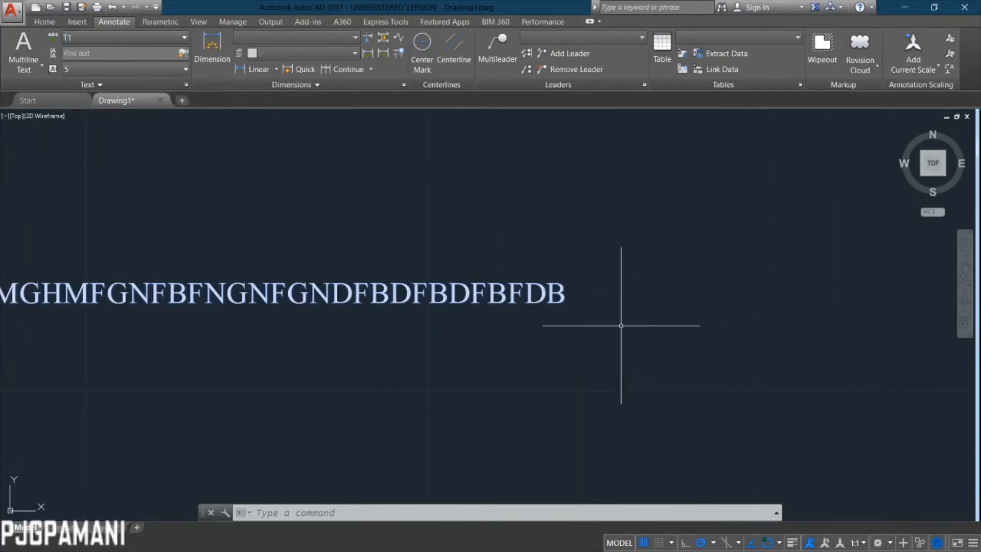
middle_click_drag(296, 333, 449, 311)
scroll(511, 274, "down", 1)
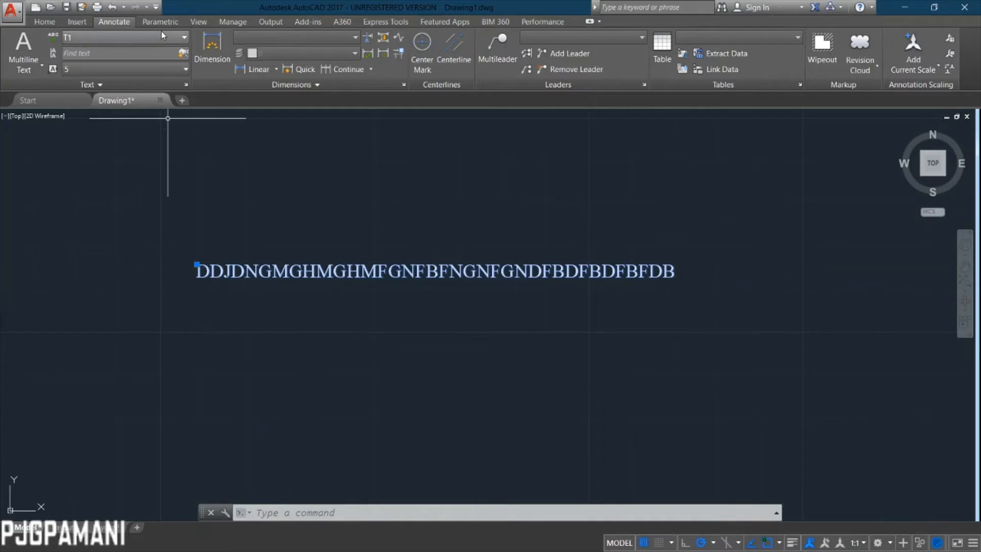
Switch the selected multiline text back to the T2 text style.
left_click(181, 37)
left_click(74, 106)
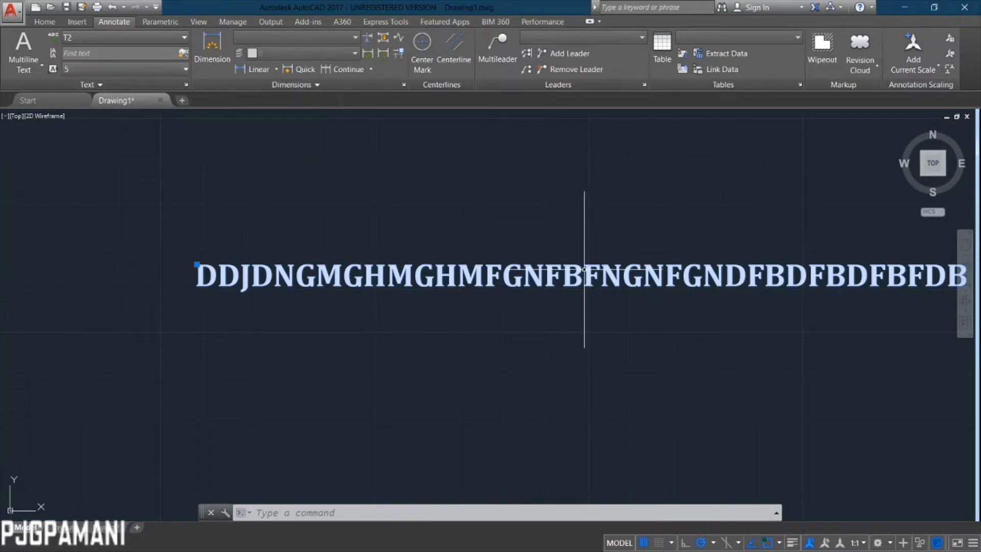
middle_click_drag(584, 266, 491, 244)
scroll(448, 256, "down", 2)
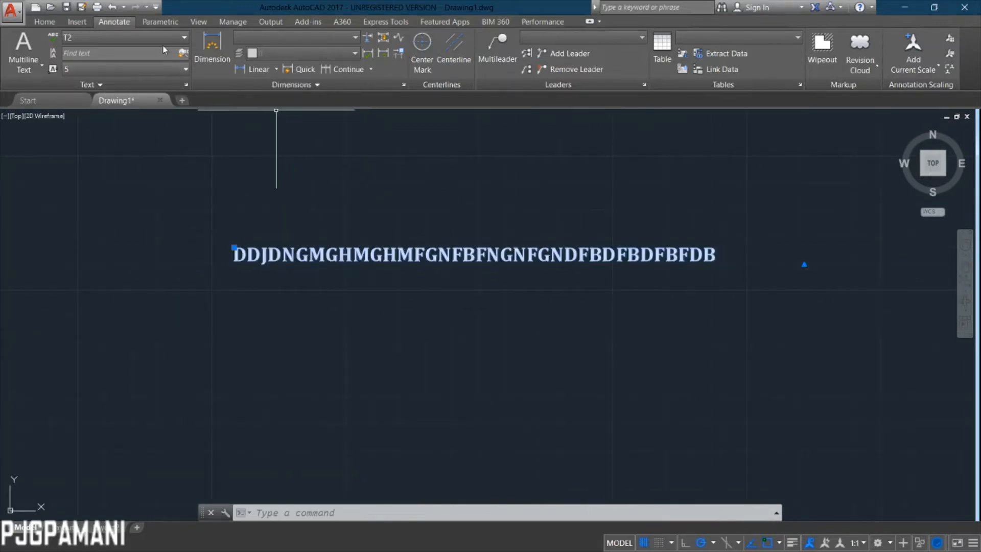
Change the selected multiline text to the T1 text style again.
left_click(125, 37)
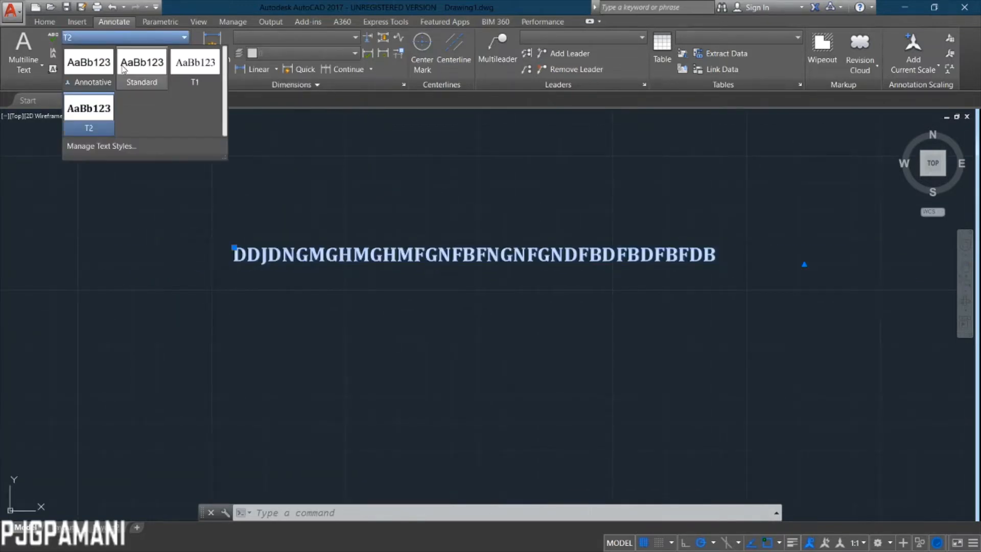
left_click(183, 71)
left_click(124, 33)
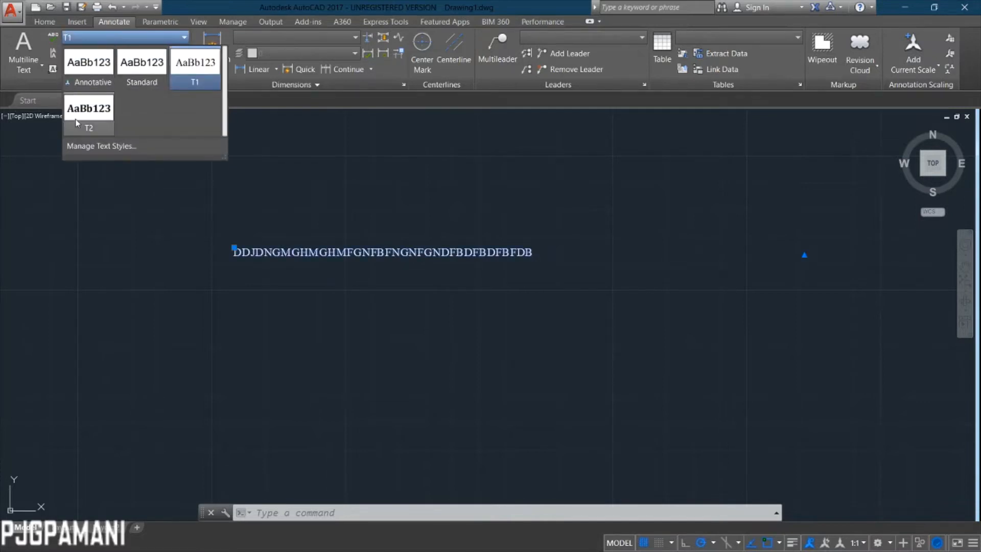
left_click(495, 230)
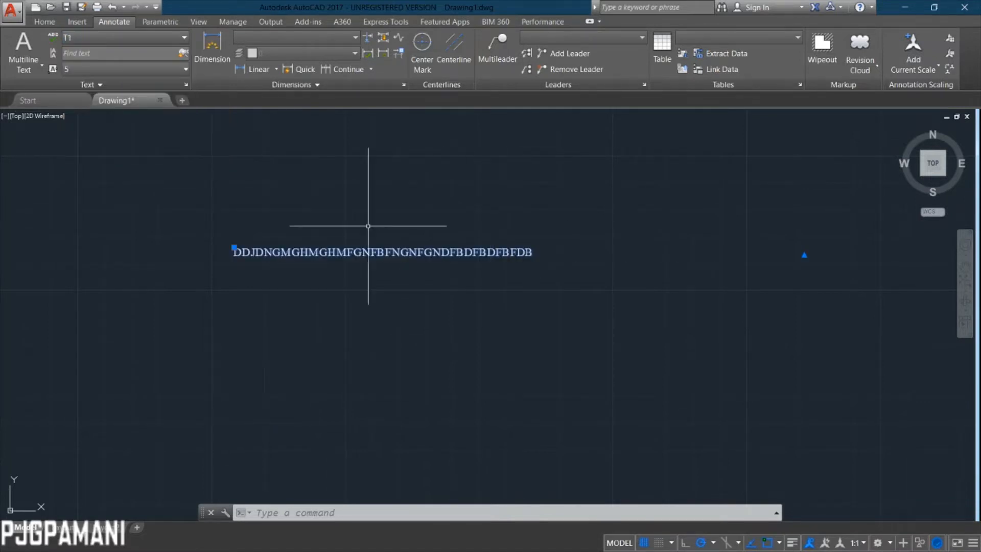
scroll(376, 230, "down", 2)
scroll(338, 278, "up", 3)
middle_click_drag(360, 264, 319, 367)
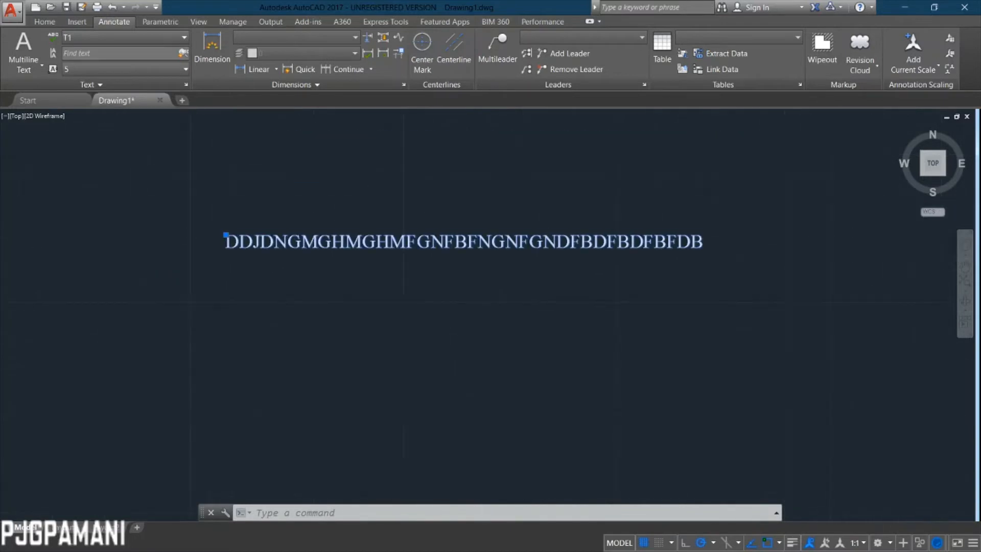
Apply the T2 text style to the selected multiline text.
left_click(119, 40)
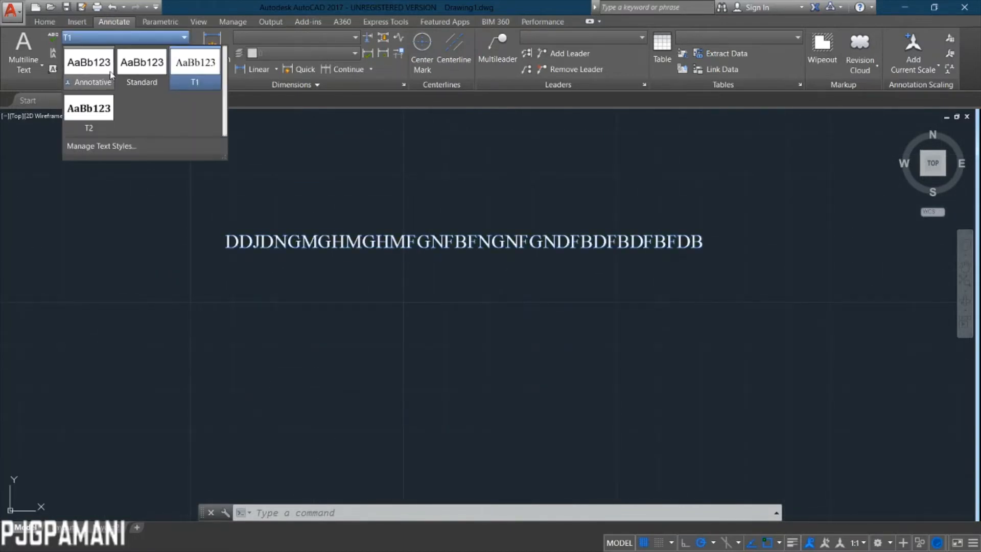
left_click(86, 123)
left_click(46, 22)
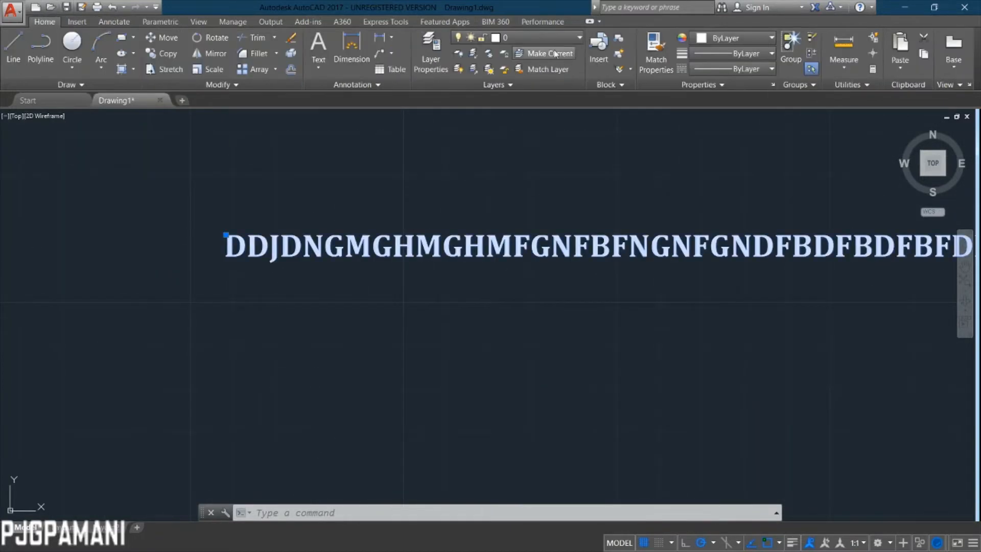
Assign the selected multiline text to layer L2 and clear the selection.
left_click(525, 36)
left_click(521, 99)
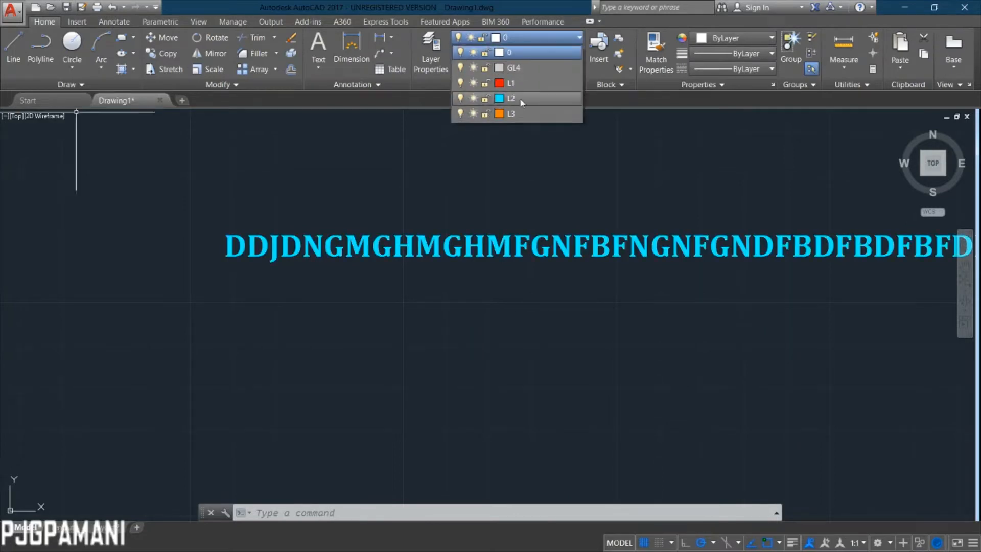
left_click(521, 100)
scroll(638, 287, "down", 2)
middle_click_drag(641, 288, 511, 268)
scroll(505, 291, "up", 1)
left_click(526, 240)
key("Escape")
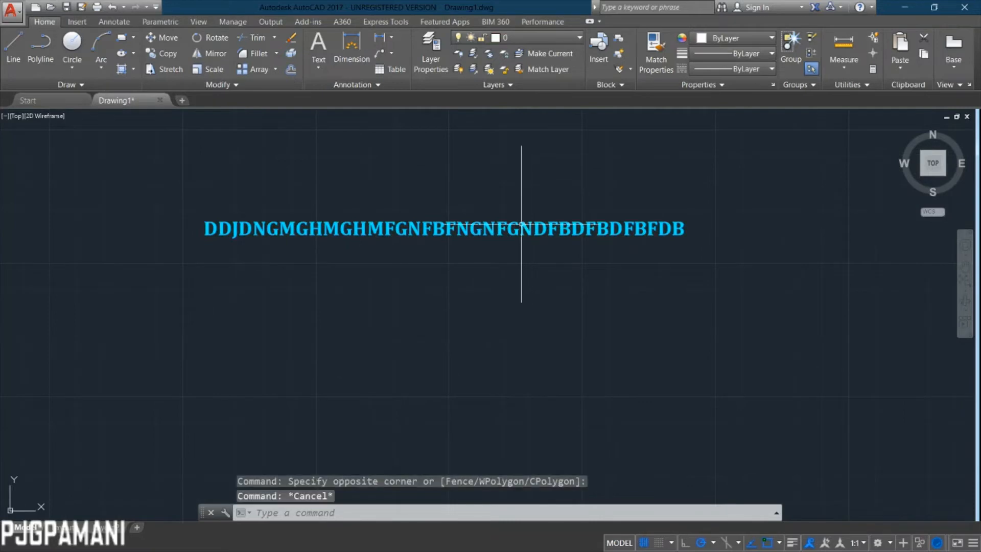
left_click(514, 233)
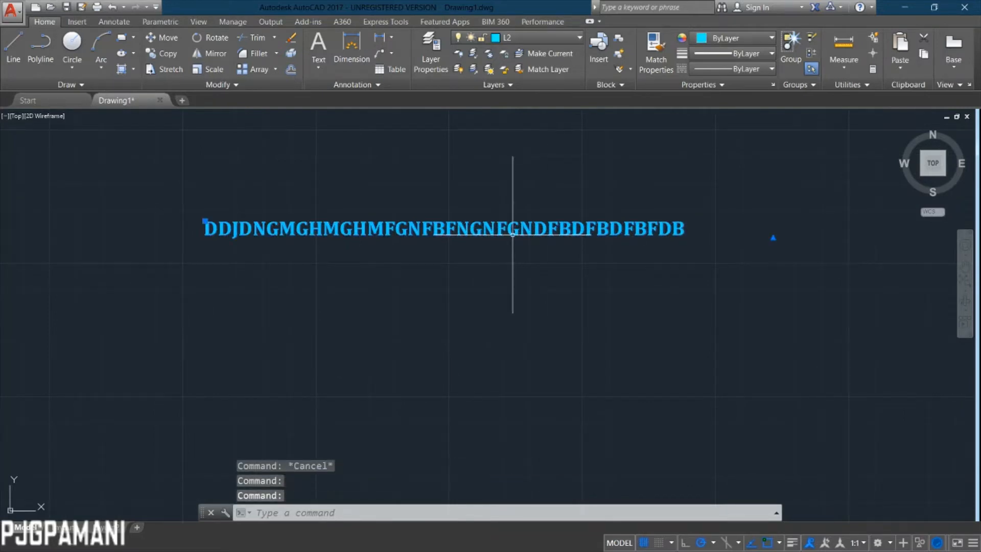
double_click(512, 234)
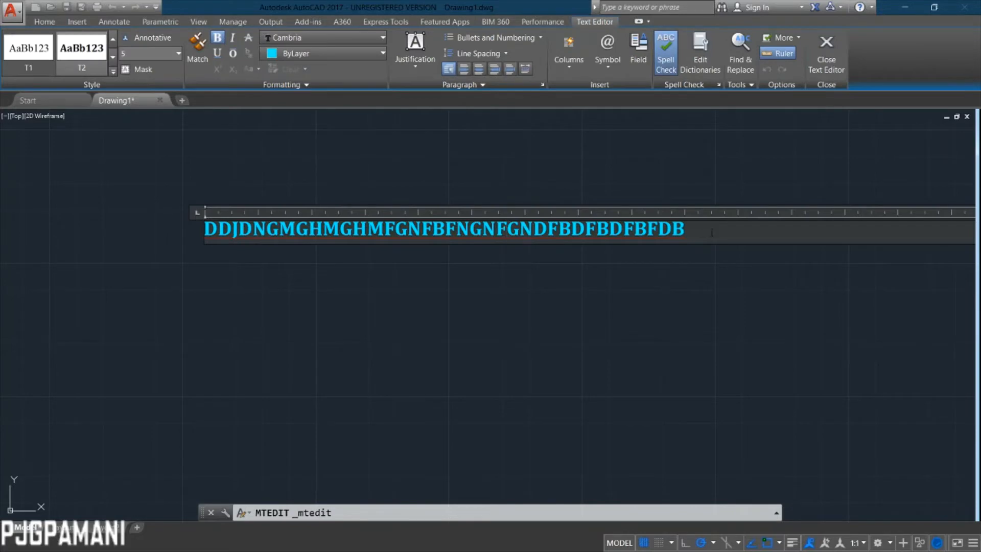
left_click_drag(704, 229, 635, 229)
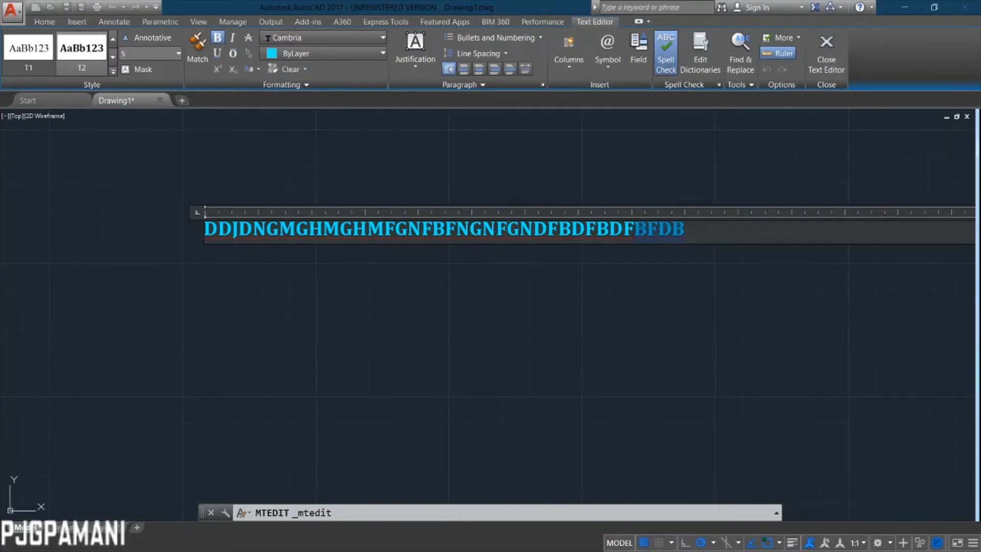
left_click(541, 267)
Edit the multiline text by deleting a B, an F and an M from within the letter string, and finish editing.
double_click(433, 231)
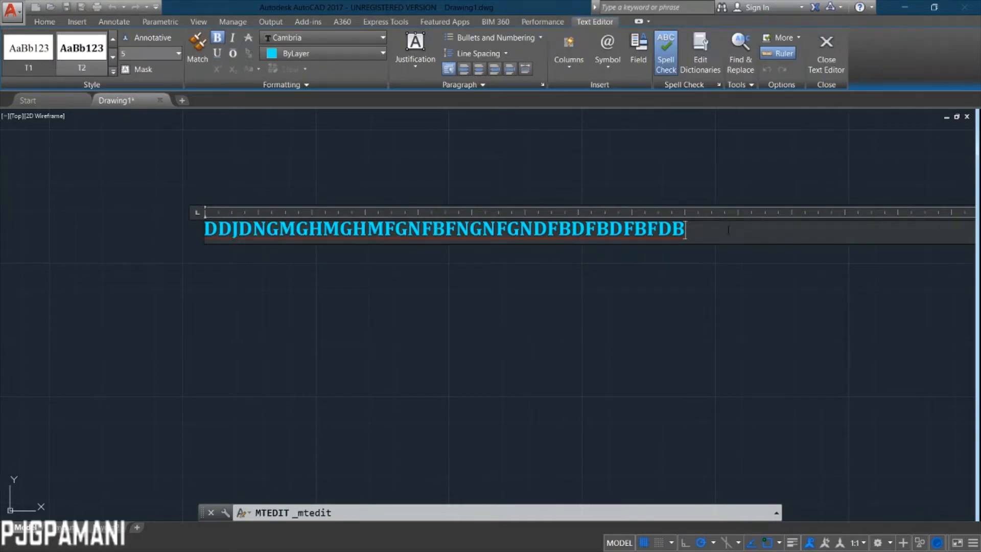
left_click(574, 229)
key("BackSpace")
left_click(432, 229)
key("BackSpace")
left_click(367, 229)
key("Delete")
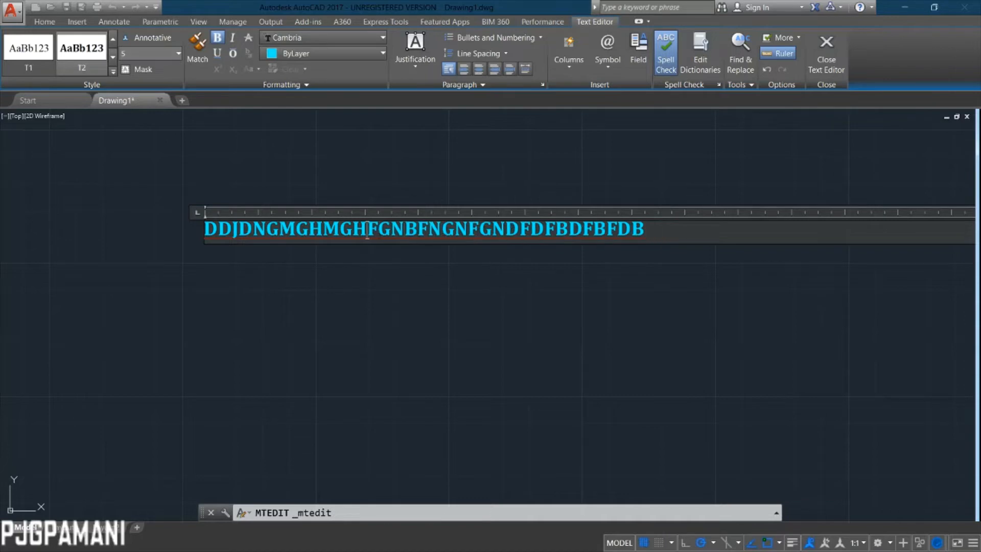
left_click(627, 360)
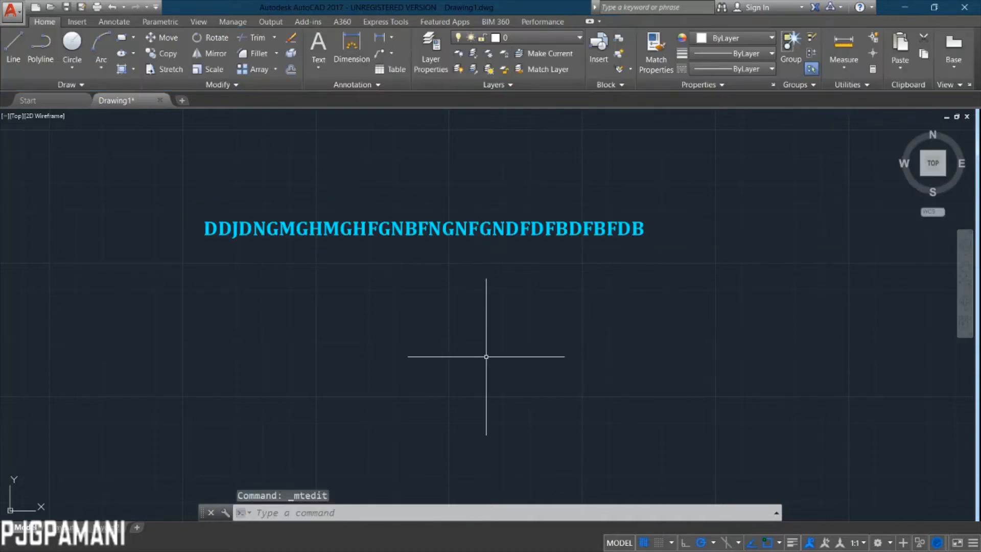
Move the multiline text up to just below the lower row of small rectangles, beside the radial grid.
scroll(454, 369, "down", 2)
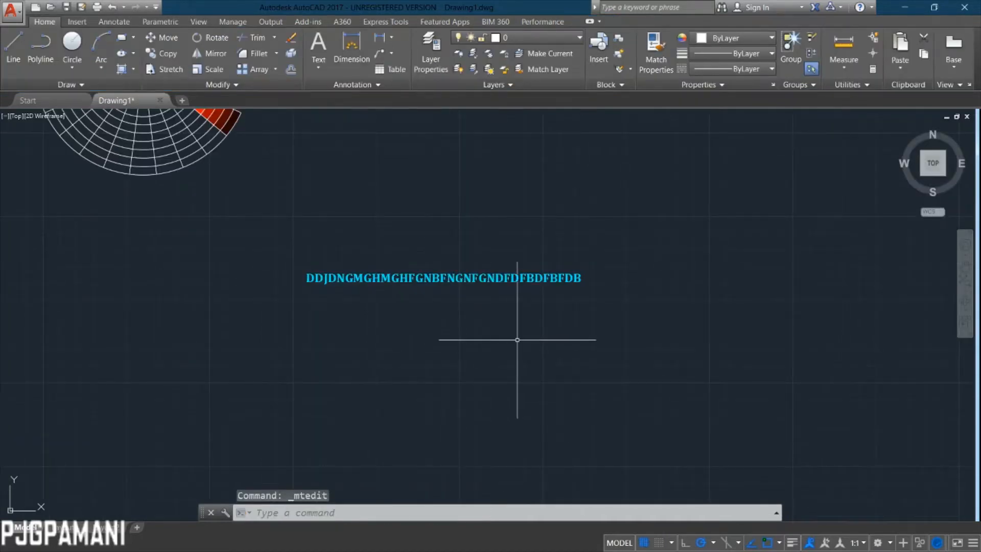
mouse_move(449, 377)
middle_mouse_down()
mouse_move(442, 335)
mouse_move(437, 386)
middle_mouse_up()
left_click(615, 244)
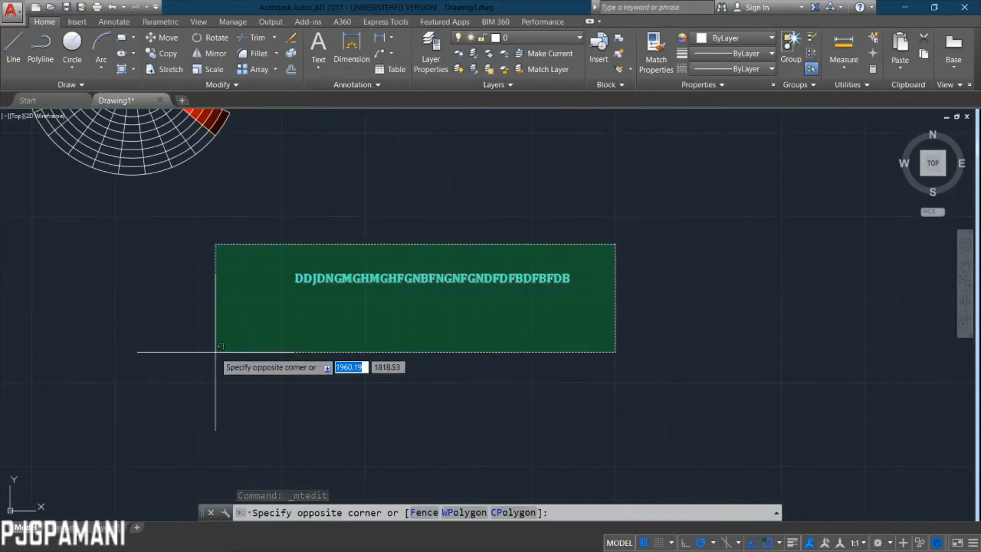
left_click(214, 345)
left_click_drag(419, 281, 359, 139)
middle_click_drag(374, 213, 395, 316)
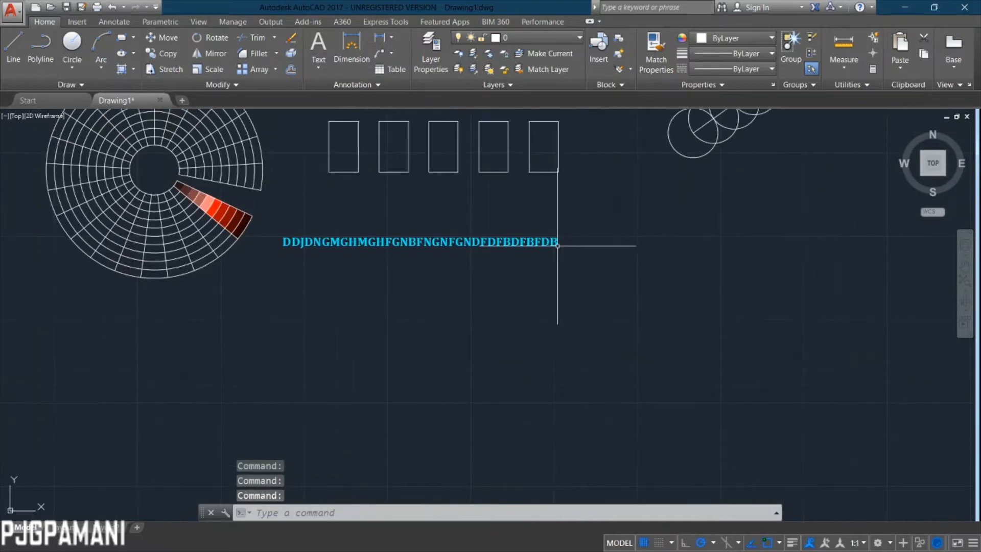
Draw a rectangle freehand in the empty area below the multiline text.
left_click(592, 190)
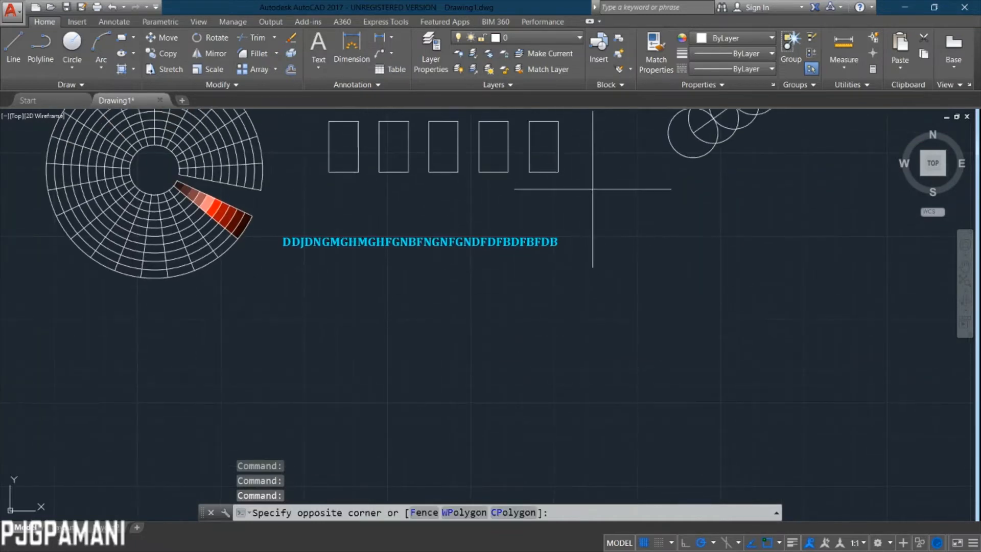
left_click(675, 240)
type("rec")
key("Return")
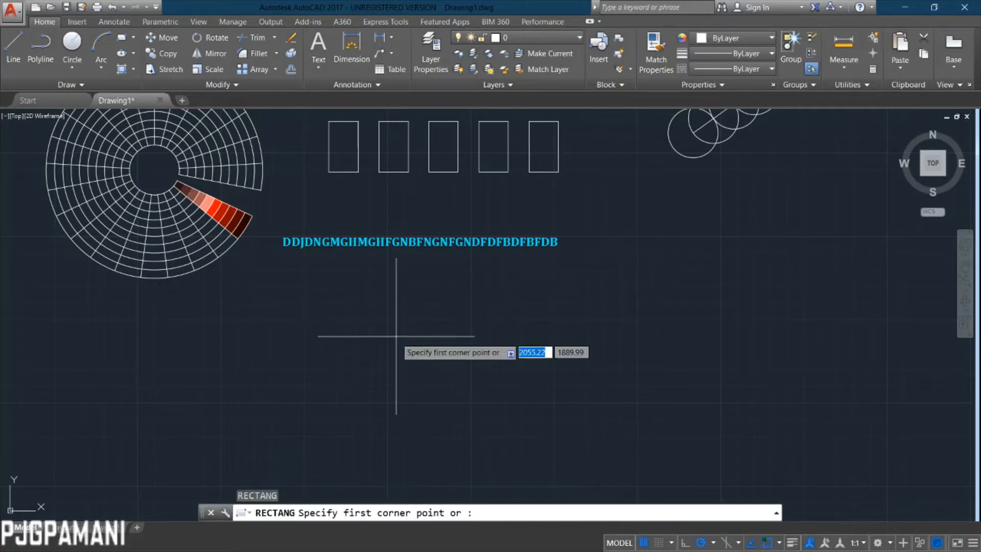
left_click(345, 312)
left_click(554, 457)
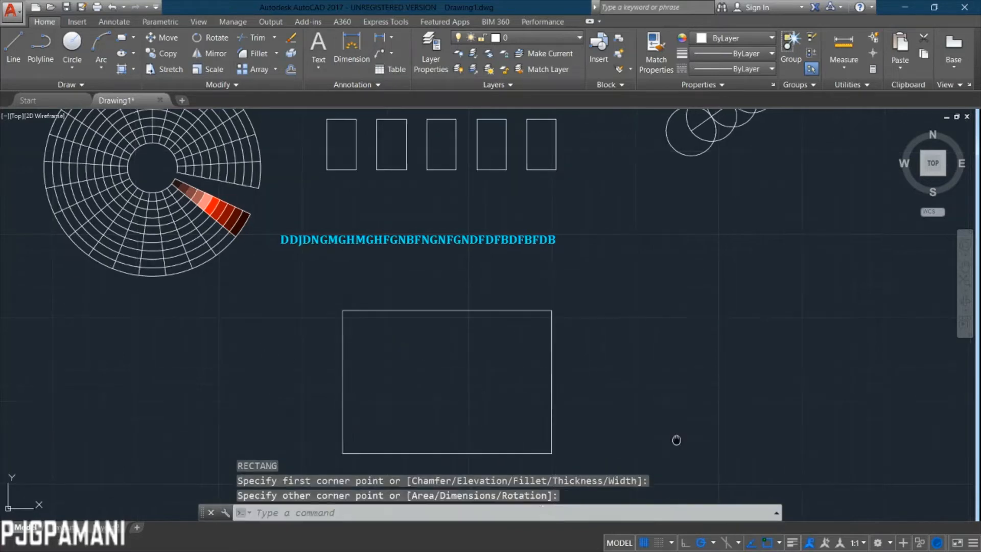
middle_click_drag(677, 438, 565, 329)
scroll(452, 237, "down", 4)
scroll(534, 313, "up", 2)
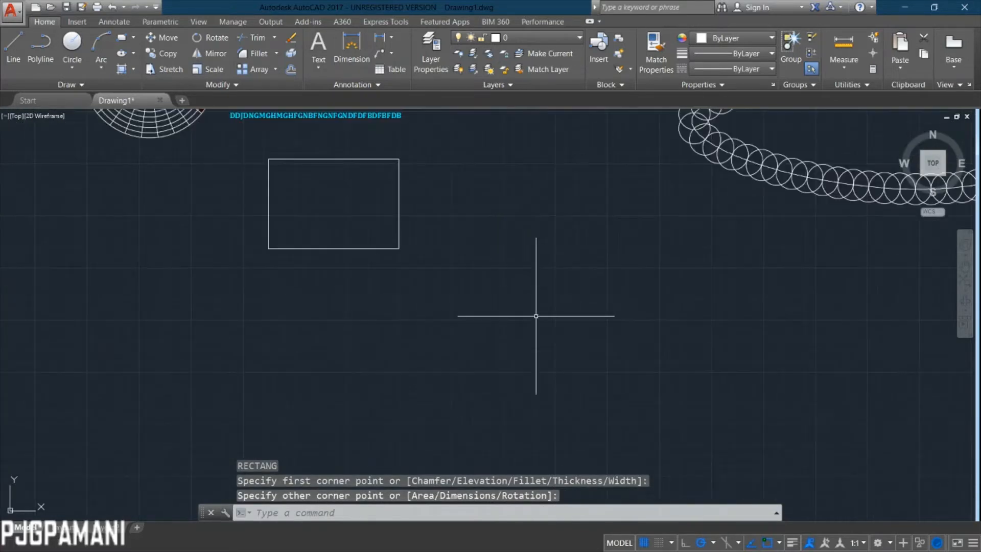
scroll(508, 295, "down", 2)
scroll(363, 265, "up", 2)
middle_click_drag(538, 218, 525, 253)
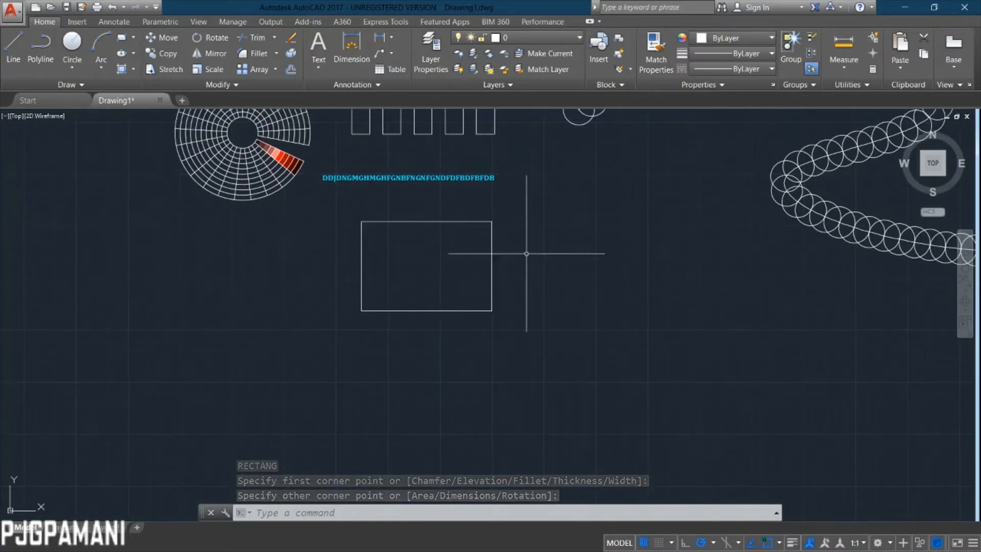
scroll(462, 270, "up", 2)
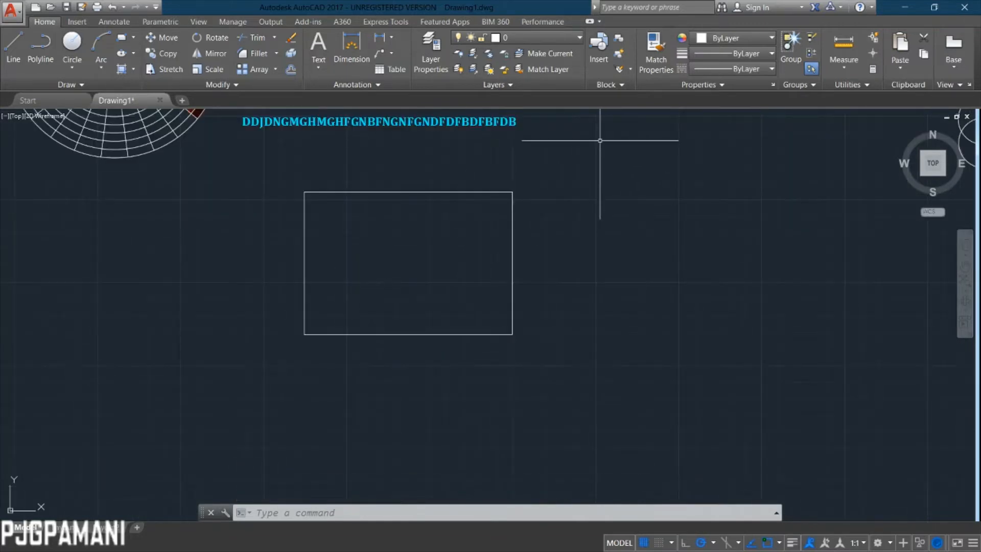
Select the rectangle below the text and shift it around freehand, ending close to where it was drawn.
scroll(603, 205, "down", 2)
mouse_move(632, 255)
middle_mouse_down()
mouse_move(604, 261)
mouse_move(612, 265)
middle_mouse_up()
left_click(623, 178)
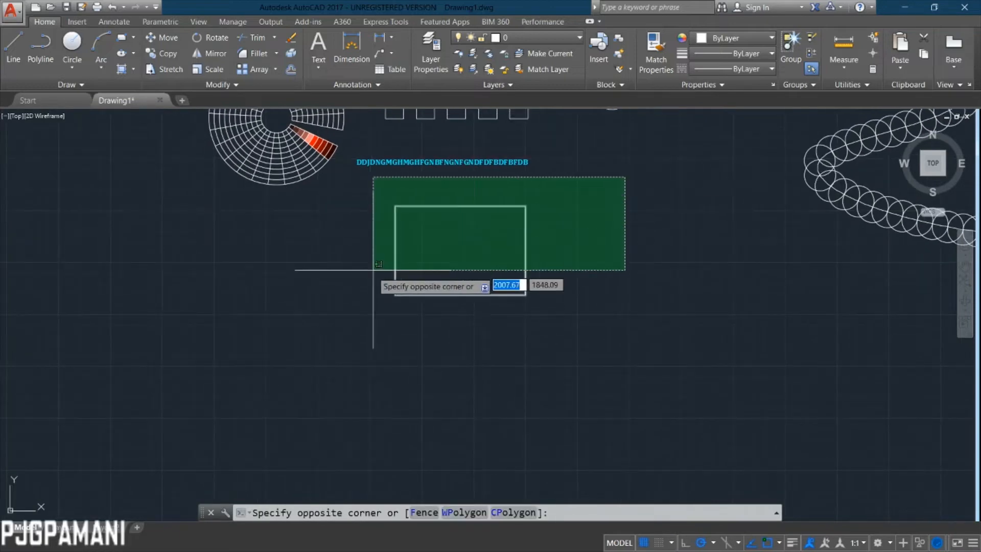
left_click(371, 280)
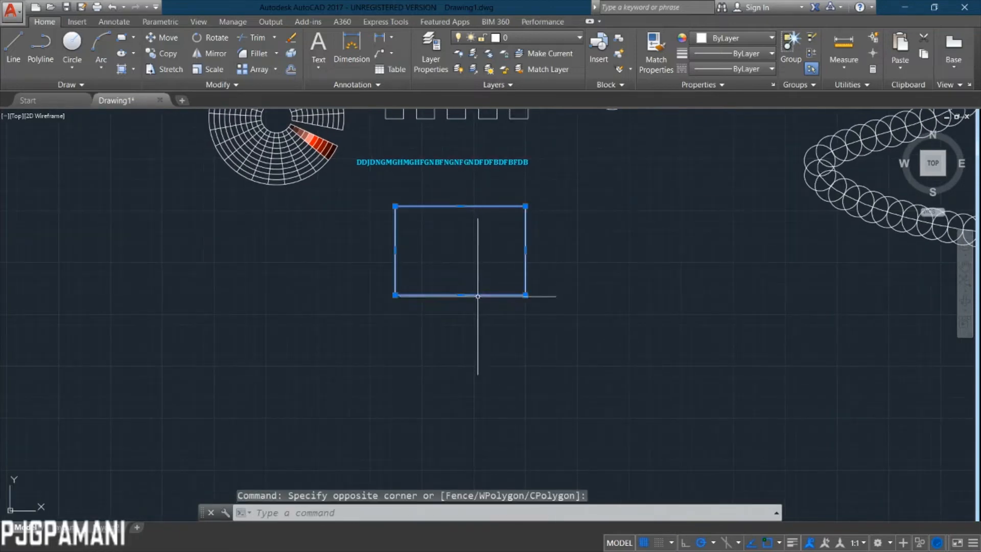
mouse_move(478, 296)
left_mouse_down()
mouse_move(722, 351)
mouse_move(416, 301)
mouse_move(478, 292)
mouse_move(627, 307)
left_mouse_up()
left_click_drag(718, 435, 507, 398)
left_click_drag(487, 299, 477, 292)
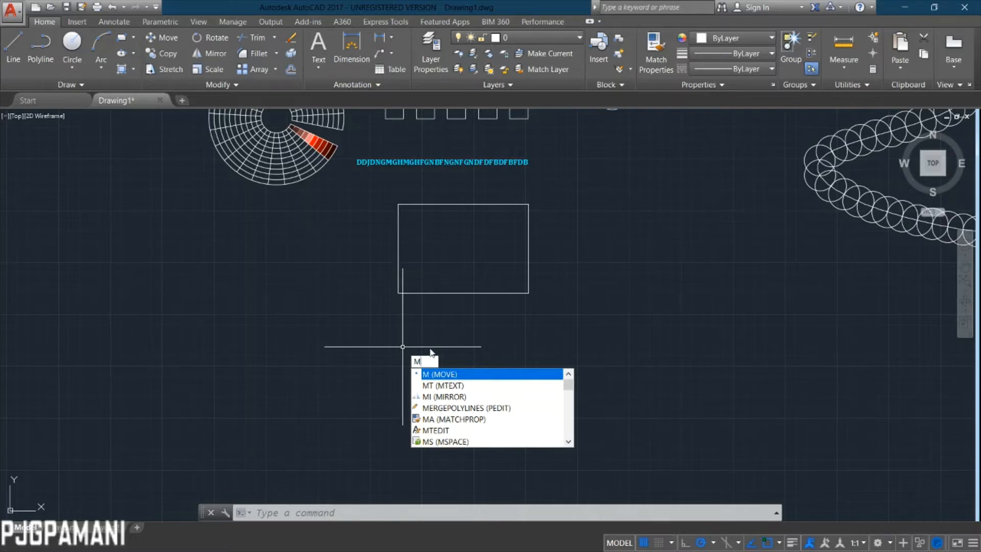
Use Move to place the rectangle straight below its current position, with its geometric center as the base point.
key("Return")
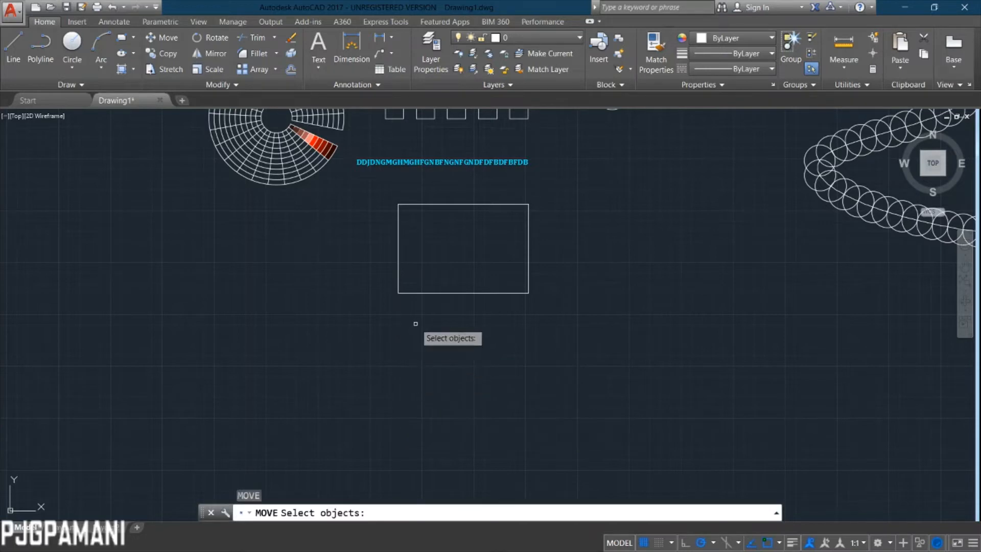
left_click(506, 292)
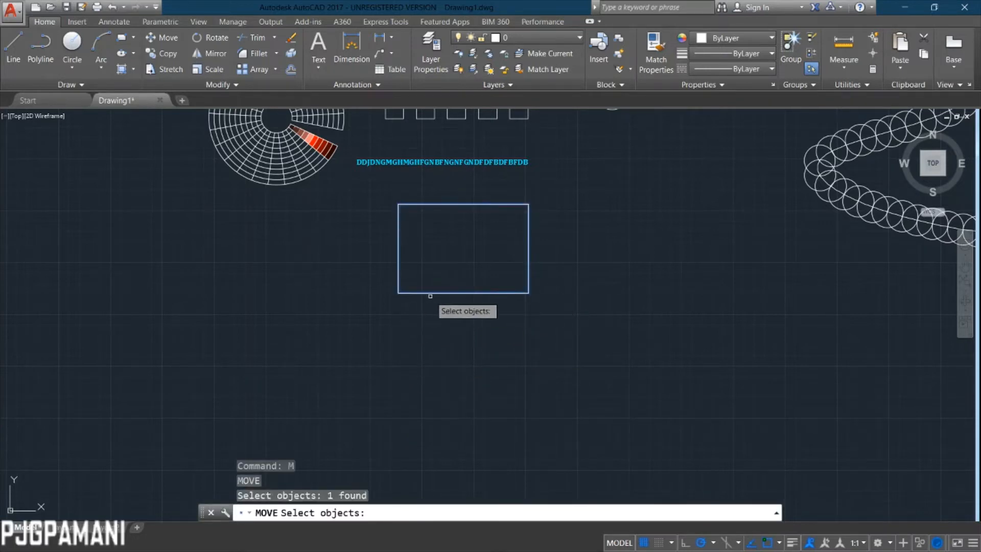
key("Return")
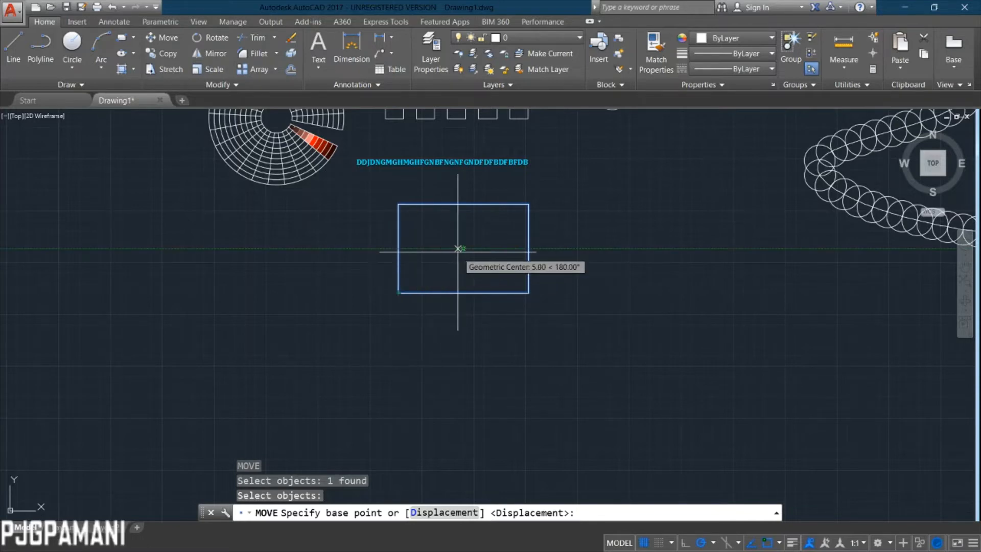
left_click(463, 249)
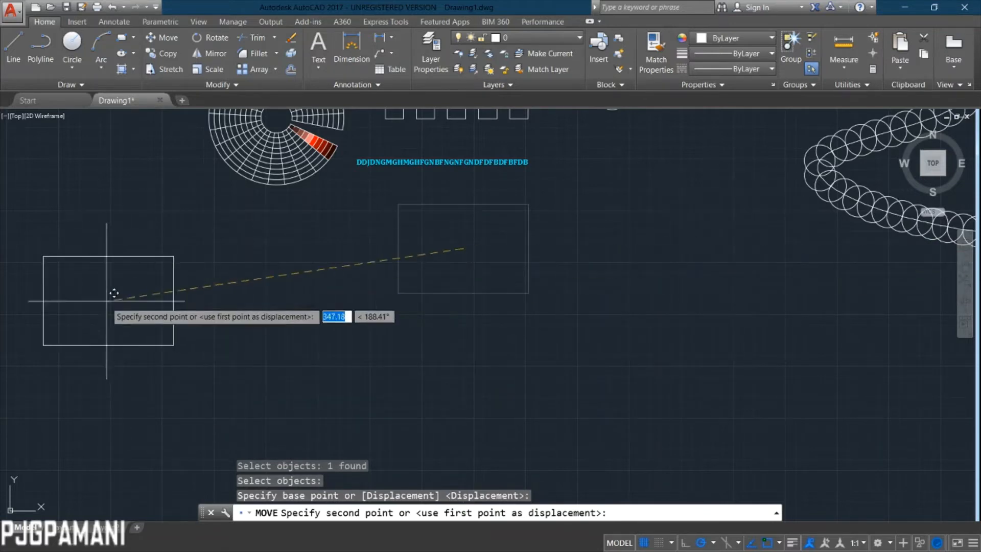
scroll(120, 304, "down", 2)
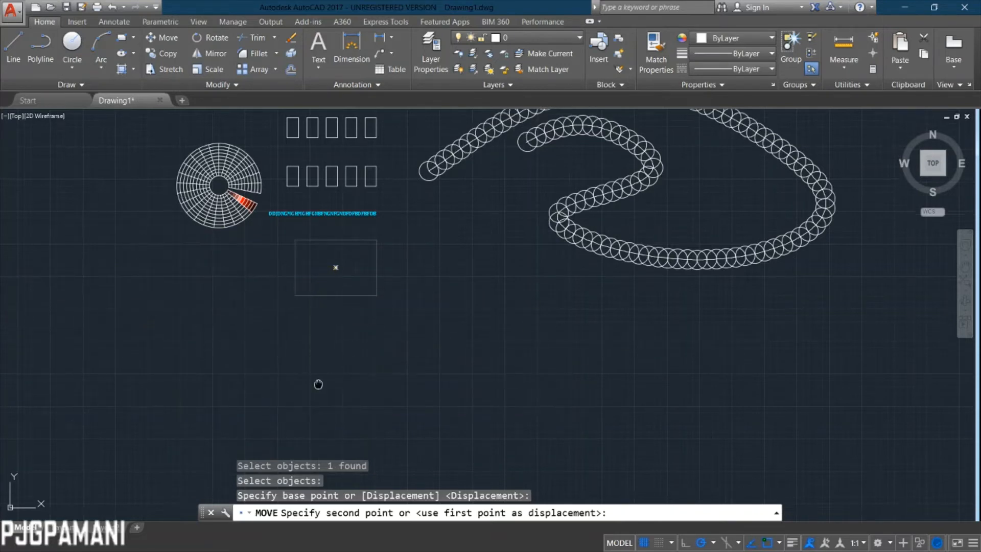
middle_click_drag(317, 383, 317, 286)
middle_click_drag(171, 171, 234, 273)
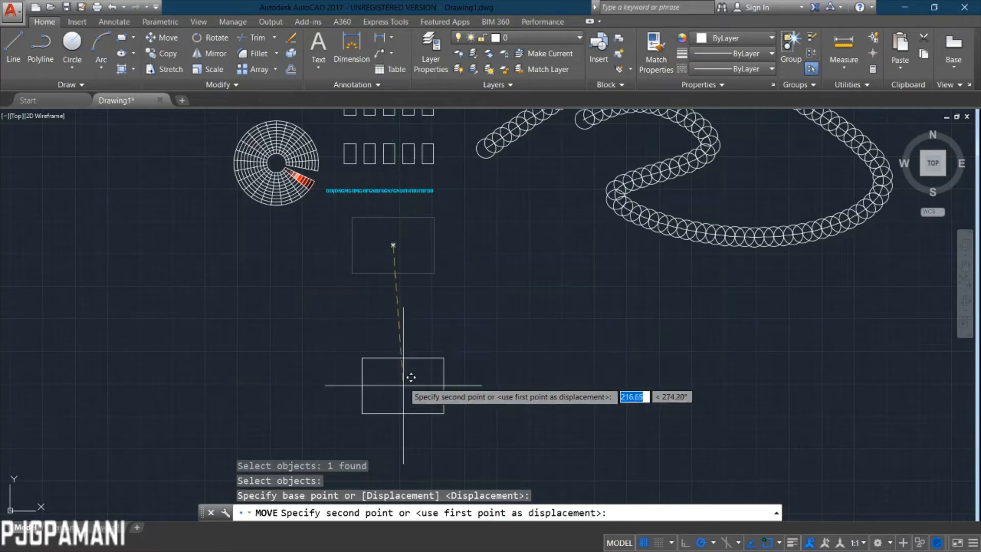
left_click(392, 356)
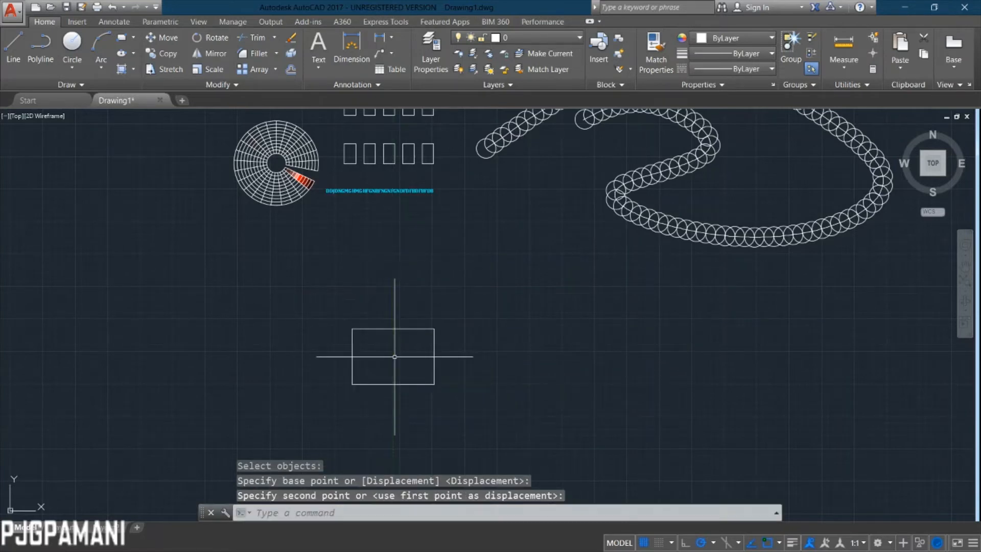
middle_click_drag(454, 418, 477, 352)
scroll(379, 332, "up", 2)
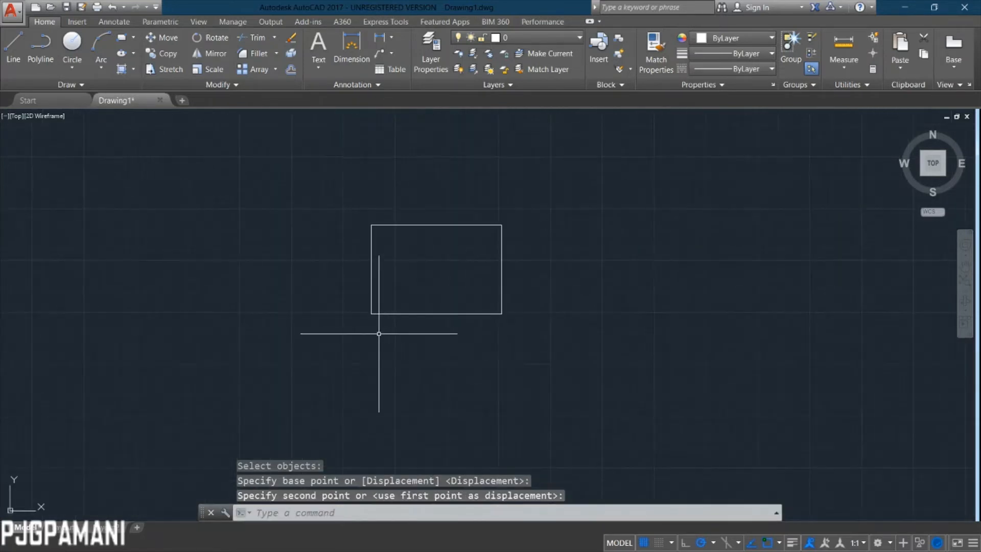
mouse_move(601, 298)
middle_mouse_down()
mouse_move(497, 397)
mouse_move(503, 431)
mouse_move(490, 394)
mouse_move(418, 344)
middle_mouse_up()
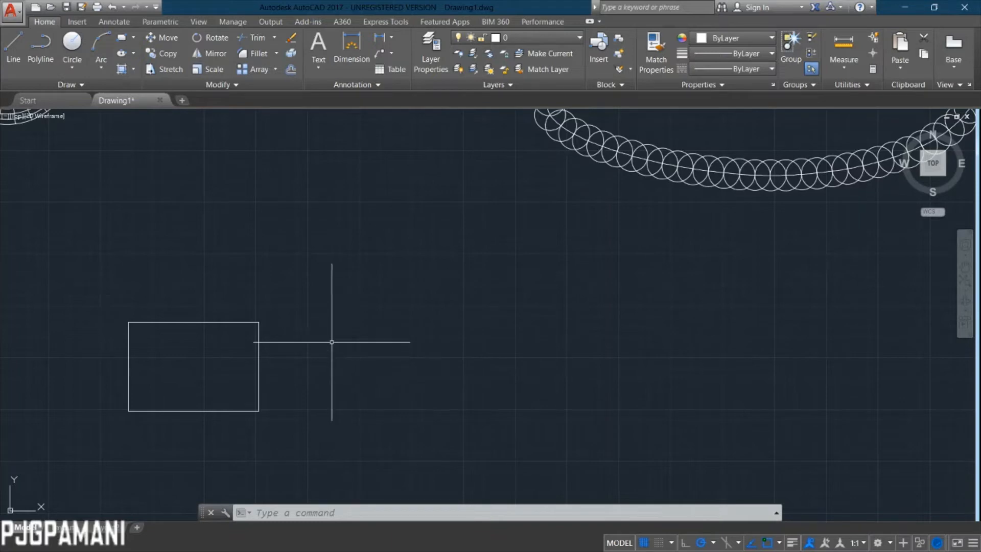
type("L")
key("Return")
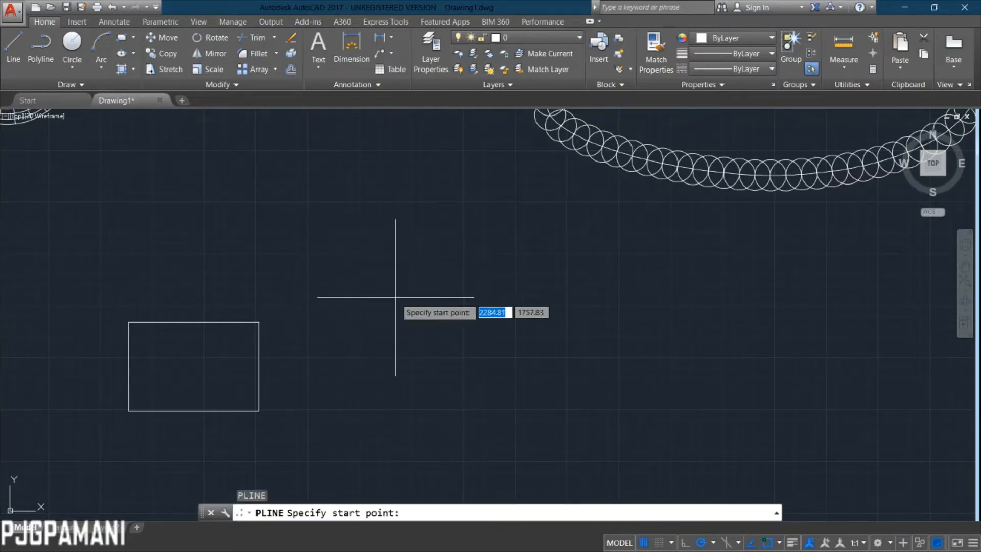
key("Escape")
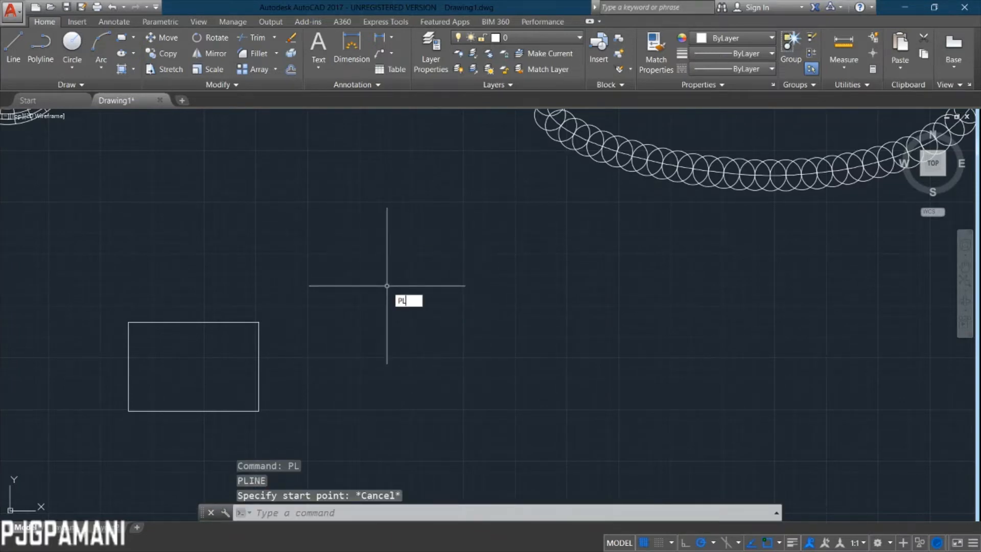
Draw a closed seven-sided irregular polyline freehand beside the rectangle, with a horizontal upper edge and a notched lower edge.
key("Return")
left_click(314, 253)
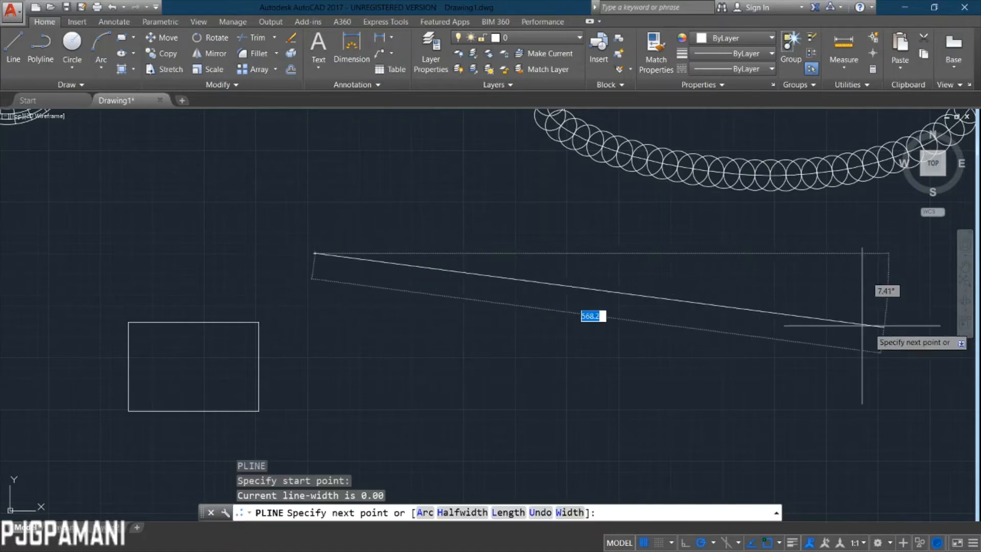
left_click(795, 253)
left_click(796, 433)
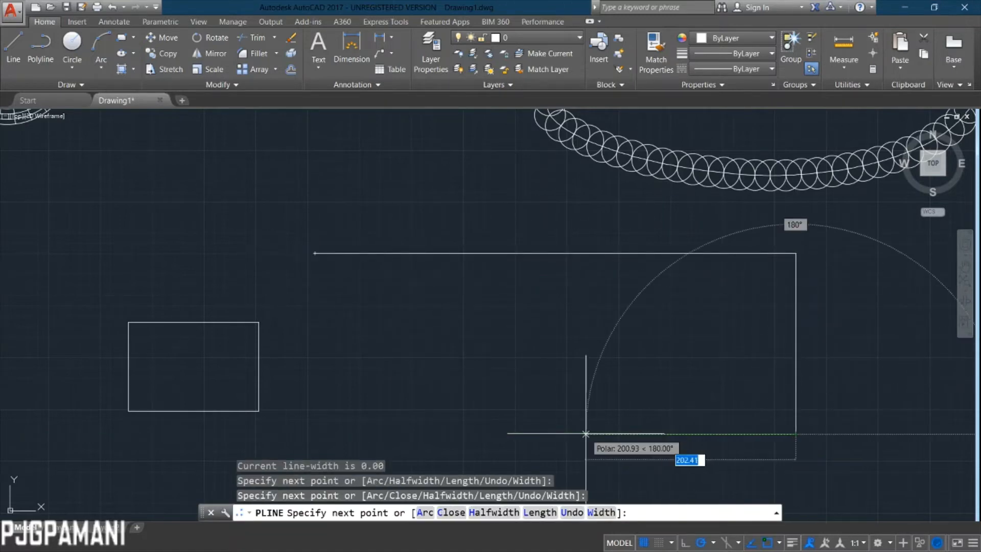
left_click(586, 433)
left_click(619, 376)
left_click(502, 361)
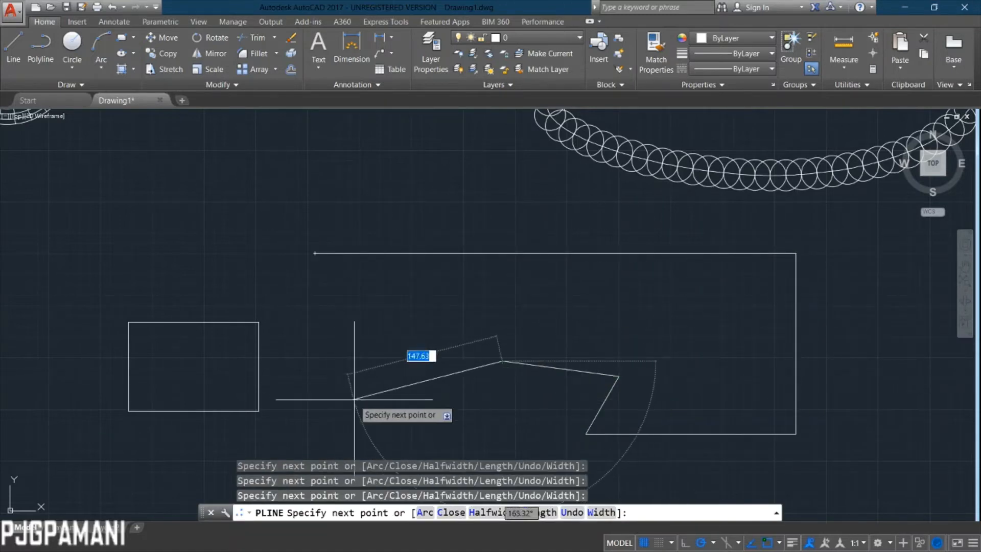
left_click(354, 399)
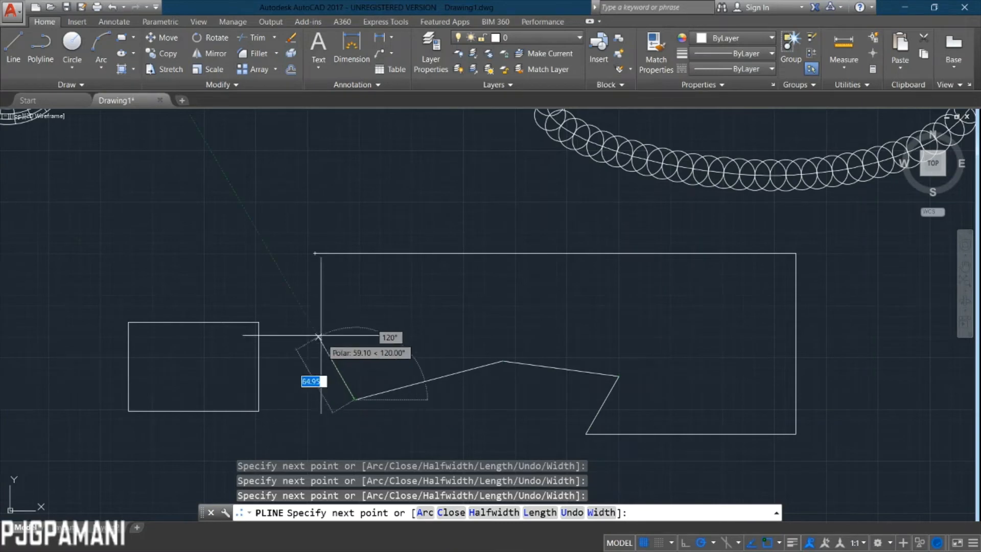
left_click(315, 253)
key("Return")
Select the seven-sided polyline to check whether it behaves as one object, and clear the selection.
left_click(820, 222)
left_click(713, 343)
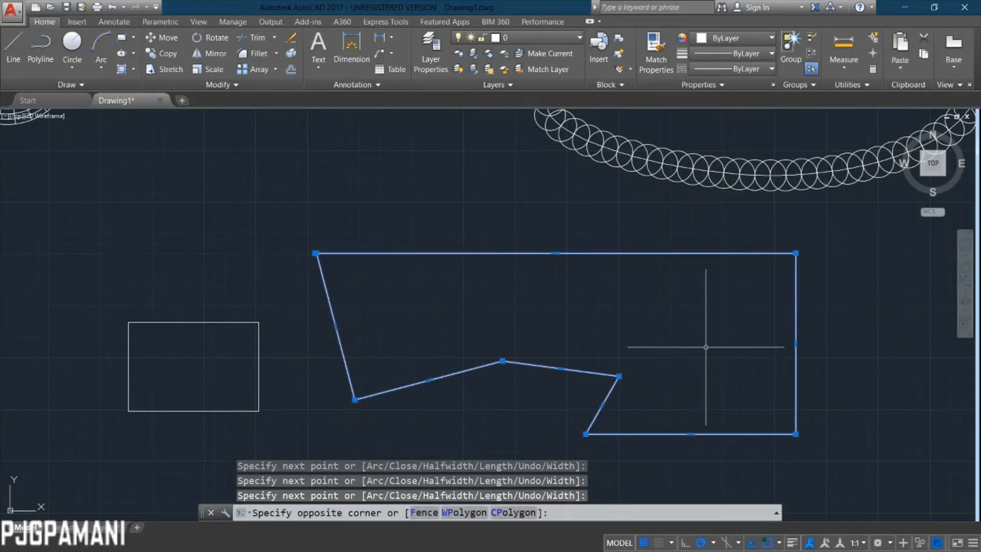
key("Escape")
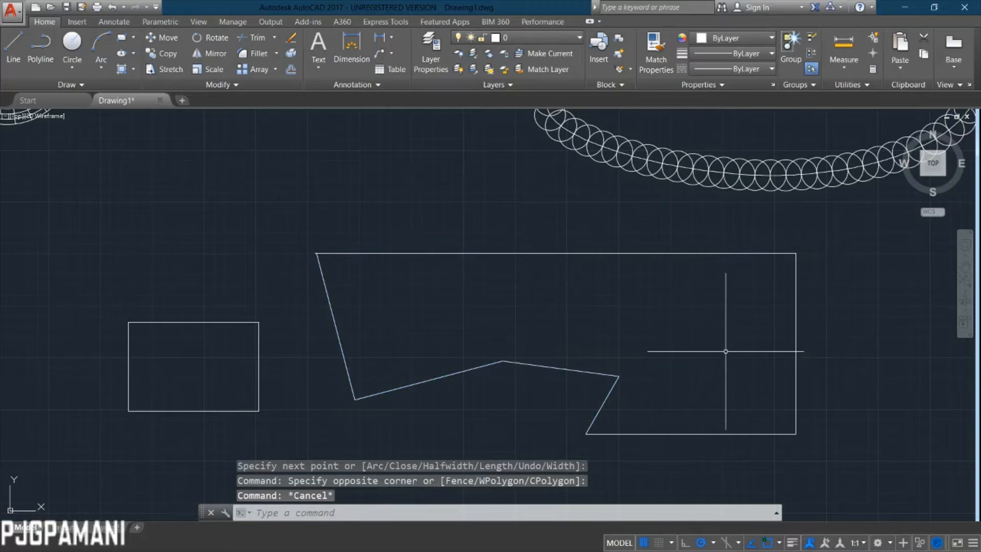
left_click(703, 254)
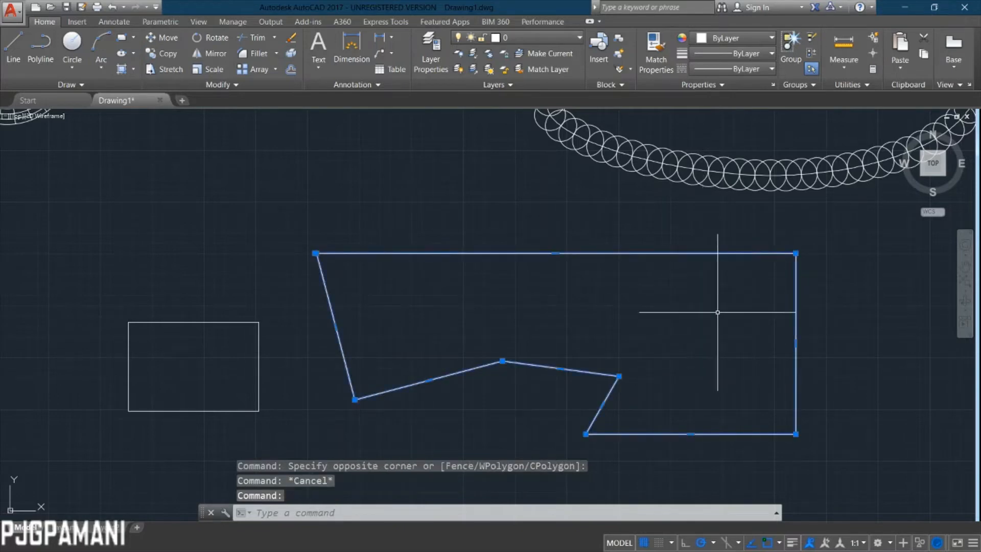
middle_click_drag(732, 380, 682, 318)
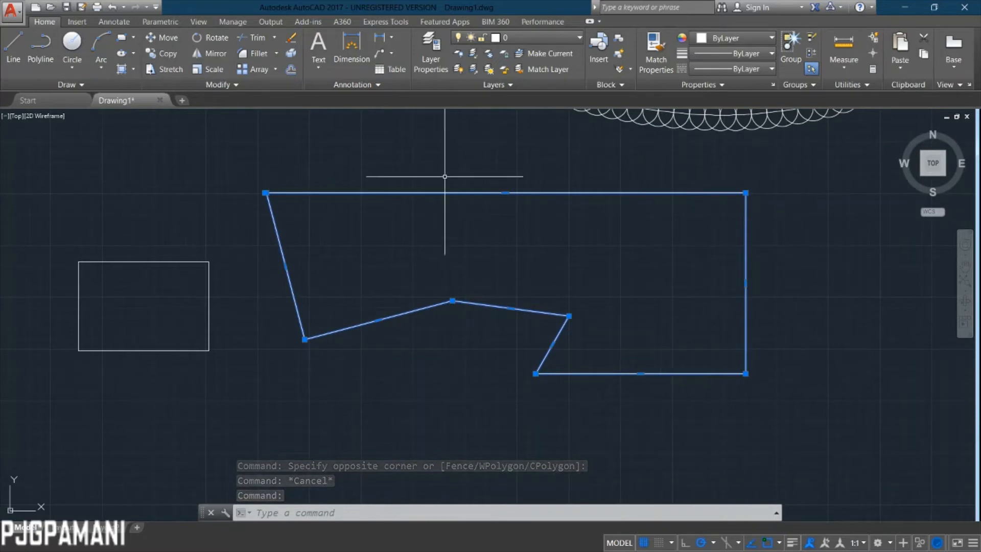
key("Escape")
middle_click_drag(626, 323, 553, 251)
Draw a closed seven-sided outline freehand with Line below the polyline, with a long horizontal edge and a triangular peak at its end.
type("L")
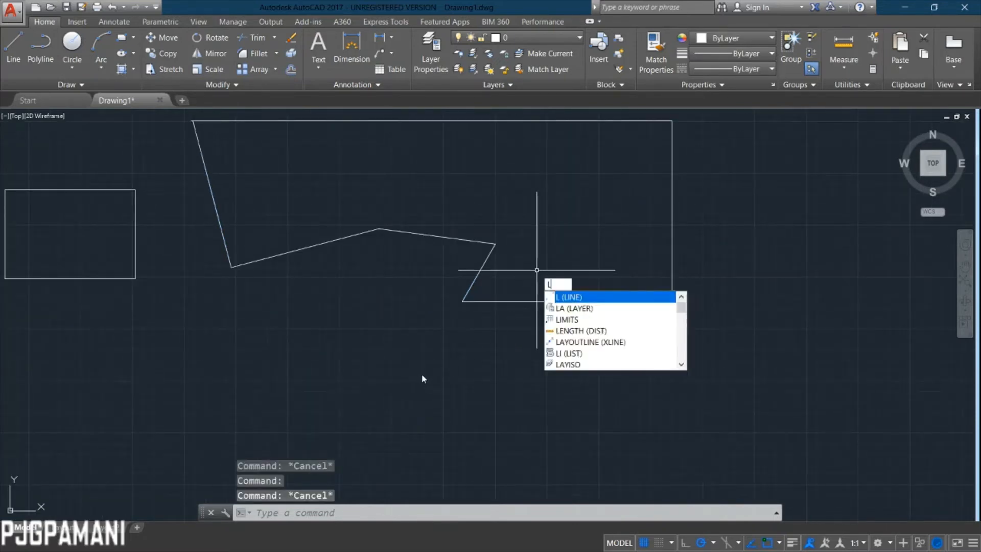
key("Return")
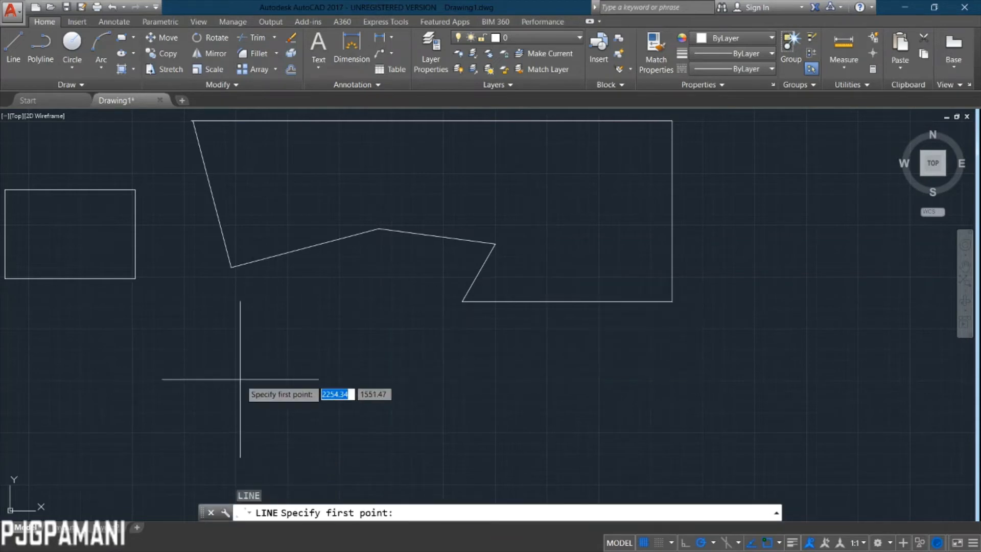
left_click(237, 370)
left_click(688, 370)
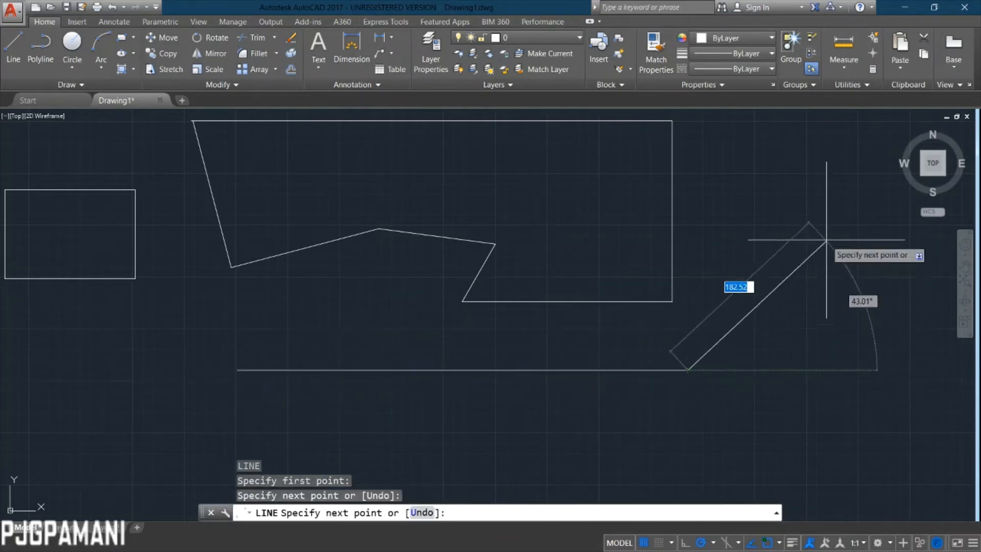
left_click(826, 238)
left_click(940, 449)
left_click(647, 479)
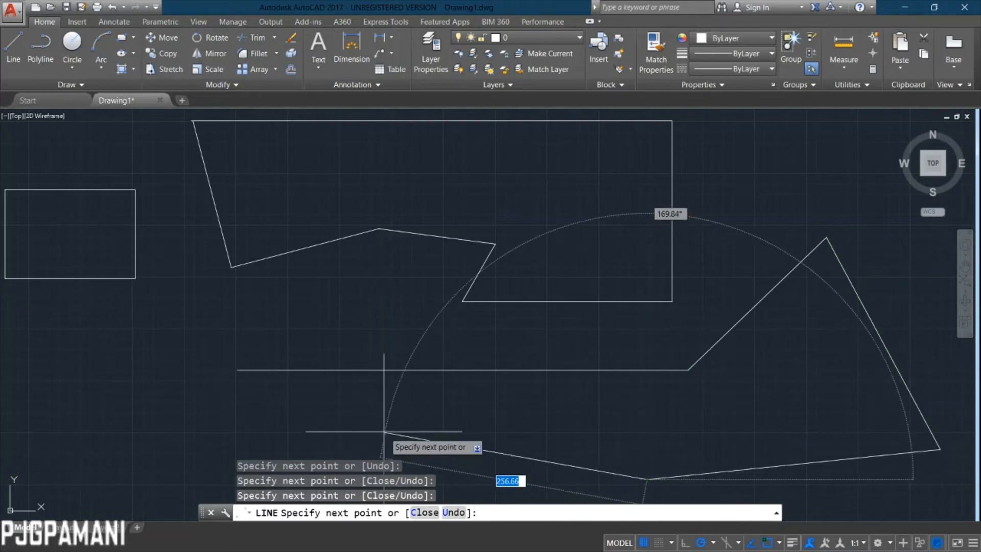
left_click(381, 426)
left_click(197, 436)
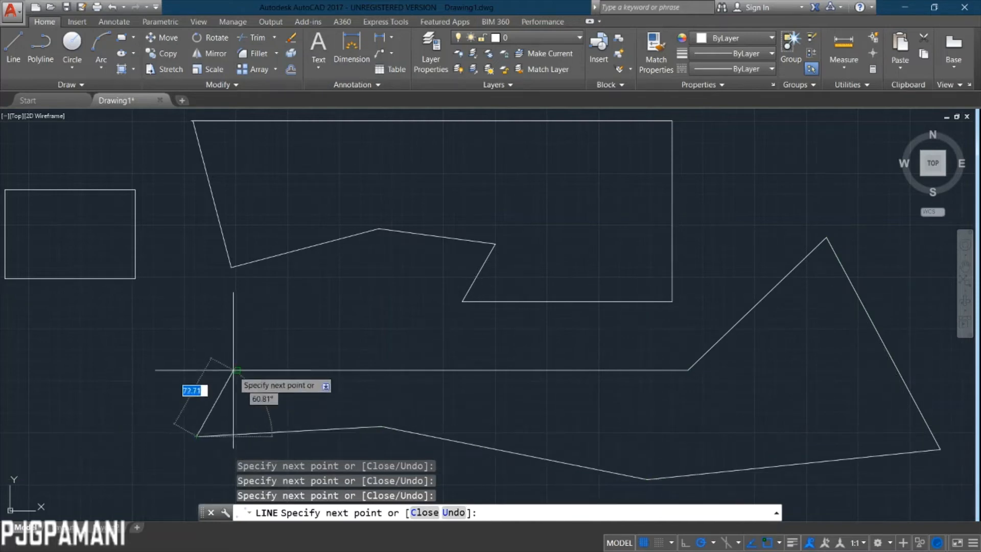
left_click(237, 370)
key("Return")
middle_click_drag(620, 405, 640, 373)
middle_click_drag(802, 370, 668, 324)
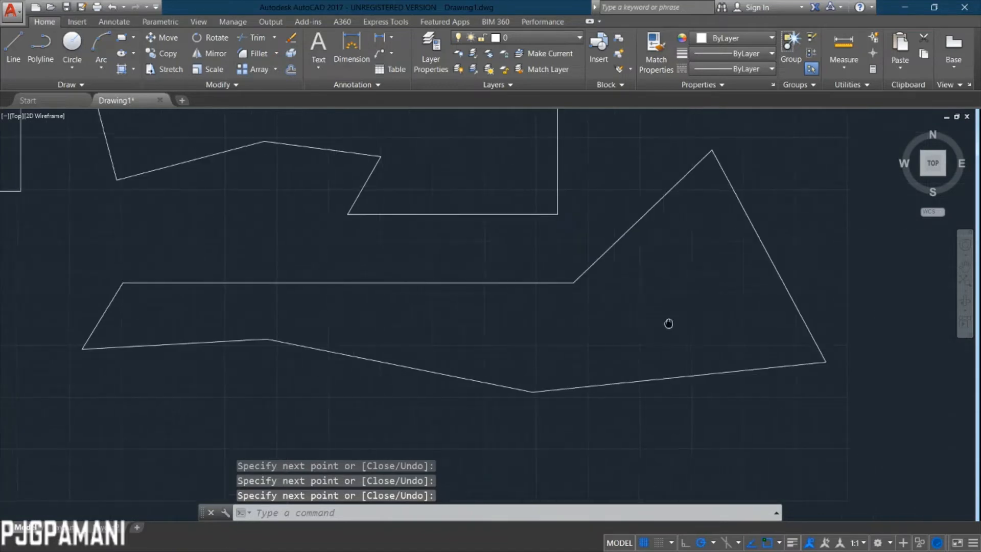
Select the segments of the line-drawn outline one by one to check whether they are separate objects, and clear the selection.
left_click(829, 207)
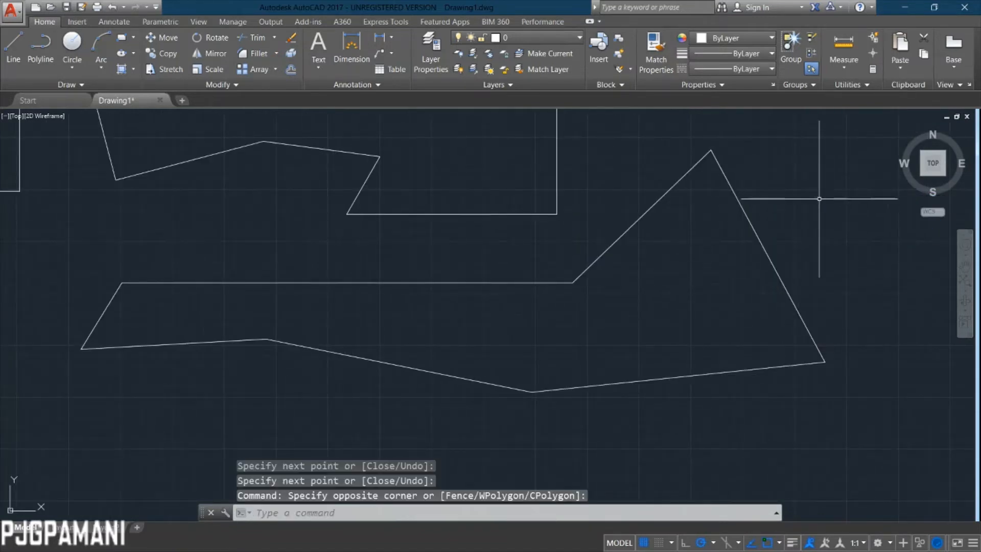
left_click(740, 284)
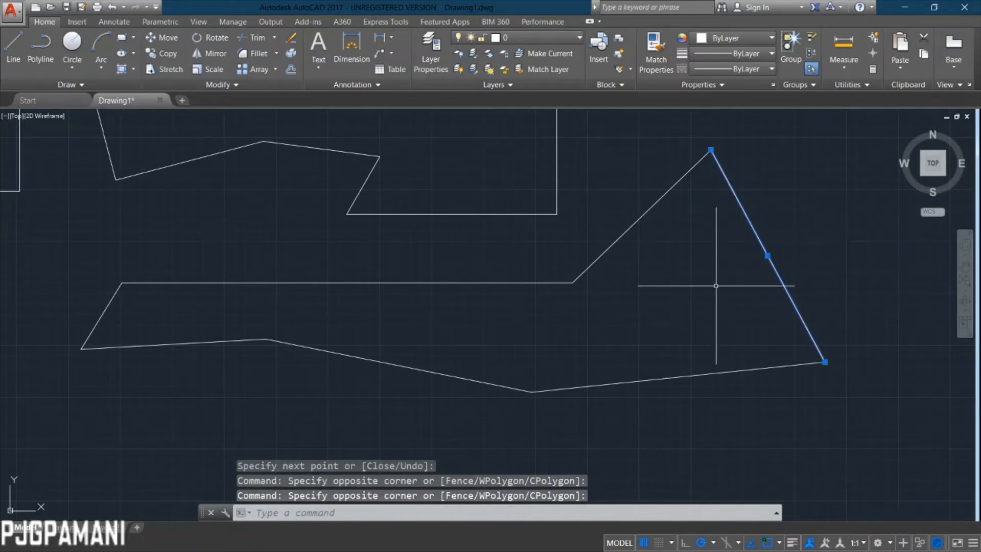
left_click(715, 343)
left_click(654, 197)
left_click(482, 351)
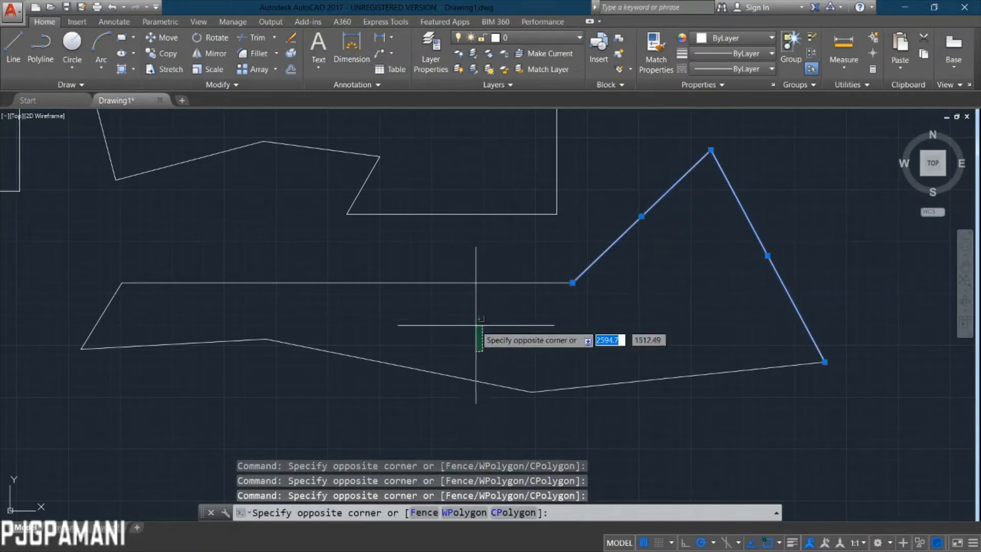
left_click(461, 263)
middle_click_drag(234, 300, 376, 299)
scroll(333, 307, "up", 2)
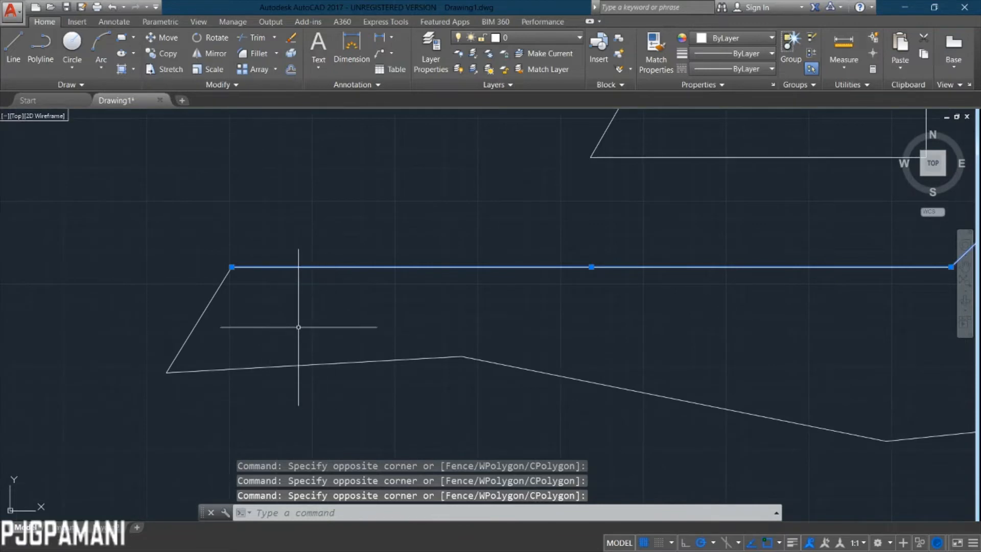
scroll(298, 327, "down", 2)
left_click(307, 324)
left_click(210, 310)
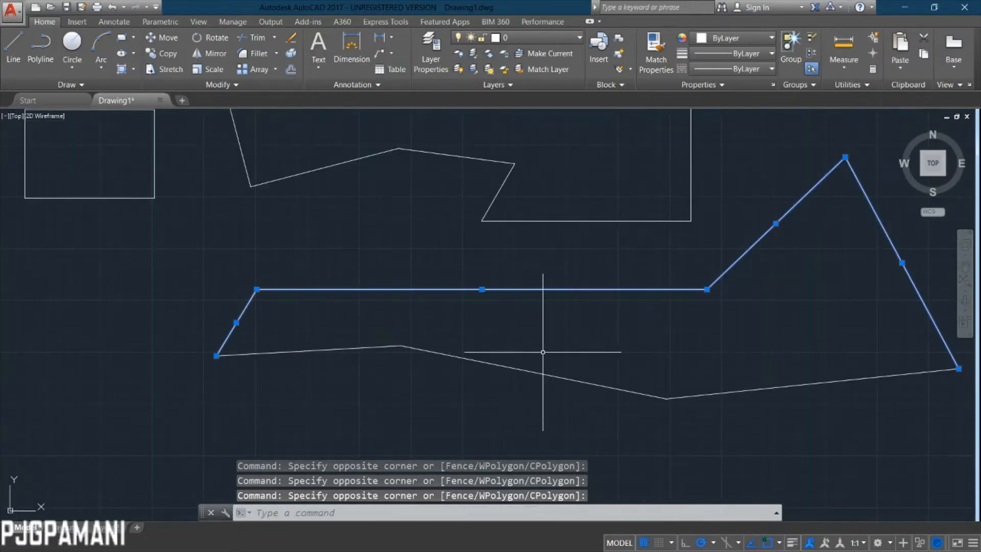
left_click(542, 352)
left_click(497, 400)
left_click(317, 394)
left_click(330, 386)
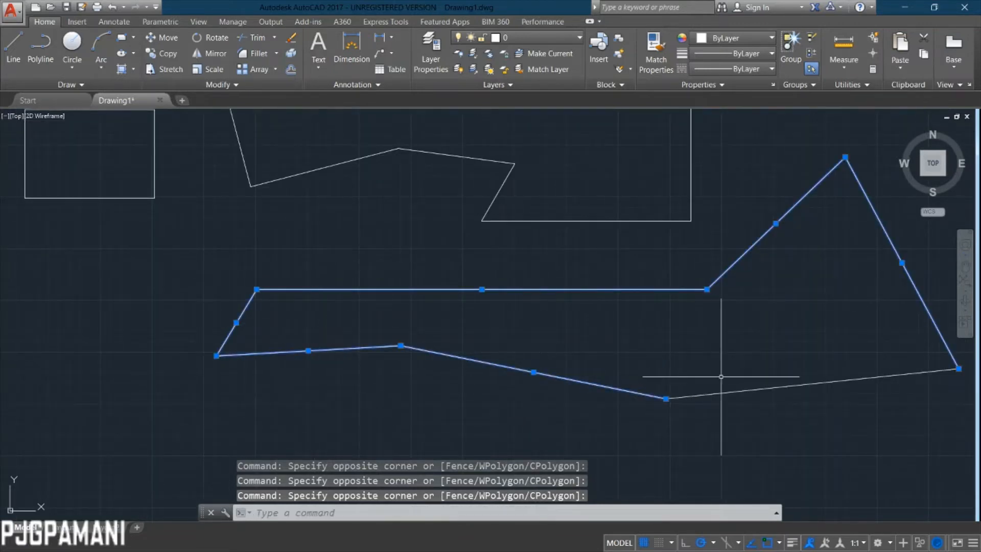
left_click(749, 357)
left_click(782, 428)
key("Escape")
middle_click_drag(680, 325, 692, 361)
scroll(692, 362, "down", 2)
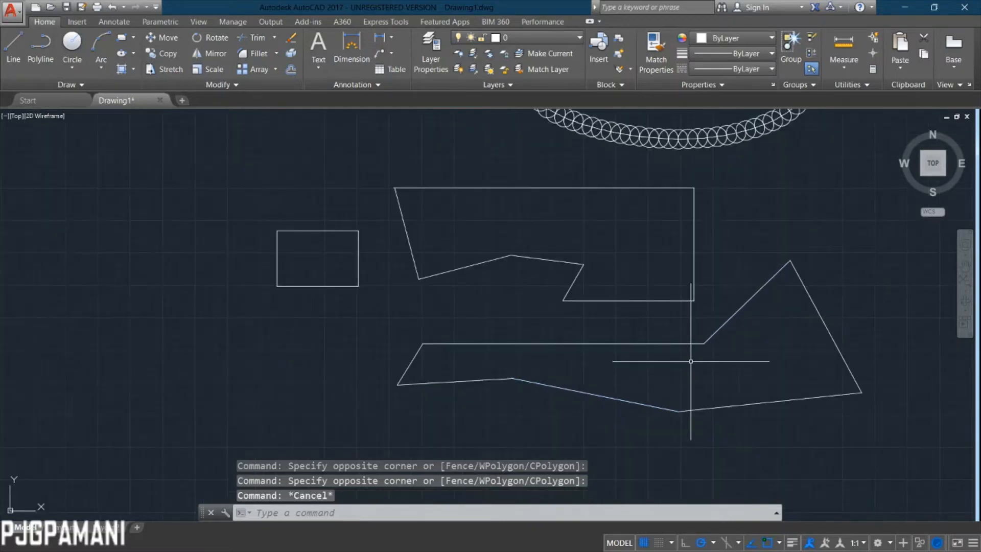
Select the polyline above the line-drawn outline for comparison, and deselect it.
left_click(695, 247)
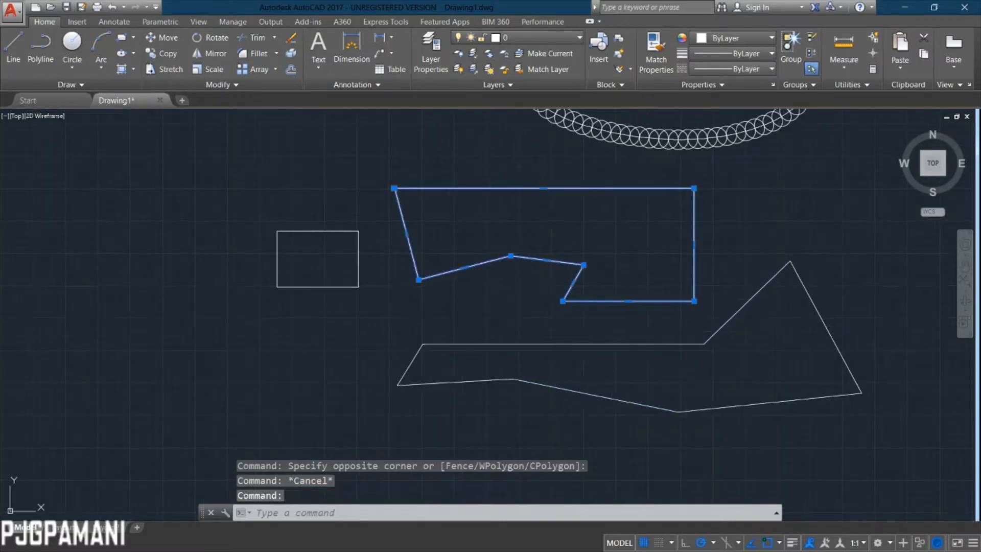
mouse_move(593, 343)
middle_mouse_down()
mouse_move(527, 324)
mouse_move(553, 333)
mouse_move(551, 311)
middle_mouse_up()
key("Escape")
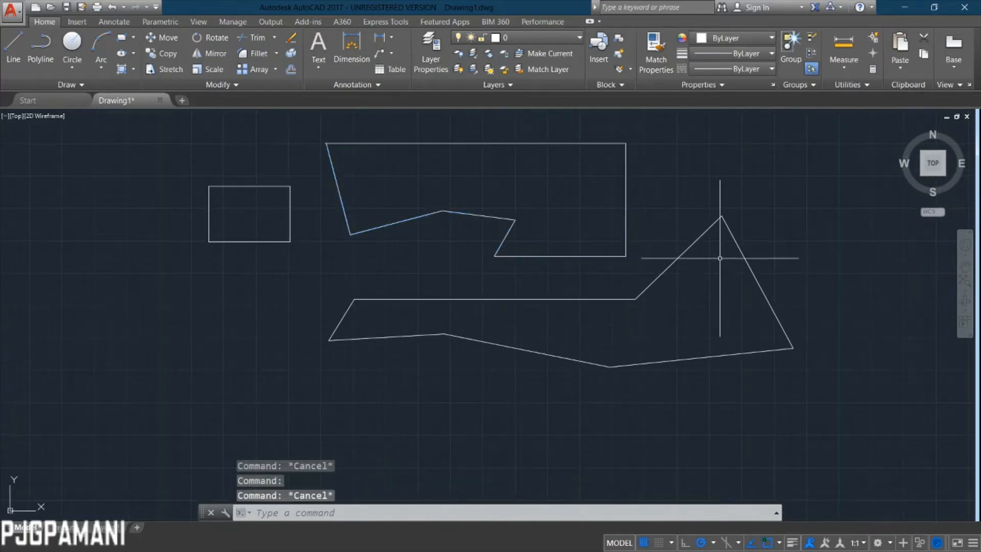
Check the line-drawn outline again by selecting several of its edges individually, and deselect them all.
left_click(747, 262)
left_click(681, 250)
left_click(675, 243)
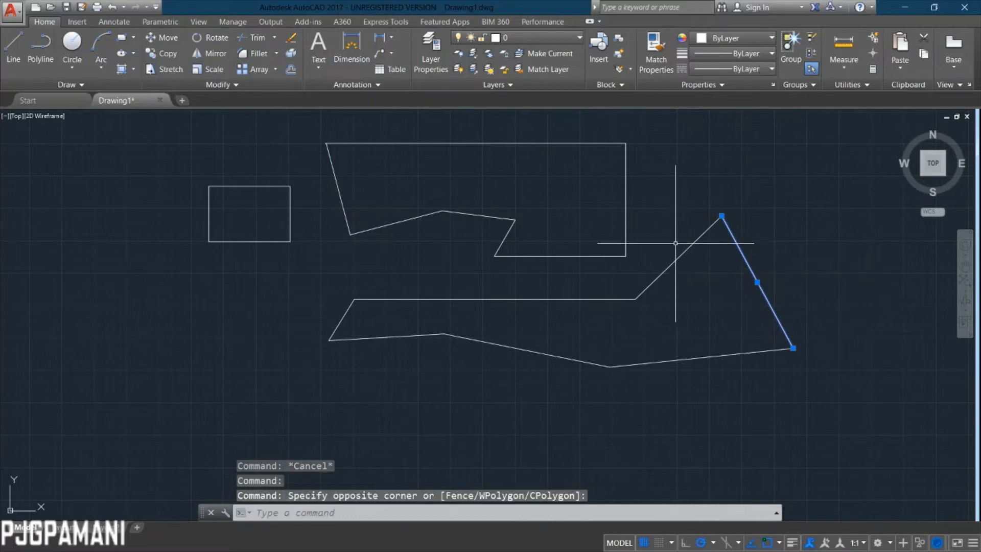
left_click(701, 267)
left_click(667, 250)
left_click(600, 328)
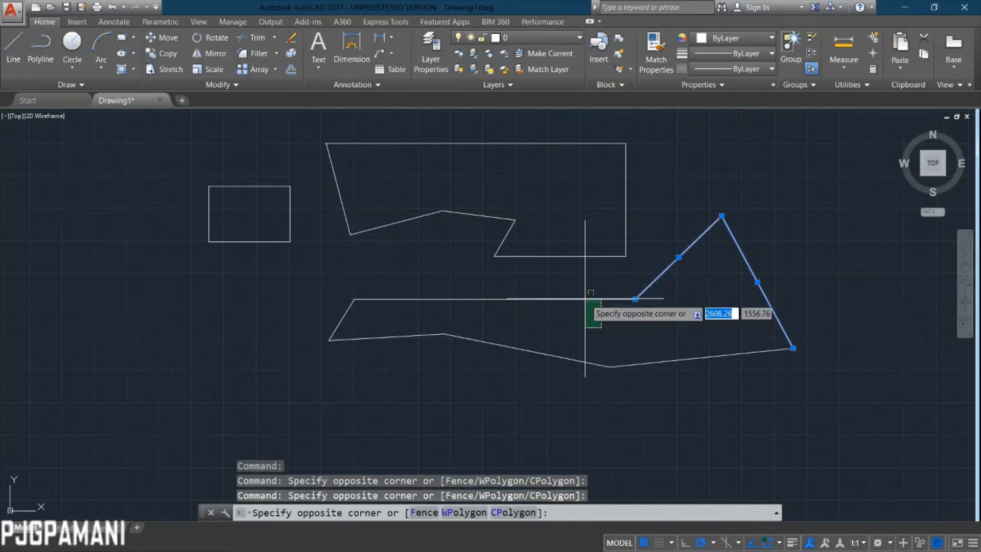
left_click(585, 294)
left_click(405, 342)
left_click(344, 329)
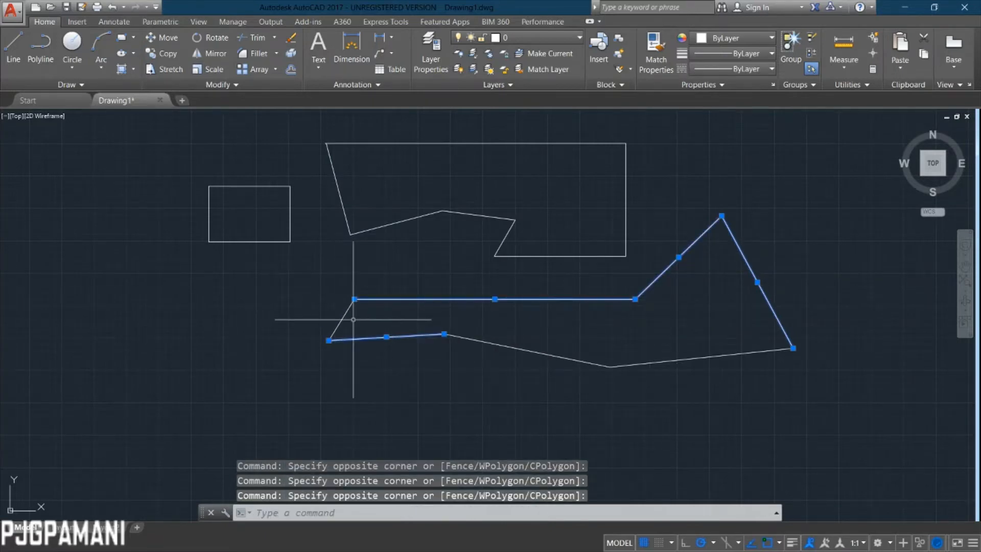
left_click(353, 320)
key("Escape")
left_click(670, 322)
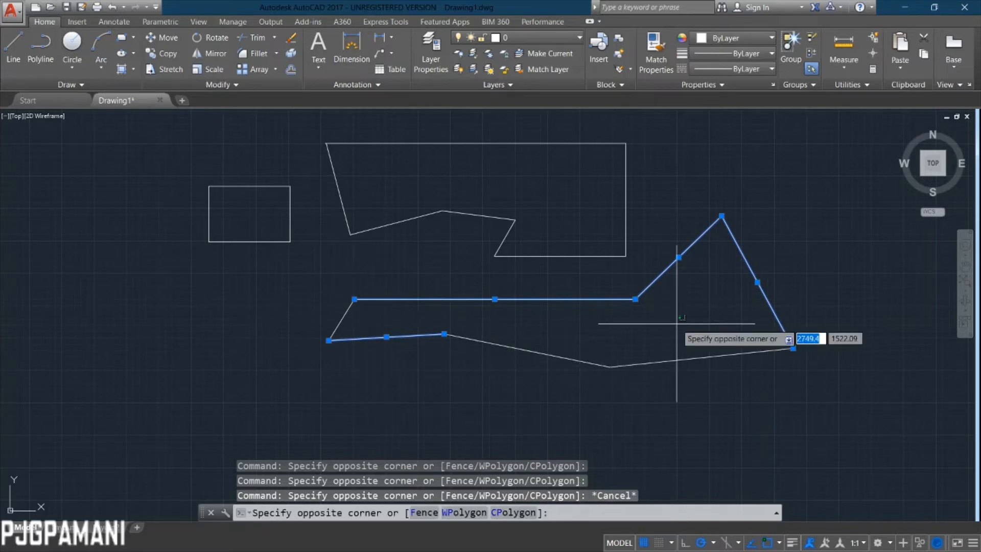
key("Escape")
key("Escape")
mouse_move(692, 329)
middle_mouse_down()
mouse_move(663, 342)
mouse_move(664, 354)
middle_mouse_up()
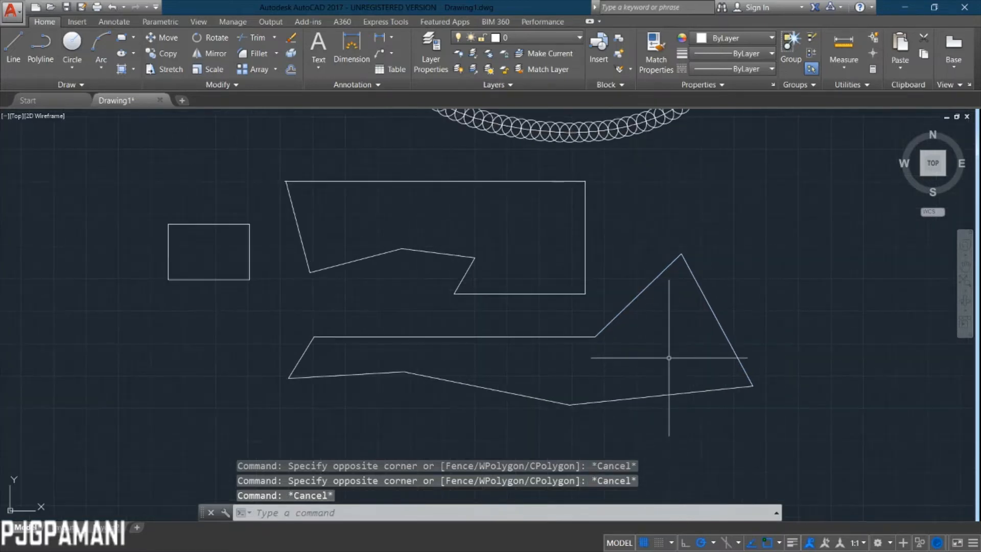
Join all seven lines of the lower outline with its triangular peak into a single polyline.
scroll(710, 299, "up", 6)
scroll(685, 312, "down", 2)
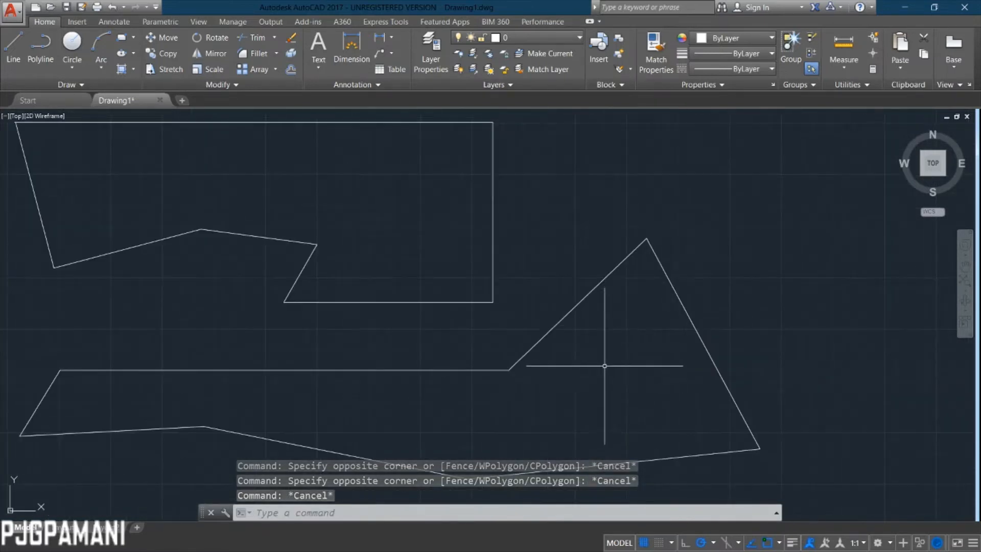
mouse_move(605, 385)
middle_mouse_down()
mouse_move(622, 330)
mouse_move(606, 364)
middle_mouse_up()
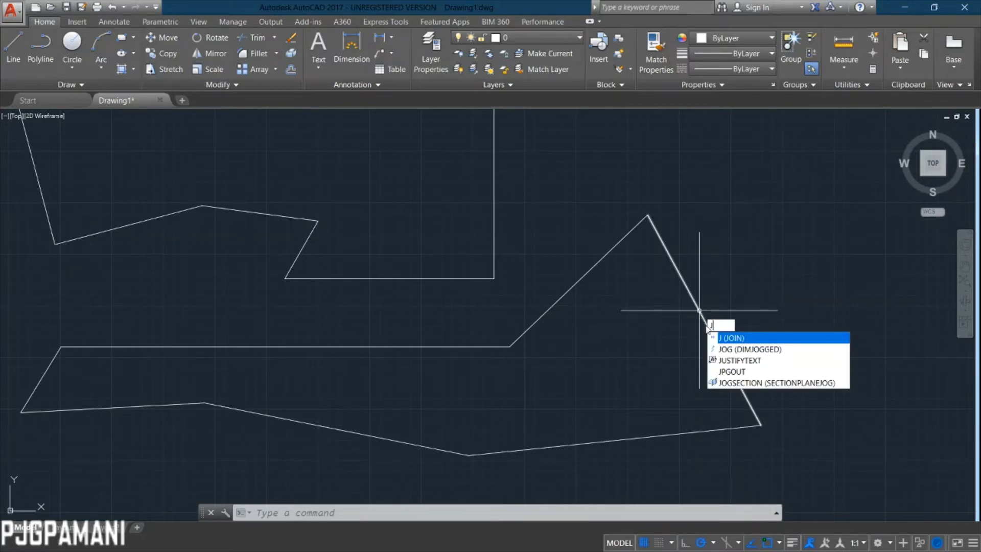
key("Return")
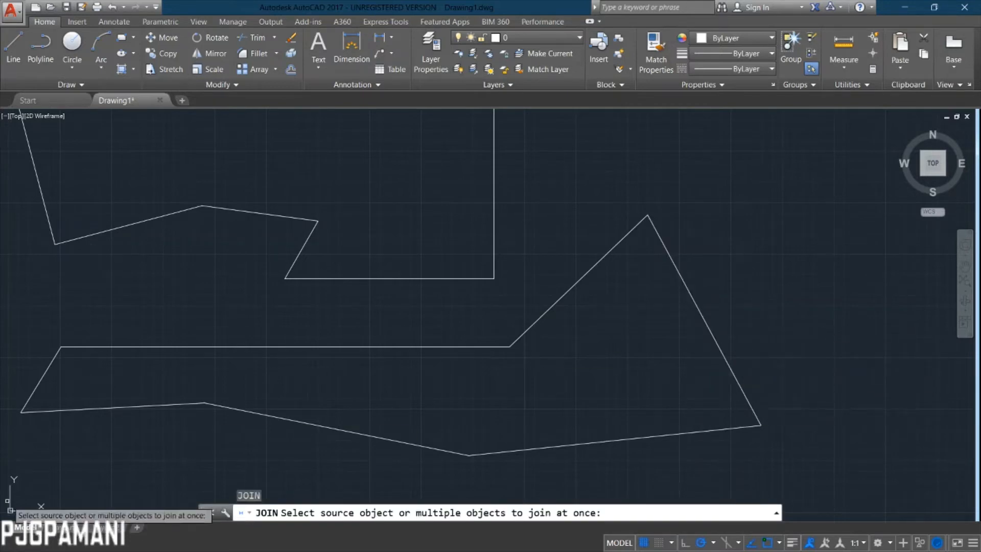
left_click(705, 322)
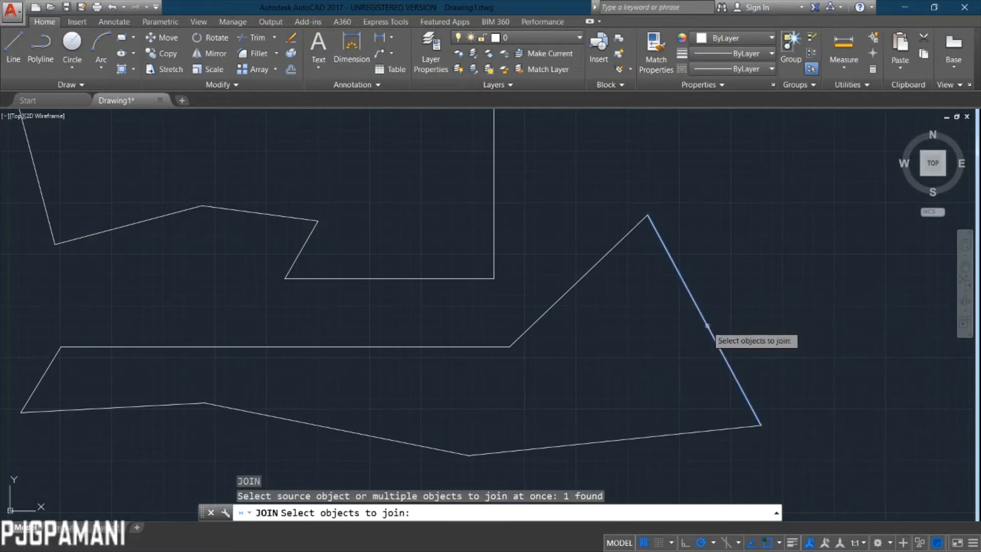
left_click(584, 275)
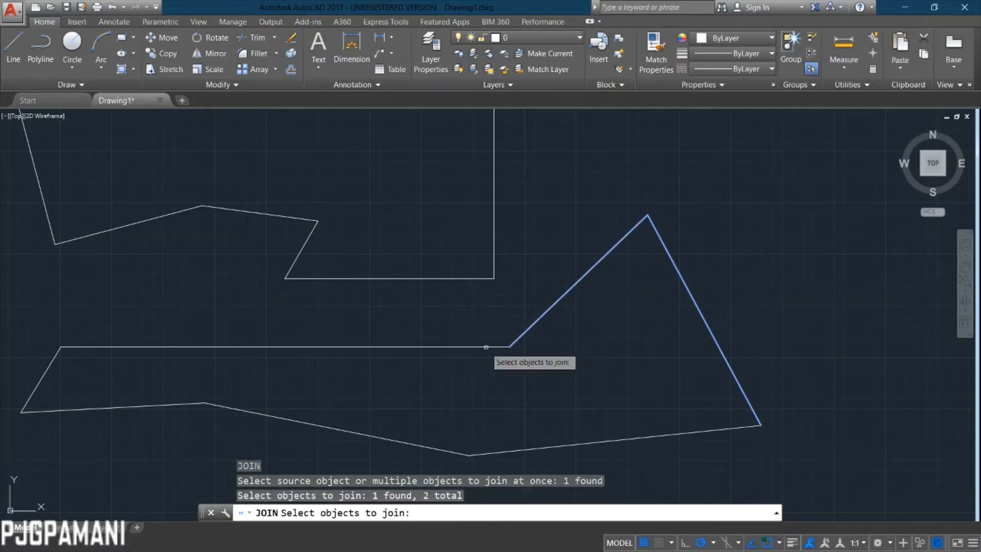
left_click(466, 345)
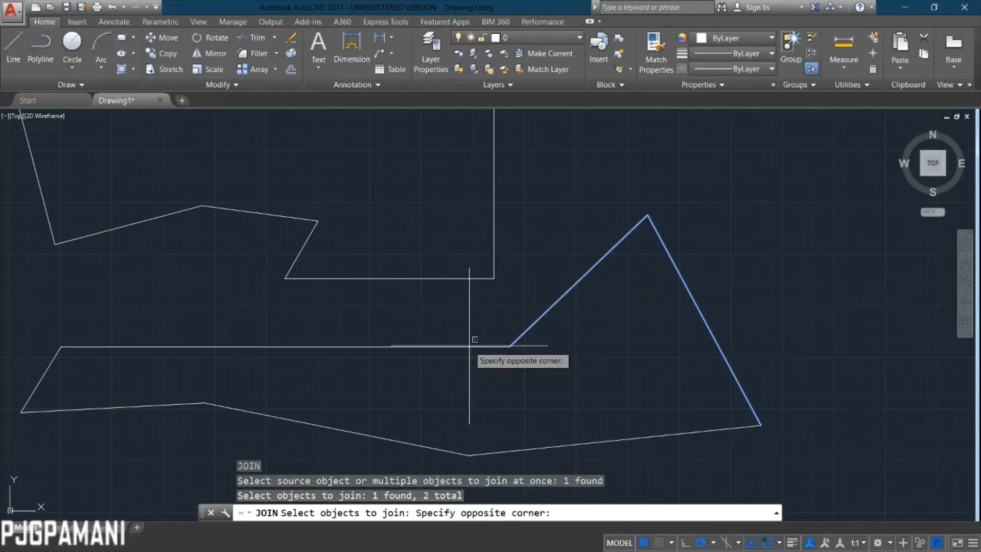
left_click(466, 350)
left_click(466, 347)
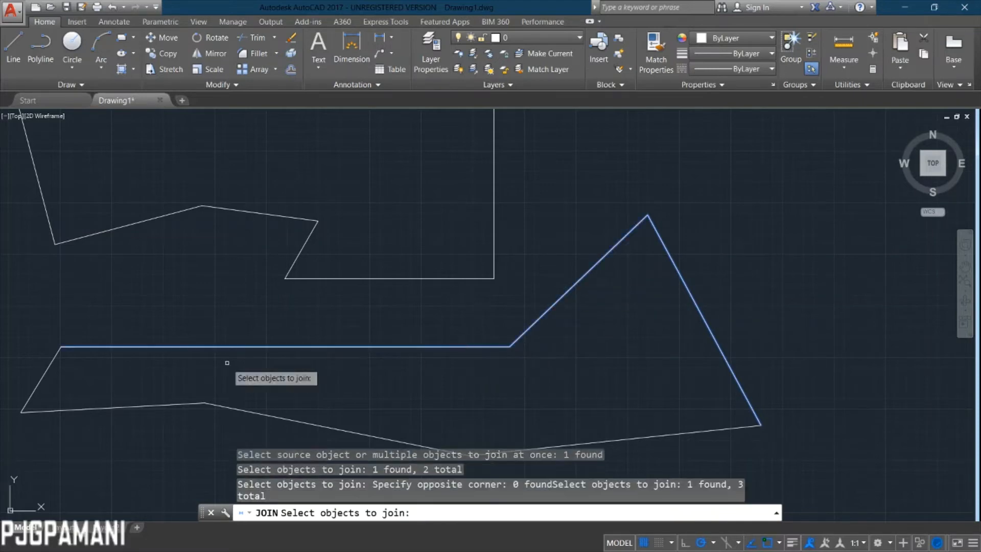
left_click(47, 367)
left_click(143, 407)
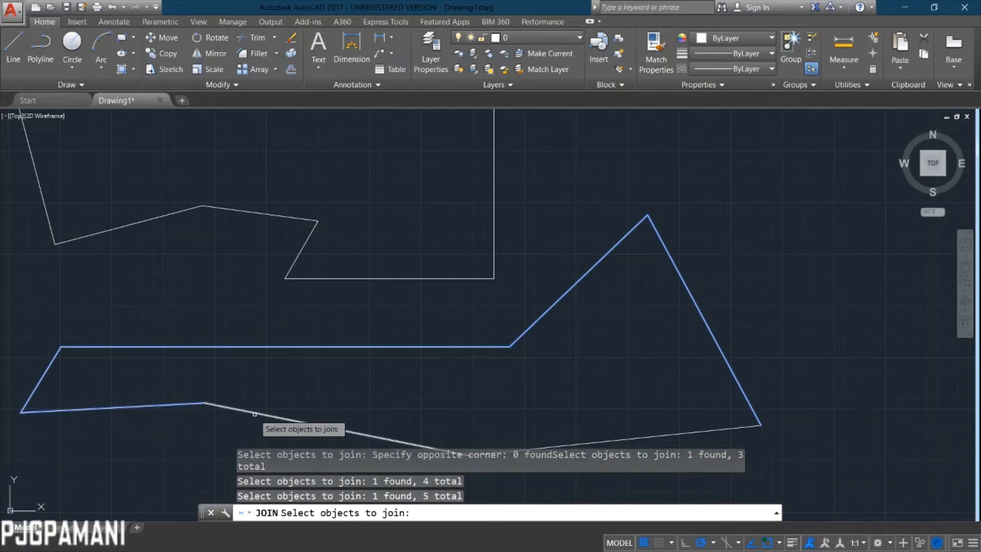
left_click(255, 414)
left_click(526, 452)
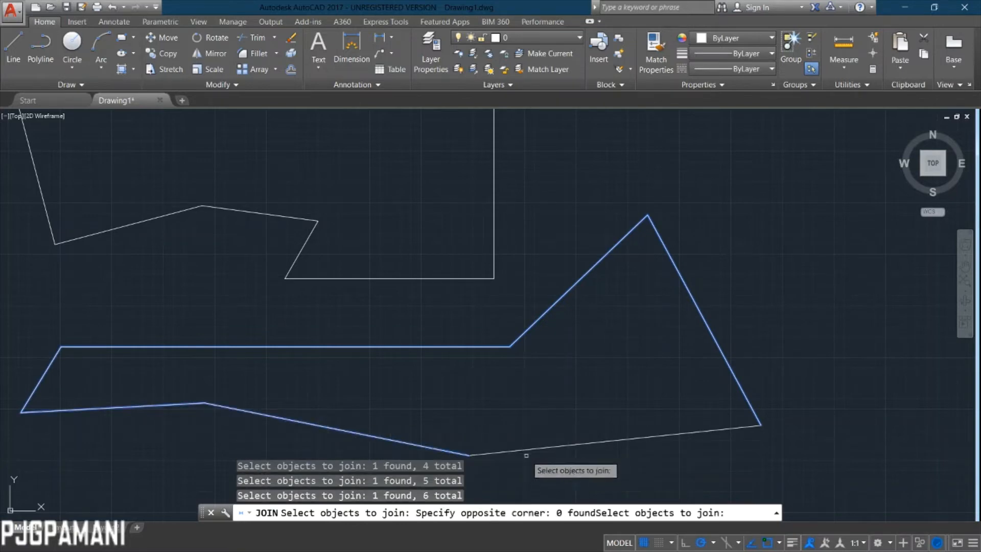
left_click(529, 450)
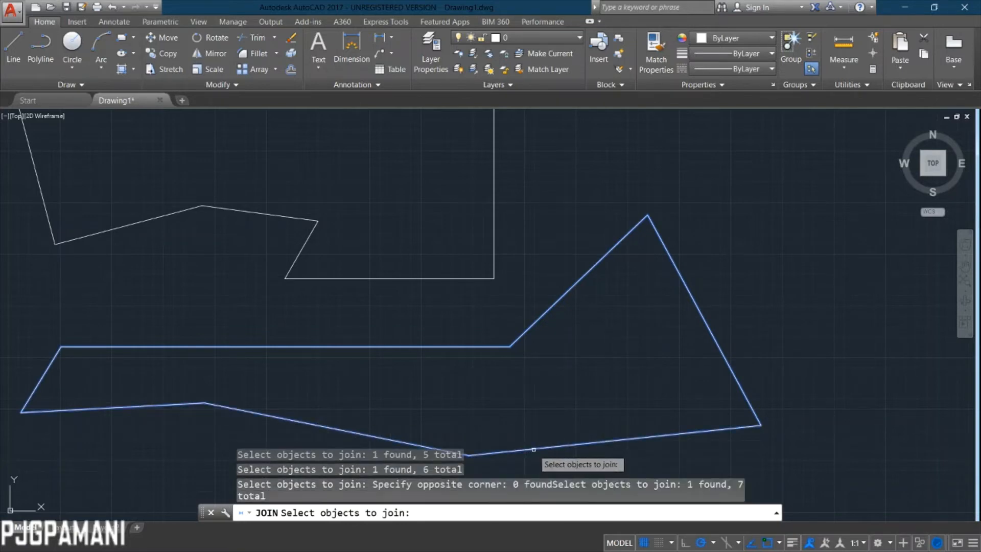
key("Return")
Select the joined lower outline to check that it behaves as one object, and deselect it.
scroll(630, 411, "down", 5)
scroll(630, 378, "up", 4)
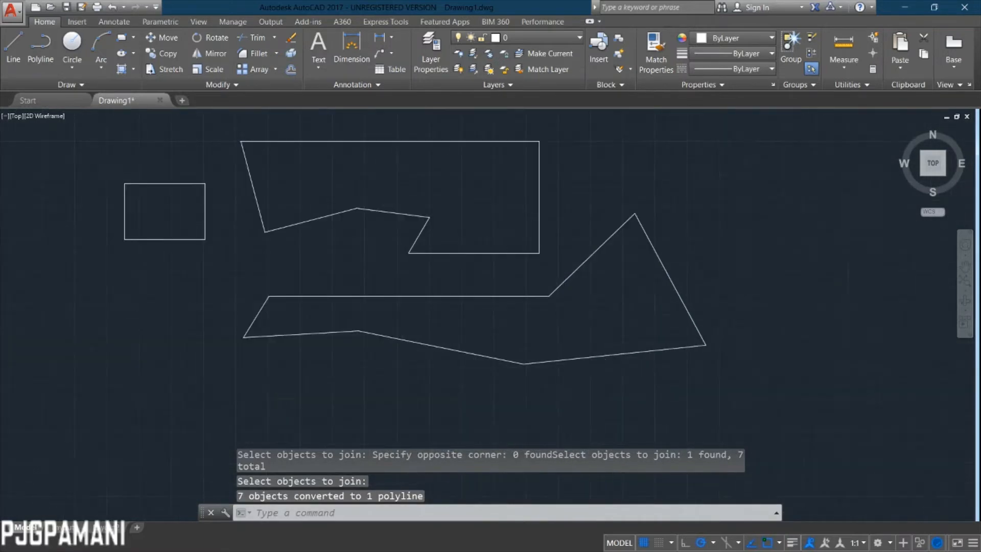
scroll(567, 353, "up", 2)
left_click(819, 242)
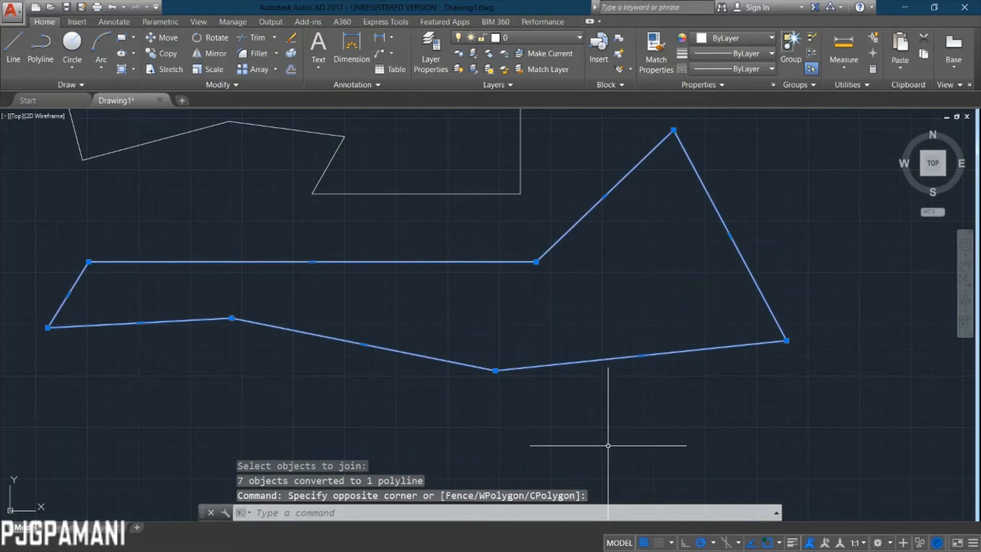
middle_click_drag(518, 334, 574, 367)
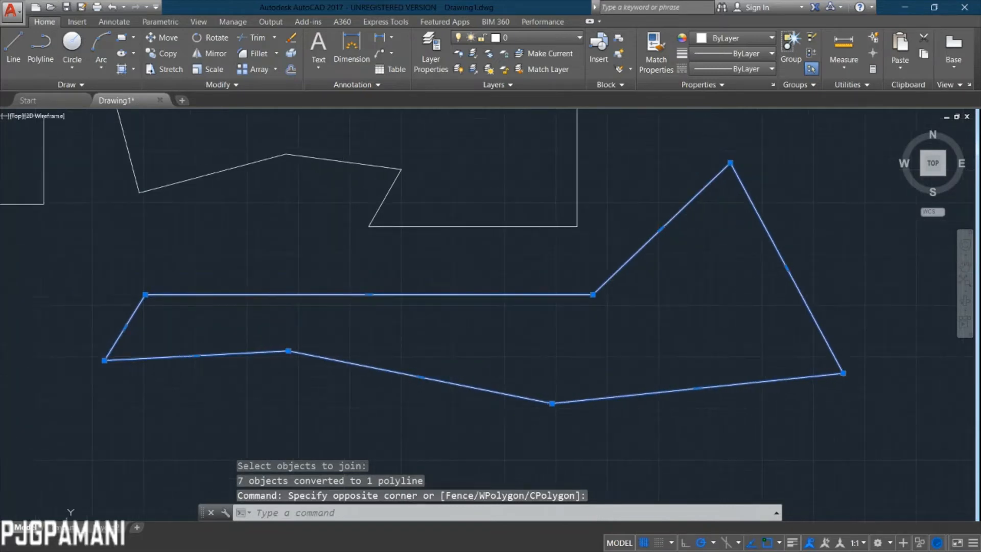
key("Escape")
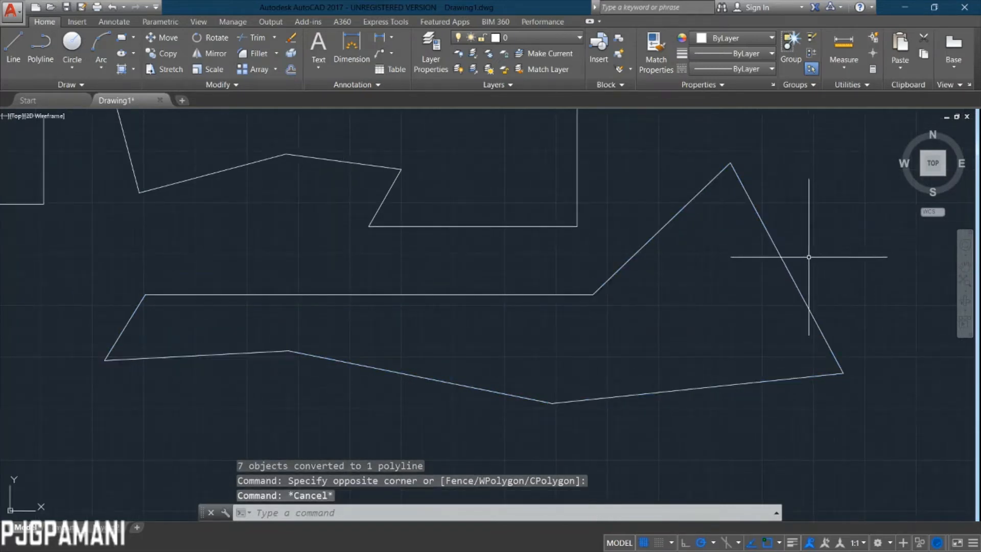
Undo the join of the lower outline along with the latest view changes.
key("ctrl+z")
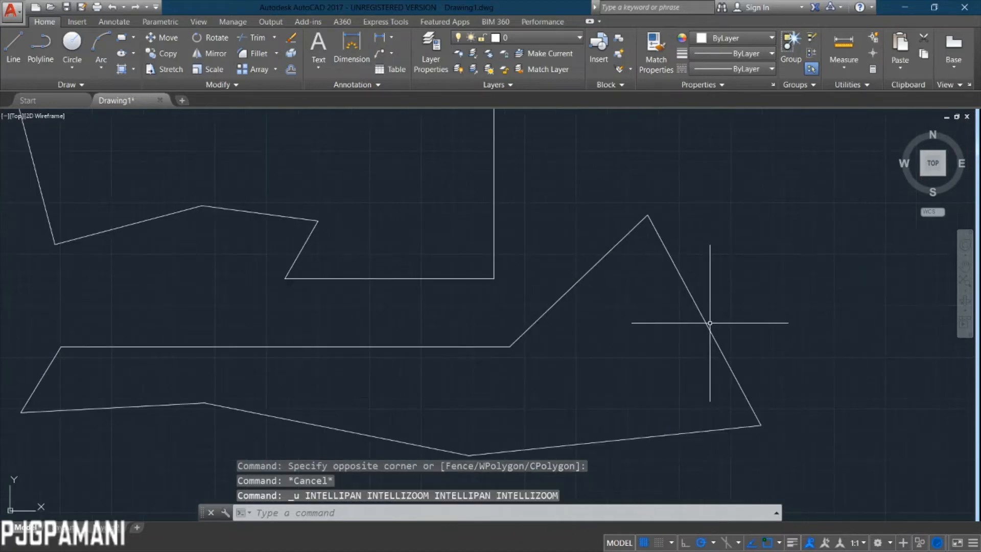
left_click(711, 324)
left_click(706, 319)
key("Escape")
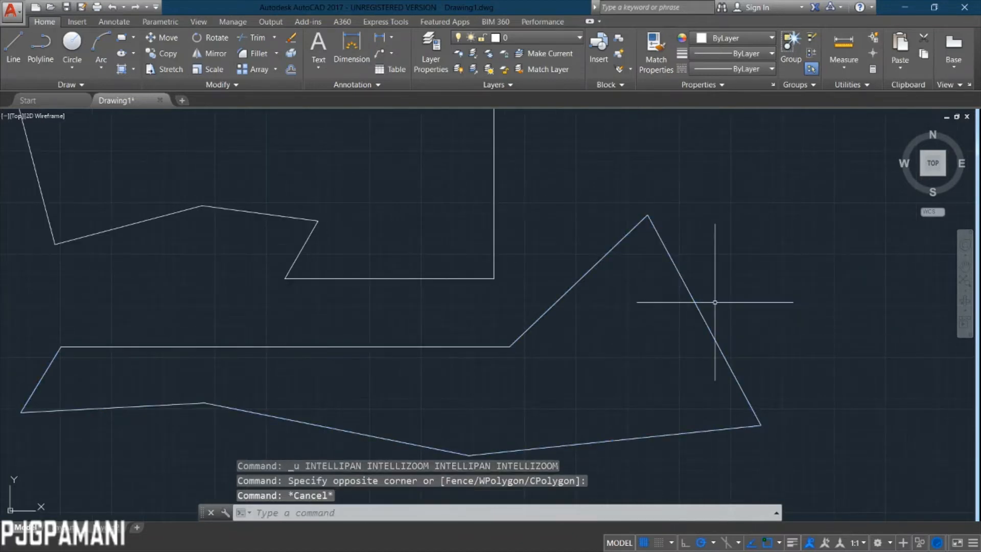
key("ctrl+z")
key("ctrl+z")
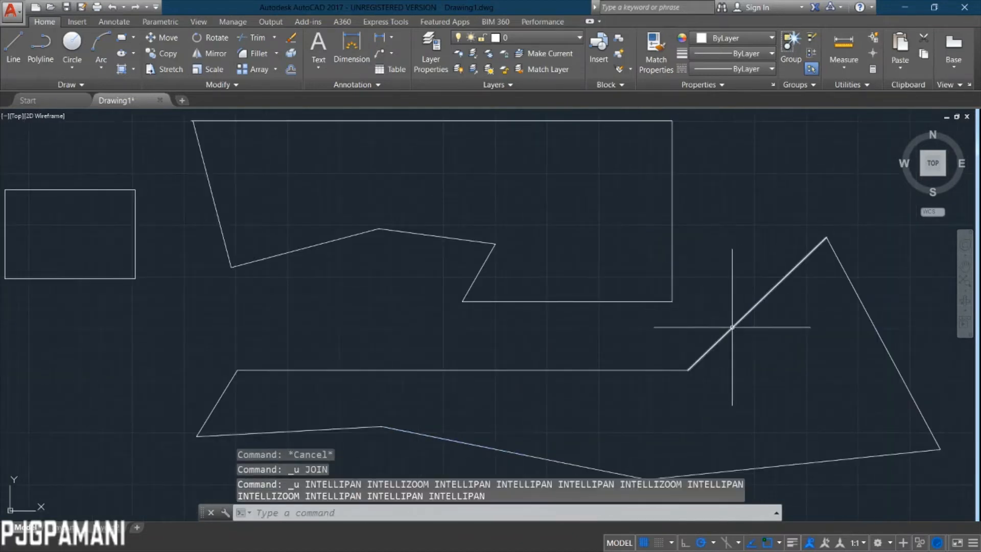
Select the two peak edges and the long horizontal edge individually to check that they are separate lines, and deselect them.
left_click(732, 327)
left_click(872, 319)
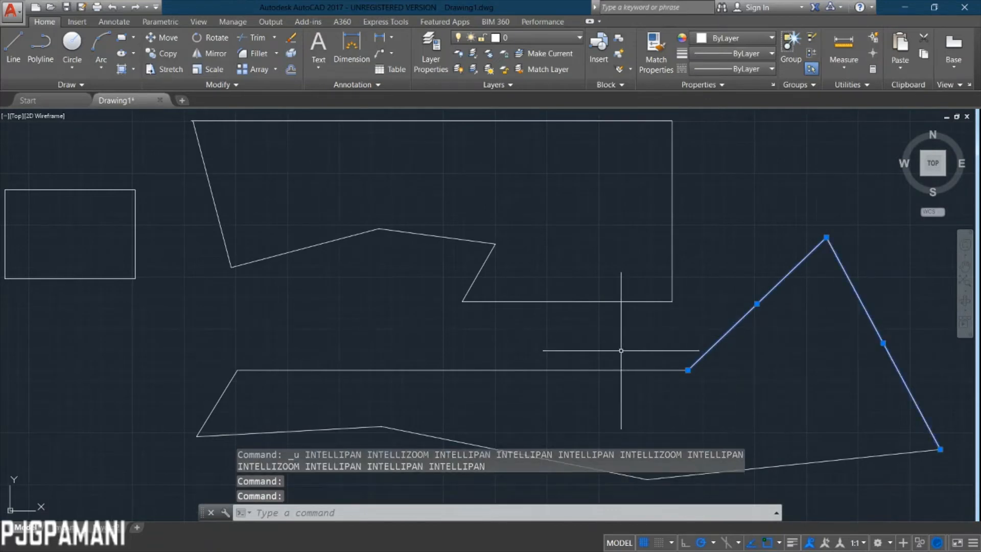
left_click(629, 369)
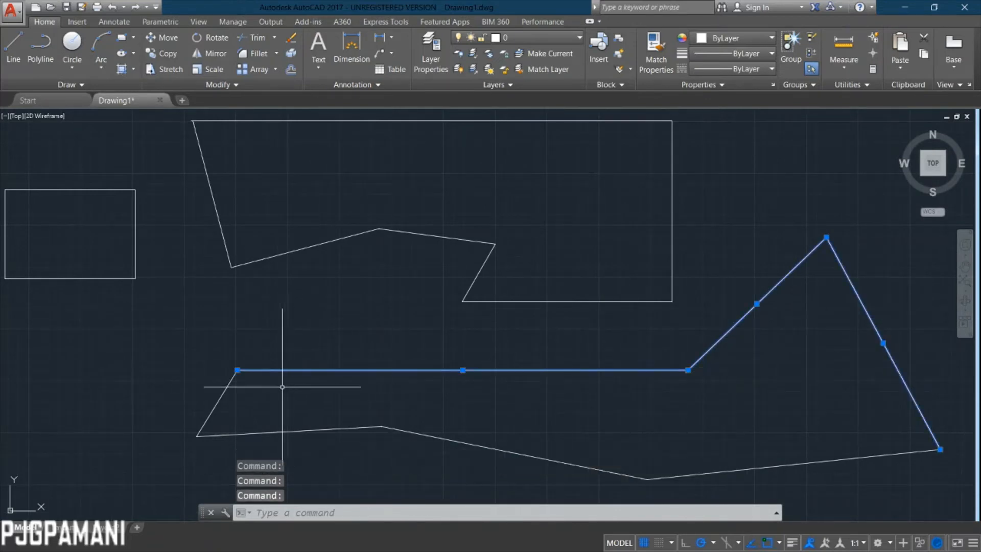
key("Escape")
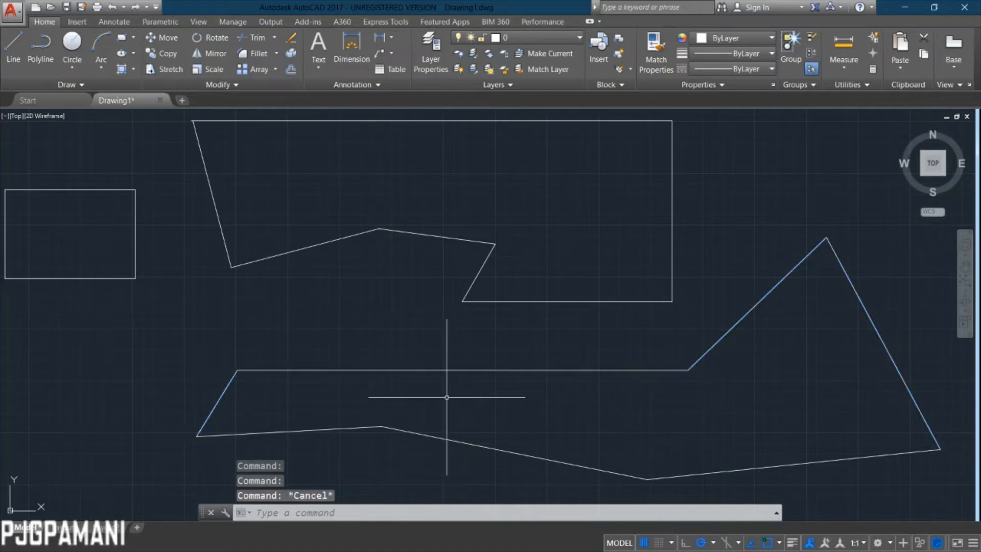
Redo the join of the lower outline, select it to check it as one object, and deselect it.
key("ctrl+y")
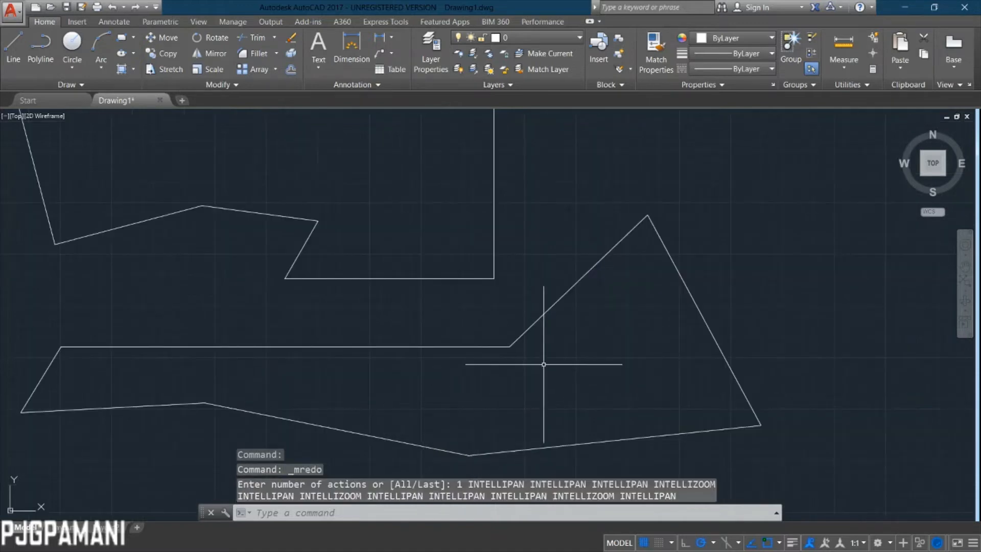
key("ctrl+y")
left_click(694, 304)
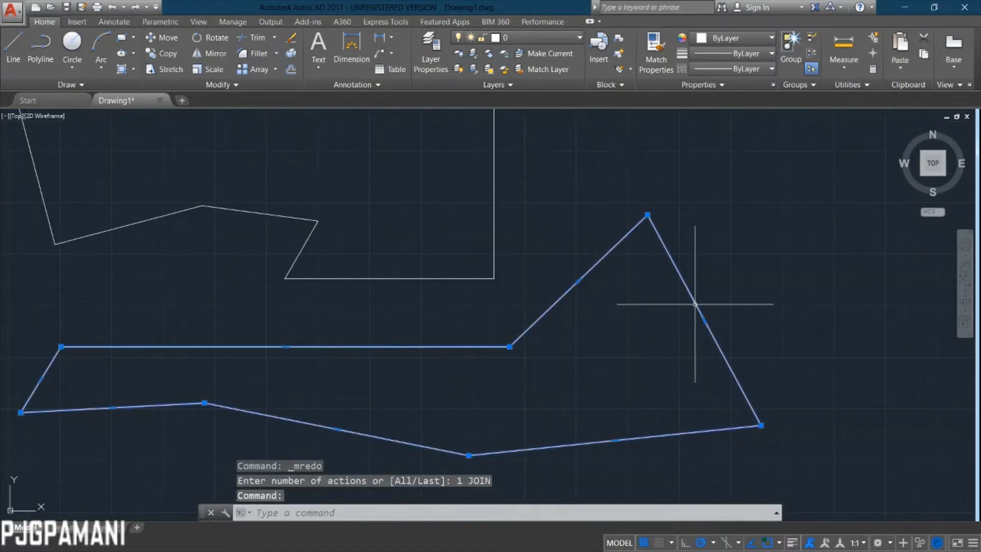
middle_click_drag(382, 389, 497, 339)
scroll(498, 340, "down", 4)
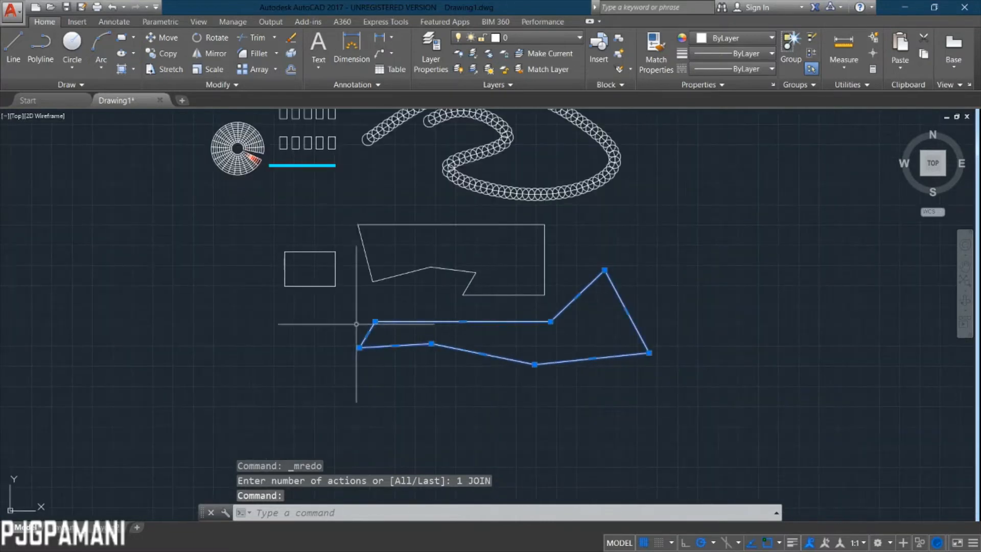
middle_click_drag(357, 328, 414, 346)
mouse_move(607, 348)
middle_mouse_down()
mouse_move(468, 324)
mouse_move(499, 325)
middle_mouse_up()
key("Escape")
mouse_move(280, 262)
middle_mouse_down()
mouse_move(445, 311)
mouse_move(475, 309)
mouse_move(468, 348)
middle_mouse_up()
mouse_move(567, 372)
middle_mouse_down()
mouse_move(515, 341)
mouse_move(467, 334)
mouse_move(460, 346)
middle_mouse_up()
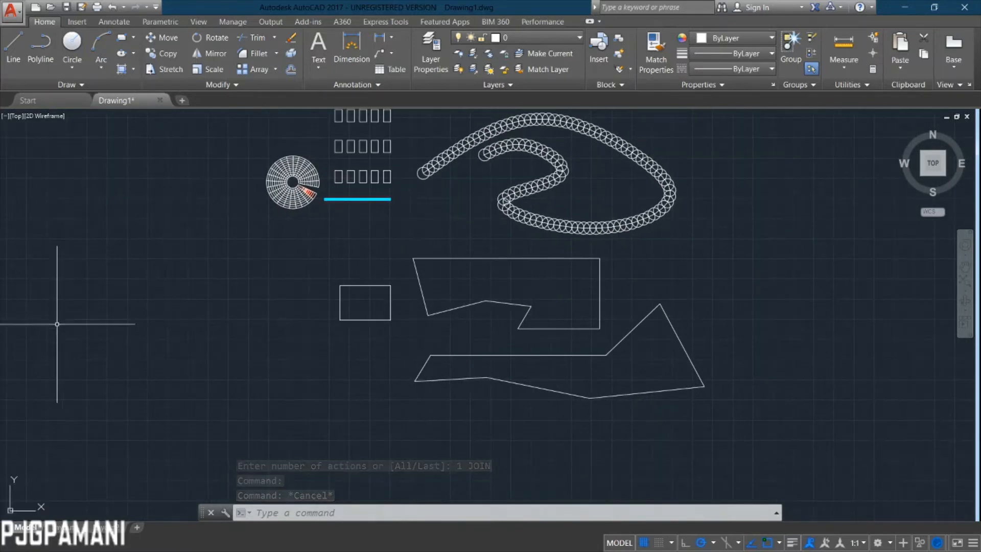
mouse_move(186, 313)
middle_mouse_down()
mouse_move(273, 359)
mouse_move(53, 398)
mouse_move(256, 372)
mouse_move(317, 390)
mouse_move(302, 374)
middle_mouse_up()
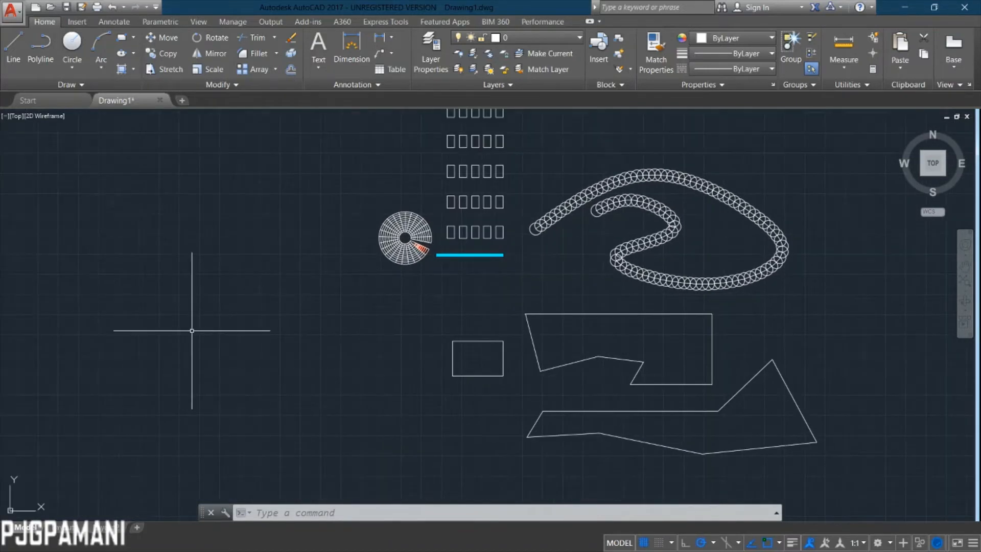
mouse_move(289, 324)
middle_mouse_down()
mouse_move(332, 374)
mouse_move(344, 364)
mouse_move(176, 343)
middle_mouse_up()
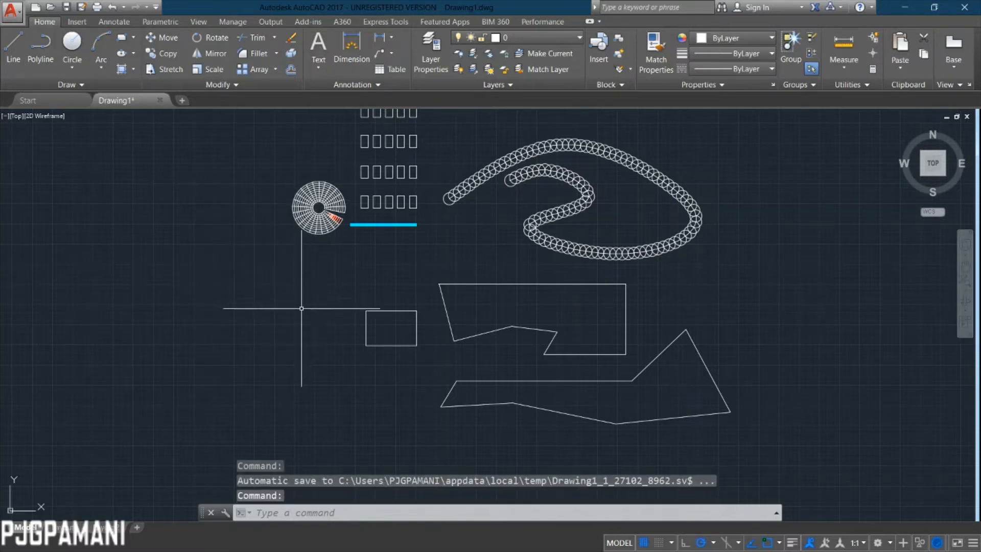
mouse_move(224, 368)
middle_mouse_down()
mouse_move(320, 348)
mouse_move(458, 405)
middle_mouse_up()
middle_click_drag(495, 366, 314, 339)
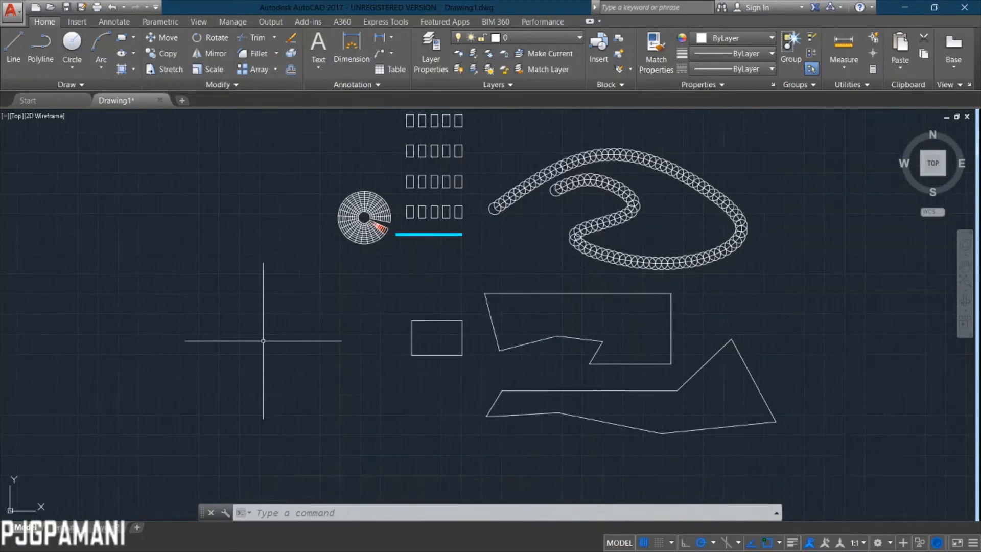
Draw a large upright rectangle freehand in the empty area to the left of the existing small rectangle and below the circular pattern.
mouse_move(180, 337)
middle_mouse_down()
mouse_move(342, 314)
mouse_move(335, 347)
middle_mouse_up()
scroll(332, 322, "up", 2)
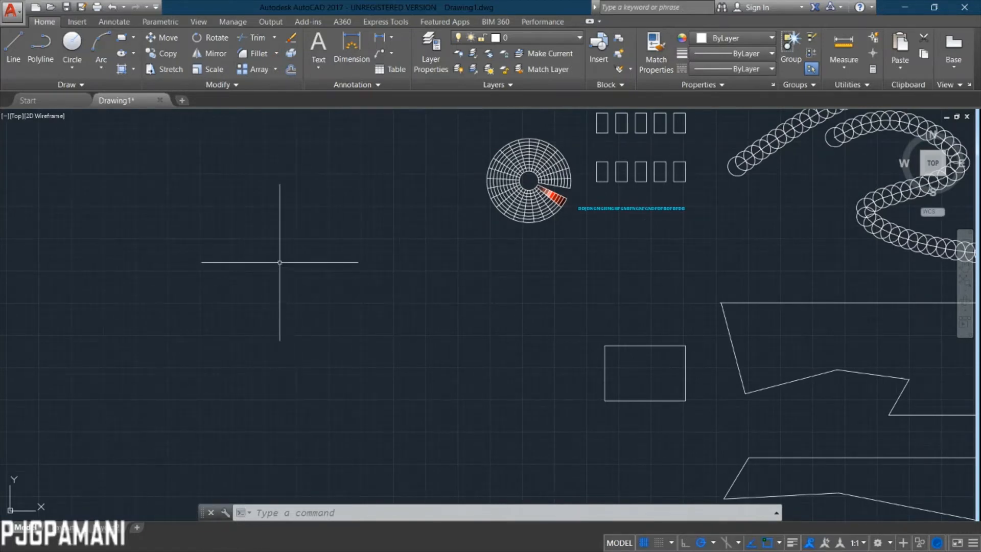
type("C")
key("Return")
left_click(213, 257)
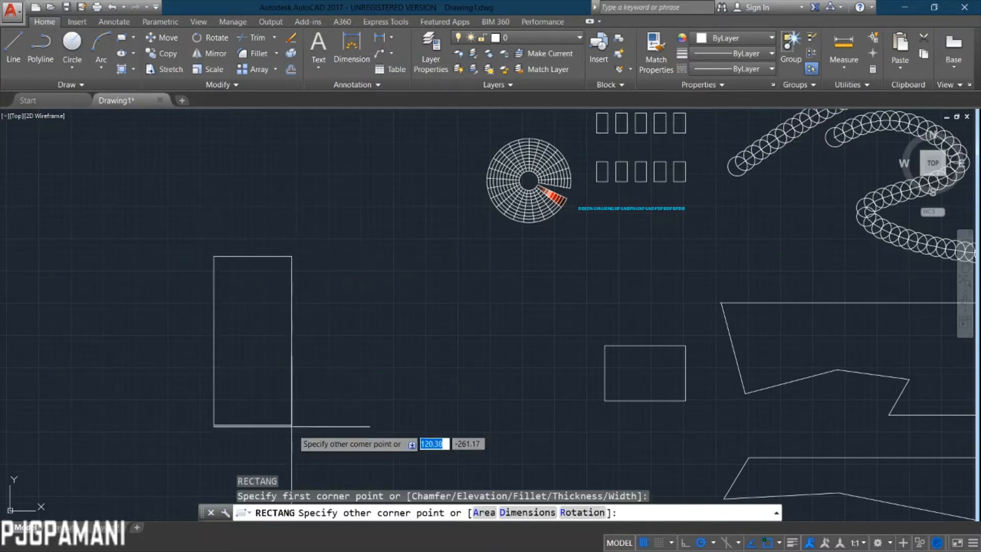
left_click(344, 428)
Draw a smaller rectangle inside the large one, from its geometric center to its upper-right corner.
key("Return")
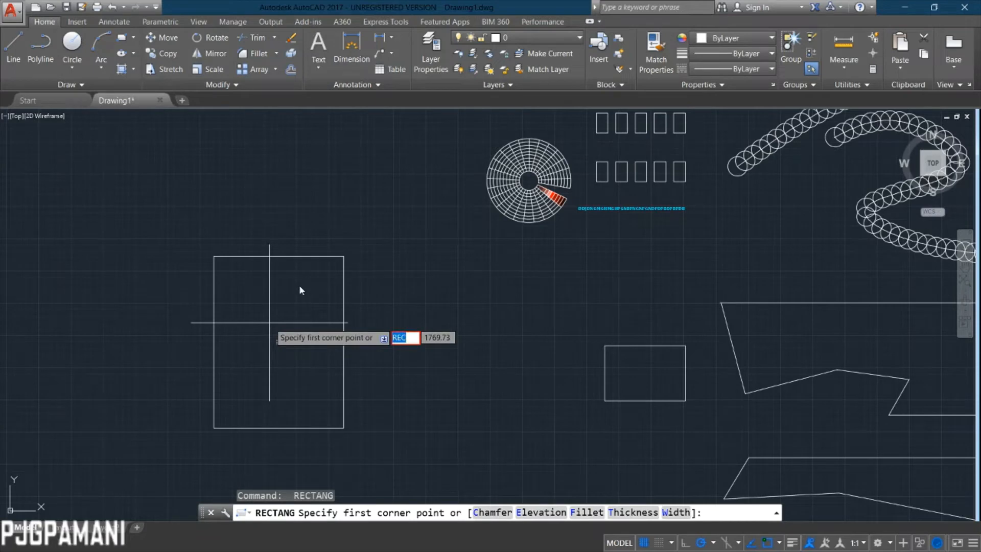
key("Escape")
type("REC")
key("Return")
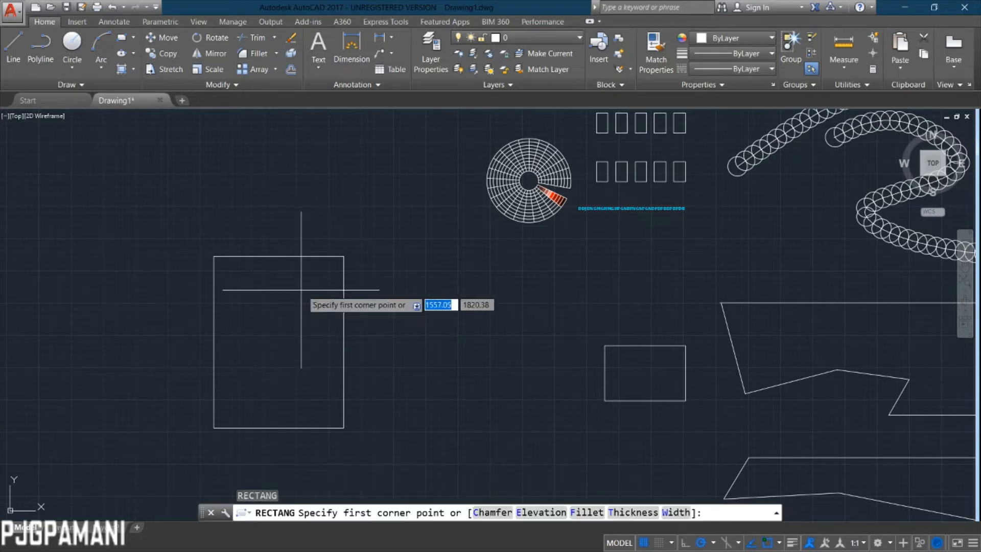
key("Return")
left_click(278, 286)
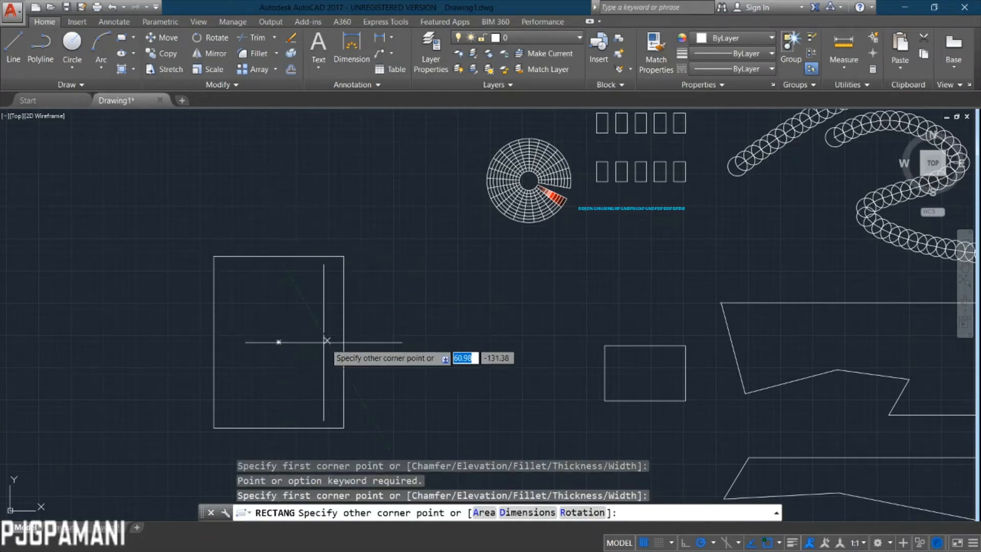
key("Escape")
Try to draw a third rectangle over the smaller inner rectangle, and undo it.
key("Return")
scroll(300, 308, "up", 2)
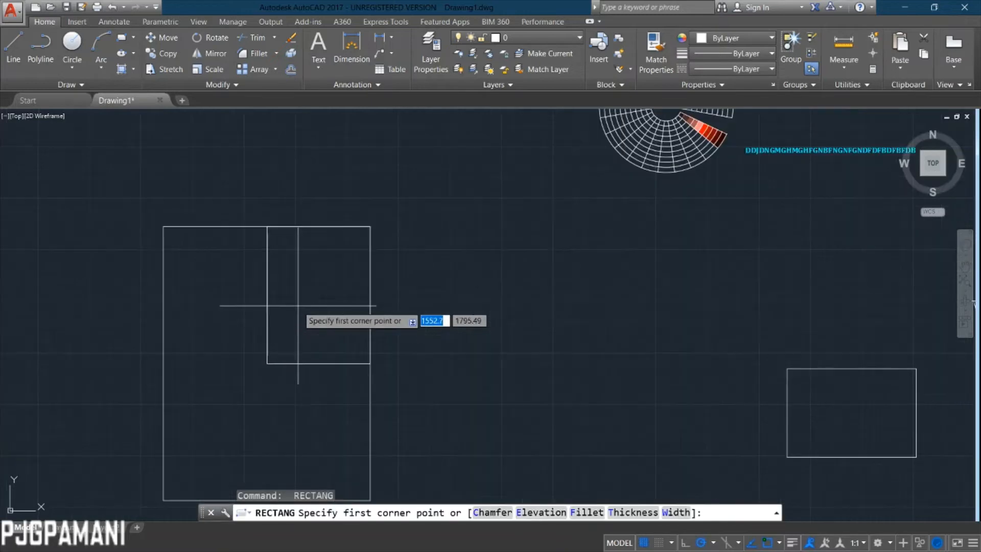
key("BackSpace")
key("Return")
left_click(326, 214)
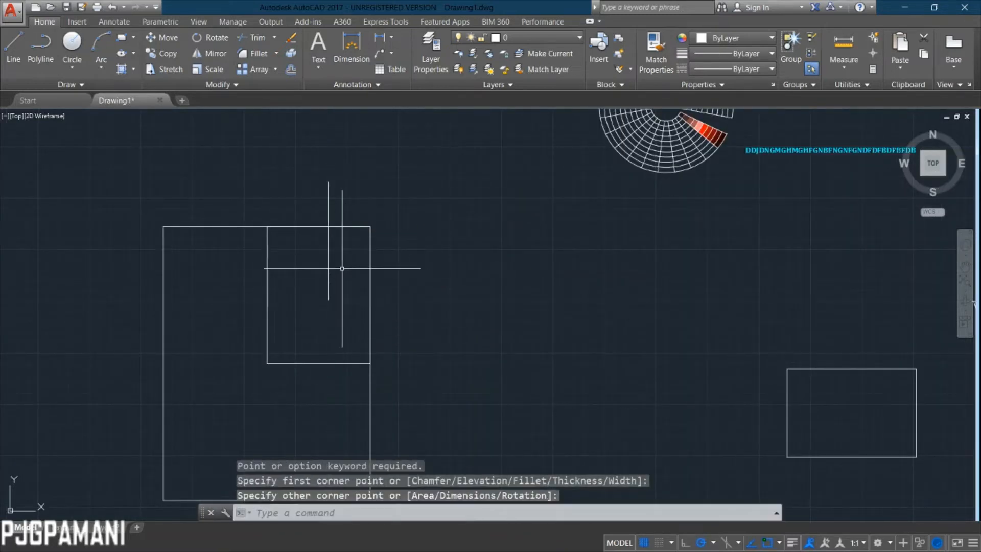
key("Escape")
key("ctrl+z")
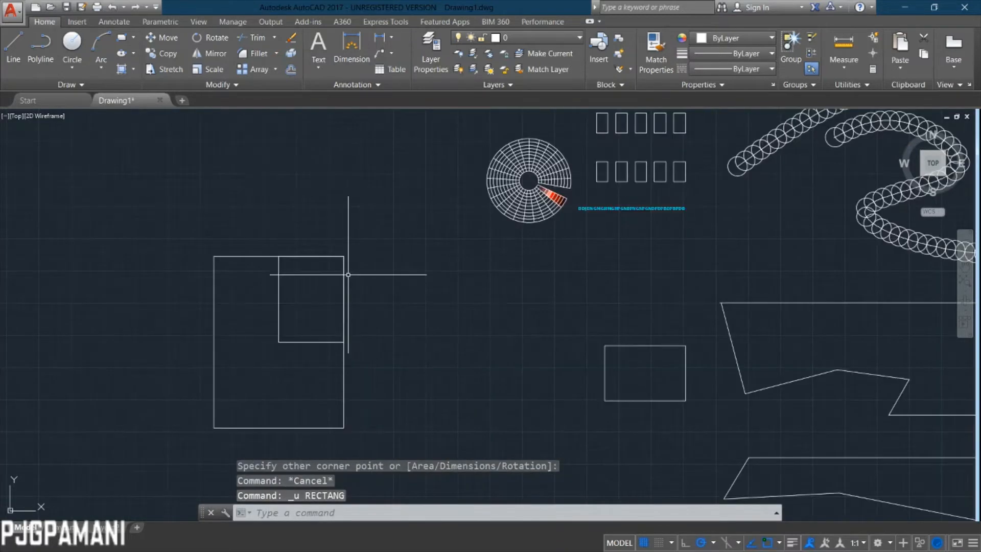
Trim the overlapping edges at the upper-right corner of the two nested rectangles to leave a single L-shaped outline.
key("Return")
key("Return")
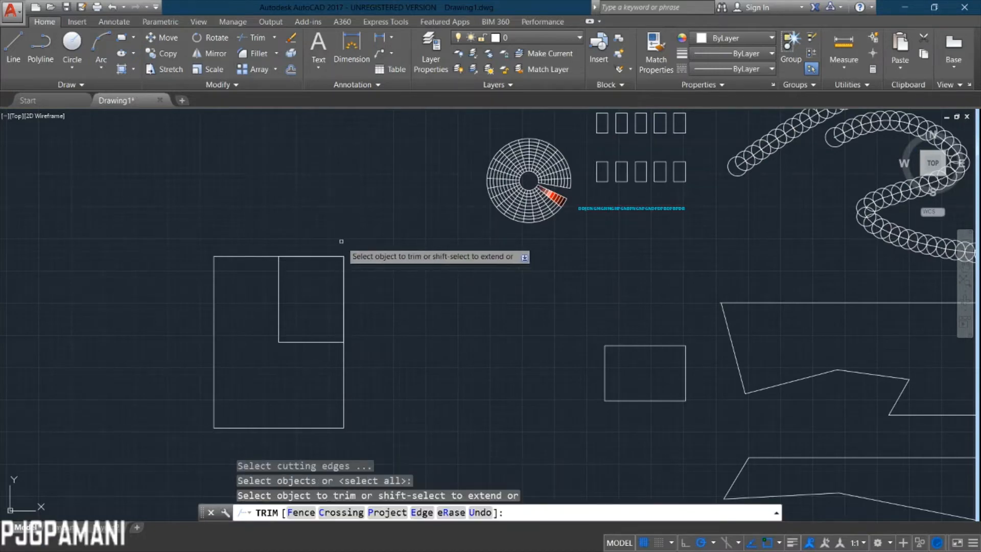
left_click(341, 244)
left_click(324, 279)
left_click(341, 290)
key("Escape")
scroll(320, 306, "up", 2)
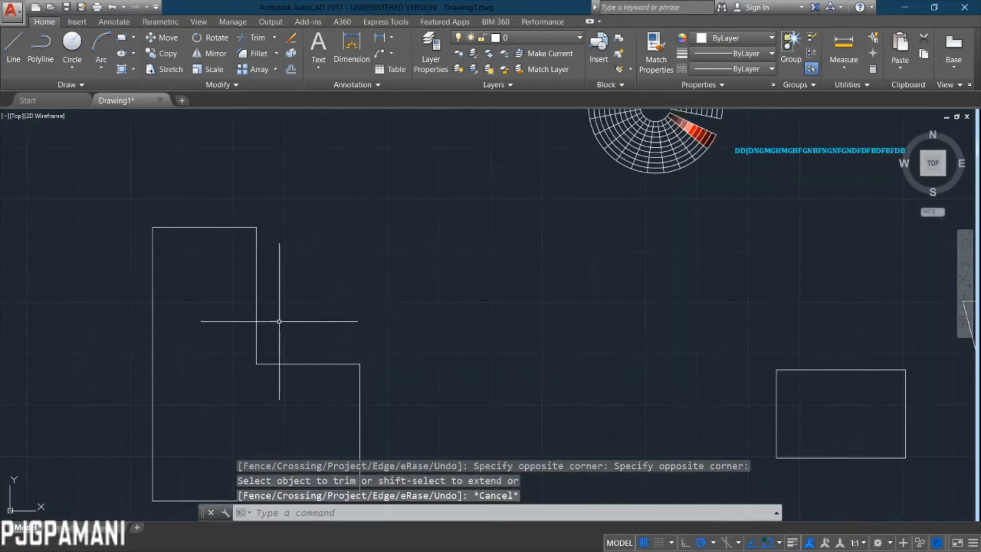
Offset the L-shape's stepped edge and its outer outline 5 units inward to form double walls.
middle_click_drag(276, 327, 291, 267)
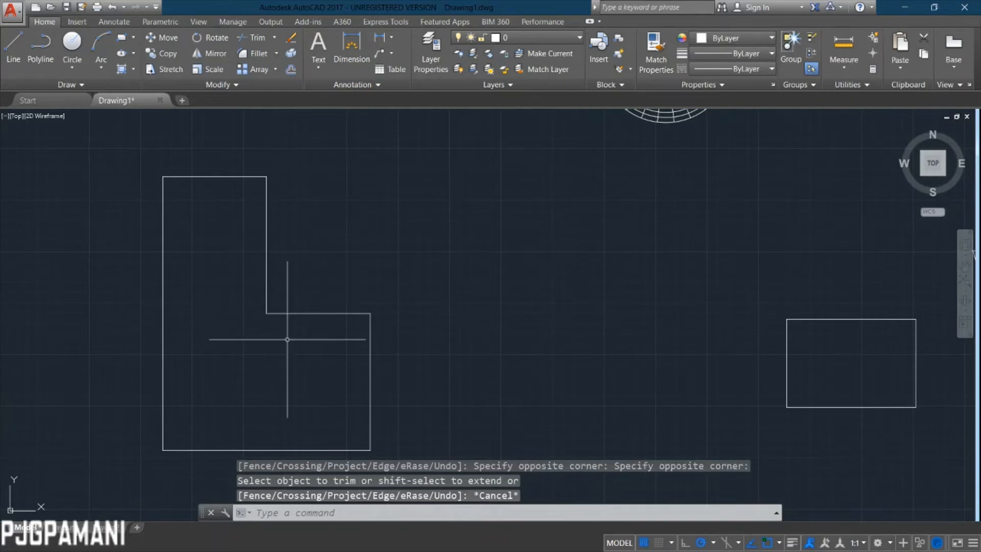
type("o")
key("Return")
key("Return")
left_click(296, 313)
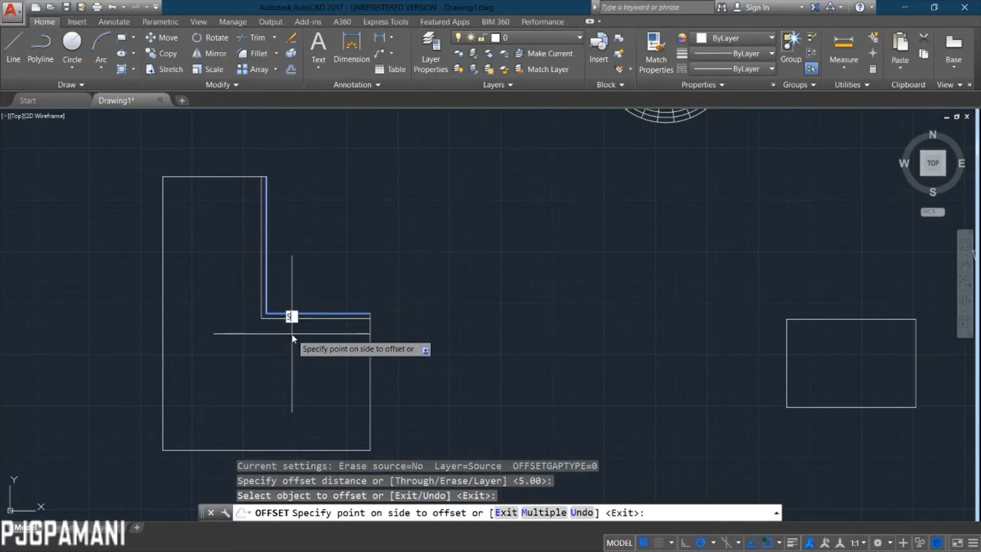
left_click(293, 339)
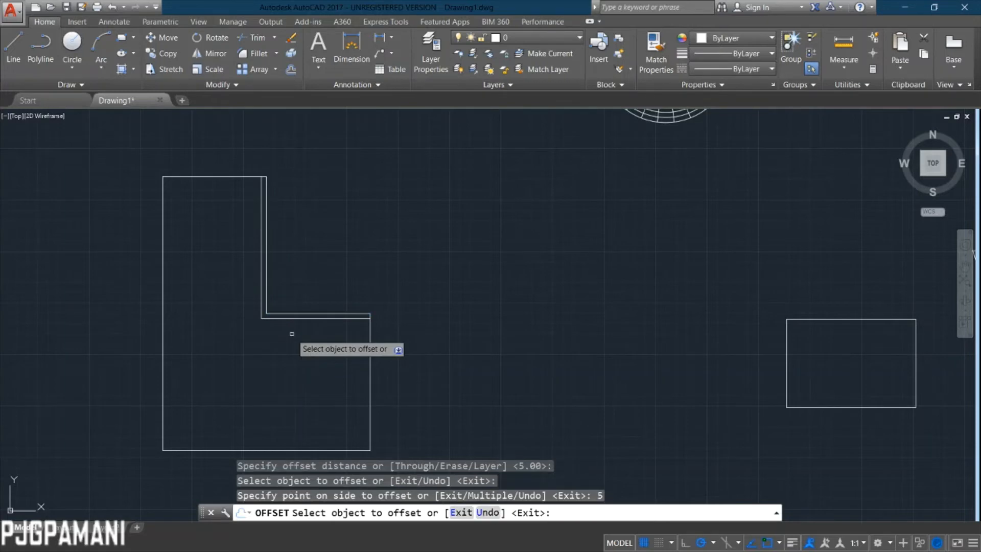
left_click(200, 178)
left_click(199, 245)
key("Escape")
Trim the crossing line ends where the double walls meet at the upper-right corner of the tall section.
scroll(219, 183, "up", 6)
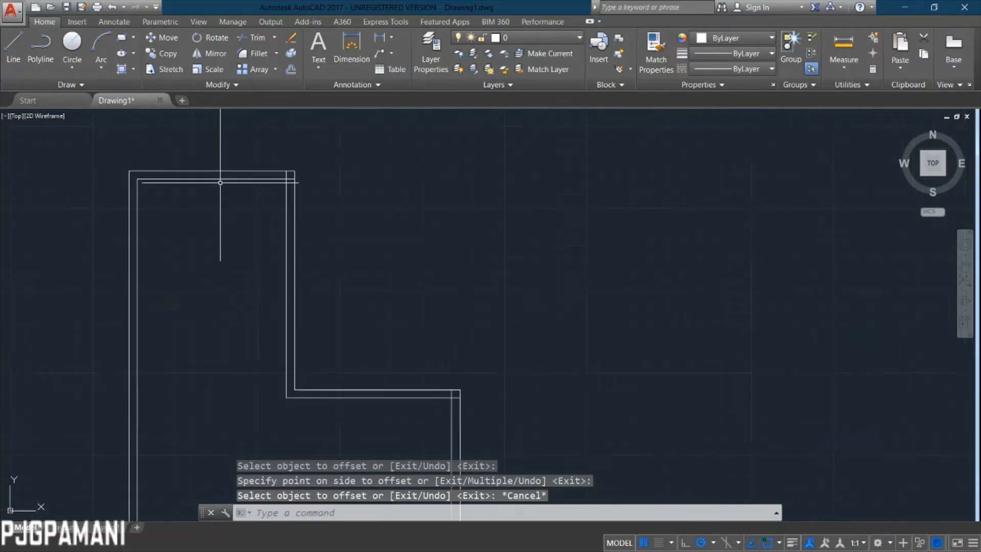
mouse_move(242, 189)
middle_mouse_down()
mouse_move(251, 304)
mouse_move(237, 315)
middle_mouse_up()
scroll(243, 298, "up", 1)
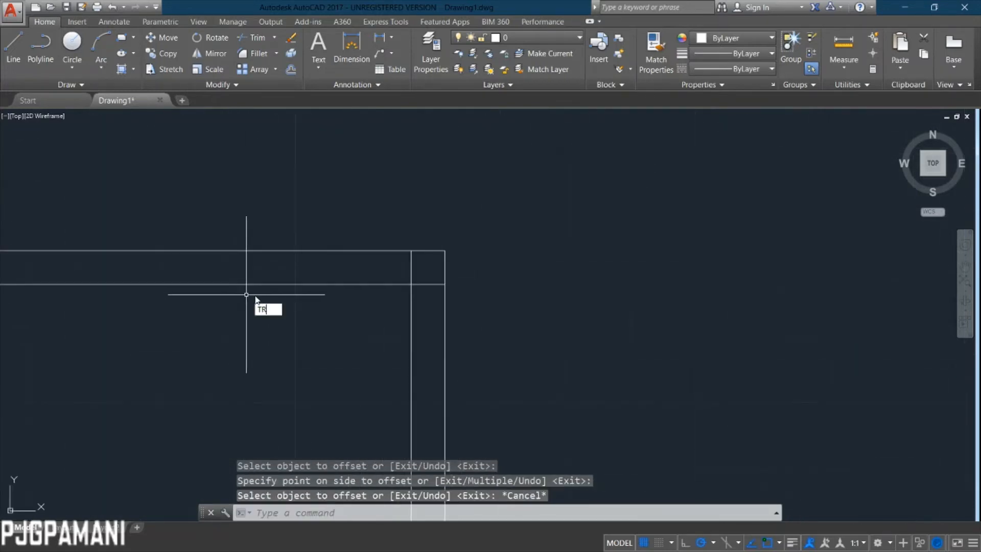
key("Escape")
type("tr")
key("Return")
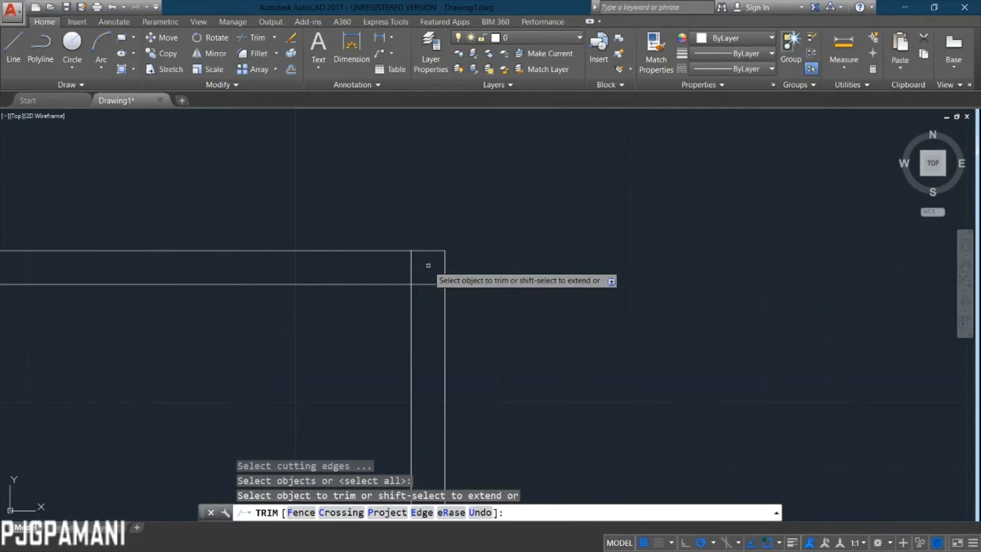
left_click(428, 266)
left_click(393, 267)
left_click(432, 258)
left_click(426, 301)
Trim the crossing wall line ends at the upper-right corner of the L-shape's lower section.
scroll(436, 320, "down", 5)
middle_click_drag(444, 349, 329, 245)
scroll(329, 246, "up", 6)
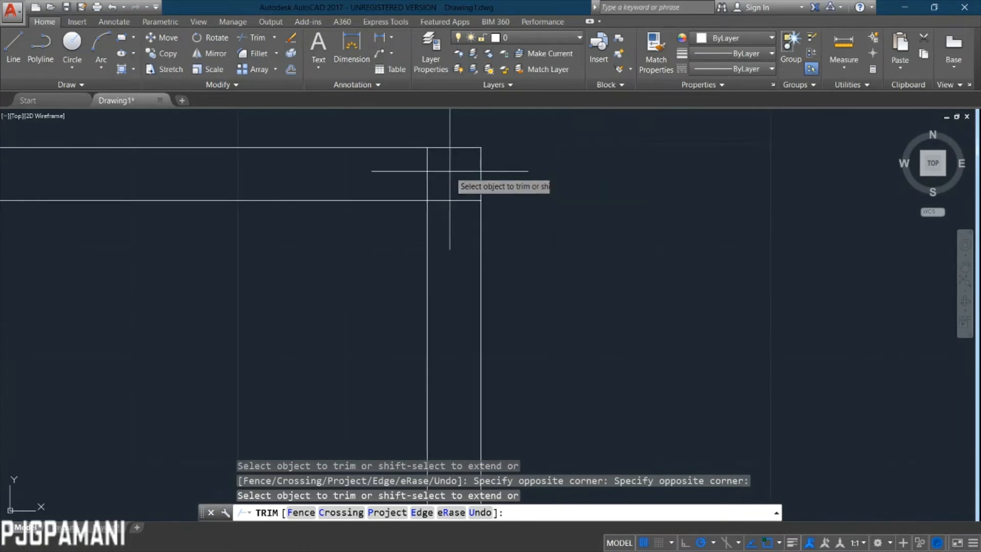
left_click(449, 171)
left_click(372, 174)
left_click(460, 177)
left_click(453, 226)
key("Escape")
Draw a rectangle in the lower section from the midpoint of its inner upper edge to its inner lower-right corner.
scroll(446, 237, "down", 4)
middle_click_drag(219, 306, 279, 312)
scroll(302, 300, "up", 1)
scroll(305, 297, "down", 2)
middle_click_drag(379, 291, 368, 315)
scroll(368, 315, "up", 1)
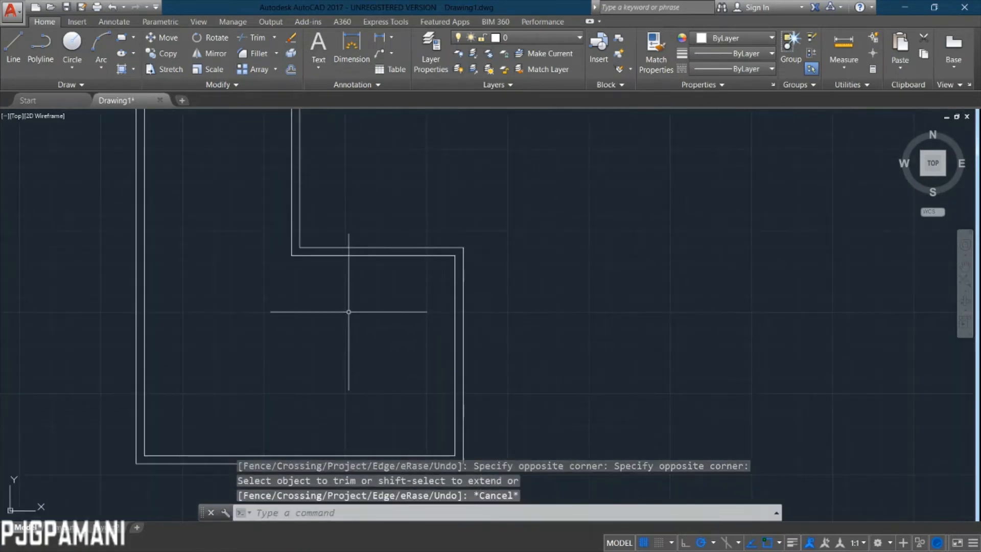
key("Return")
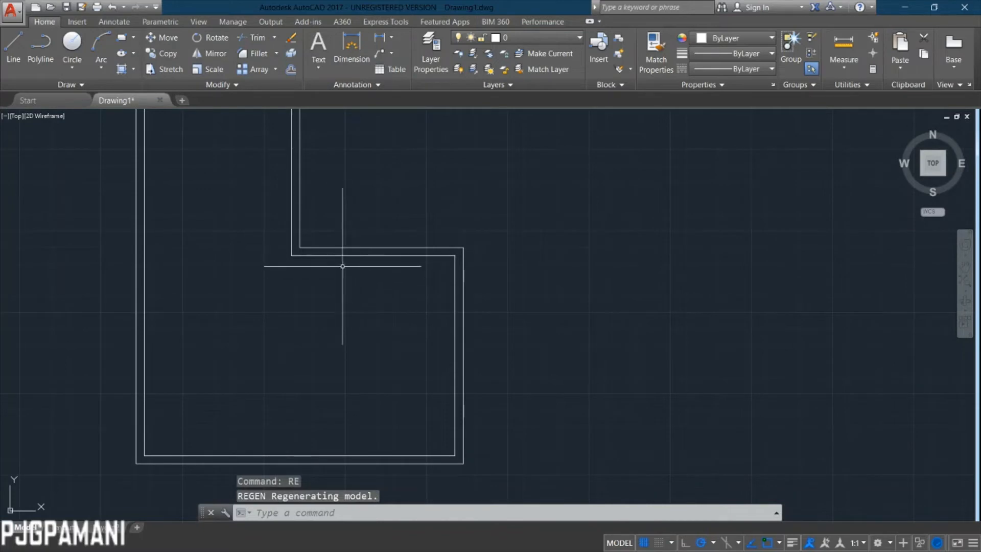
key("Escape")
type("REC")
key("Return")
key("Return")
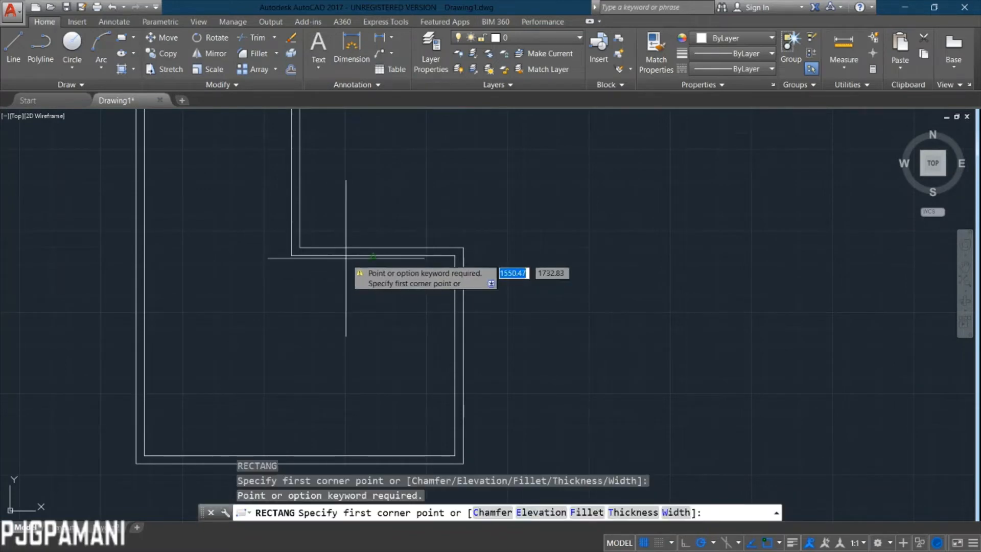
left_click(373, 255)
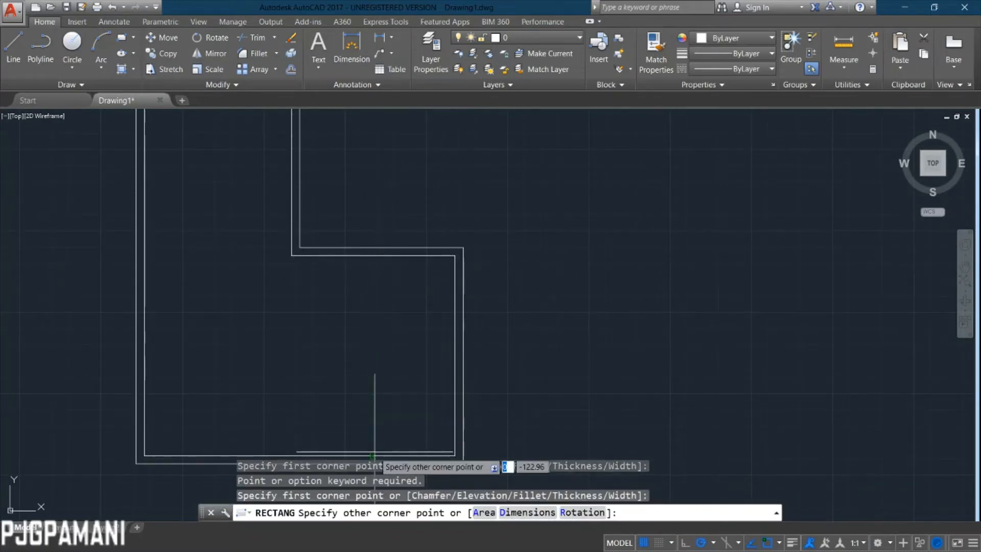
left_click(453, 456)
key("Return")
scroll(399, 388, "up", 3)
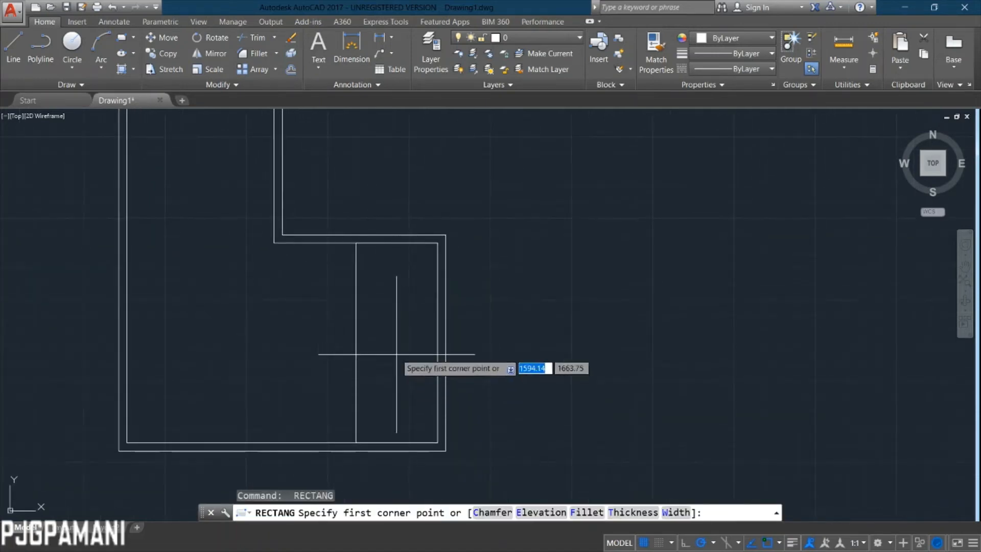
key("Return")
key("Return")
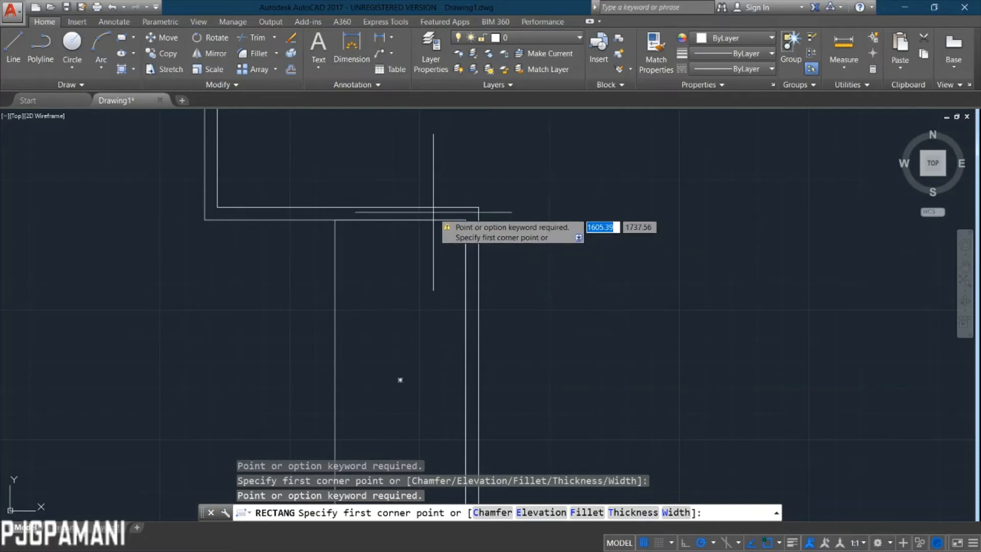
key("Escape")
Trim away the overlapping inner upper edge segments between the new partition line and the right-hand wall.
type("tr")
key("Return")
key("Return")
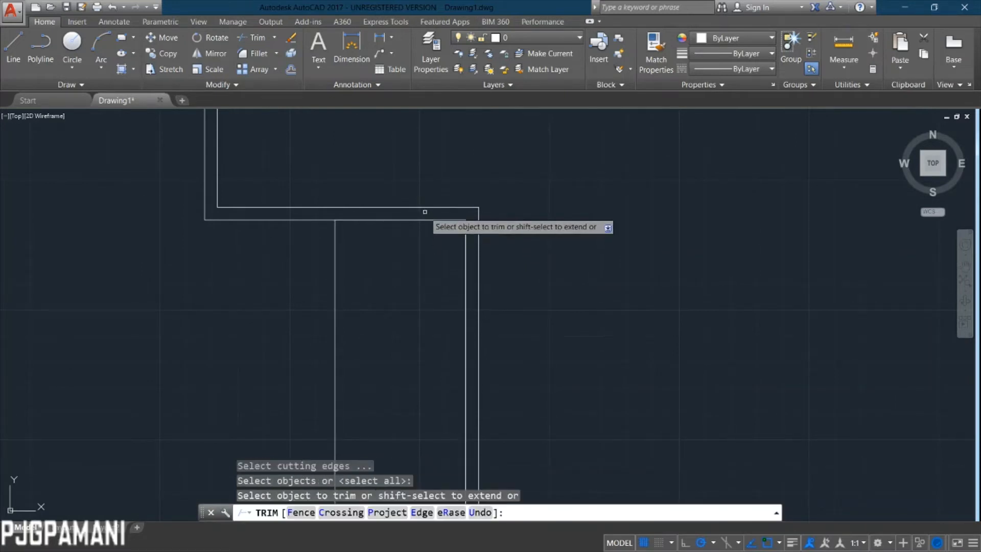
left_click(424, 212)
left_click(417, 239)
key("Escape")
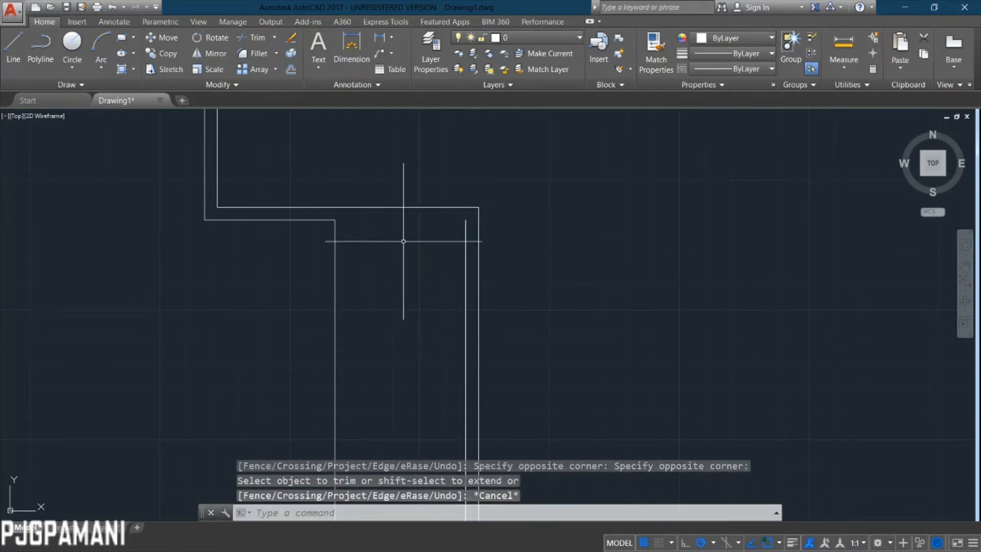
Draw a line from the upper end of the inner right wall line to the partition's upper end.
type("l")
key("Return")
left_click(465, 220)
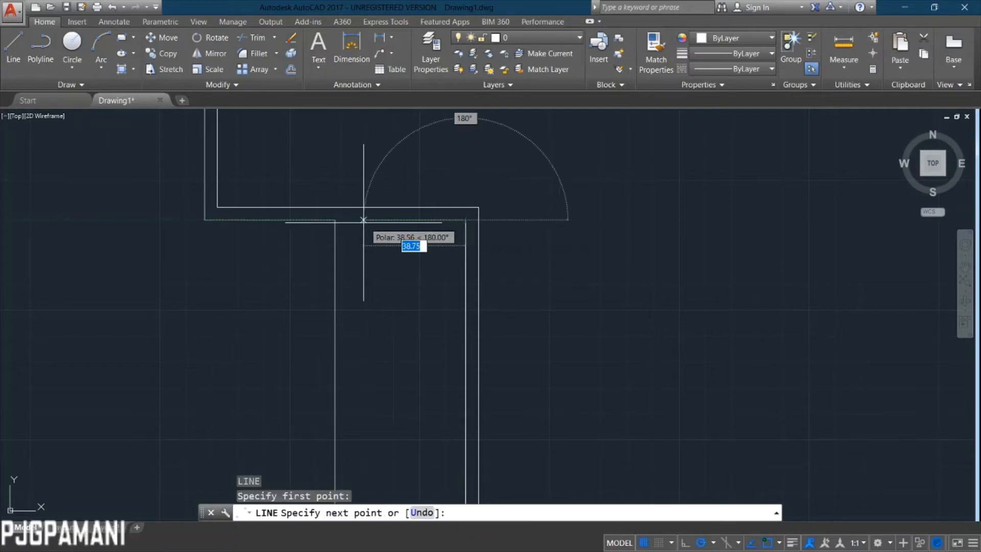
left_click(335, 220)
key("Return")
Trim away the overlapping inner right wall lines of the small room beside the partition.
scroll(438, 286, "down", 1)
middle_click_drag(435, 297, 423, 287)
scroll(438, 303, "up", 2)
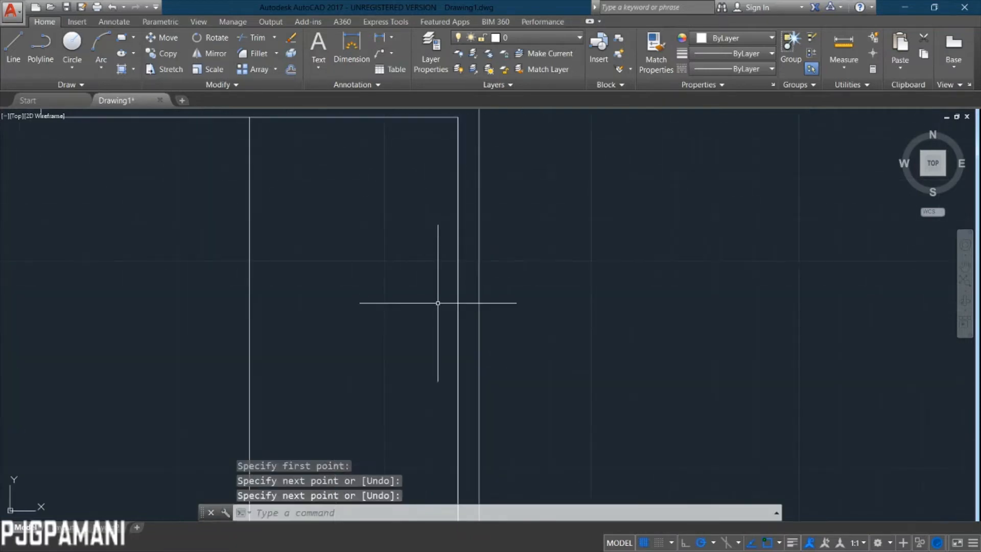
left_click(482, 346)
key("Escape")
type("tr")
key("Return")
key("Return")
left_click(468, 335)
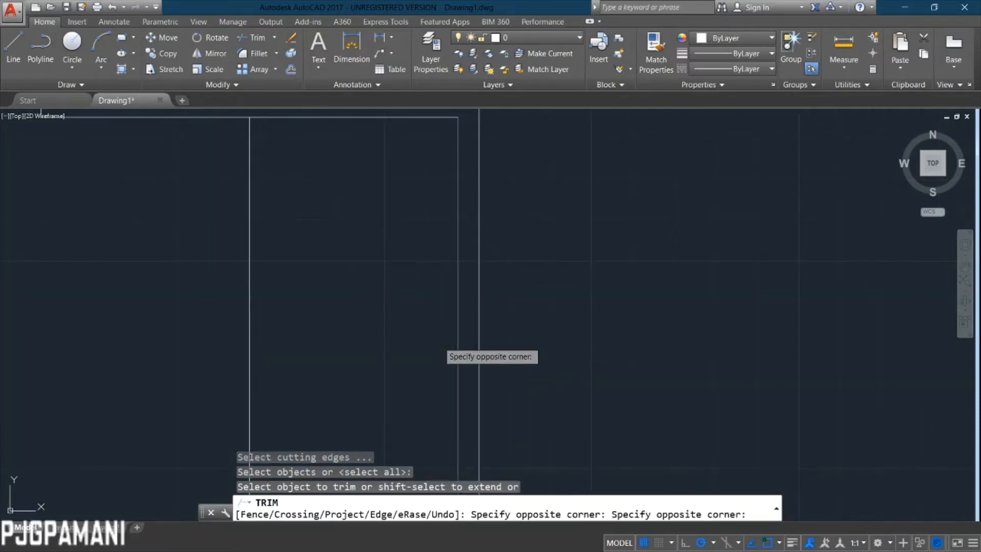
key("Escape")
Redraw the small room's inner right wall as a line between the open upper and lower edge ends.
scroll(432, 338, "down", 3)
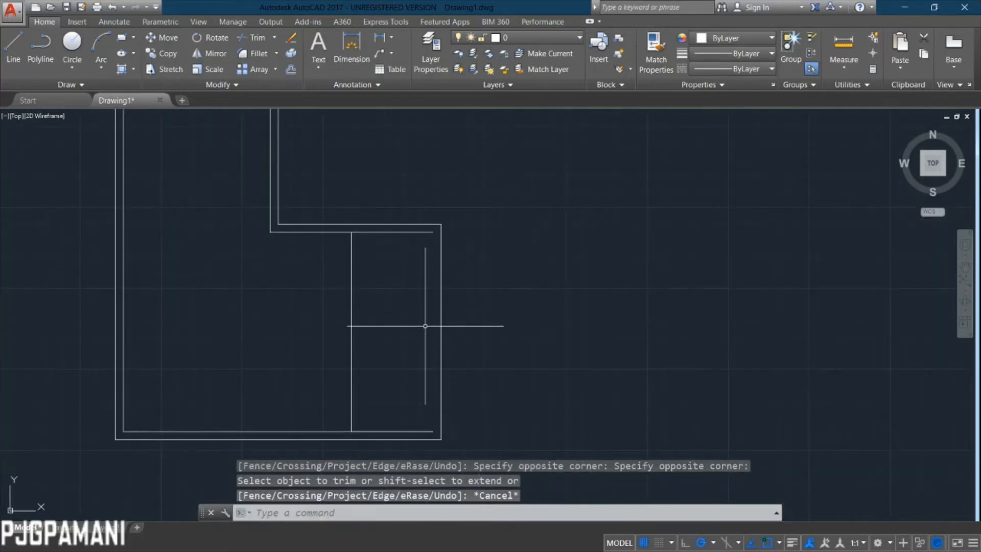
type("tr")
key("Escape")
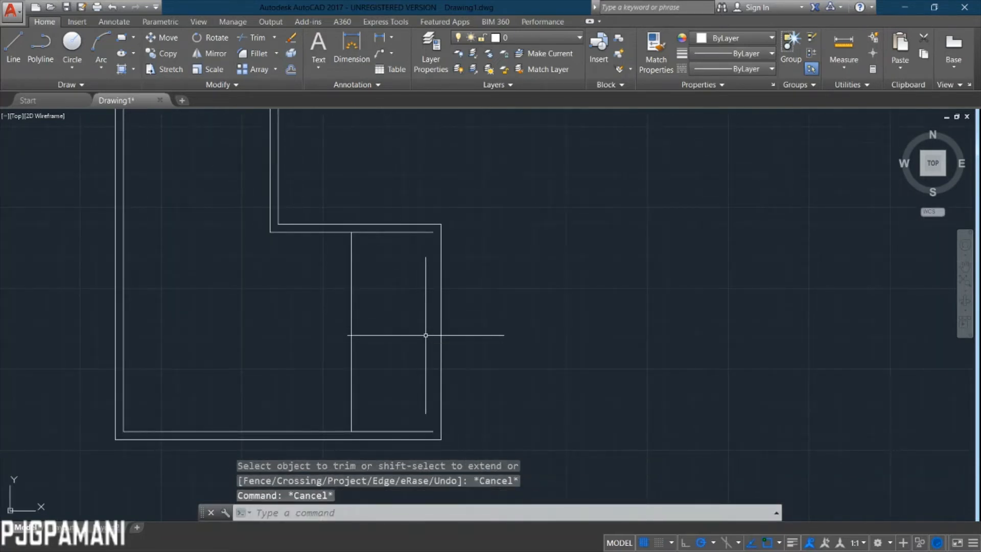
type("l")
key("Return")
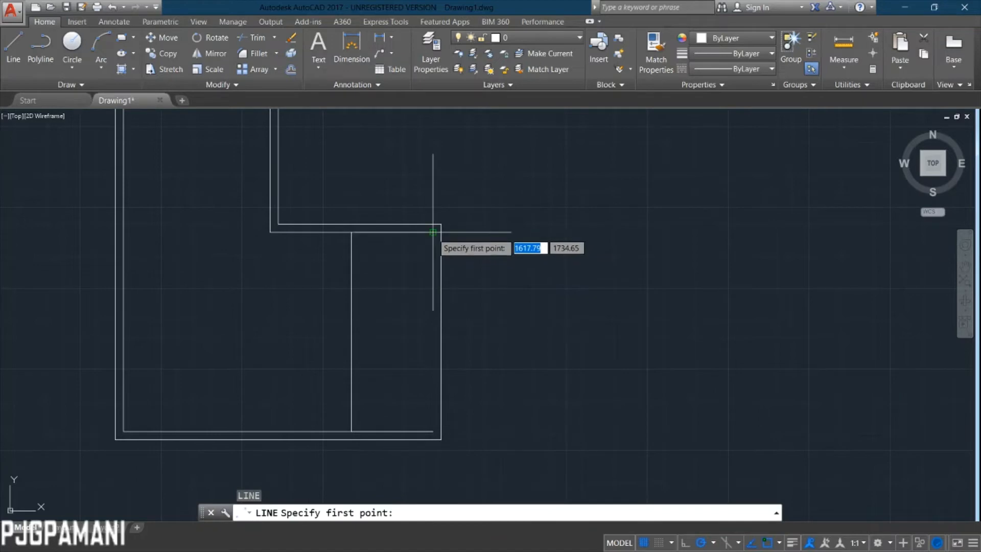
left_click(433, 232)
left_click(432, 433)
key("Return")
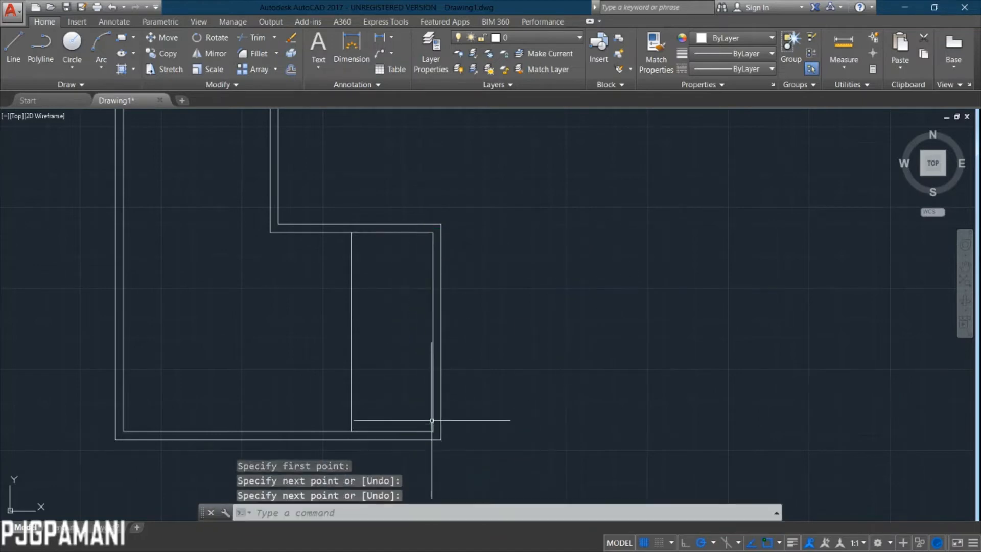
Offset the partition line 5 units to the right, into the small room.
middle_click_drag(359, 353, 373, 356)
type("o")
key("Return")
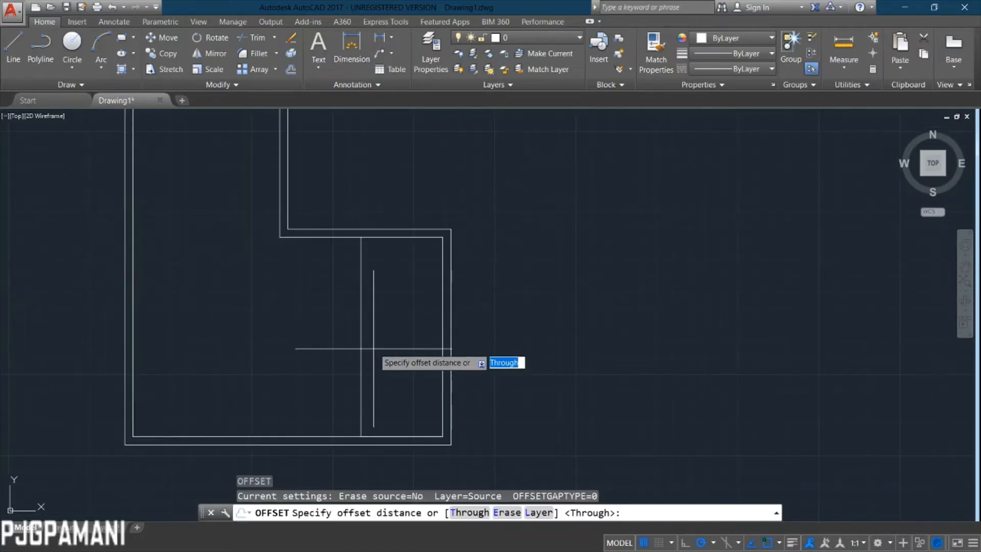
type("5")
key("Return")
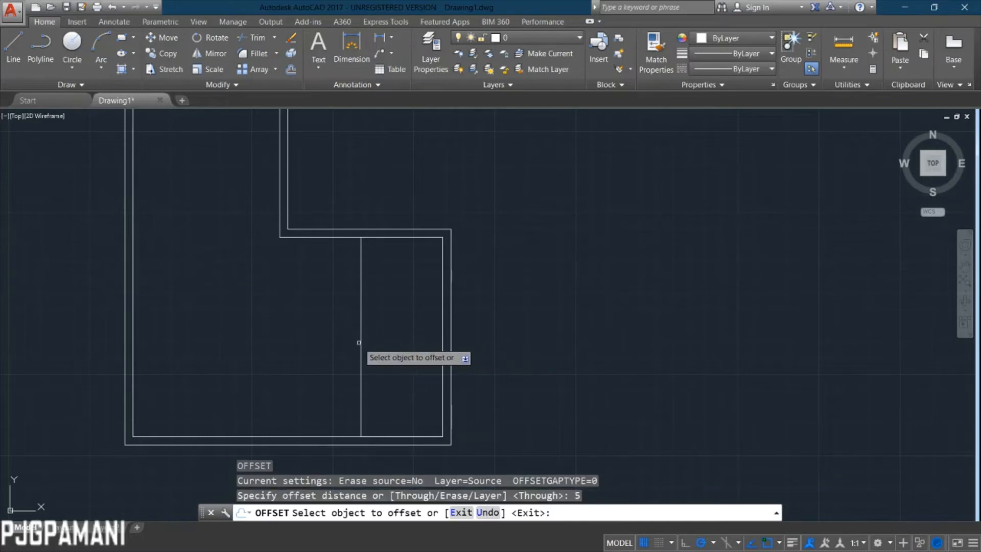
left_click(360, 342)
left_click(366, 342)
key("Escape")
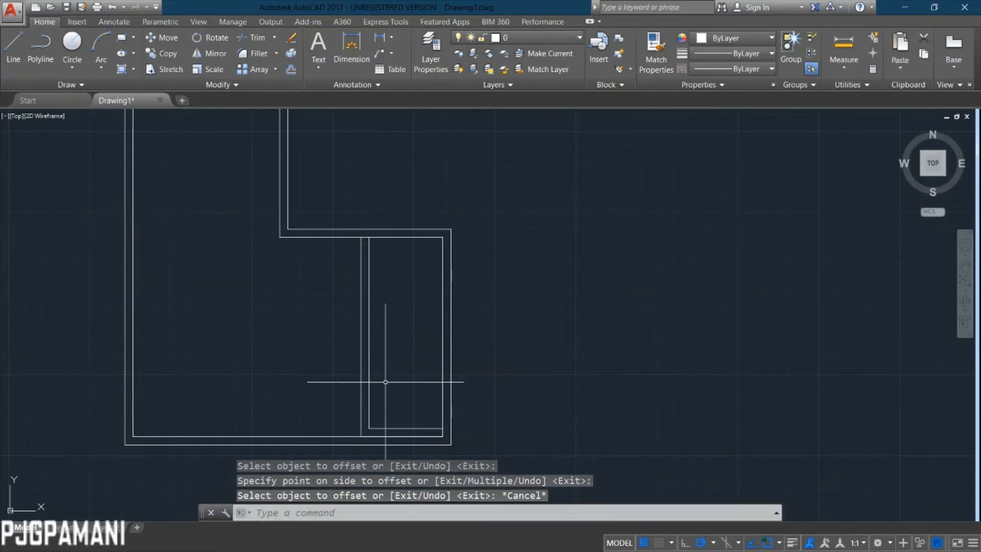
Trim away the overlapping inner lower wall segments between the partition and the right-hand wall.
scroll(385, 382, "up", 4)
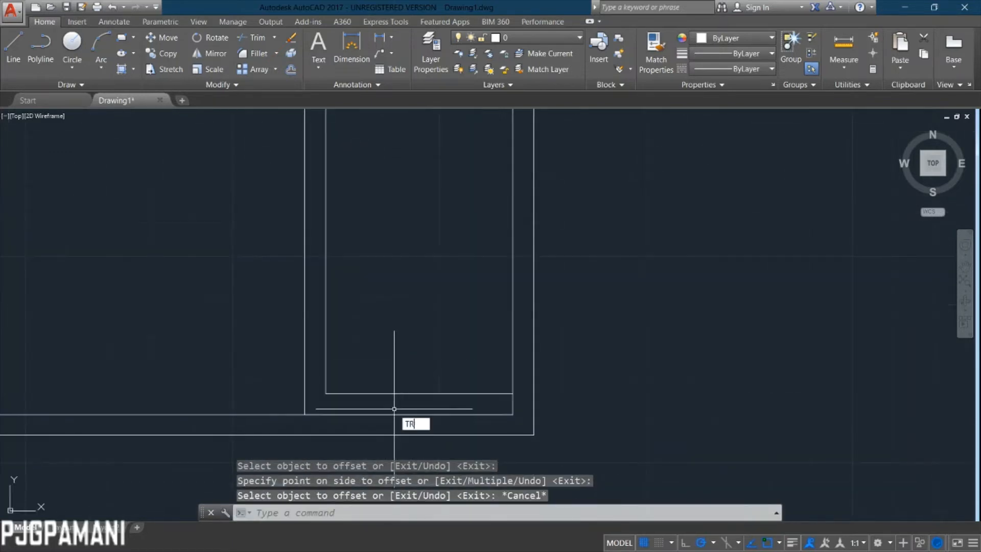
key("Return")
key("Return")
left_click_drag(407, 406, 405, 417)
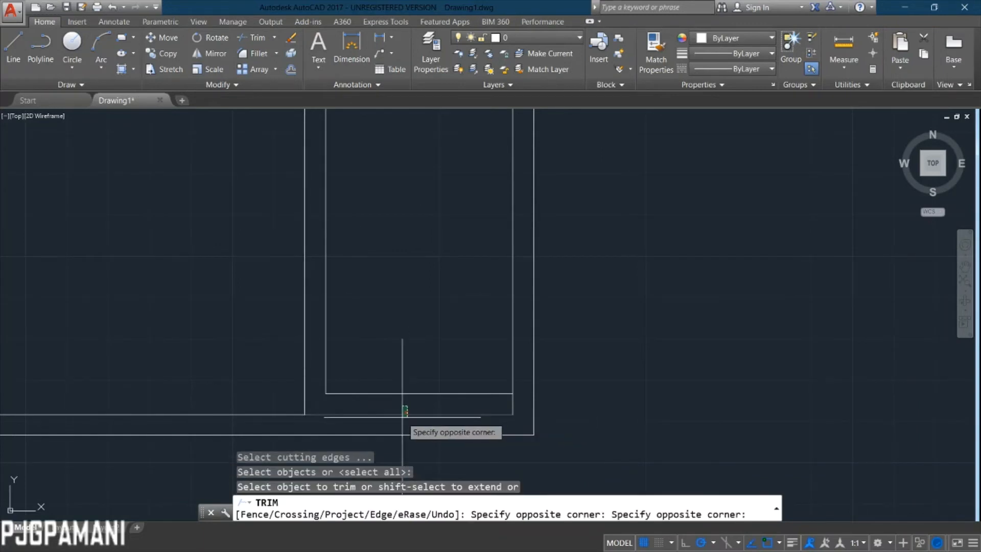
key("Escape")
Draw a line from the lower end of the inner right wall to the partition's lower end.
type("l")
key("Return")
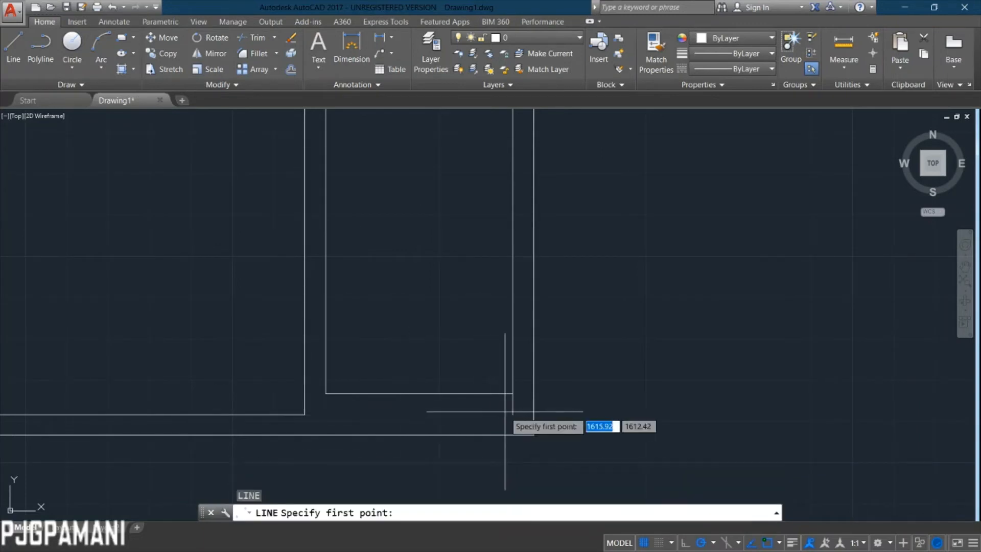
left_click(512, 414)
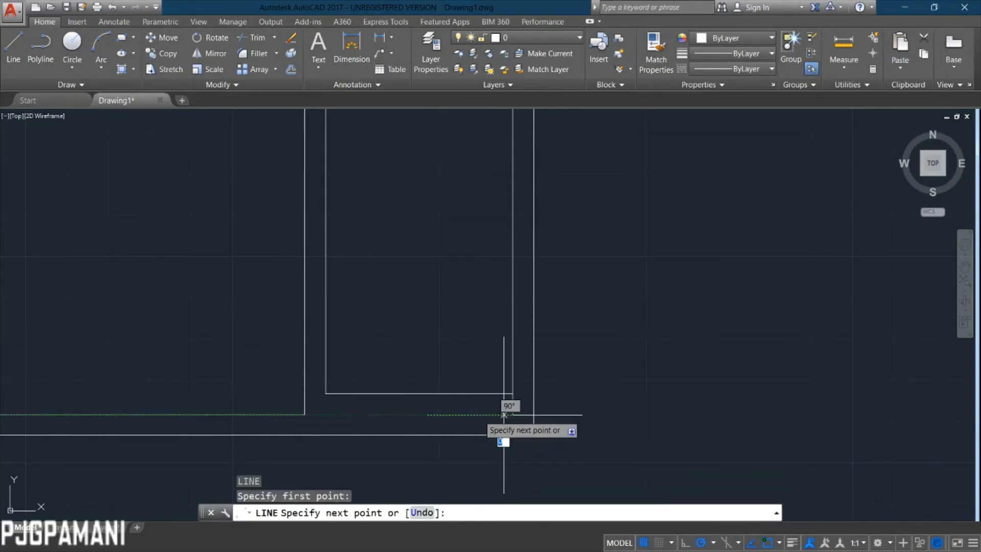
left_click(305, 415)
key("Return")
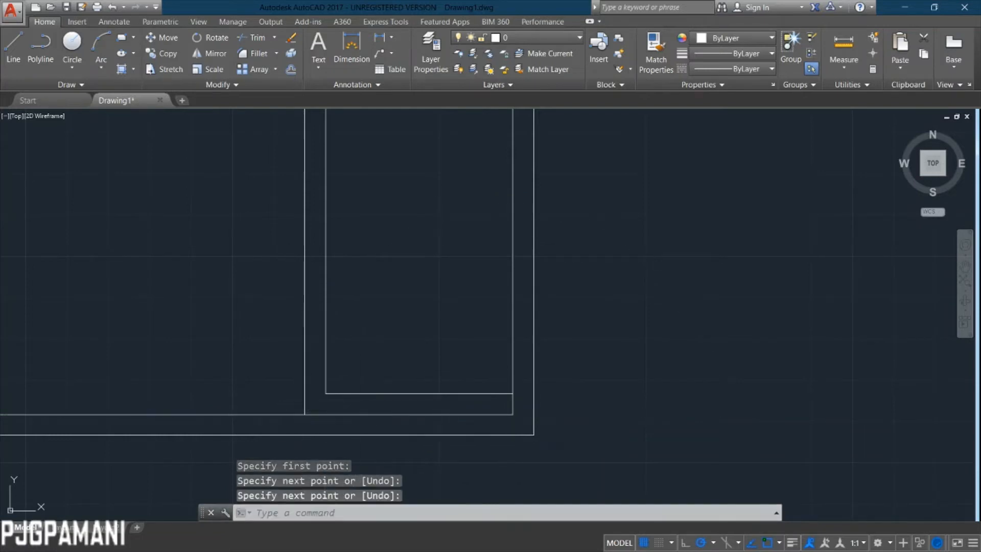
Trim away the extra horizontal offset line just above the small room's inner lower wall.
type("tr")
key("Return")
key("Return")
left_click(392, 383)
left_click(392, 411)
key("Escape")
Extend the partition's offset line down to the inner lower wall line.
type("E")
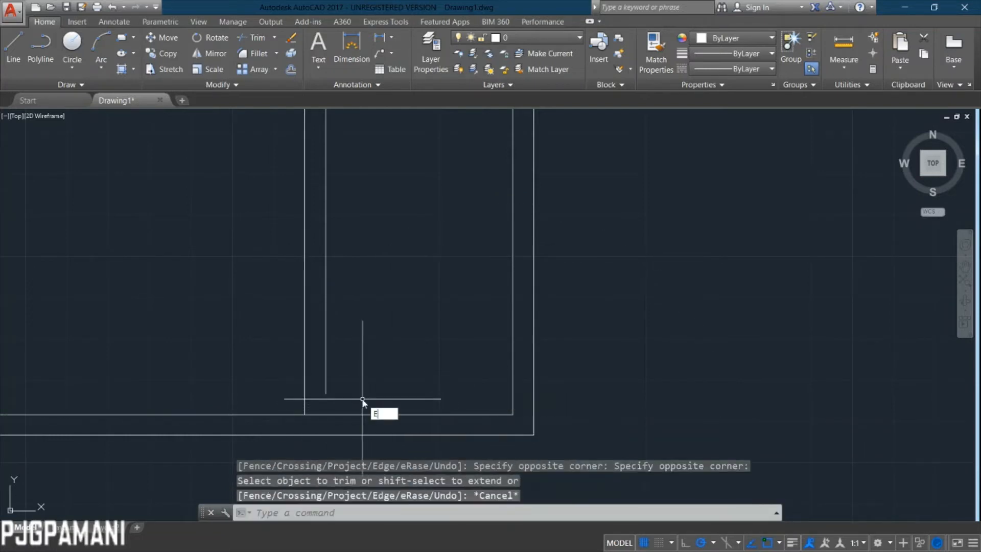
type("x")
key("Return")
key("Return")
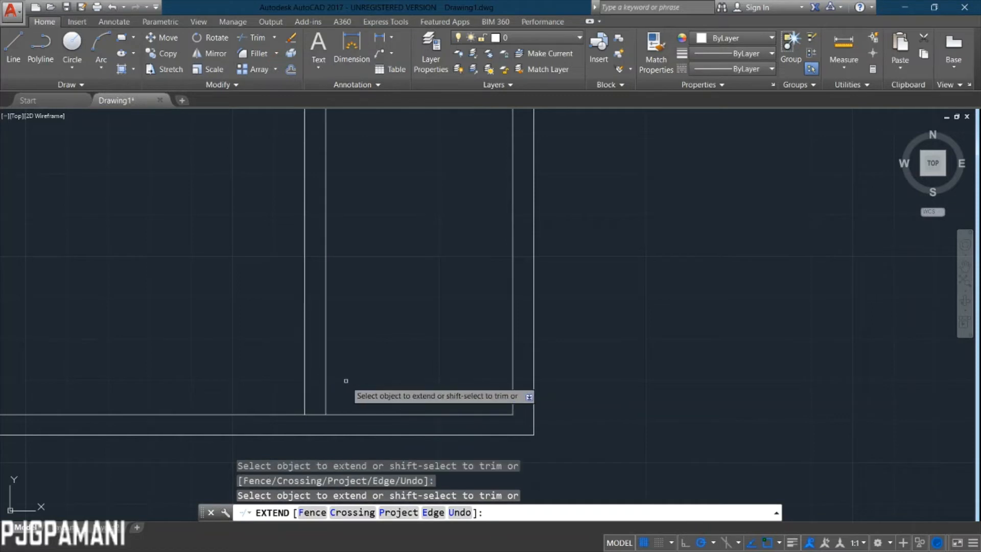
key("Escape")
key("Escape")
scroll(336, 364, "down", 2)
scroll(336, 368, "up", 2)
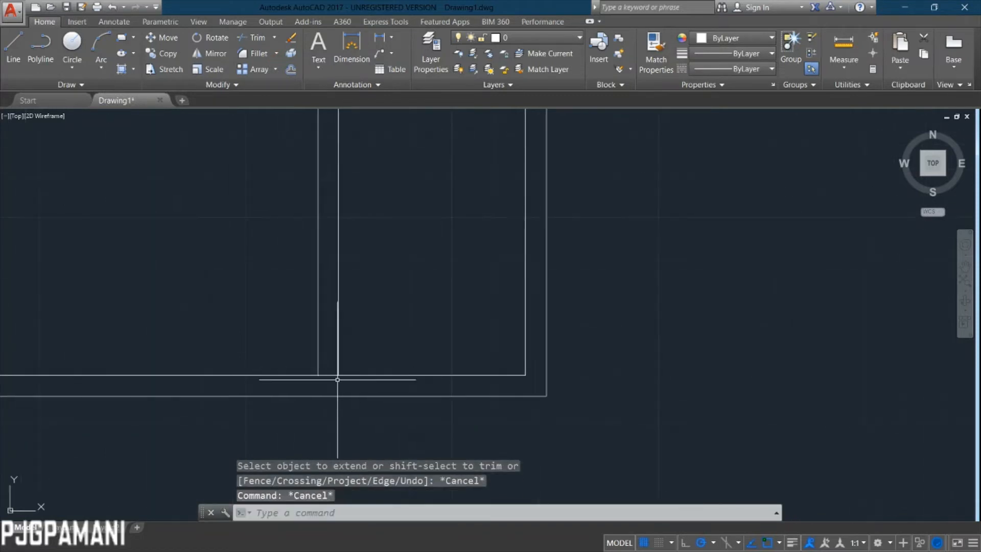
type("TR")
key("Return")
key("Return")
left_click(328, 394)
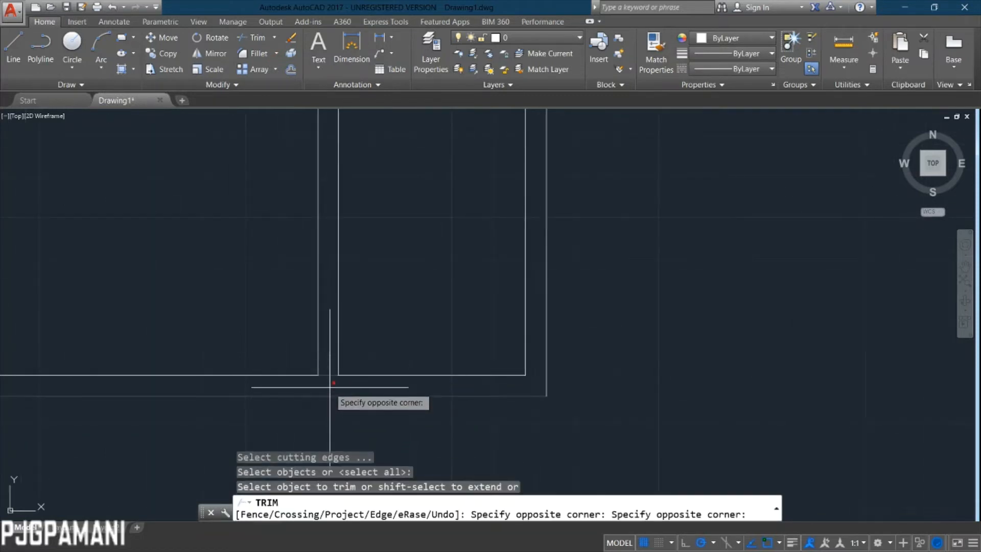
left_click(330, 382)
key("Escape")
Trim away the inner lower wall line between the two partition lines.
scroll(329, 382, "down", 2)
scroll(291, 388, "up", 2)
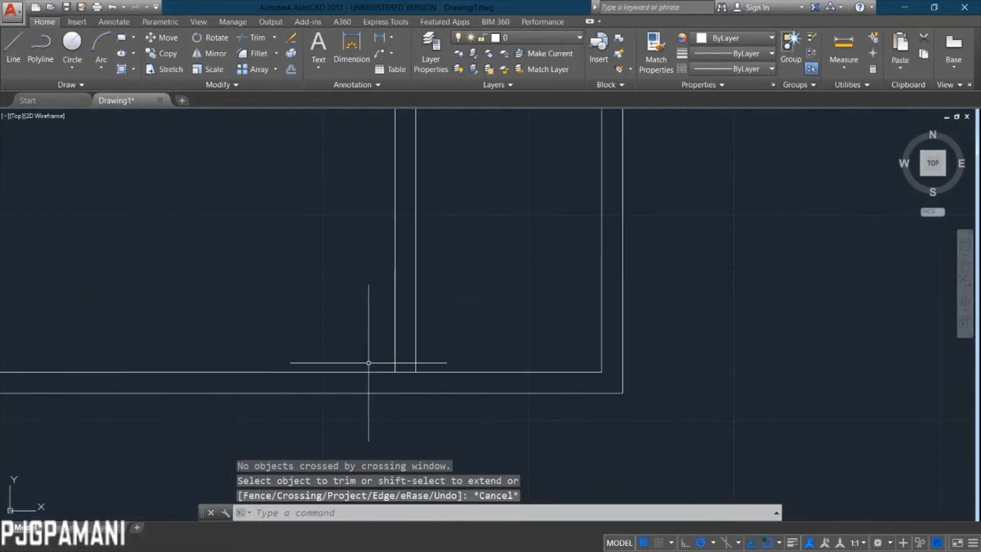
middle_click_drag(434, 367, 415, 377)
key("Return")
key("Return")
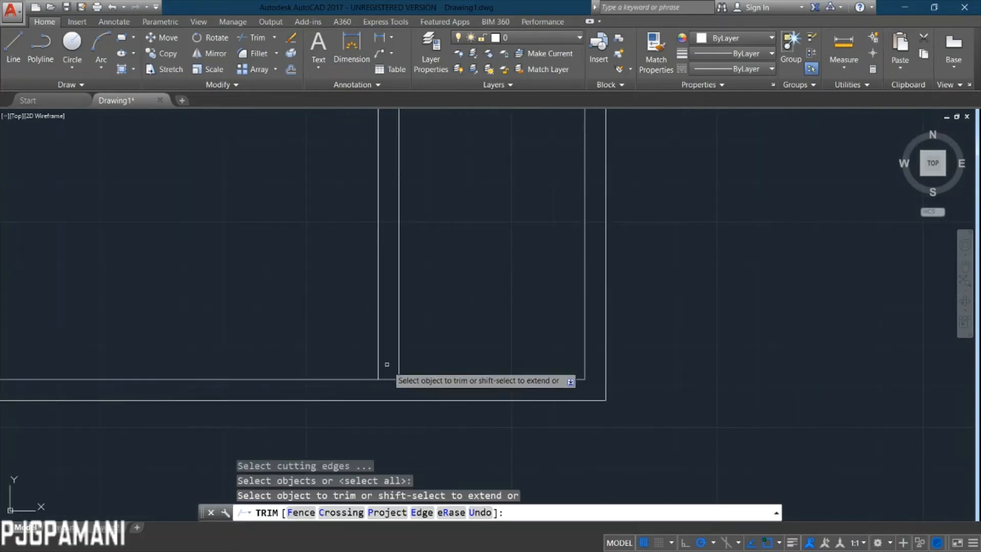
left_click(388, 382)
left_click(388, 390)
scroll(401, 425, "down", 3)
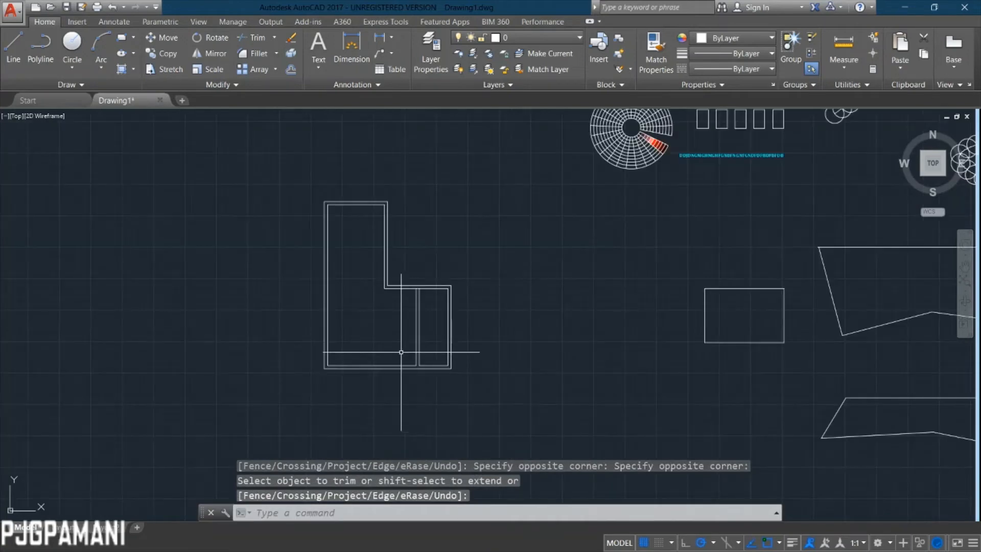
Trim away the small room's inner upper wall line where it crosses between the two partition lines.
scroll(427, 302, "up", 5)
type("tr")
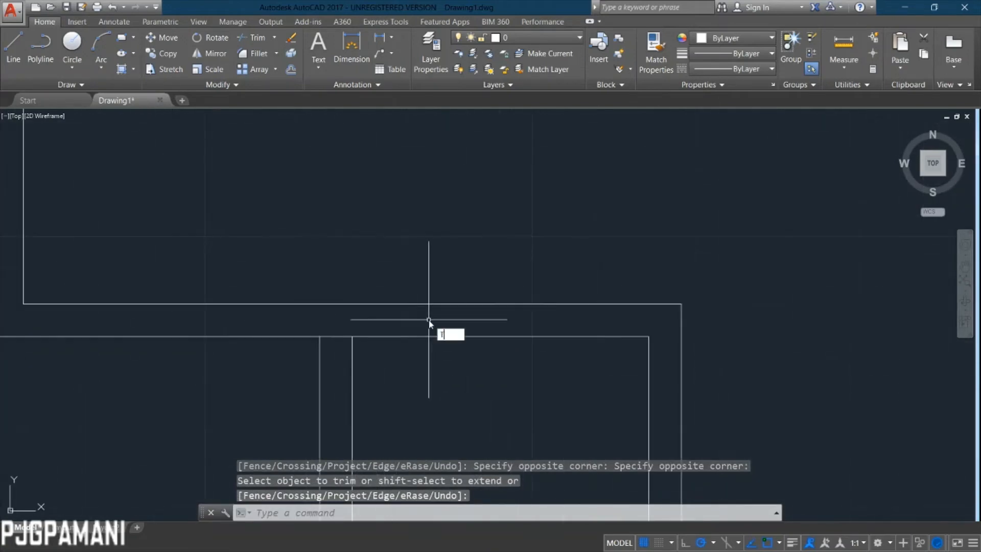
key("Return")
key("Return")
left_click(342, 329)
left_click(335, 350)
key("Escape")
scroll(338, 341, "down", 3)
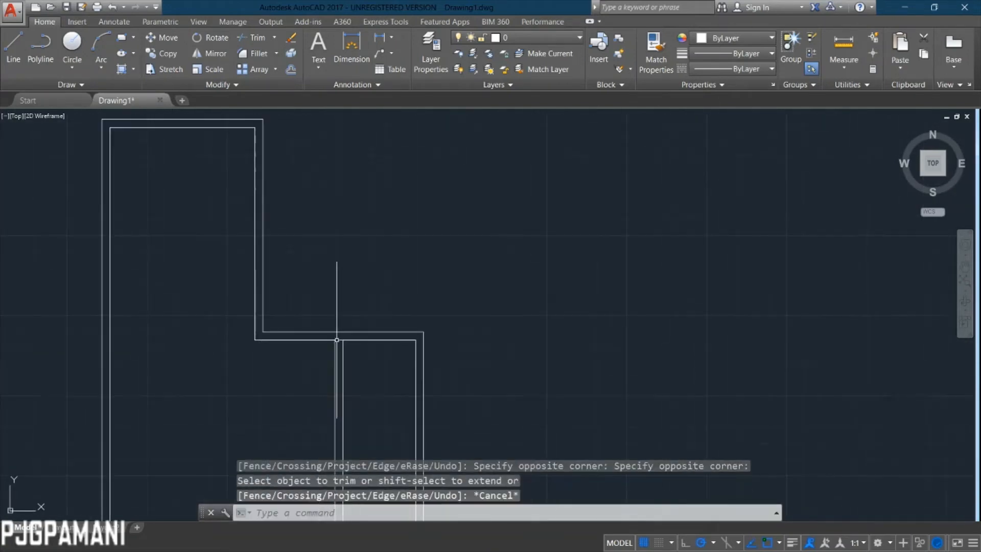
Try to hatch the space between the wall lines with the ANSI32 pattern at angle 30 and scale 50.
middle_click_drag(322, 358, 349, 257)
type("h")
key("Return")
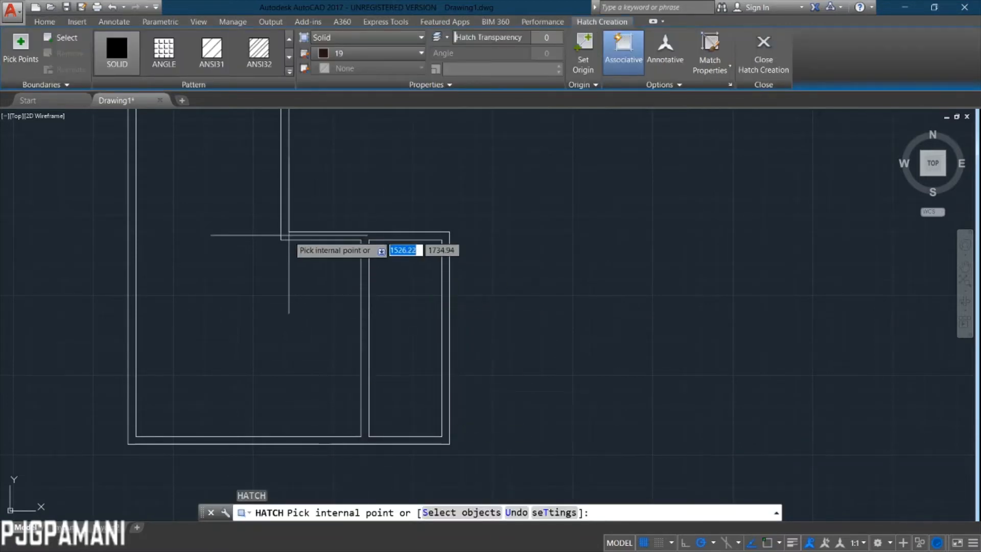
scroll(304, 244, "down", 3)
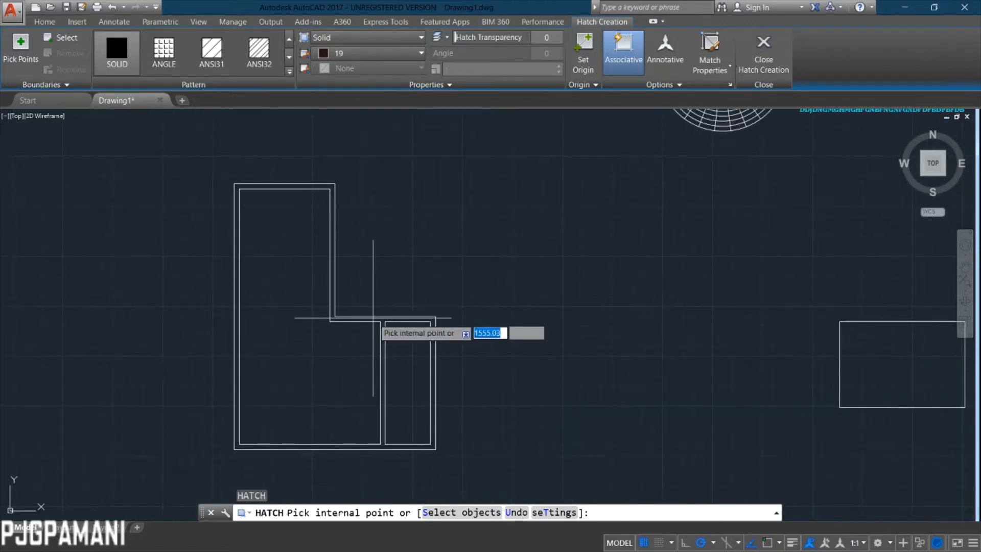
left_click(381, 317)
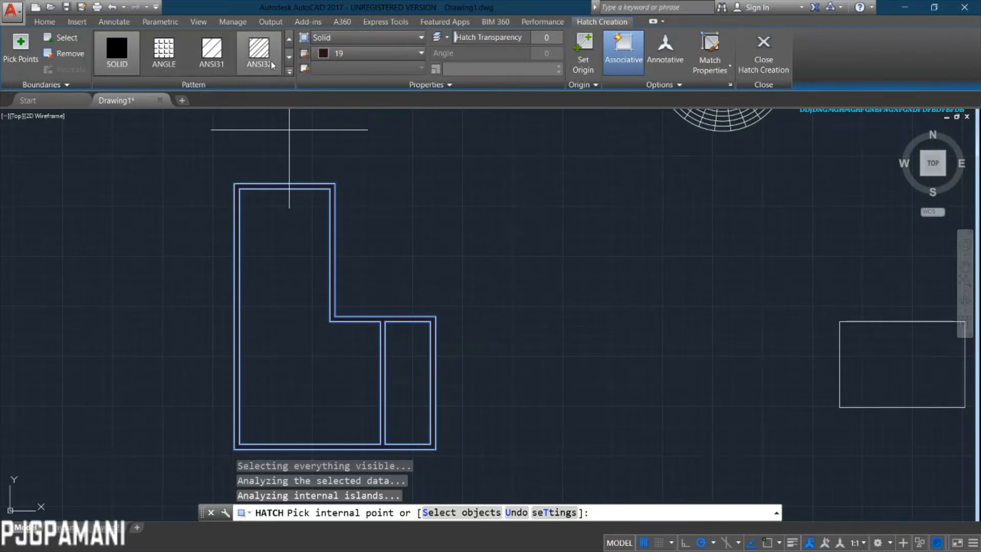
left_click(259, 51)
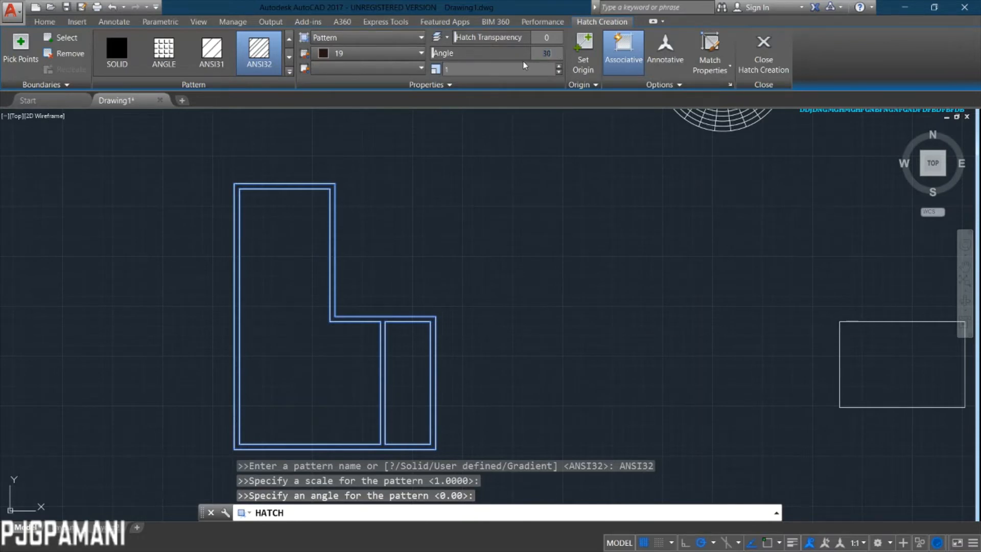
key("Return")
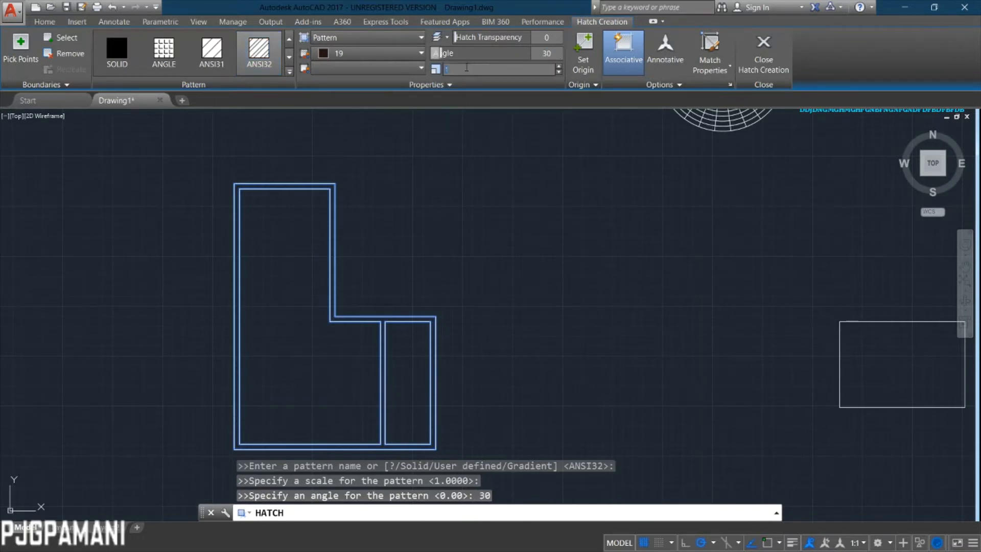
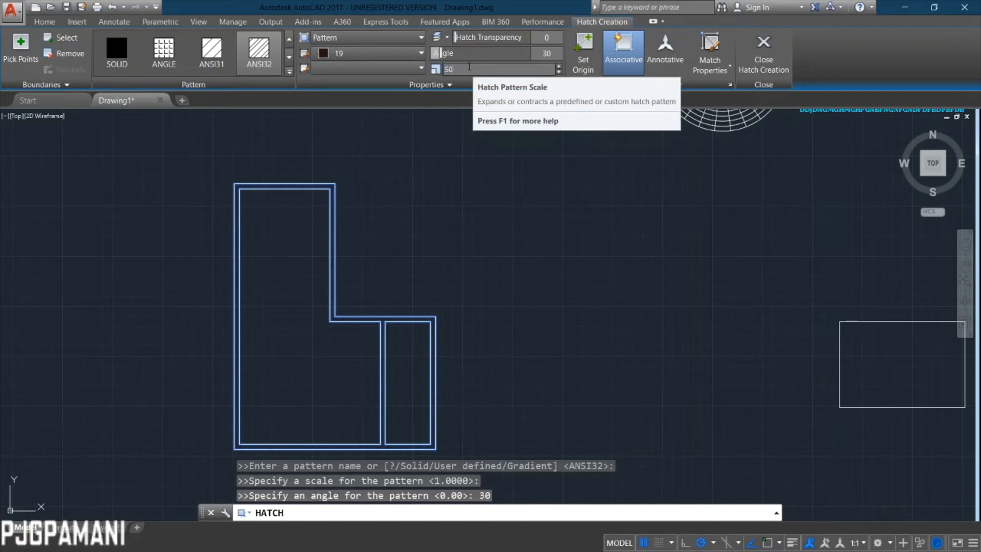
key("Return")
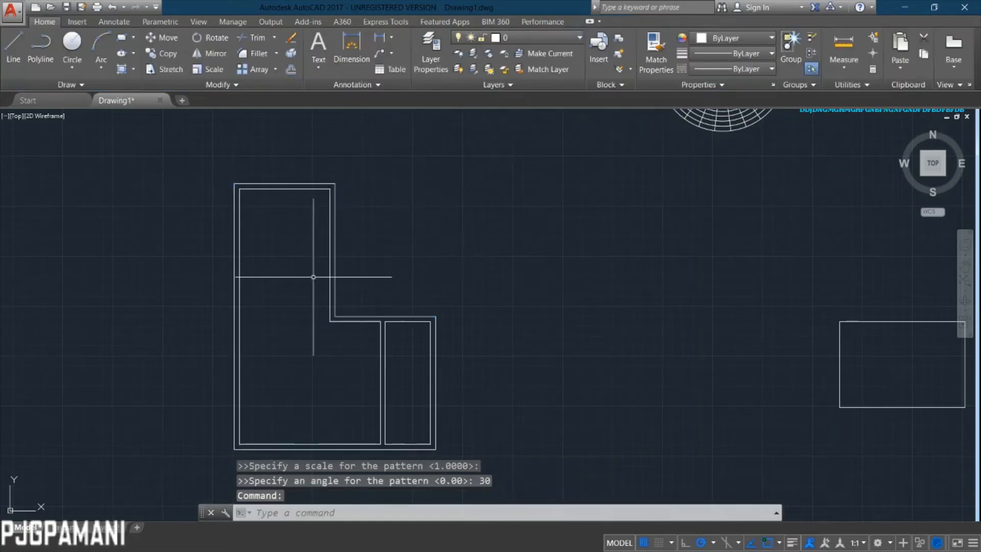
Fill the space between the wall lines with a solid black (0,0,0) hatch.
scroll(280, 250, "up", 4)
middle_click_drag(565, 278, 349, 271)
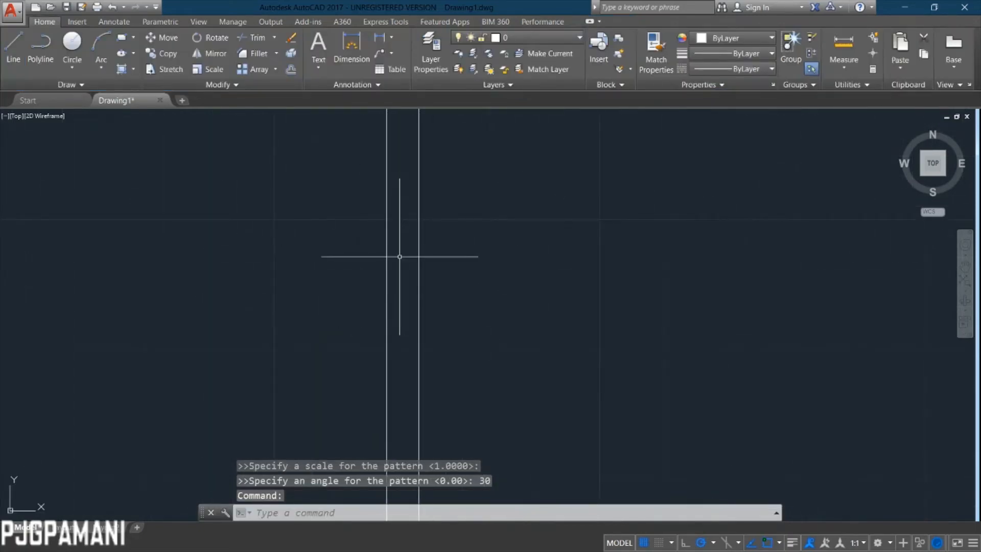
key("Return")
left_click(401, 276)
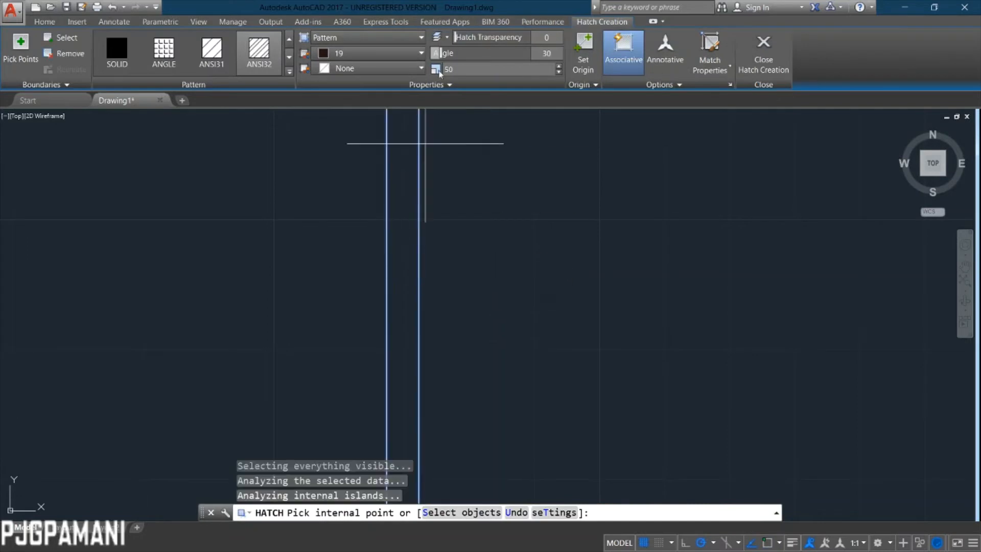
left_click(119, 46)
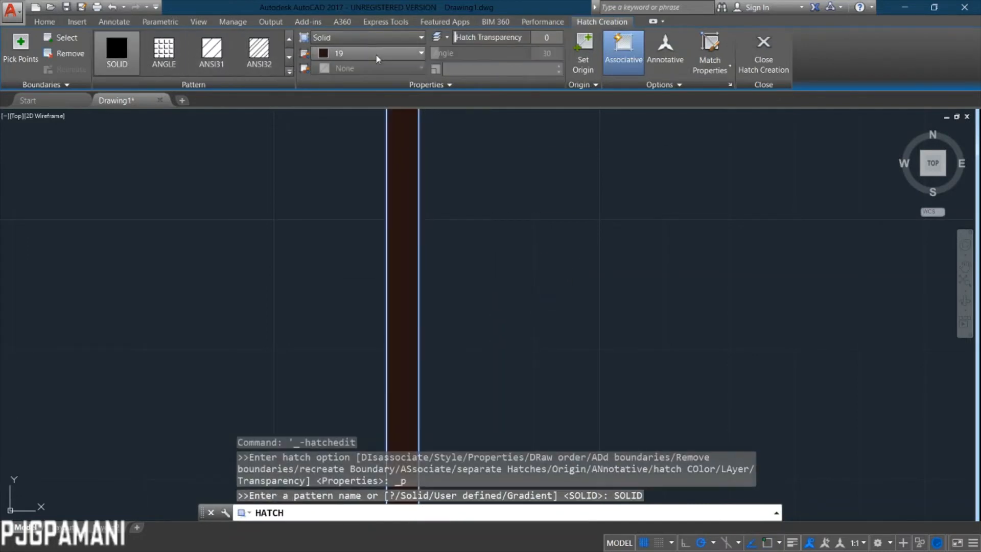
left_click(363, 53)
left_click(321, 104)
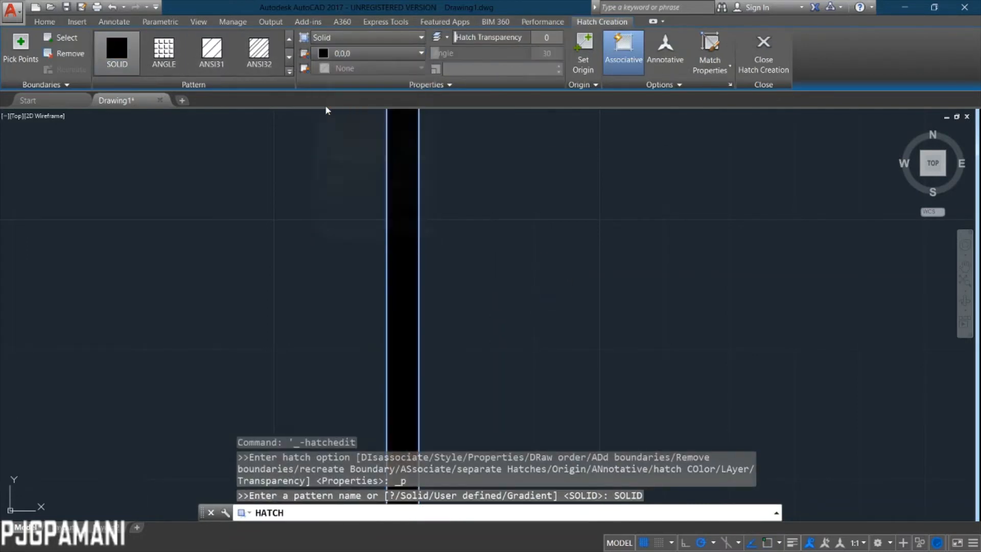
scroll(525, 307, "down", 5)
key("Escape")
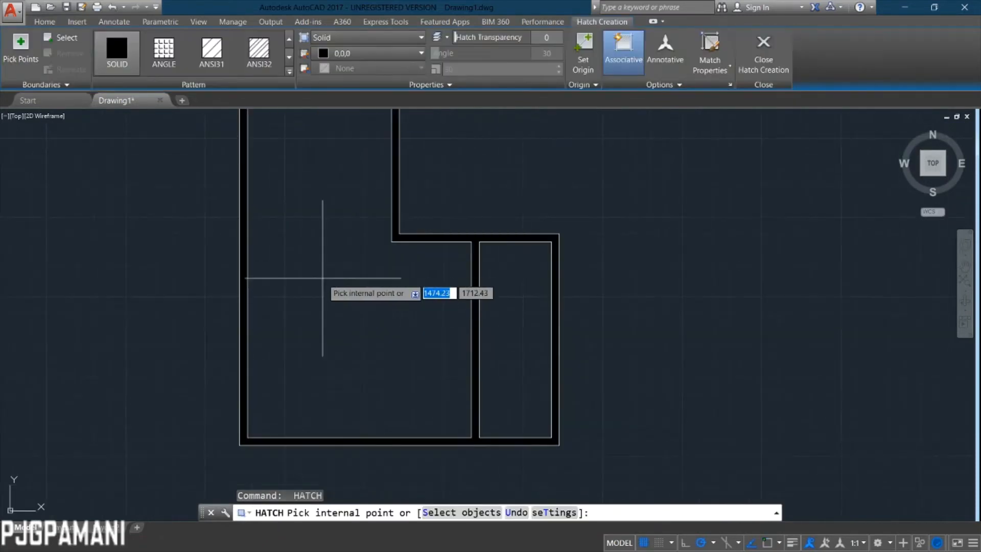
scroll(306, 286, "down", 4)
middle_click_drag(331, 281, 362, 326)
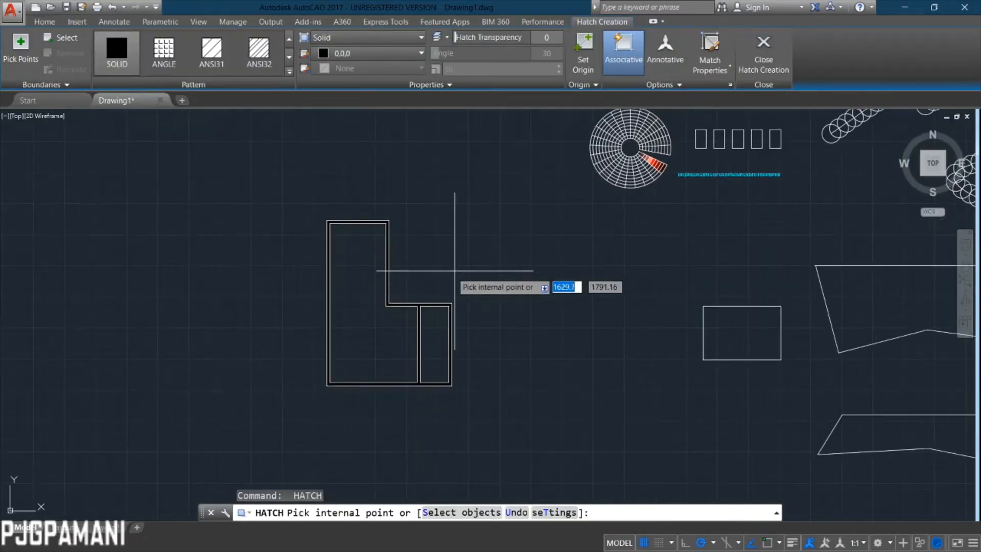
key("Escape")
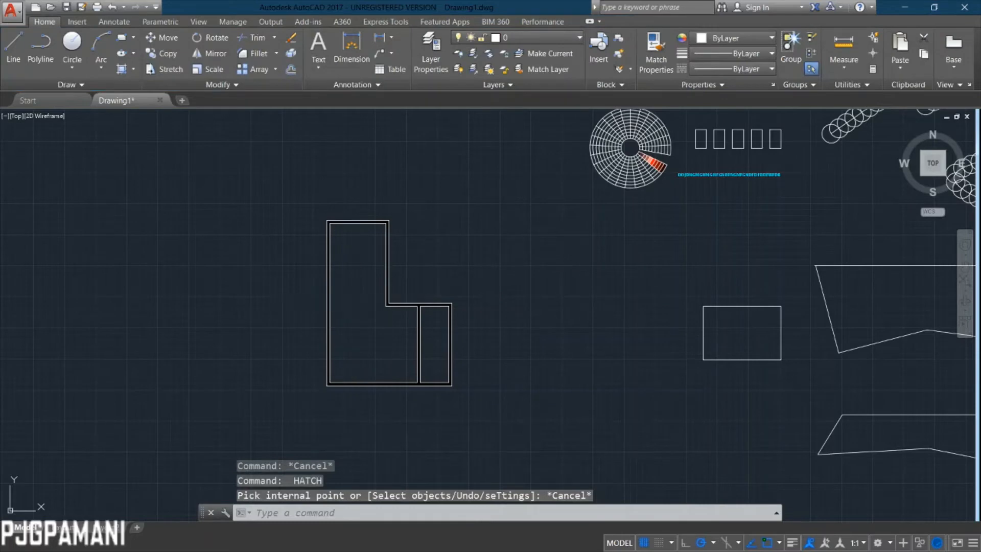
Fill the large L-shaped room with a solid white (255,255,255) hatch.
key("space")
left_click(339, 340)
left_click(356, 51)
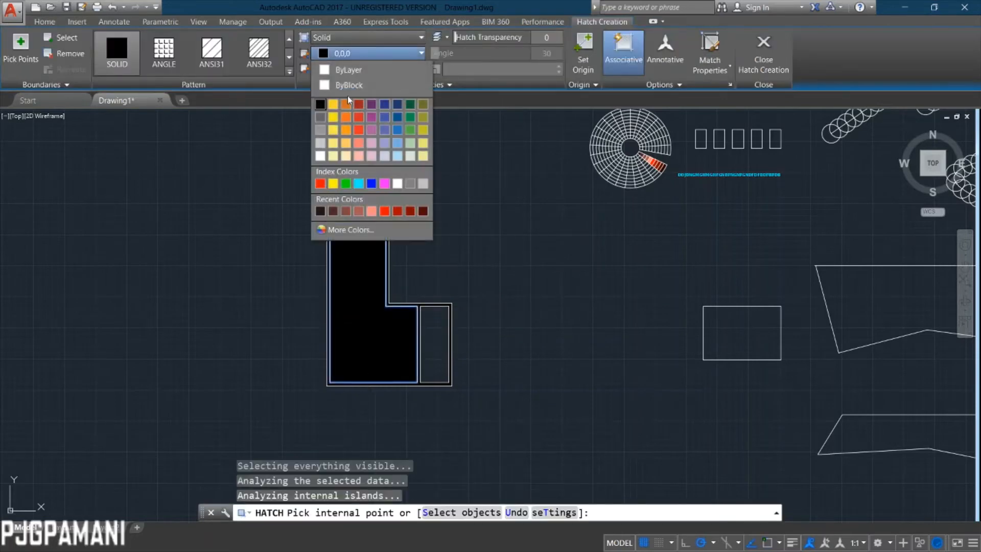
left_click(319, 154)
key("space")
Fill the small room beside the partition with a solid yellow hatch.
key("space")
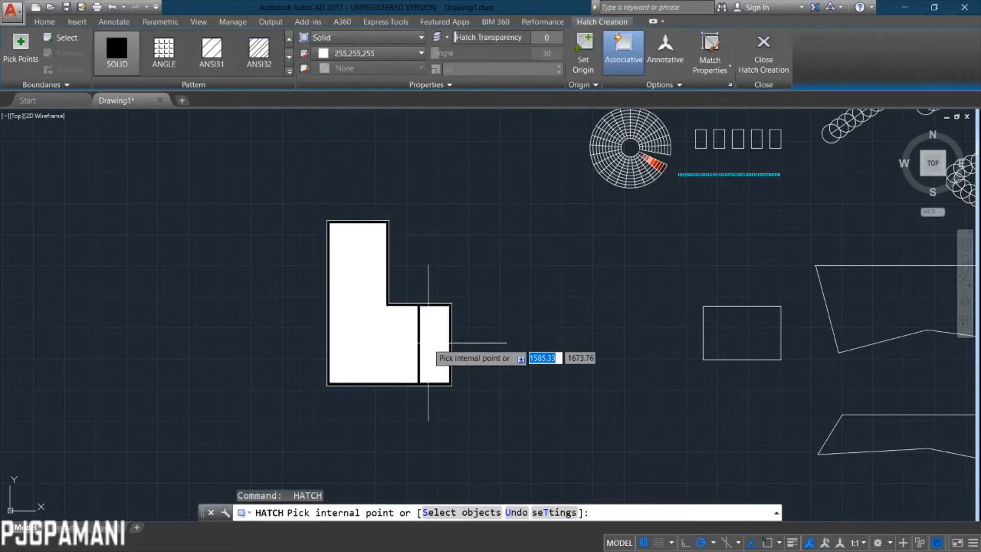
left_click(431, 350)
left_click(368, 53)
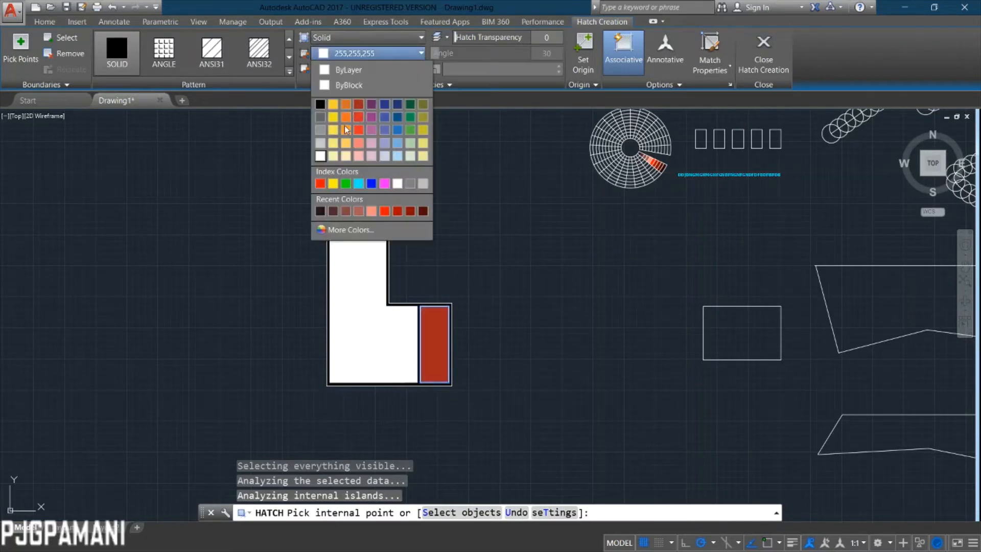
left_click(334, 131)
key("space")
middle_click_drag(457, 345, 466, 274)
key("Escape")
middle_click_drag(443, 238, 498, 332)
mouse_move(616, 298)
middle_mouse_down()
mouse_move(497, 272)
mouse_move(542, 276)
mouse_move(564, 290)
middle_mouse_up()
mouse_move(459, 274)
middle_mouse_down()
mouse_move(493, 260)
mouse_move(486, 267)
middle_mouse_up()
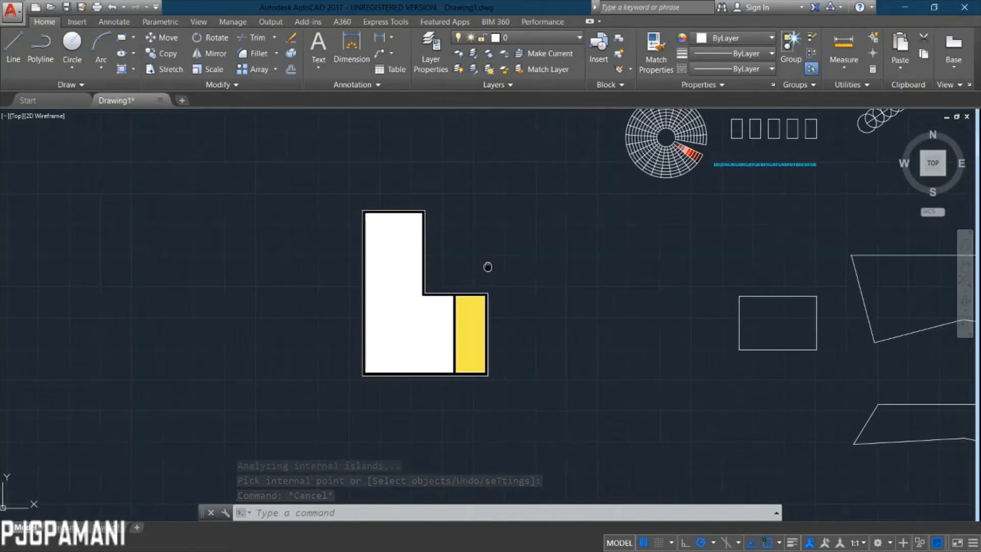
scroll(392, 200, "up", 3)
middle_click_drag(490, 179, 427, 255)
type("M")
key("Return")
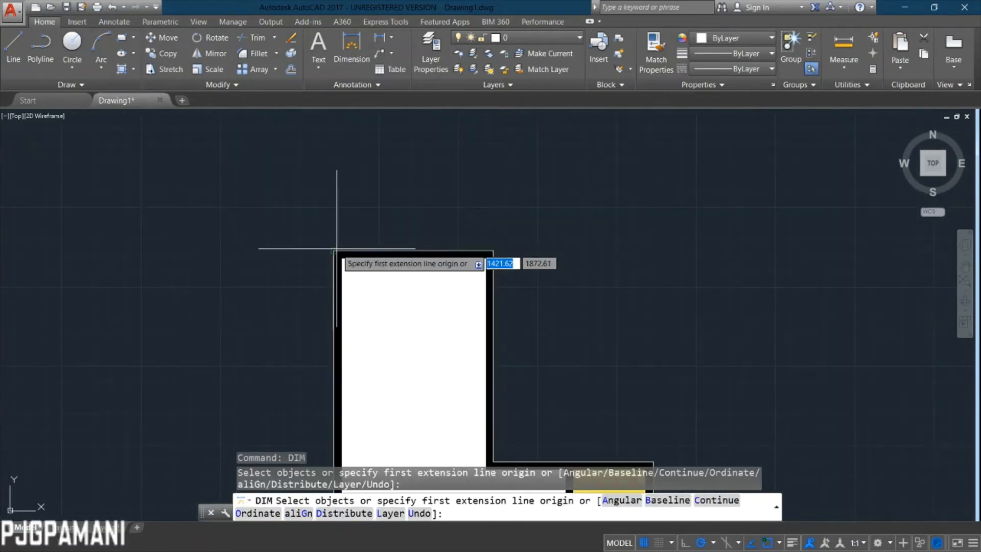
left_click(342, 258)
key("Escape")
Measure the outer lengths of the plan's top wall and left wall with DIM, starting from their shared corner, without placing a dimension.
type("D")
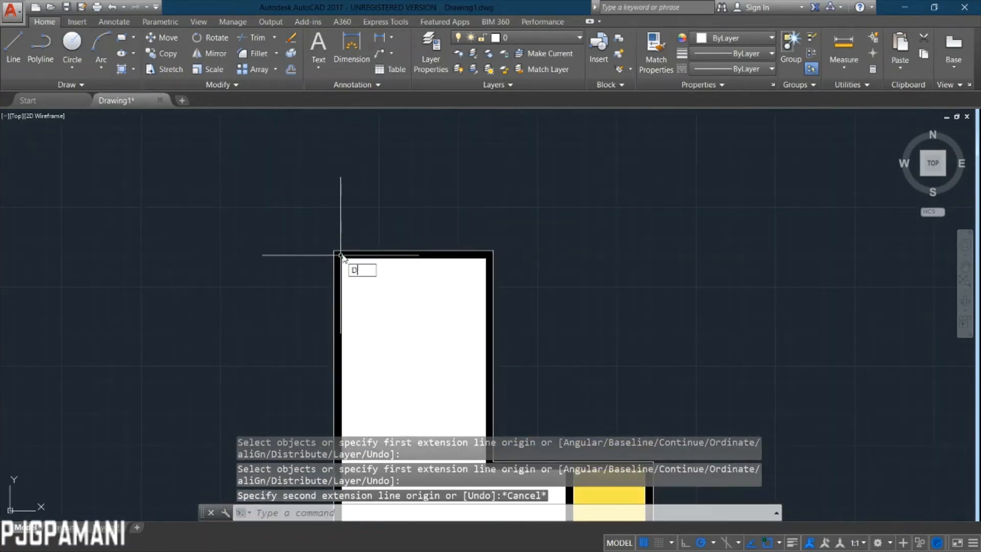
type("IM")
key("Return")
left_click(335, 251)
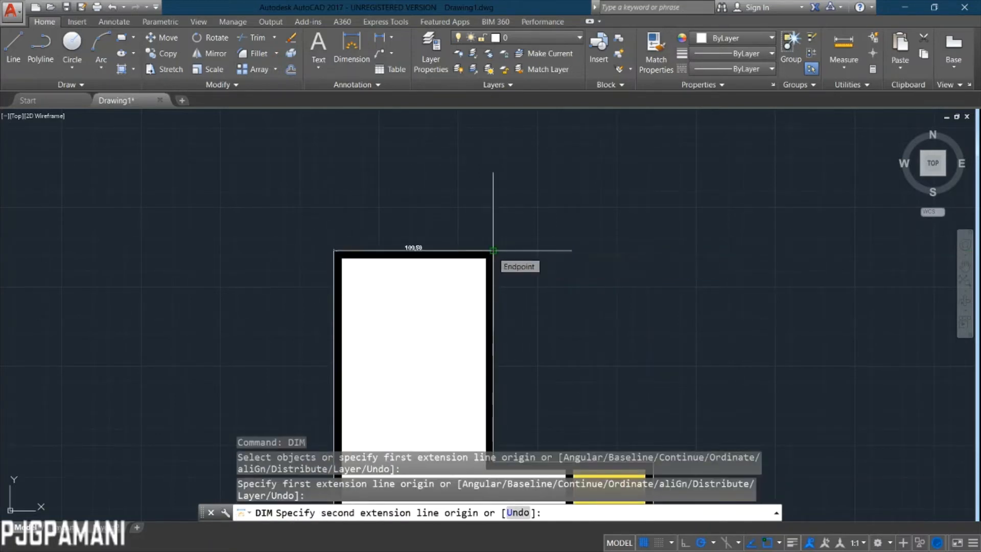
scroll(365, 327, "down", 2)
scroll(388, 307, "up", 4)
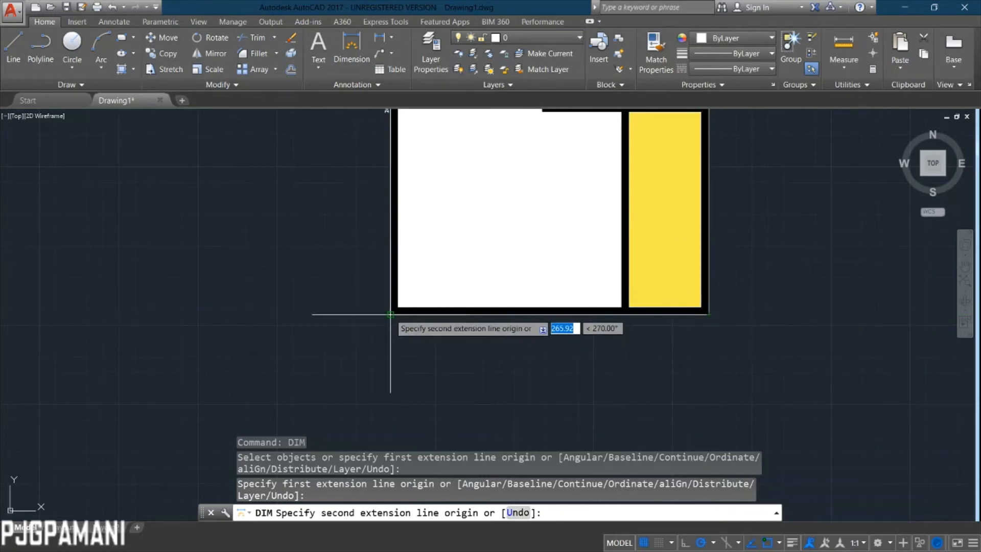
key("Escape")
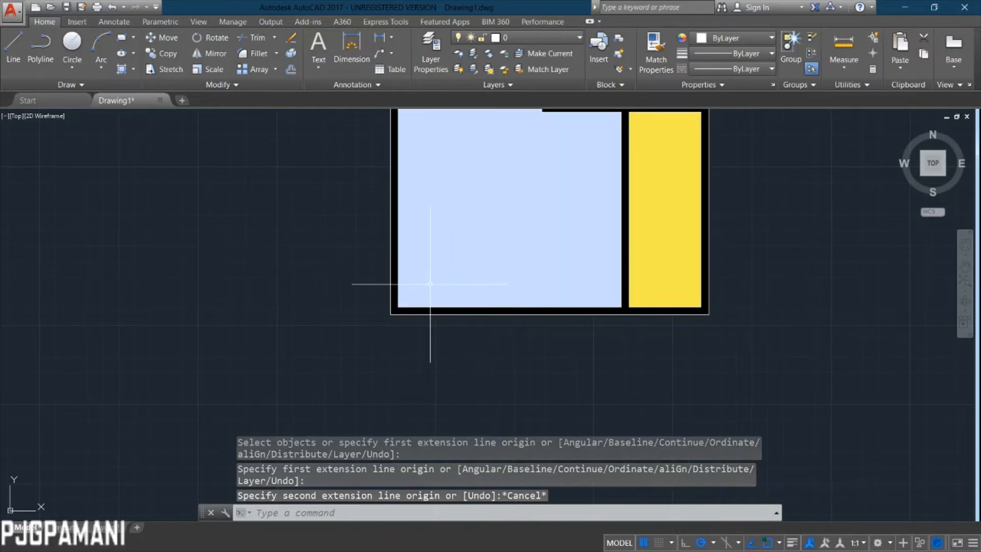
Measure the outer bottom wall from corner to corner with DIM, without placing a dimension.
type("dim")
key("Return")
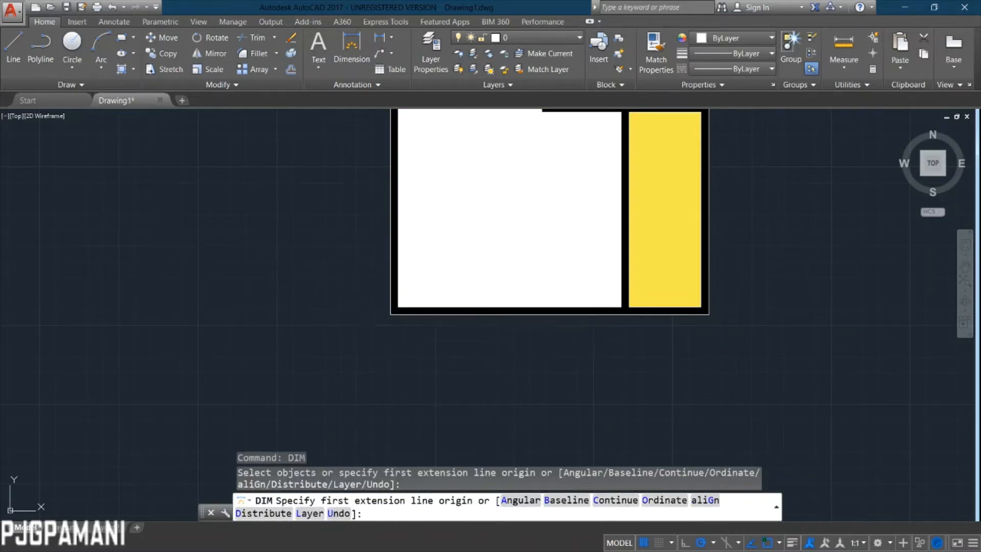
left_click(391, 314)
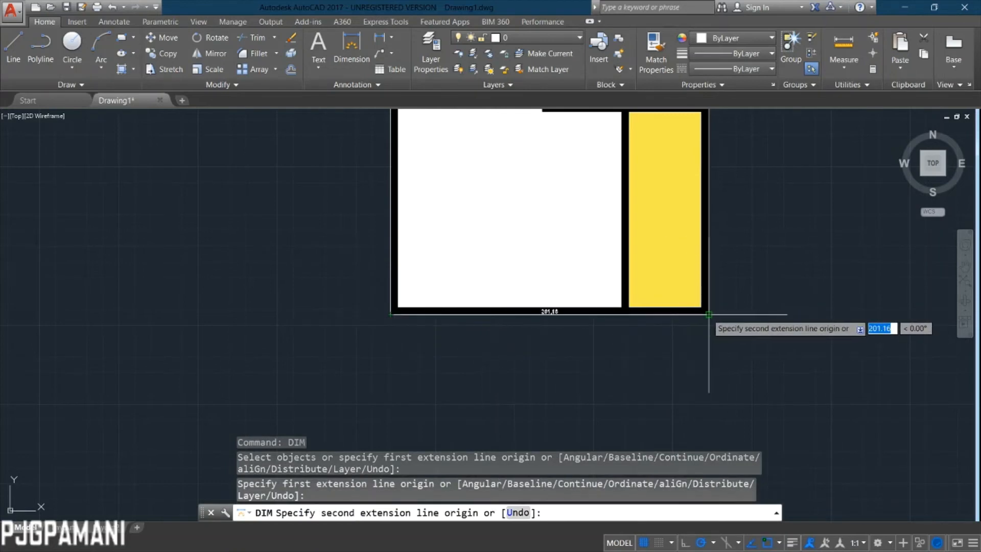
key("Escape")
Draw a 297 by 210 rectangle in the empty space beside the L-shaped floor plan.
scroll(744, 252, "down", 4)
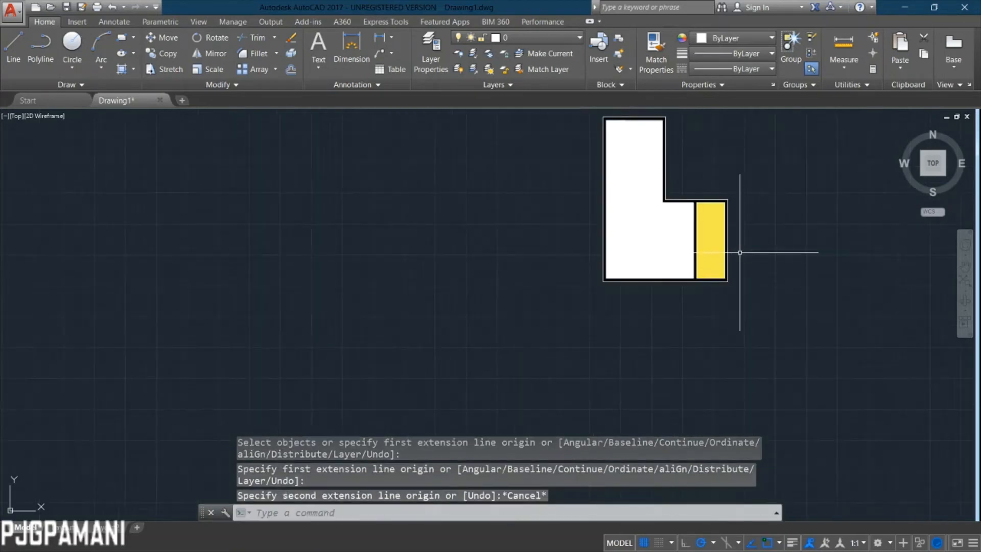
middle_click_drag(745, 252, 543, 320)
scroll(585, 282, "down", 2)
mouse_move(587, 280)
middle_mouse_down()
mouse_move(508, 272)
mouse_move(559, 294)
mouse_move(464, 280)
mouse_move(465, 303)
middle_mouse_up()
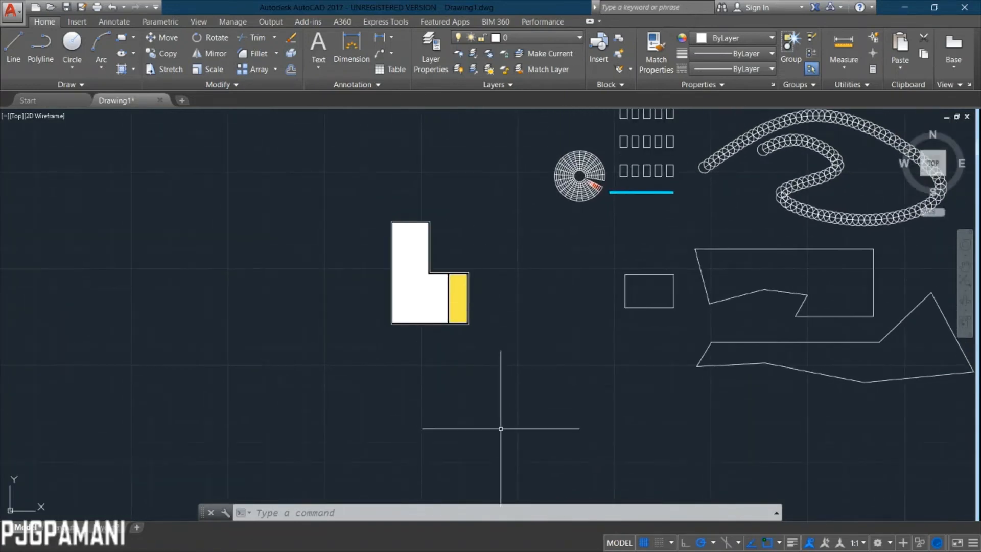
middle_click_drag(502, 427, 466, 382)
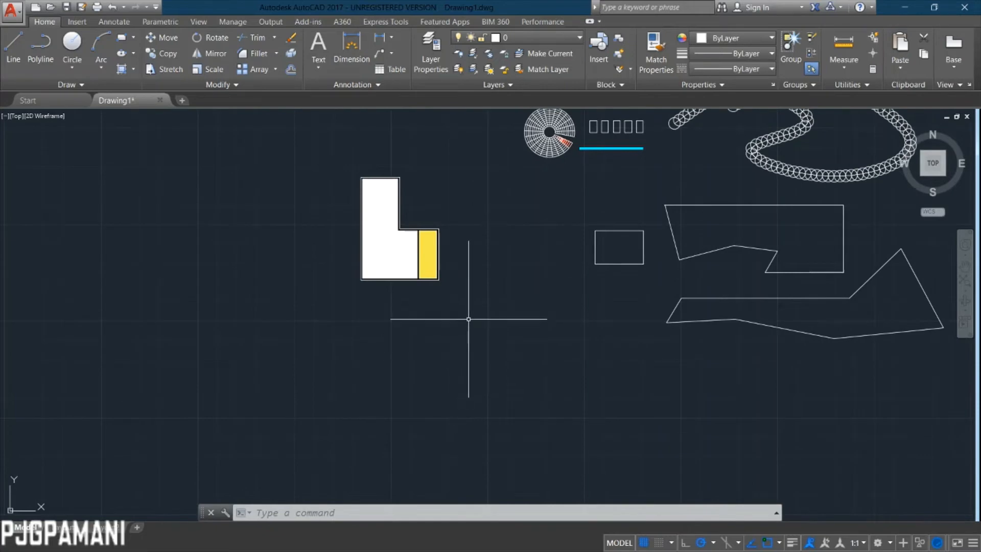
type("RE")
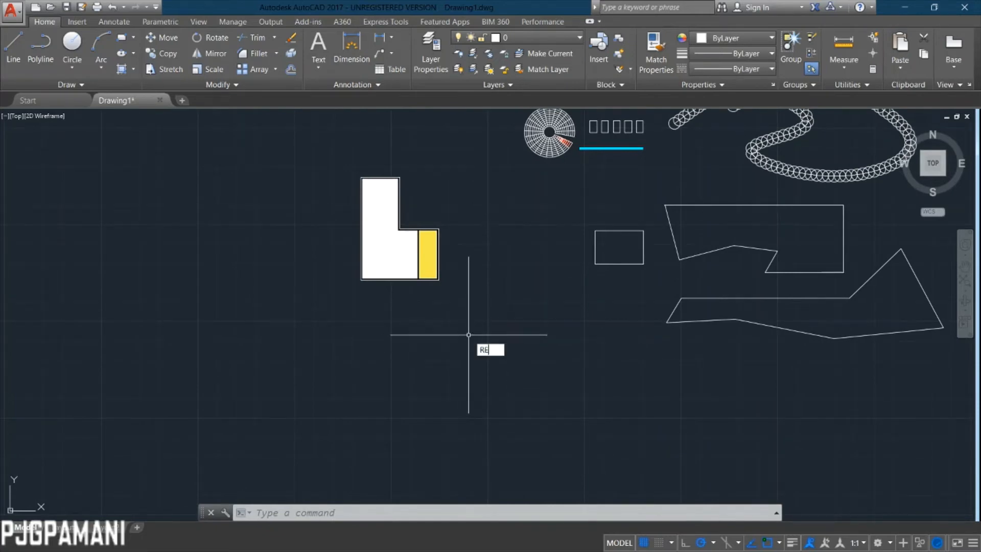
type("C")
key("Return")
type("297")
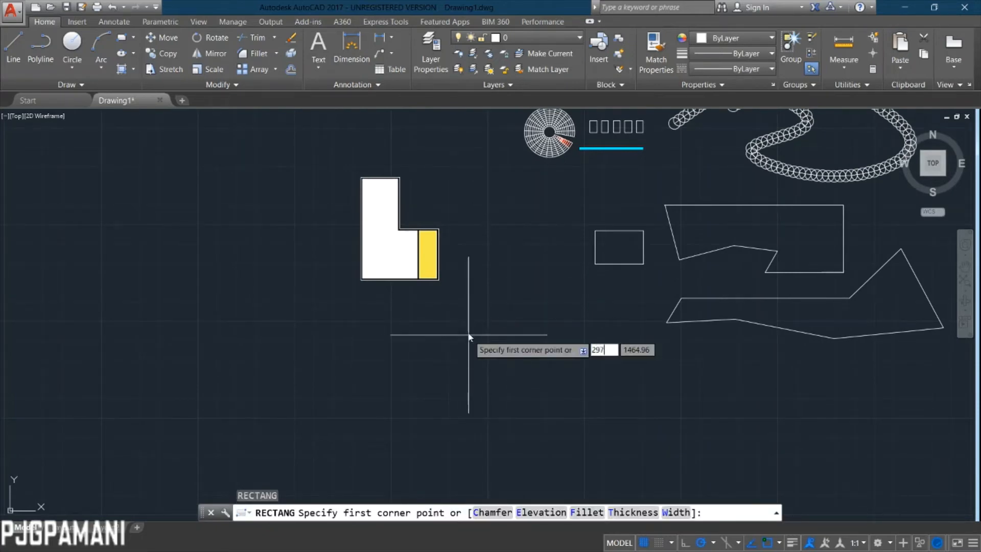
type(".210")
key("Return")
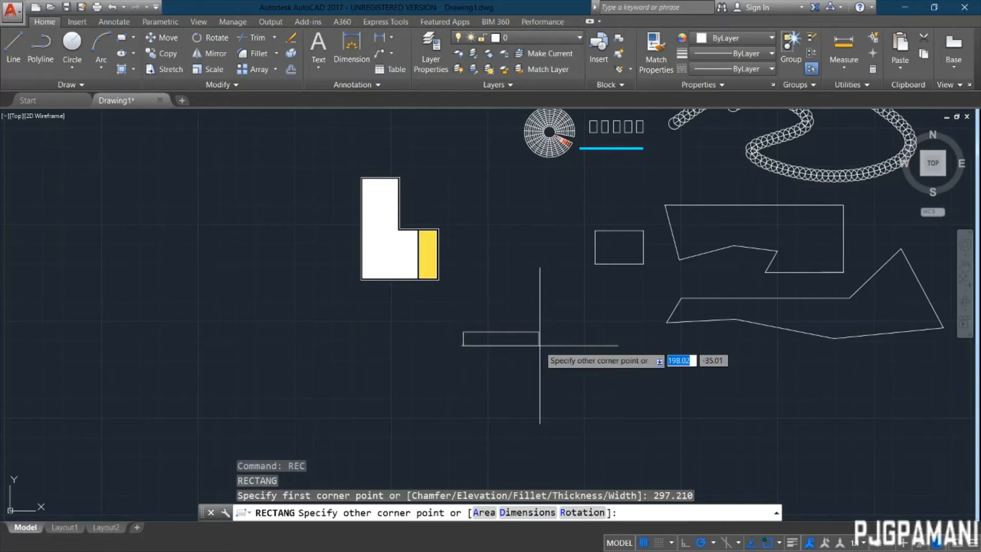
type("297")
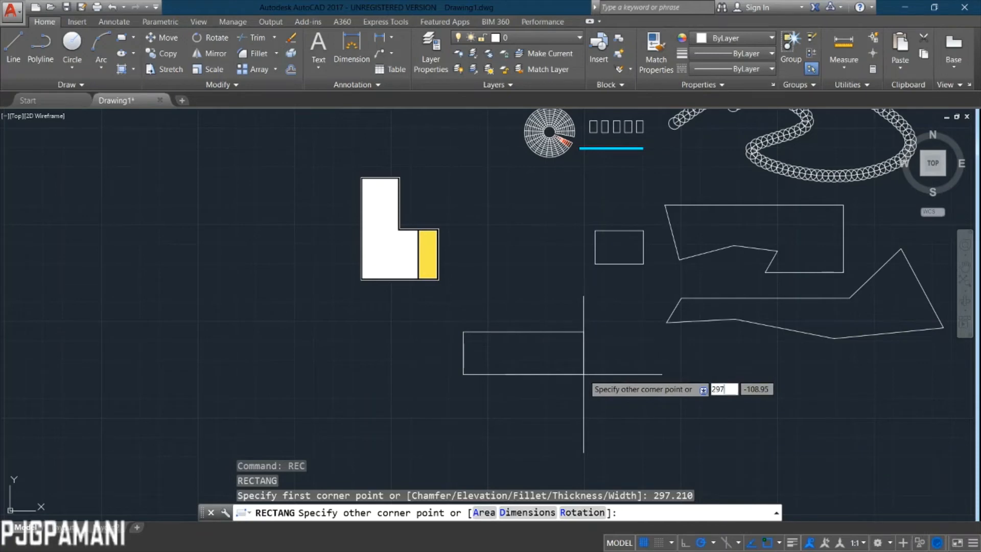
key("Tab")
type("210")
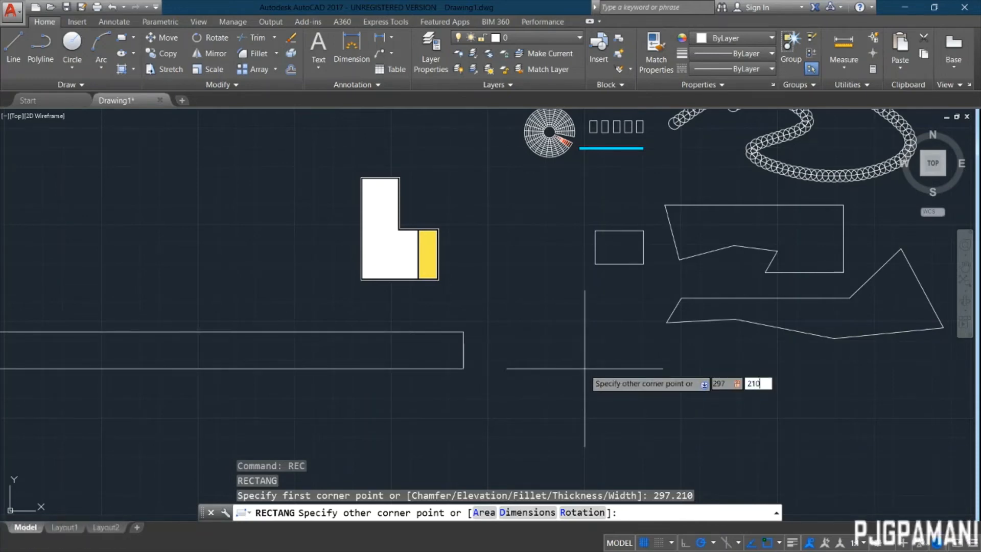
key("Return")
Move the whole L-shaped floor plan with its hatches farther left, away from the large rectangle, using its lower-left corner as base point.
scroll(449, 274, "up", 3)
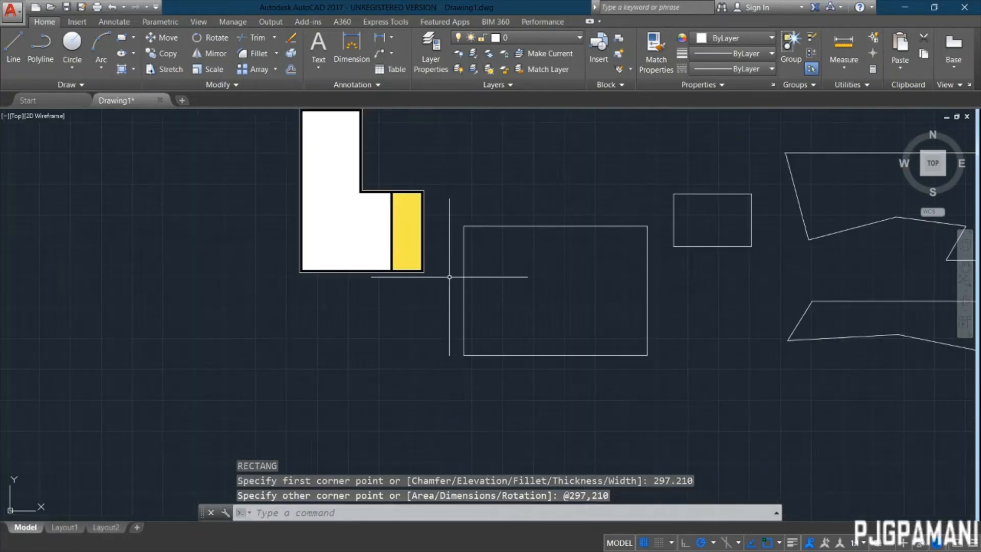
middle_click_drag(391, 208, 438, 269)
left_click(496, 175)
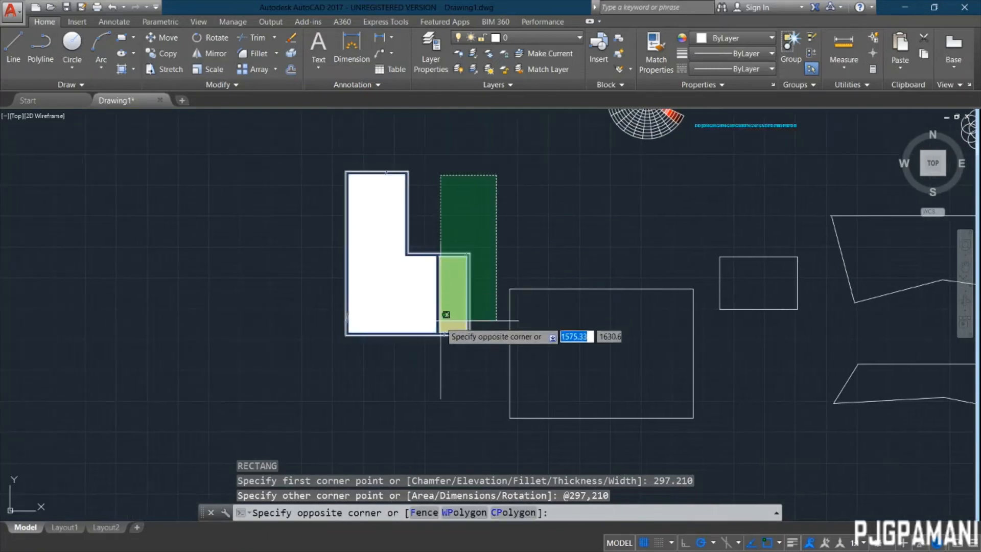
left_click(341, 343)
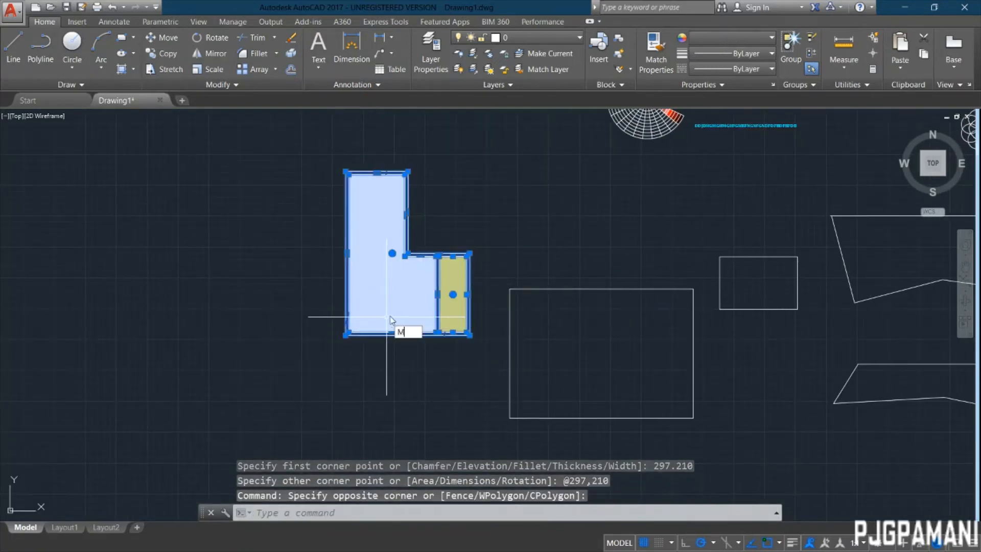
key("Return")
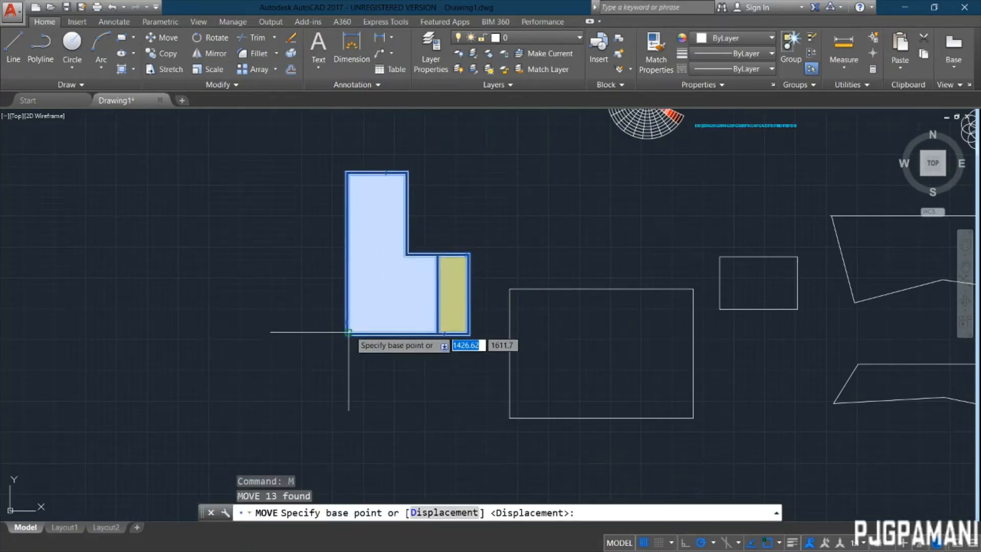
left_click(349, 334)
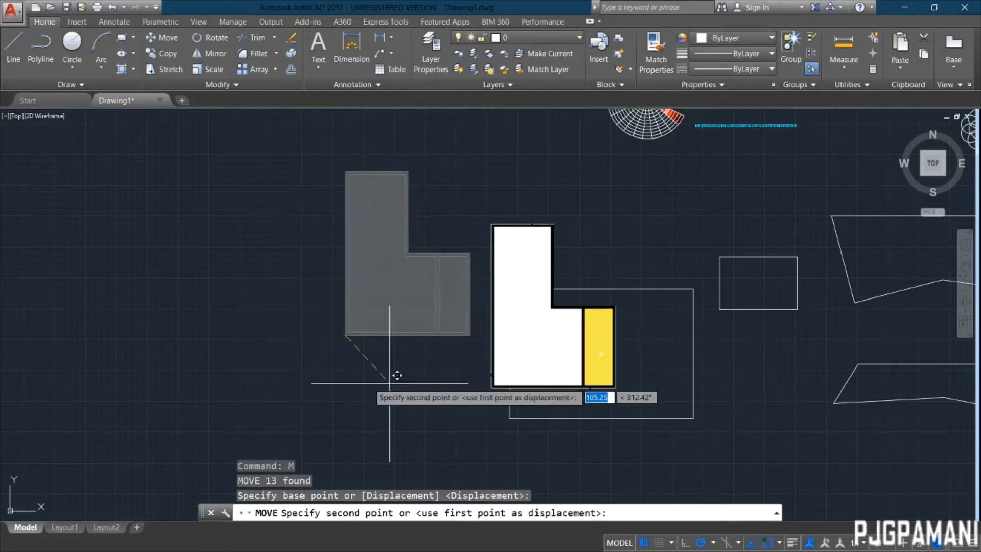
left_click(246, 390)
key("Escape")
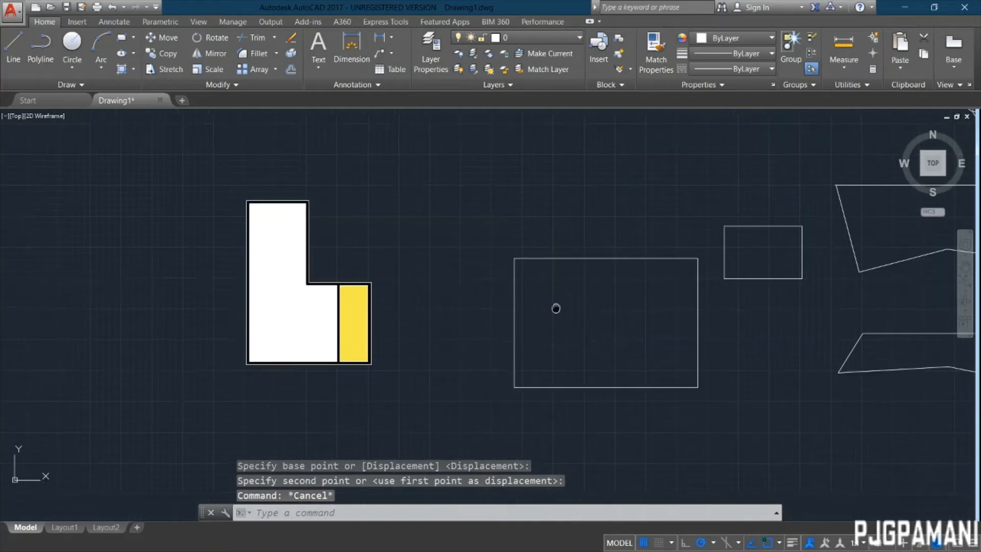
Offset the 297 by 210 rectangle 8 units inward to form a double sheet border.
scroll(526, 276, "up", 2)
mouse_move(386, 290)
middle_mouse_down()
mouse_move(403, 307)
mouse_move(445, 310)
middle_mouse_up()
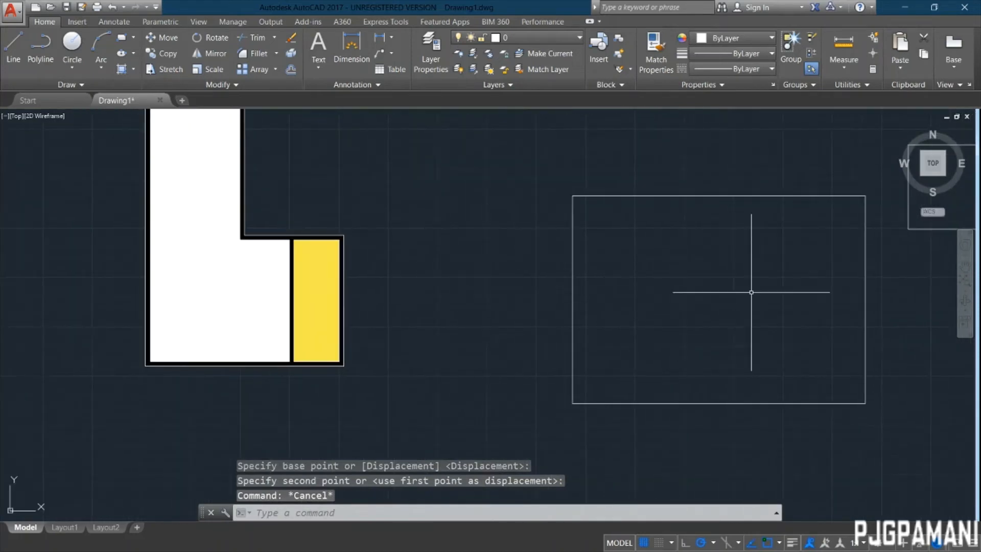
middle_click_drag(783, 250, 708, 278)
type("o")
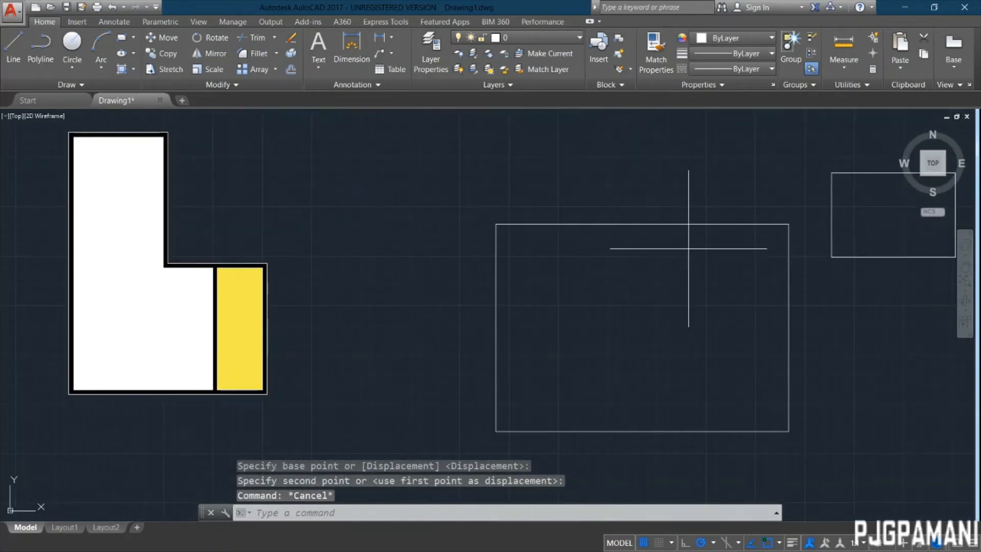
key("Return")
type("8")
key("Return")
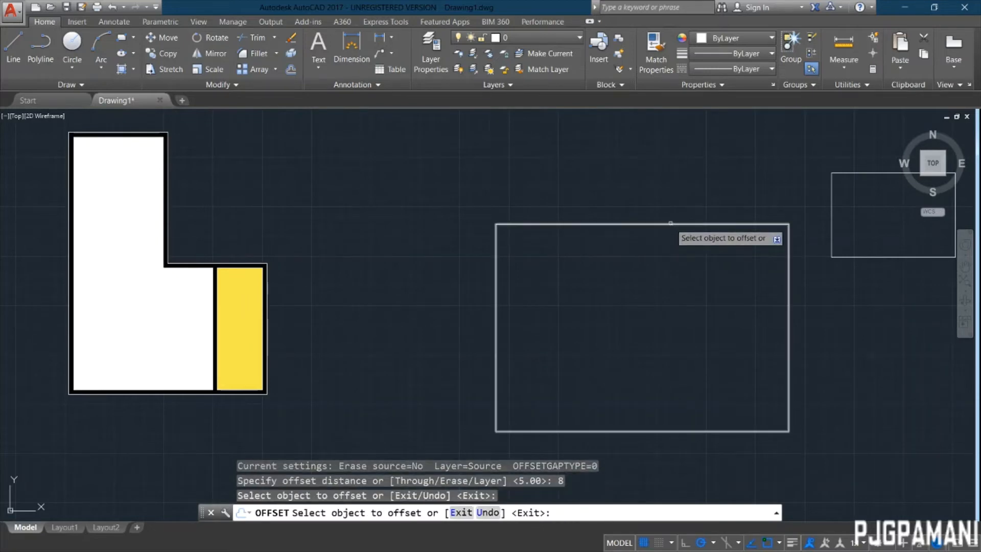
left_click(670, 225)
left_click(662, 240)
key("Escape")
scroll(588, 332, "up", 5)
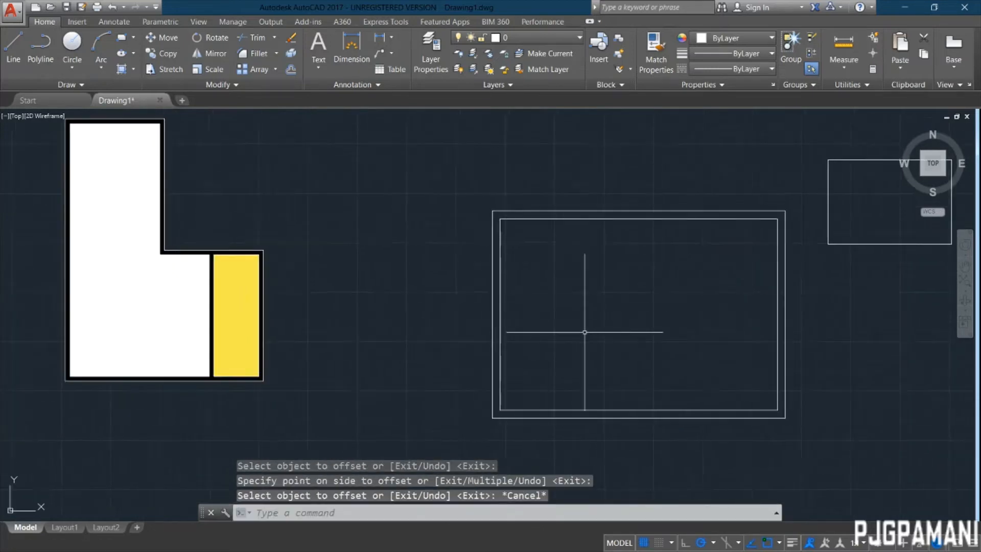
scroll(603, 378, "down", 4)
type("l")
key("Return")
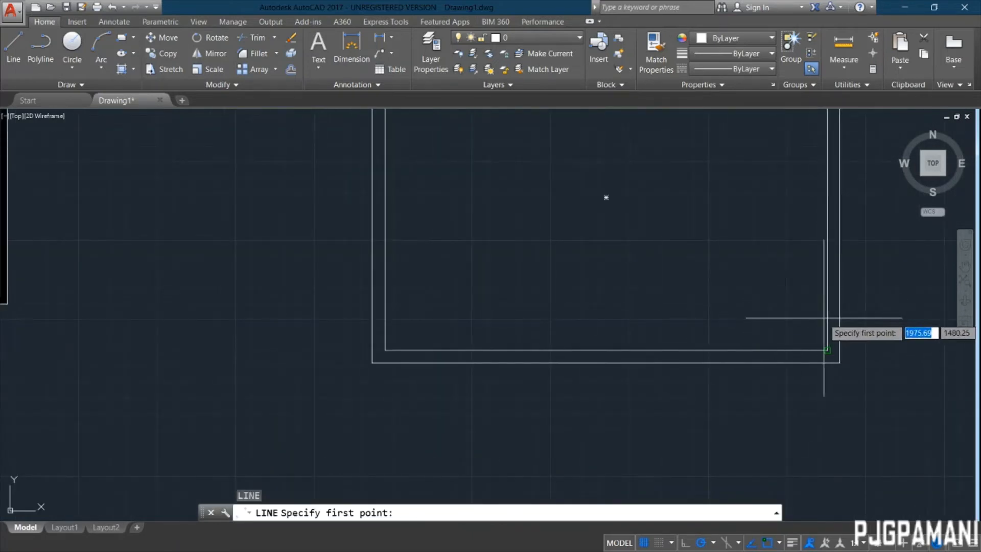
key("Escape")
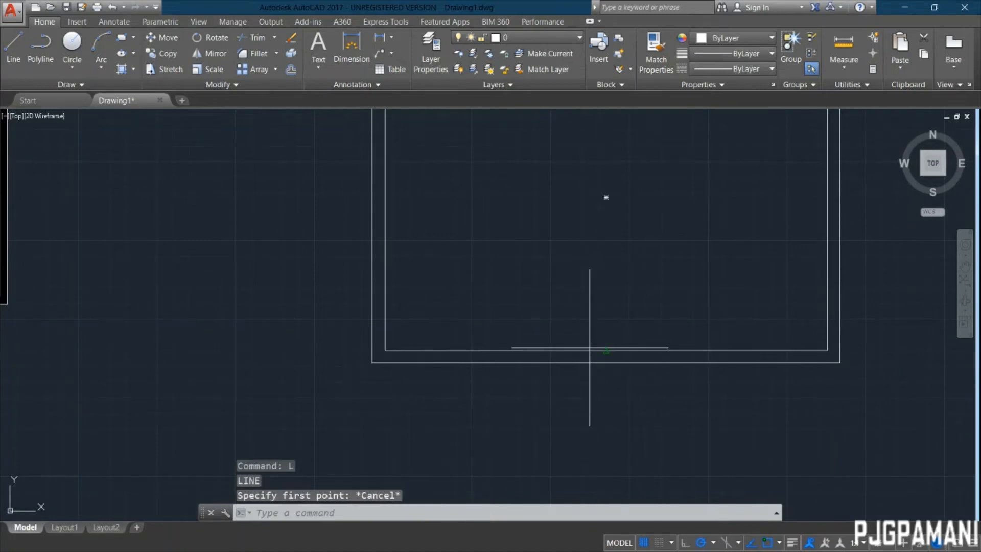
Offset the inner border rectangle 25 units inward.
type("o")
key("Return")
type("25")
key("Return")
left_click(599, 350)
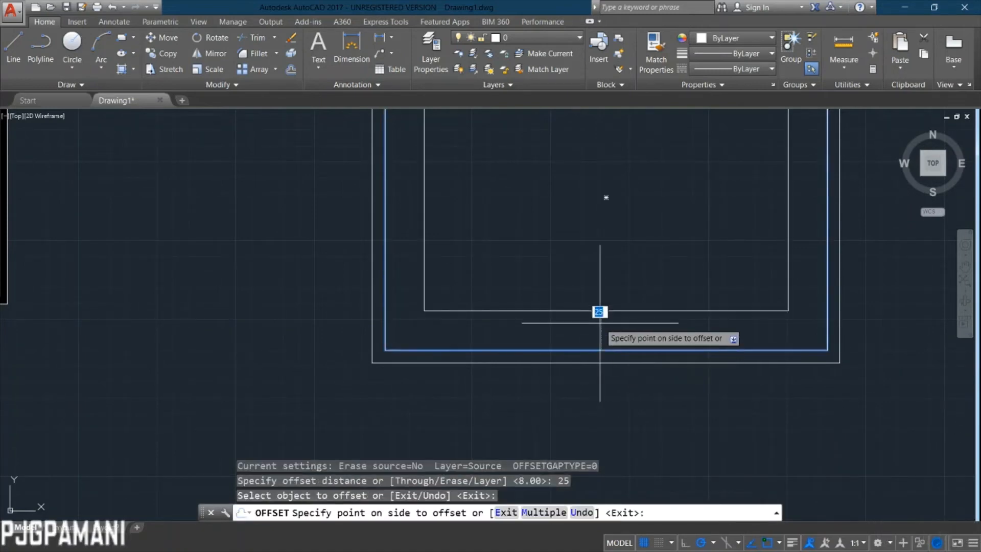
left_click(600, 322)
key("Escape")
Trim away both vertical sides of the innermost rectangle, leaving only its two horizontal lines.
type("tr")
key("Return")
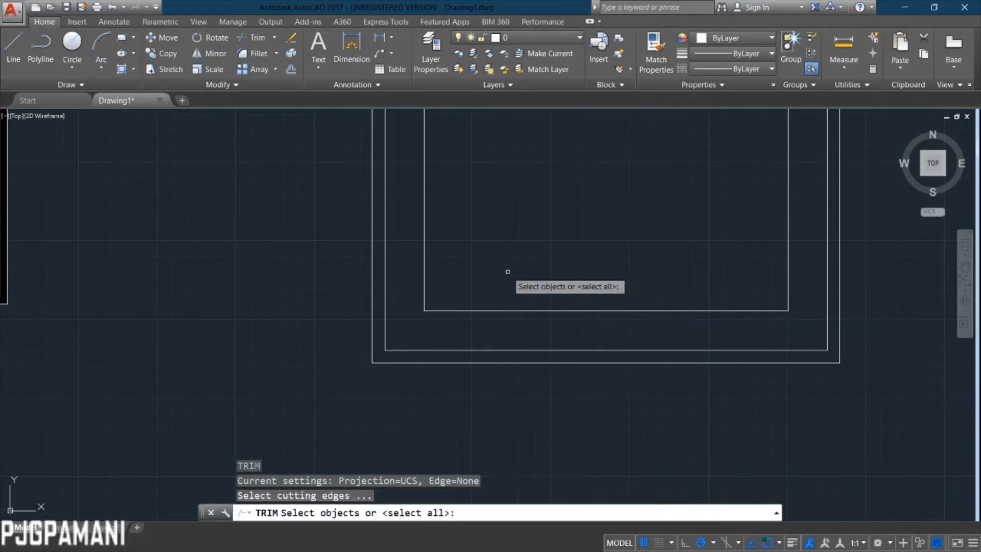
key("Return")
left_click(482, 249)
left_click(412, 275)
left_click(819, 273)
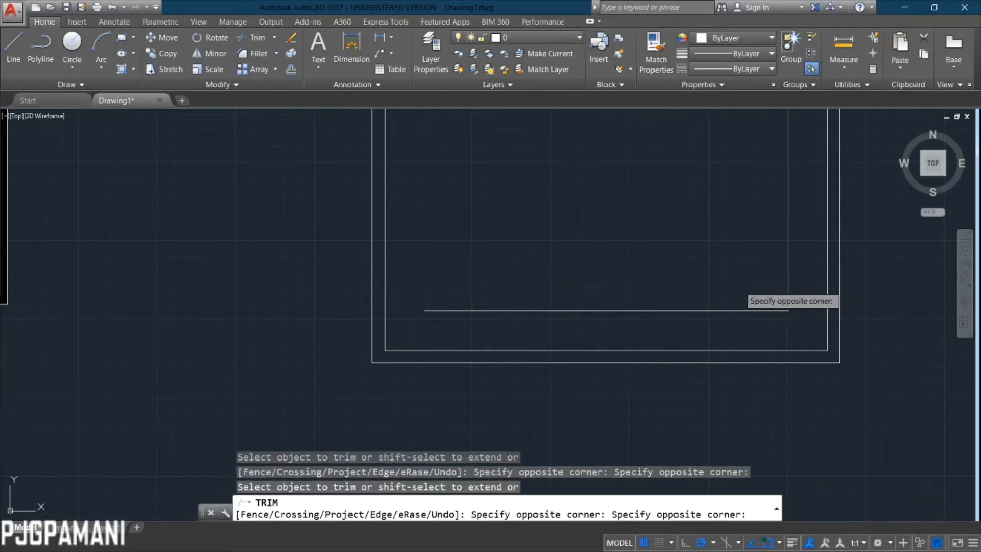
left_click(738, 285)
scroll(718, 210, "down", 6)
middle_click_drag(699, 185, 684, 287)
scroll(683, 288, "up", 4)
key("Return")
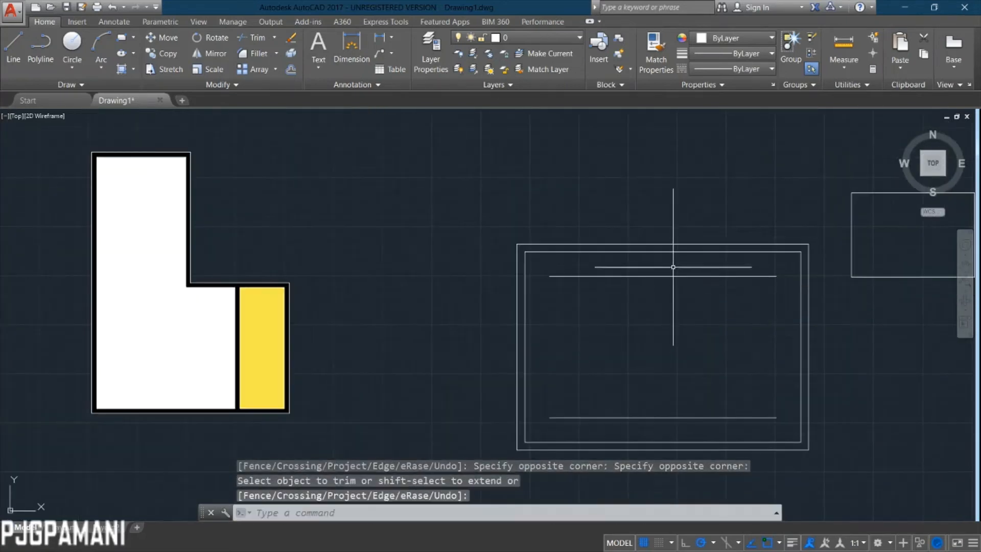
Delete the upper of the two remaining horizontal lines inside the sheet border.
left_click(673, 267)
left_click(647, 298)
key("Delete")
Extend both ends of the remaining lower horizontal line to the inner border's vertical sides.
middle_click_drag(629, 397, 624, 350)
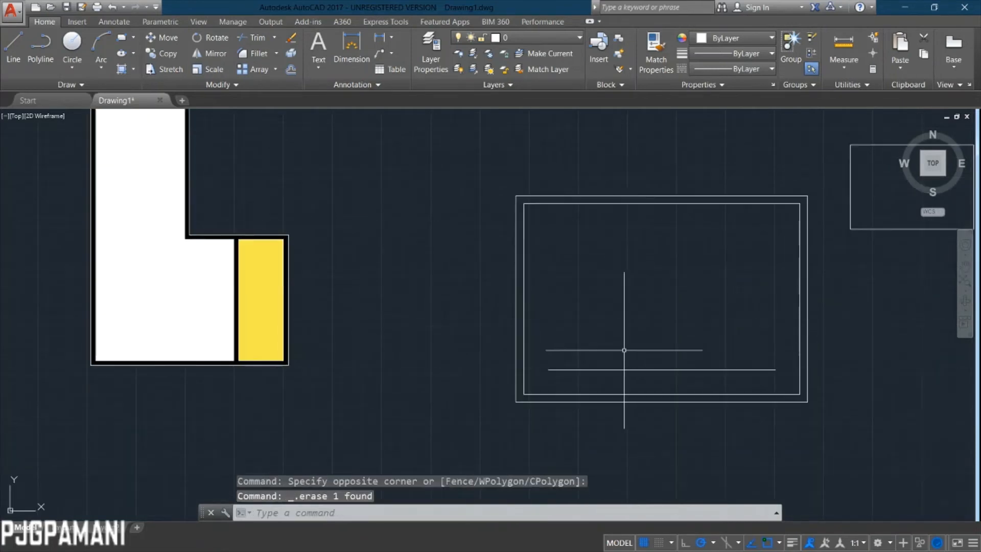
type("EX")
key("Return")
key("Return")
left_click(606, 369)
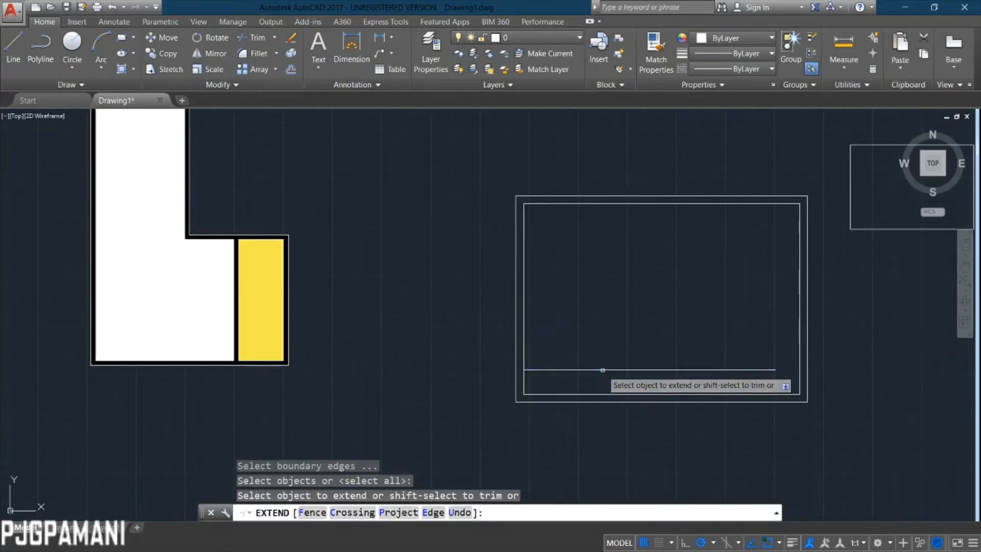
left_click(767, 370)
key("Escape")
scroll(608, 352, "up", 2)
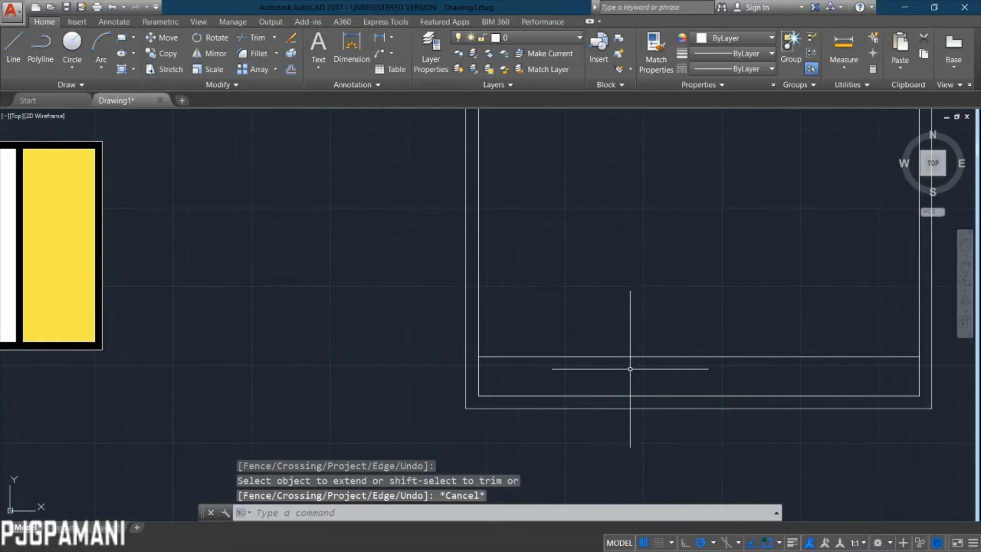
type("O")
key("Return")
key("Return")
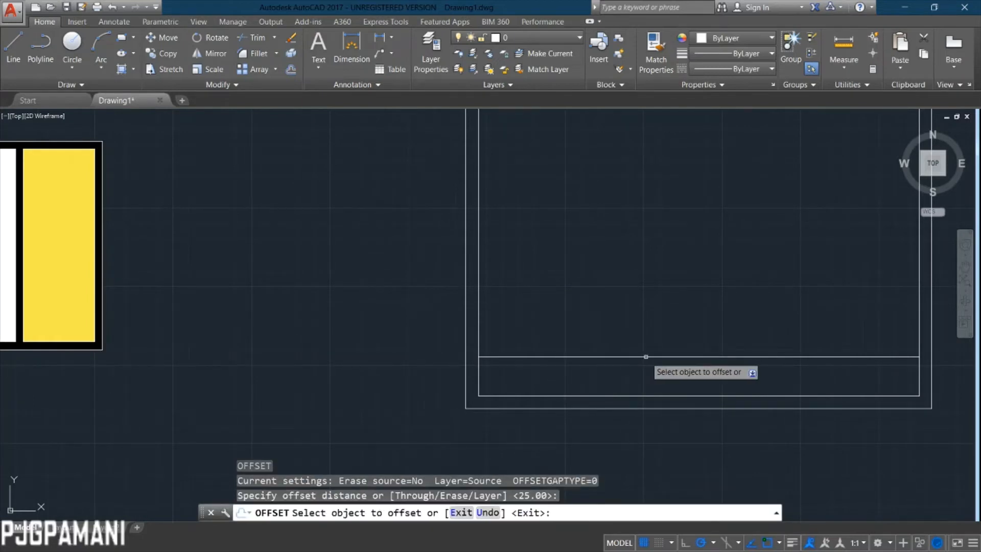
key("Escape")
Offset the extended horizontal line 5 units downward to make a double line above the title strip.
key("Return")
type("5")
key("Return")
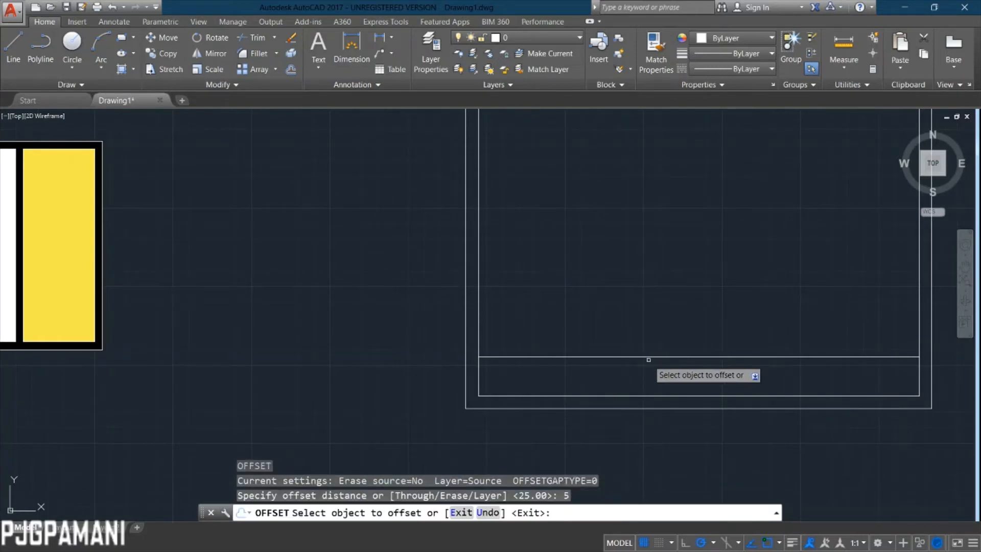
left_click(651, 357)
left_click(647, 351)
key("Escape")
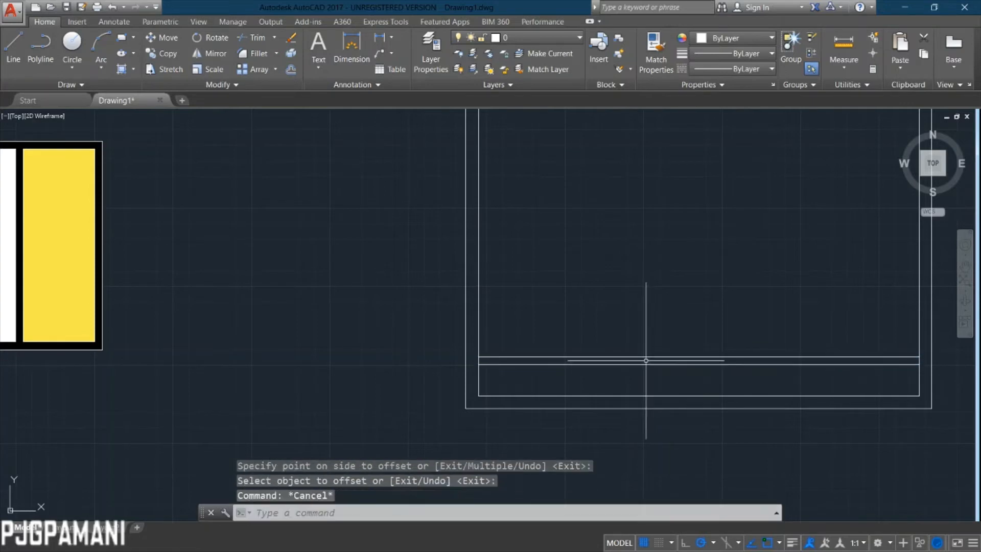
Add the multiline text "TITLE BLOCK" in the middle of the strip along the bottom of the sheet border.
scroll(645, 351, "down", 2)
scroll(678, 334, "up", 3)
type("MM")
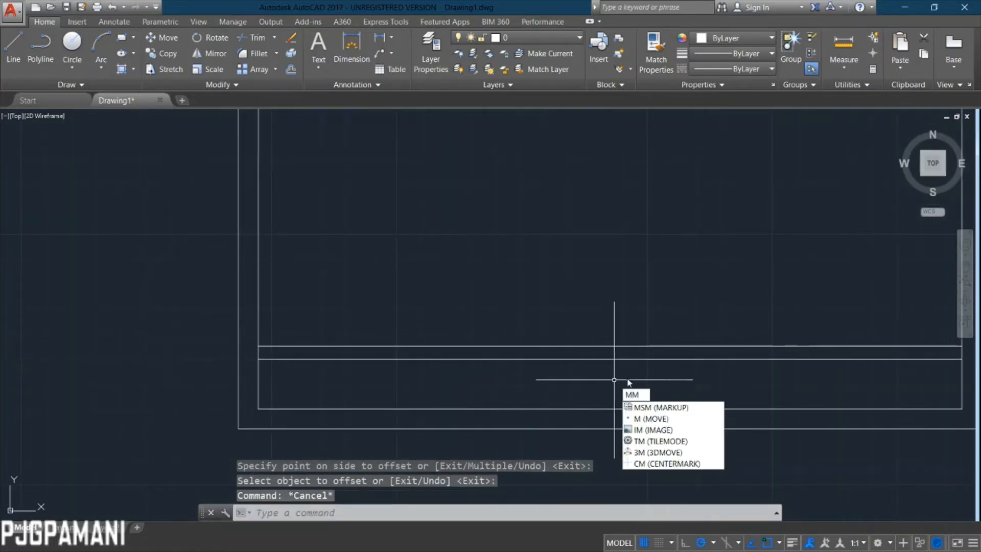
key("BackSpace")
type("T")
key("Return")
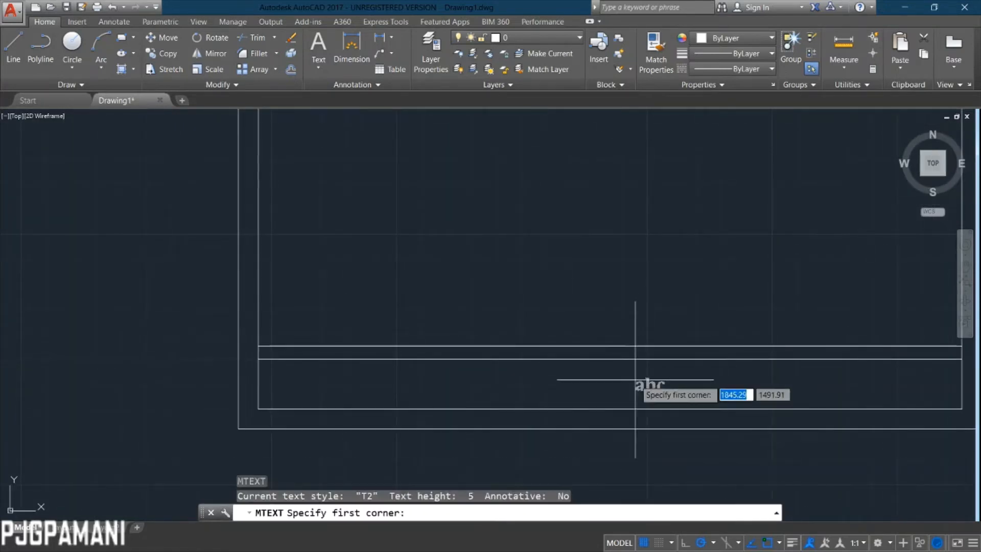
left_click(544, 373)
left_click(733, 402)
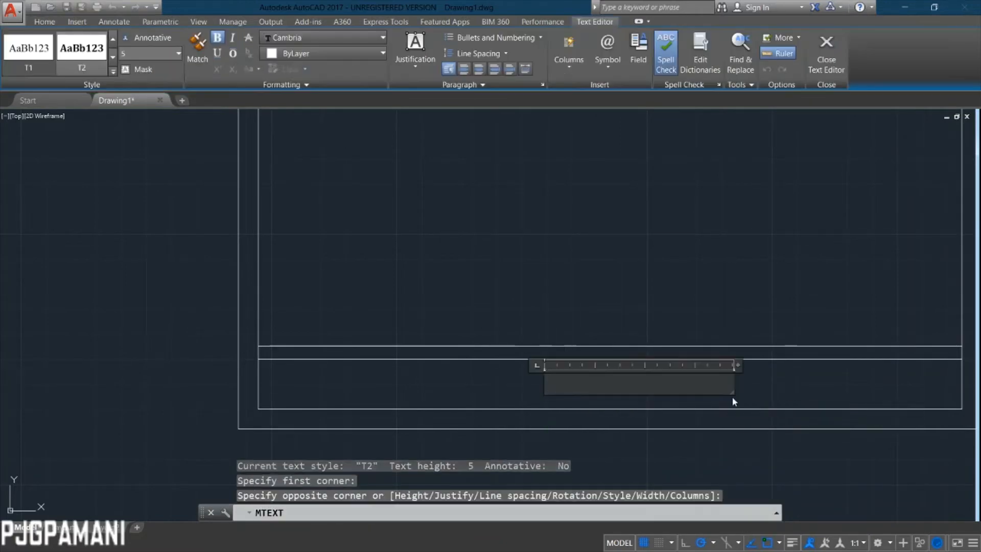
type("TITLE BLOCK")
left_click(782, 403)
Reposition the "TITLE BLOCK" text within the bottom strip of the sheet border.
left_click(615, 380)
left_click_drag(596, 379, 674, 377)
left_click_drag(594, 383, 626, 396)
scroll(626, 396, "down", 6)
scroll(593, 388, "up", 3)
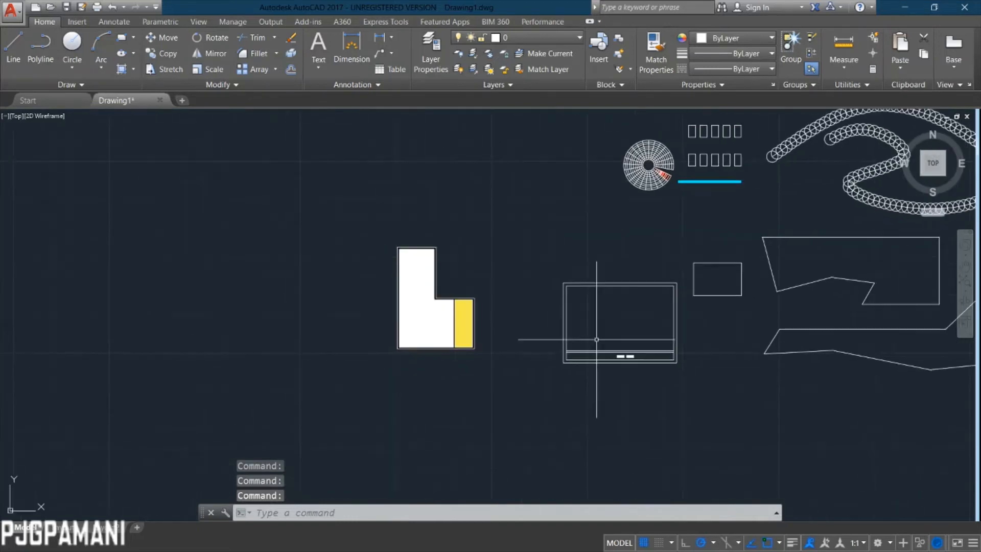
scroll(286, 286, "up", 3)
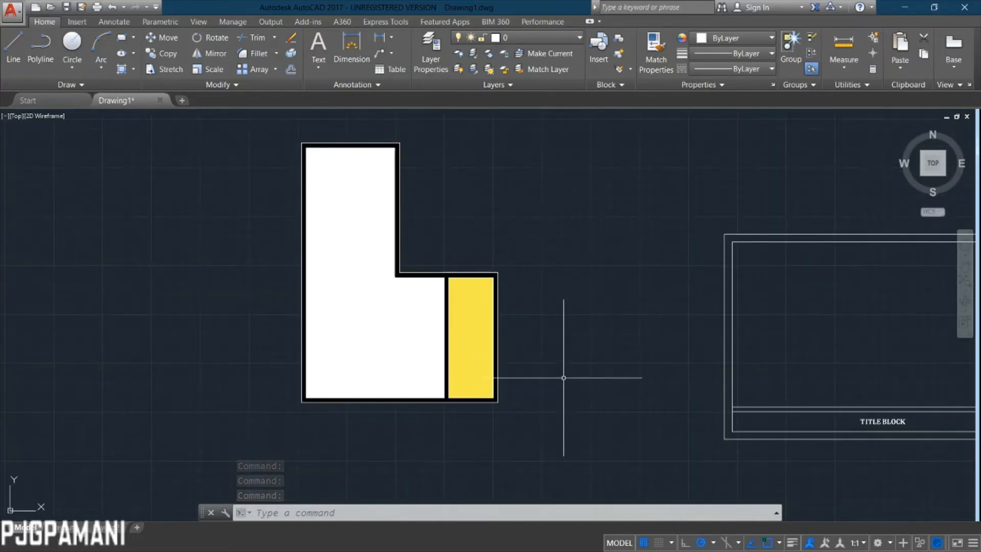
middle_click_drag(665, 352, 589, 346)
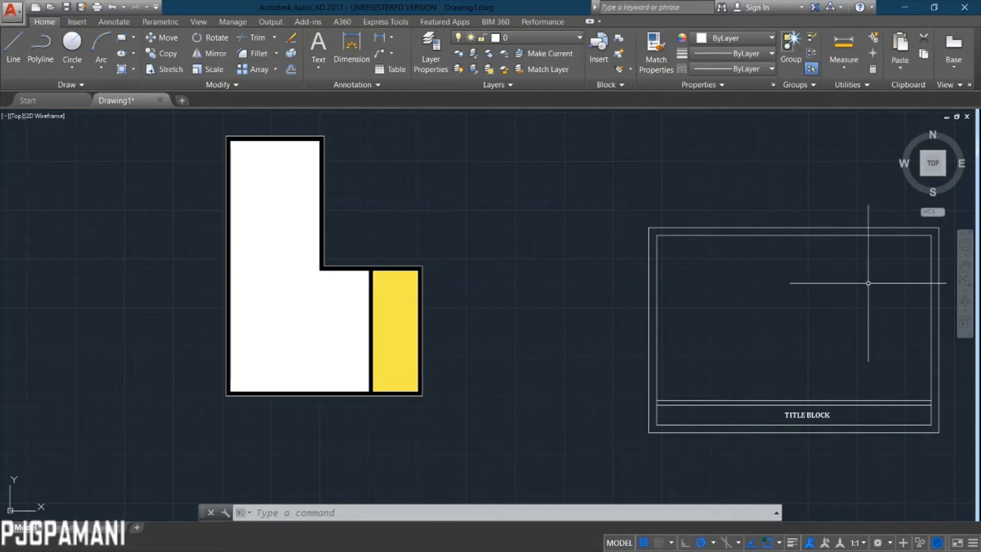
middle_click_drag(868, 283, 738, 271)
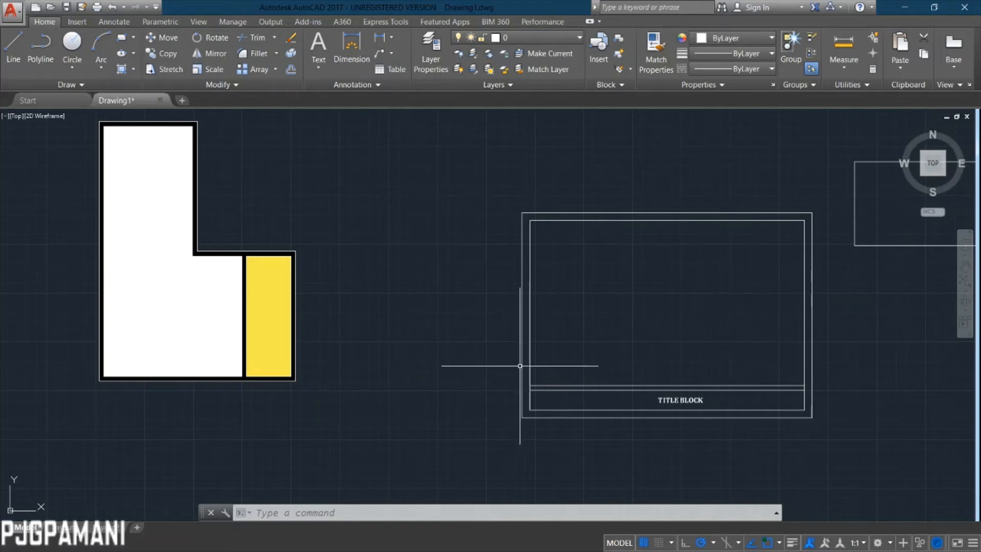
middle_click_drag(204, 444, 340, 472)
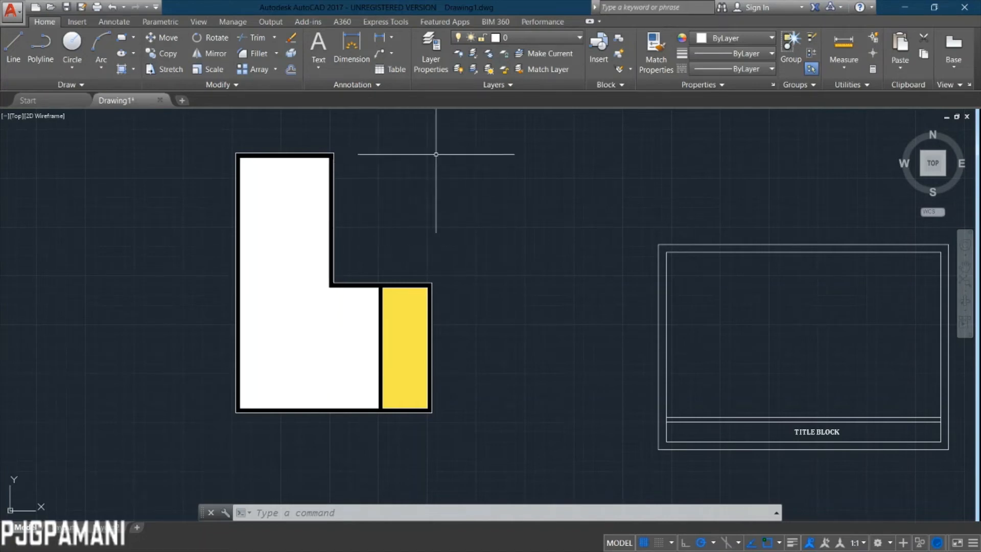
middle_click_drag(277, 390, 248, 349)
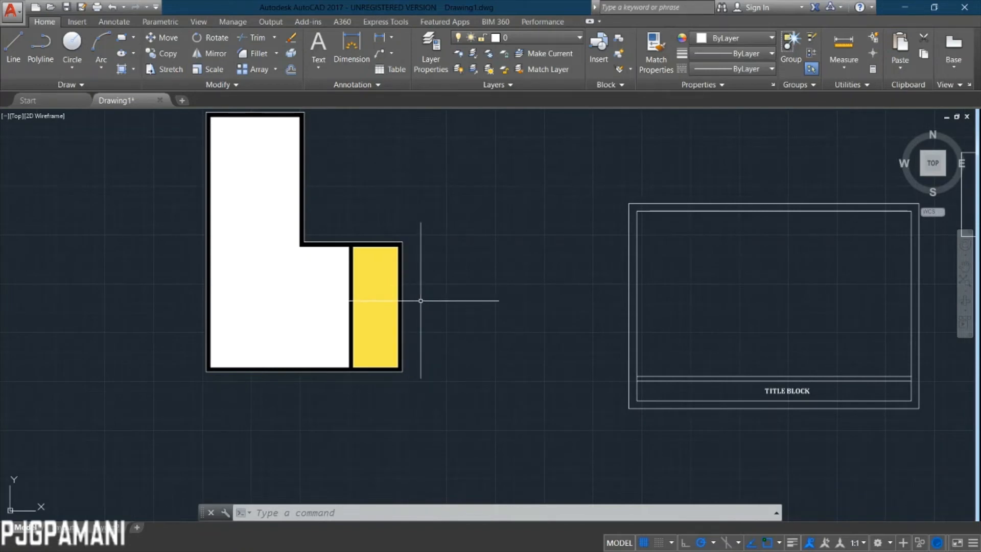
middle_click_drag(420, 302, 445, 338)
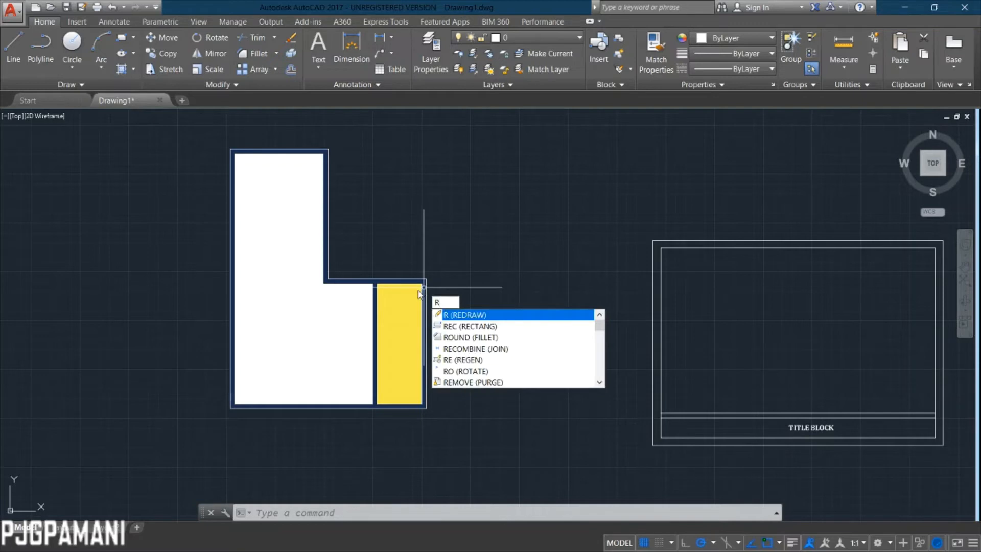
Draw a rectangle 266 wide and 342 high as a frame around the hatched L-shaped floor plan.
type("EC")
key("Return")
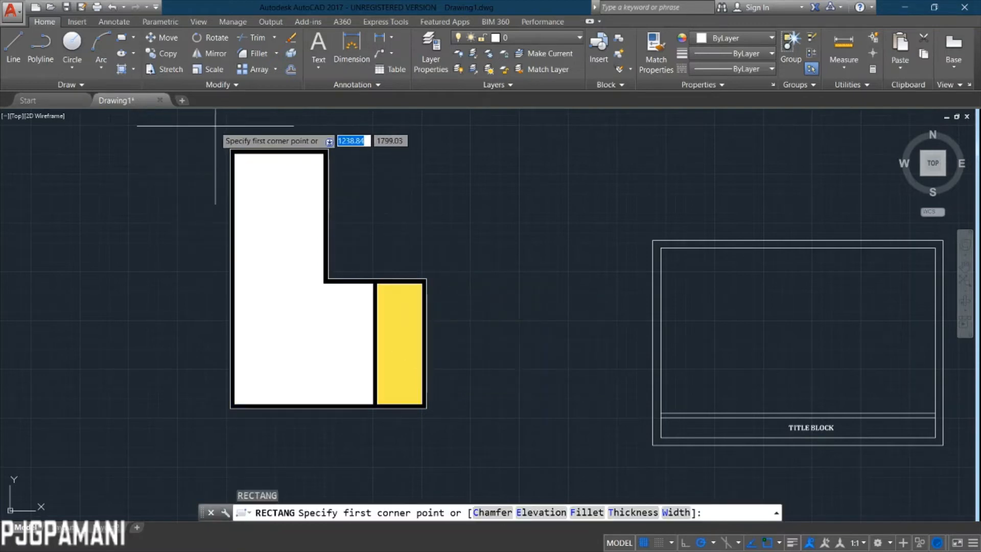
left_click(195, 123)
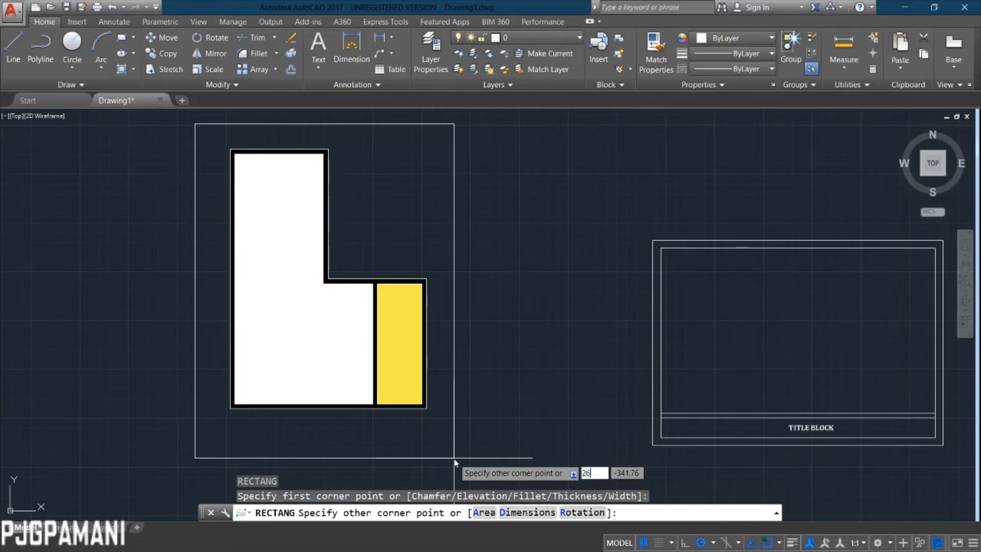
key("Tab")
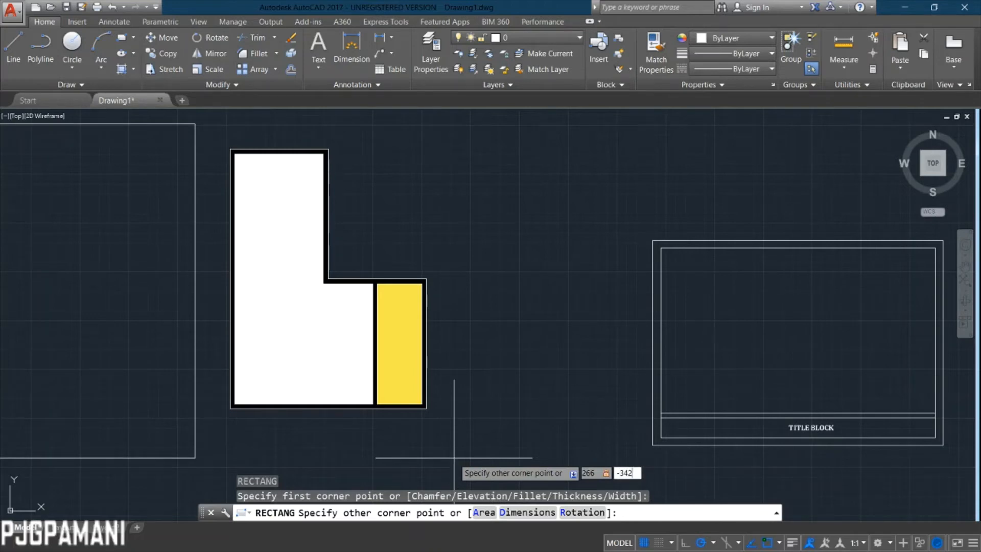
key("Return")
scroll(395, 394, "down", 1)
middle_click_drag(395, 394, 413, 308)
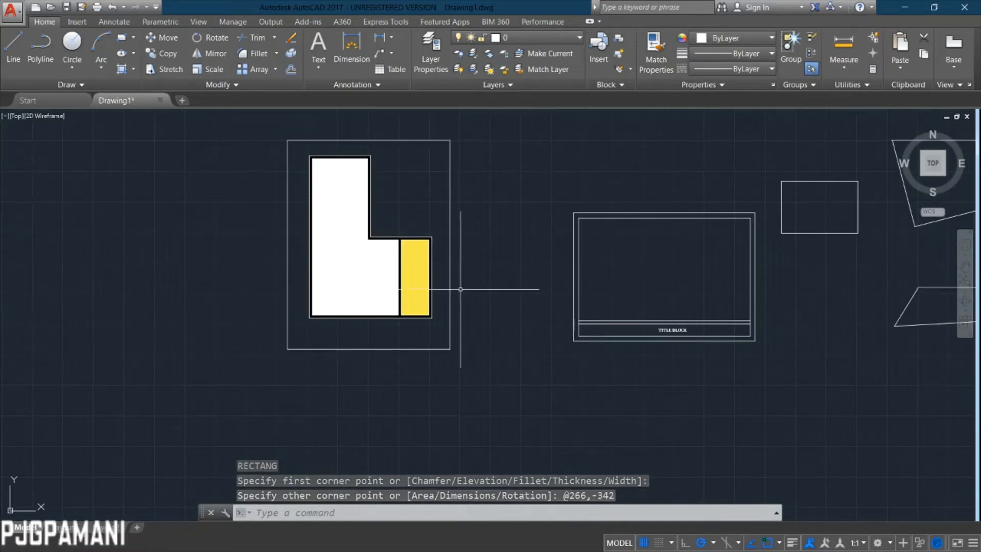
middle_click_drag(292, 298, 238, 327)
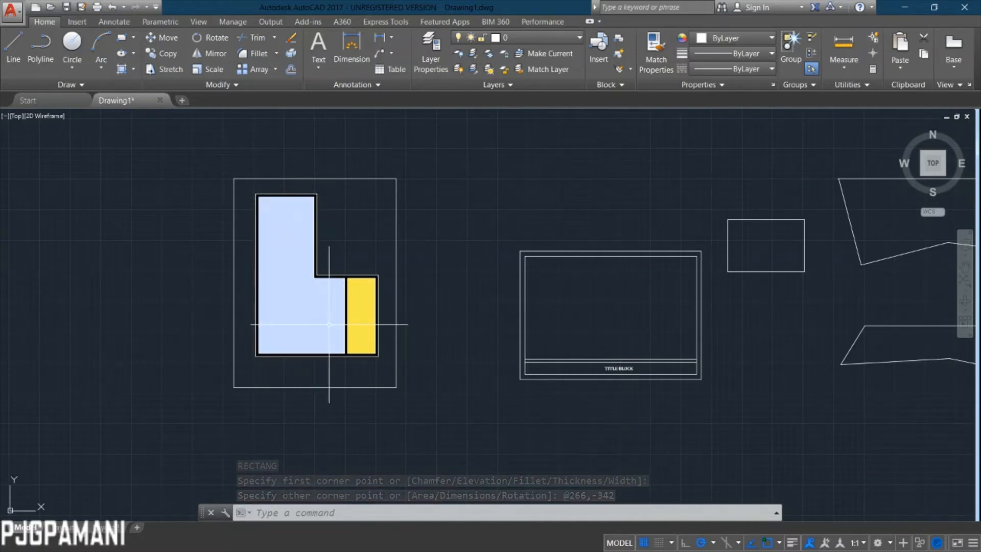
middle_click_drag(335, 364, 356, 342)
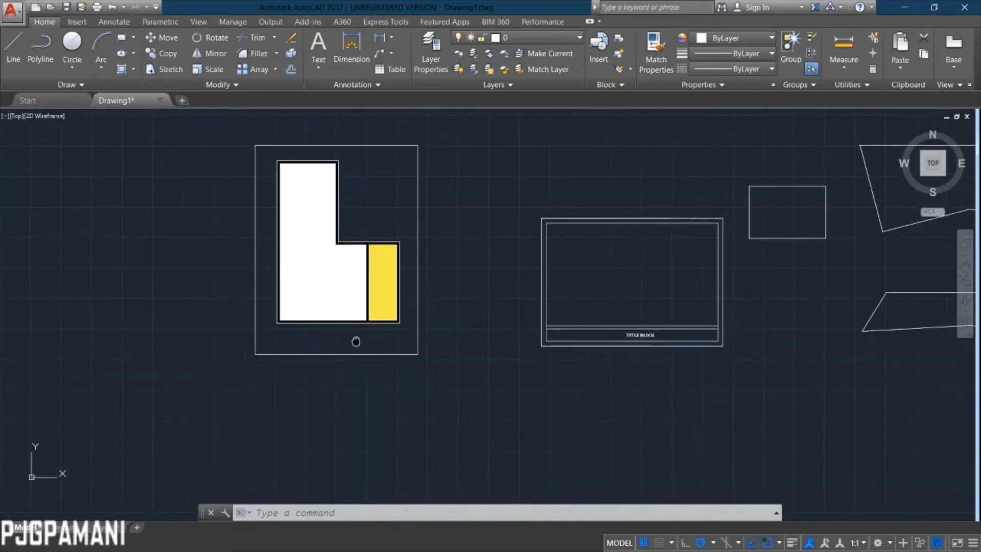
scroll(284, 332, "up", 2)
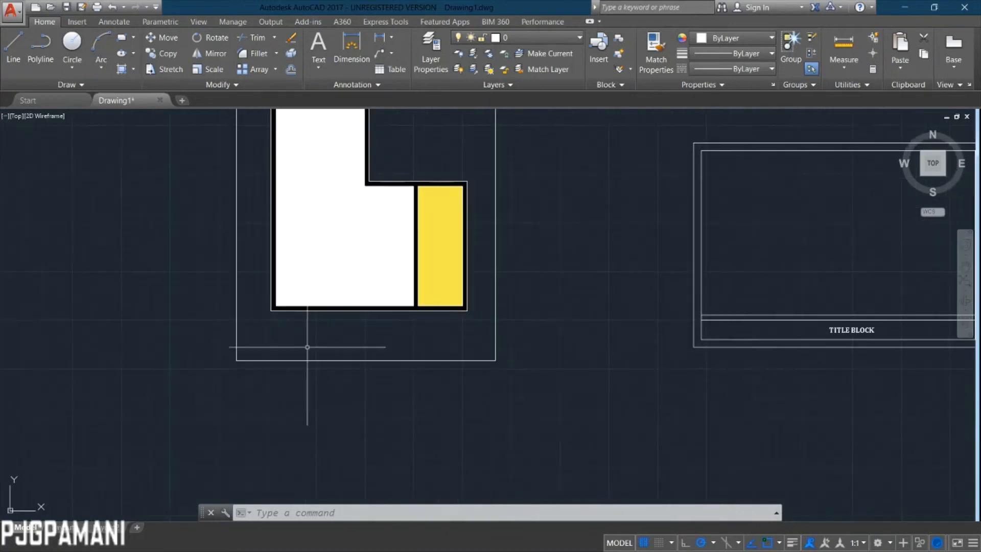
scroll(309, 345, "up", 4)
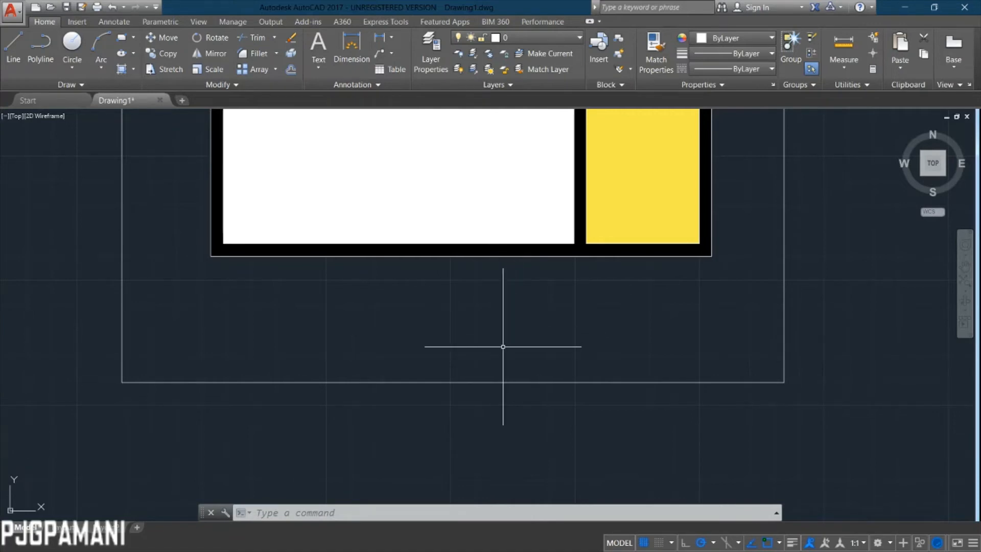
Add the multiline text "1:100" in the left half of the sheet border, above the title strip.
scroll(503, 346, "down", 1)
middle_click_drag(704, 347, 97, 397)
scroll(98, 397, "down", 1)
scroll(356, 310, "up", 1)
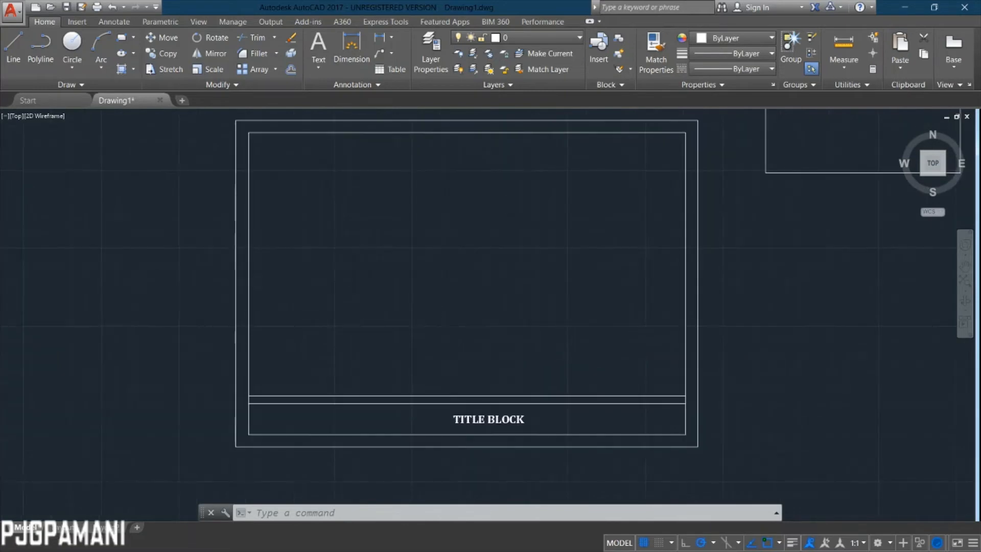
scroll(276, 346, "up", 2)
key("Return")
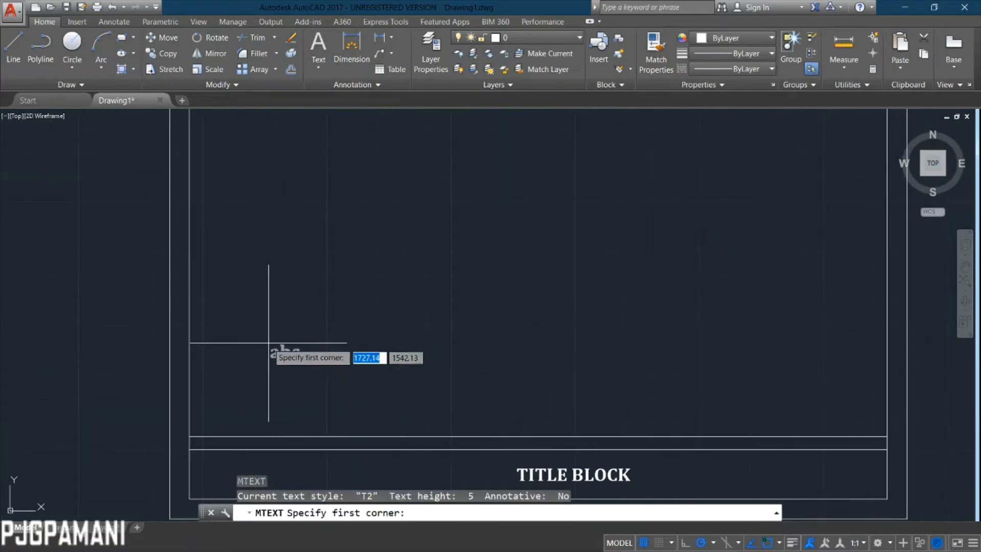
left_click(259, 344)
left_click(431, 401)
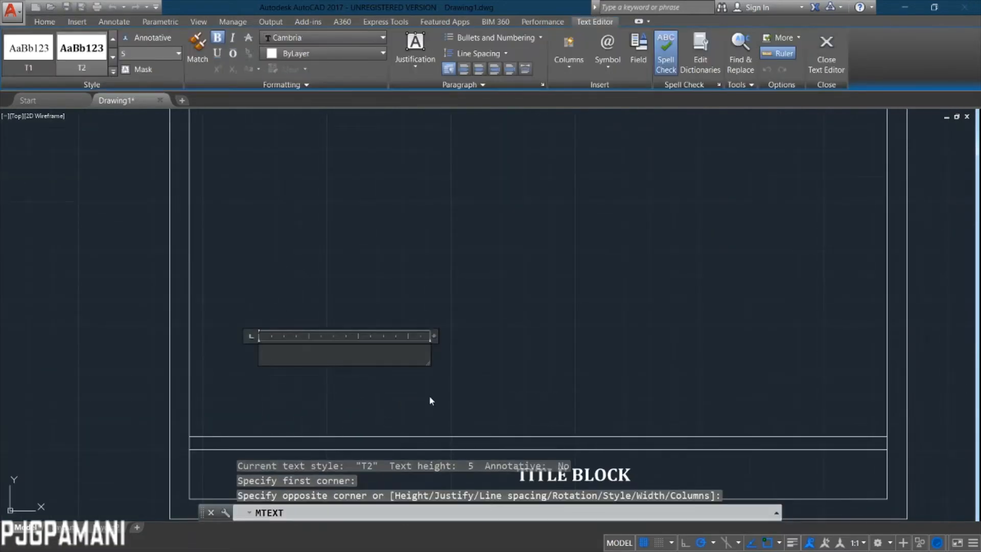
type("1:100")
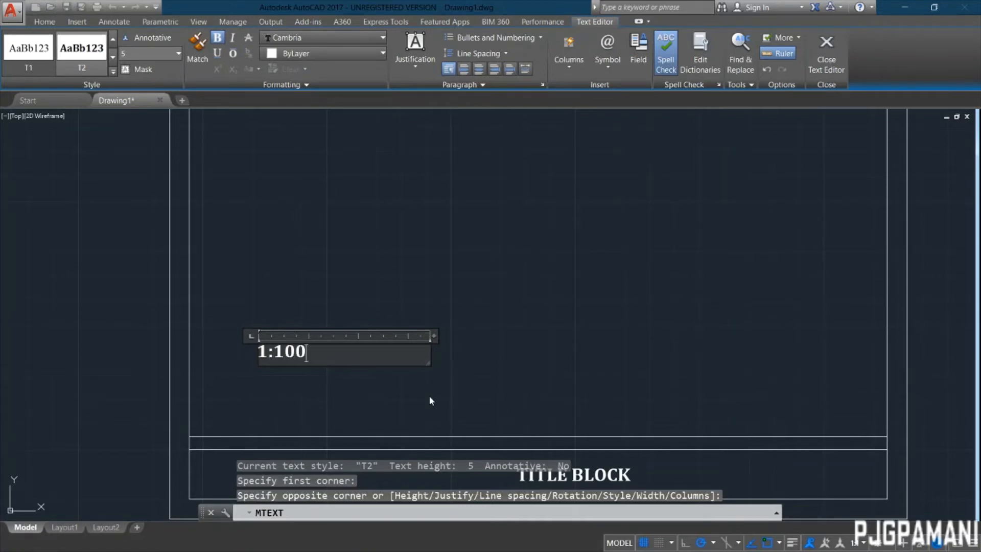
left_click(344, 381)
Move the "1:100" text up and to the right inside the sheet border.
left_click(296, 366)
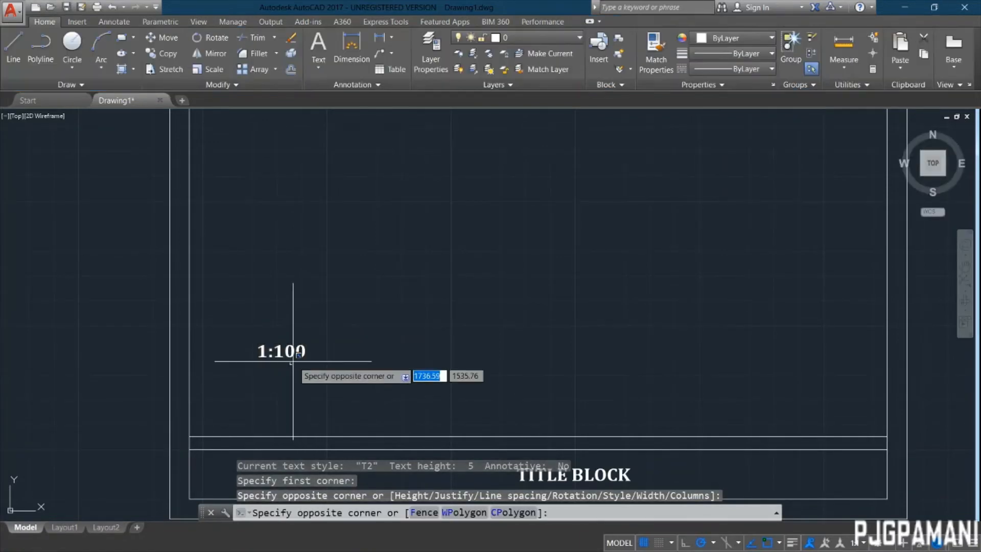
left_click(229, 350)
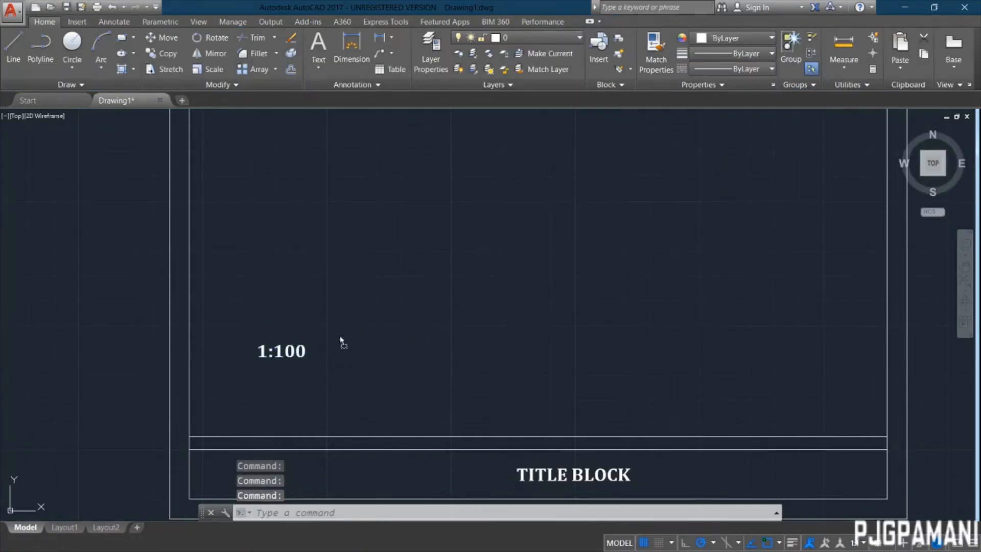
left_click_drag(342, 342, 407, 287)
Add the multiline text "1:50" in the right half of the sheet border and shift it slightly up and to the right.
left_click(649, 328)
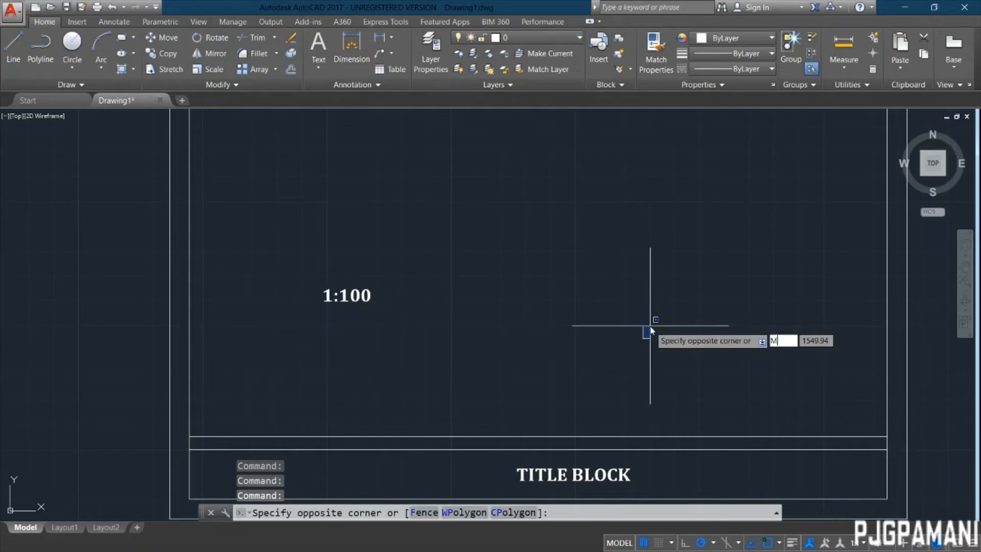
key("Escape")
type("MT")
key("Return")
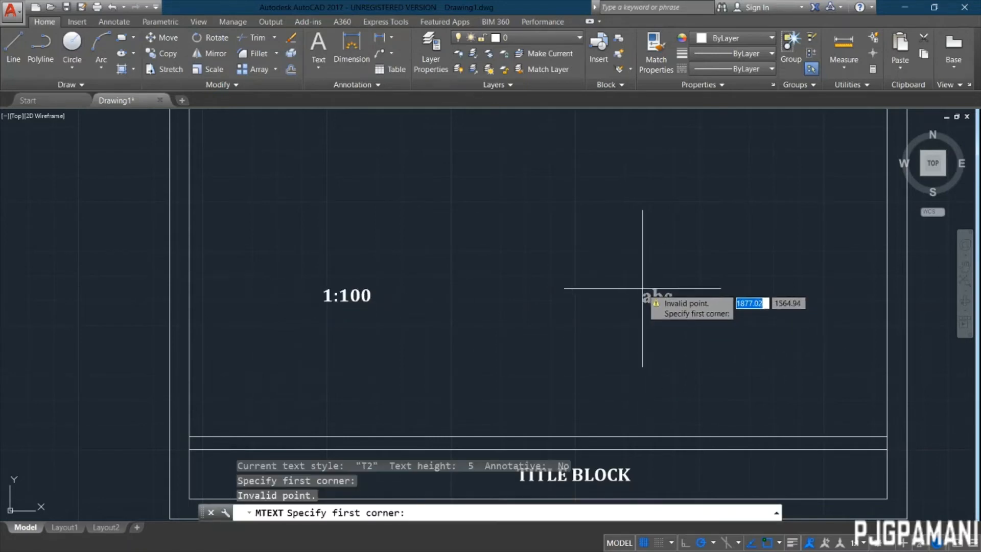
left_click(643, 289)
left_click(753, 340)
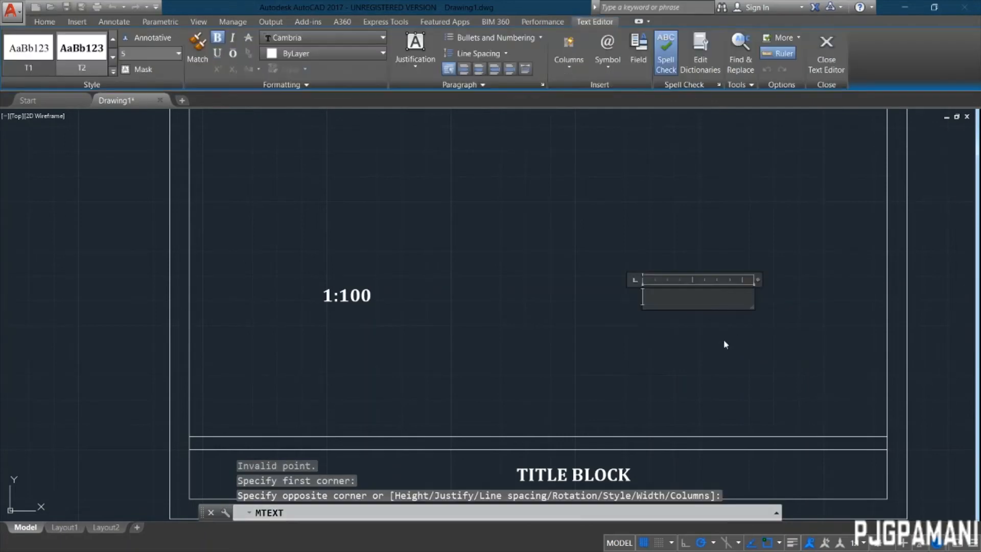
type("1:50")
left_click(707, 340)
left_click(660, 296)
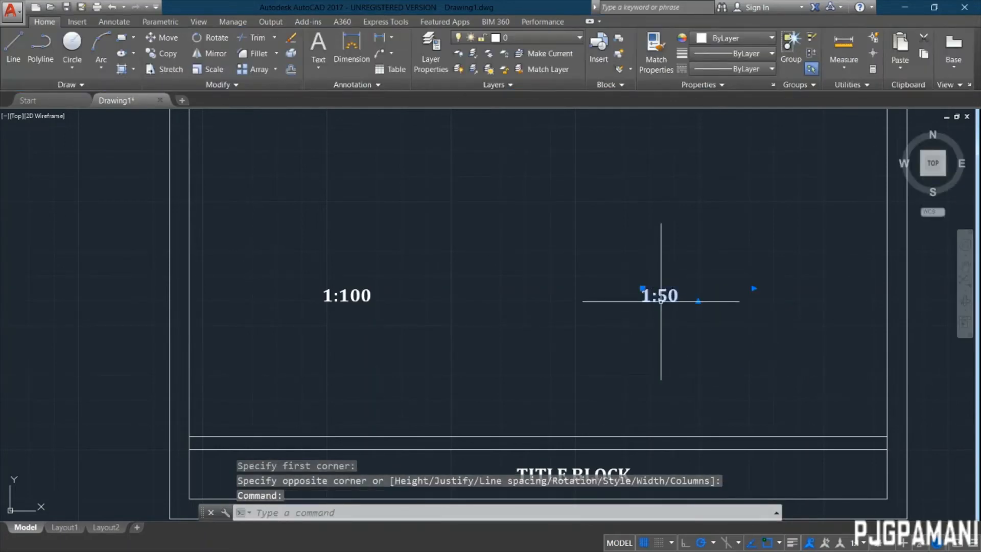
left_click_drag(670, 299, 699, 306)
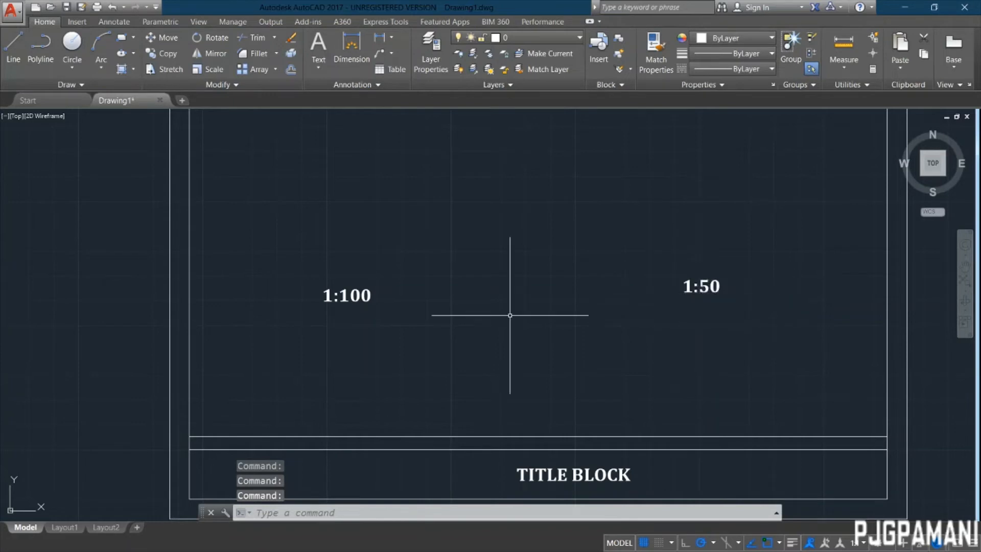
Select the floor plan together with its surrounding frame and copy them with a base point.
scroll(511, 313, "down", 5)
mouse_move(520, 344)
middle_mouse_down()
mouse_move(626, 357)
mouse_move(682, 341)
middle_mouse_up()
scroll(365, 364, "down", 2)
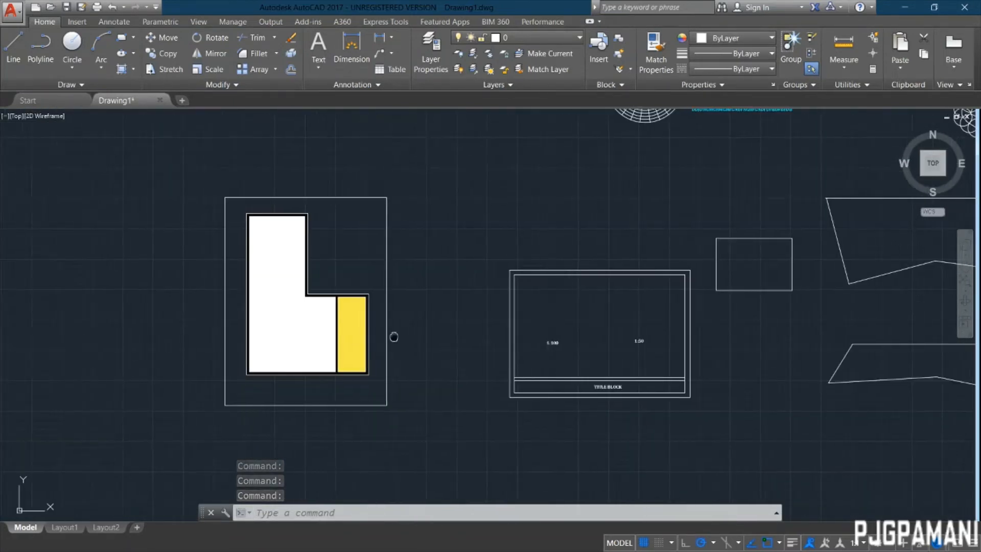
middle_click_drag(392, 335, 462, 298)
left_click(497, 133)
left_click(264, 404)
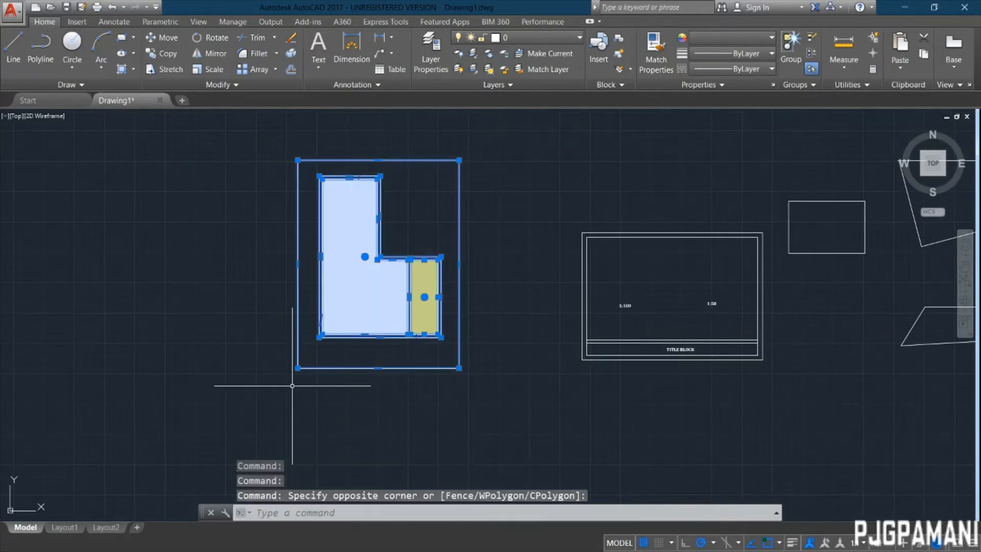
right_click(293, 381)
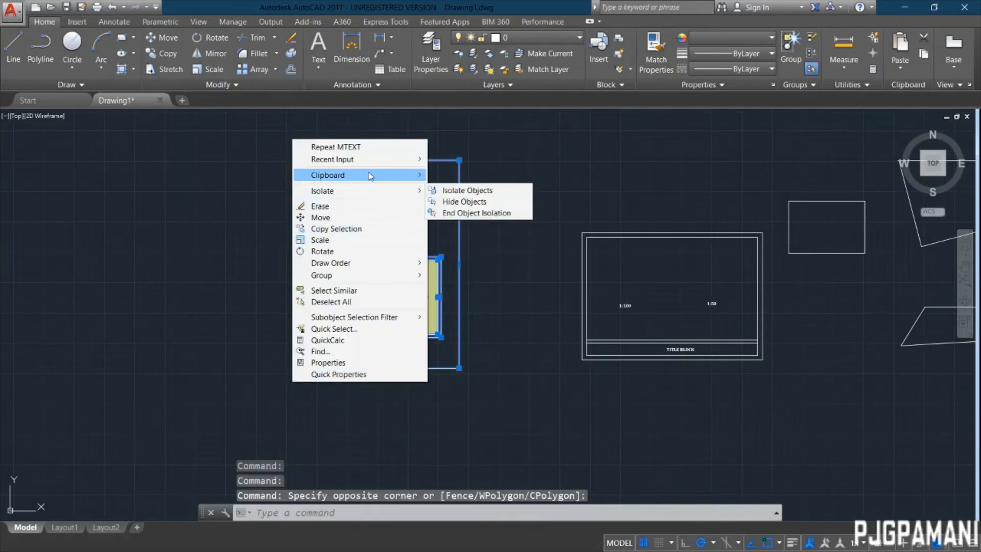
mouse_move(412, 175)
left_click(449, 198)
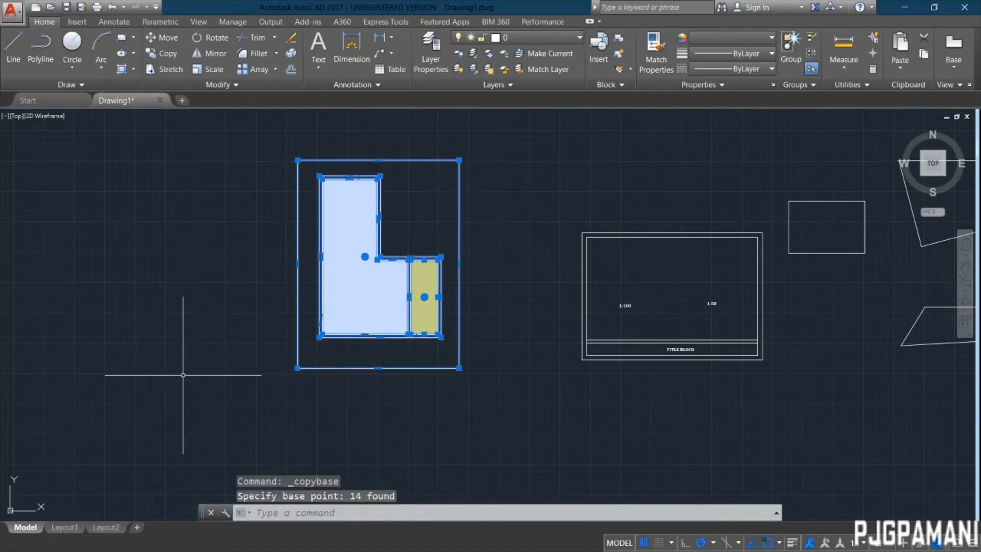
Copy the selected framed floor plan to the clipboard and paste a duplicate to the left of the original.
key("ctrl+c")
scroll(183, 372, "down", 1)
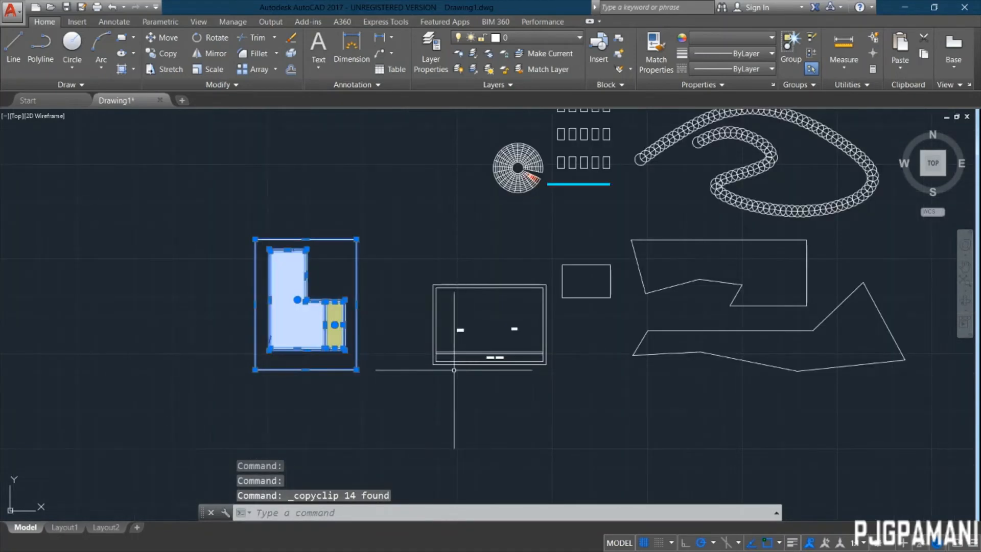
key("Escape")
key("ctrl+v")
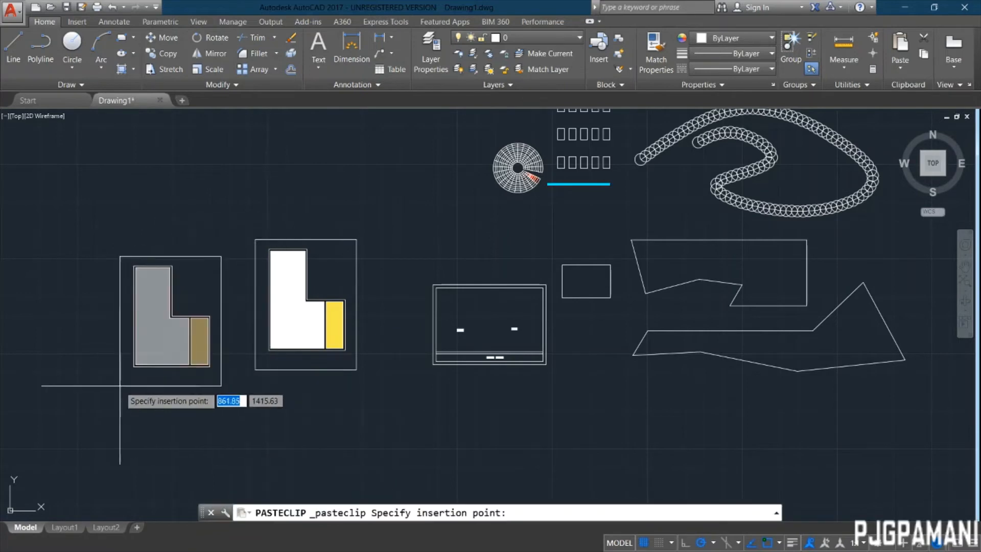
key("Escape")
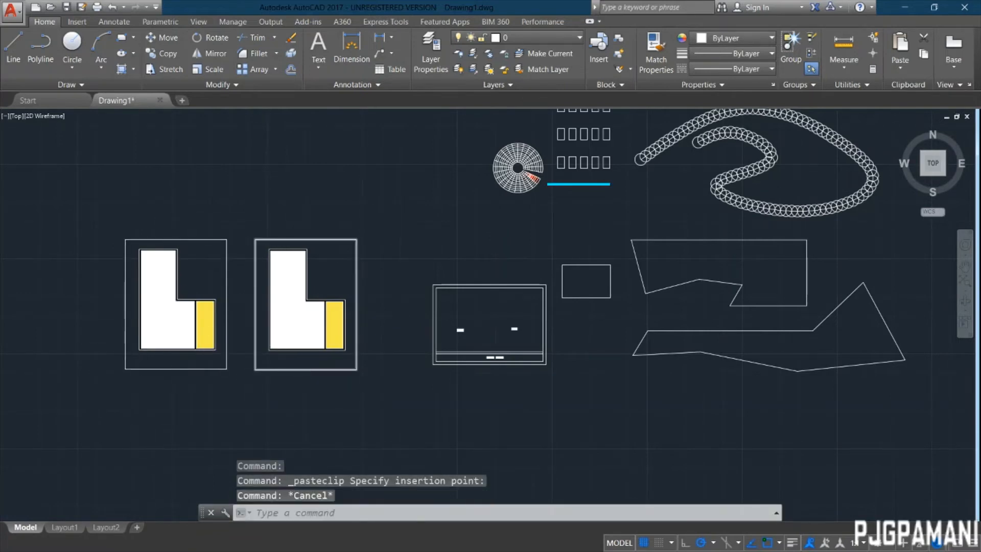
scroll(280, 372, "down", 2)
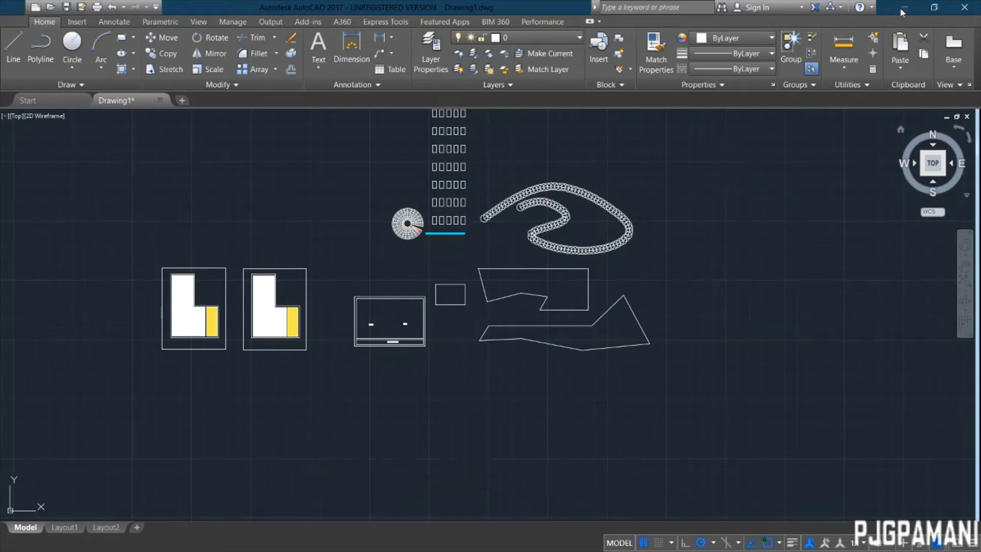
left_click(903, 8)
left_click(765, 368)
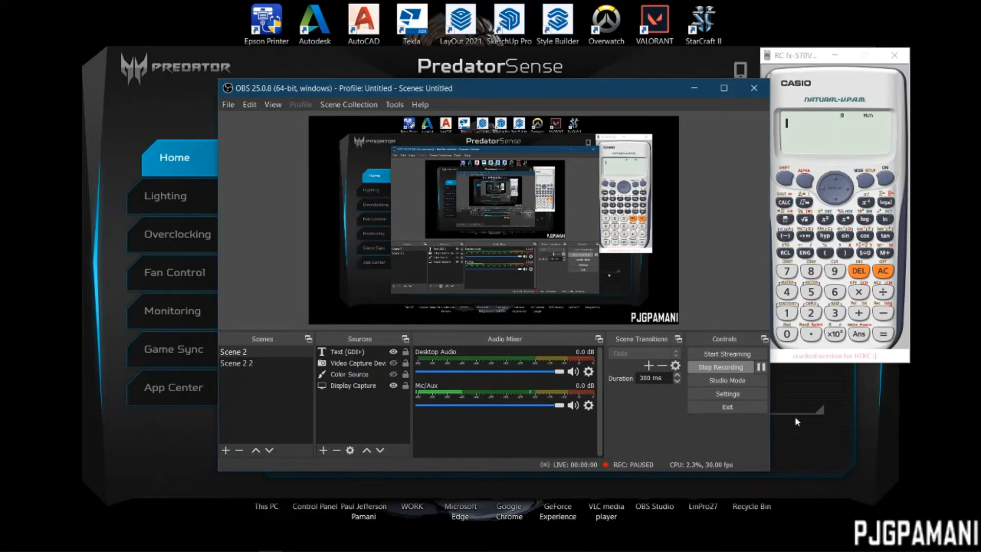
left_click(761, 367)
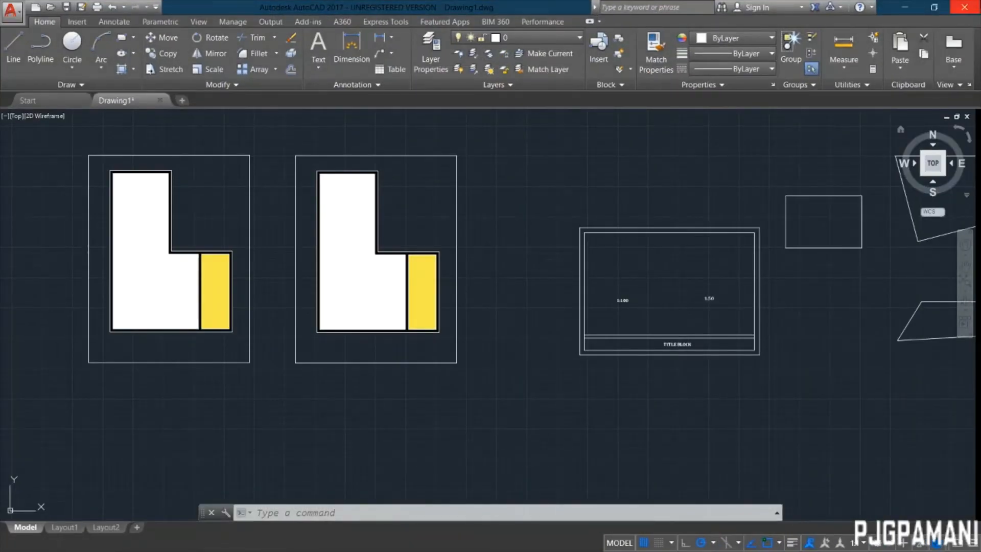
left_click(934, 7)
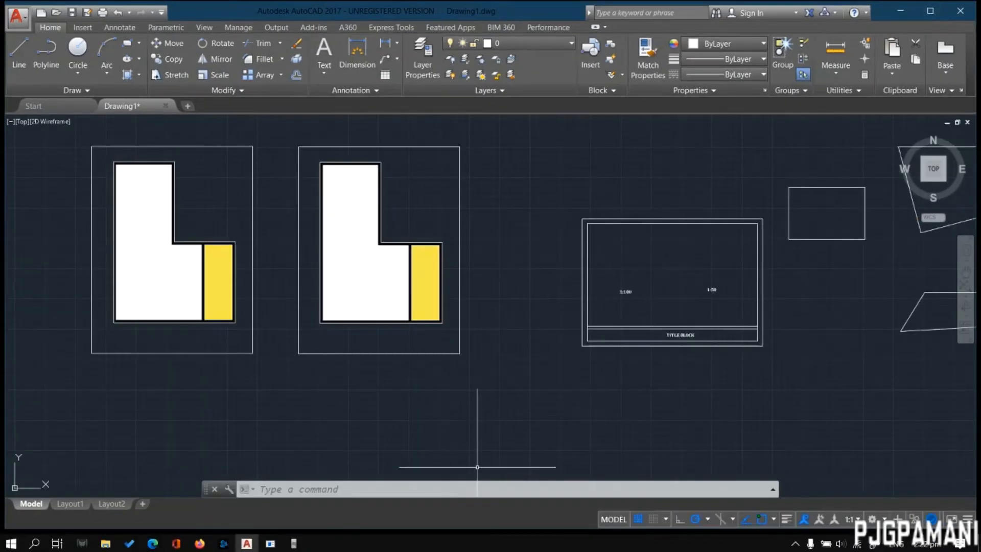
Switch to the RC fx-570V calculator, shift its window slightly, and return to the drawing.
left_click(297, 542)
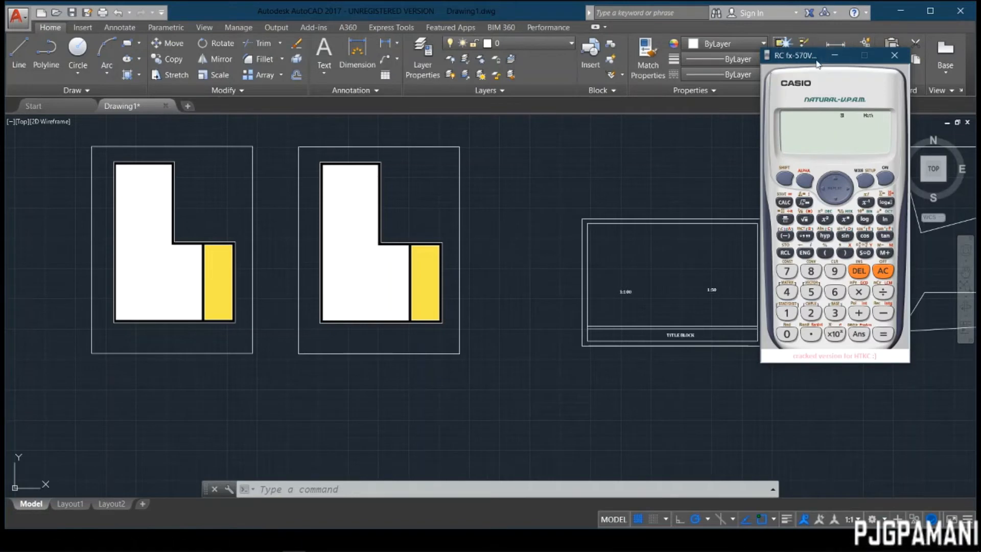
left_click_drag(799, 57, 836, 107)
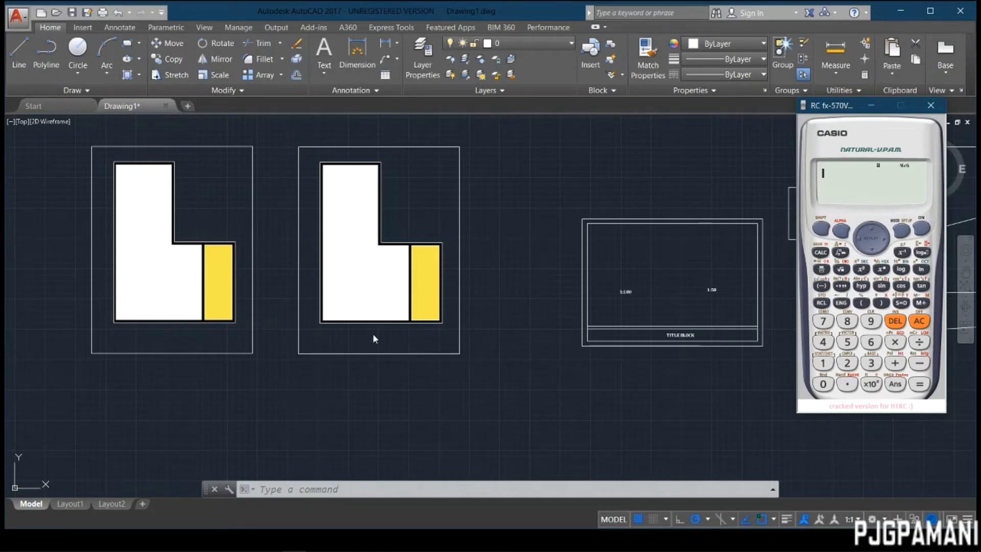
left_click(472, 409)
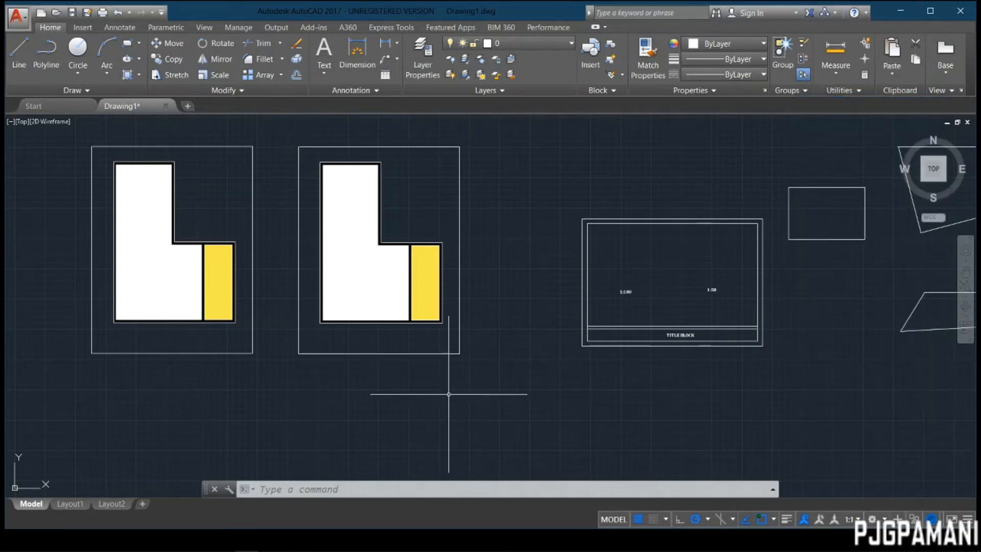
Check the size of the original floor plan's frame with the DIM command without placing a dimension.
type("D")
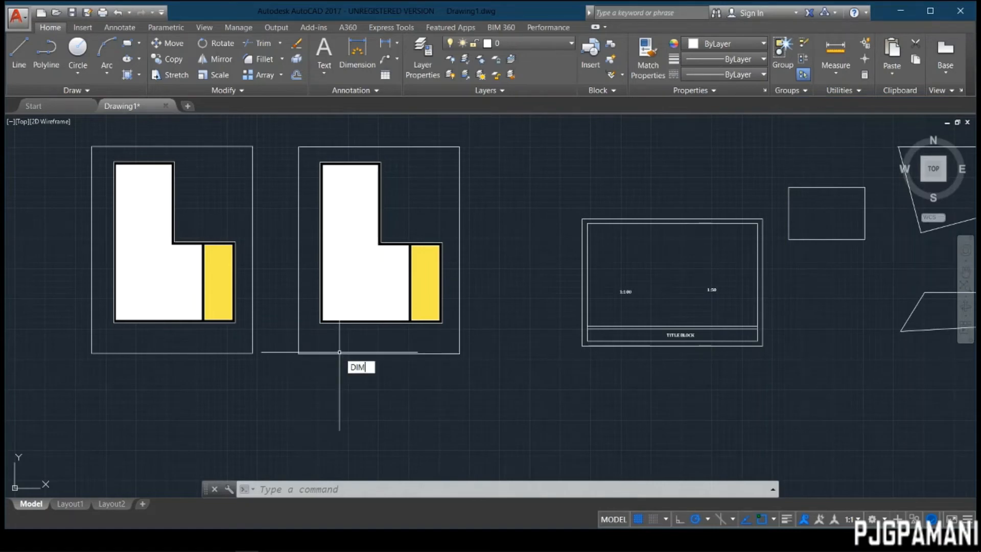
type("IM")
key("Return")
left_click(298, 353)
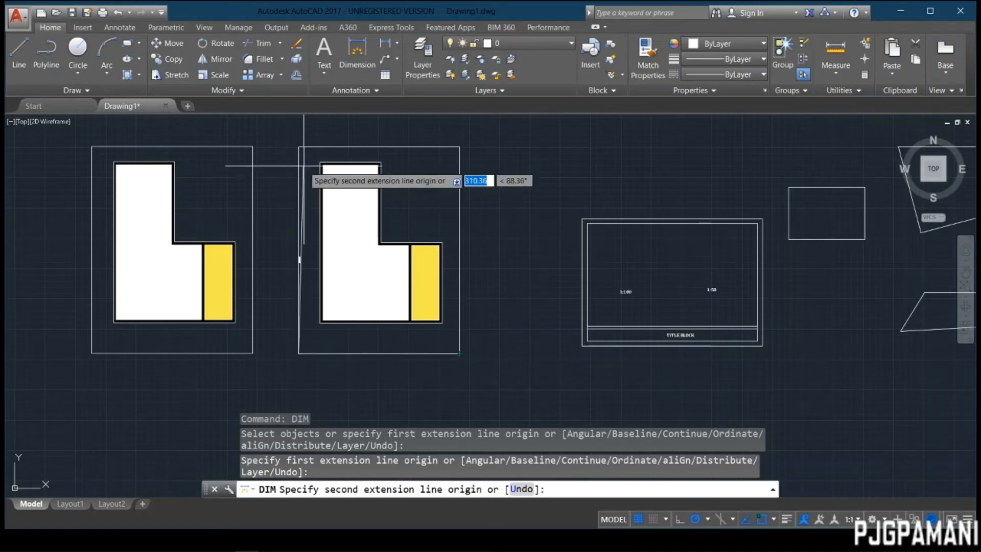
key("Escape")
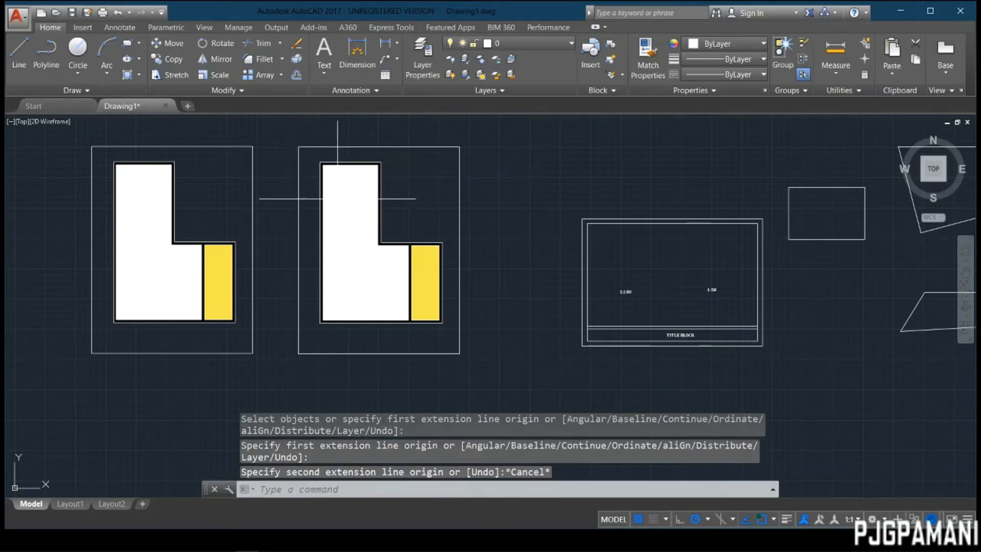
Examine the title-block sheet's "1:100" and "1:50" areas in comparison with the framed floor plan.
middle_click_drag(499, 285, 443, 286)
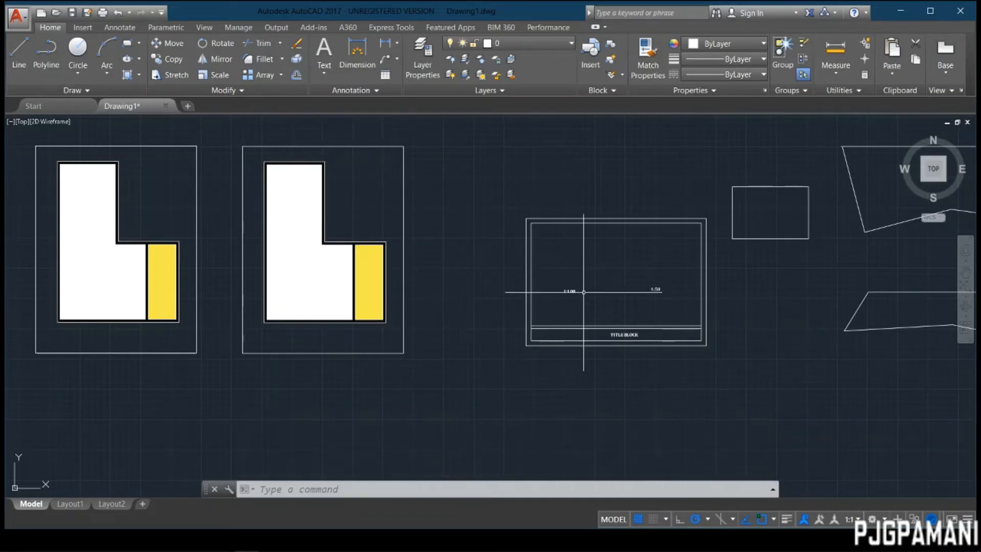
scroll(582, 274, "up", 2)
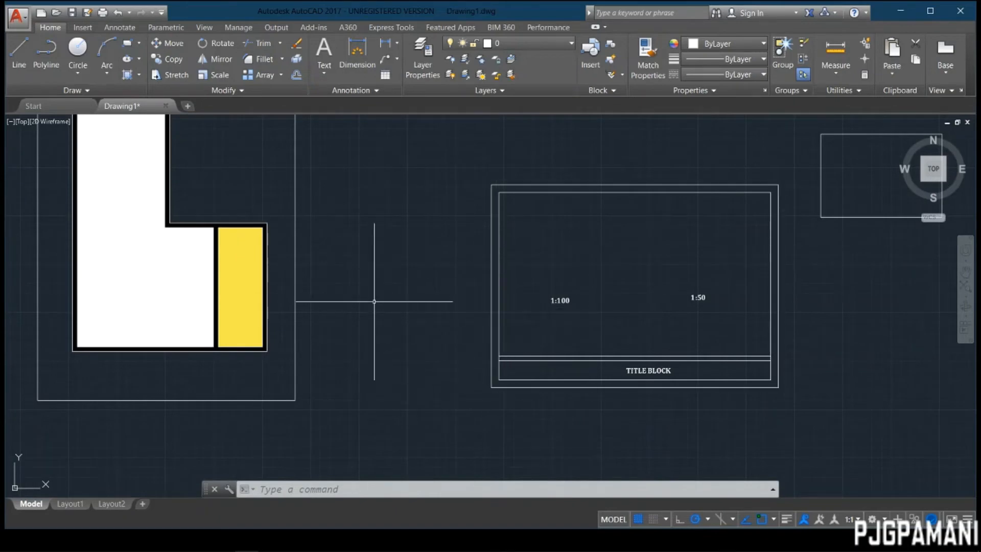
middle_click_drag(372, 302, 456, 362)
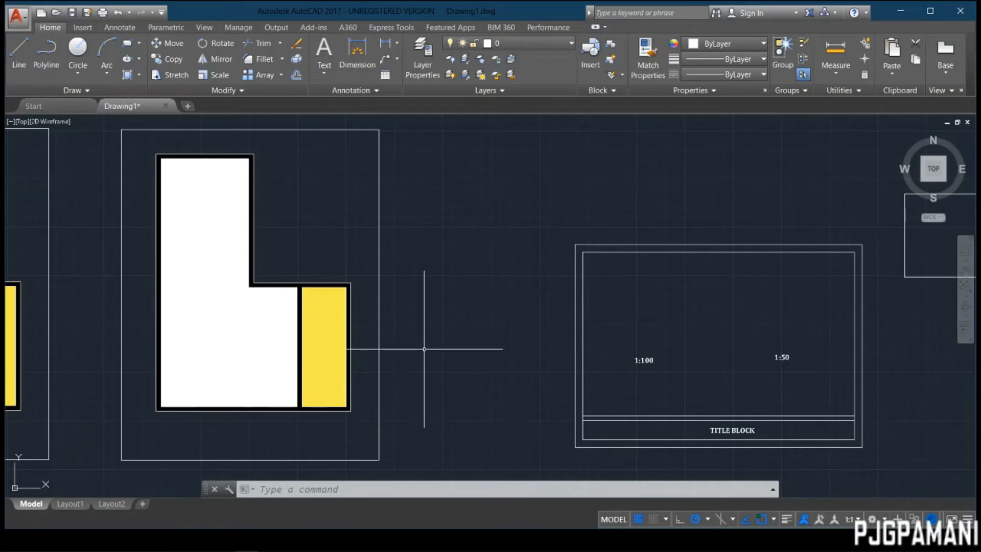
middle_click_drag(422, 344, 412, 354)
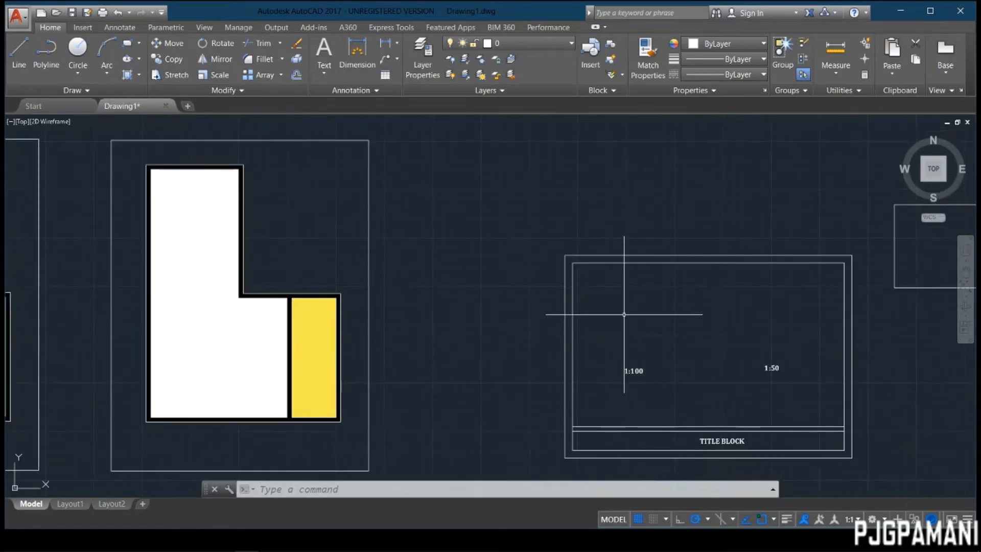
scroll(624, 322, "up", 2)
middle_click_drag(648, 331, 519, 296)
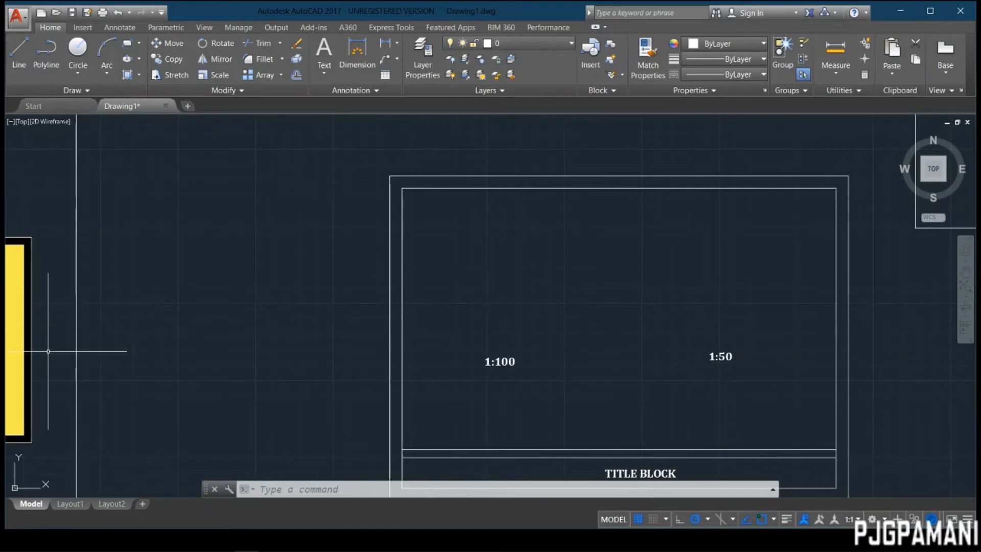
scroll(135, 332, "down", 2)
middle_click_drag(136, 332, 381, 345)
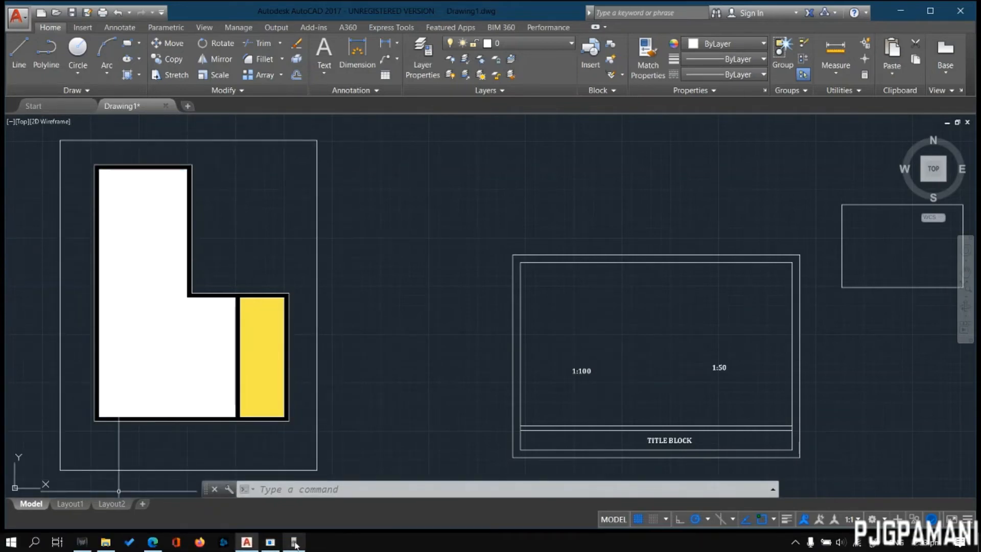
Switch to the calculator, compute 1/100 of 342 for the frame's height at scale 1:100, and minimize it.
left_click(294, 542)
type("1/100(342")
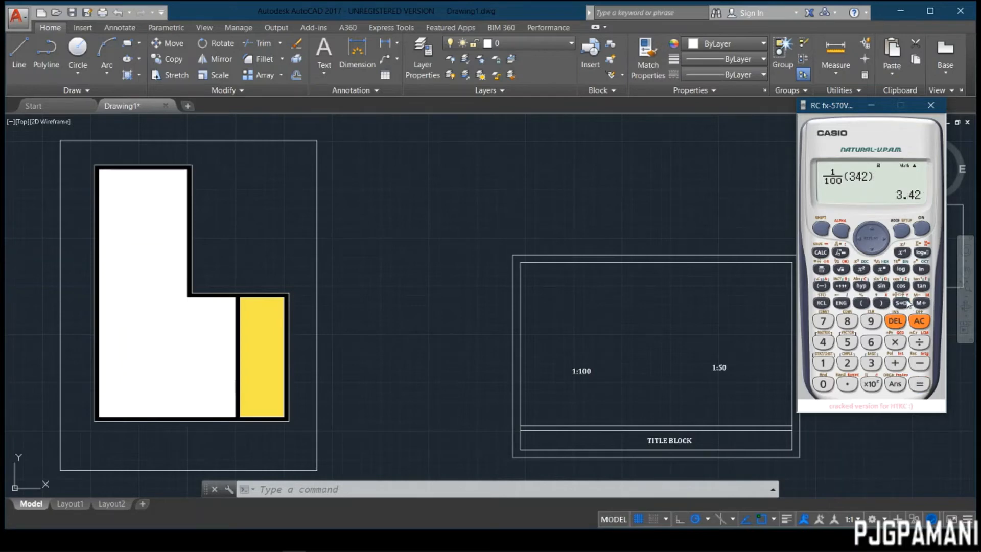
left_click(872, 105)
Draw a freehand rectangle above the "1:100" text inside the sheet border and undo it.
scroll(591, 334, "up", 2)
middle_click_drag(591, 340, 576, 349)
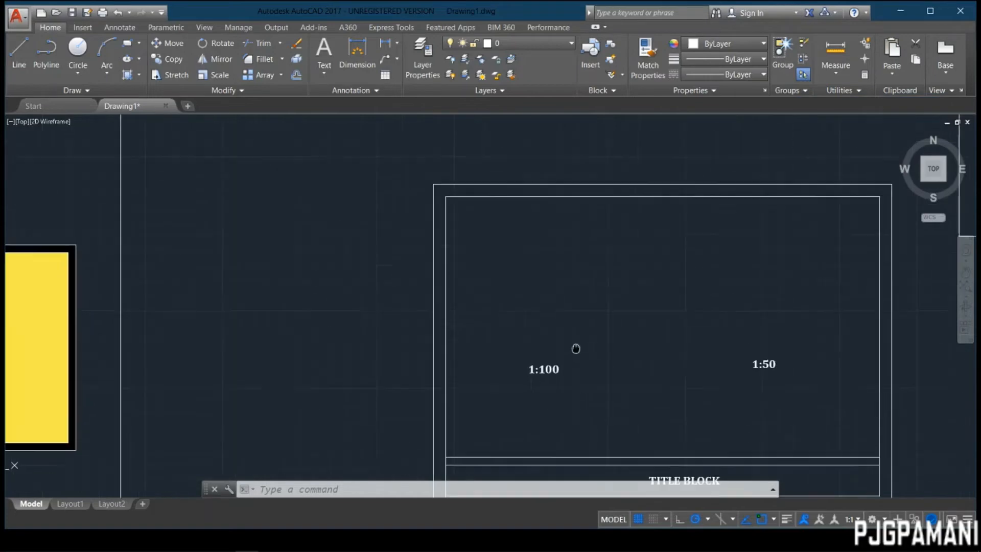
scroll(201, 351, "down", 4)
middle_click_drag(201, 350, 306, 334)
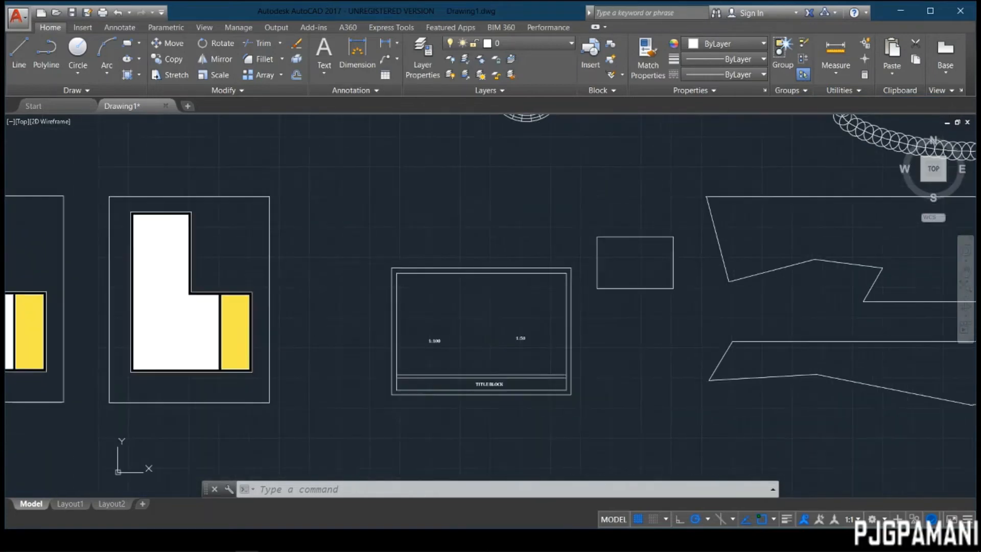
middle_click_drag(398, 328, 423, 329)
scroll(438, 333, "up", 2)
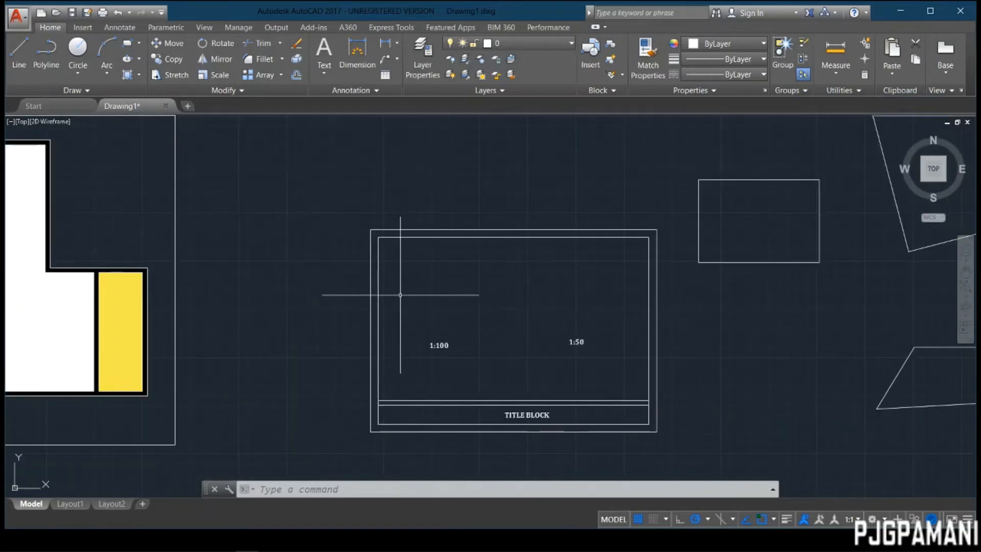
scroll(389, 332, "up", 2)
middle_click_drag(442, 343, 377, 314)
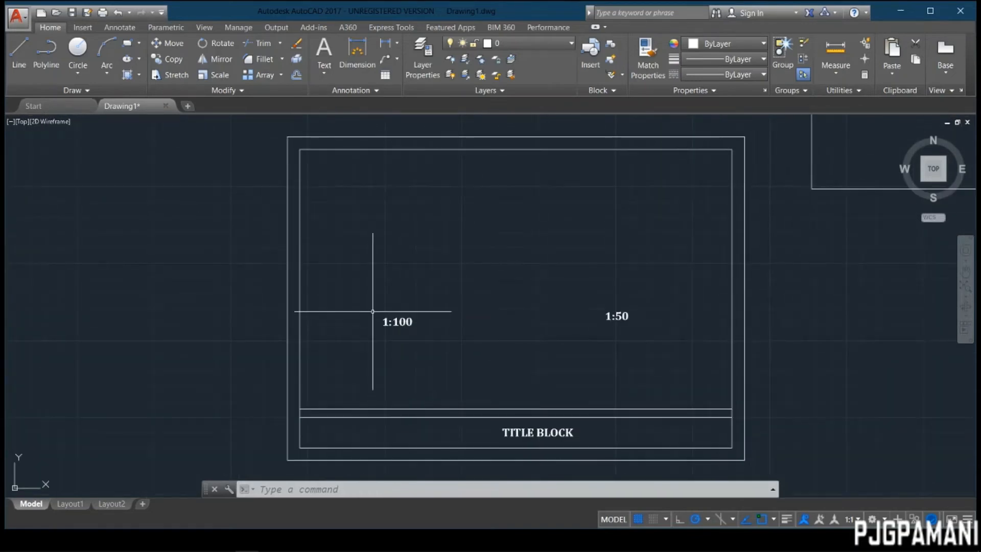
type("C")
key("Return")
left_click(357, 217)
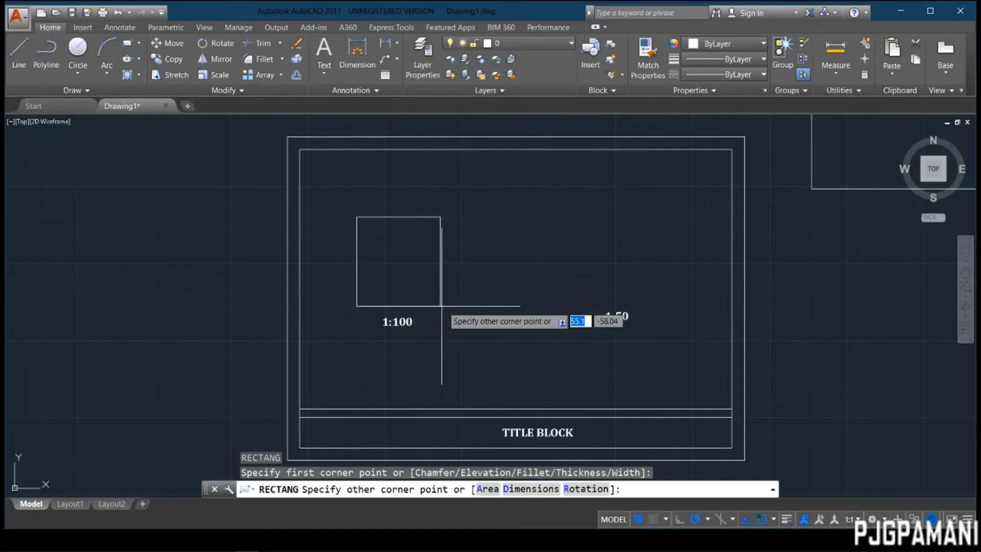
left_click(452, 307)
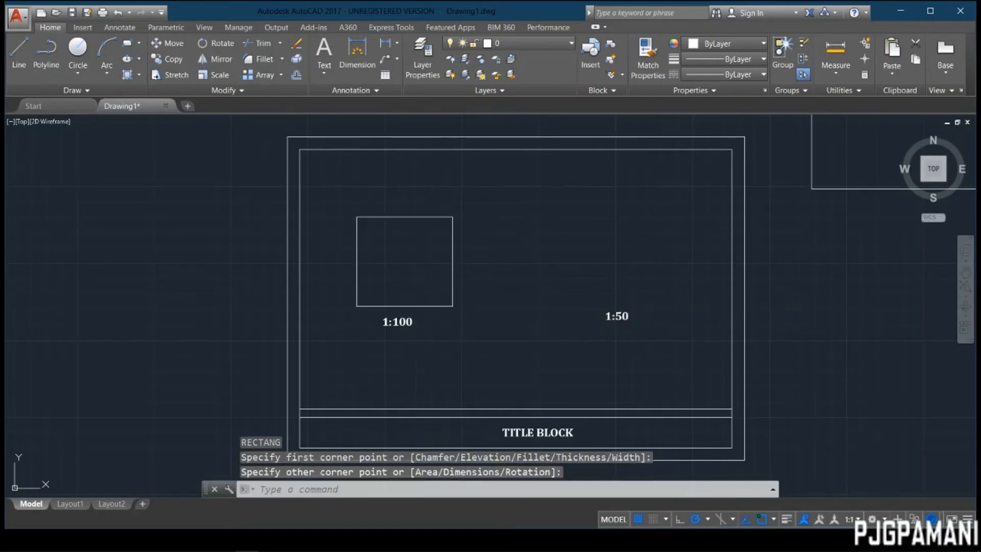
key("ctrl+z")
type("REC")
key("Return")
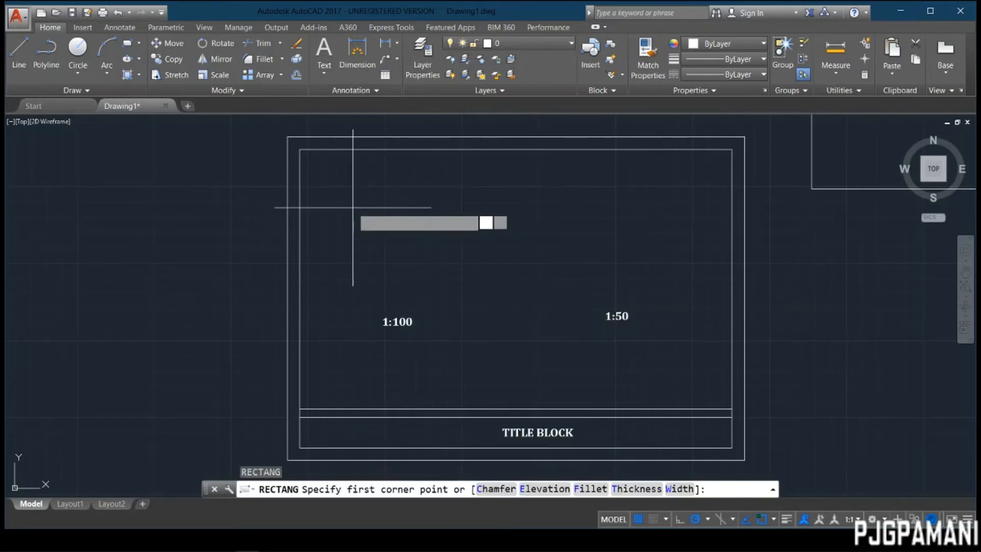
left_click(352, 208)
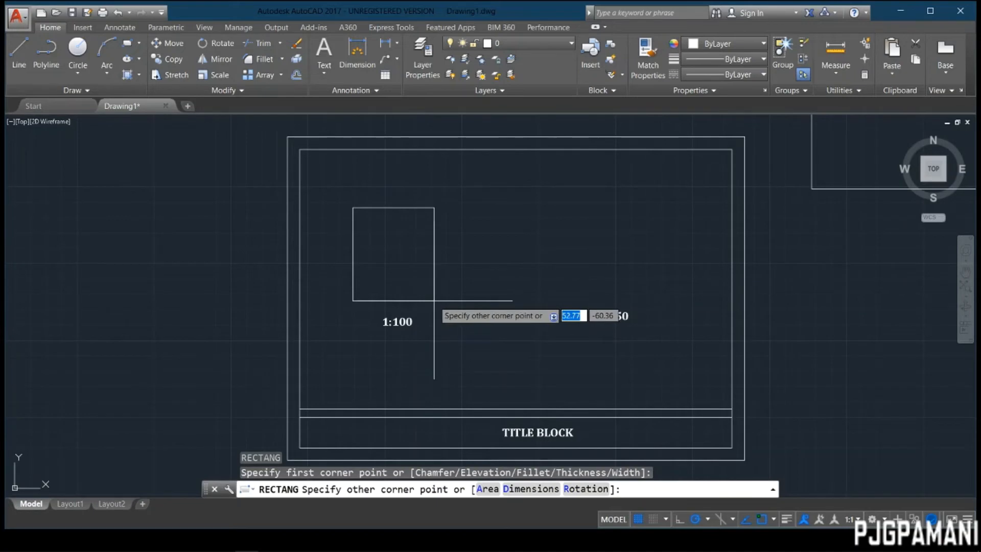
type("2")
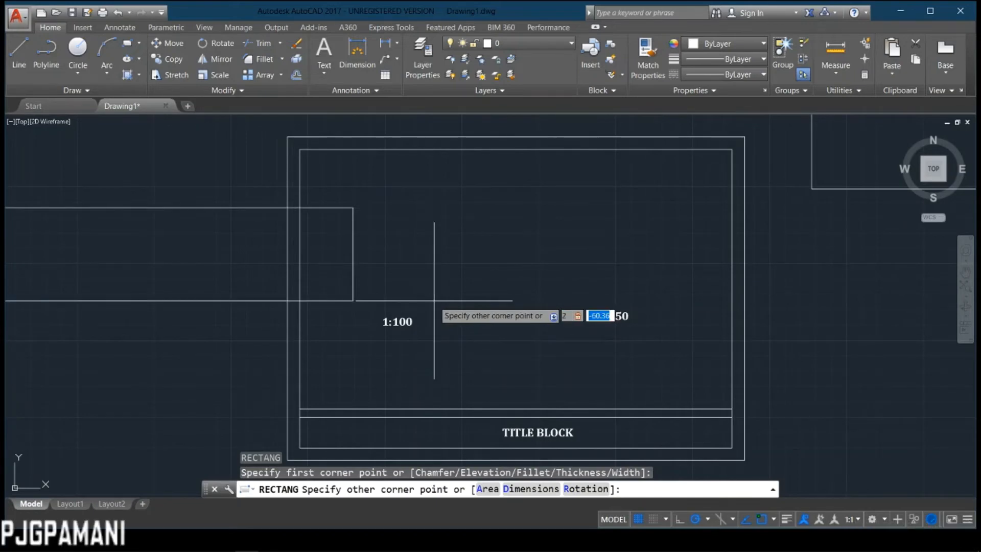
key("Tab")
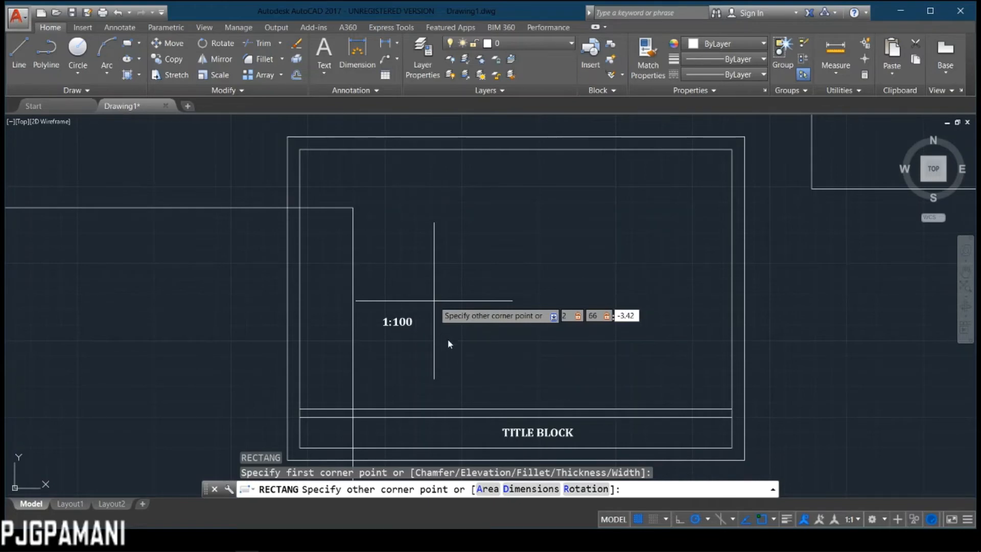
key("Return")
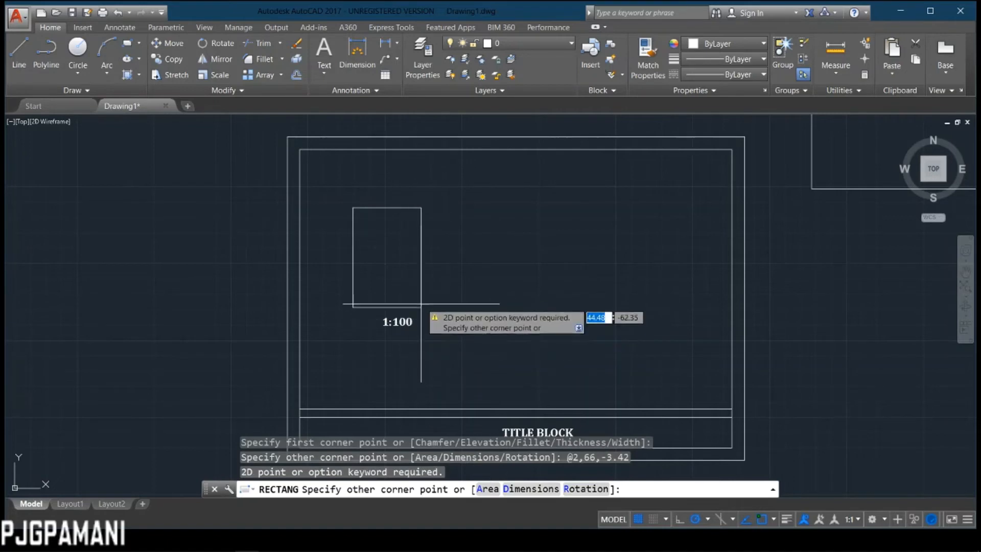
key("Escape")
Draw a rectangle 2.66 wide and 3.42 high, extending downward from a corner above the "1:100" text.
type("REC")
key("Return")
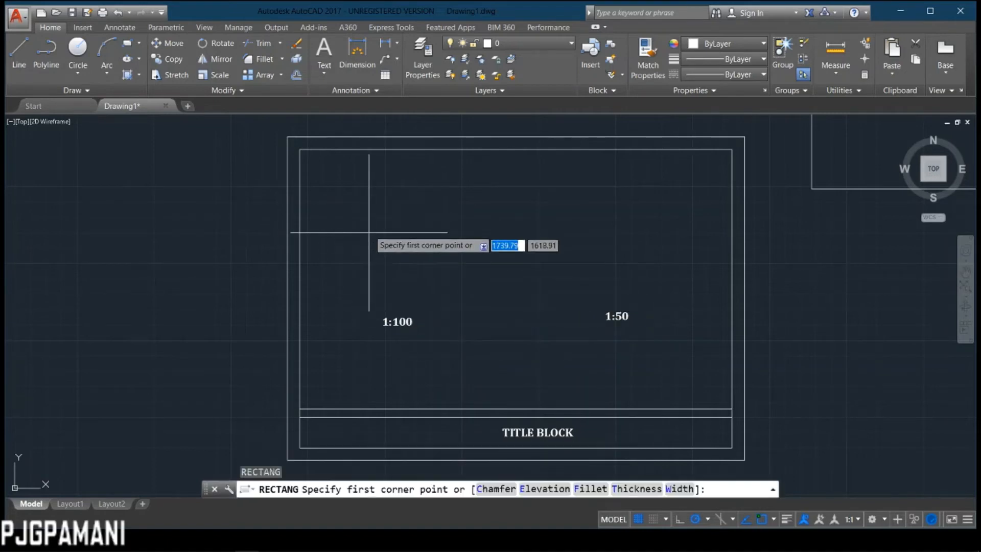
left_click(354, 204)
type("2.66")
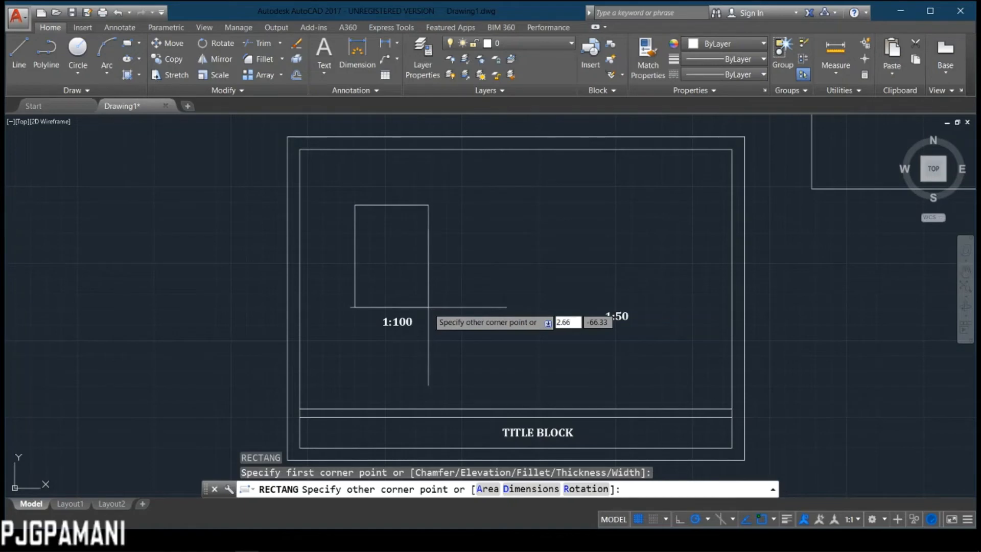
key("Tab")
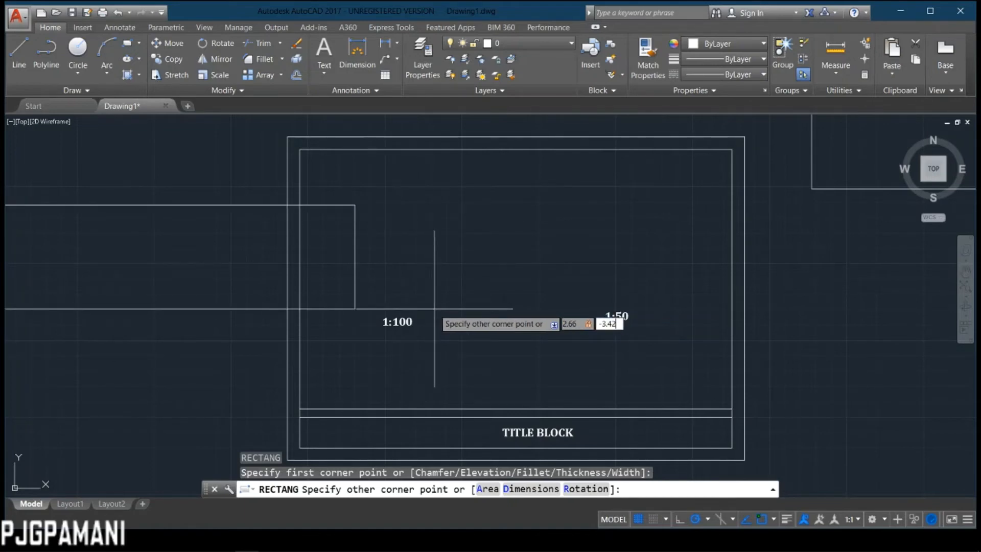
type("-3.42")
key("Return")
Move the small rectangle down and to the right so it sits centred above the "1:100" text.
scroll(358, 208, "up", 3)
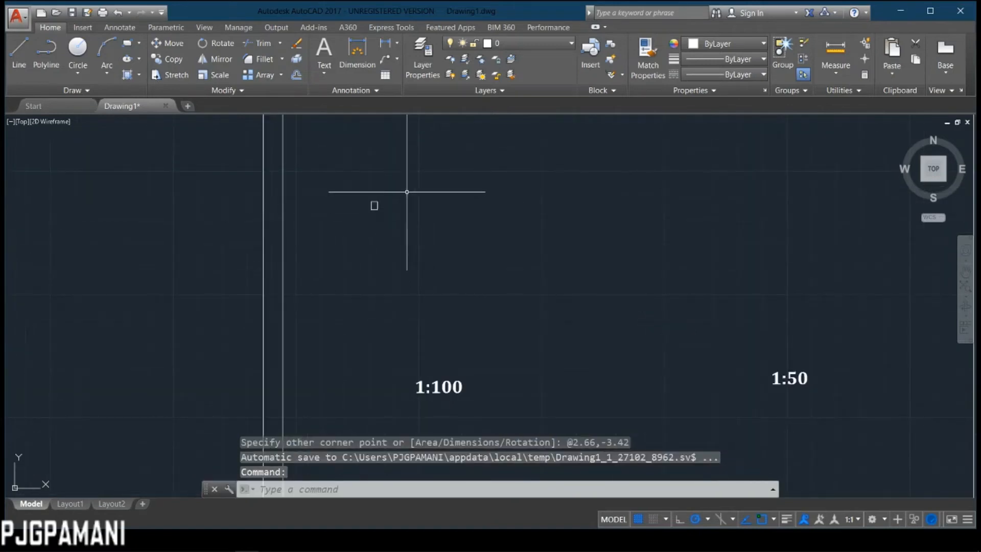
left_click(373, 205)
scroll(370, 206, "up", 5)
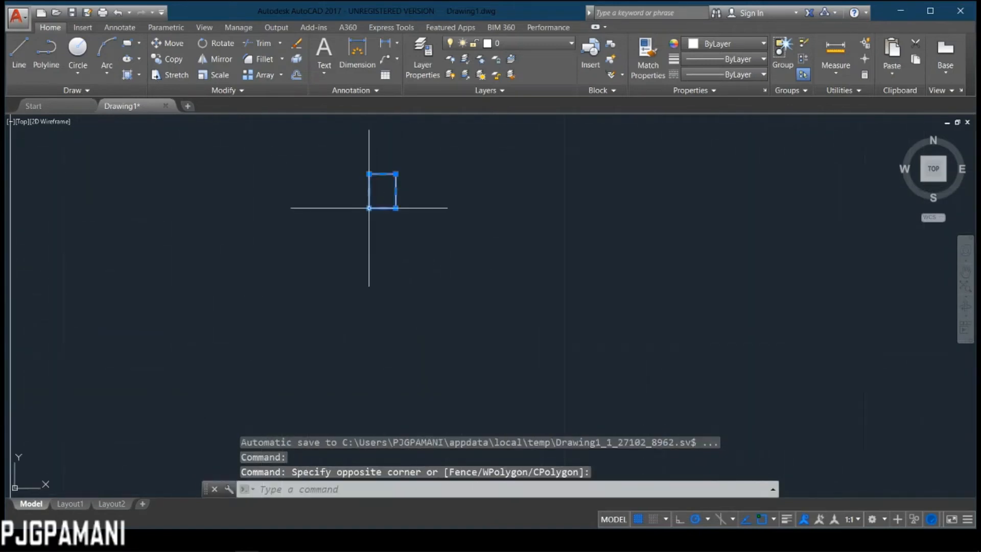
type("m")
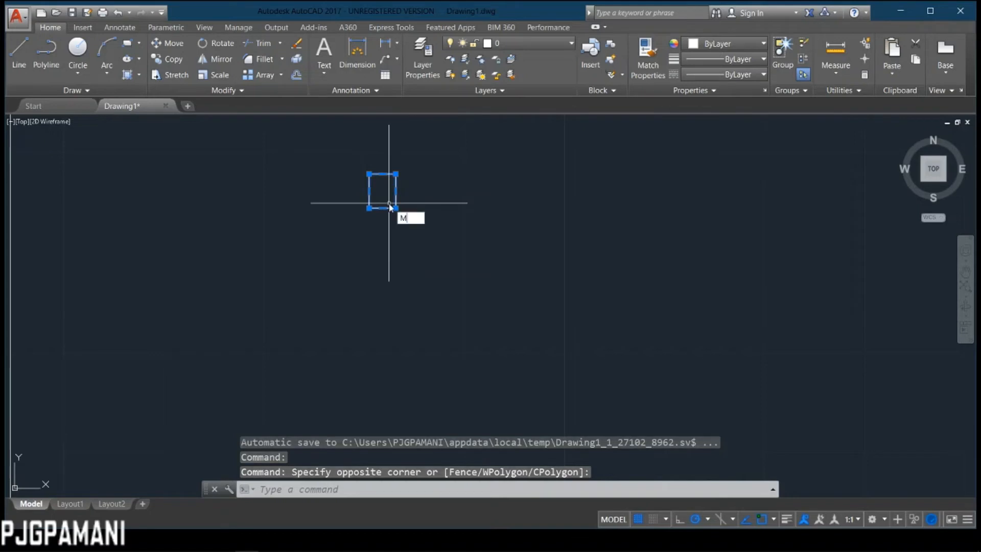
key("Return")
left_click(395, 193)
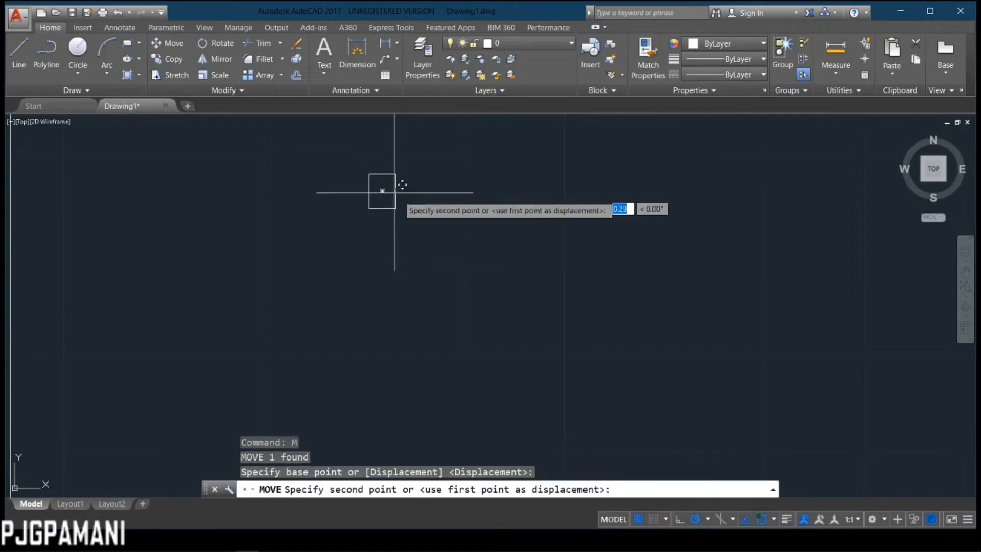
scroll(392, 191, "down", 5)
middle_click_drag(526, 344, 428, 224)
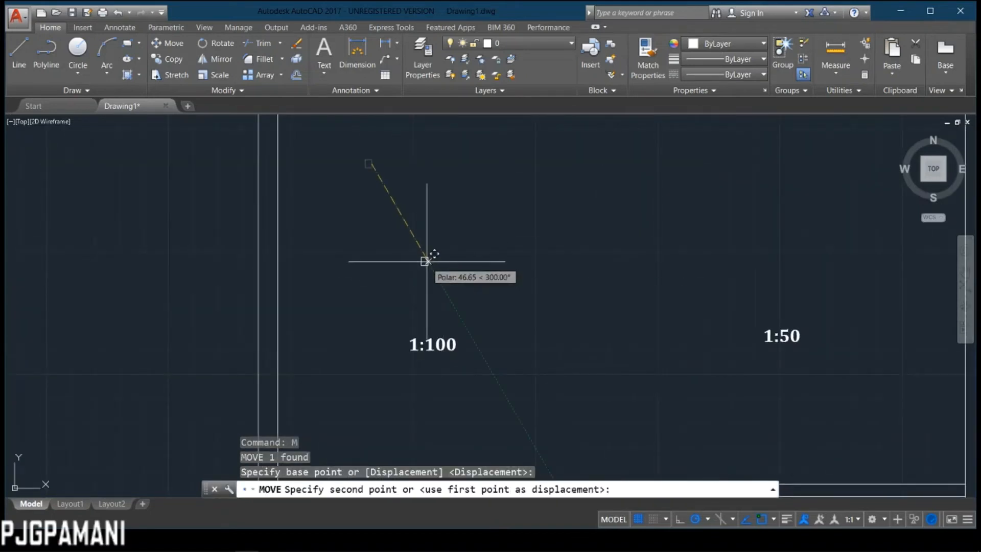
left_click(446, 260)
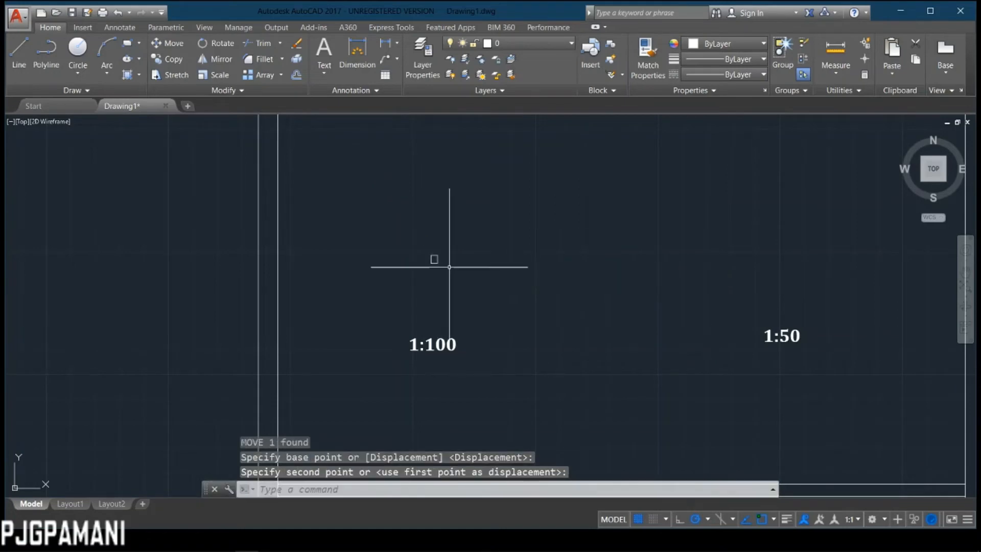
key("Return")
scroll(337, 280, "down", 5)
key("Escape")
middle_click_drag(186, 274, 390, 354)
scroll(262, 300, "up", 2)
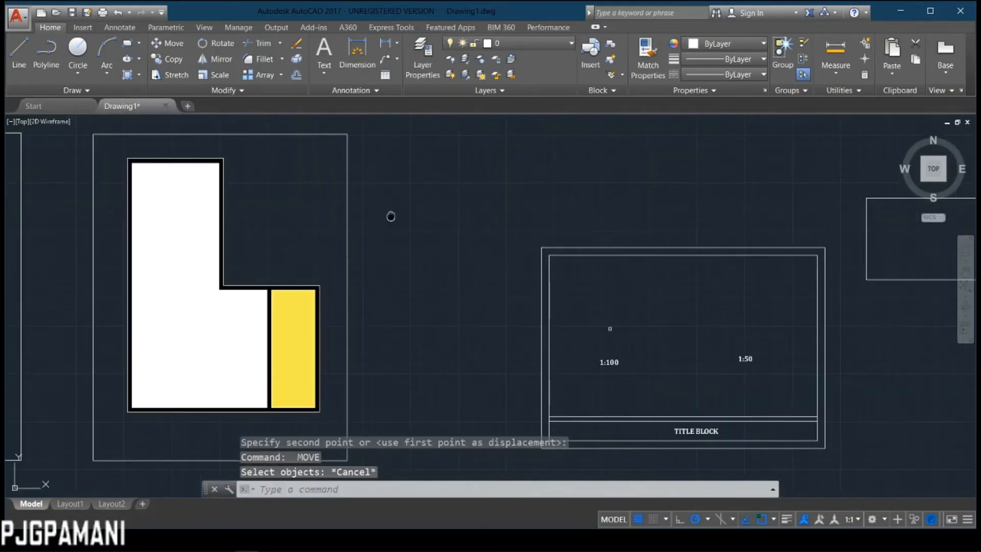
mouse_move(389, 215)
middle_mouse_down()
mouse_move(434, 179)
mouse_move(435, 216)
mouse_move(449, 210)
middle_mouse_up()
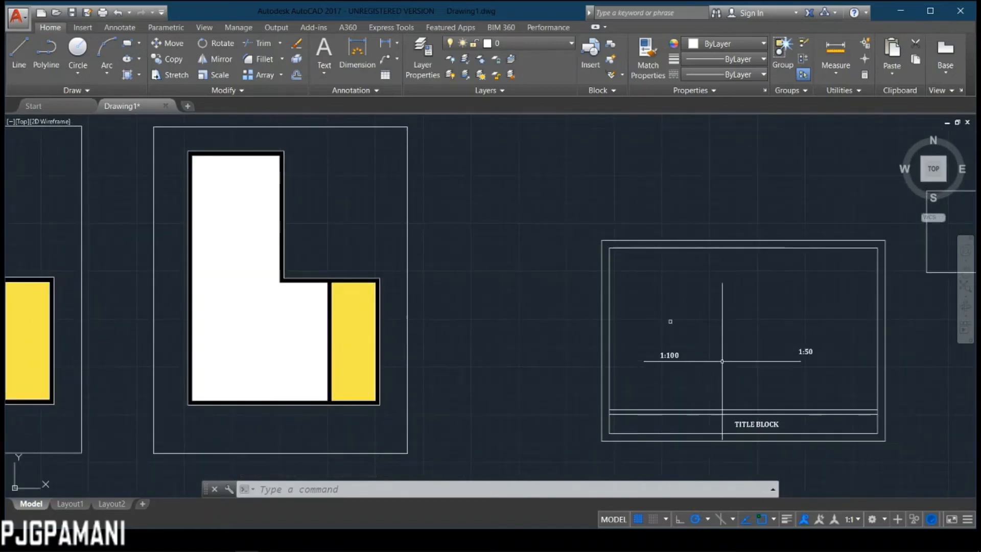
scroll(511, 301, "down", 2)
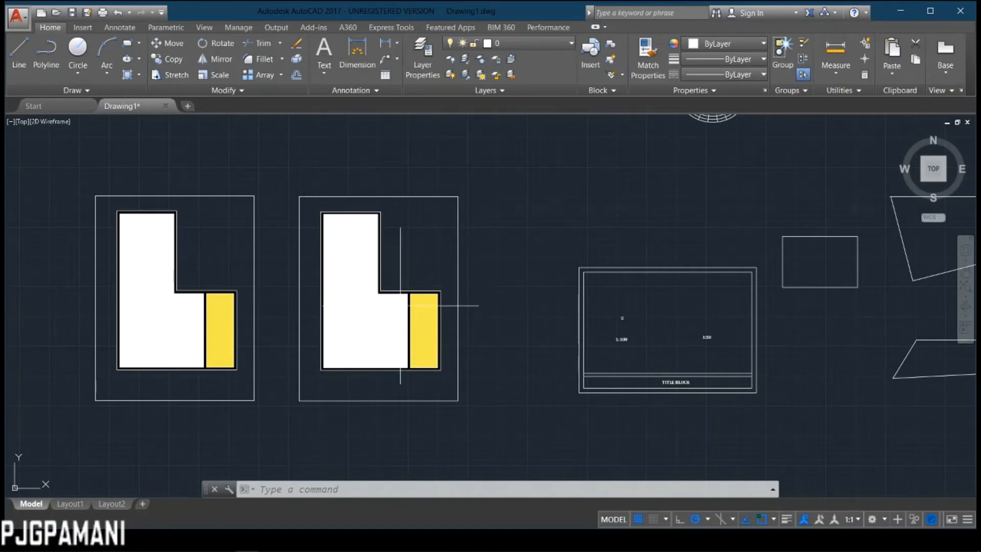
middle_click_drag(373, 299, 372, 256)
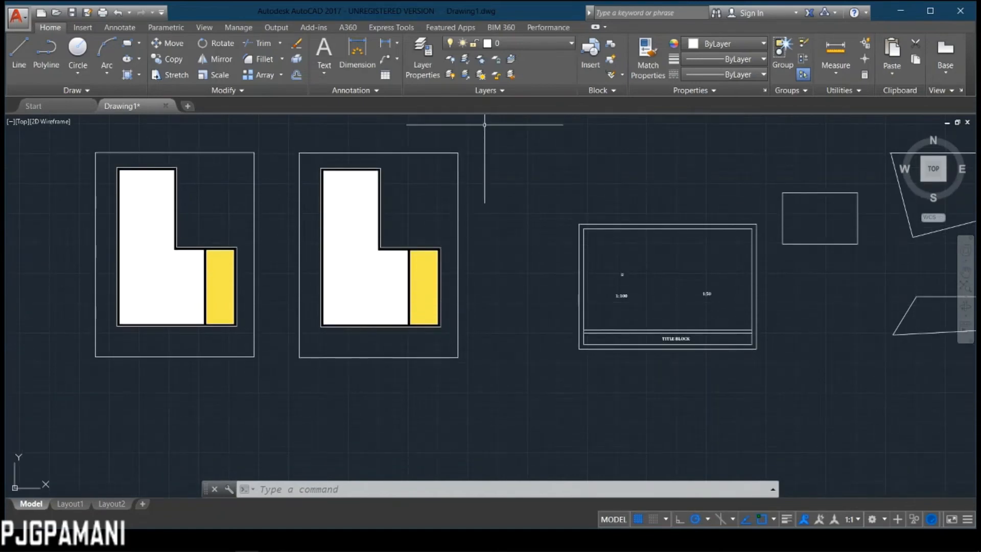
left_click(486, 124)
left_click(311, 378)
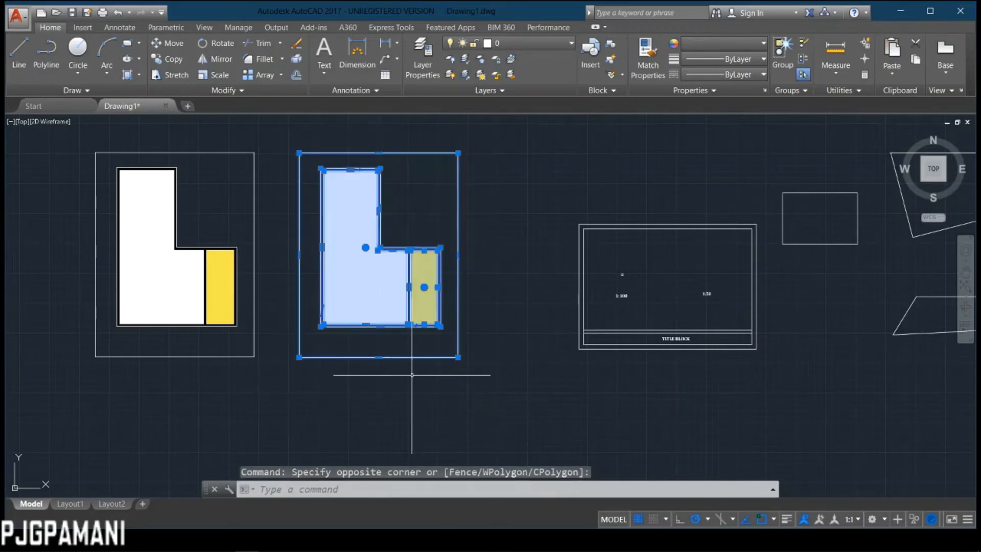
key("Escape")
Compare the full-size framed floor plan with the small rectangle above the "1:100" text on the title-block sheet.
middle_click_drag(514, 269, 429, 262)
scroll(482, 394, "up", 4)
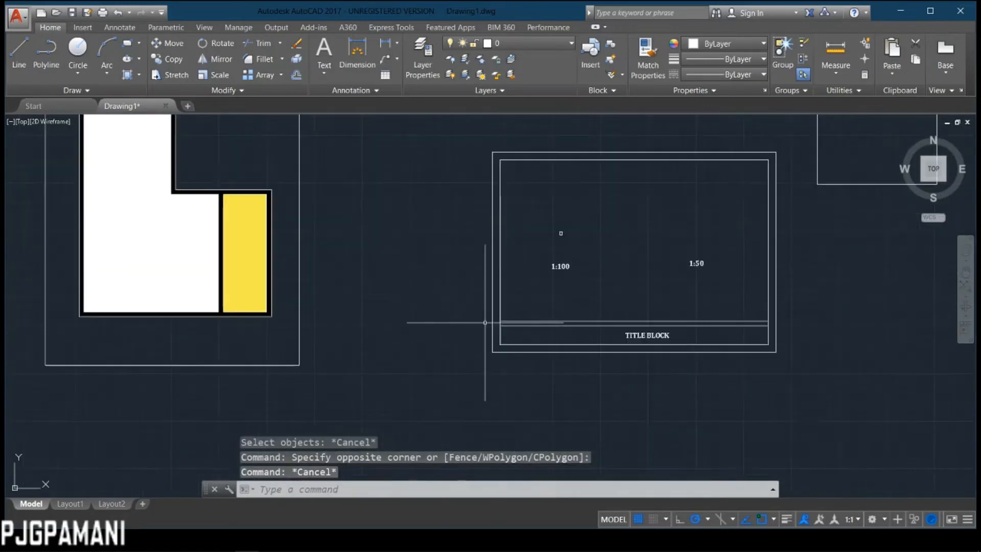
middle_click_drag(322, 298, 438, 329)
scroll(377, 237, "down", 4)
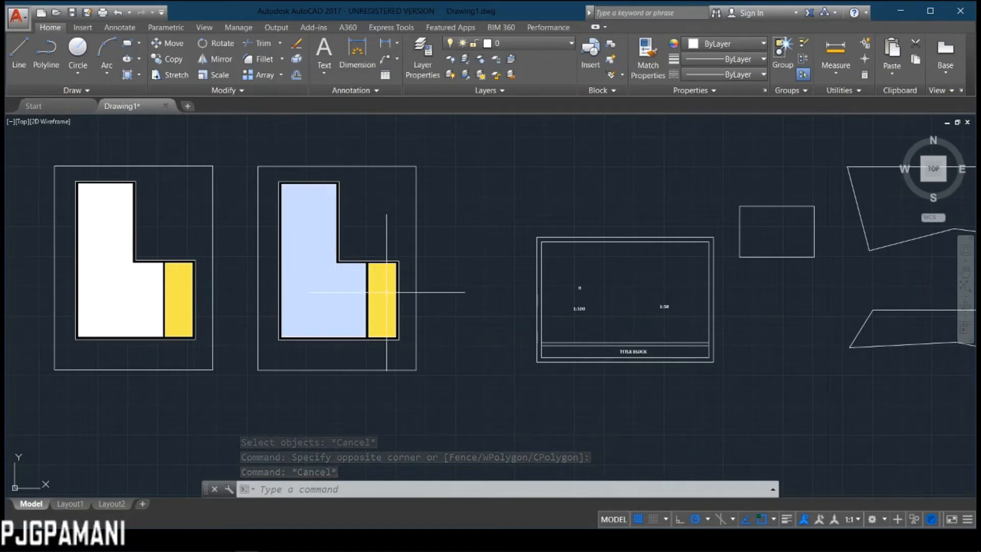
scroll(580, 285, "up", 2)
scroll(601, 276, "up", 4)
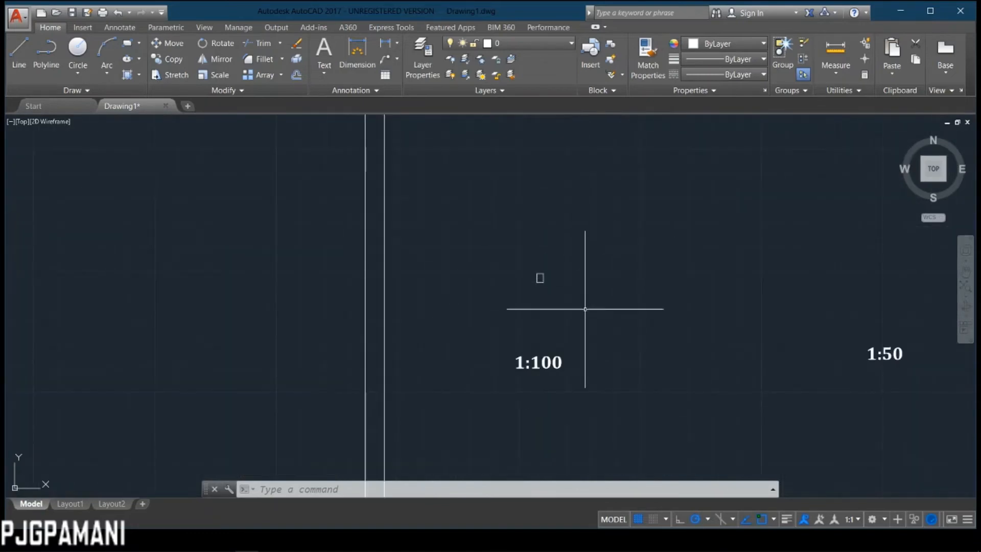
scroll(462, 336, "down", 4)
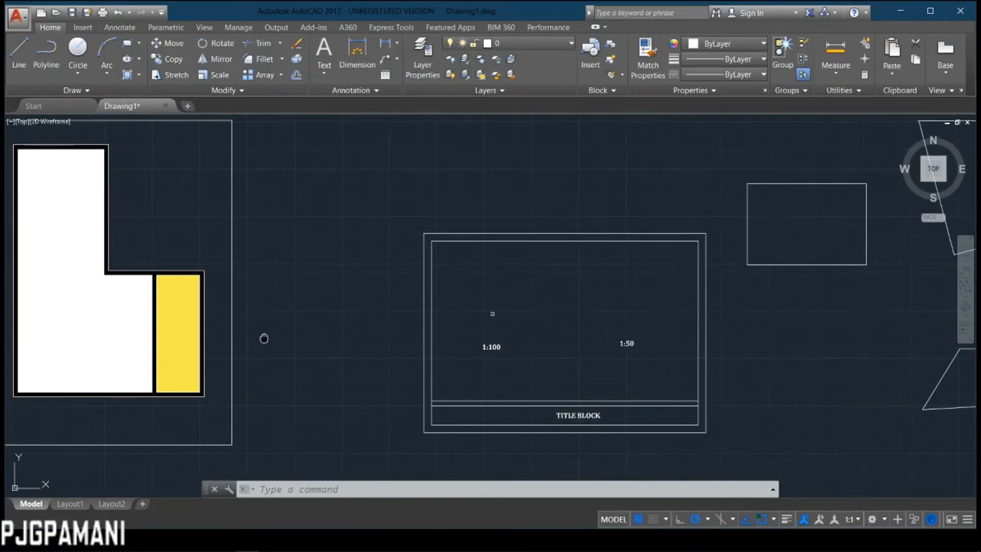
Start an Align of the second floor plan without its frame, mapping the frame's lower-left corner to the small rectangle's lower-left corner.
middle_click_drag(263, 339, 476, 337)
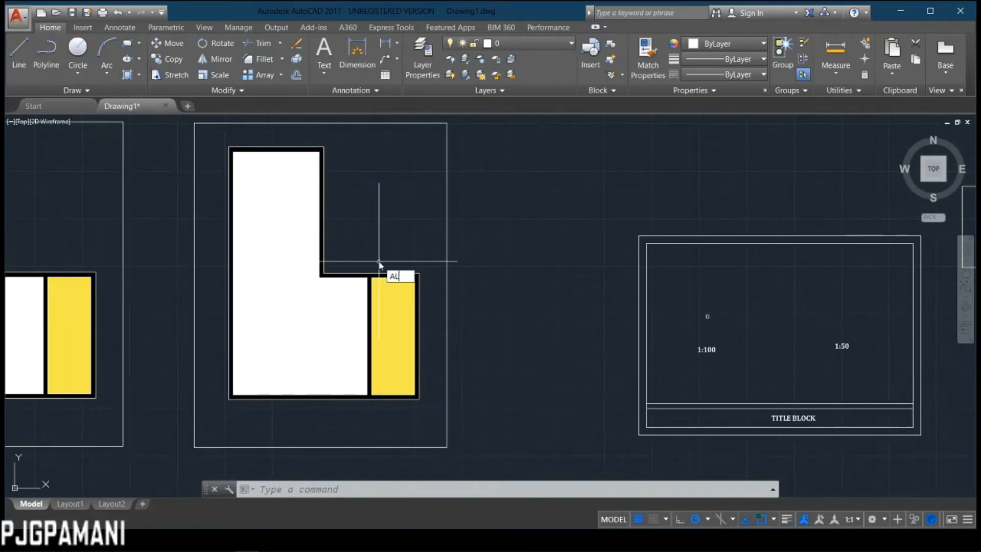
type("I")
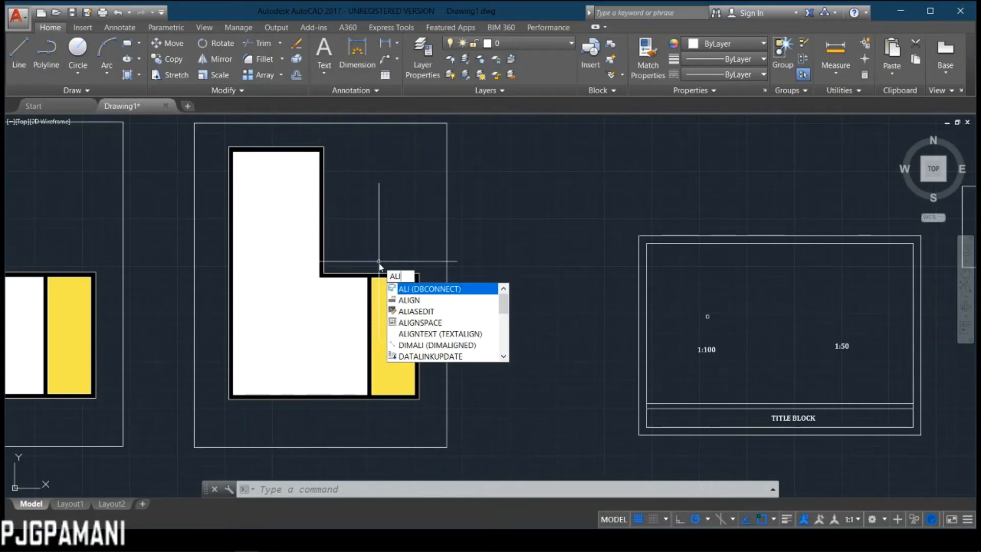
type("GN")
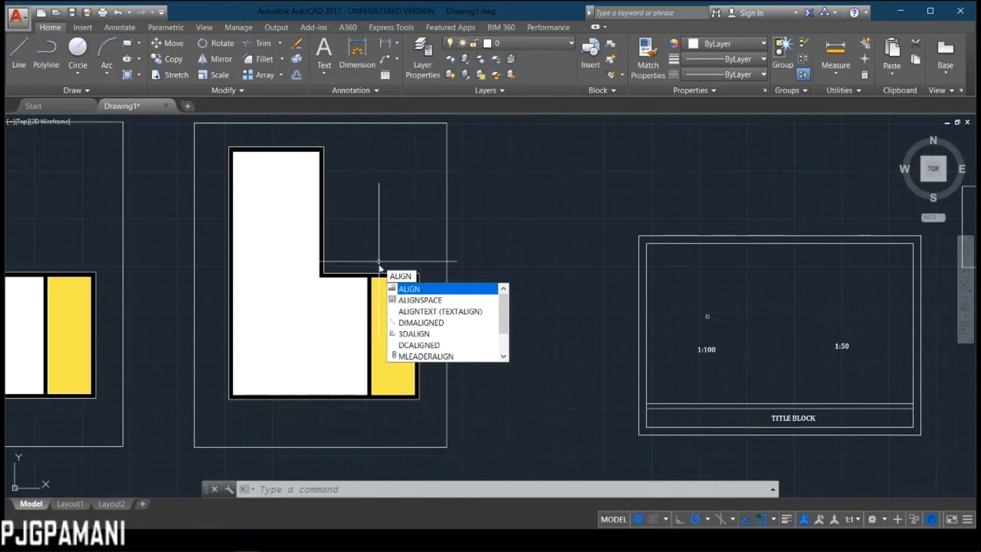
key("Return")
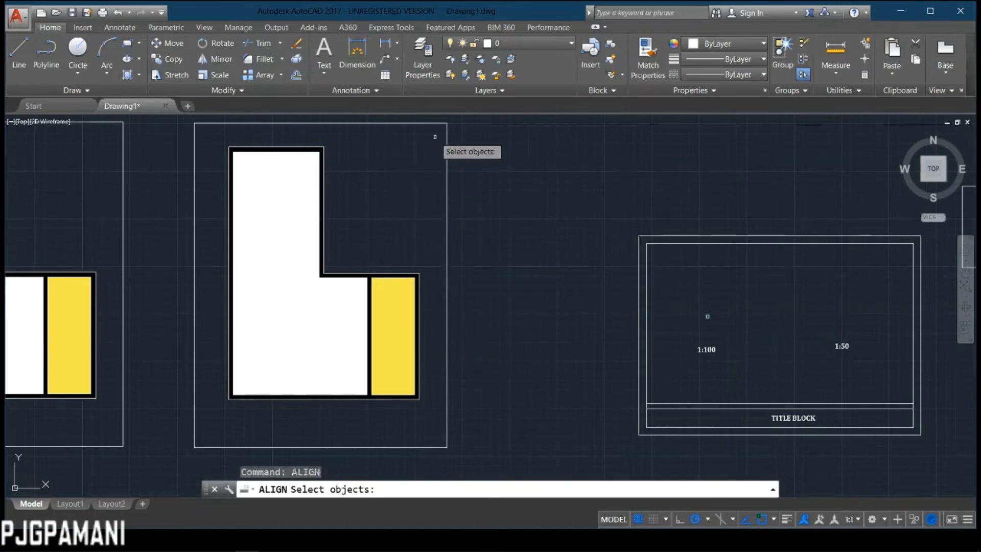
left_click(435, 136)
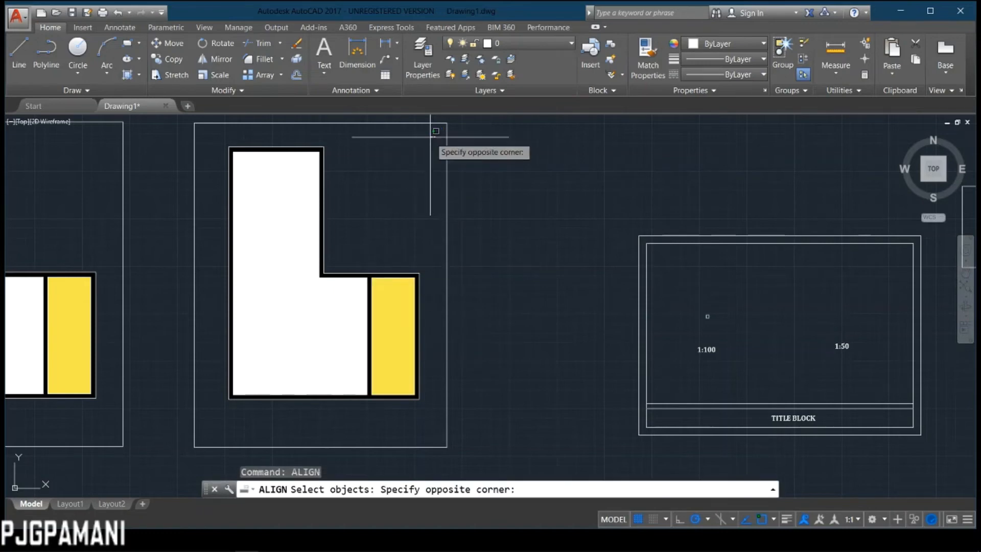
left_click(215, 411)
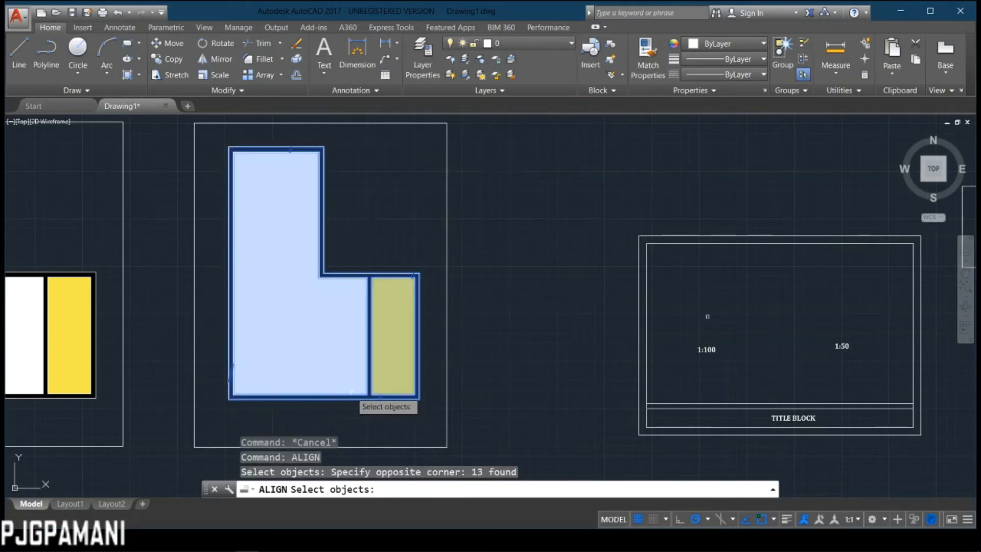
key("Return")
middle_click_drag(235, 425, 237, 396)
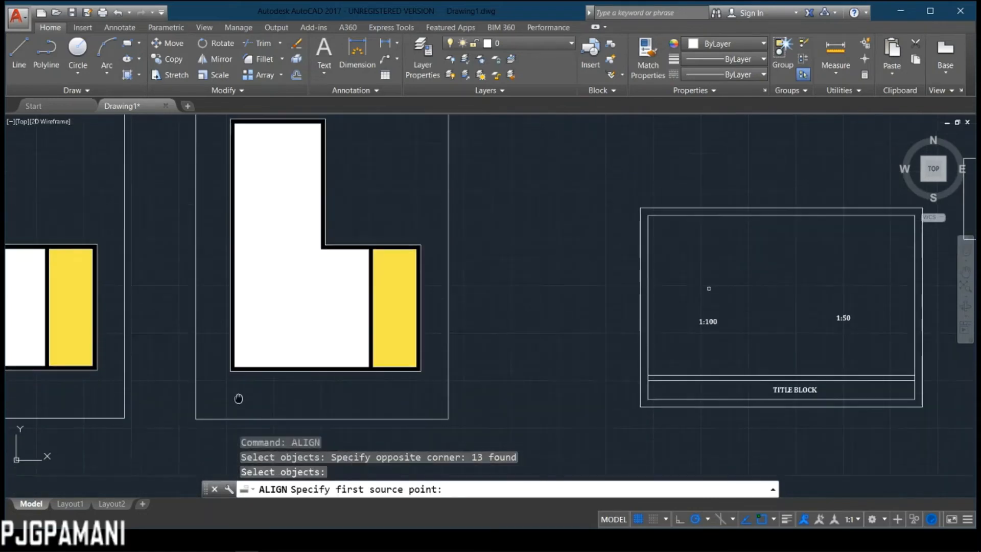
left_click(195, 420)
scroll(629, 324, "up", 4)
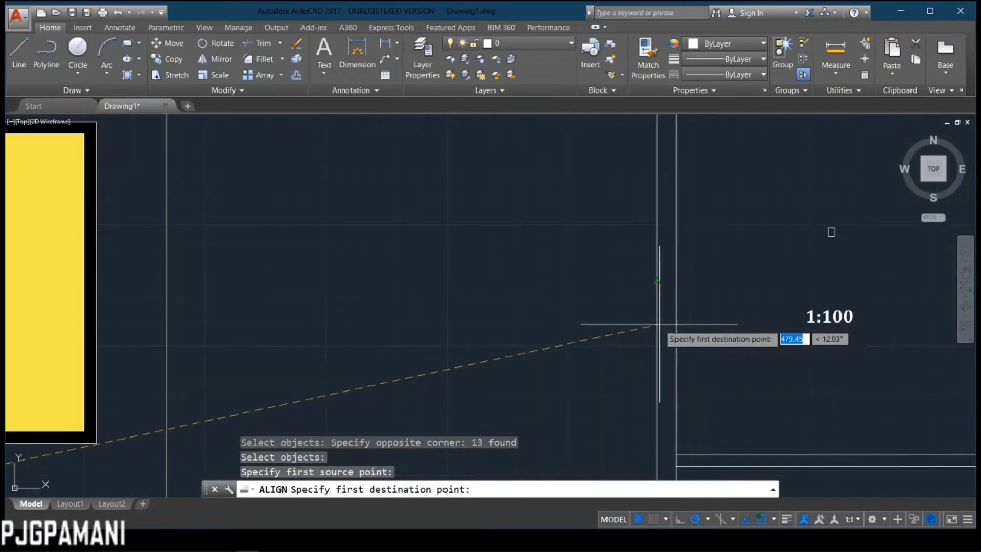
middle_click_drag(691, 307, 422, 368)
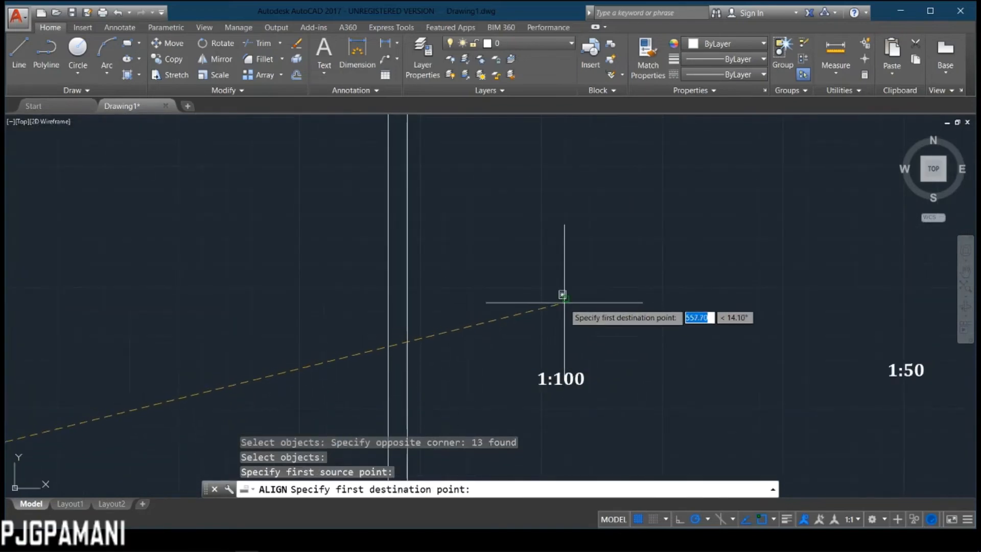
scroll(563, 295, "up", 3)
left_click(565, 300)
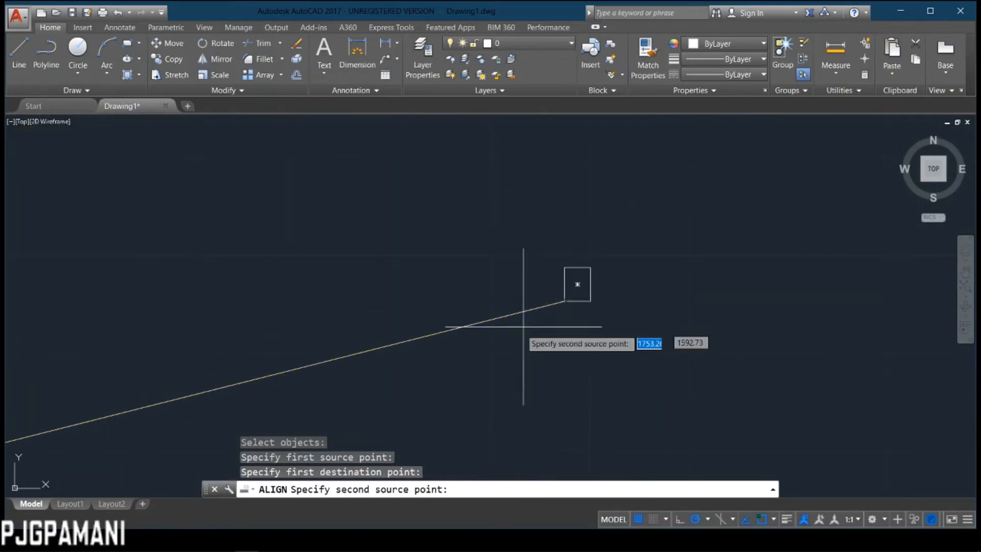
Map the large frame's lower-right corner to the small rectangle's lower-right corner as the second alignment pair.
scroll(333, 328, "down", 6)
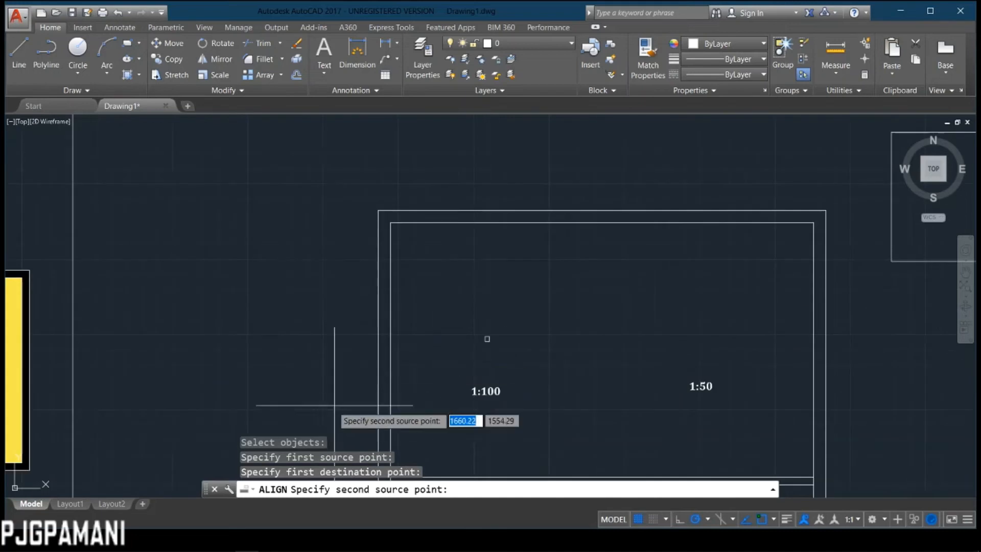
left_click(112, 388)
scroll(483, 225, "up", 8)
middle_click_drag(484, 225, 441, 269)
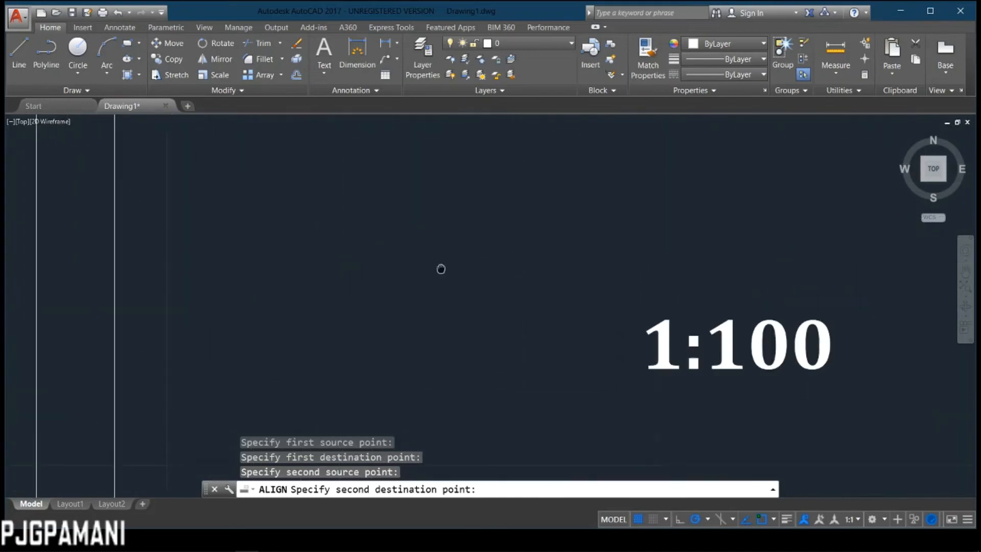
scroll(440, 269, "down", 5)
left_click(503, 176)
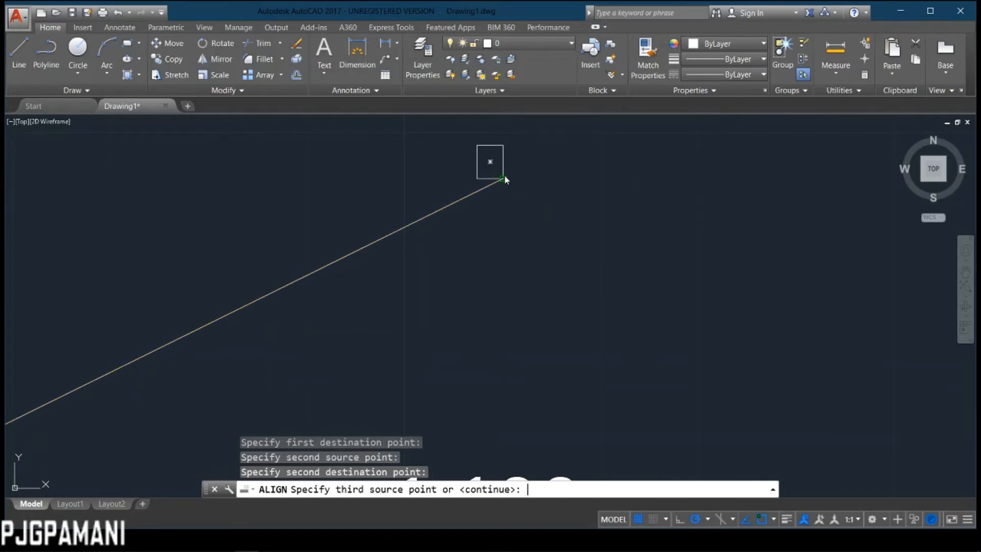
Complete the Align with two point pairs and choose to scale the objects based on the alignment points.
key("Return")
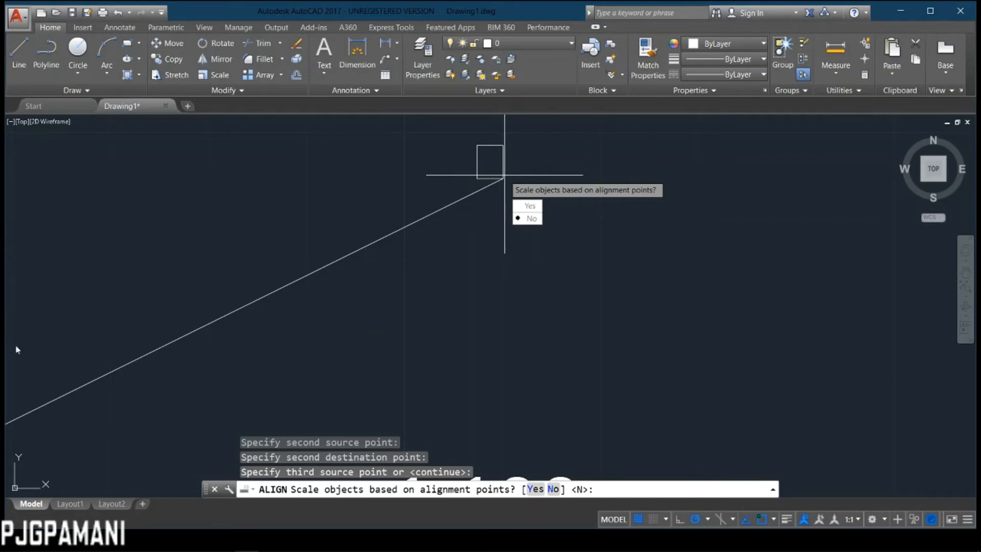
scroll(170, 263, "down", 5)
scroll(24, 266, "down", 2)
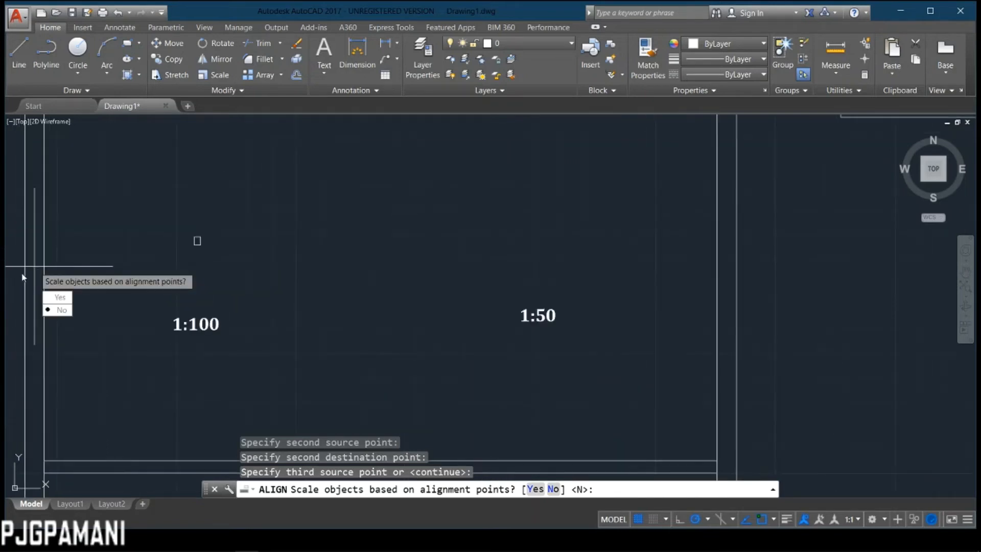
scroll(238, 290, "down", 2)
middle_click_drag(282, 292, 714, 287)
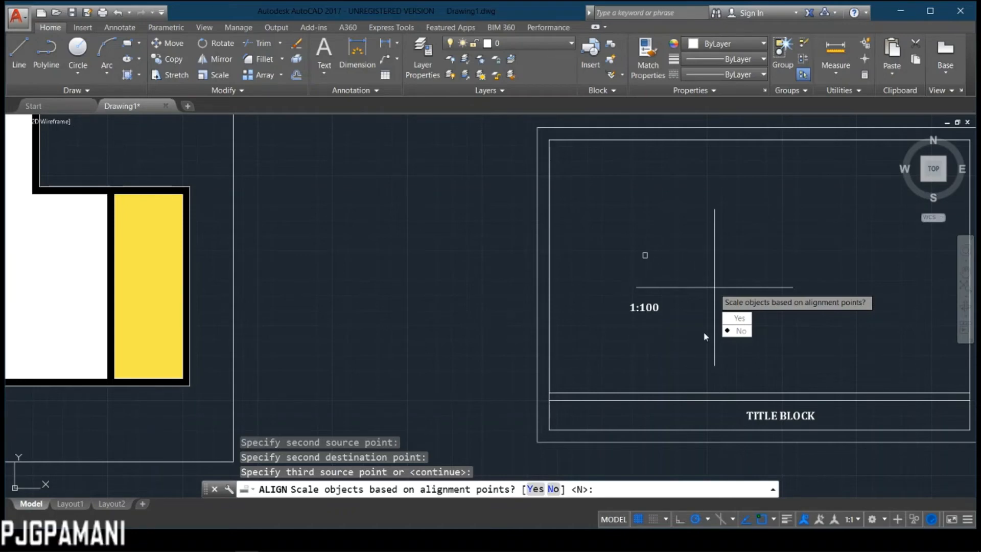
left_click(737, 319)
Examine the floor plan in the small rectangle above the "1:100" text, compared with the emptied large frame and the sheet.
scroll(664, 263, "up", 6)
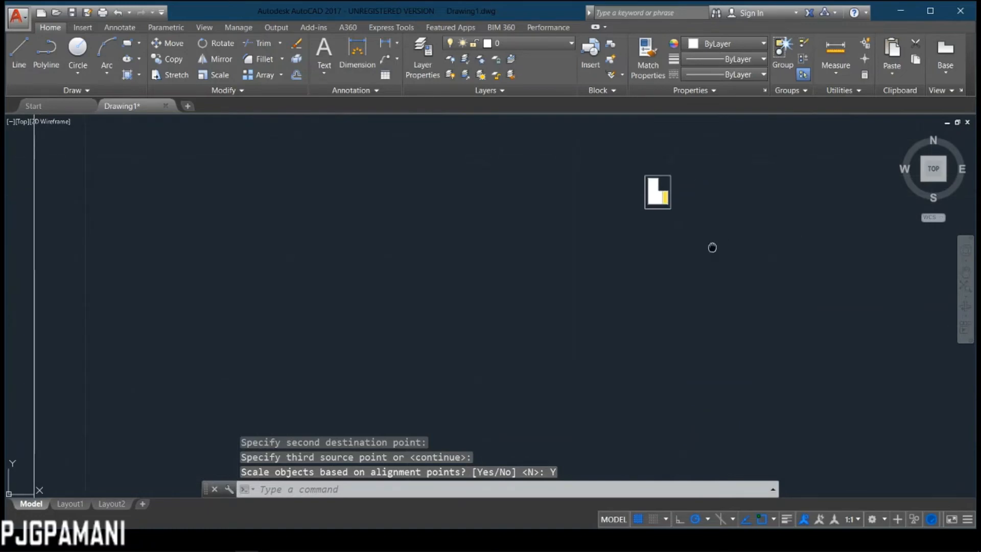
middle_click_drag(712, 247, 639, 348)
scroll(615, 313, "up", 4)
middle_click_drag(575, 282, 490, 258)
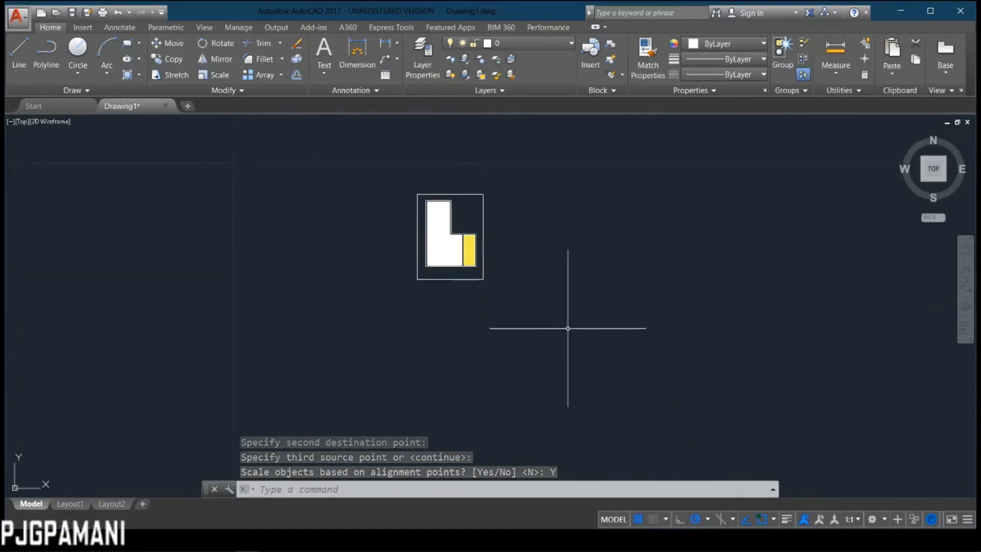
scroll(568, 328, "down", 6)
middle_click_drag(585, 354, 468, 224)
scroll(447, 176, "up", 2)
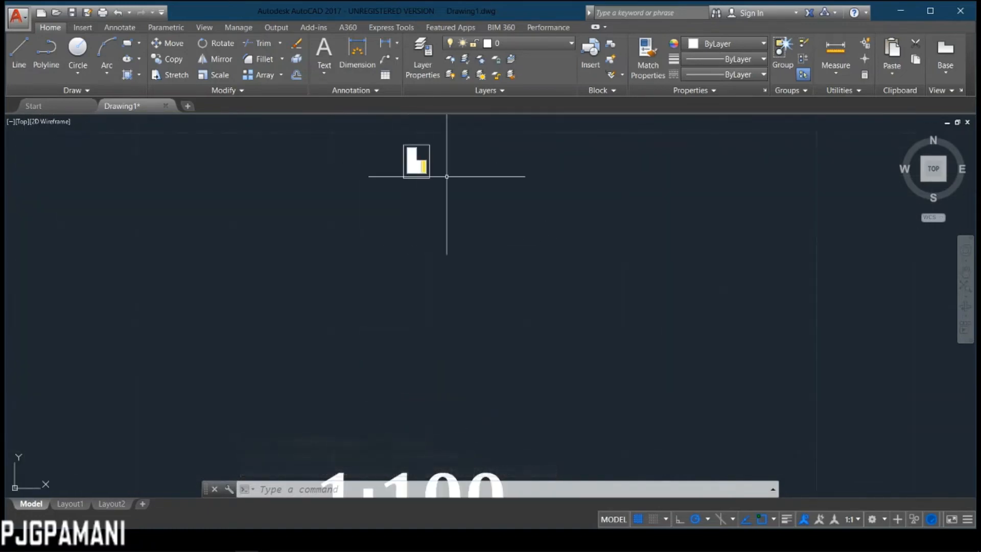
scroll(410, 219, "up", 8)
scroll(173, 279, "down", 4)
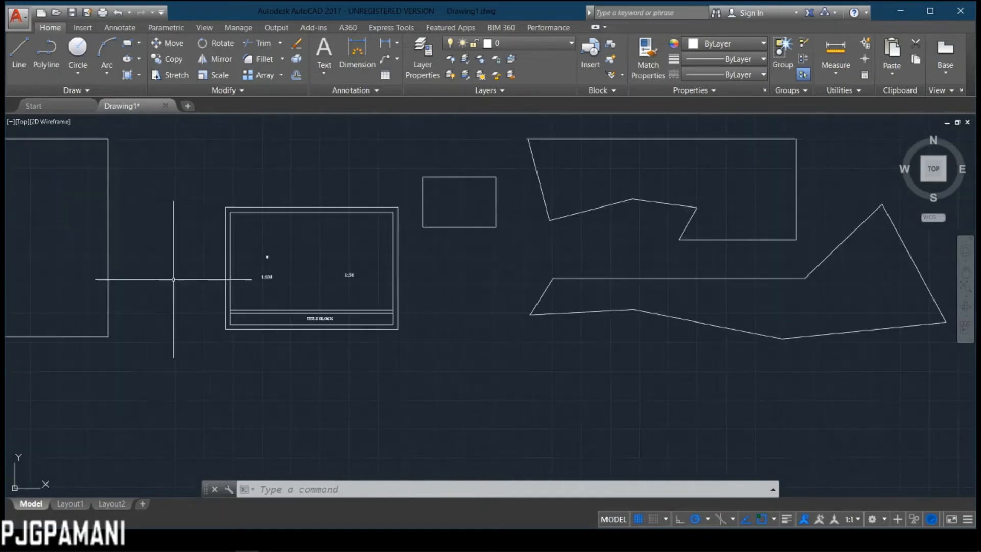
Examine the scaled plan above the 1:100 label in the title block sheet, the 1:50 space and the original L-shaped plan.
middle_click_drag(173, 279, 368, 323)
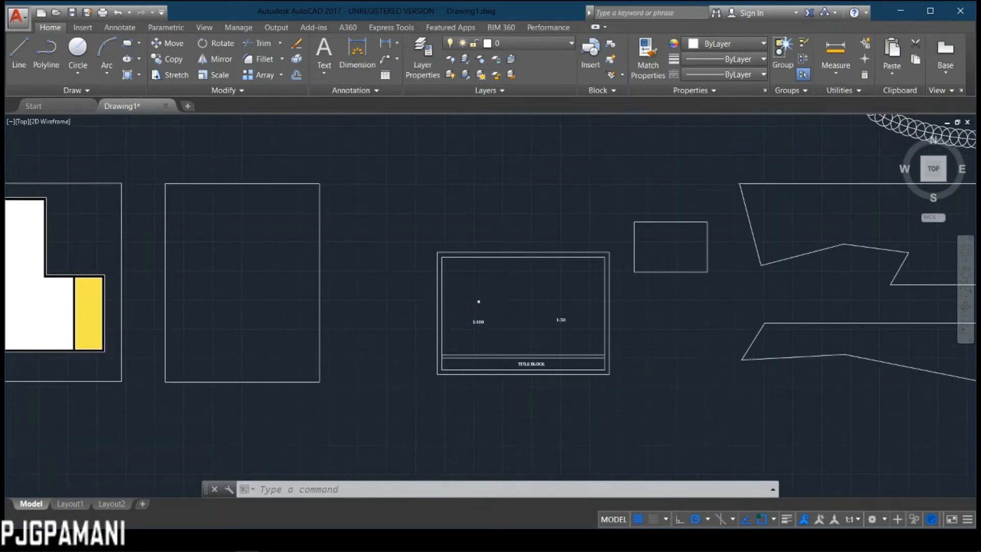
scroll(505, 289, "up", 8)
mouse_move(442, 361)
middle_mouse_down()
mouse_move(457, 305)
mouse_move(521, 229)
middle_mouse_up()
scroll(380, 230, "up", 5)
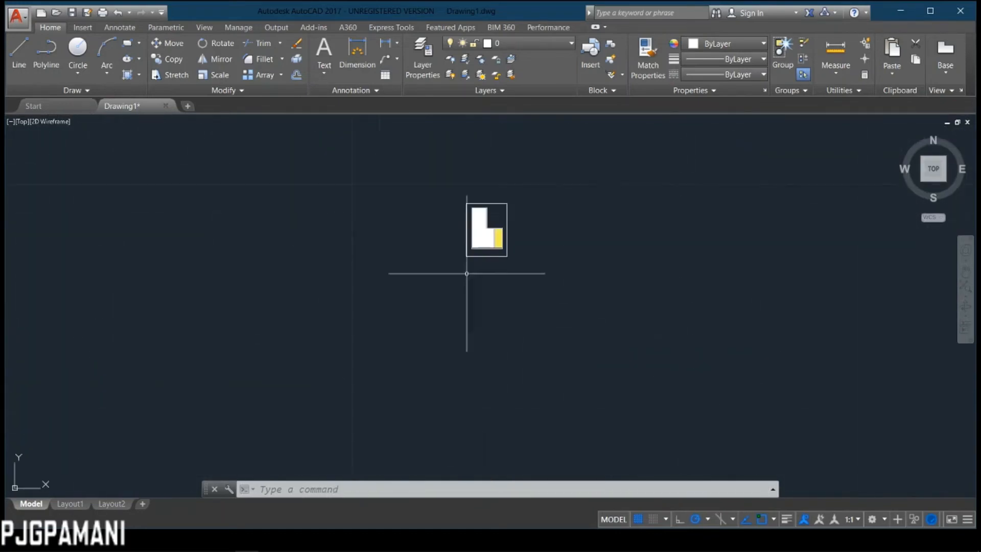
middle_click_drag(594, 346, 569, 296)
scroll(569, 296, "down", 2)
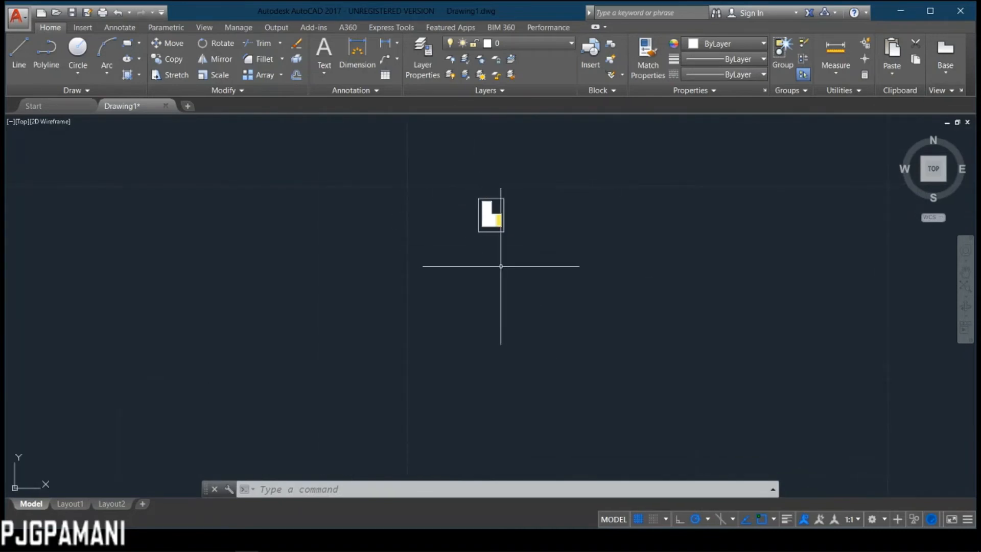
scroll(501, 265, "down", 2)
middle_click_drag(561, 405, 517, 385)
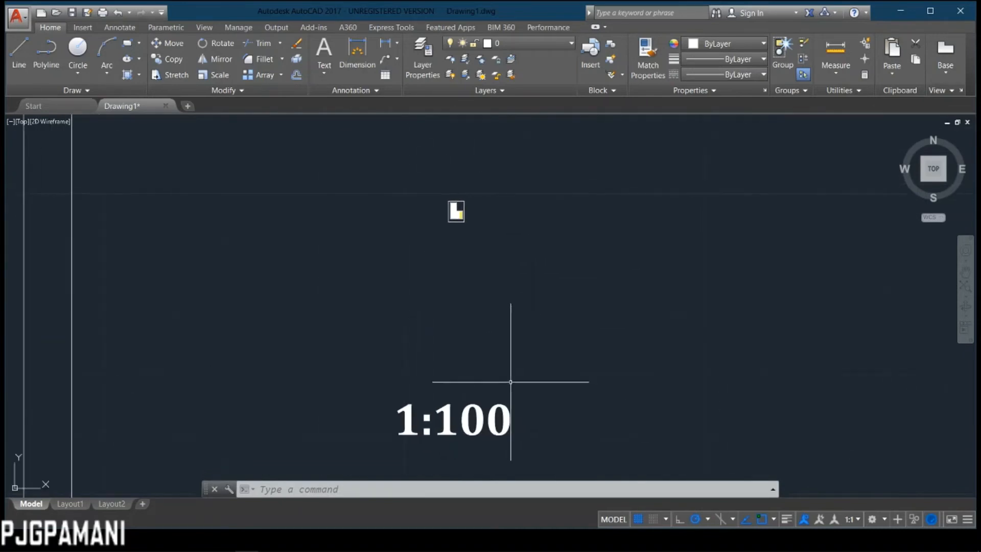
scroll(514, 383, "down", 3)
middle_click_drag(515, 392, 434, 309)
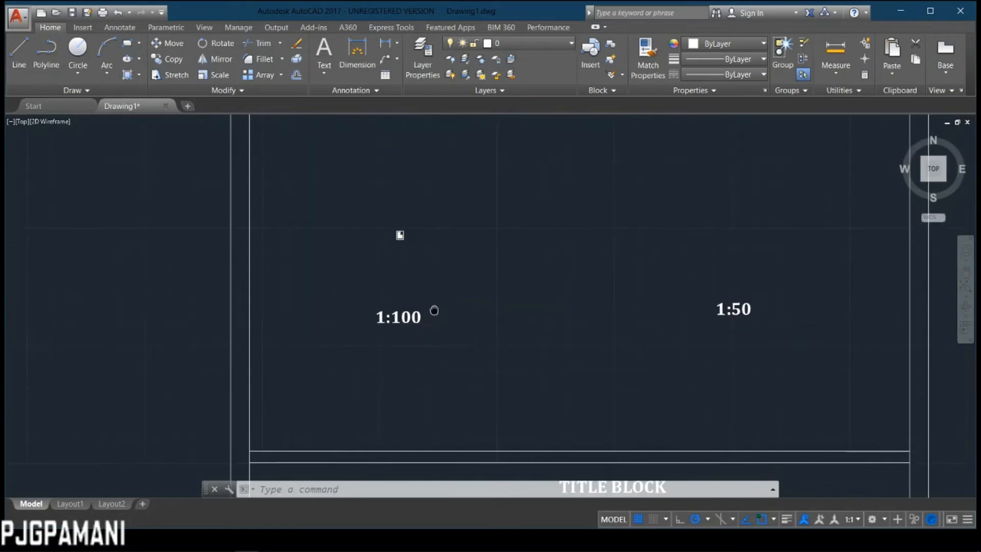
scroll(697, 398, "down", 4)
middle_click_drag(698, 398, 589, 381)
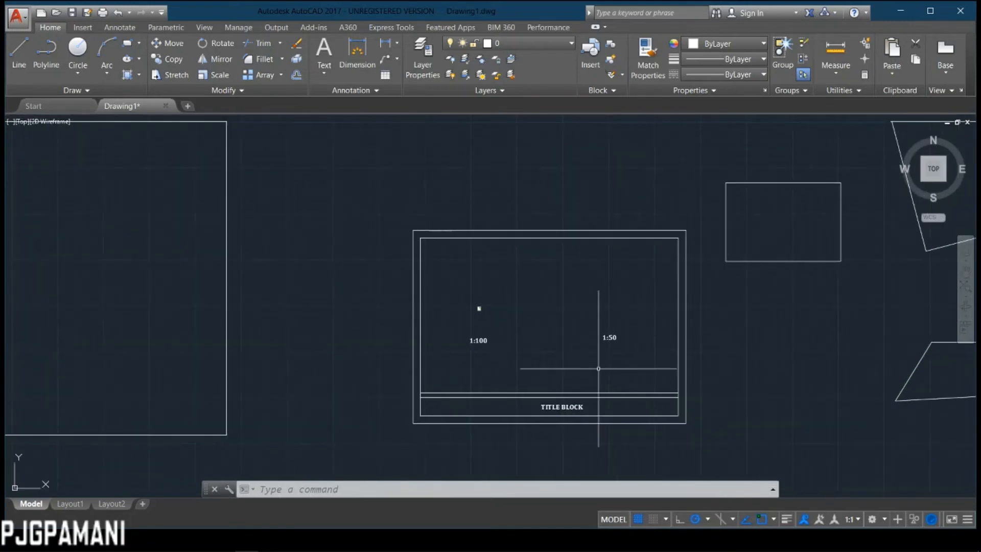
middle_click_drag(751, 390, 722, 350)
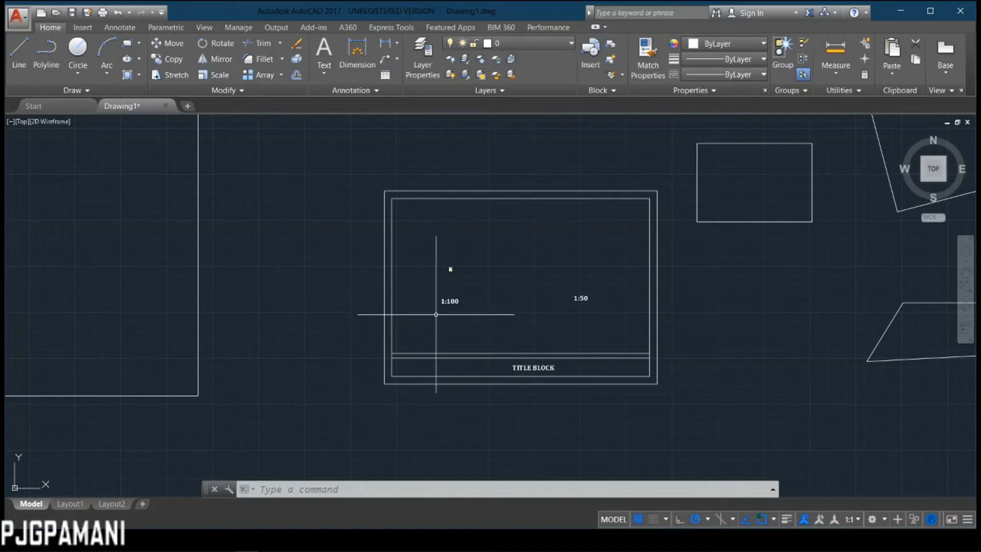
scroll(277, 321, "down", 2)
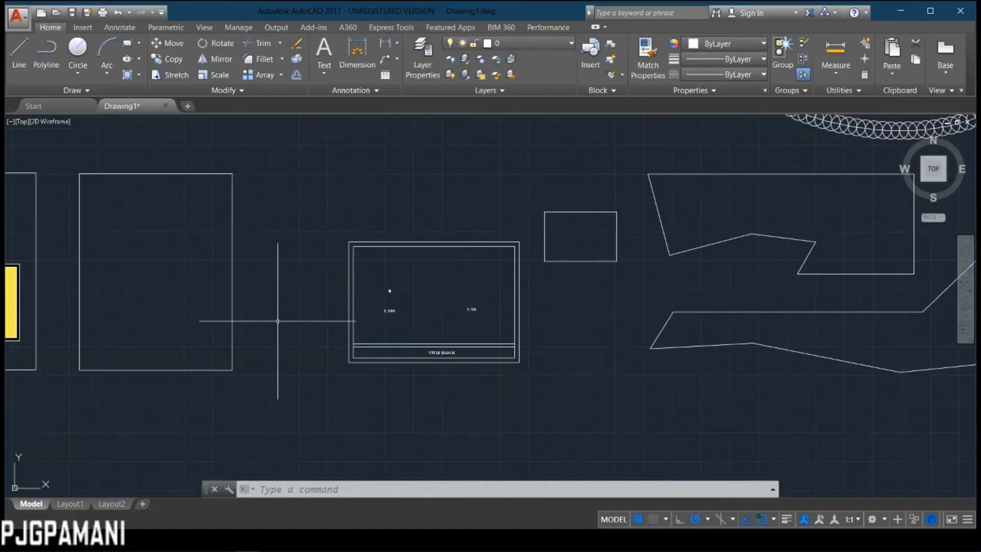
mouse_move(277, 321)
middle_mouse_down()
mouse_move(473, 351)
mouse_move(552, 379)
middle_mouse_up()
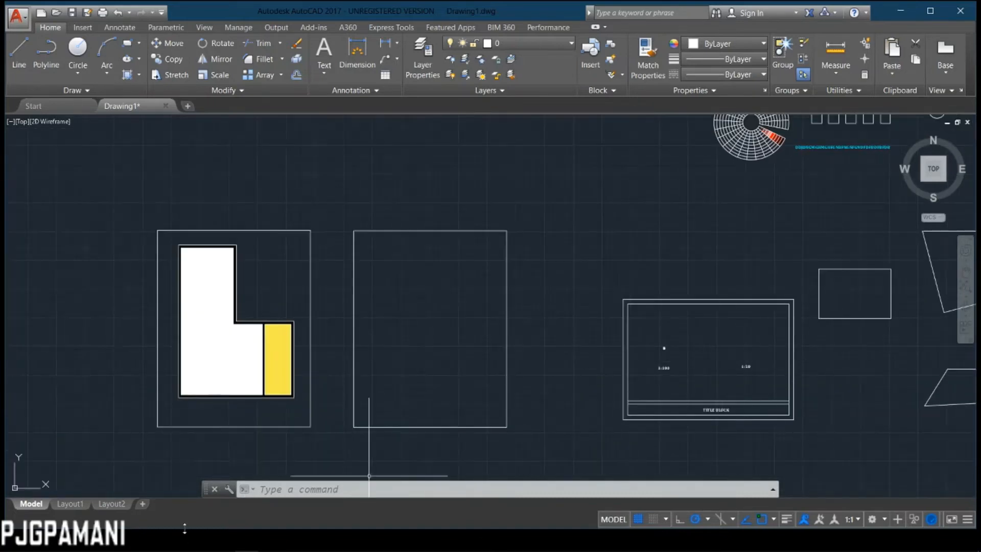
Check the doubled width 2.66×2 in the calculator and draw a 5.32 by 6.84 rectangle above the 1:50 label.
left_click(293, 547)
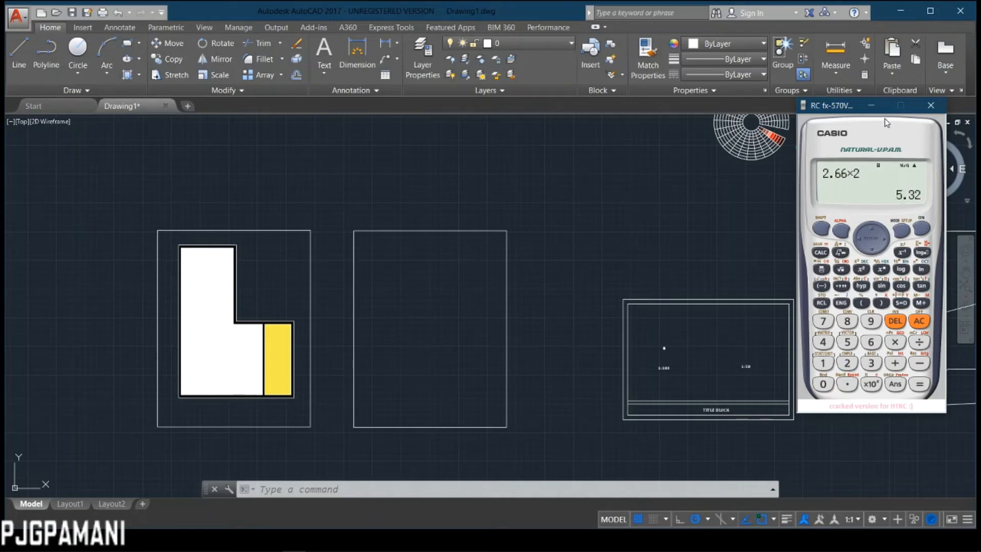
left_click(871, 105)
scroll(613, 309, "up", 4)
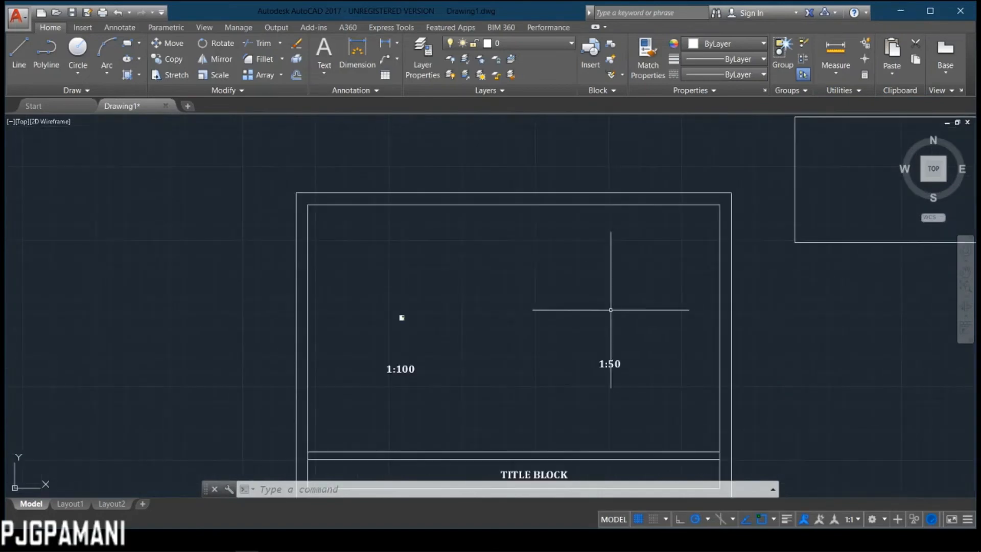
type("rec")
key("Return")
left_click(567, 274)
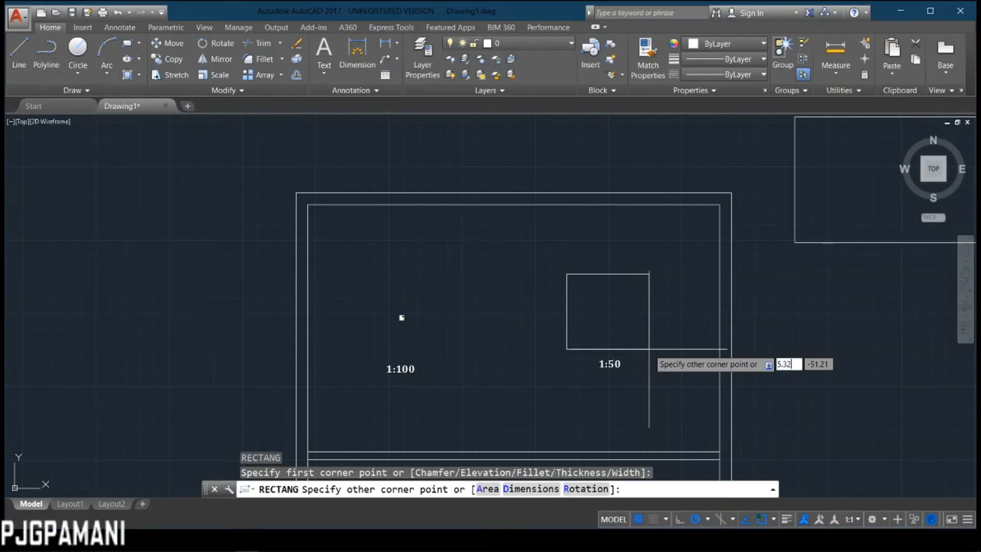
type("5.32")
key("Tab")
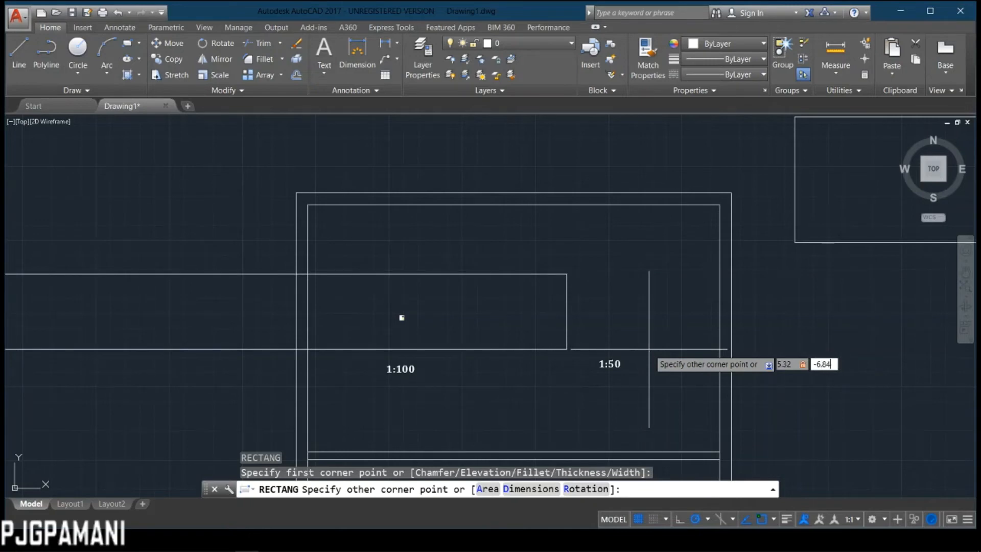
key("Return")
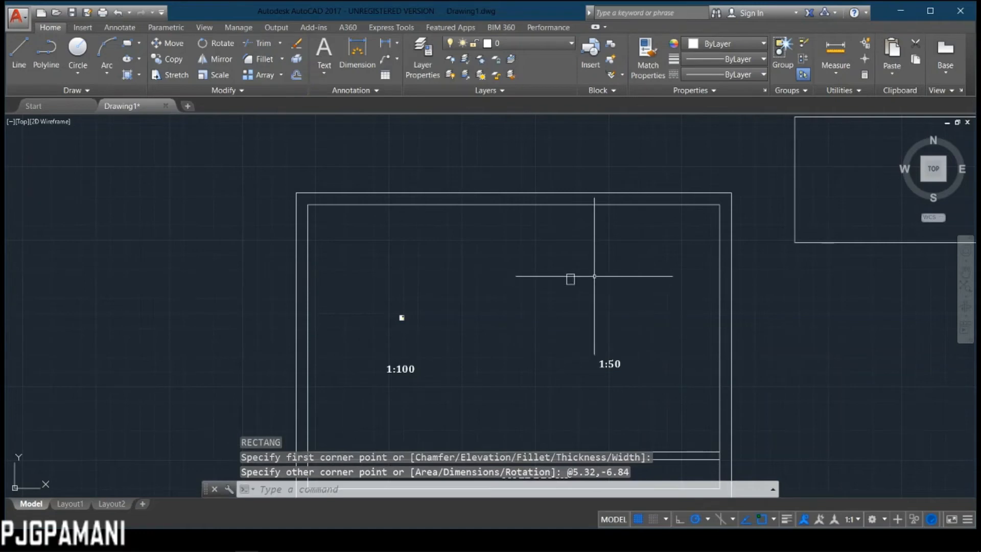
Move the small new rectangle so it sits centred above the 1:50 label, using its lower-right corner as base point.
left_click(608, 265)
left_click(570, 299)
scroll(573, 289, "up", 4)
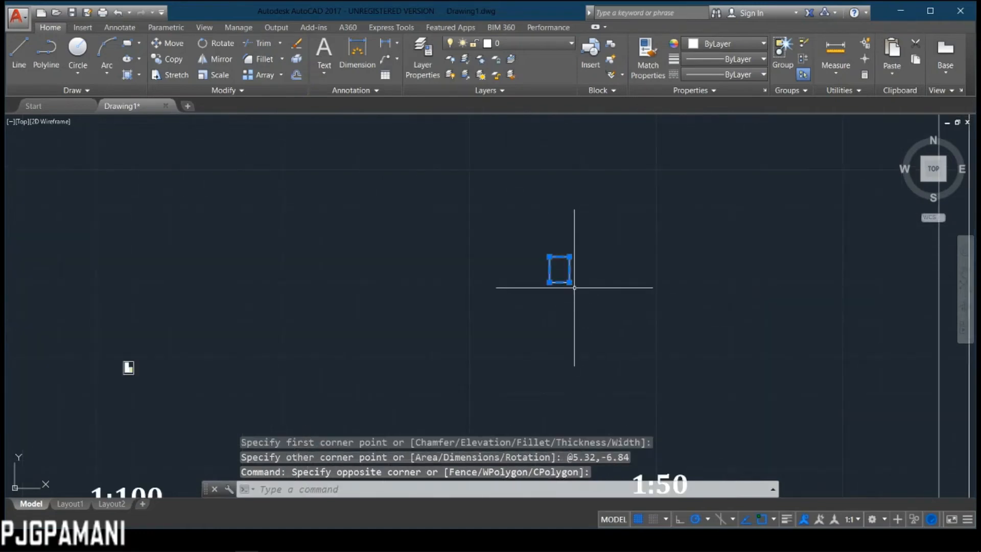
key("Return")
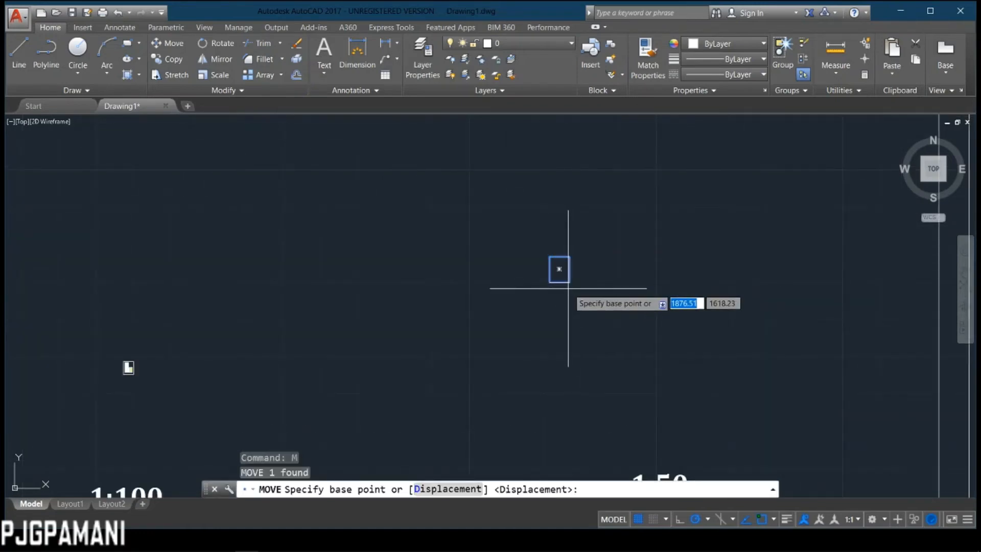
left_click(568, 282)
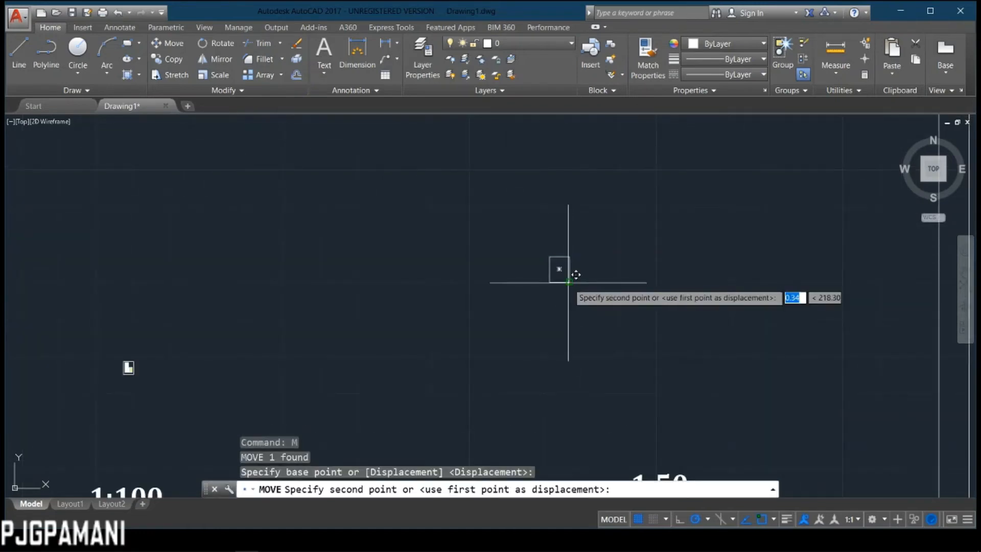
left_click(663, 358)
key("Escape")
scroll(590, 381, "down", 1)
middle_click_drag(554, 400, 595, 297)
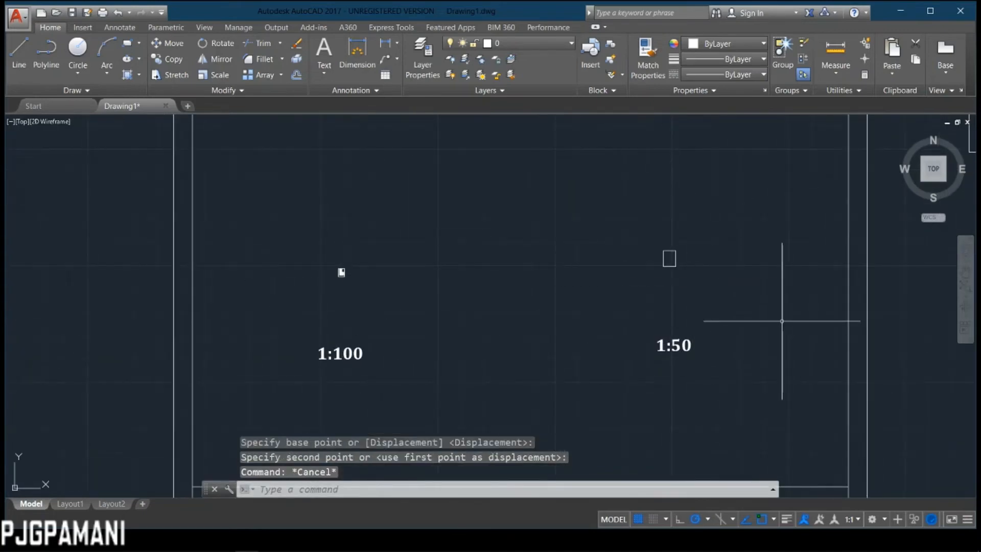
scroll(608, 260, "down", 4)
middle_click_drag(361, 274, 707, 295)
scroll(702, 292, "down", 2)
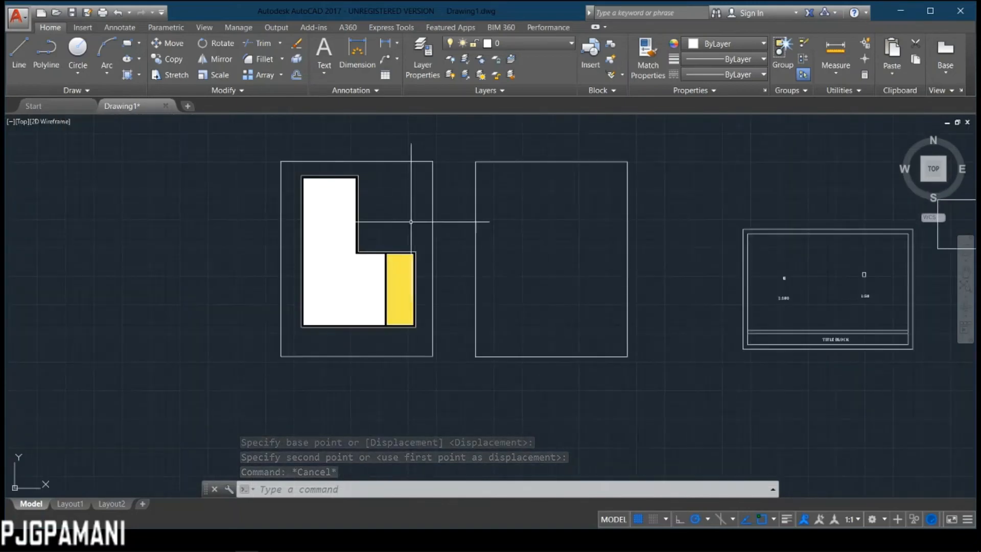
left_click(453, 132)
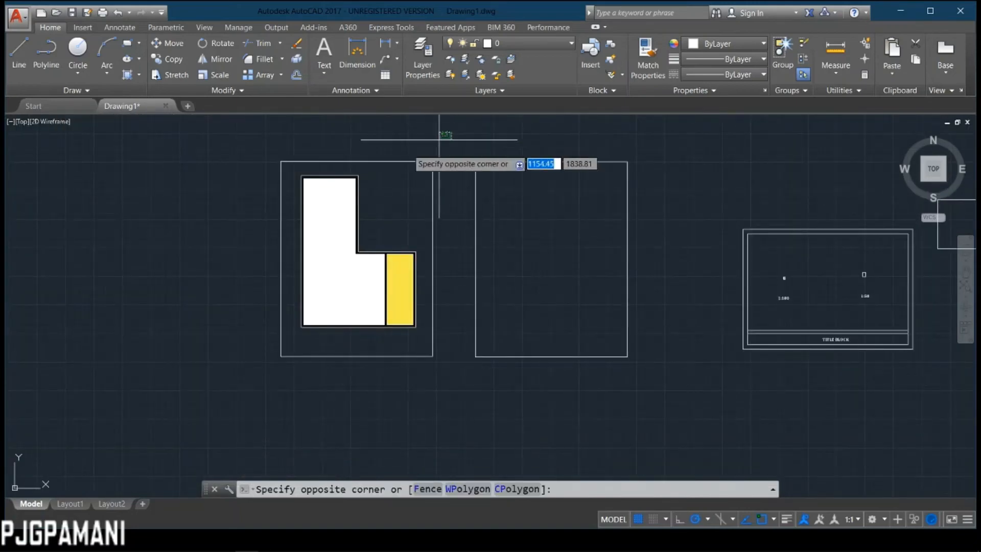
left_click(238, 405)
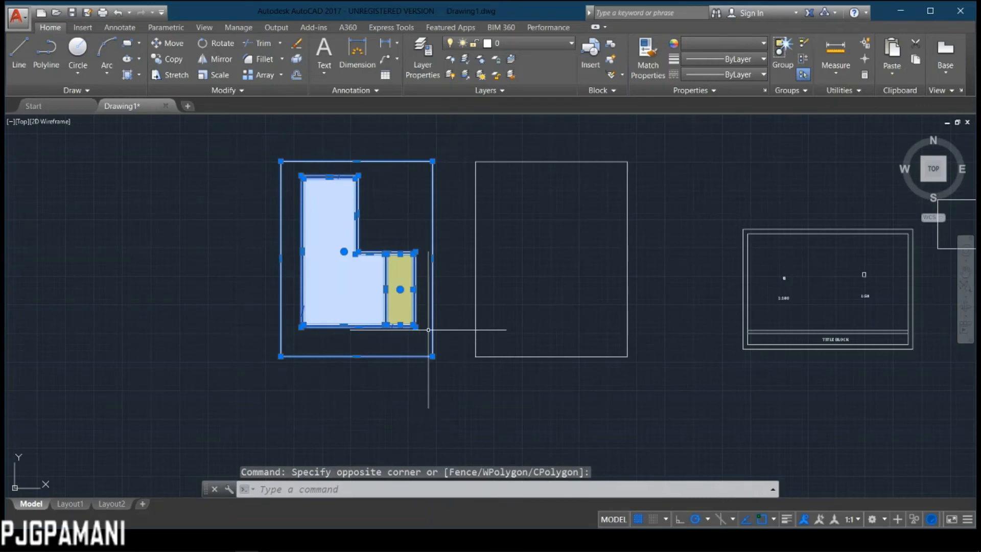
key("Escape")
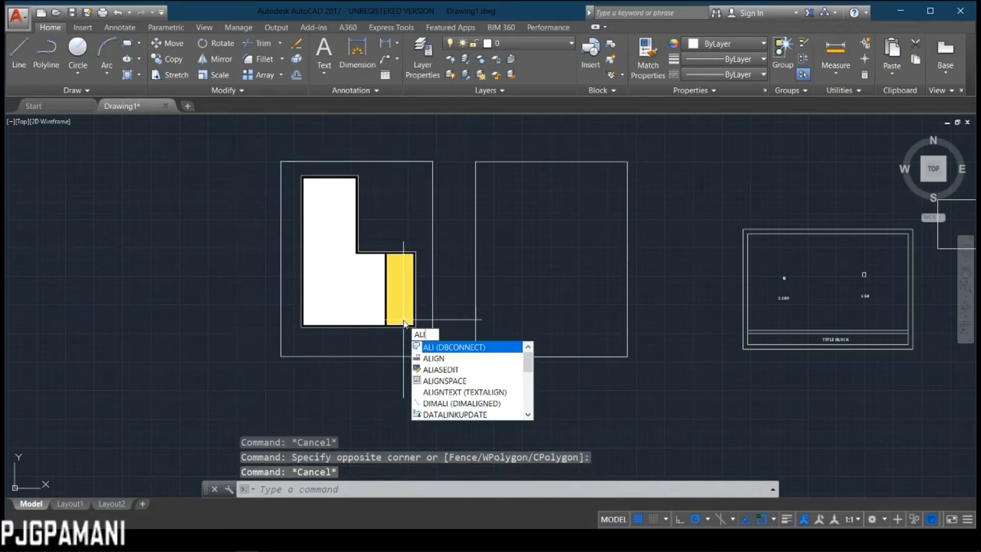
Start Align on the L-shaped plan without its frame, matching the frame's lower-left corner to the 1:50 rectangle's lower-left corner.
type("N")
key("Return")
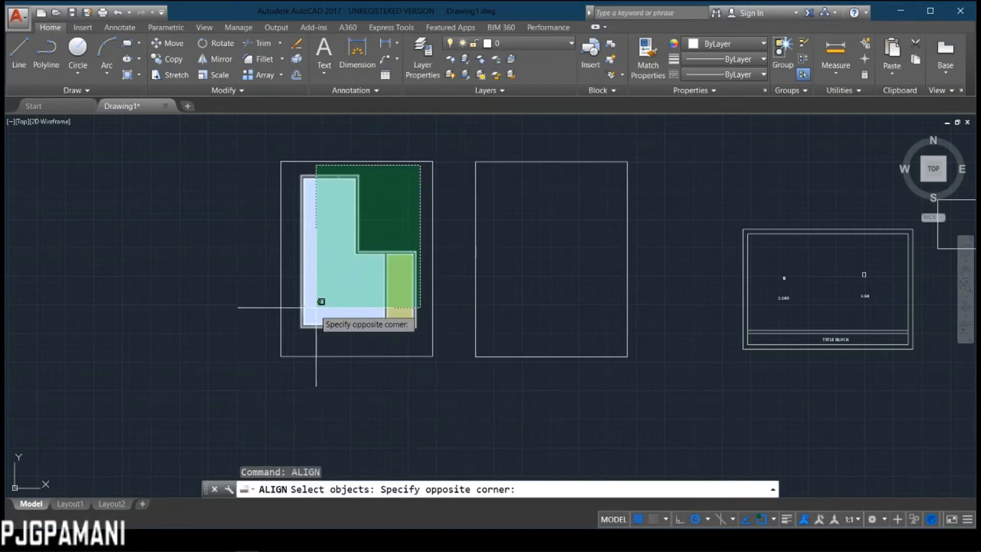
left_click(289, 337)
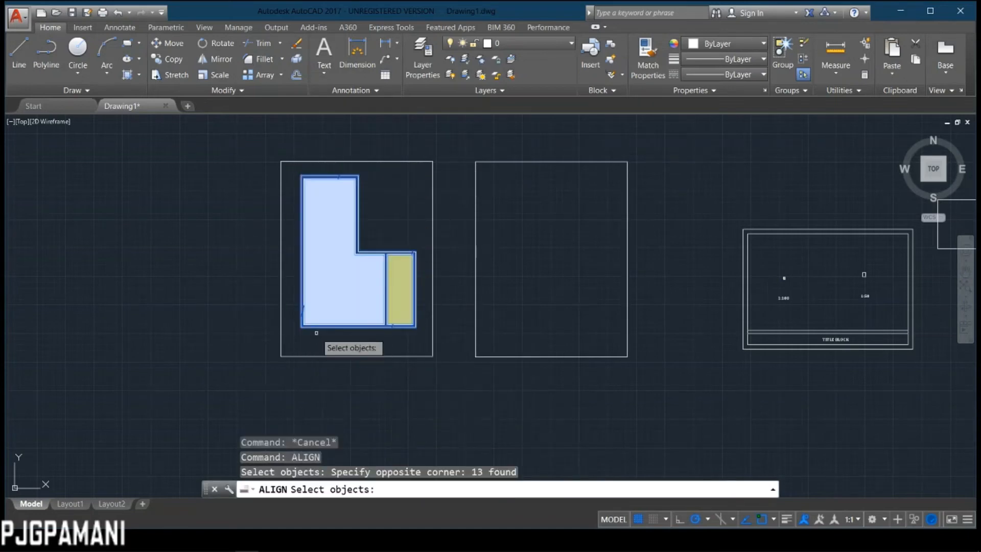
key("Return")
left_click(281, 356)
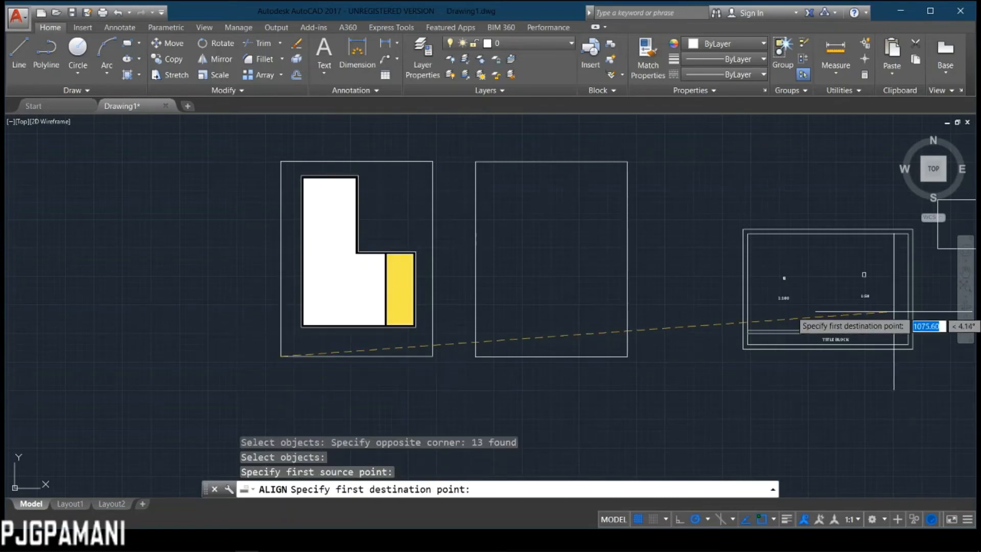
scroll(893, 310, "up", 5)
left_click(773, 185)
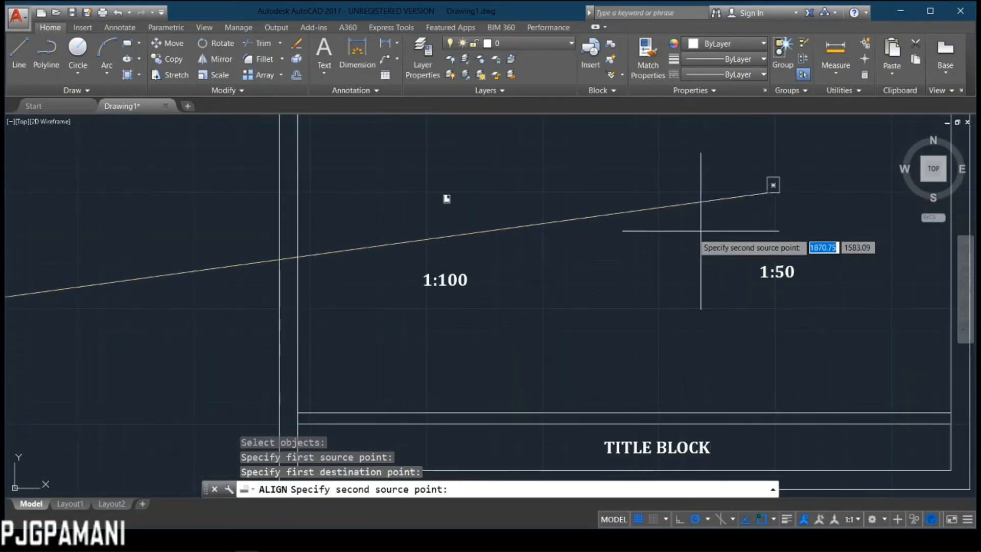
Match the plan frame's lower-right corner to the 1:50 rectangle's lower-right corner and scale the plan to the alignment points.
scroll(664, 237, "down", 5)
left_click(241, 311)
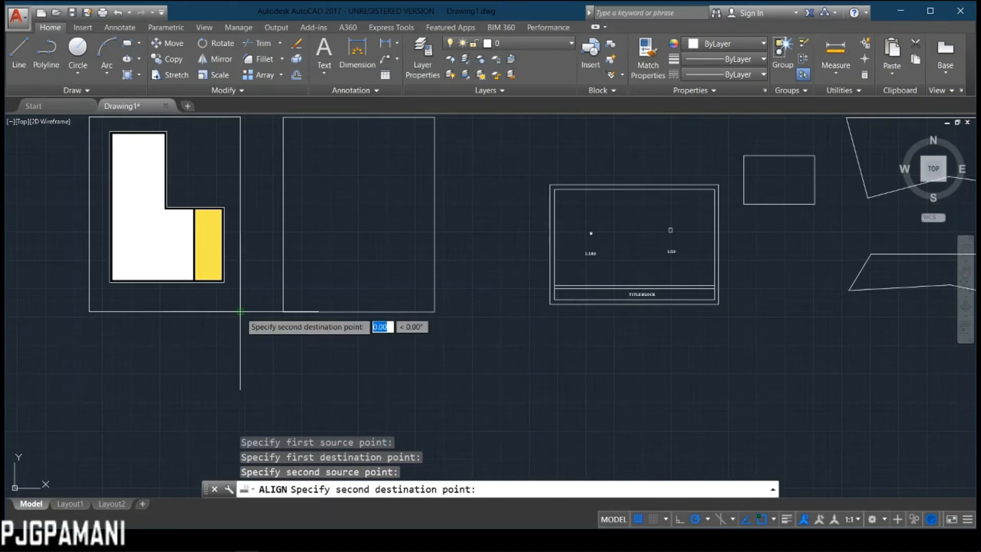
scroll(720, 214, "up", 5)
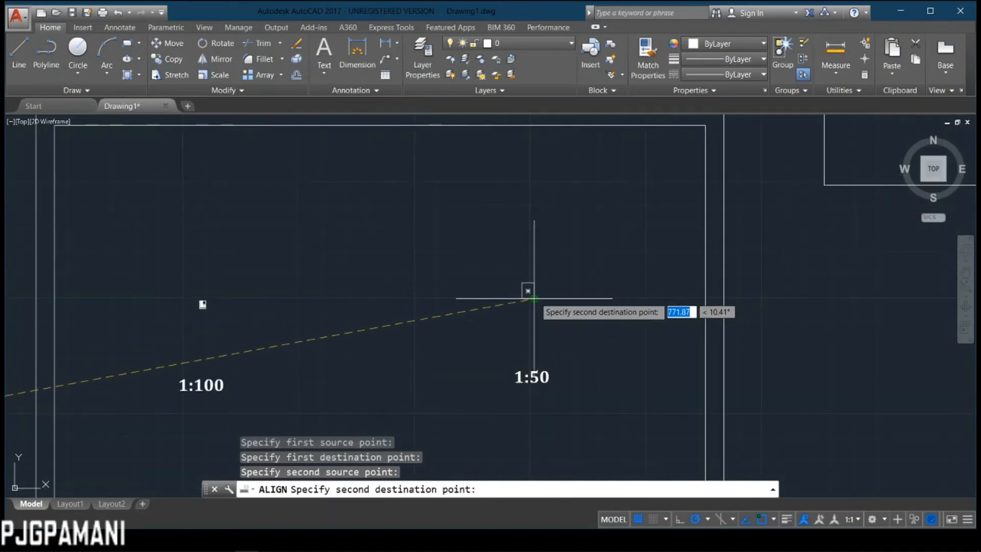
left_click(534, 299)
key("Return")
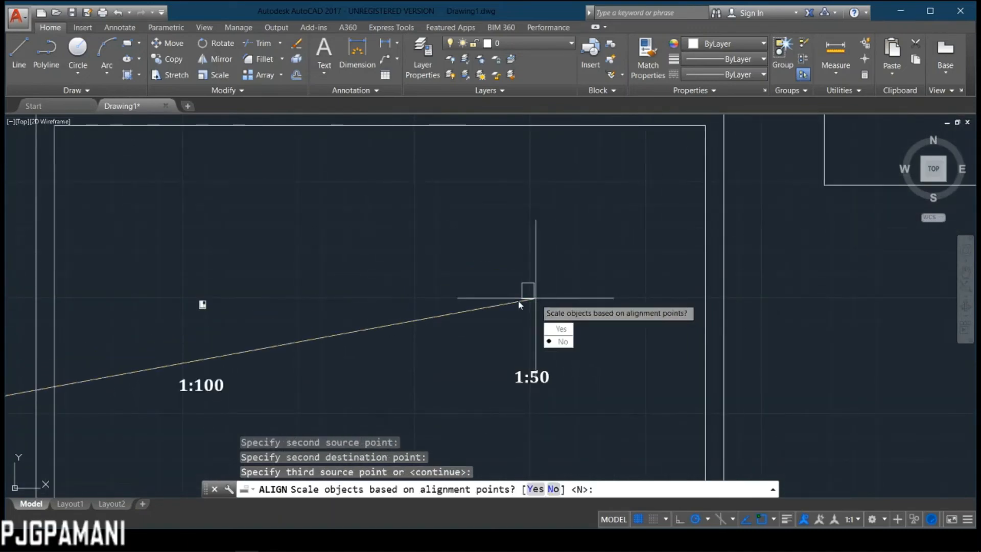
left_click(560, 331)
Examine the scaled plans above the 1:100 and 1:50 labels and the large frames beside the sheet.
scroll(526, 267, "up", 3)
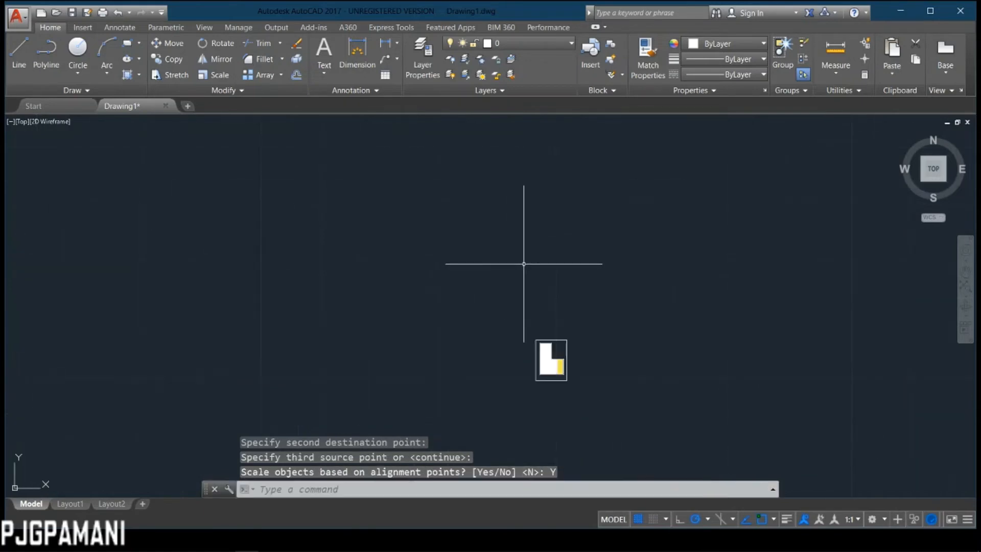
scroll(537, 322, "down", 3)
middle_click_drag(526, 318, 536, 297)
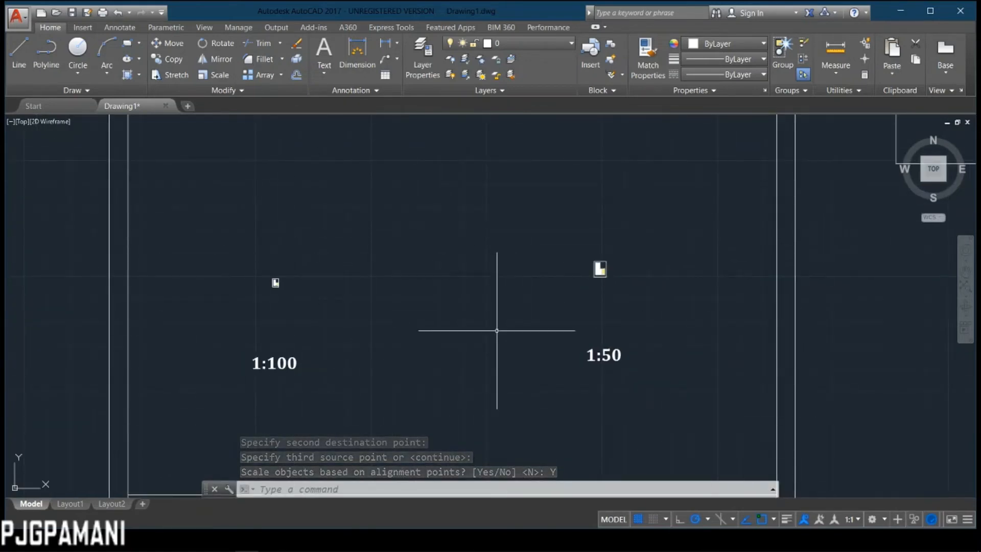
scroll(608, 363, "down", 4)
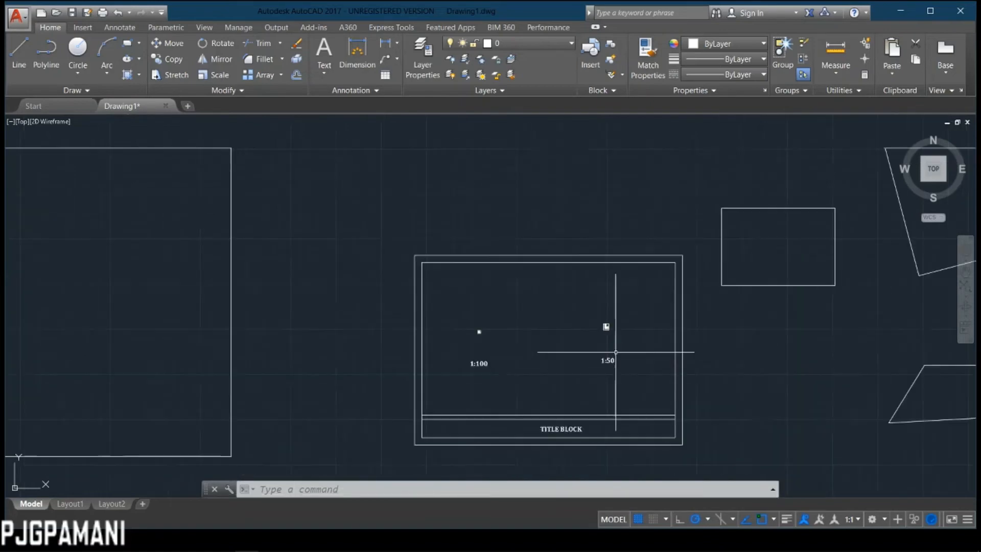
scroll(639, 306, "down", 2)
scroll(504, 313, "down", 2)
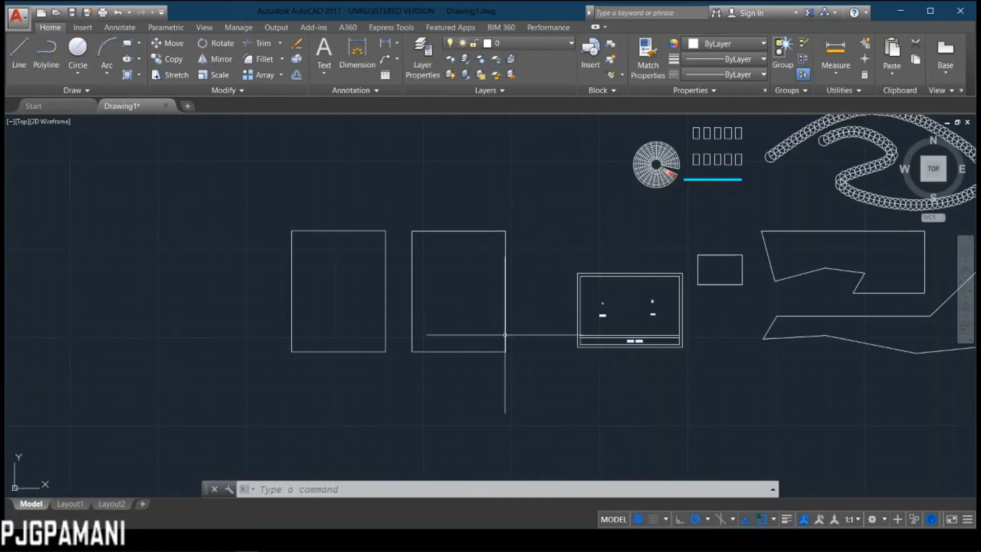
middle_click_drag(463, 306, 535, 298)
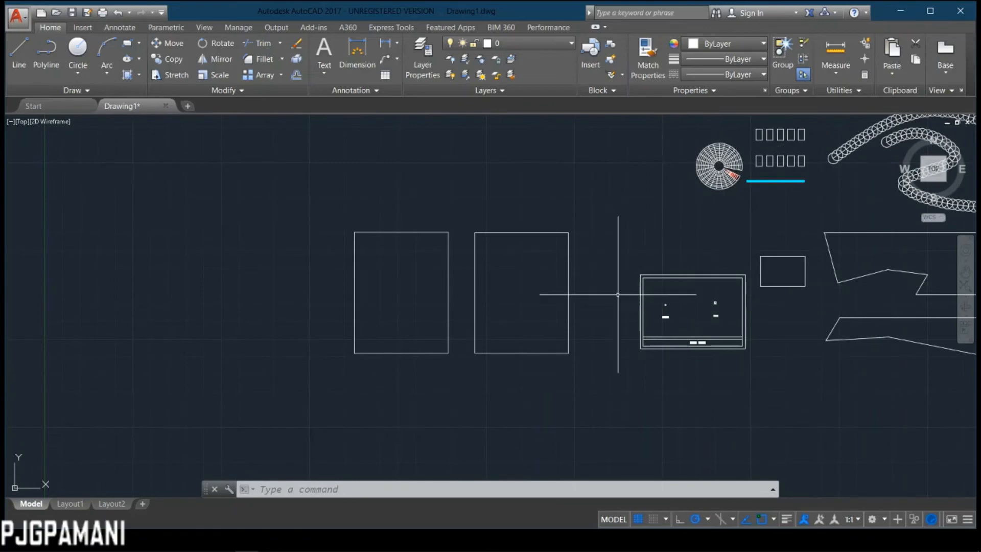
scroll(181, 322, "down", 2)
scroll(265, 311, "down", 2)
mouse_move(265, 312)
middle_mouse_down()
mouse_move(483, 337)
mouse_move(578, 329)
mouse_move(408, 300)
middle_mouse_up()
scroll(633, 281, "up", 2)
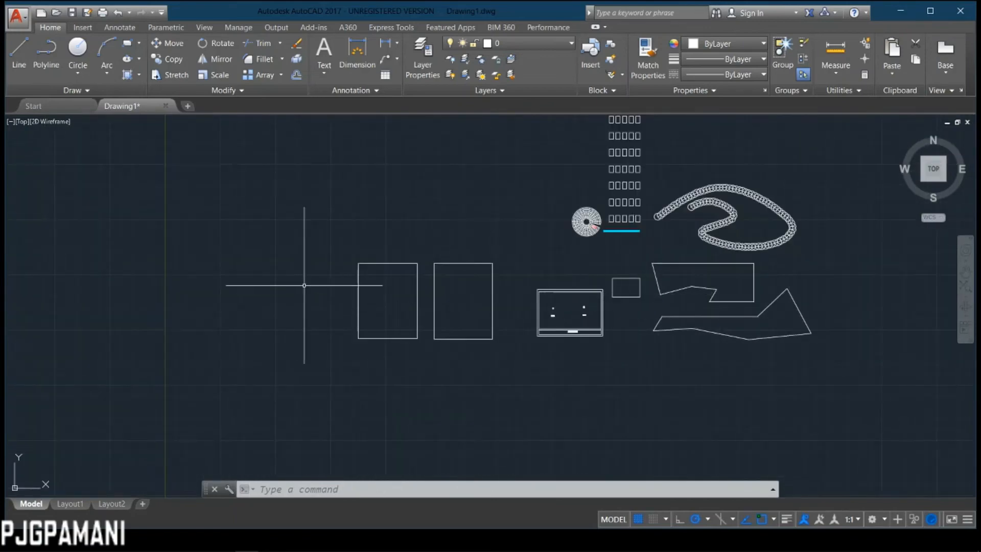
Draw a 6000 by 7000 rectangle in the empty area beside the large frames, with its other corner at @-6000,7000.
middle_click_drag(302, 285, 486, 318)
type("rec")
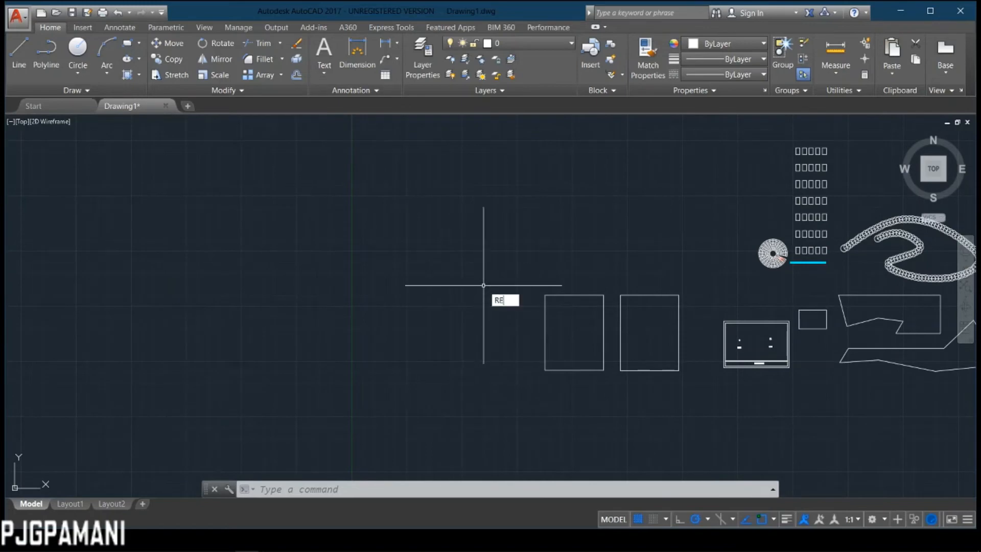
key("Return")
left_click(232, 137)
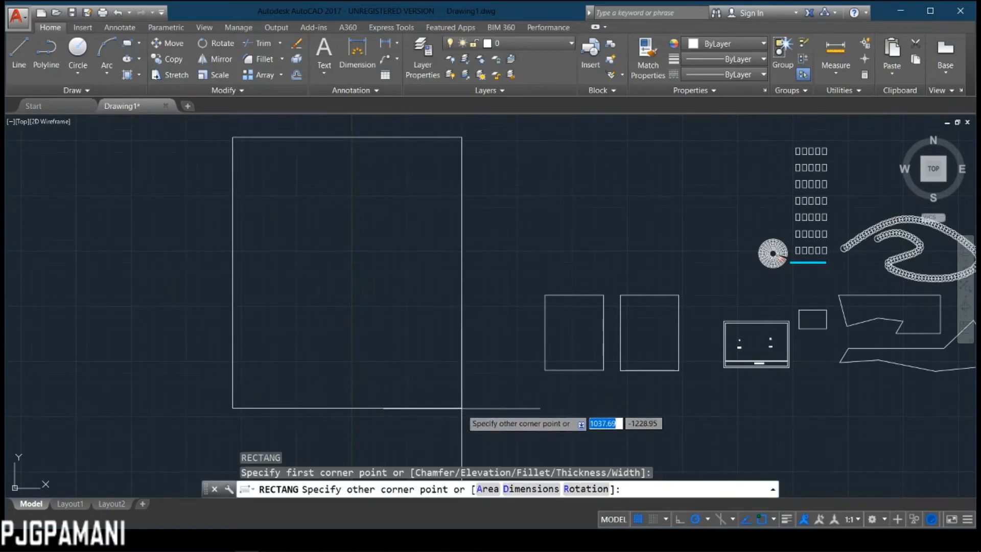
scroll(484, 445, "down", 2)
middle_click_drag(485, 440, 505, 357)
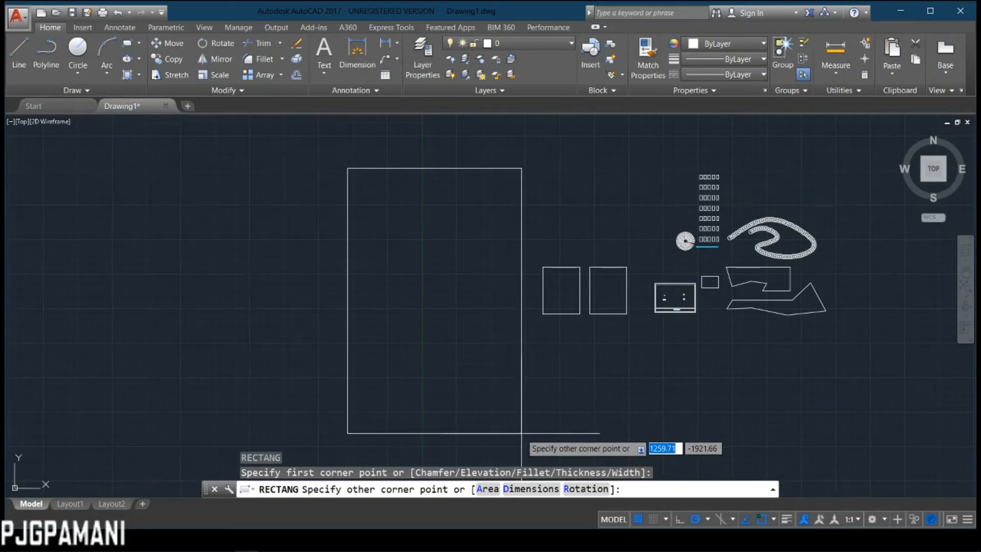
middle_click_drag(158, 390, 366, 227)
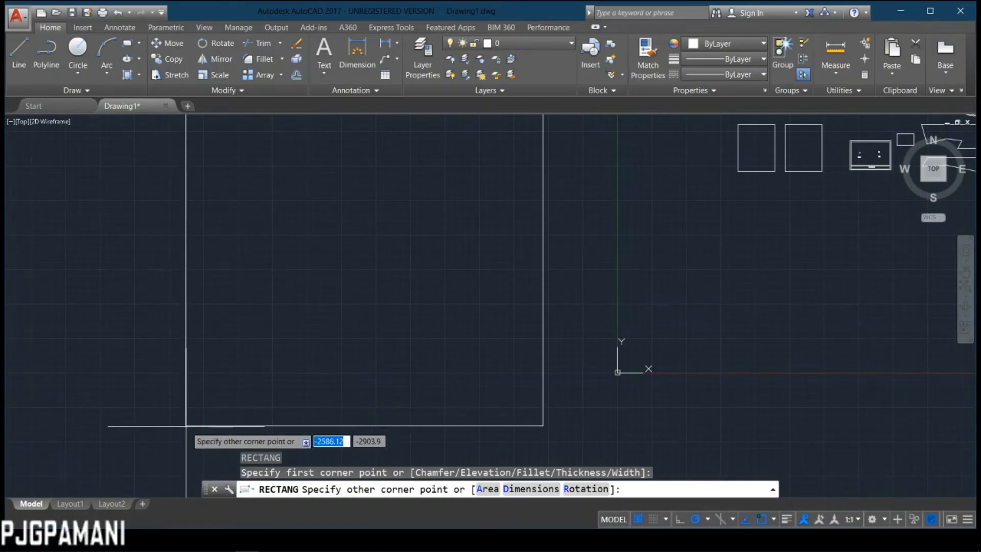
scroll(187, 424, "down", 2)
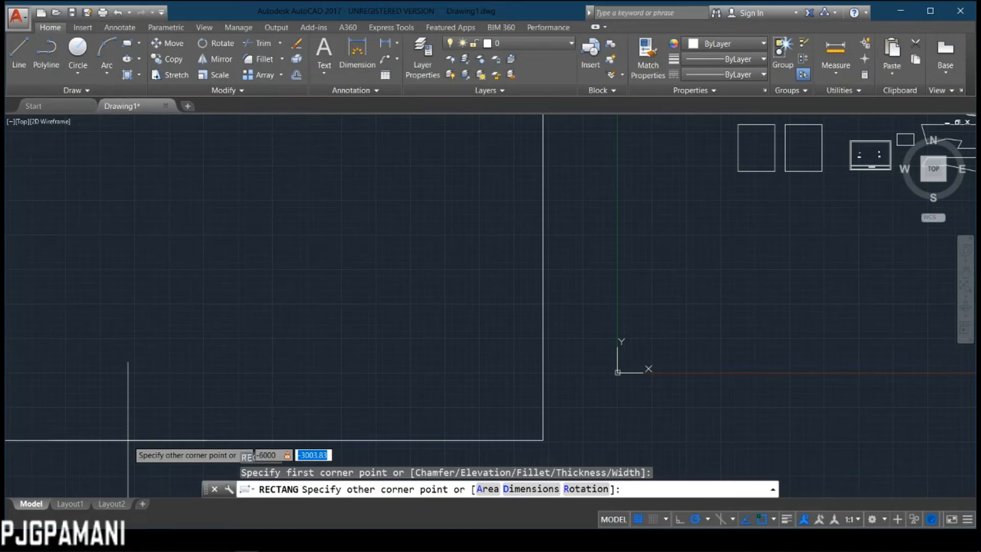
key("Return")
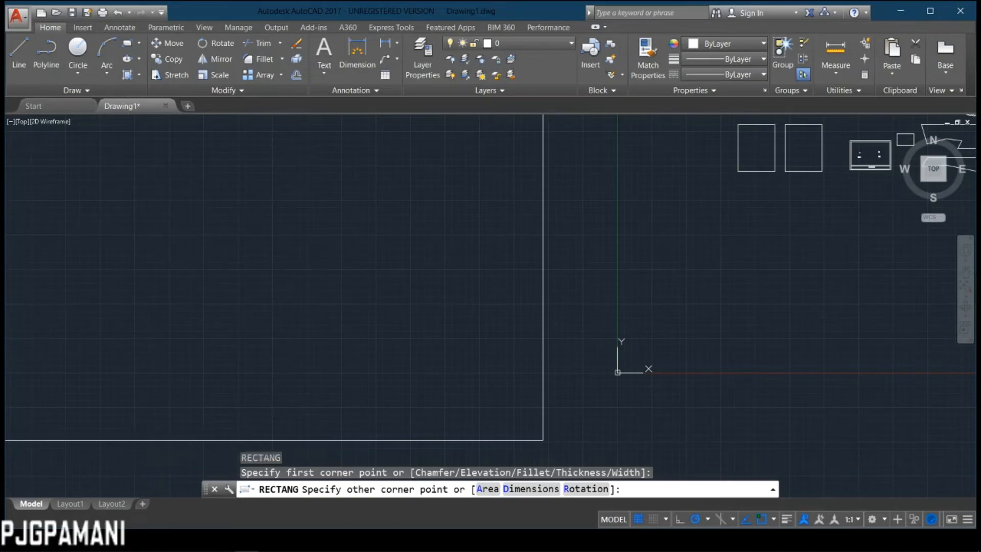
scroll(266, 374, "down", 6)
scroll(256, 354, "up", 3)
middle_click_drag(317, 381, 360, 315)
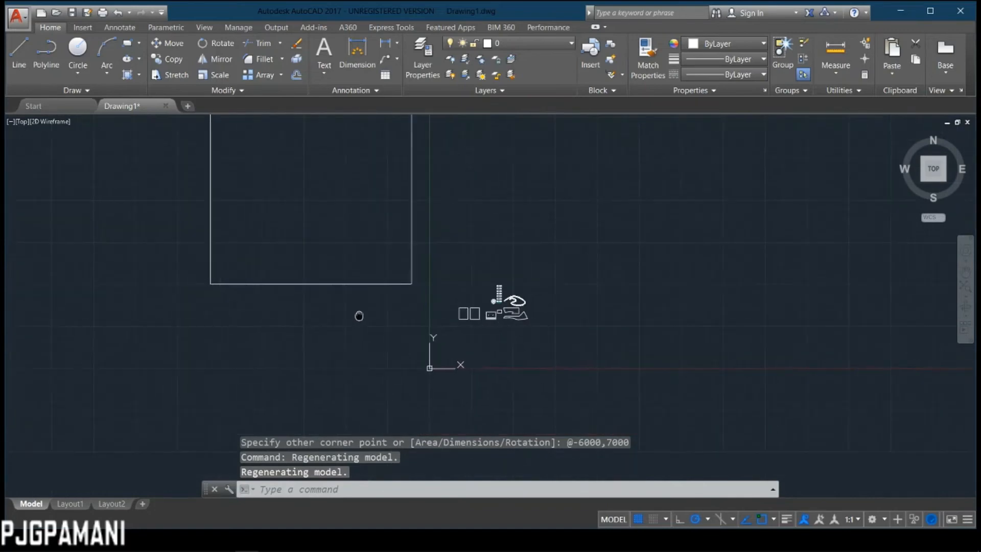
scroll(451, 287, "up", 1)
scroll(427, 276, "down", 1)
middle_click_drag(321, 228, 429, 356)
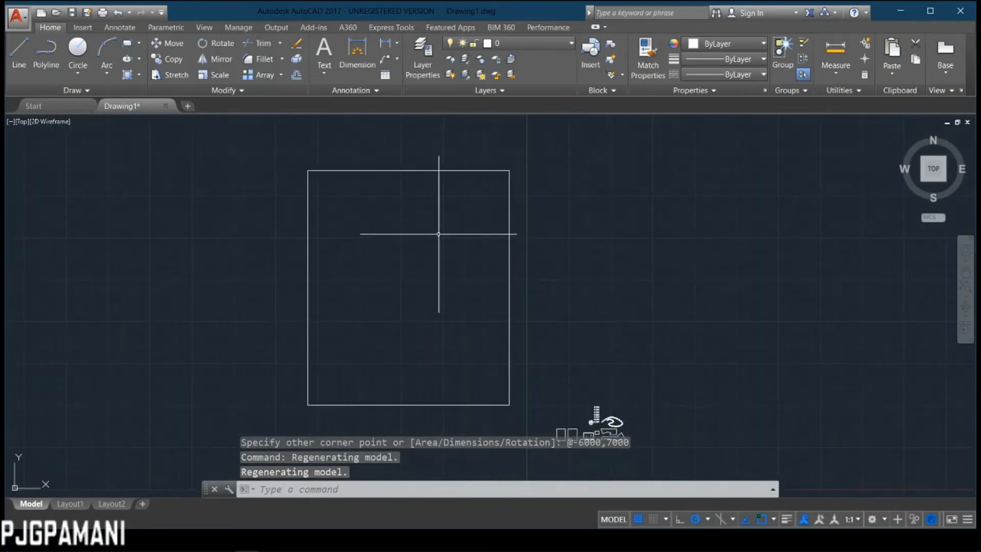
Draw a smaller rectangle inside the 6000 by 7000 frame, leaving a margin on all sides.
scroll(412, 248, "up", 2)
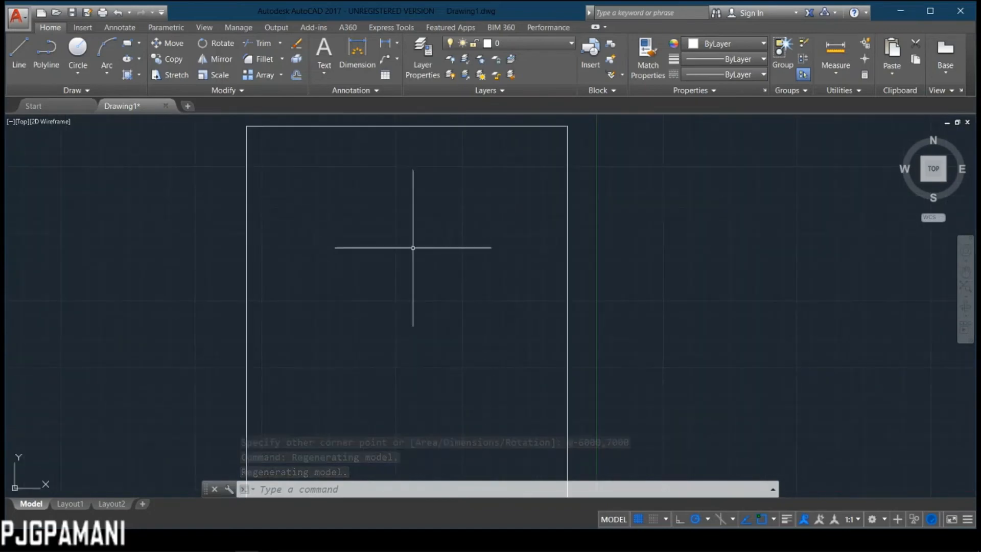
type("rec")
key("Return")
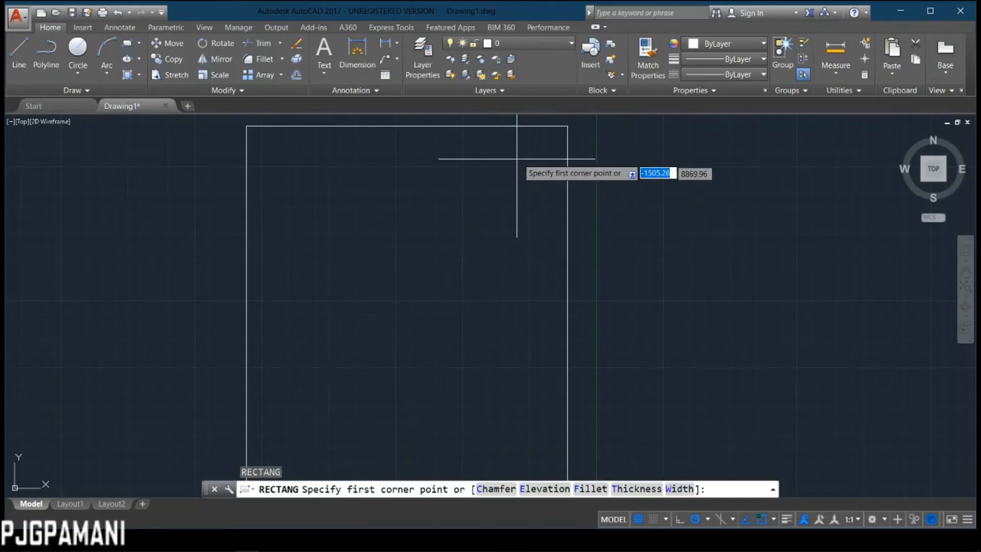
left_click(533, 152)
middle_click_drag(286, 452, 294, 339)
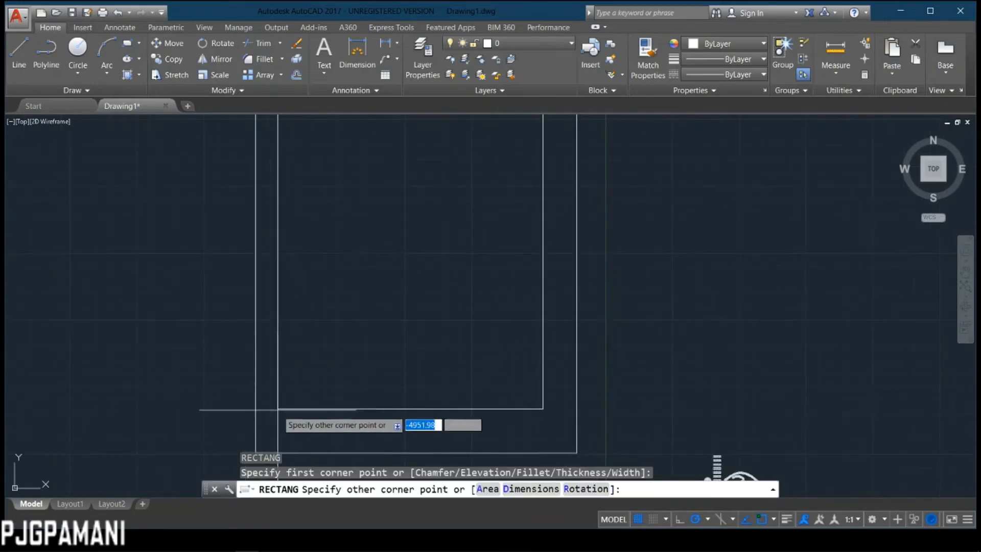
left_click(286, 420)
scroll(286, 415, "down", 4)
scroll(373, 304, "up", 2)
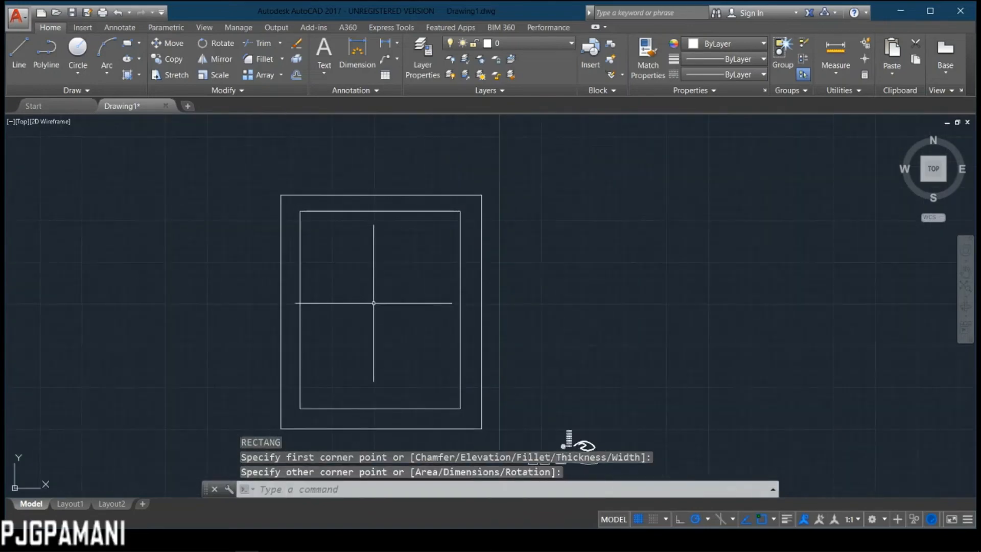
Offset the inner rectangle inward by 150 to form the outer walls.
key("Return")
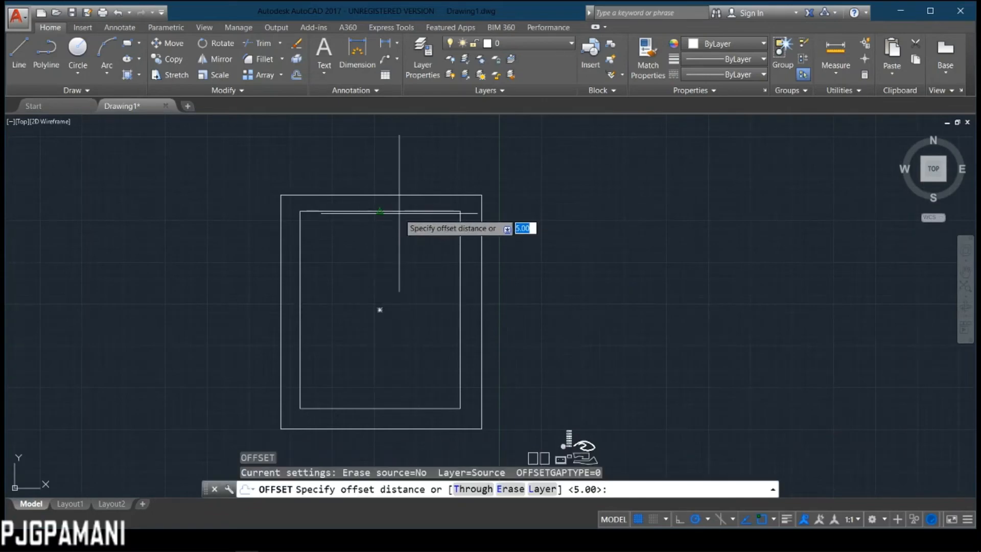
type("150")
key("Return")
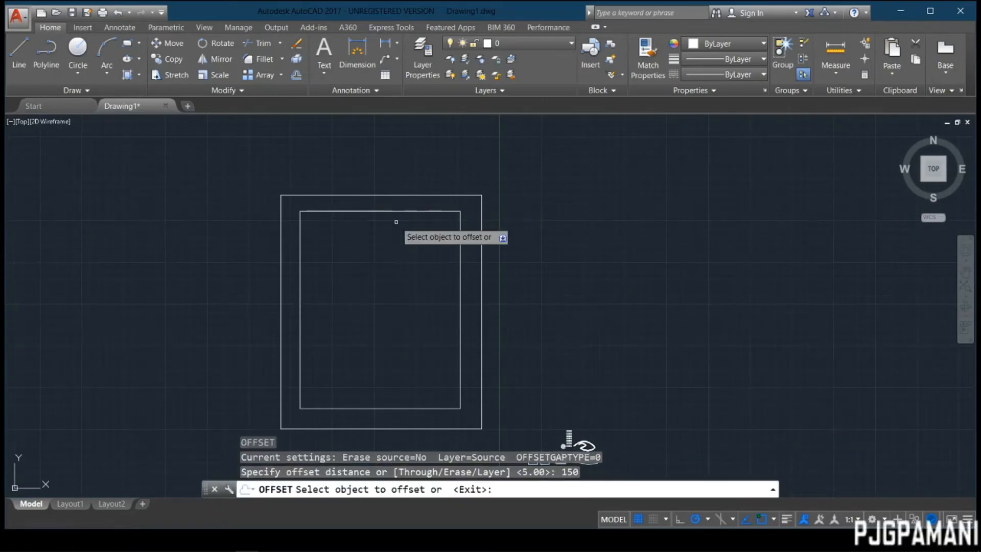
left_click(398, 212)
left_click(393, 246)
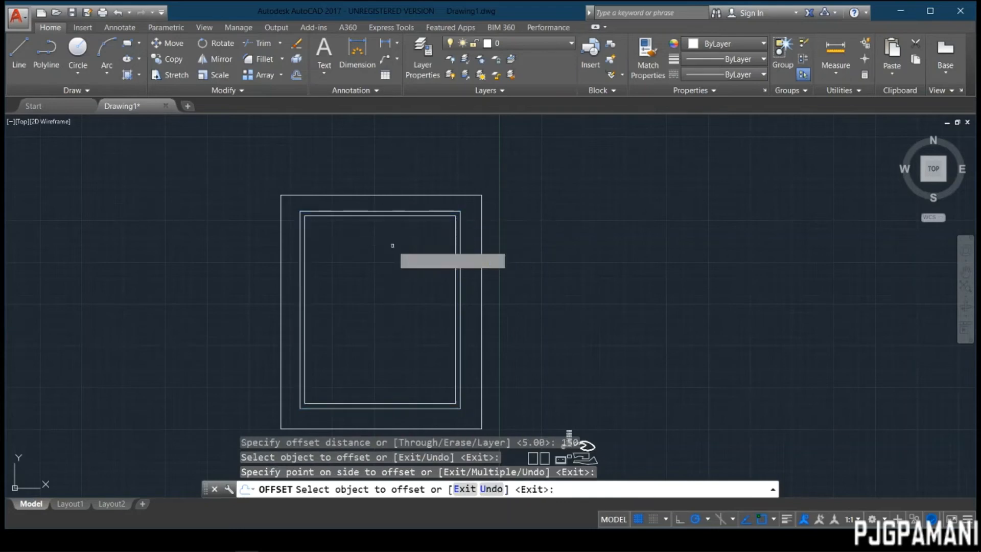
key("Escape")
Draw a partition line from the upper inner wall's midpoint down to the plan's centre and across to the right inner wall.
scroll(392, 246, "up", 4)
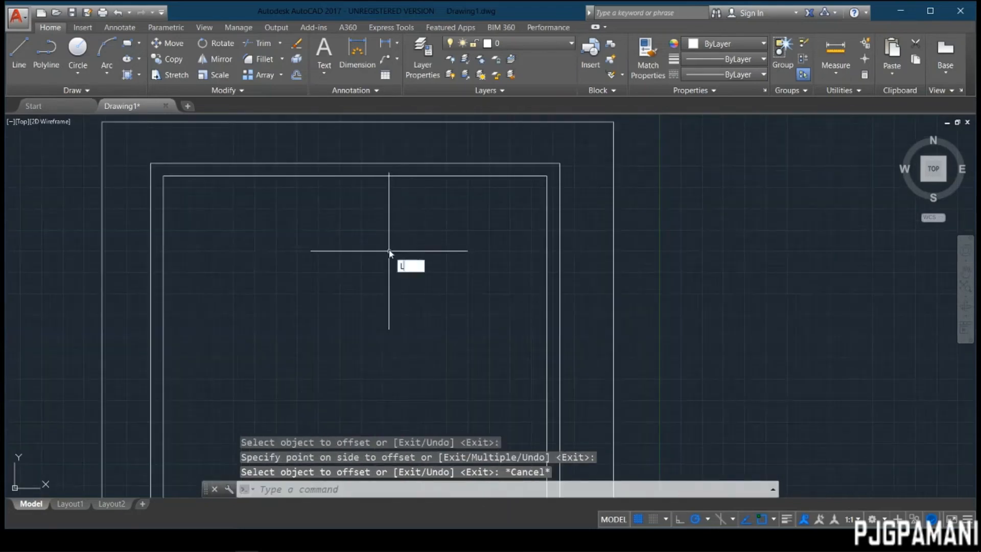
key("Return")
left_click(355, 177)
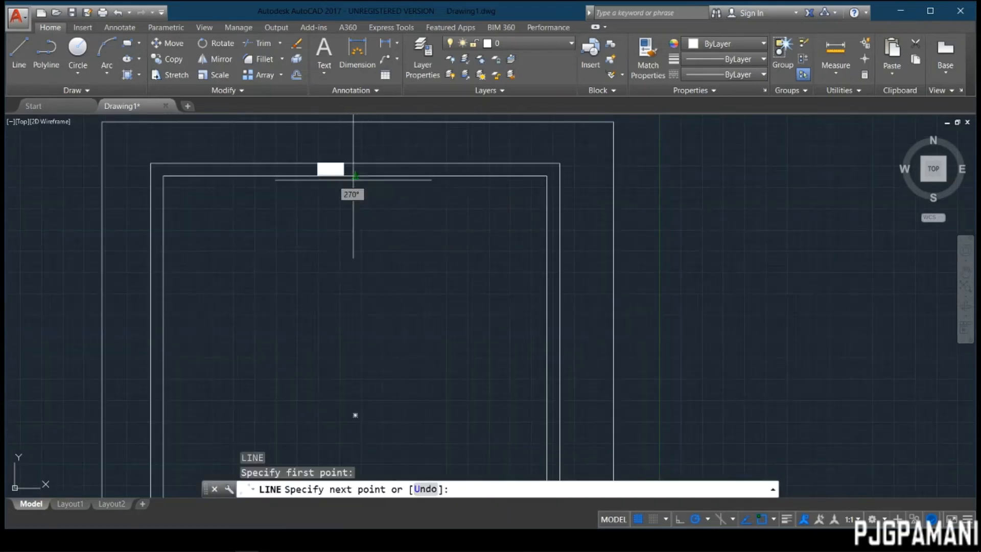
left_click(355, 414)
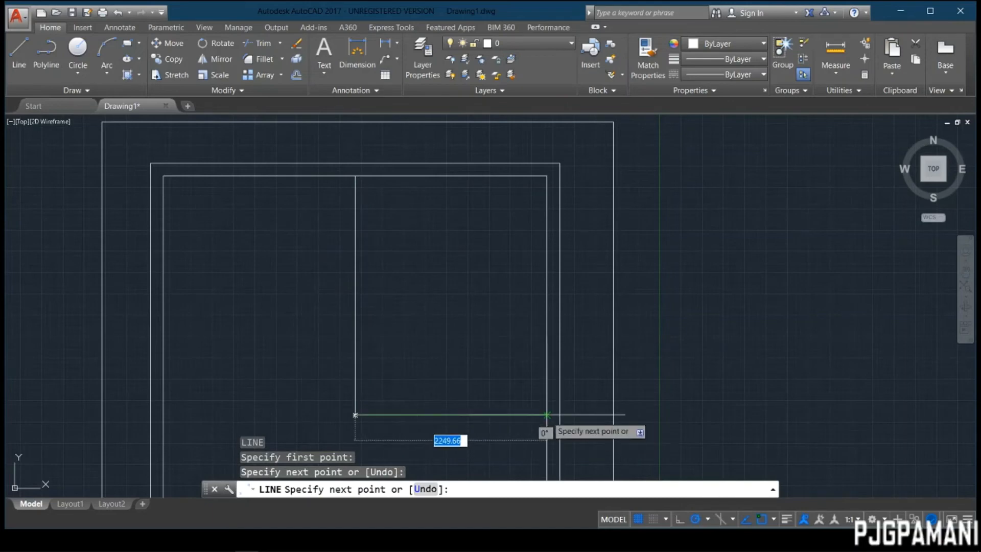
left_click(547, 414)
key("Return")
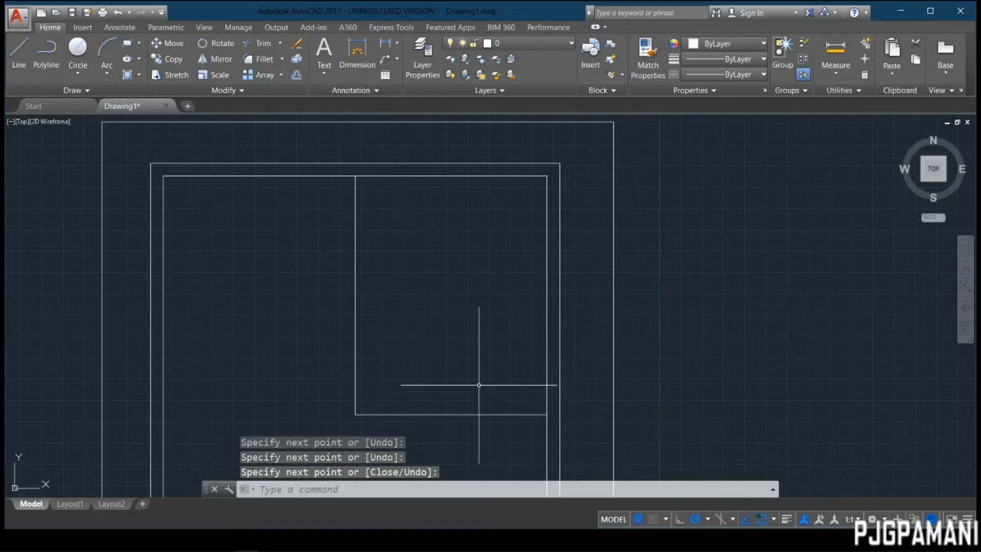
Offset both partition lines by 150 toward the inside of the upper-right room.
type("o")
key("Return")
type("150")
key("Return")
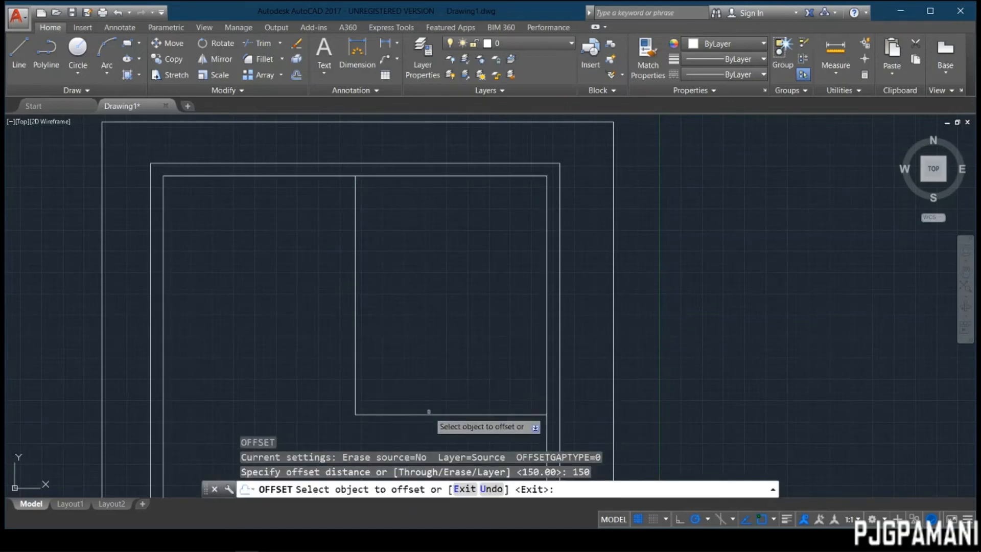
left_click(429, 413)
left_click(367, 374)
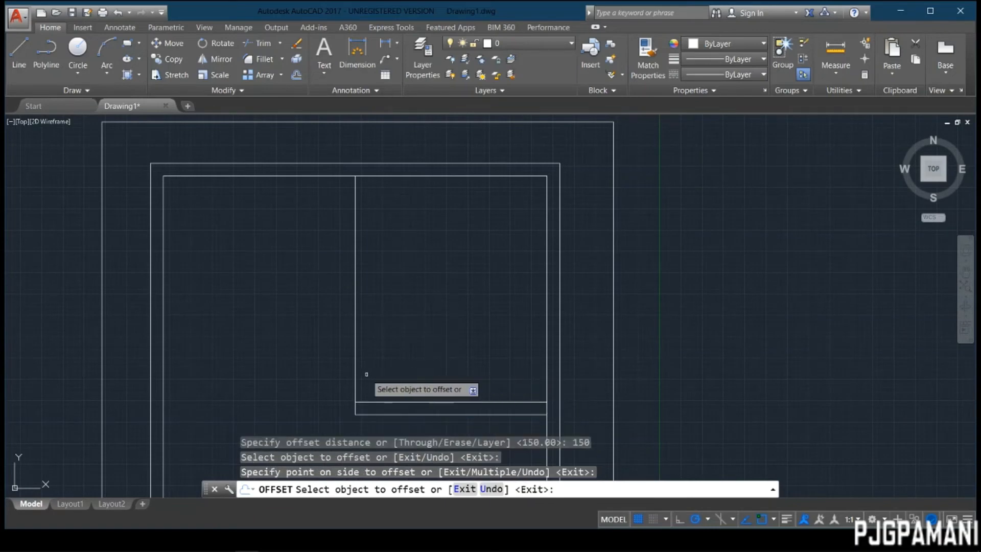
left_click(354, 370)
left_click(362, 368)
key("Escape")
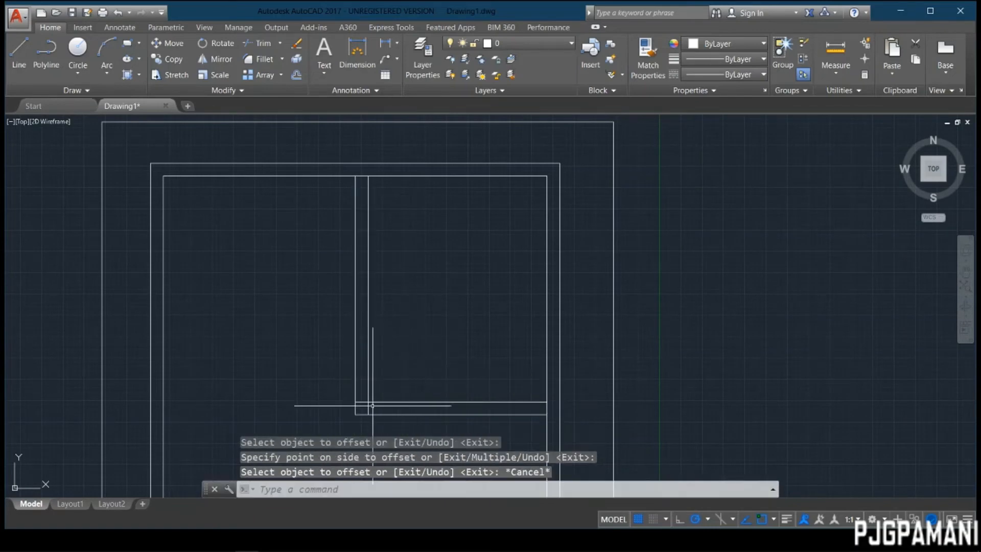
Trim the overlapping line ends at the inside corner of the upper-right room's partition.
key("Return")
key("Return")
left_click(365, 399)
left_click(363, 407)
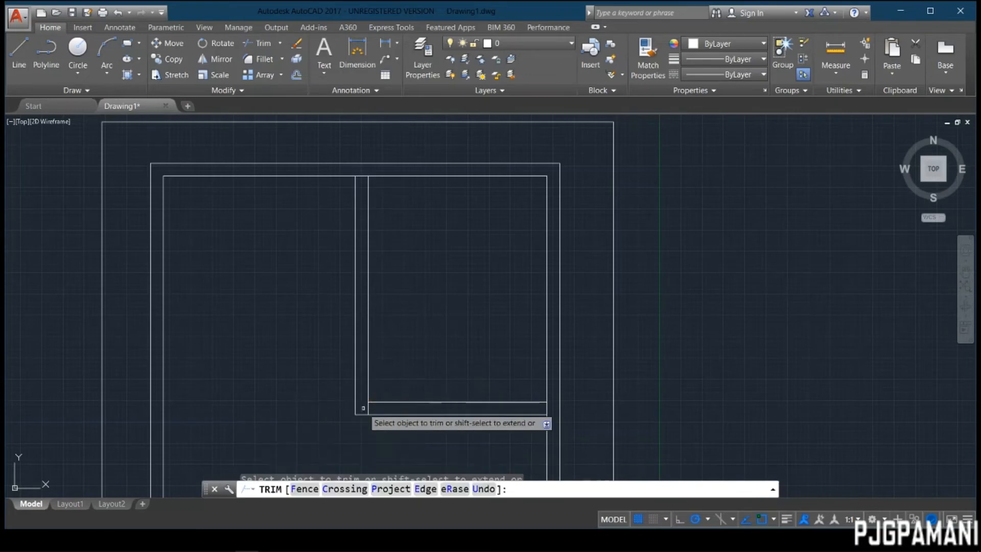
left_click(386, 407)
left_click(391, 401)
key("Escape")
Trim the inner wall lines between the partition's two faces where it meets the upper and right outer walls.
scroll(399, 311, "up", 5)
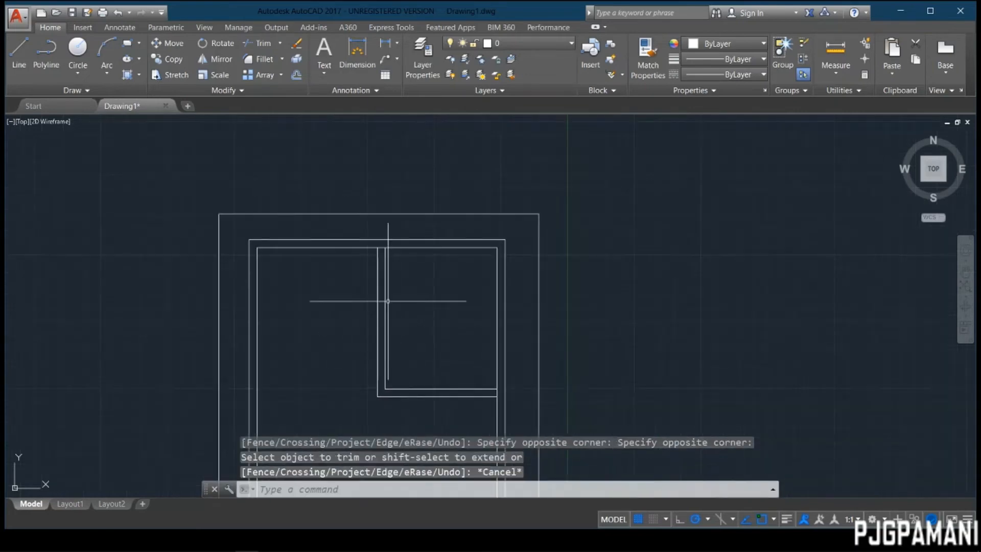
key("Return")
key("Return")
left_click(383, 134)
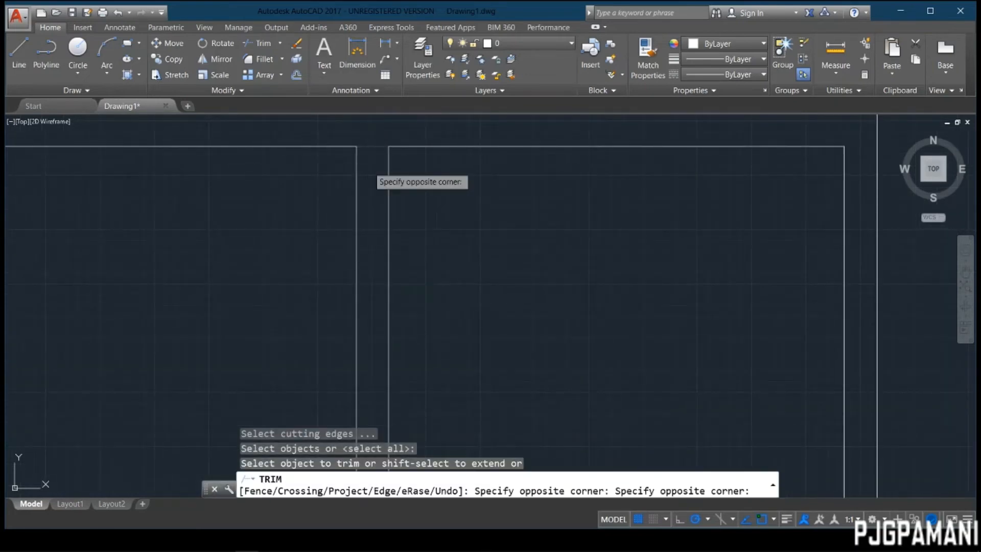
left_click(368, 166)
scroll(438, 236, "down", 5)
middle_click_drag(495, 276, 430, 188)
scroll(501, 323, "up", 2)
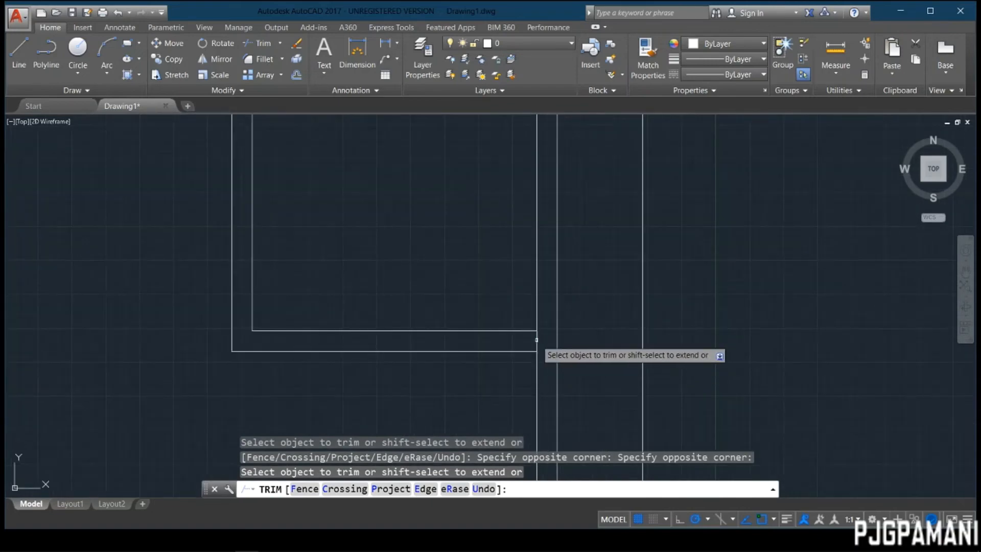
left_click(537, 340)
key("Escape")
scroll(493, 326, "down", 4)
middle_click_drag(371, 305, 496, 305)
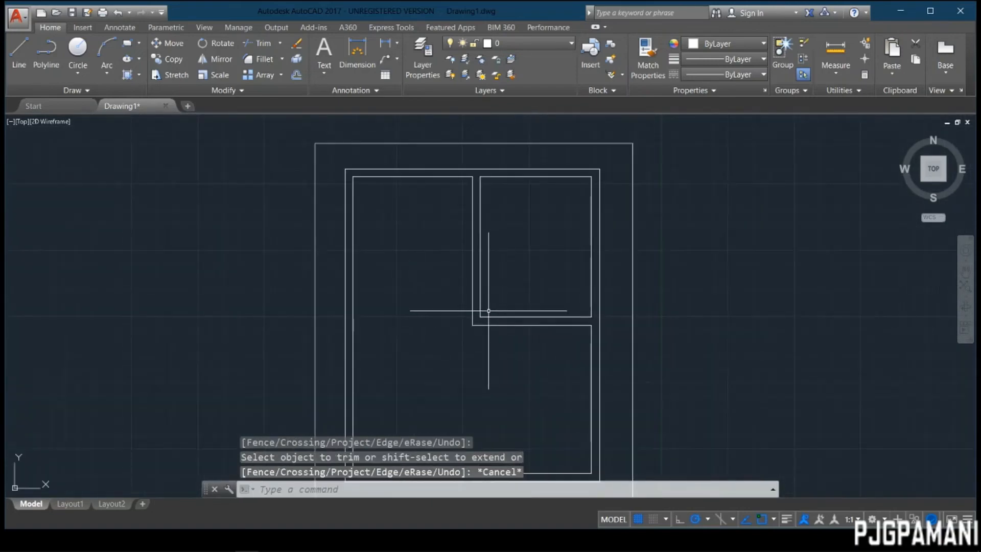
Draw a lower-right room outline from the right inner wall's midpoint left to below the partition corner, then down to the lower inner wall.
middle_click_drag(427, 331, 420, 251)
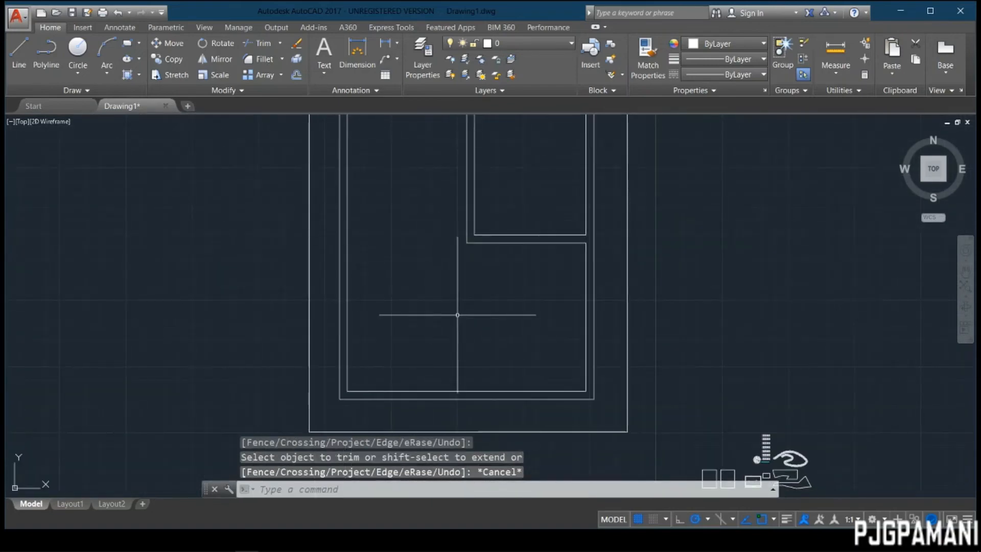
type("l")
key("Return")
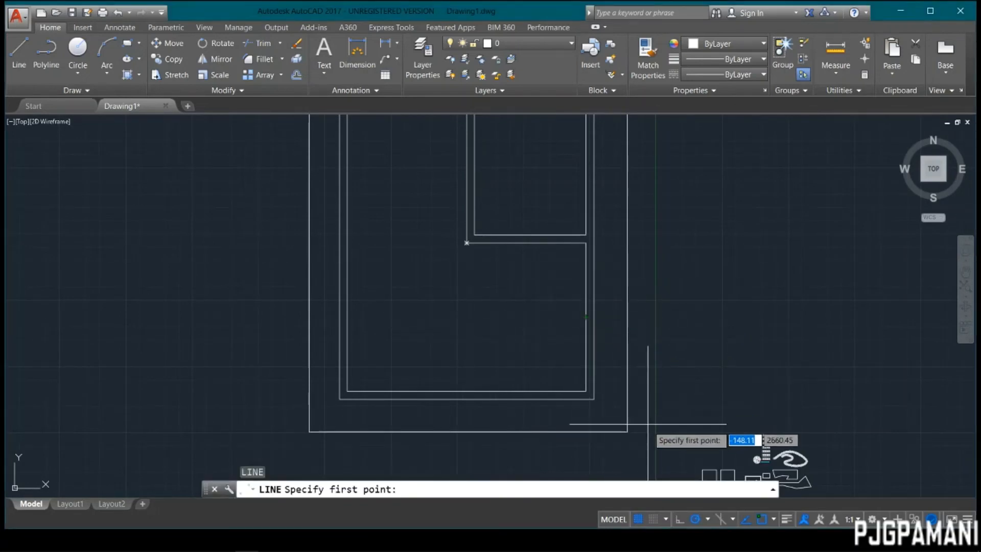
left_click(586, 312)
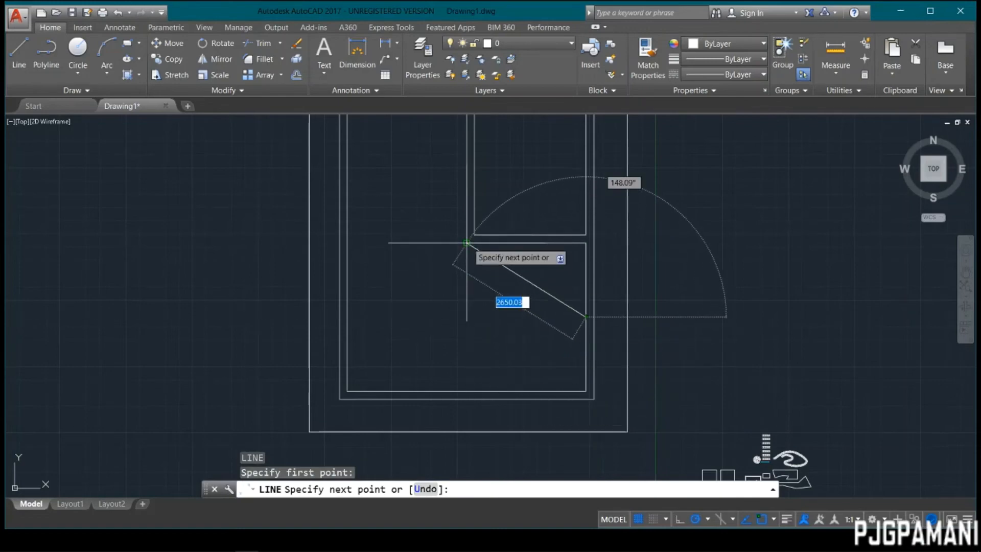
left_click(464, 317)
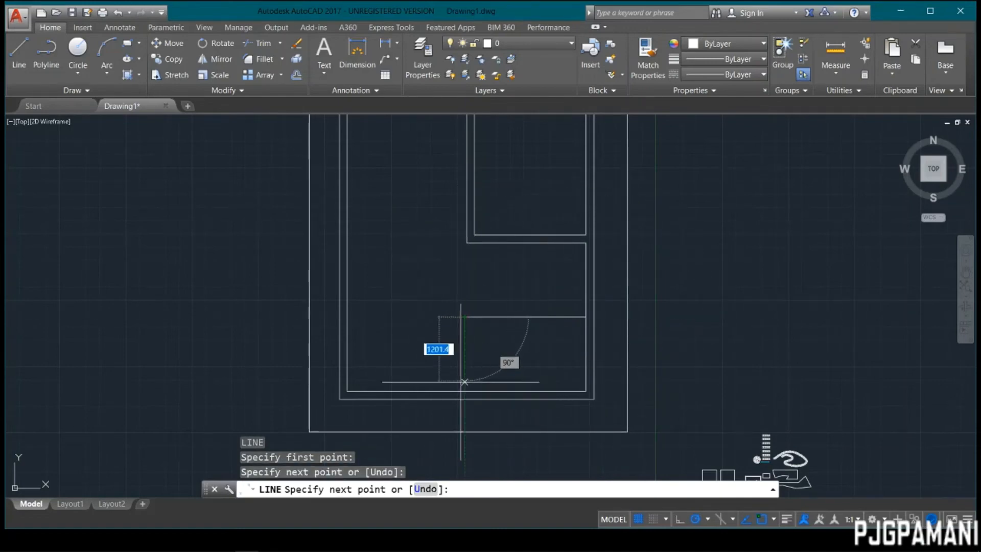
left_click(465, 391)
key("Return")
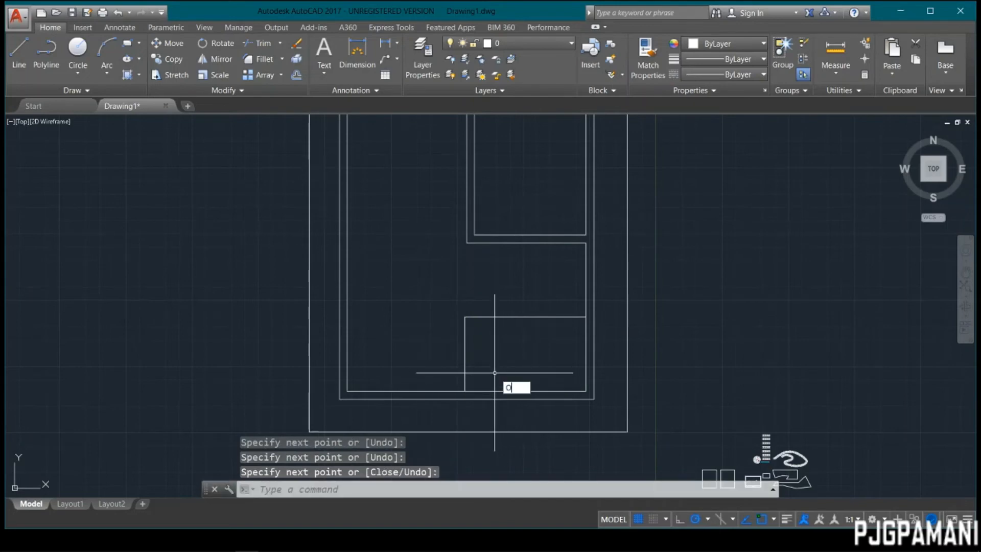
Offset both lines of the lower-right room outline by 150 toward the room's inside.
key("Return")
type("150")
key("Return")
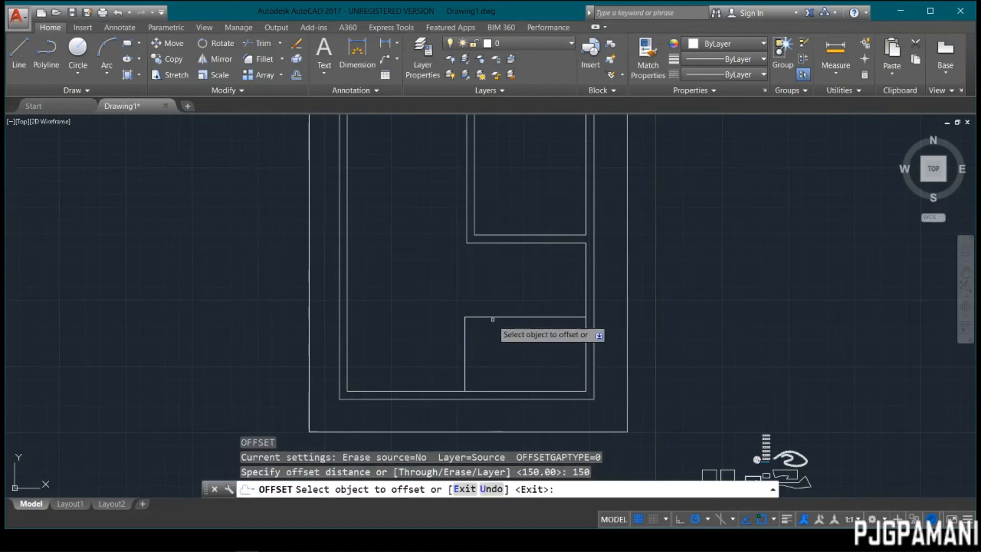
left_click(492, 317)
left_click(474, 340)
left_click(468, 341)
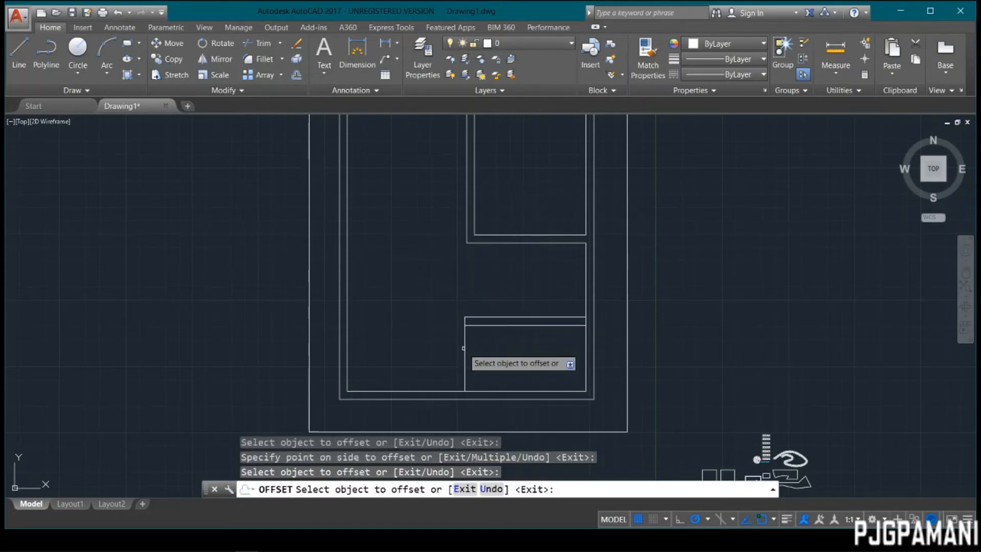
left_click(463, 344)
left_click(495, 346)
key("Escape")
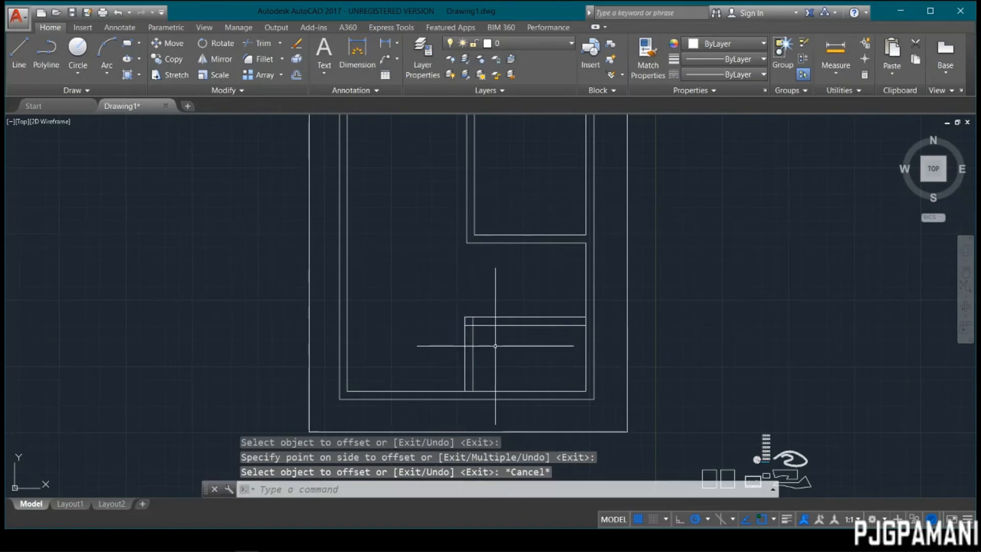
Trim the overlapping line ends at the corner of the lower-right room's partition.
type("tr")
key("Return")
key("Return")
scroll(486, 330, "up", 7)
left_click(452, 293)
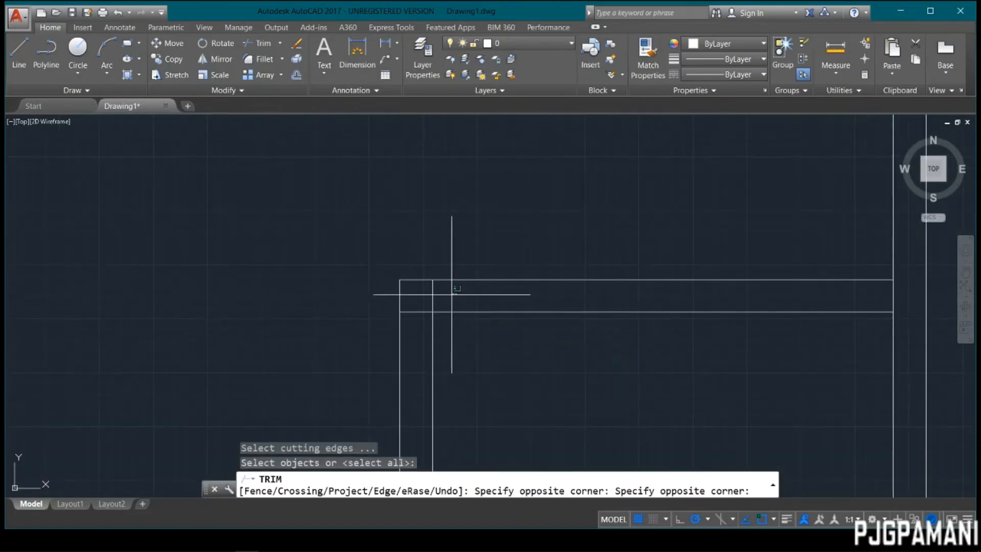
left_click(417, 304)
key("Escape")
Move the outer wall outline to layer L1 and accept colour 10 for that layer.
scroll(453, 335, "down", 6)
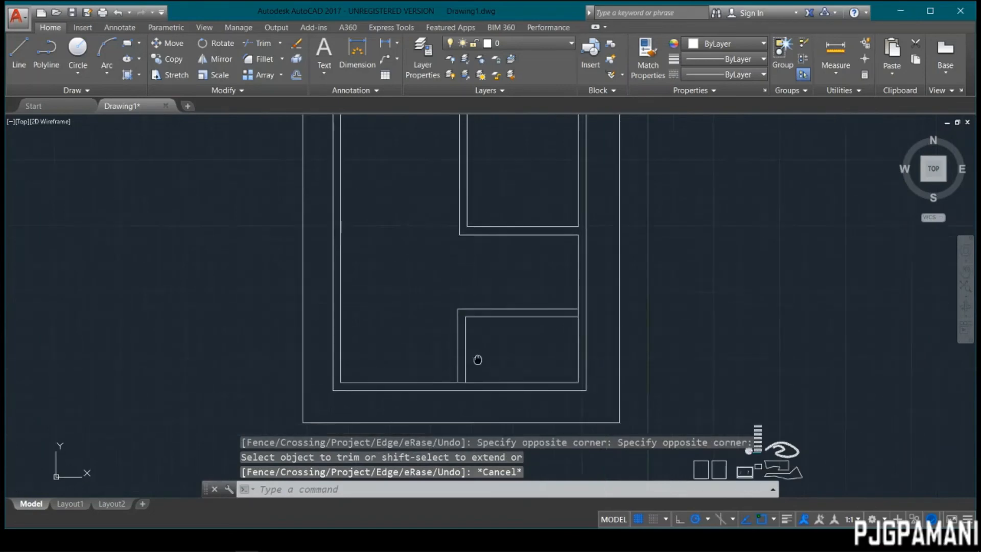
middle_click_drag(453, 335, 471, 340)
scroll(578, 293, "down", 2)
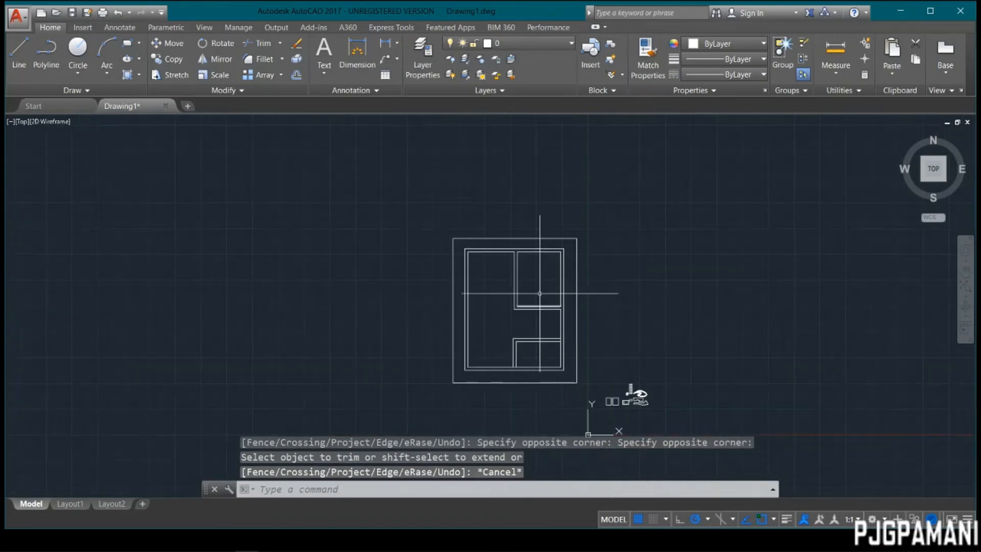
scroll(504, 277, "up", 4)
scroll(581, 285, "up", 3)
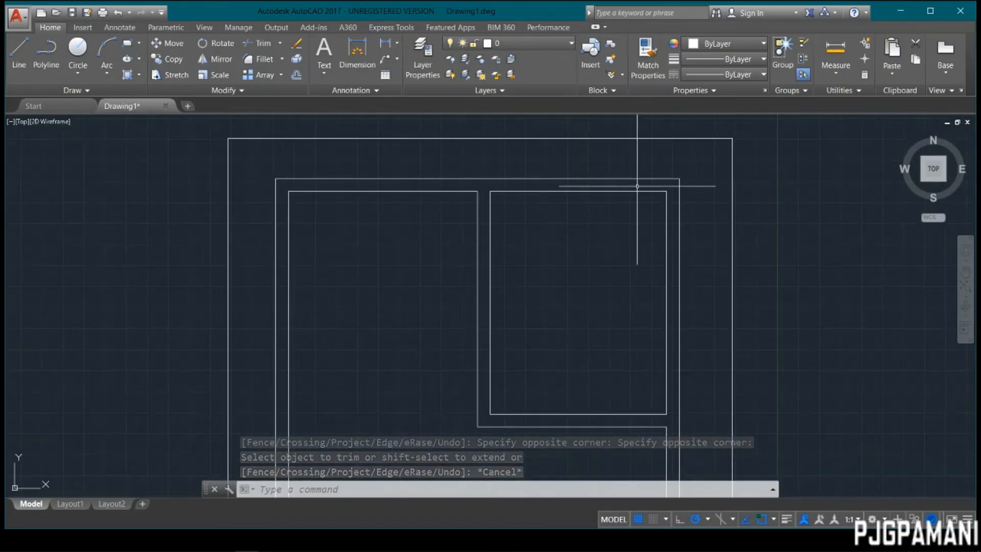
left_click(628, 176)
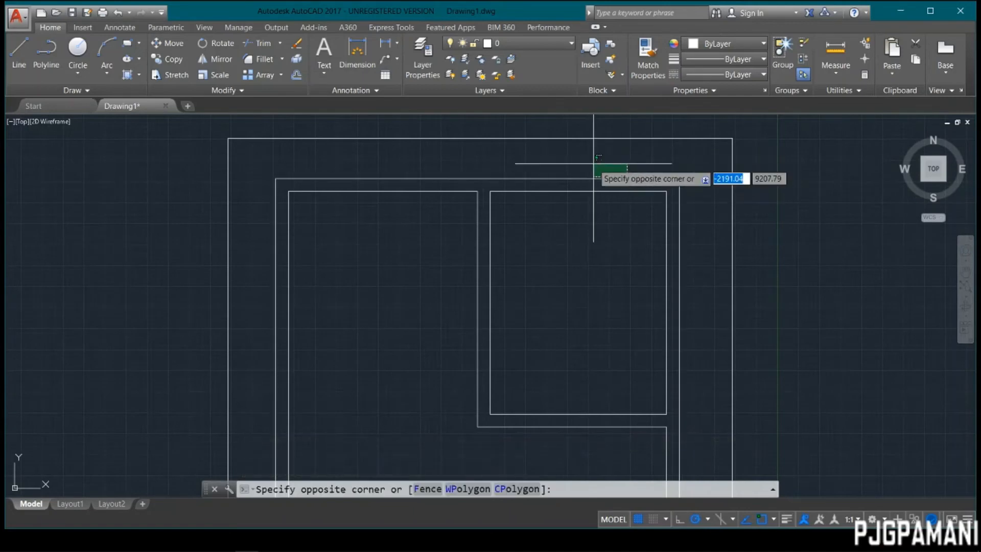
left_click(577, 183)
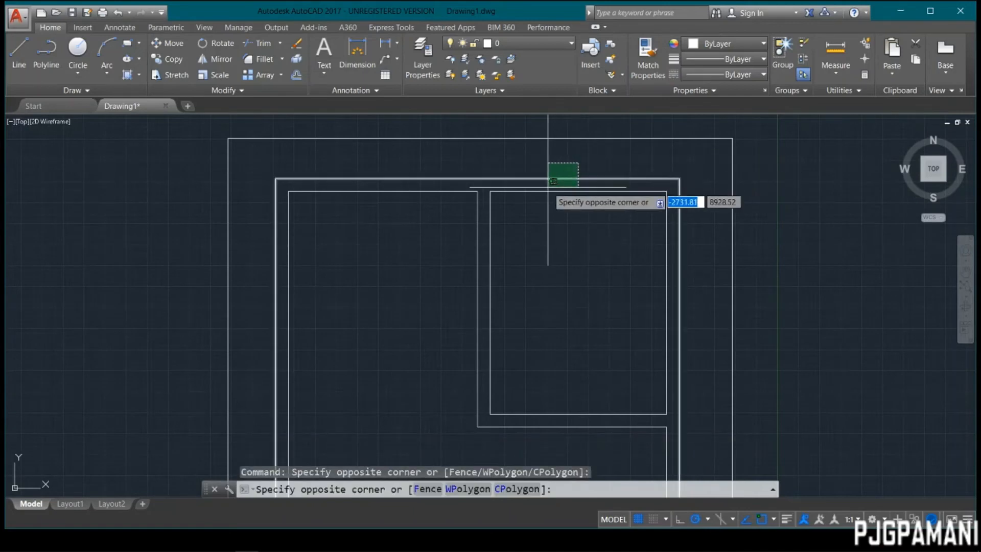
left_click(545, 121)
left_click(543, 41)
left_click(495, 89)
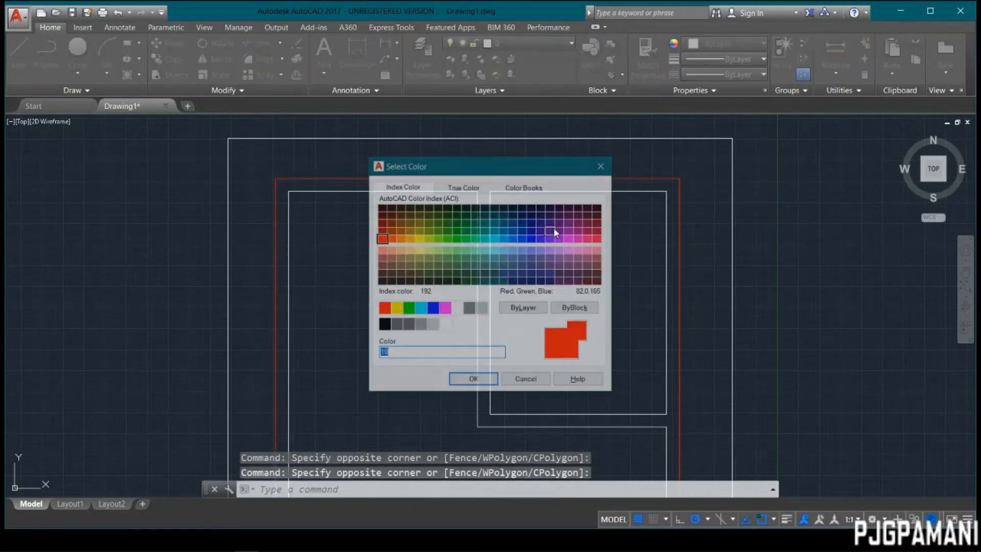
left_click(473, 381)
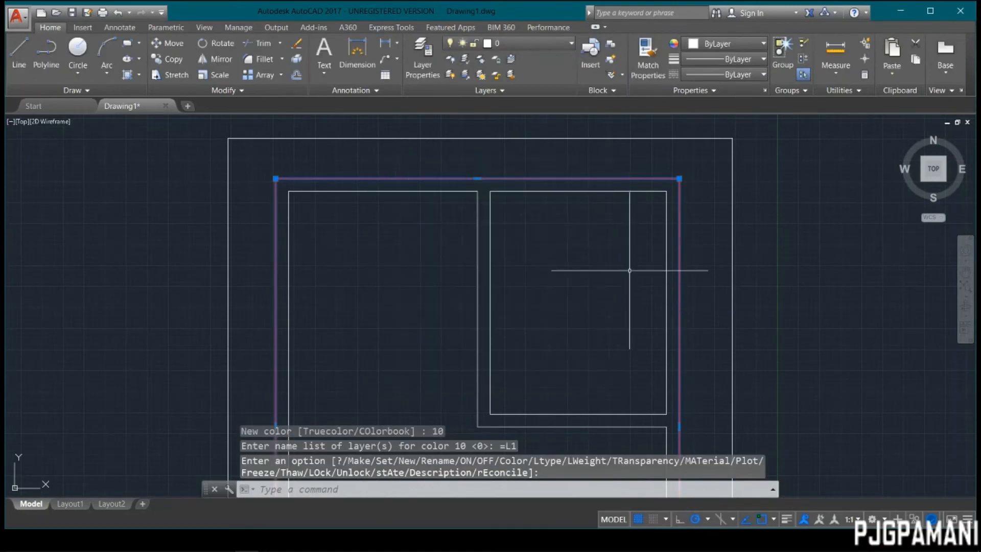
scroll(626, 262, "up", 2)
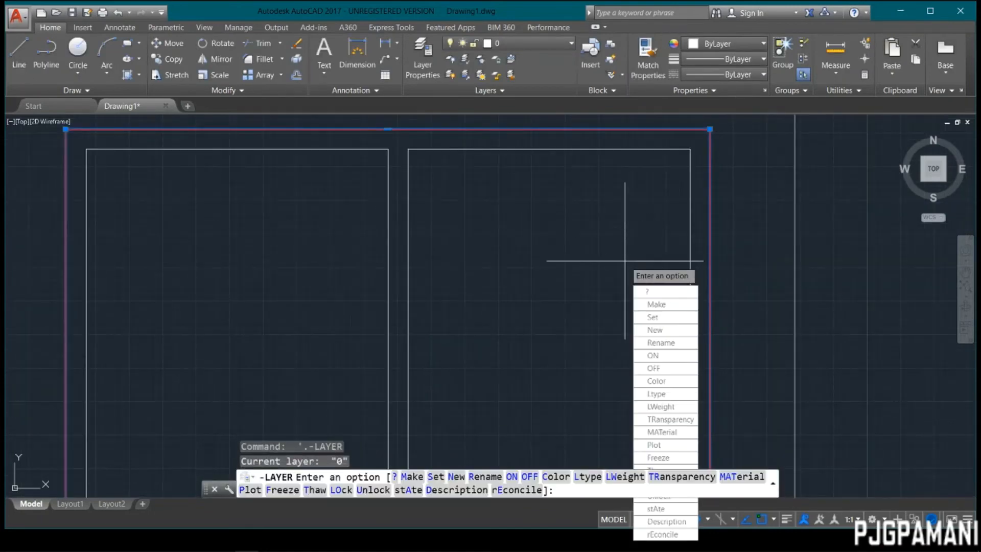
key("Escape")
left_click(593, 241)
left_click(580, 251)
key("Escape")
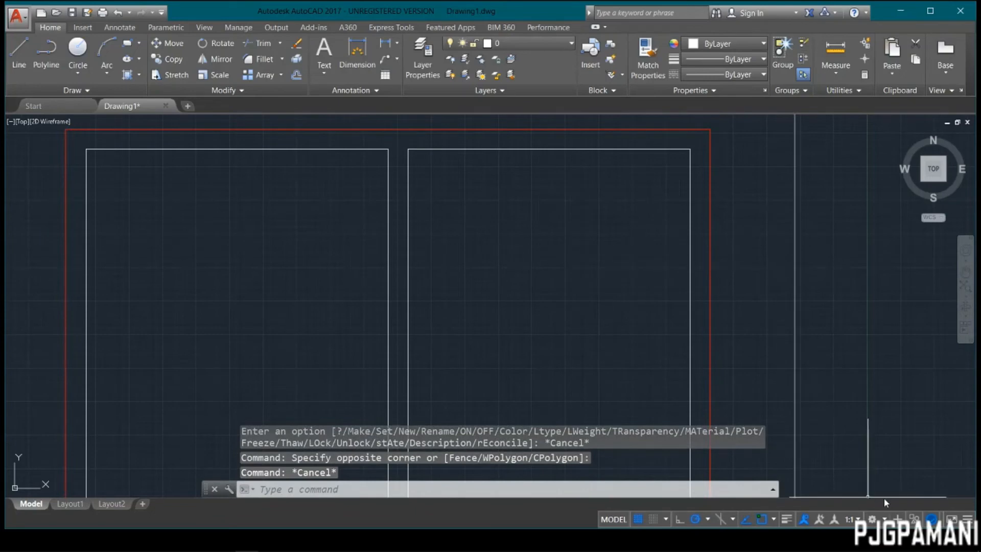
left_click(967, 519)
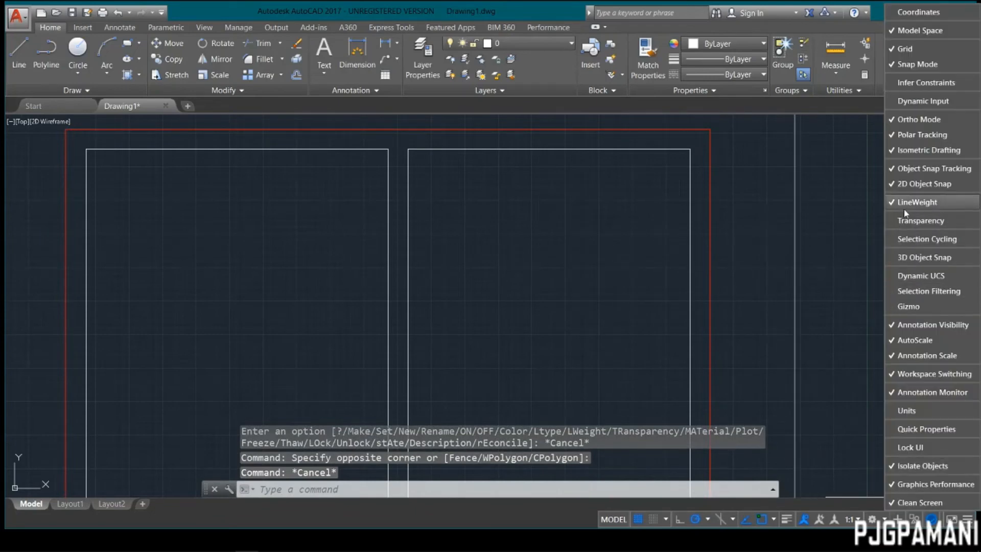
key("Escape")
key("Escape")
Move the inner wall lines of both the upper-right room and the rest of the plan to layer L2.
scroll(263, 212, "down", 2)
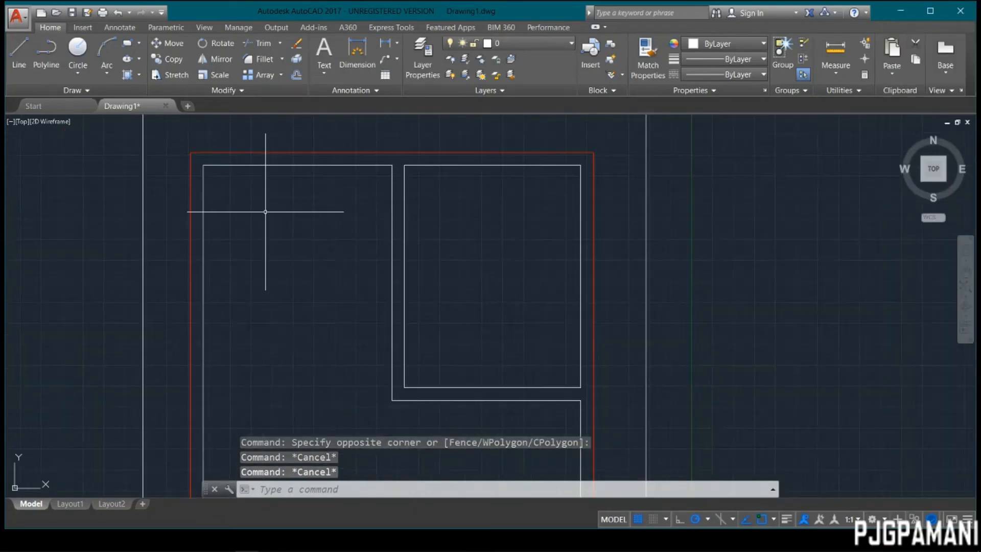
middle_click_drag(262, 213, 467, 382)
scroll(466, 280, "down", 4)
scroll(432, 245, "up", 4)
left_click(630, 236)
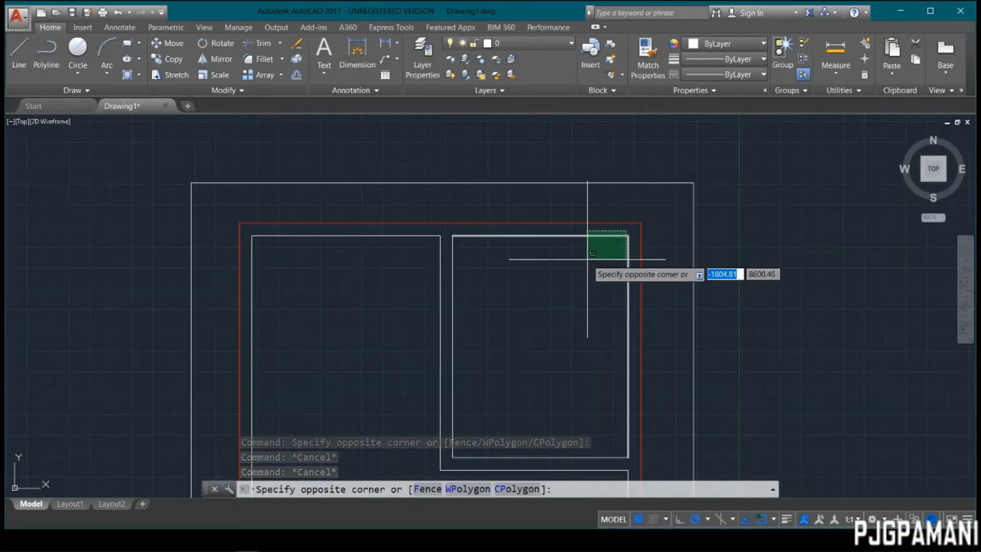
left_click(591, 272)
left_click(392, 232)
left_click(364, 276)
scroll(358, 286, "down", 4)
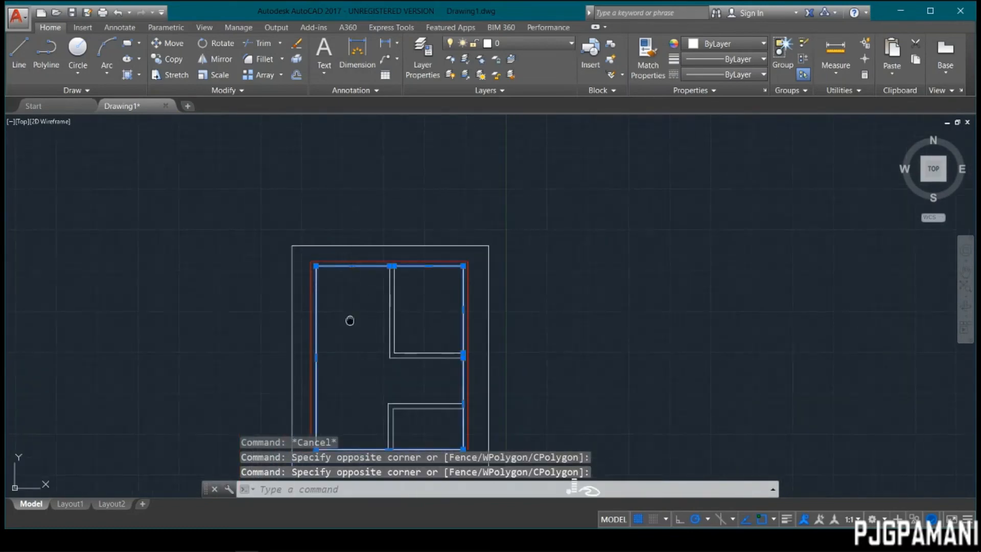
middle_click_drag(348, 322, 338, 121)
scroll(432, 306, "up", 2)
middle_click_drag(461, 287, 515, 403)
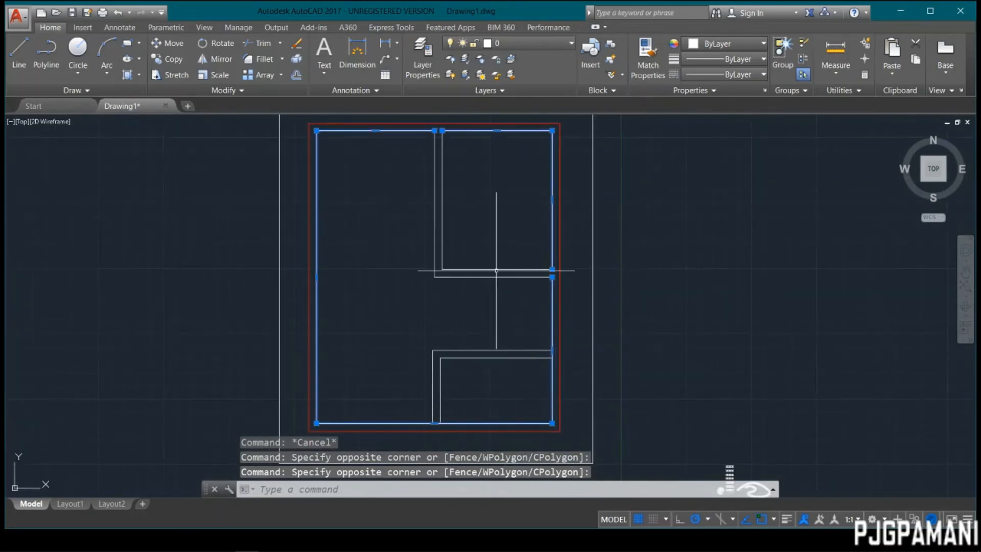
left_click(497, 43)
left_click(504, 82)
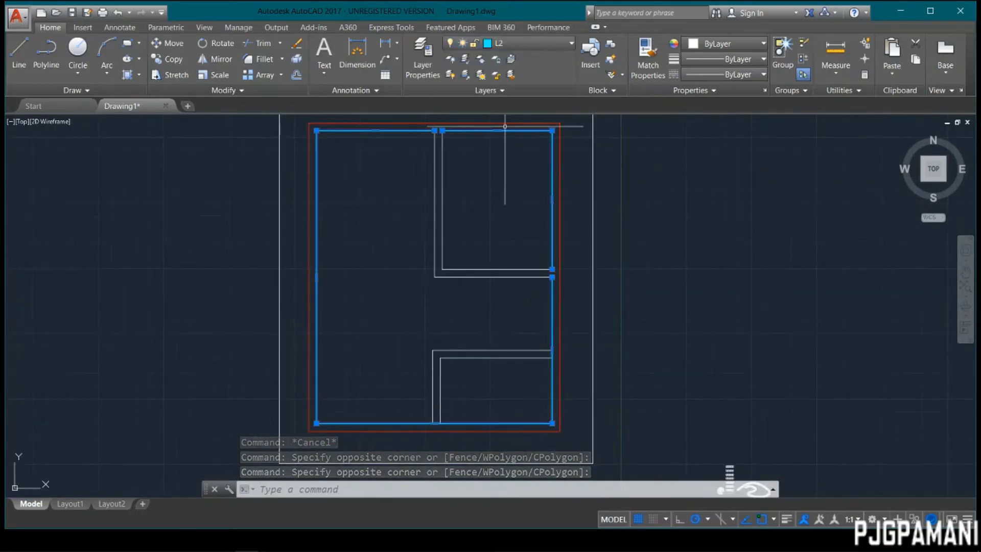
key("Escape")
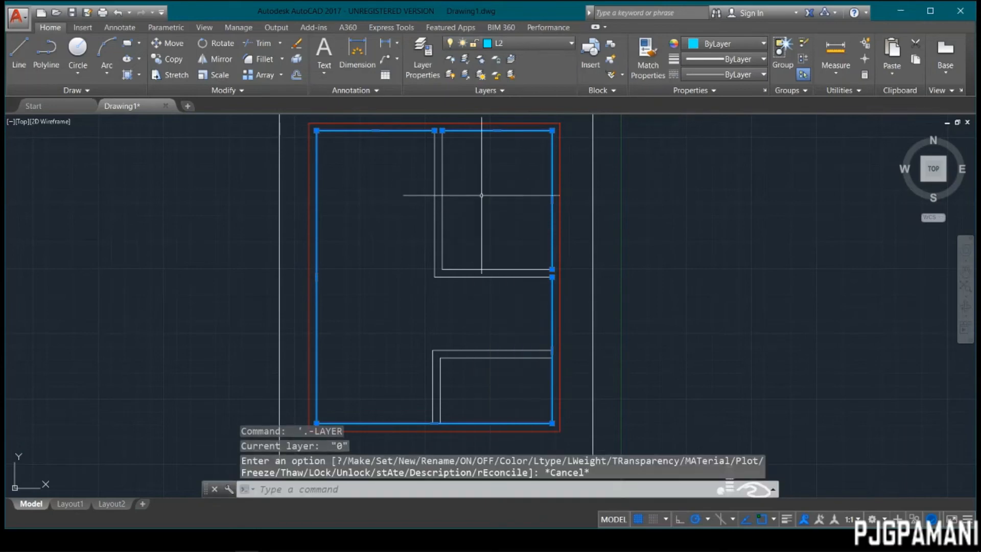
left_click(475, 192)
key("Escape")
Move the partition lines of the upper-right and lower-right rooms to the orange layer.
scroll(460, 189, "up", 1)
left_click(457, 189)
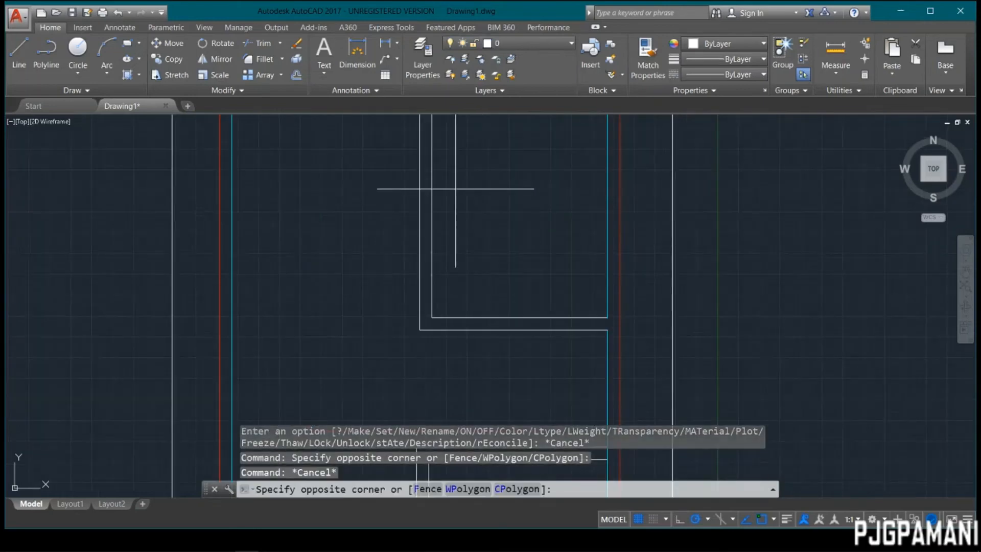
left_click(418, 219)
left_click(526, 266)
left_click(496, 354)
middle_click_drag(496, 369, 492, 197)
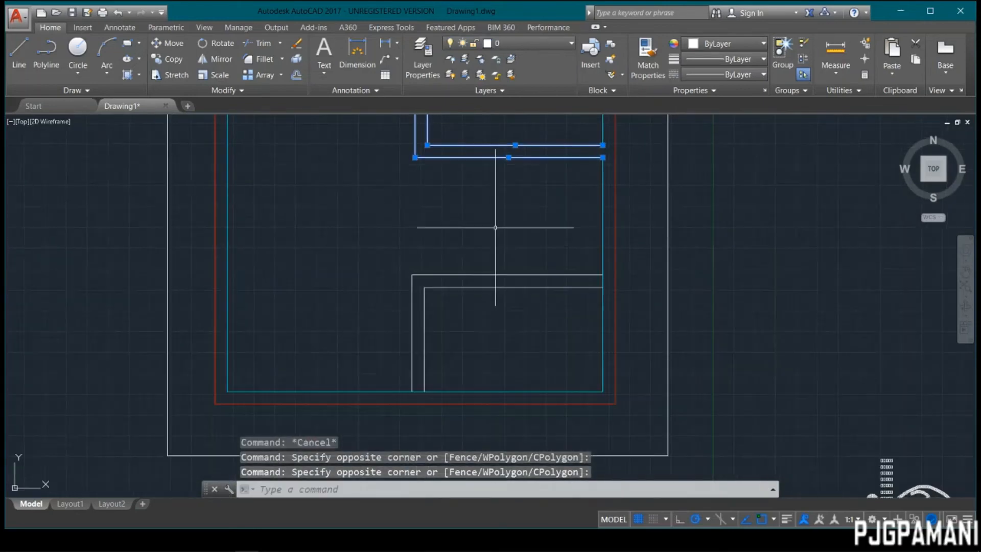
left_click(501, 228)
left_click(420, 337)
left_click(464, 329)
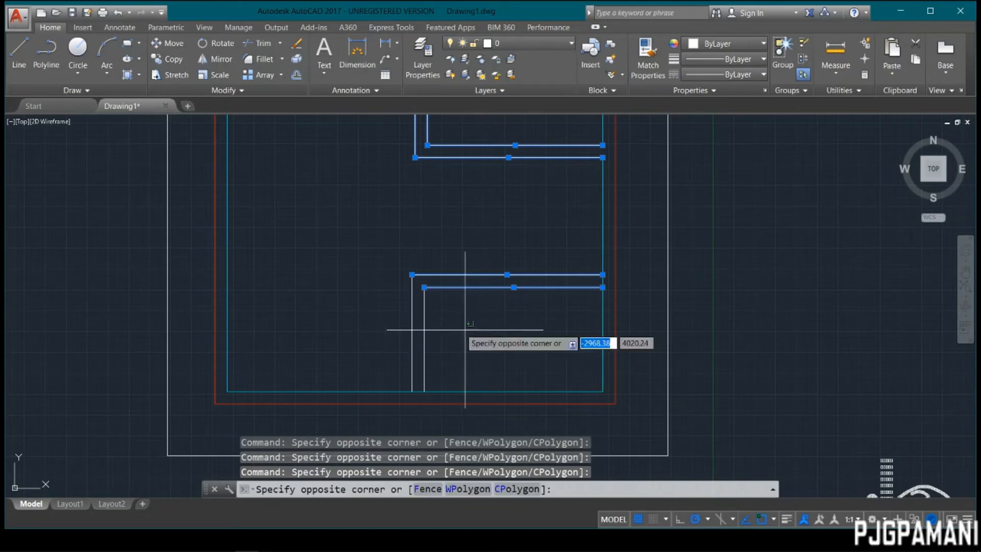
left_click(359, 324)
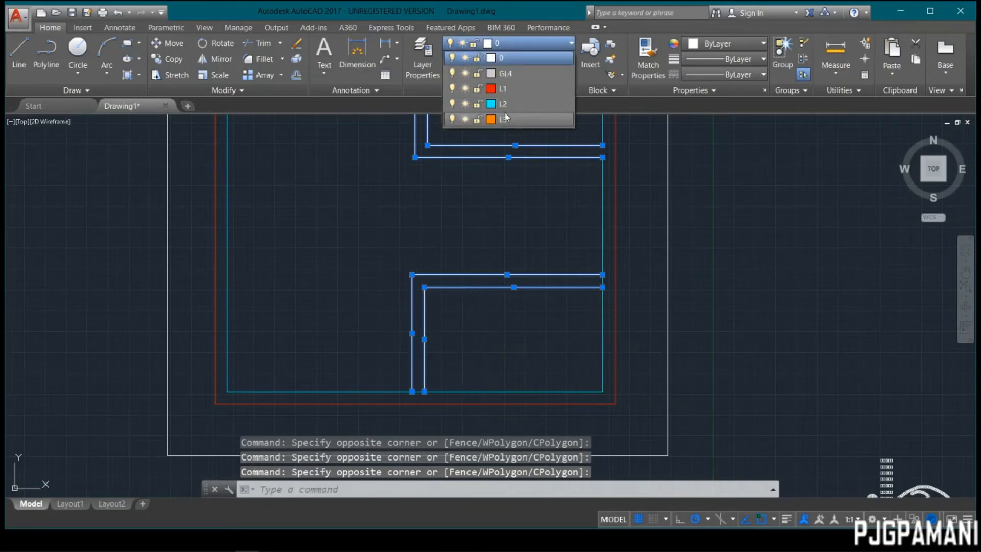
left_click(506, 119)
key("Escape")
Hatch the outer walls and the upper-right room's partition with the ANSI32 pattern, coloured ByLayer.
middle_click_drag(471, 208, 478, 213)
scroll(478, 213, "down", 3)
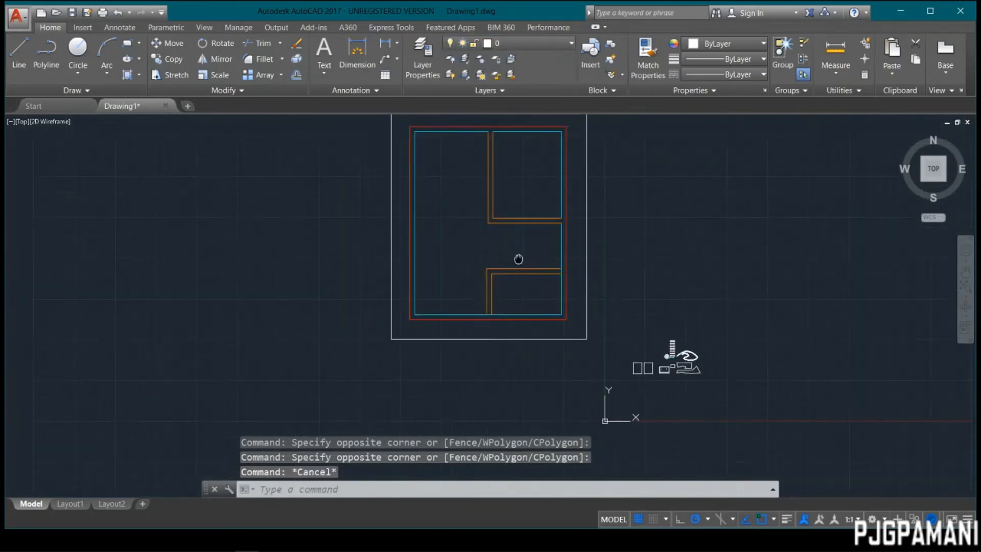
middle_click_drag(518, 259, 532, 271)
scroll(506, 171, "up", 2)
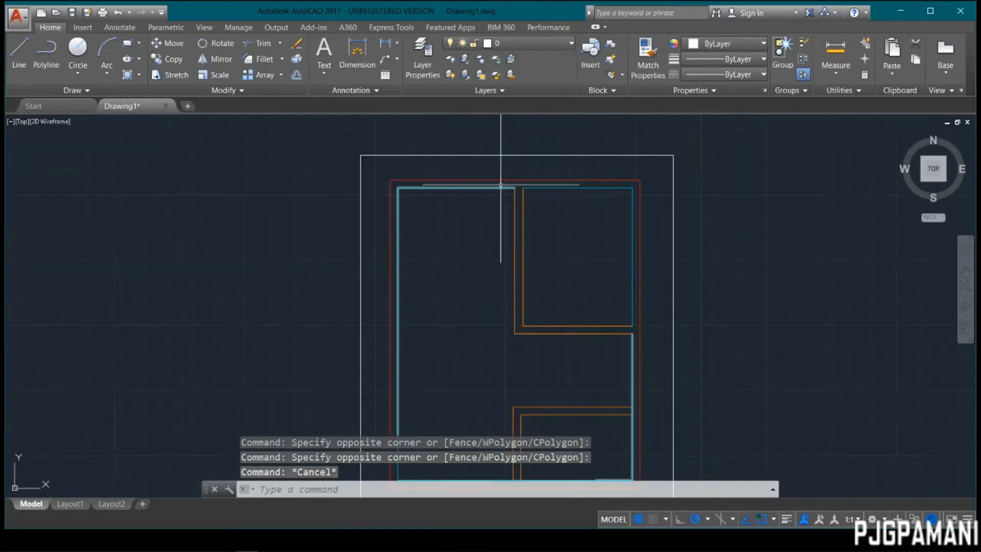
type("h")
key("Return")
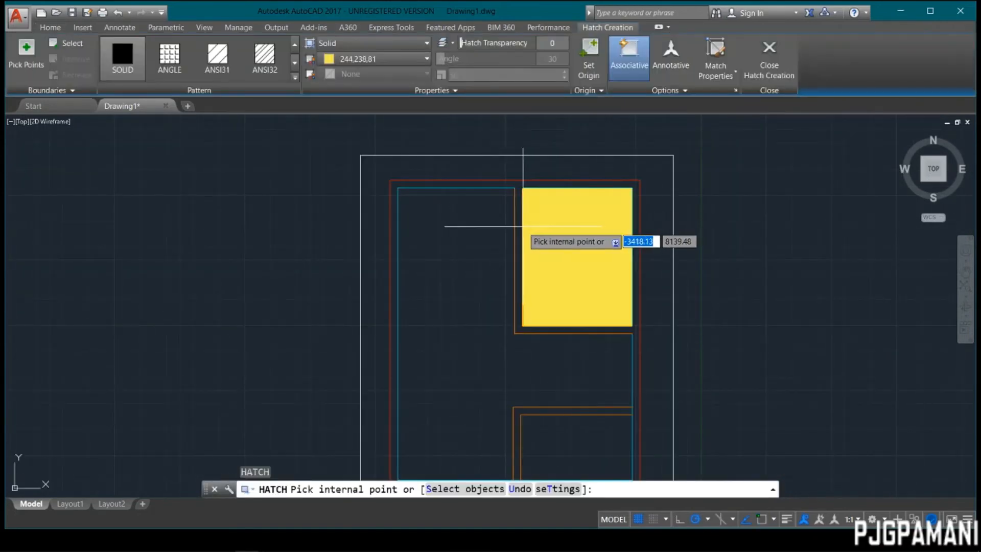
left_click(462, 184)
left_click(217, 56)
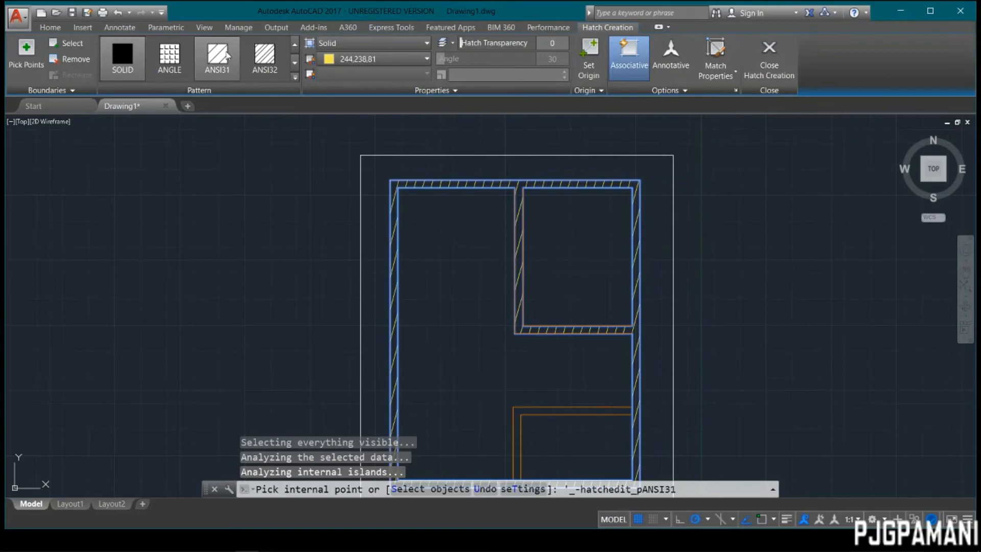
left_click(261, 56)
left_click(393, 59)
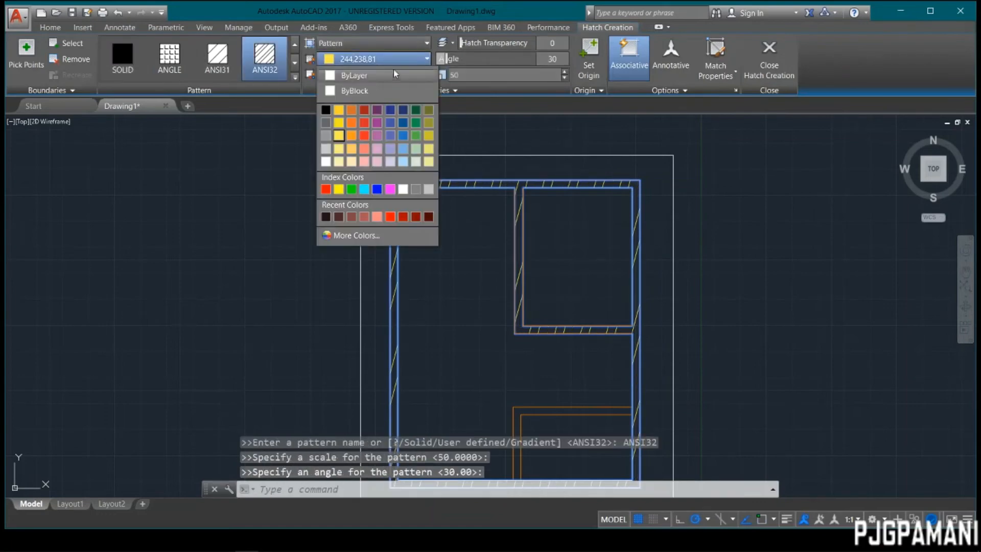
left_click(354, 75)
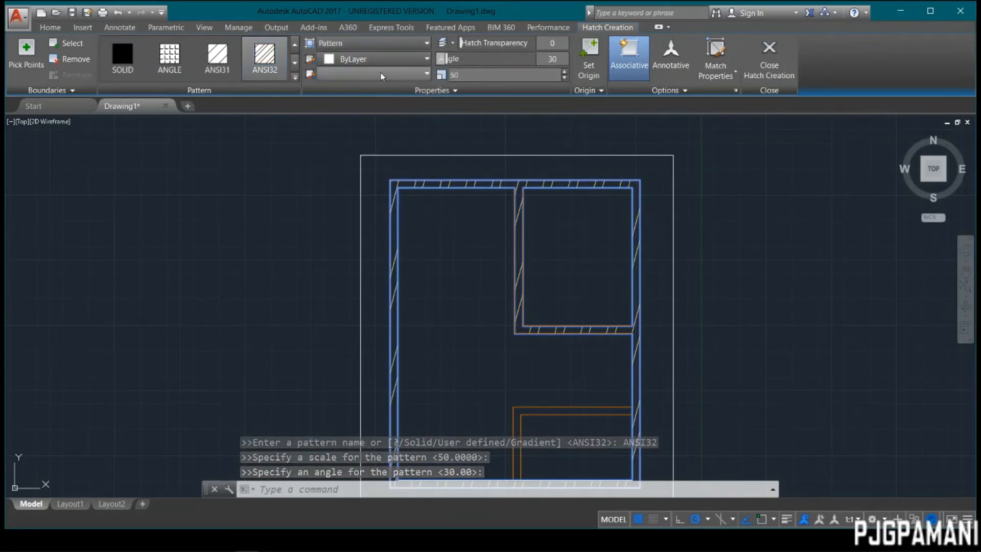
left_click(375, 44)
left_click(375, 44)
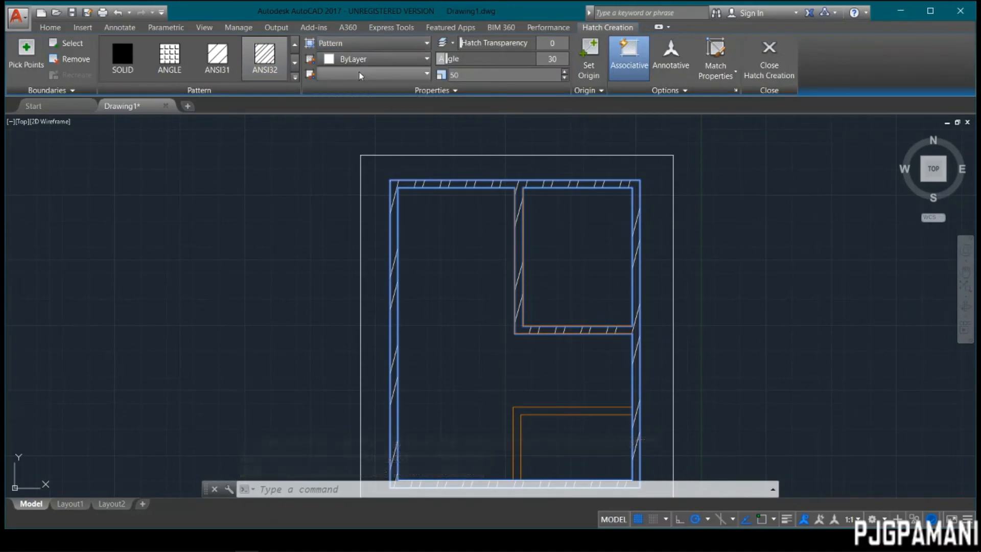
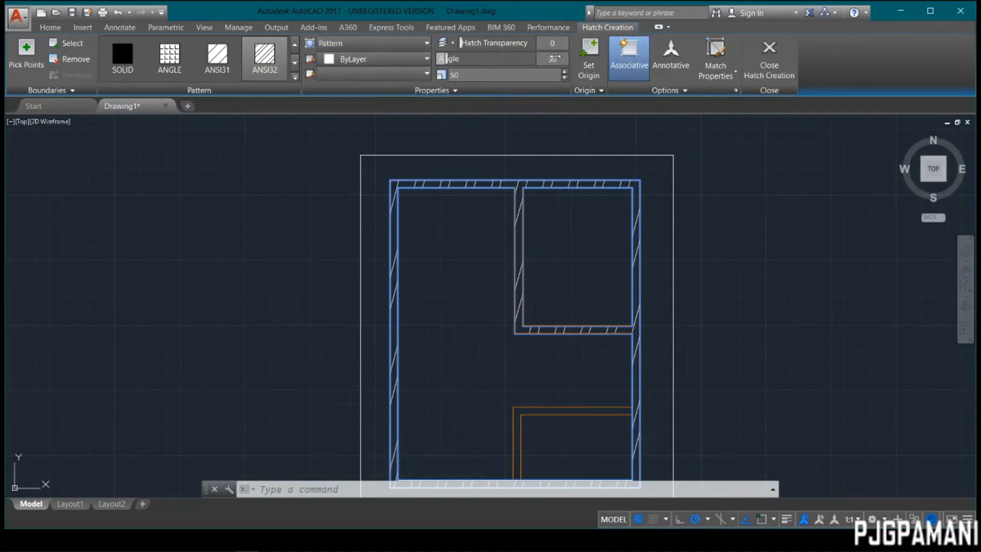
Set the wall hatch's scale to 10 and finish the hatch.
left_click(506, 71)
type("15")
key("Return")
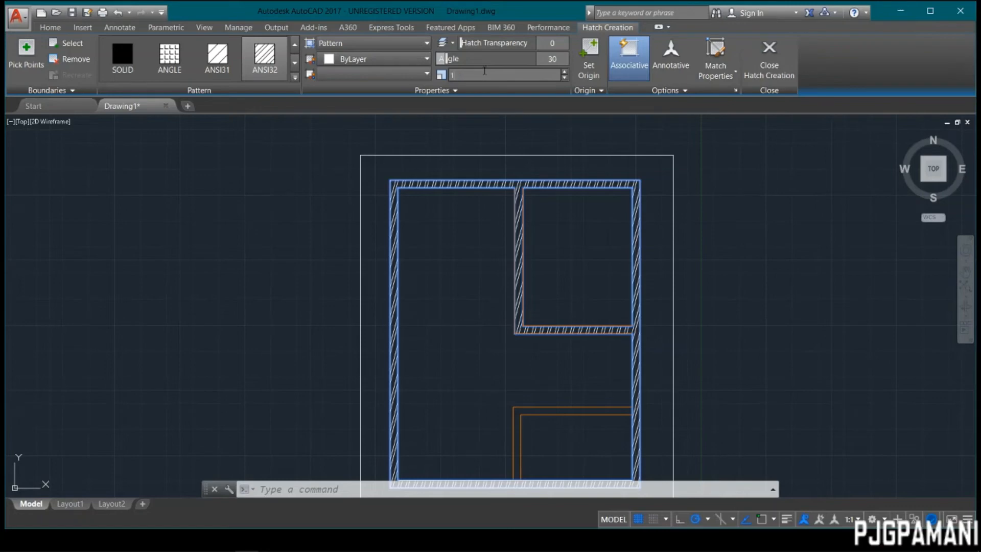
type("0")
key("Return")
Hatch the upper-right room's interior with the DOLMIT pattern.
scroll(478, 235, "down", 5)
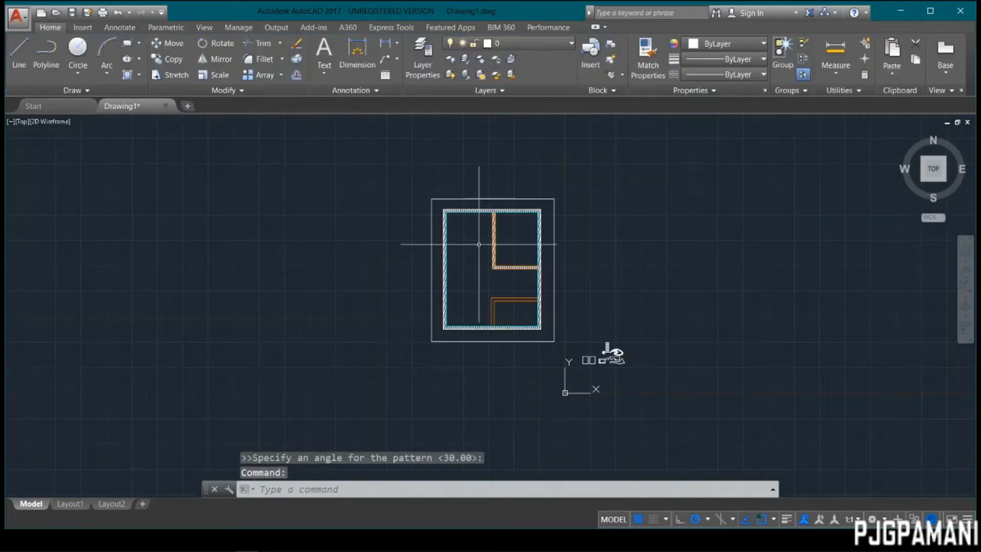
middle_click_drag(484, 264, 478, 193)
scroll(479, 218, "up", 5)
middle_click_drag(490, 233, 516, 324)
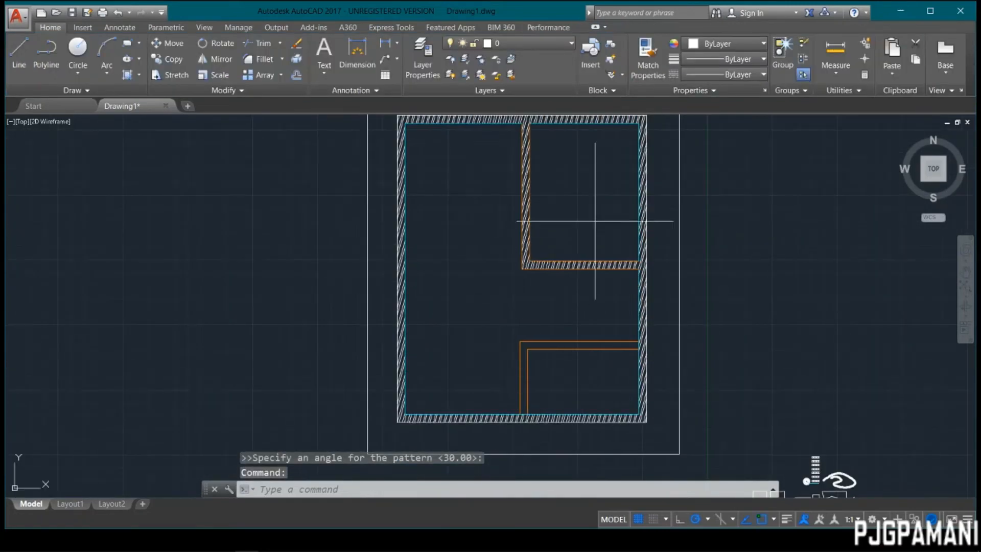
key("Return")
left_click(575, 189)
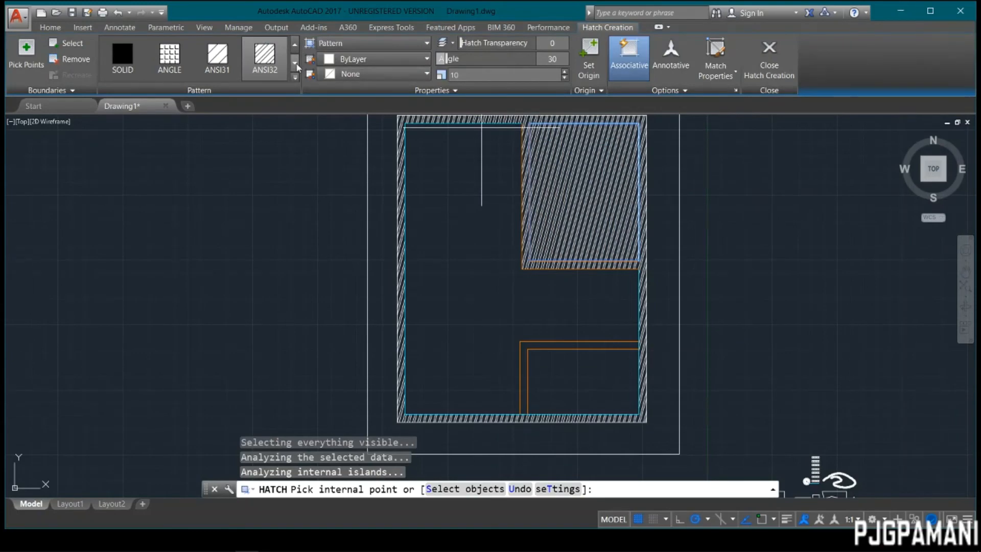
left_click(295, 79)
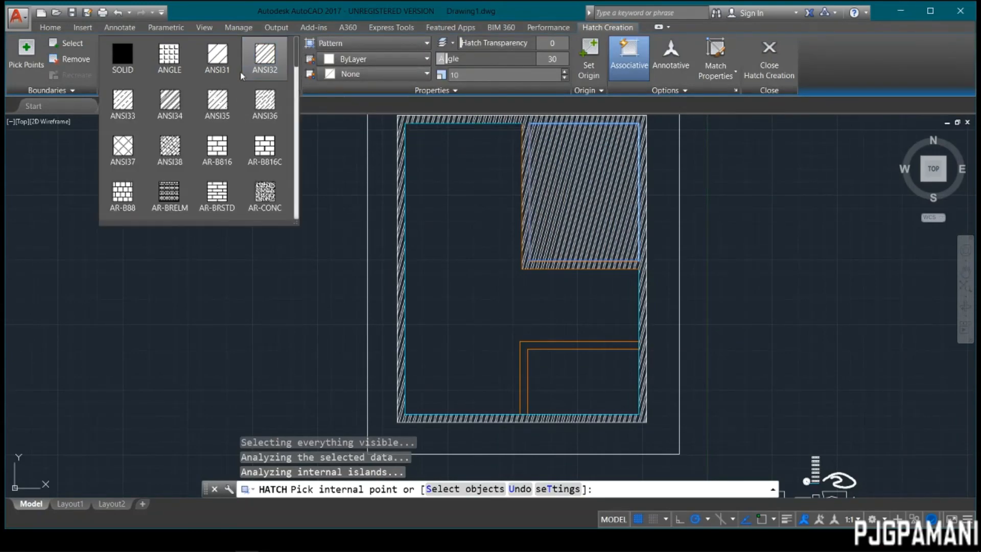
left_click(265, 194)
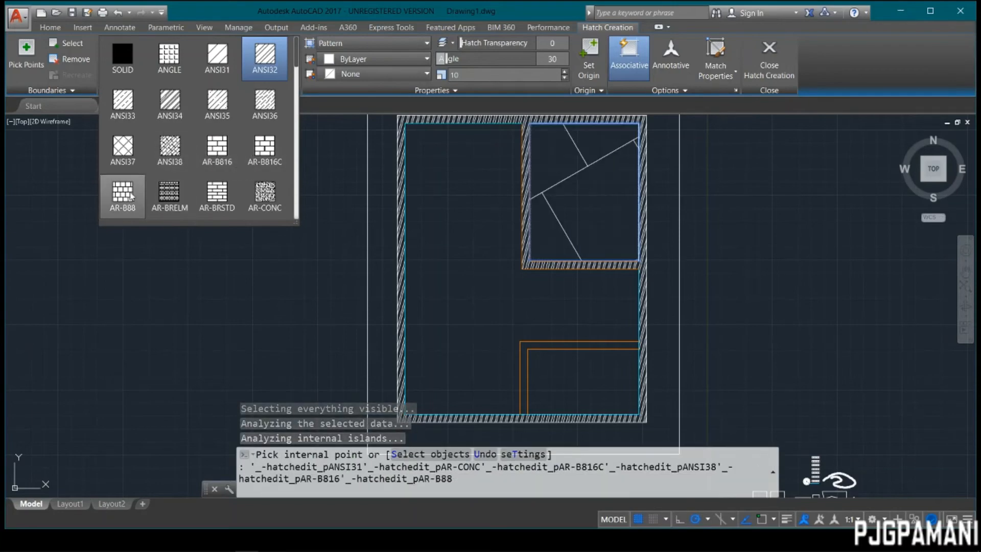
scroll(231, 191, "down", 2)
scroll(169, 184, "down", 3)
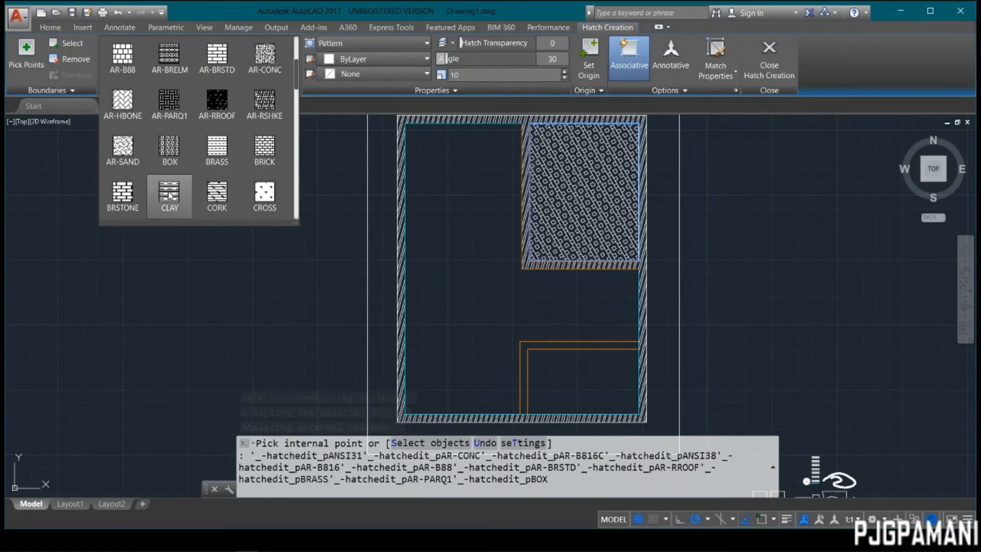
scroll(261, 197, "down", 2)
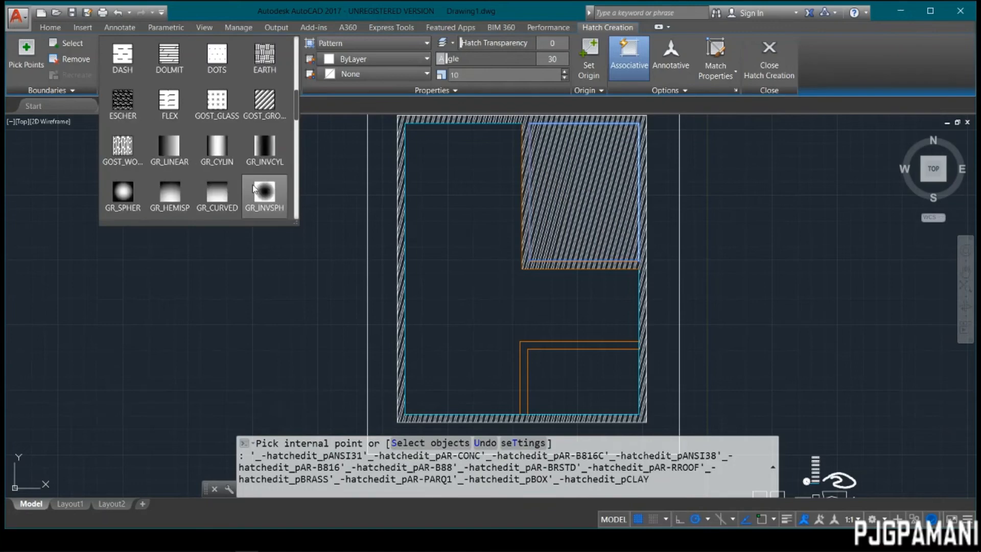
scroll(246, 121, "up", 2)
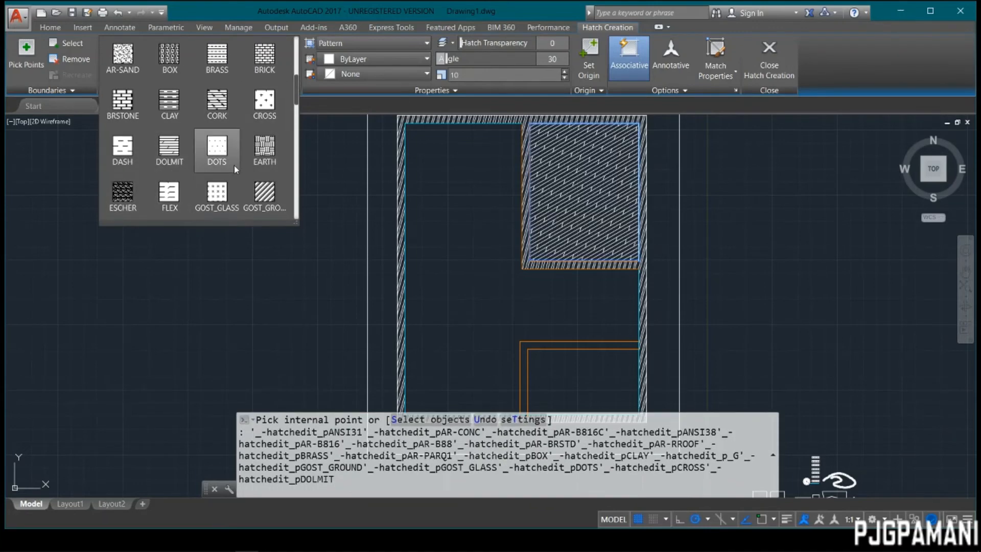
left_click(174, 155)
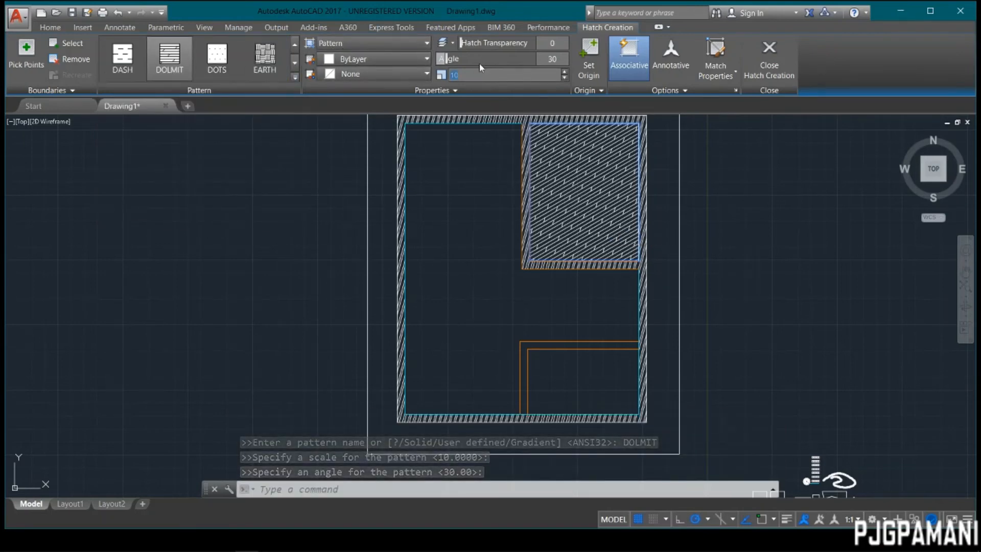
Set the upper-right room hatch's scale to 15 and finish the hatch.
type("5")
key("Return")
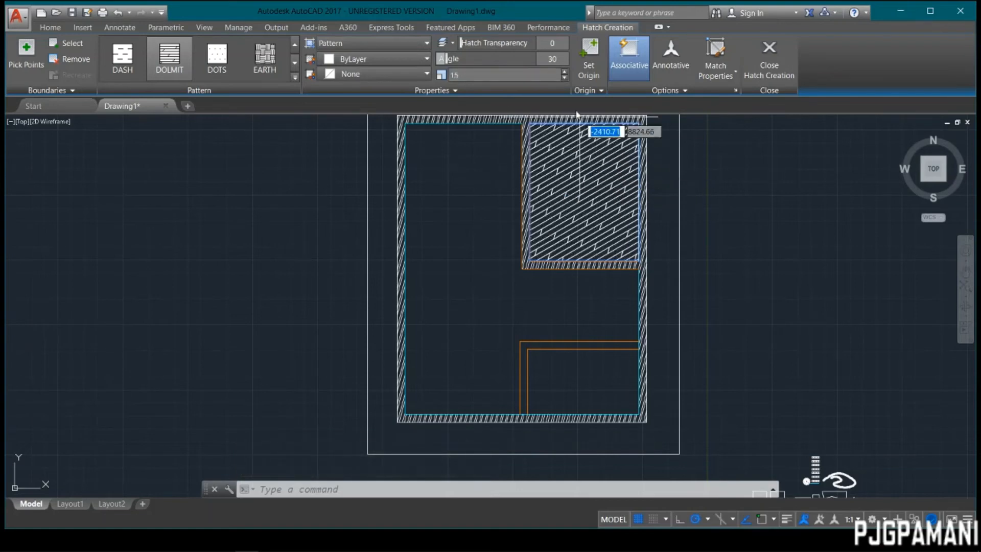
left_click(573, 175)
key("Return")
Move the upper-right room's DOLMIT hatch to layer L2.
left_click(526, 169)
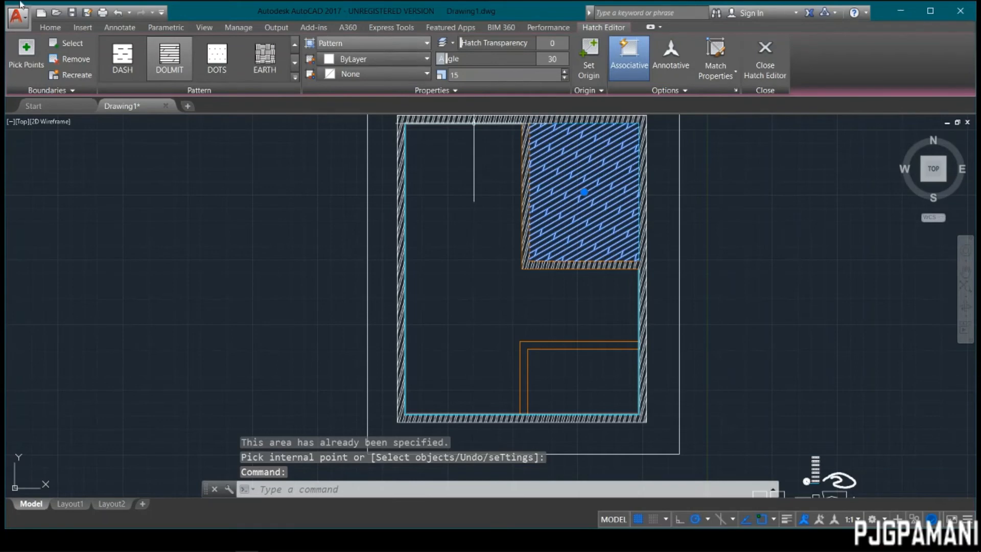
left_click(51, 26)
left_click(513, 45)
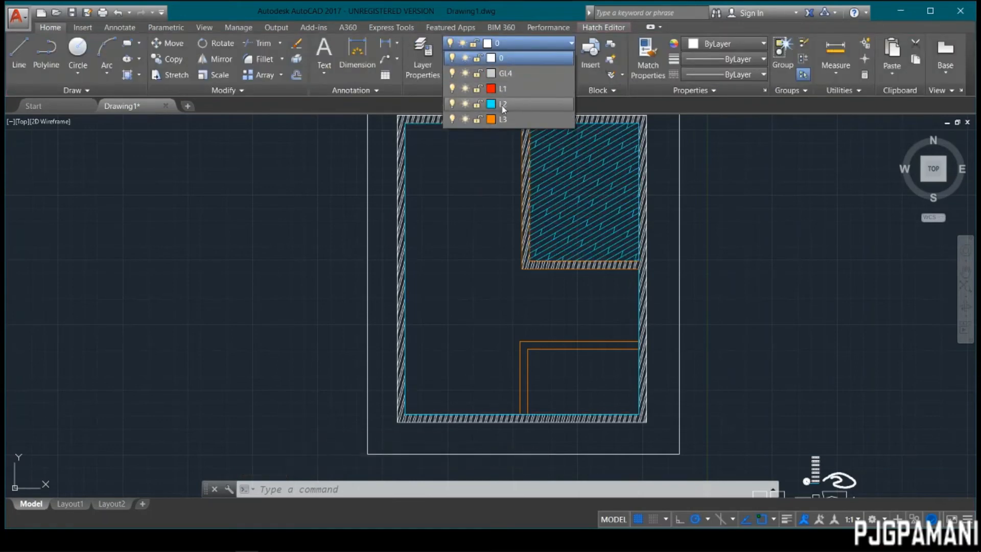
left_click(504, 108)
type("h")
key("Return")
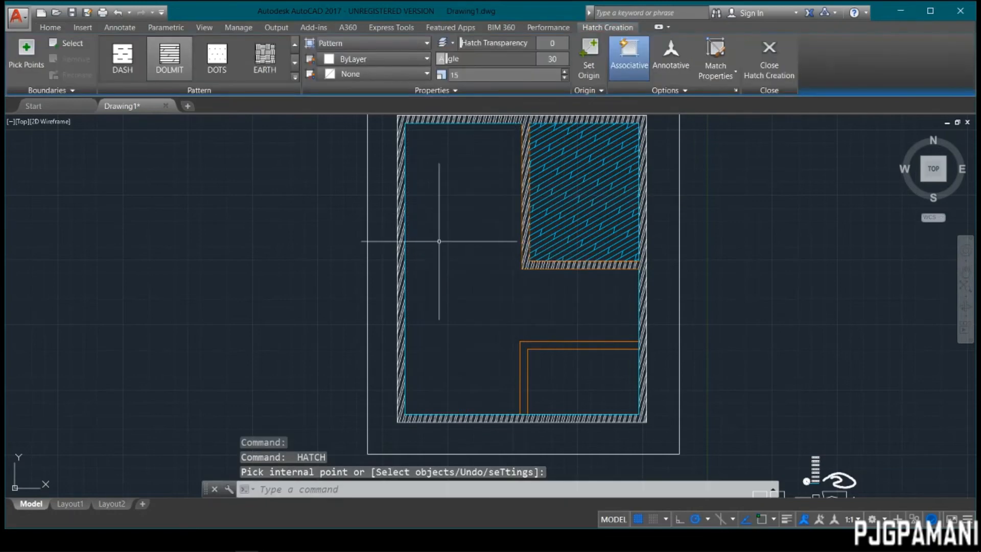
key("Return")
left_click(451, 241)
key("Escape")
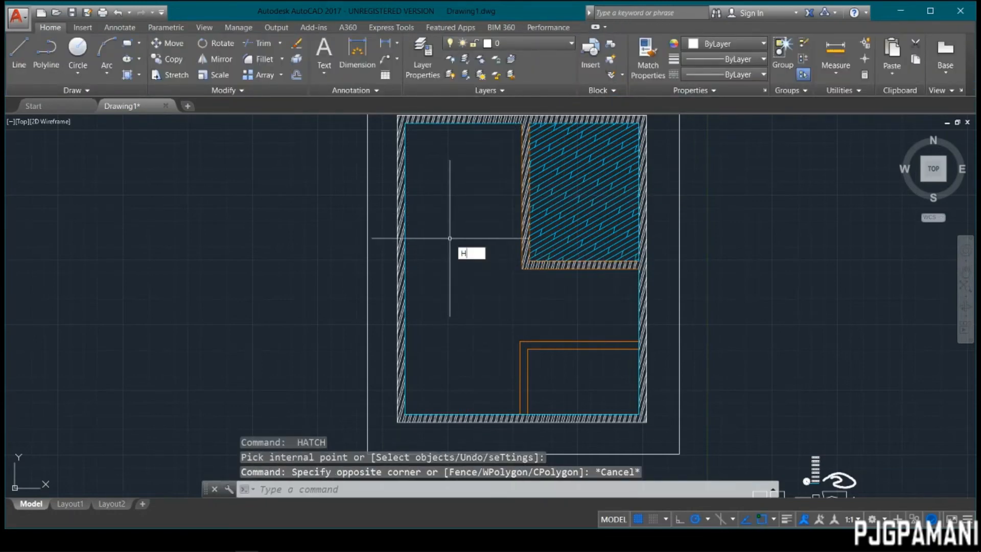
Hatch the large room around the two smaller rooms with the EARTH pattern.
type("H")
key("Return")
left_click(449, 238)
left_click(169, 57)
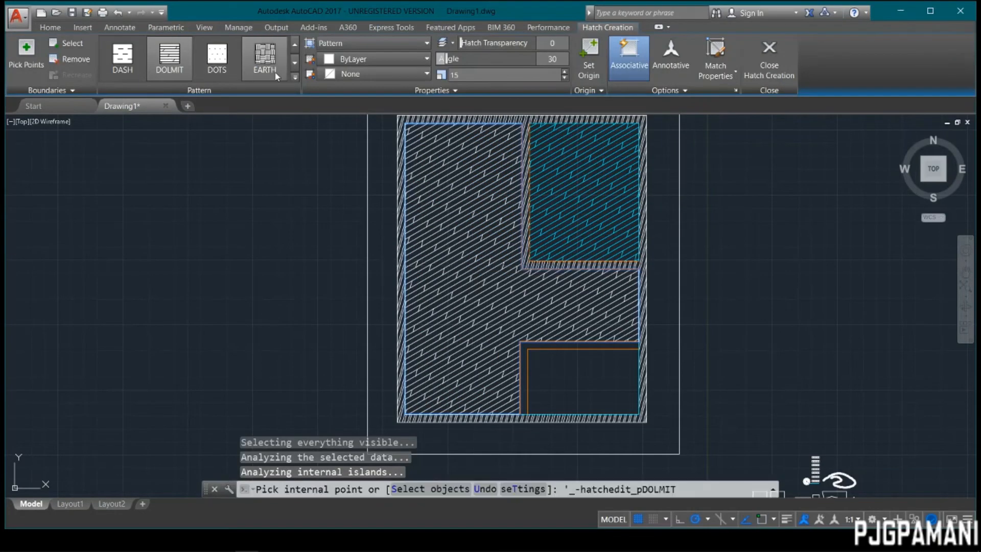
left_click(275, 71)
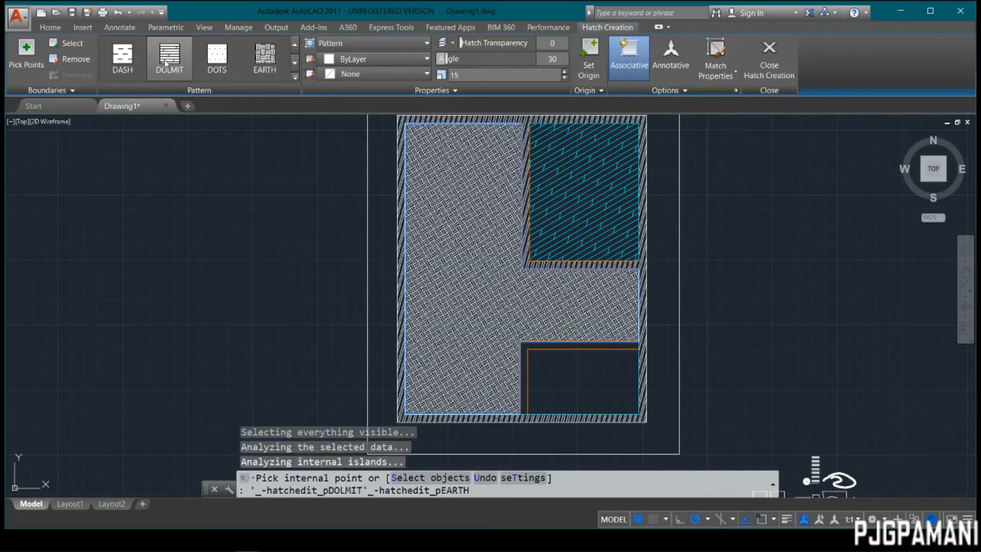
left_click(295, 77)
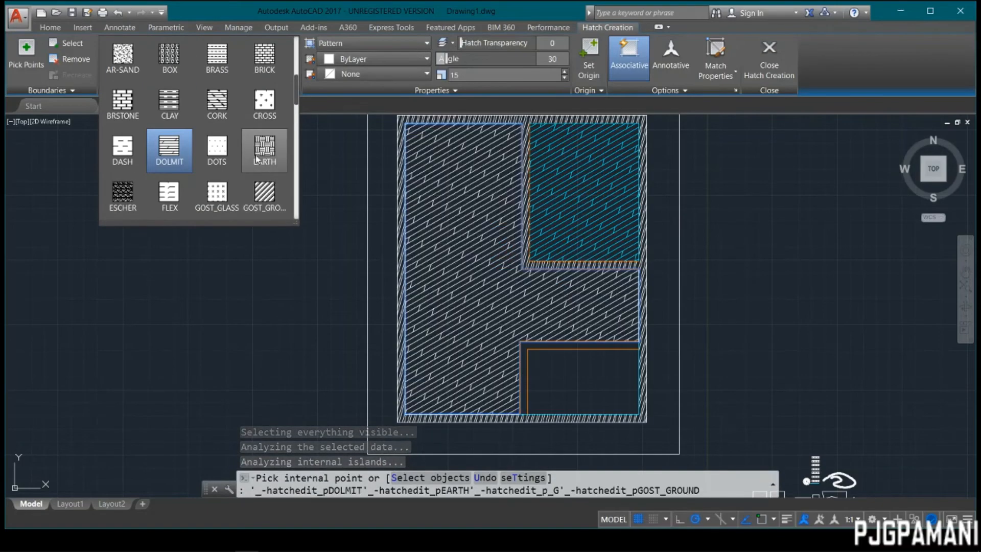
left_click(267, 156)
key("Return")
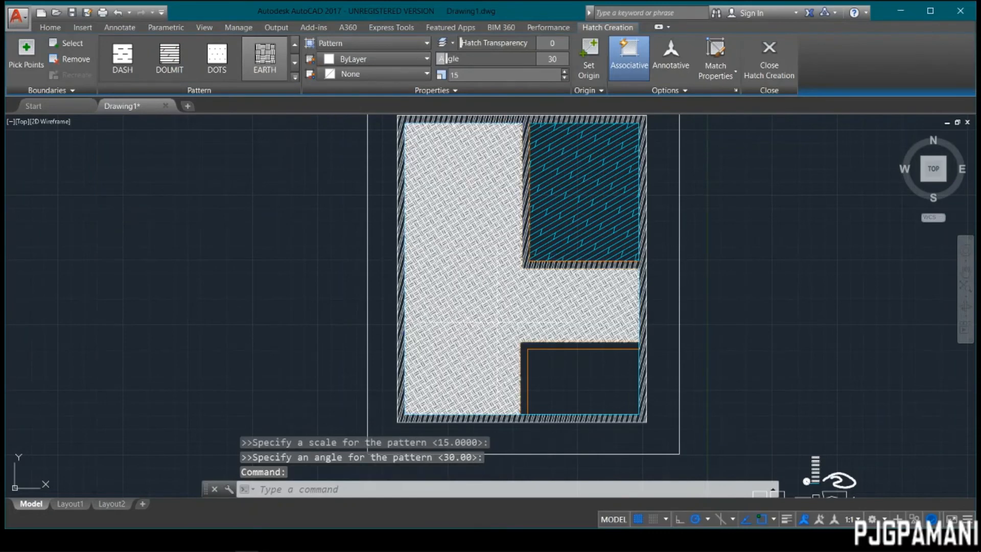
key("Escape")
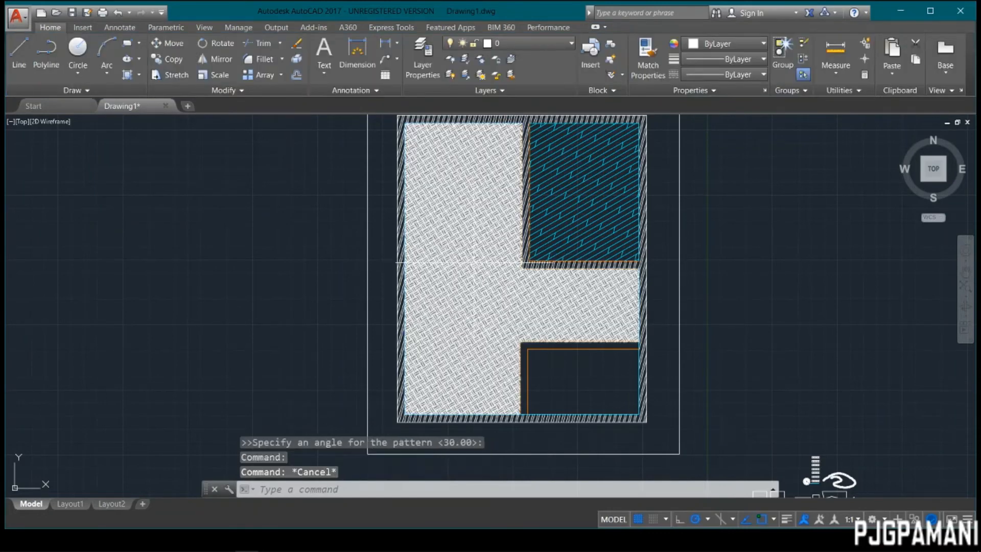
Move the large room's EARTH hatch to layer L3.
left_click(477, 278)
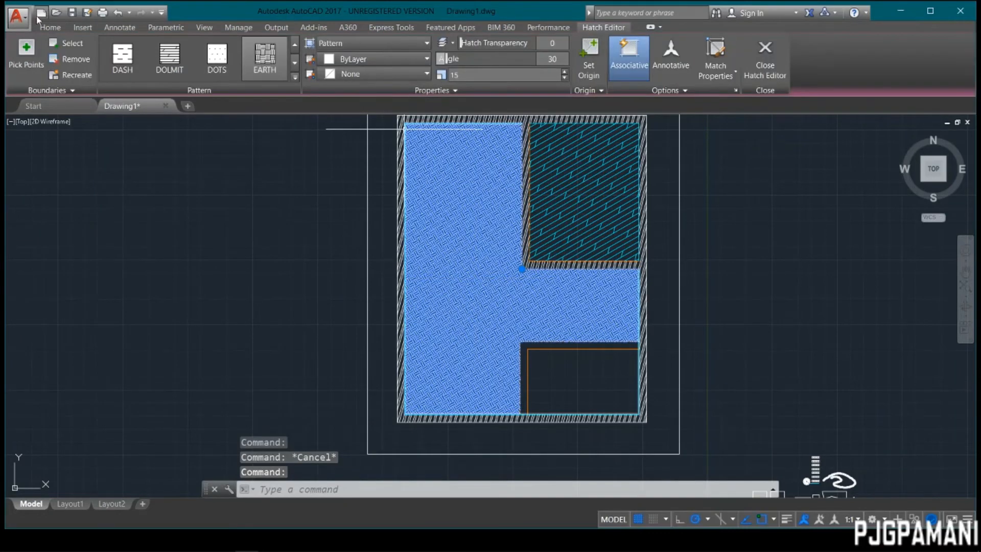
left_click(50, 27)
left_click(549, 42)
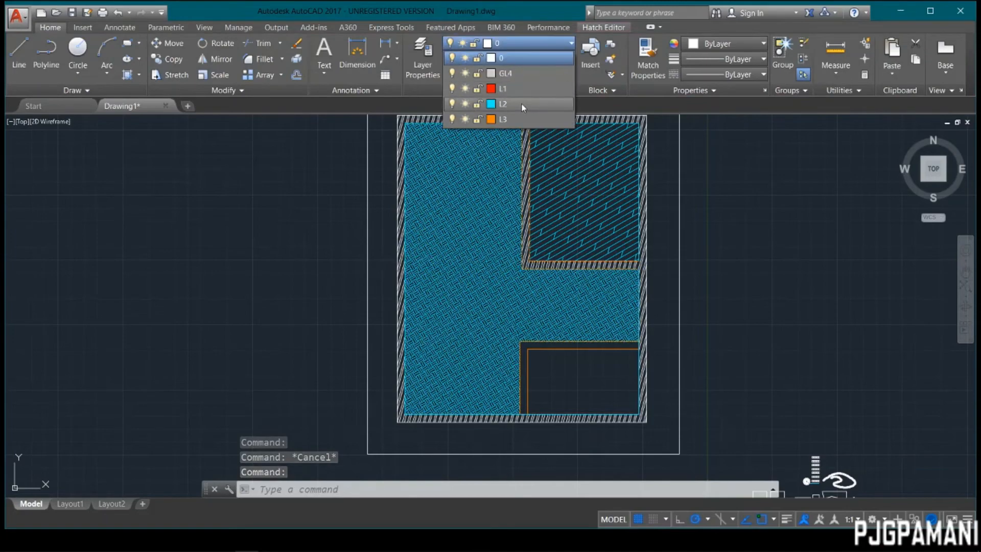
left_click(513, 117)
key("Return")
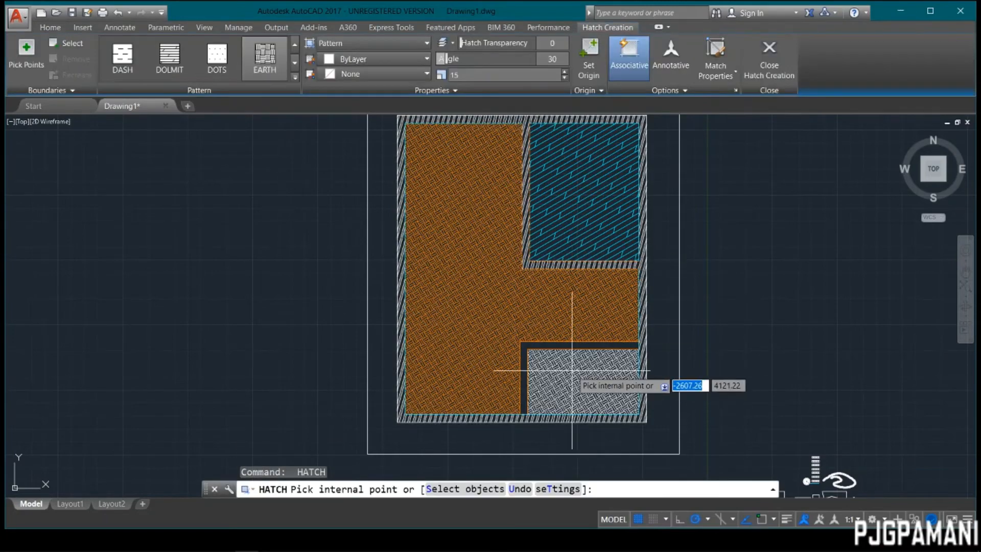
scroll(536, 327, "up", 4)
scroll(542, 338, "down", 3)
middle_click_drag(541, 337, 537, 323)
scroll(665, 307, "up", 6)
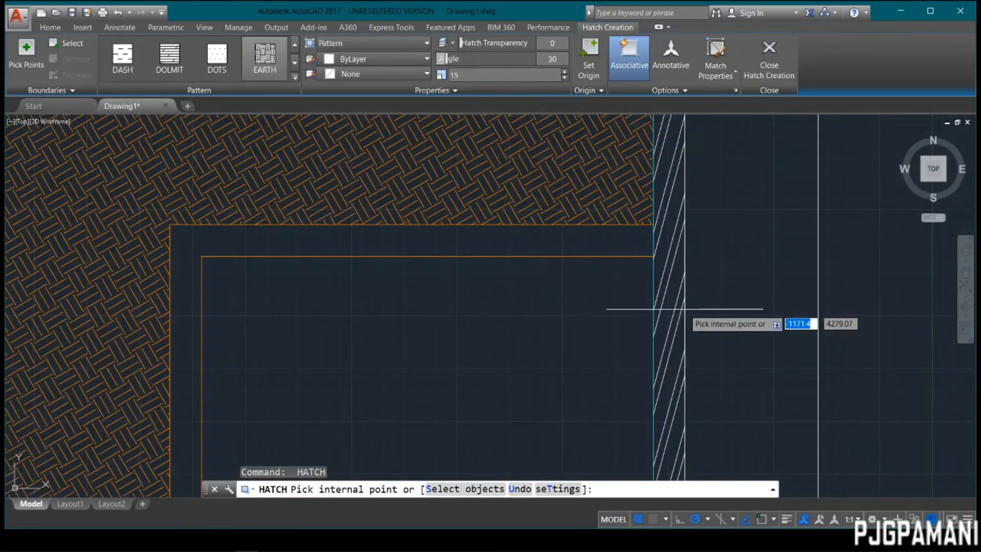
type("TR")
key("Return")
key("Return")
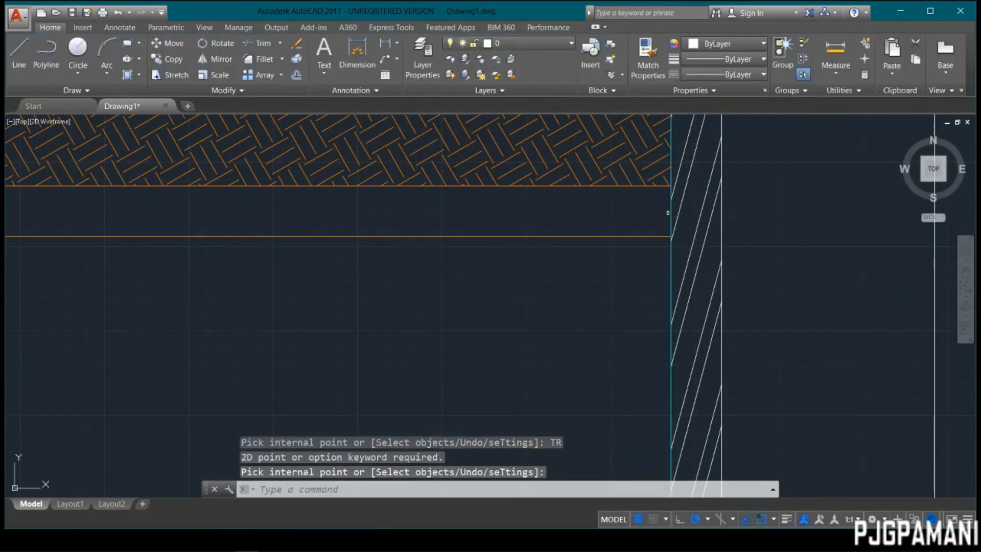
Try to trim the inner wall line where the lower-right room's partition meets the right outer wall, and undo the trim.
type("tr")
key("Return")
key("Return")
left_click(669, 215)
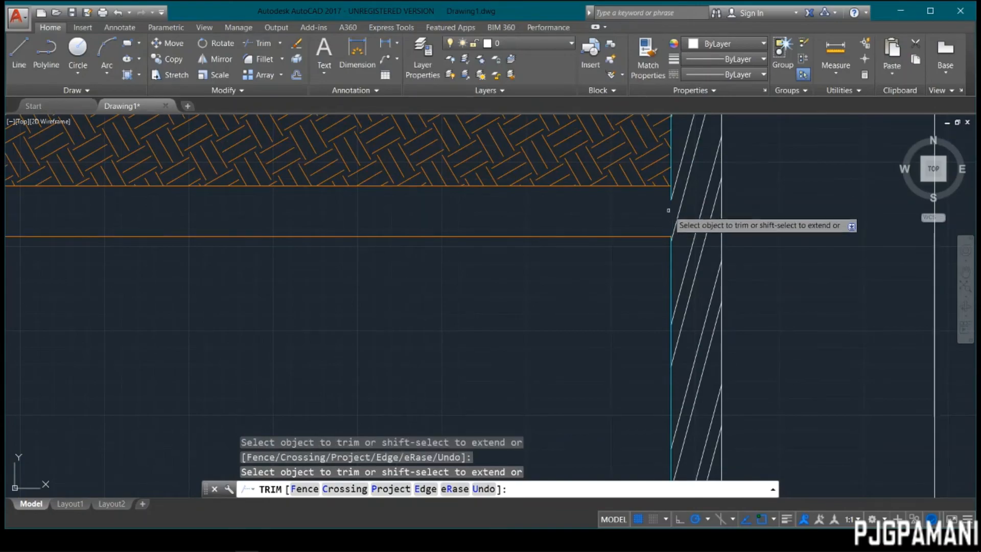
left_click(671, 193)
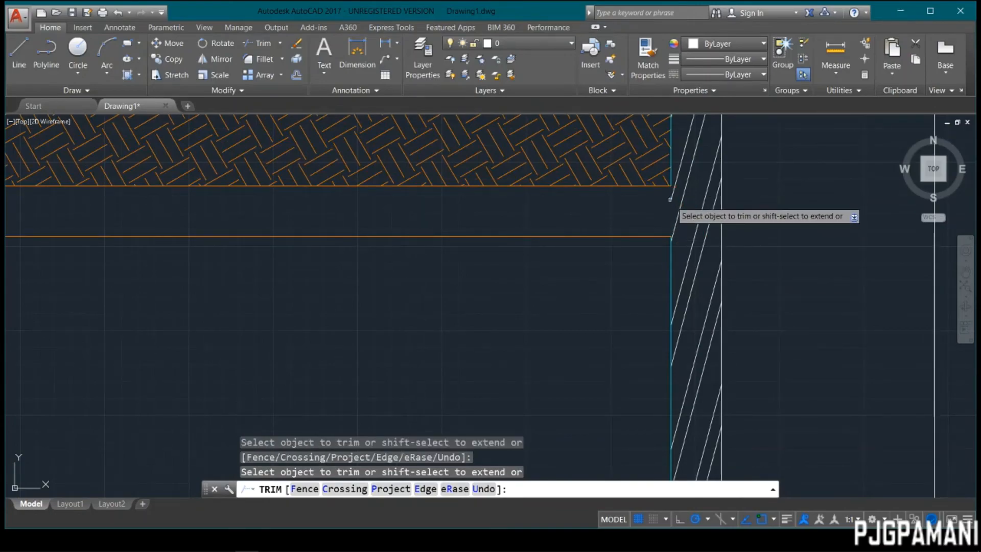
key("Return")
scroll(597, 218, "down", 2)
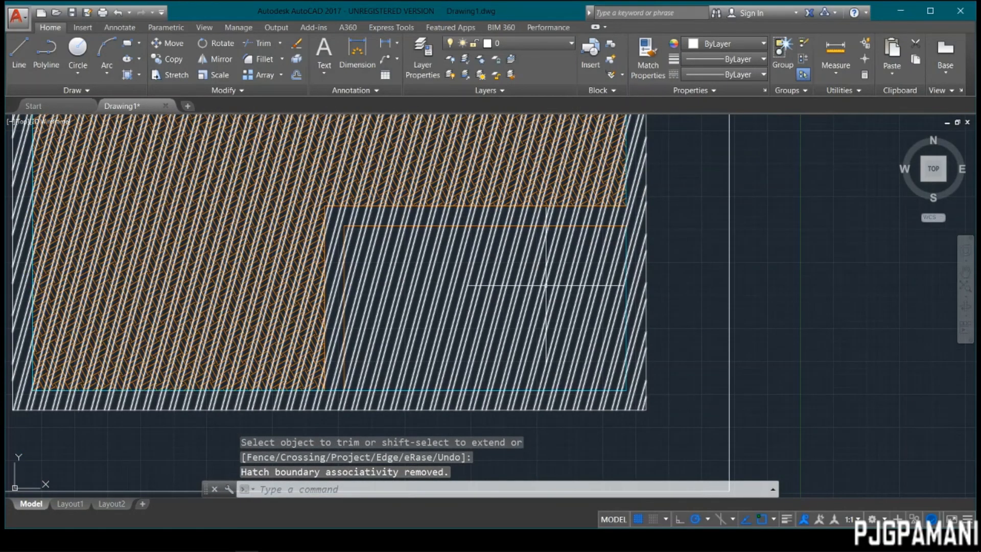
key("ctrl+z")
scroll(559, 294, "up", 5)
scroll(485, 277, "down", 5)
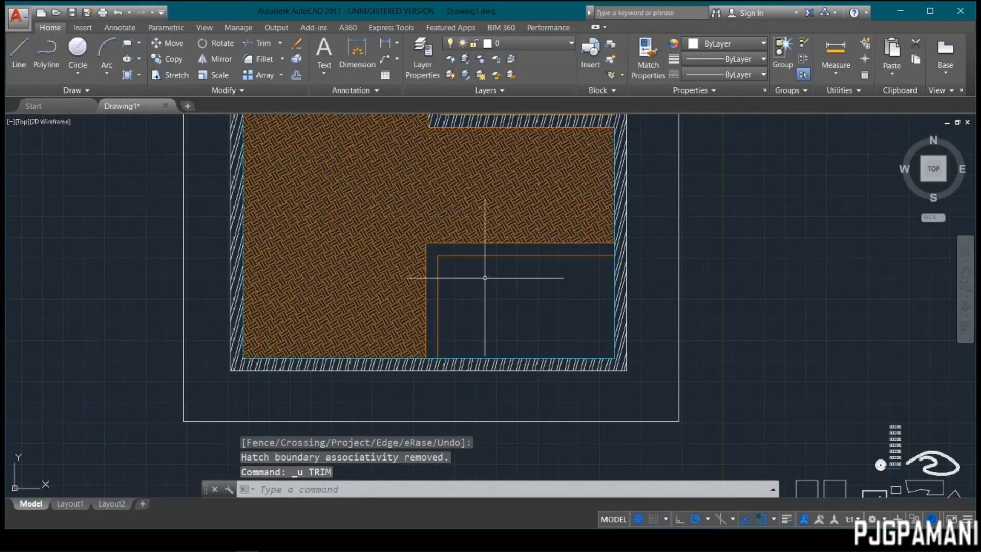
Hatch the lower-right room's partition with the BRICK pattern.
key("Return")
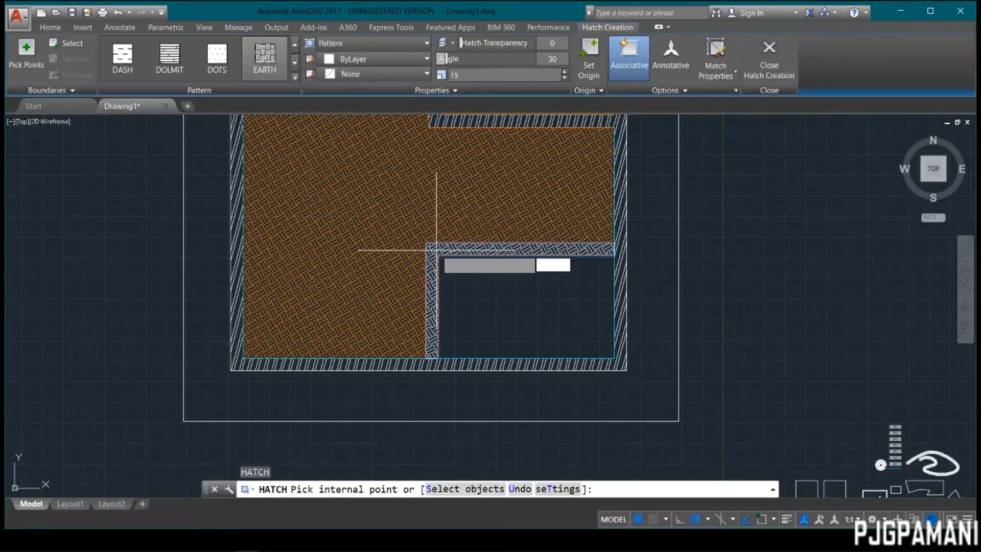
left_click(431, 249)
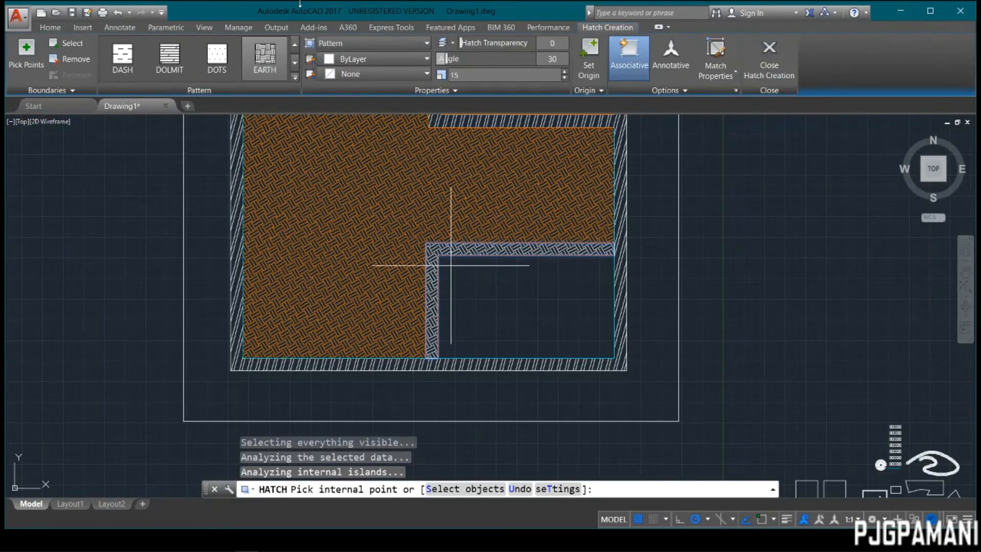
left_click(295, 77)
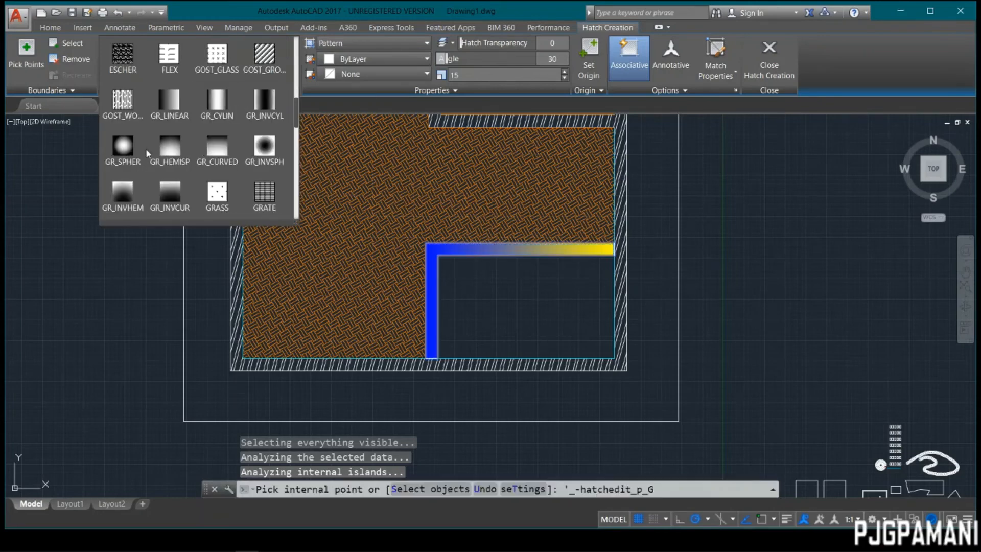
scroll(198, 179, "down", 1)
scroll(198, 179, "up", 4)
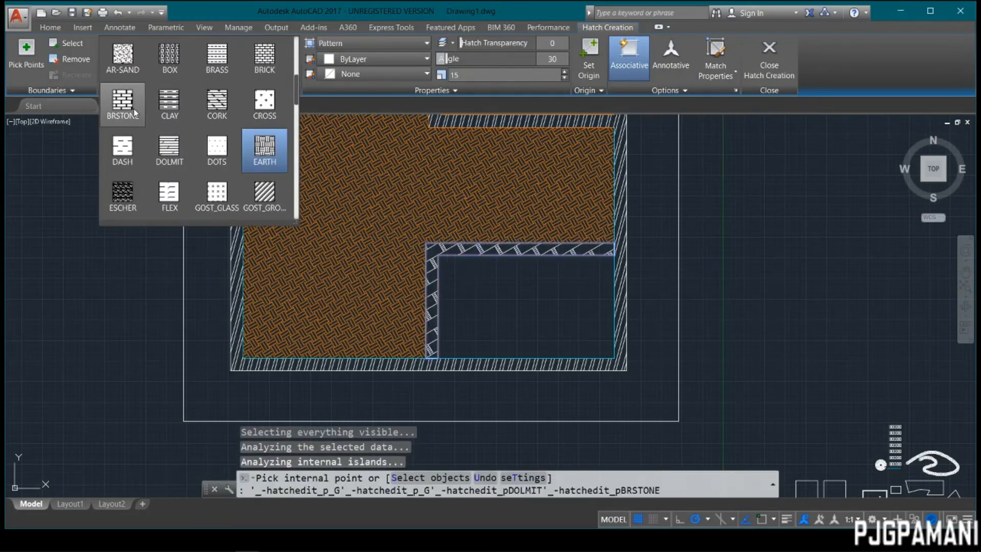
scroll(175, 167, "down", 1)
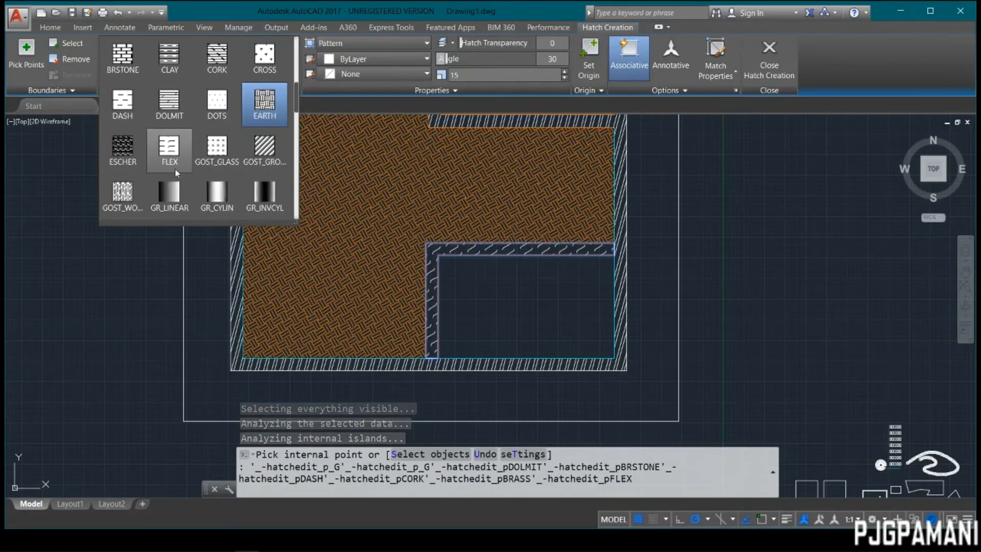
scroll(166, 166, "up", 3)
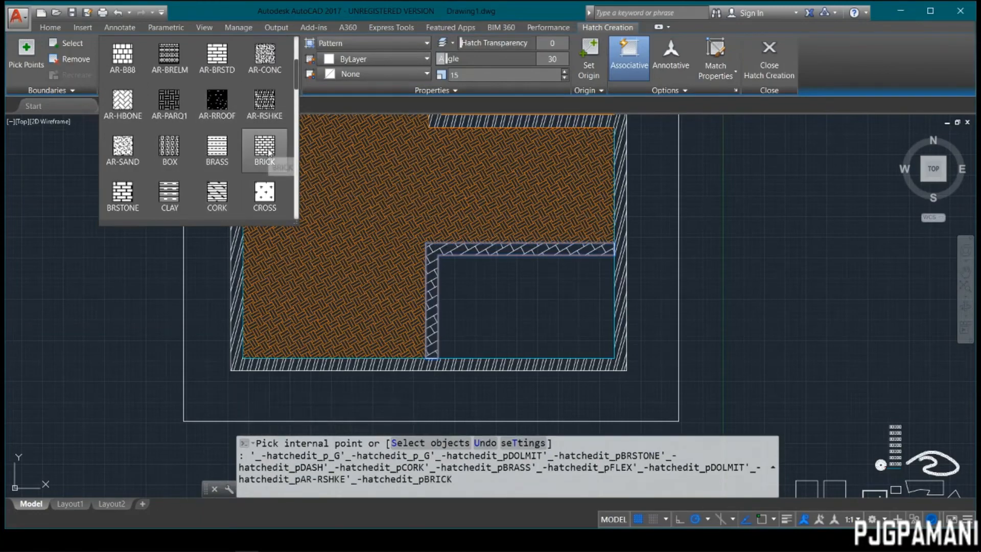
left_click(264, 148)
key("Return")
Finish the partition hatch and change the outer wall hatch pattern to BRICK.
left_click(620, 254)
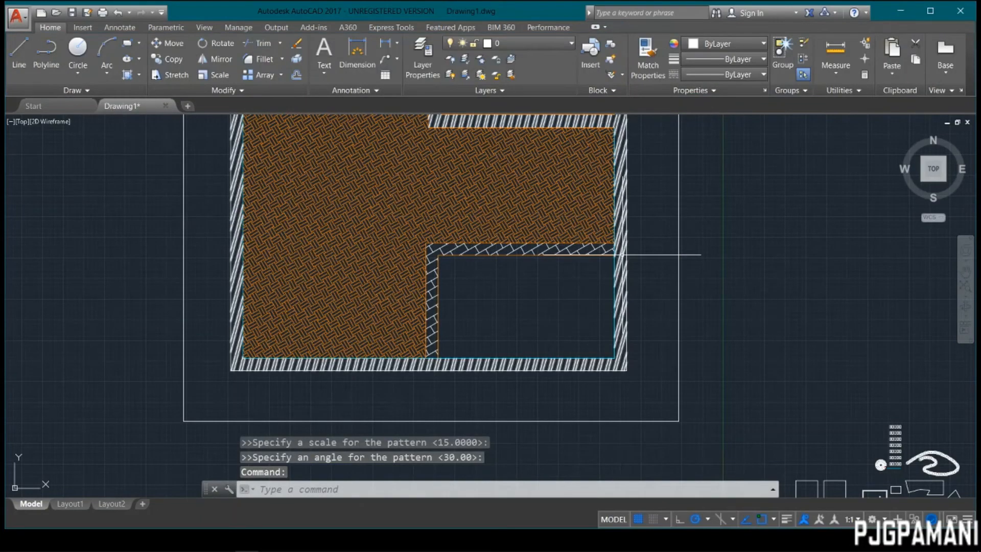
left_click(294, 80)
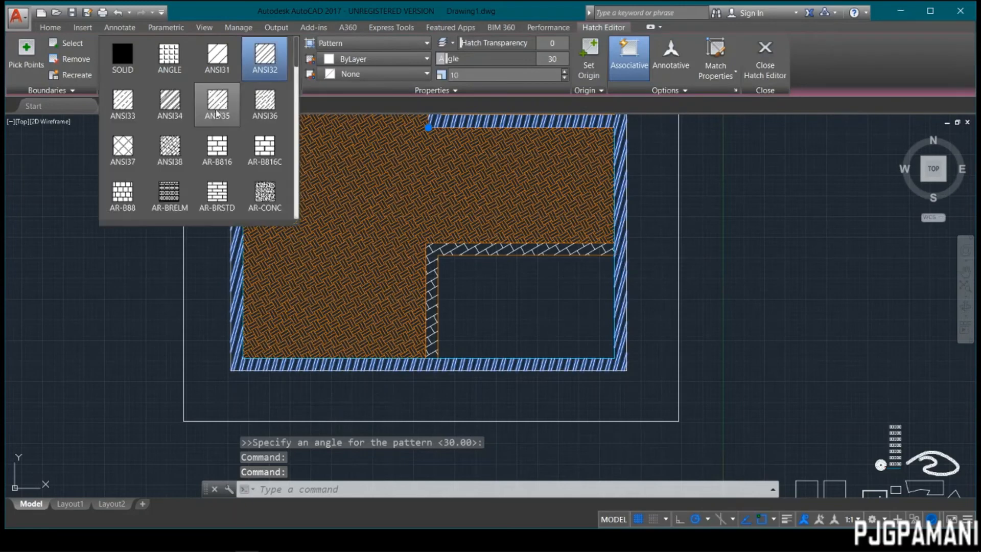
scroll(257, 123, "down", 3)
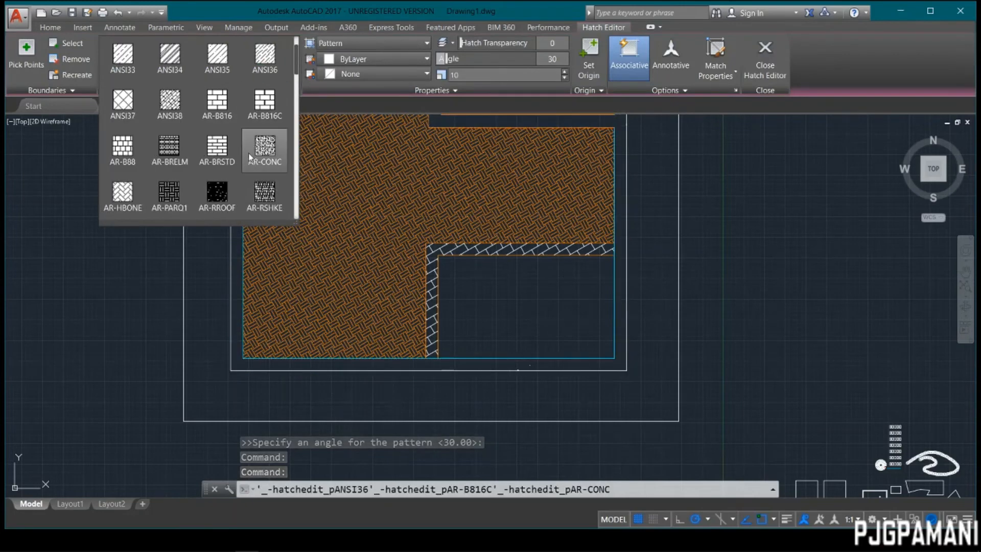
left_click(264, 189)
key("Return")
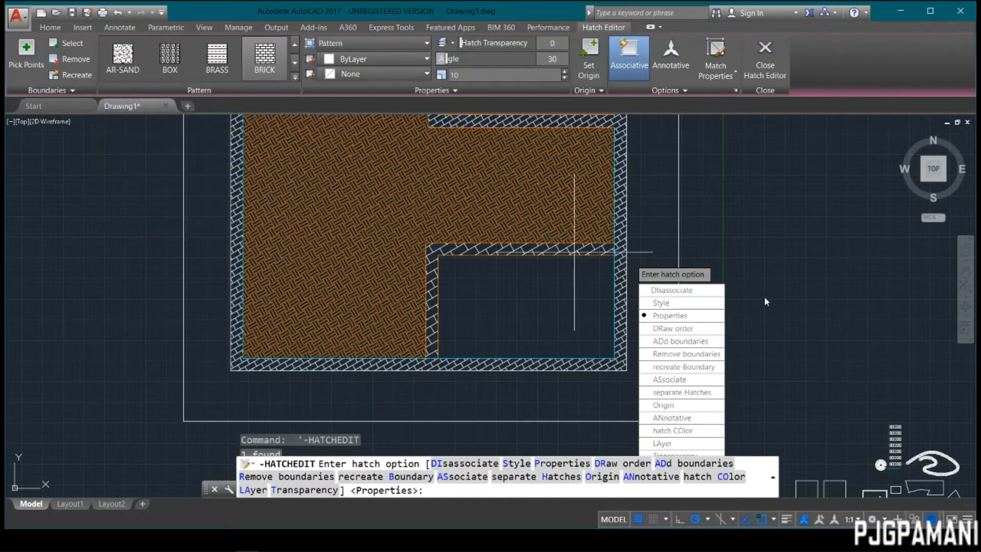
key("Return")
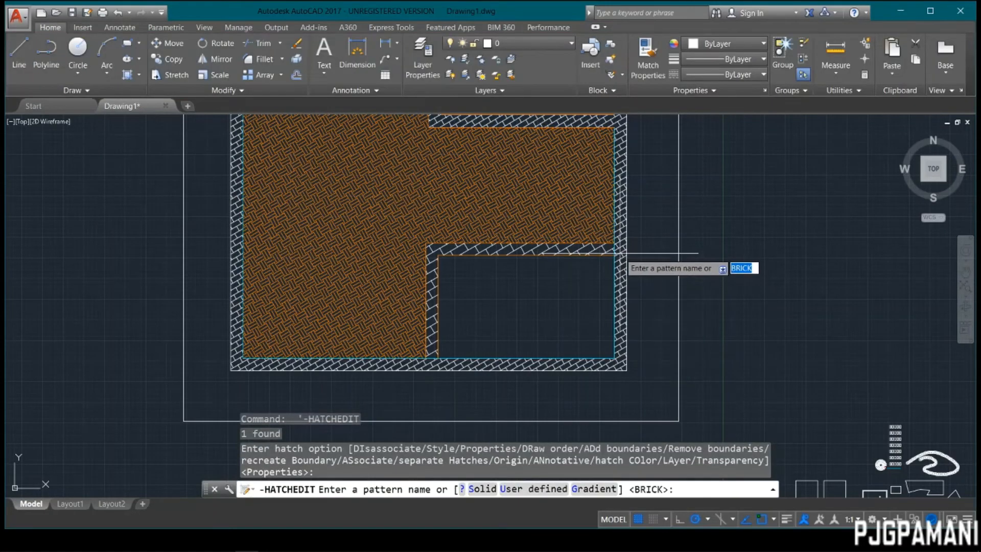
key("Escape")
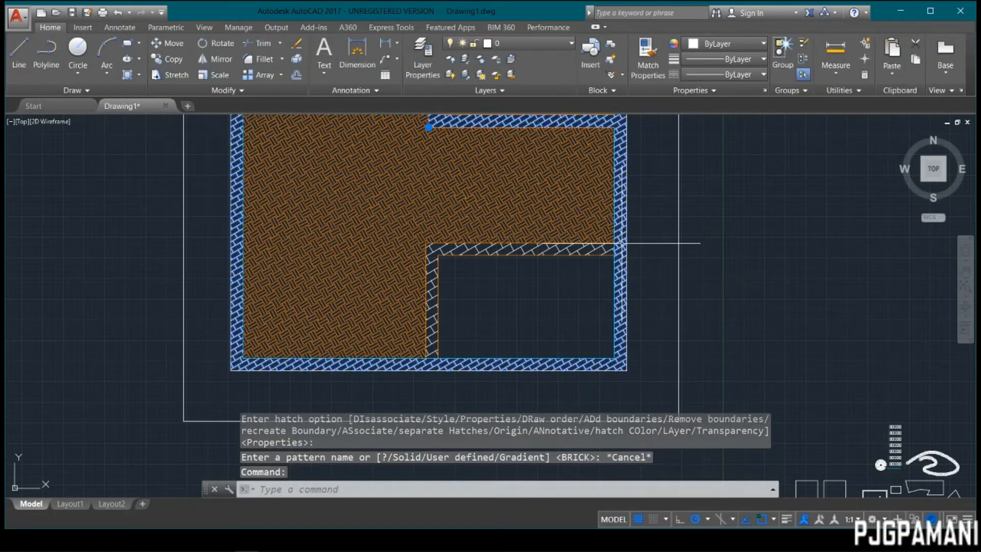
Set the hatch scale to 10 for both the outer wall hatch and the lower-right room's partition hatch.
left_click(620, 244)
left_click(503, 249)
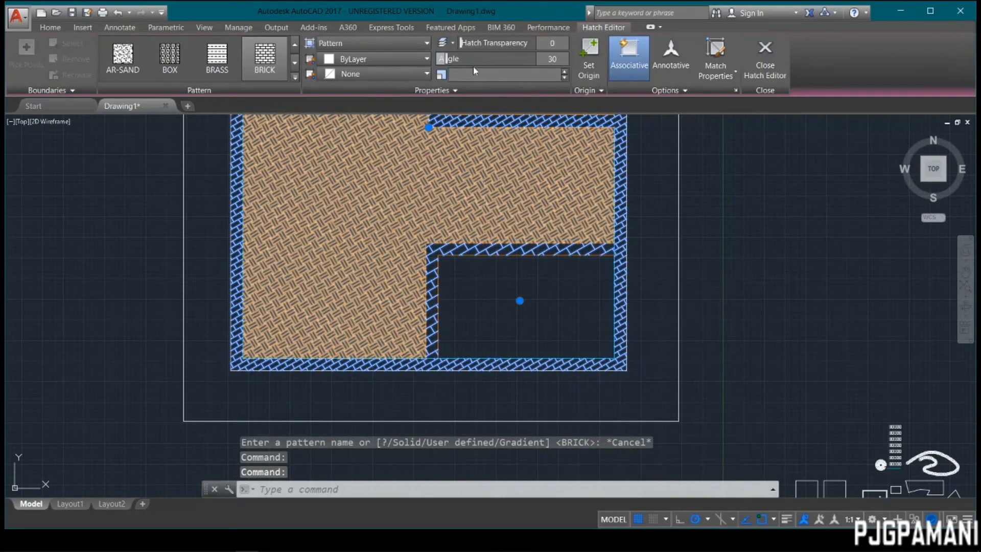
key("Return")
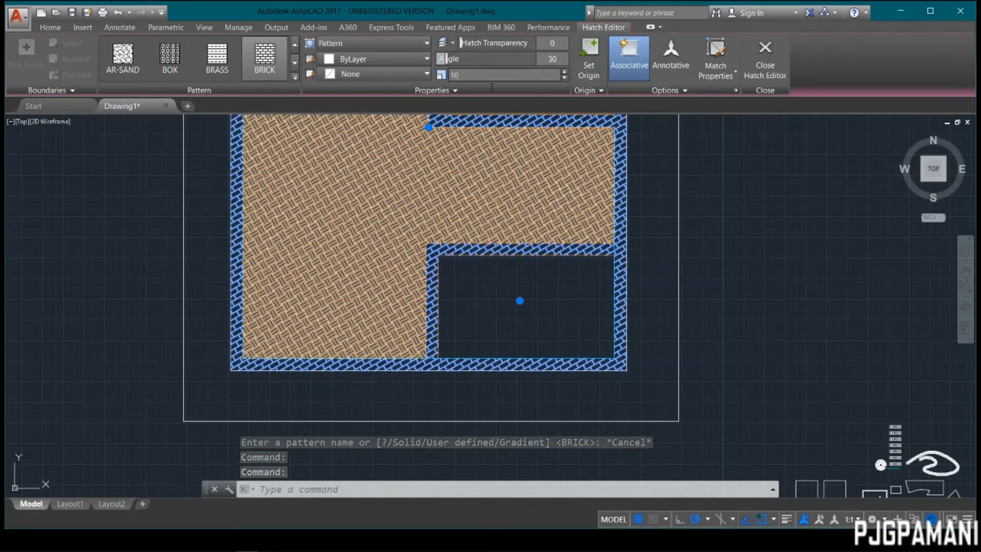
key("Return")
key("Escape")
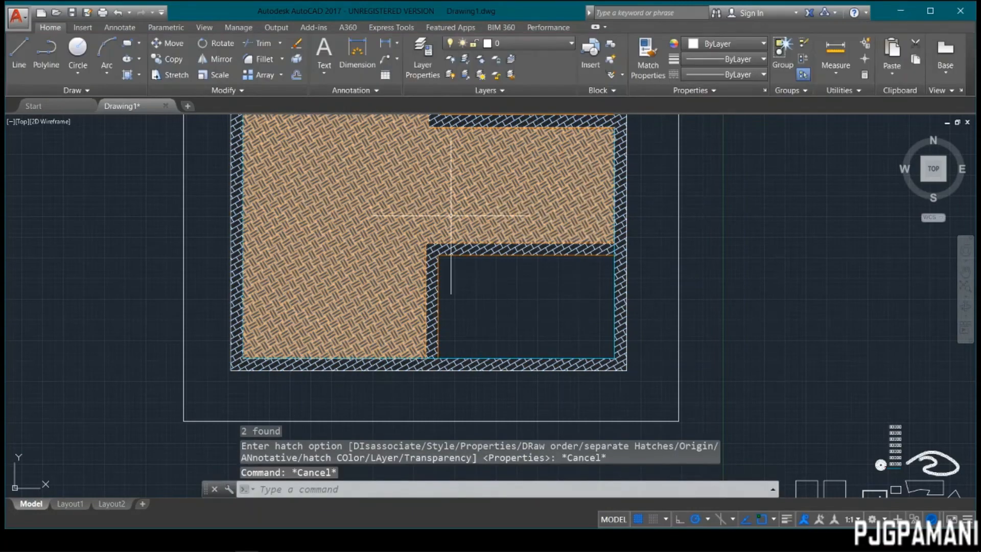
Move the outer wall BRICK hatch to layer L2, keeping the layer's color.
scroll(450, 230, "down", 3)
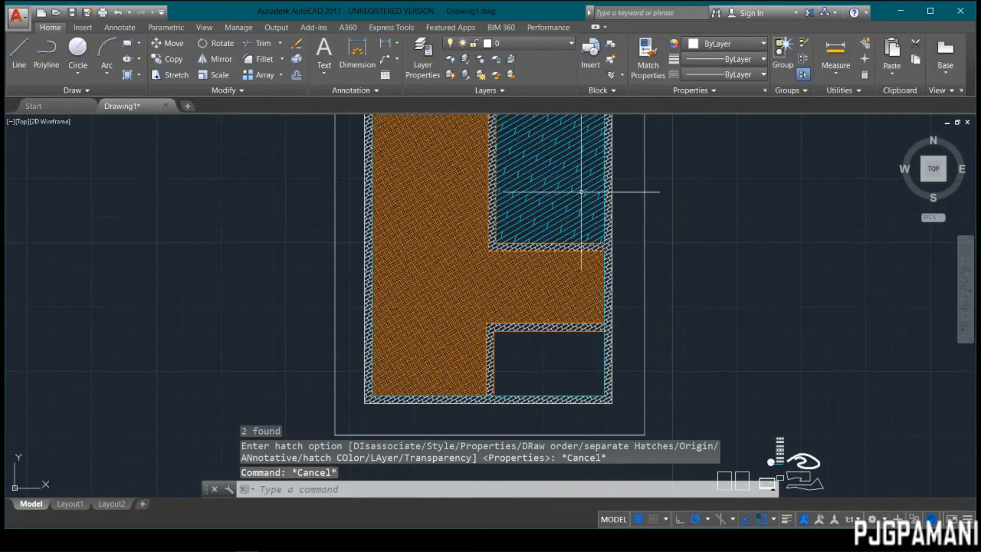
mouse_move(571, 206)
middle_mouse_down()
mouse_move(575, 250)
mouse_move(594, 271)
mouse_move(568, 241)
middle_mouse_up()
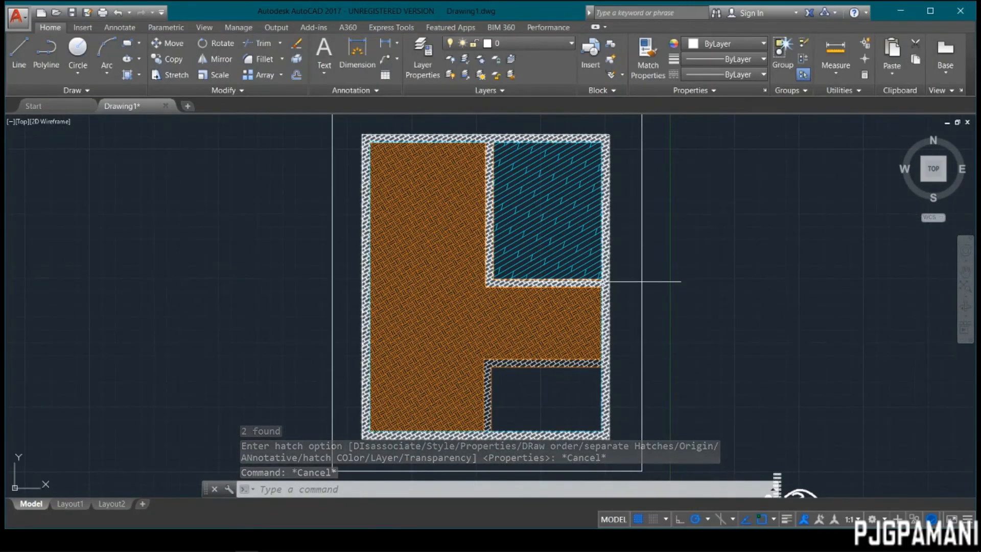
left_click(605, 283)
left_click(50, 27)
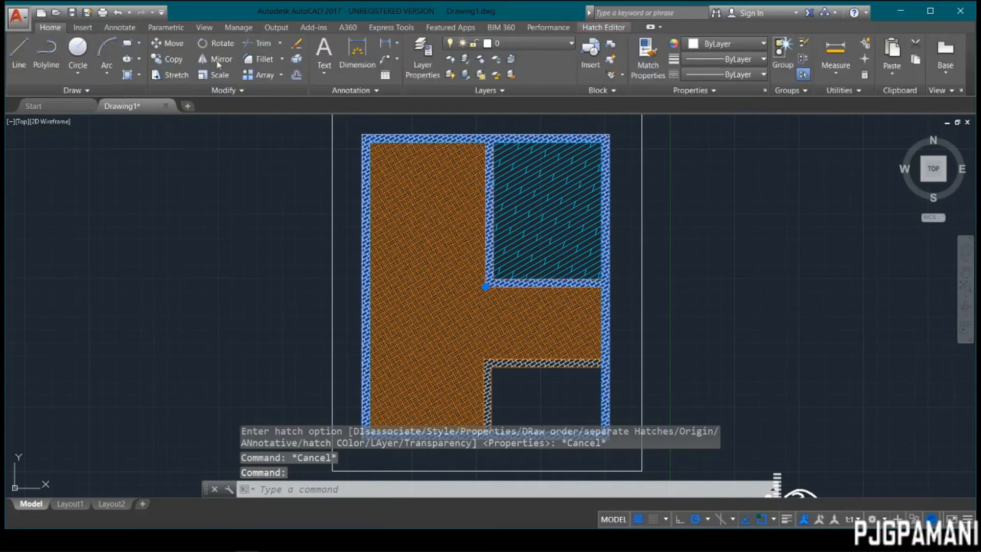
left_click(506, 47)
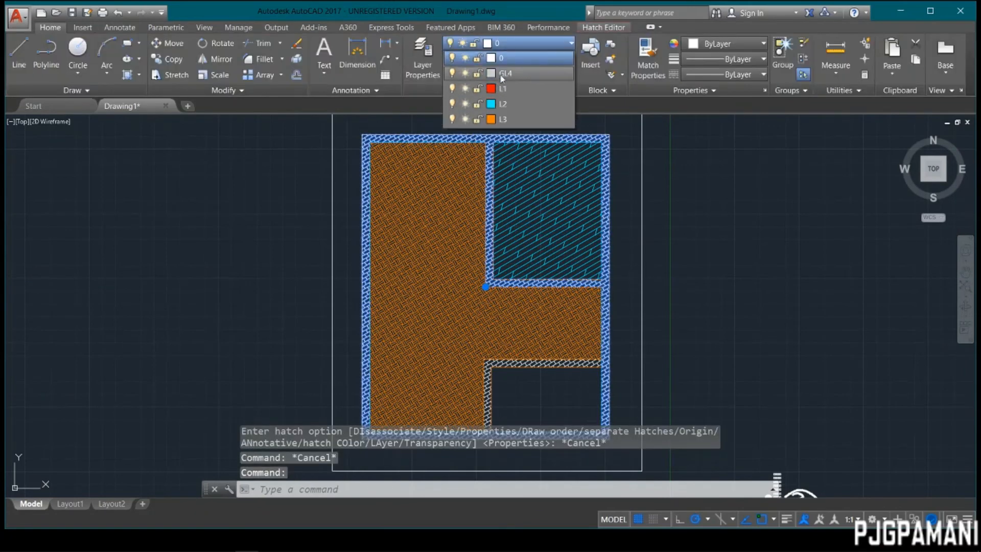
left_click(491, 103)
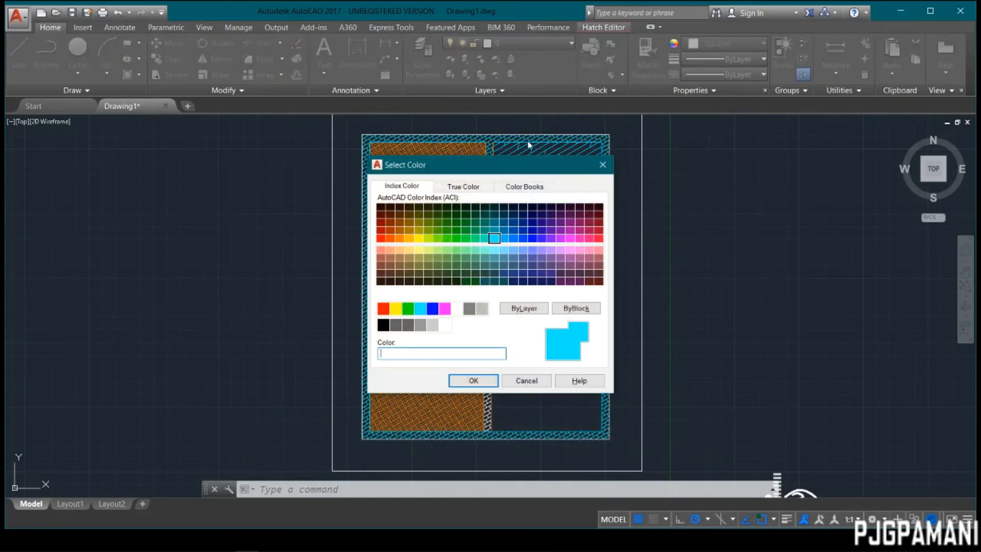
left_click(606, 166)
left_click(543, 236)
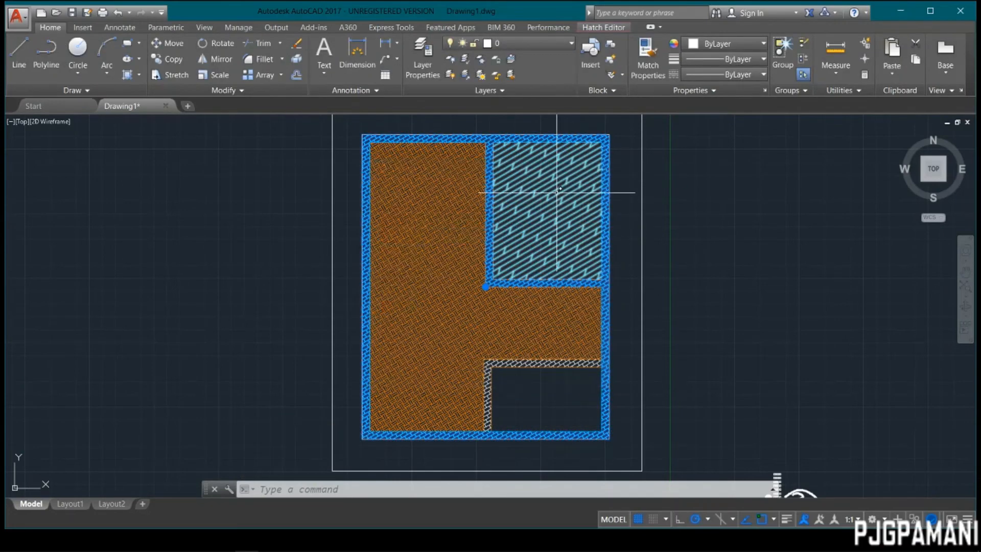
key("Escape")
Move the upper-right room's DOLMIT hatch to layer L3.
left_click(545, 209)
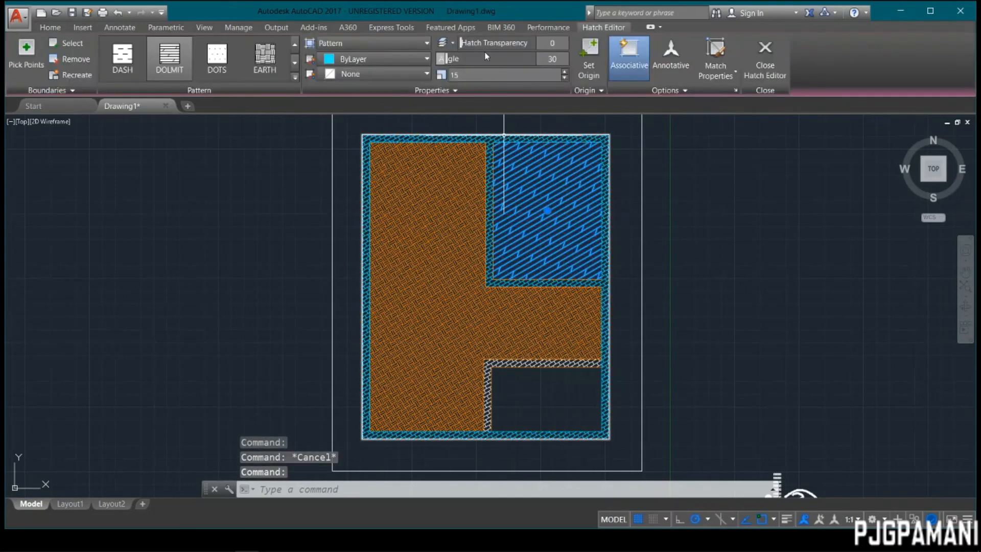
left_click(58, 26)
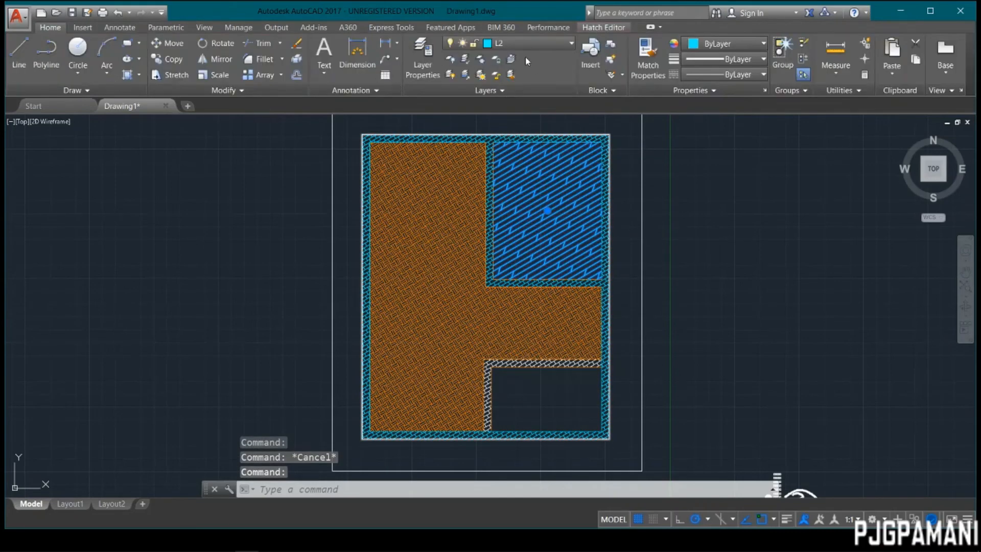
left_click(526, 43)
left_click(499, 109)
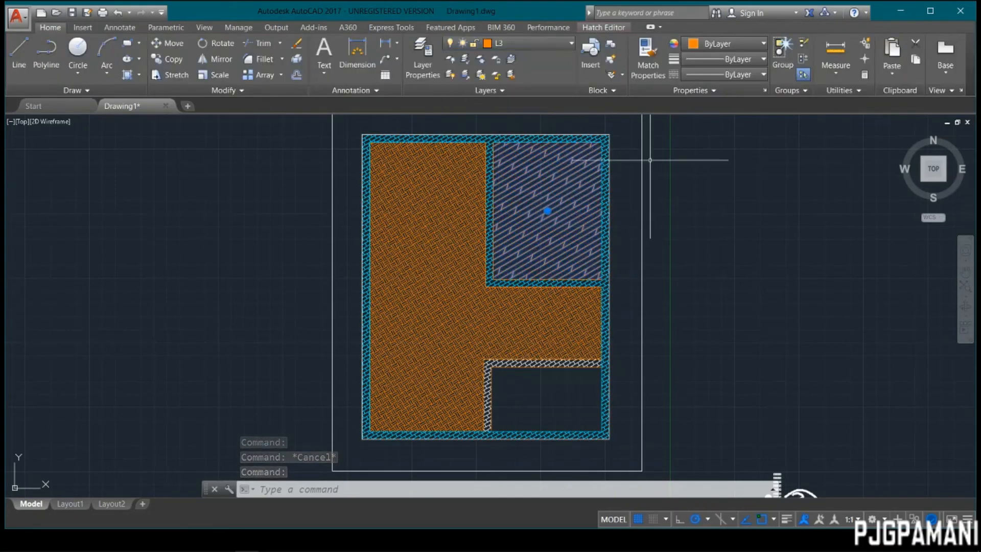
right_click(657, 218)
key("Escape")
scroll(562, 215, "down", 2)
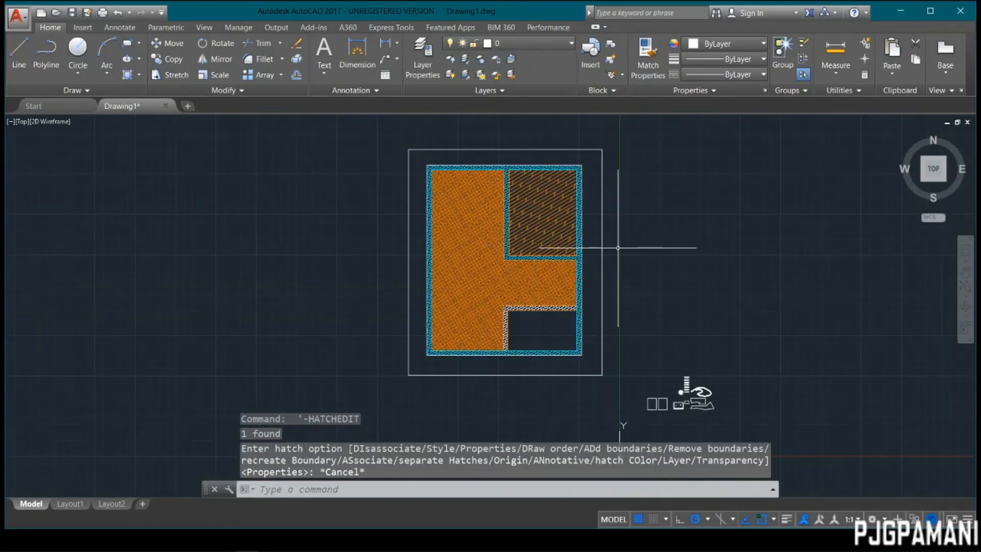
mouse_move(544, 270)
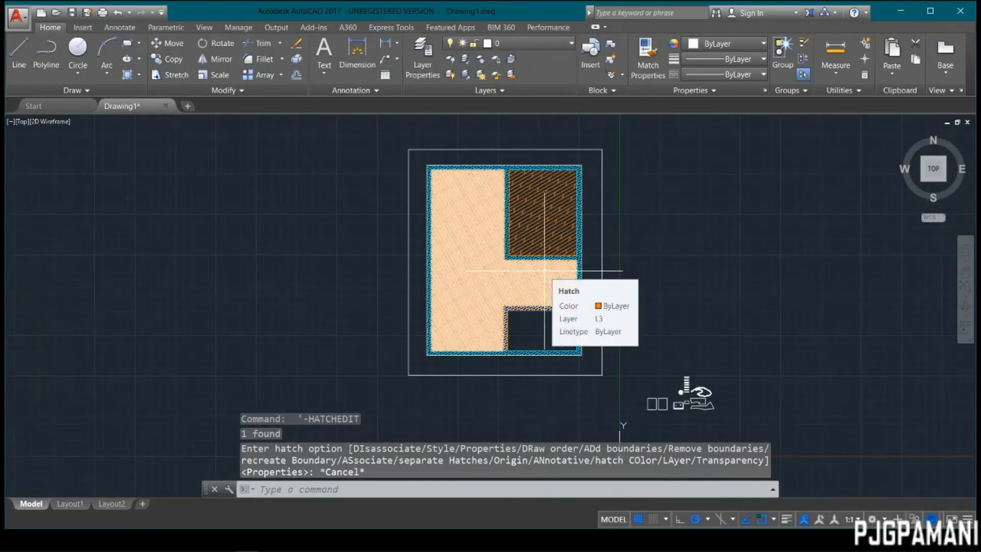
key("Escape")
scroll(562, 321, "up", 4)
scroll(515, 291, "down", 2)
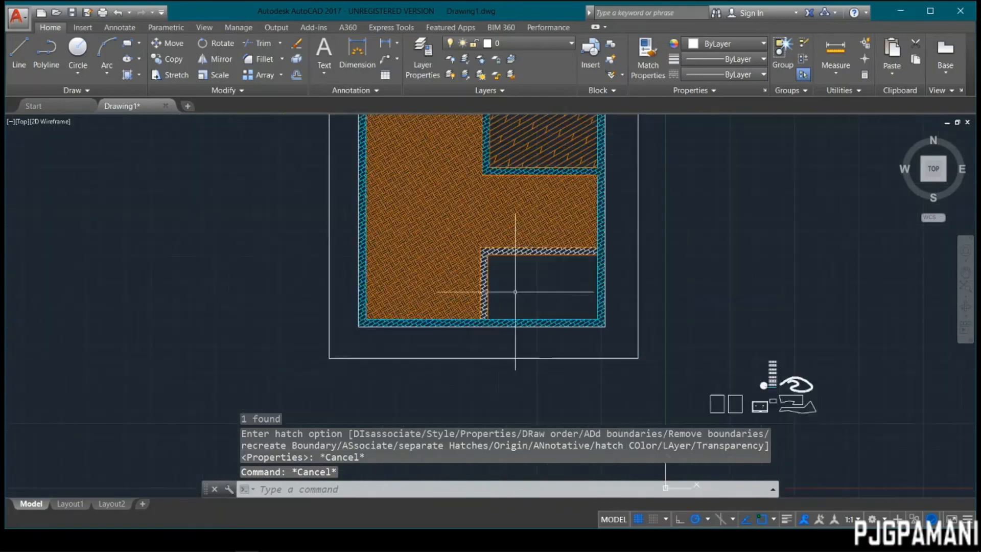
scroll(583, 305, "down", 2)
middle_click_drag(583, 303, 591, 353)
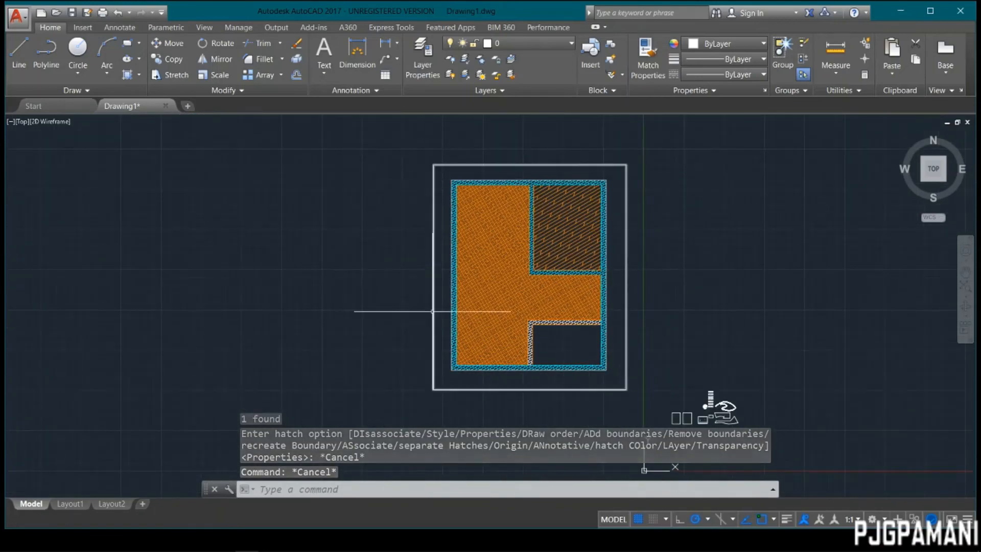
middle_click_drag(585, 387, 563, 336)
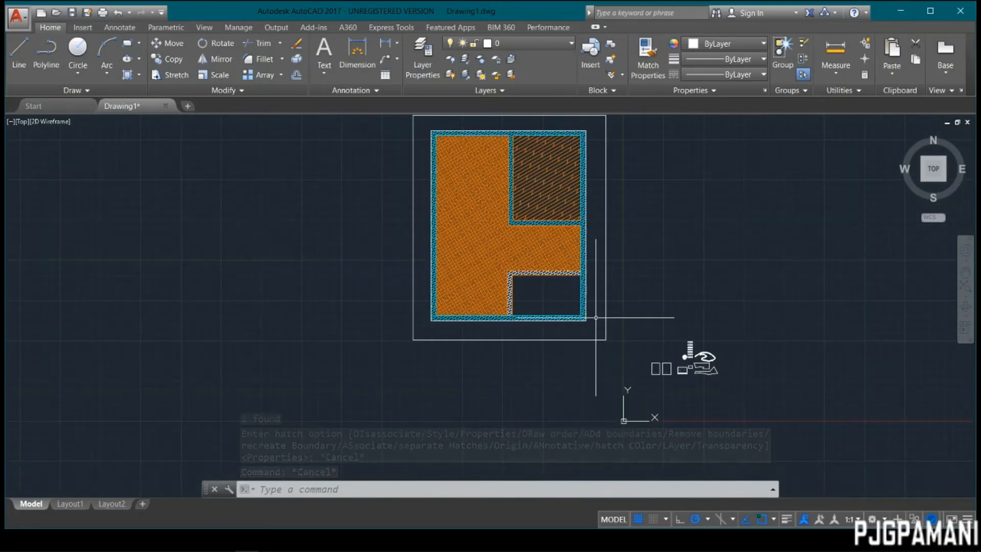
type("DIM")
key("Return")
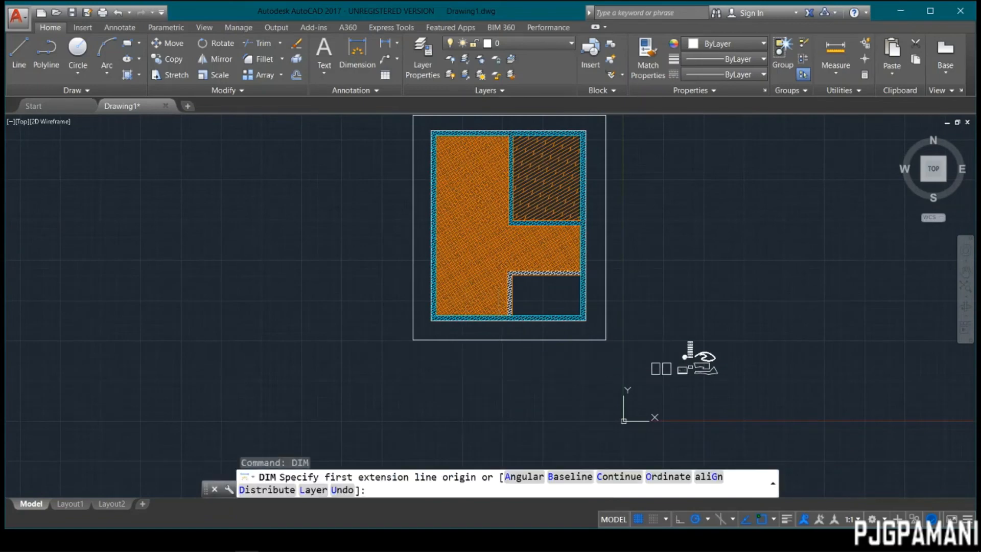
left_click(413, 340)
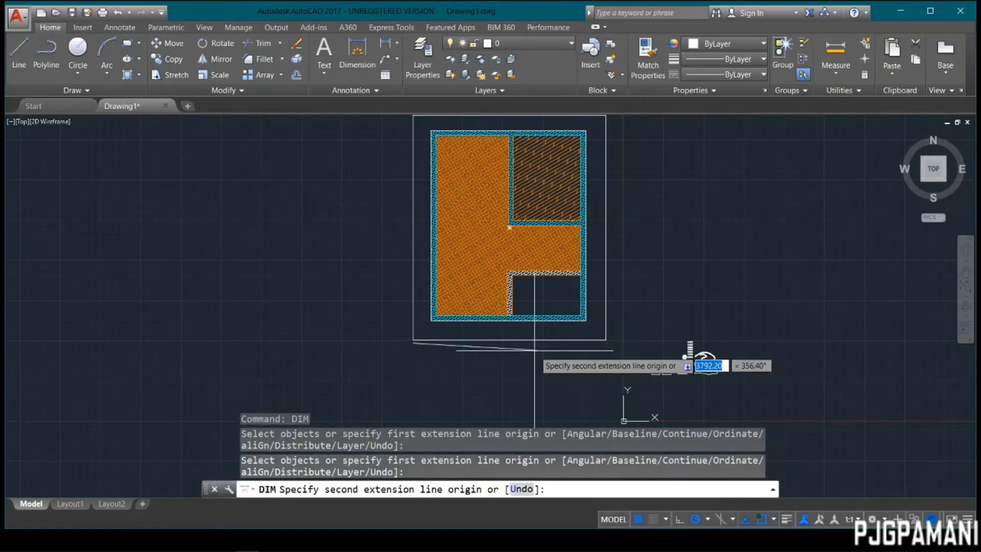
key("Escape")
type("DIM")
key("Return")
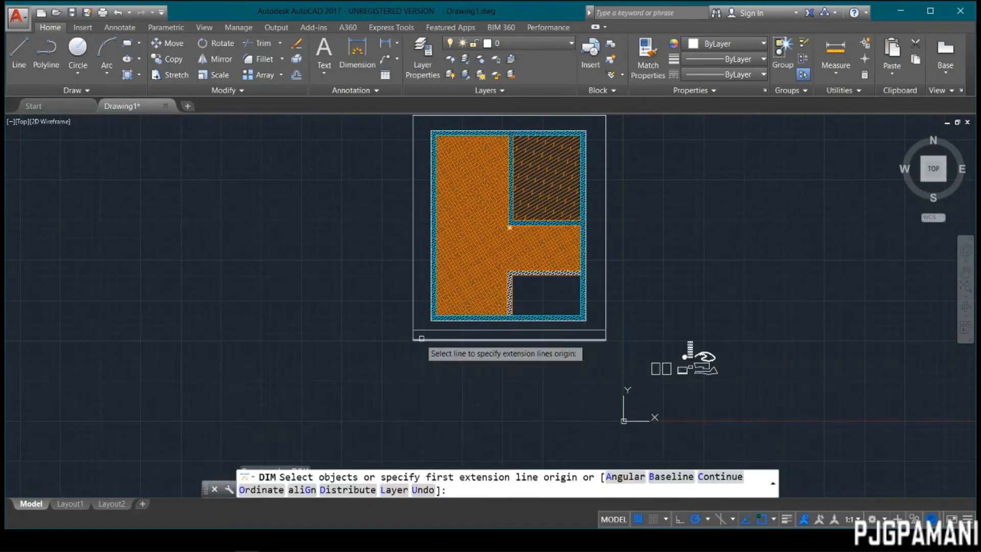
key("Return")
left_click(413, 341)
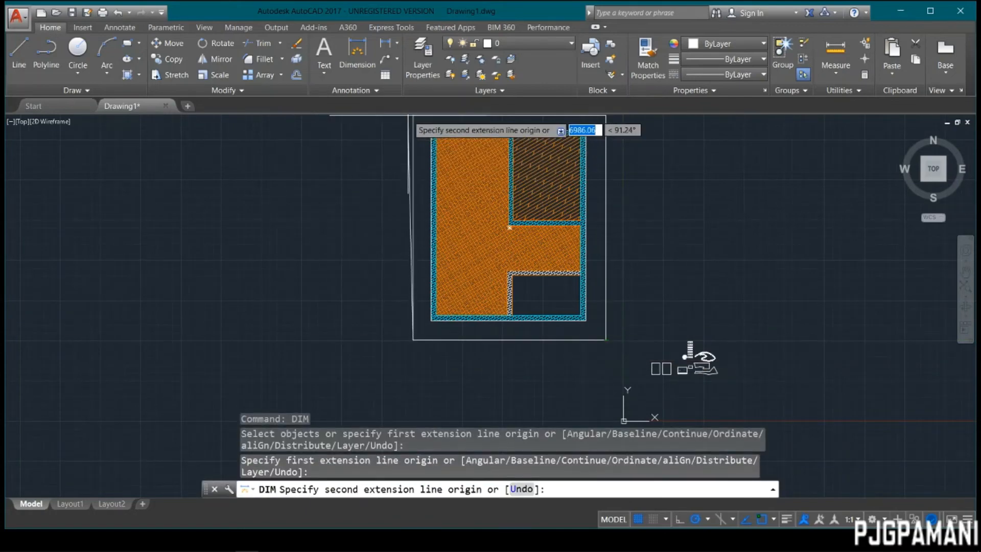
key("Escape")
Erase the two small sample plans above the 1:100 and 1:50 labels on the title-block sheet.
scroll(516, 262, "down", 2)
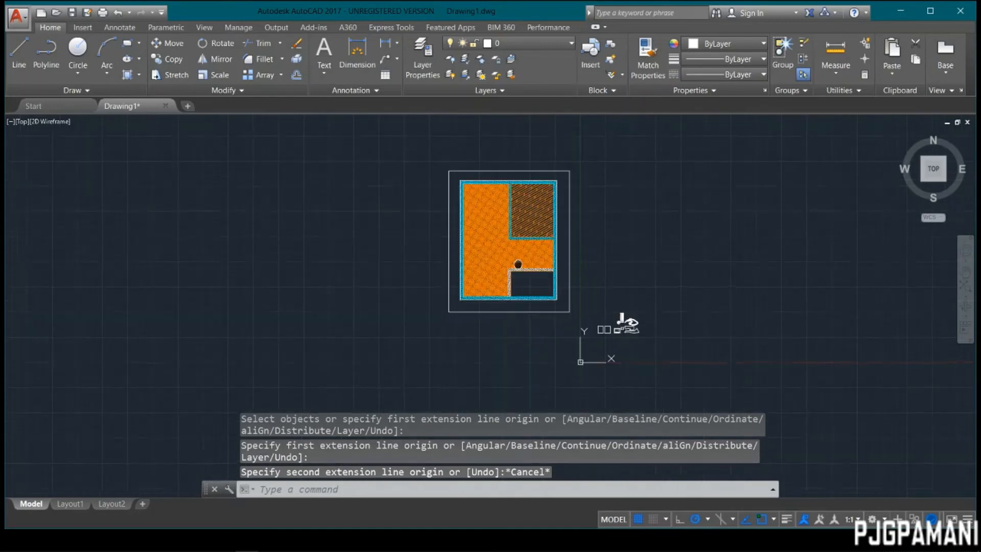
mouse_move(547, 284)
middle_mouse_down()
mouse_move(535, 248)
mouse_move(512, 240)
middle_mouse_up()
scroll(536, 248, "up", 2)
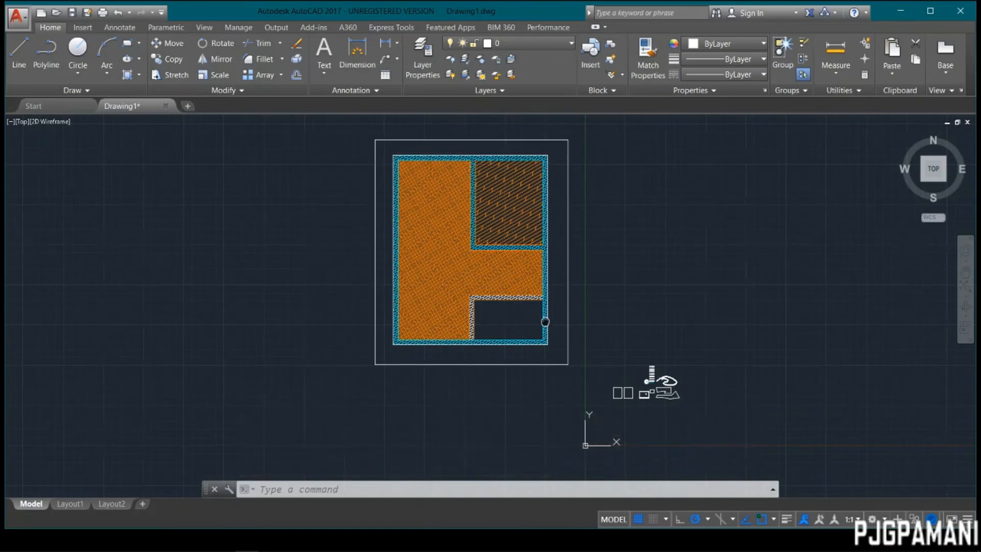
middle_click_drag(544, 319, 486, 274)
scroll(620, 375, "up", 2)
middle_click_drag(620, 375, 422, 236)
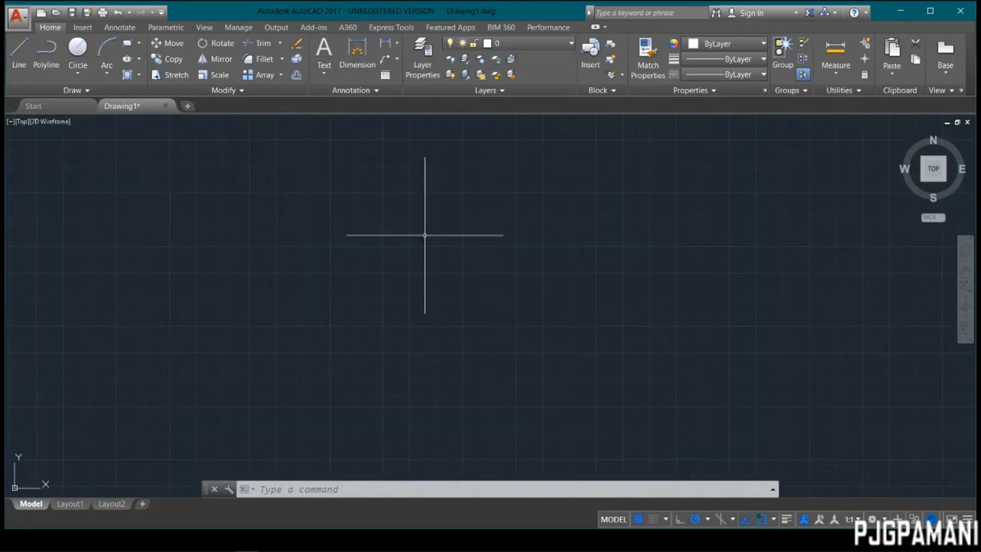
scroll(423, 237, "down", 4)
middle_click_drag(654, 274, 673, 291)
scroll(587, 251, "up", 4)
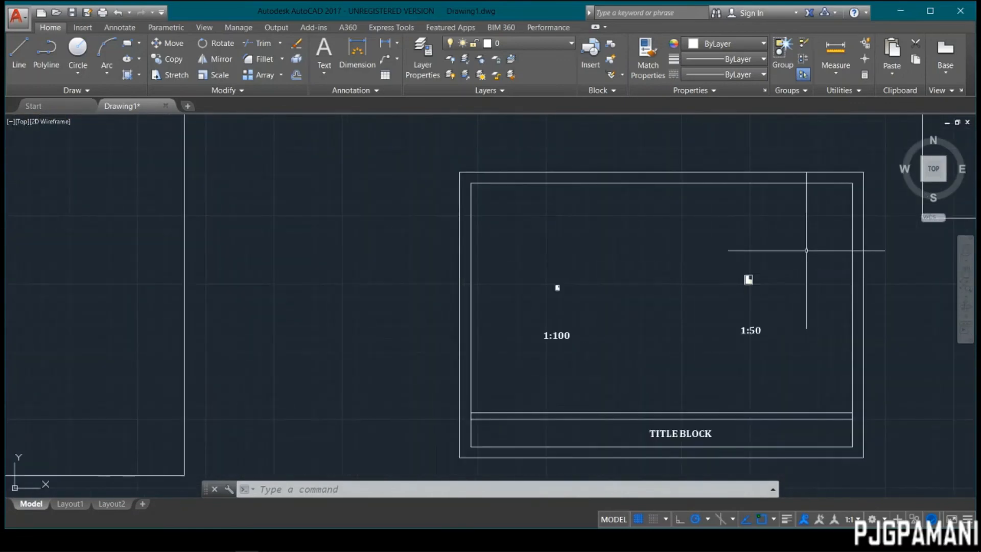
left_click(748, 280)
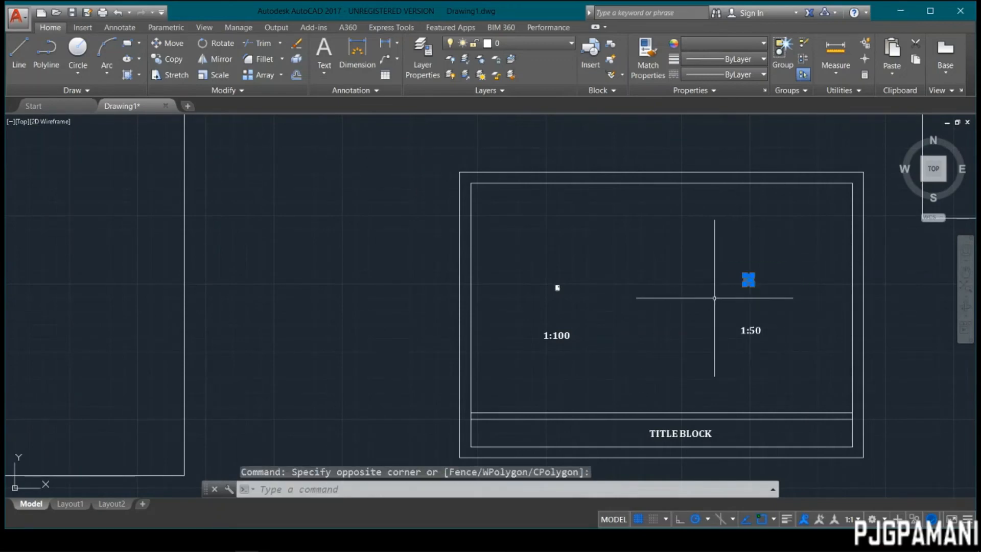
key("Delete")
left_click(606, 281)
left_click(536, 284)
scroll(593, 306, "down", 2)
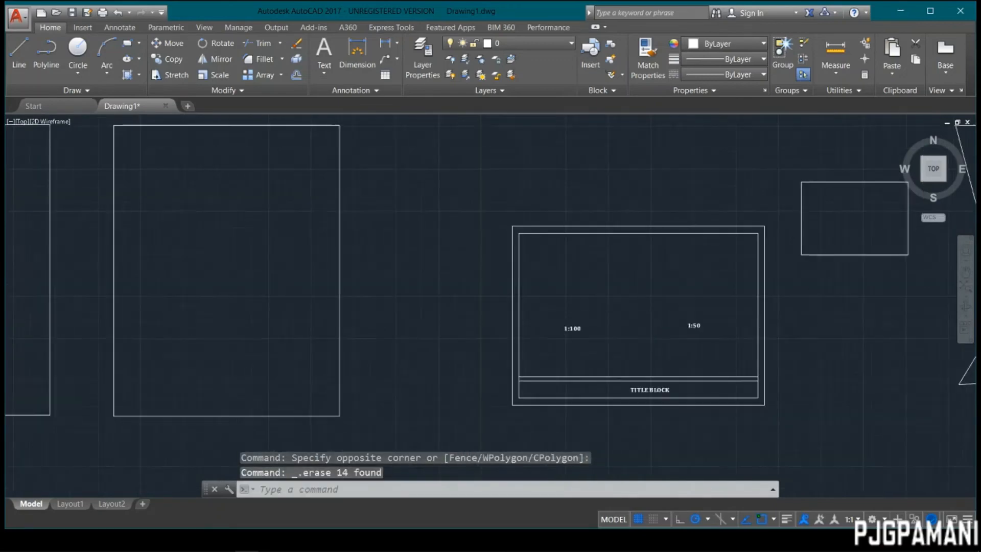
Bring the hatched floor plan back into view together with the sheets beside it.
scroll(292, 232, "down", 1)
mouse_move(292, 232)
middle_mouse_down()
mouse_move(532, 309)
mouse_move(690, 302)
middle_mouse_up()
scroll(689, 301, "down", 2)
middle_click_drag(325, 254, 648, 412)
scroll(647, 413, "down", 1)
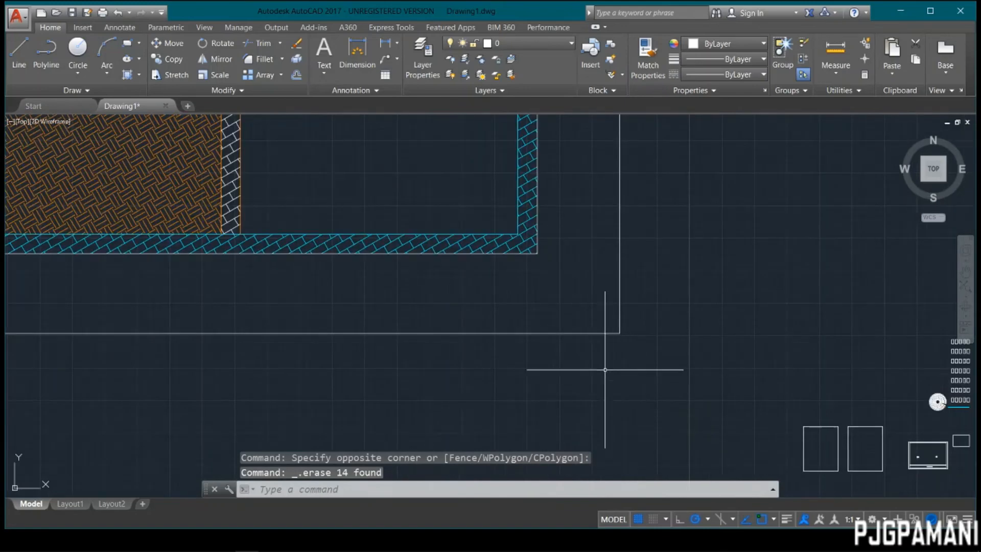
scroll(599, 351, "down", 2)
middle_click_drag(599, 351, 727, 408)
middle_click_drag(667, 305, 490, 232)
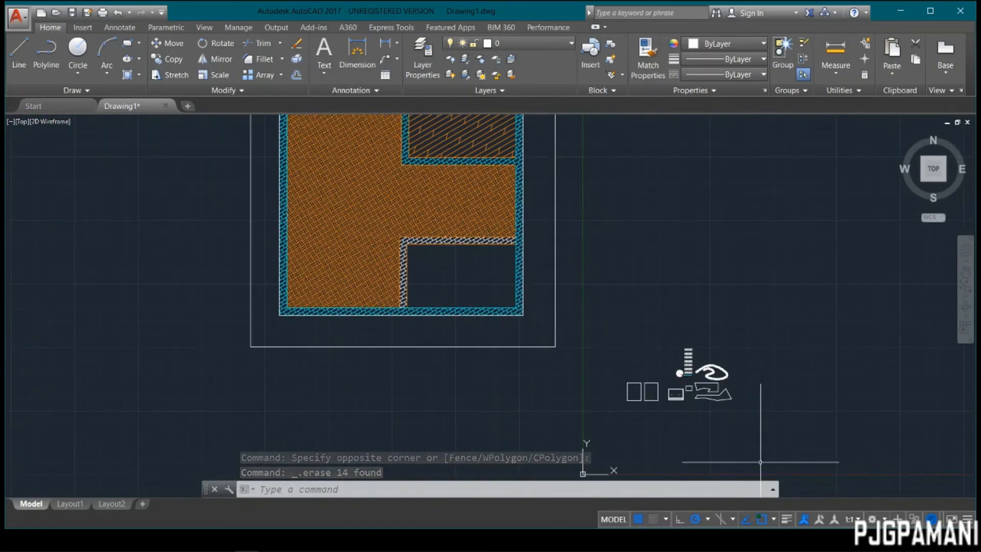
Go to the title-block sheet and check the 1:100 conversion of 7000 in the calculator.
middle_click_drag(760, 462, 470, 308)
scroll(470, 309, "up", 2)
scroll(635, 302, "up", 2)
scroll(592, 285, "up", 1)
scroll(624, 213, "up", 2)
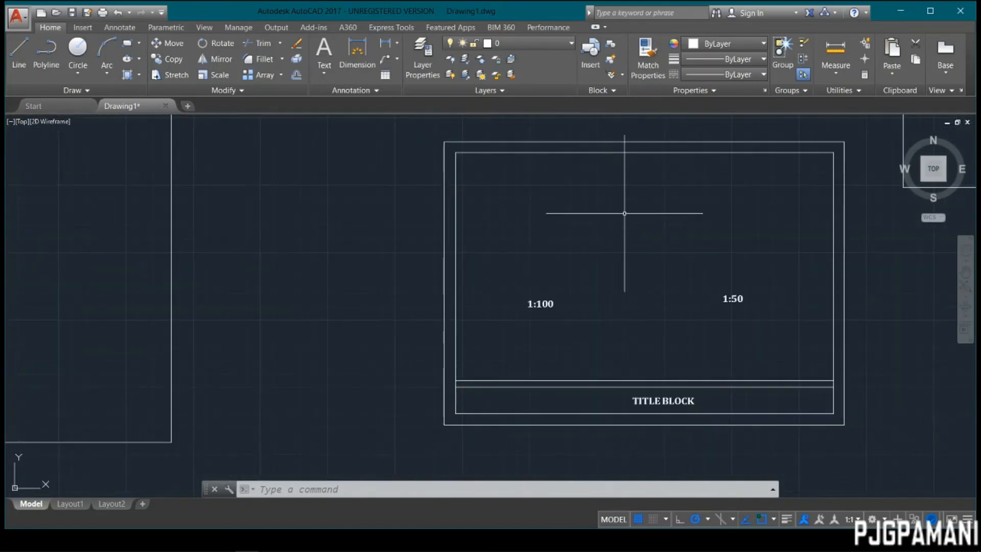
middle_click_drag(624, 213, 608, 268)
mouse_move(197, 549)
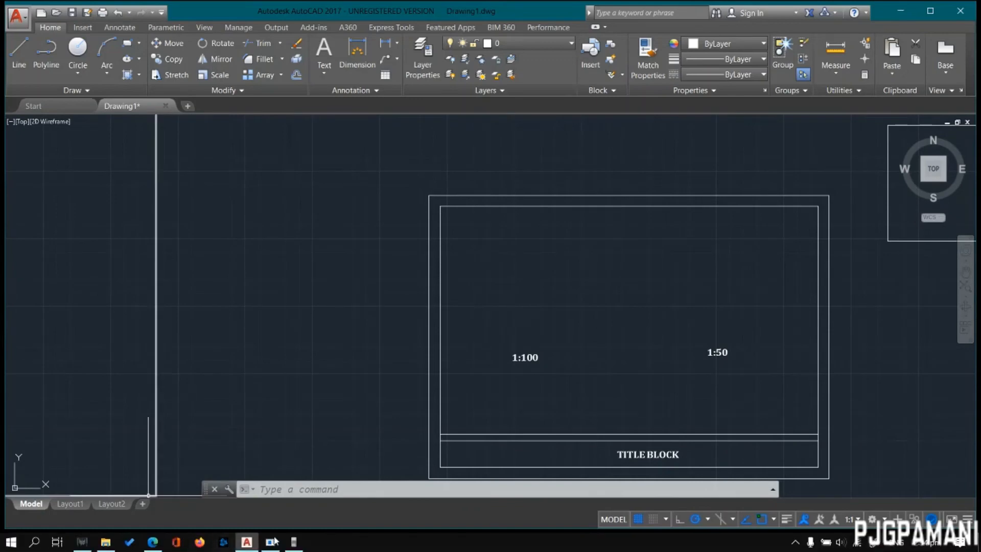
left_click(294, 542)
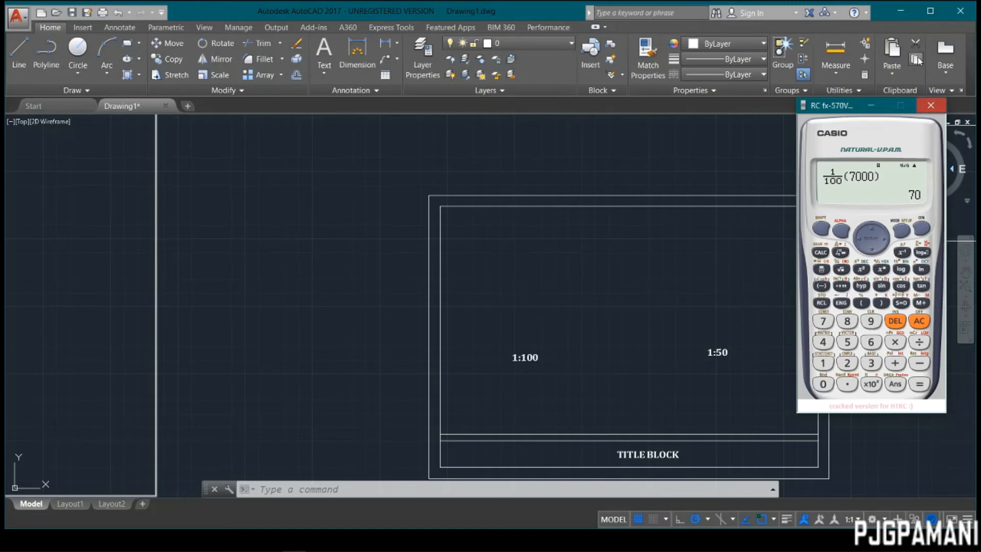
left_click(867, 105)
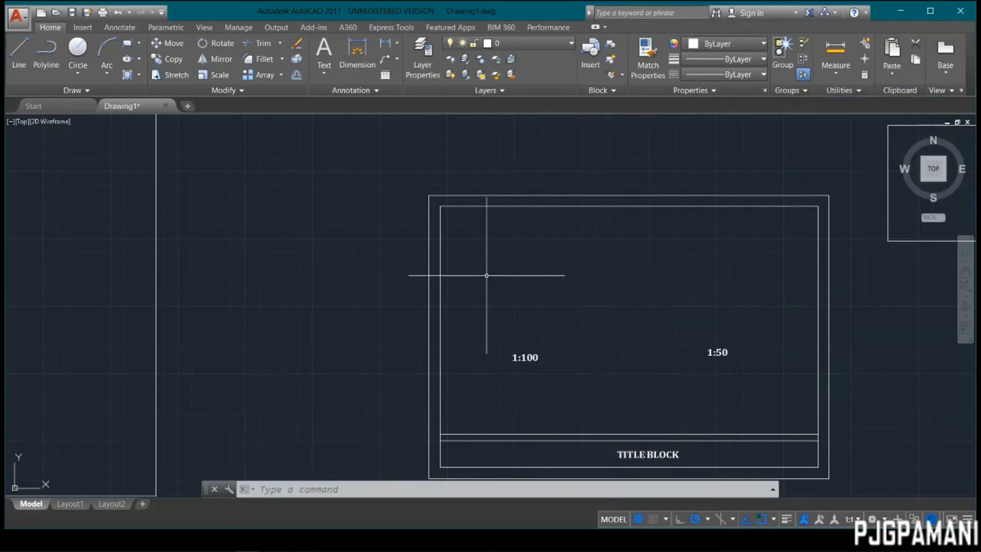
Draw a rectangle 60 wide and 70 high above the 1:100 label on the title-block sheet.
type("rec")
key("Return")
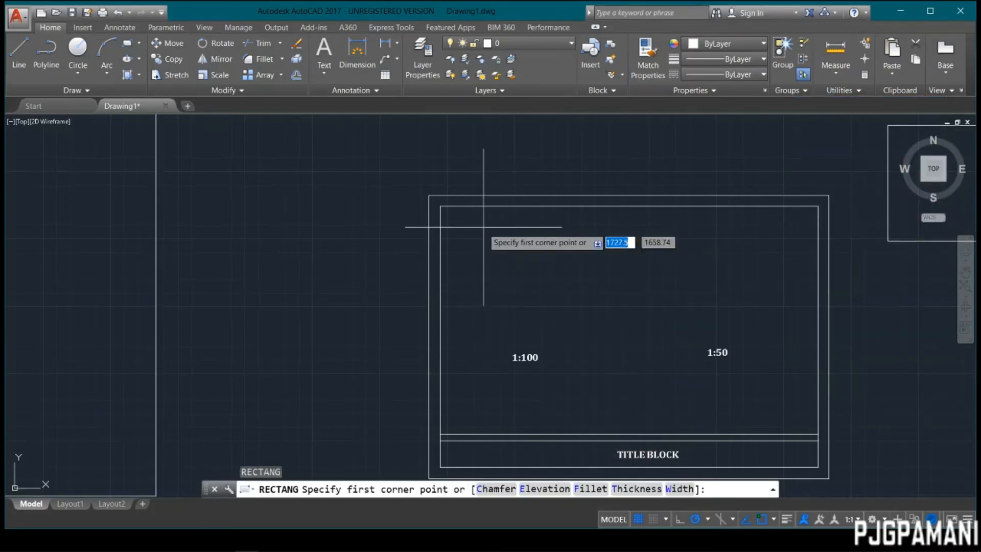
left_click(482, 236)
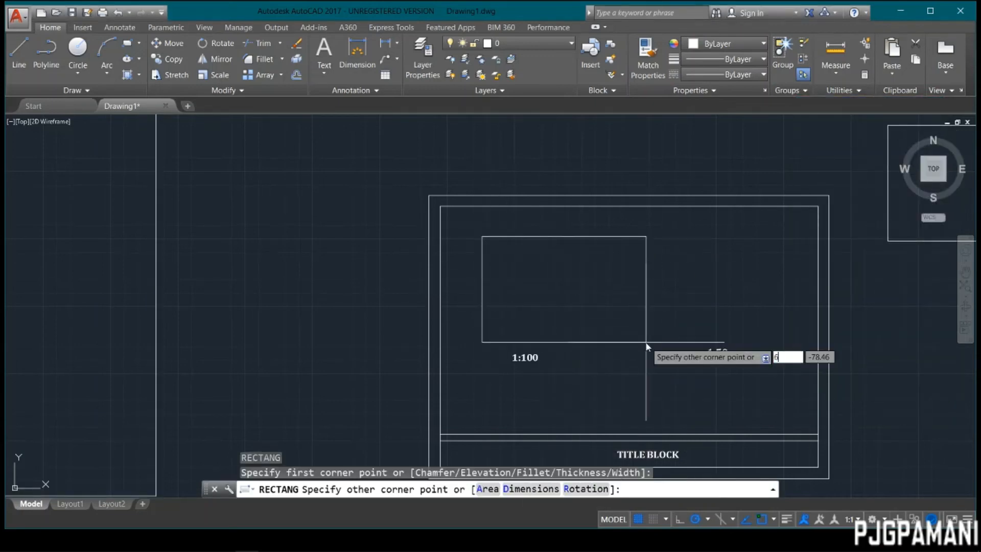
type("60")
key("Tab")
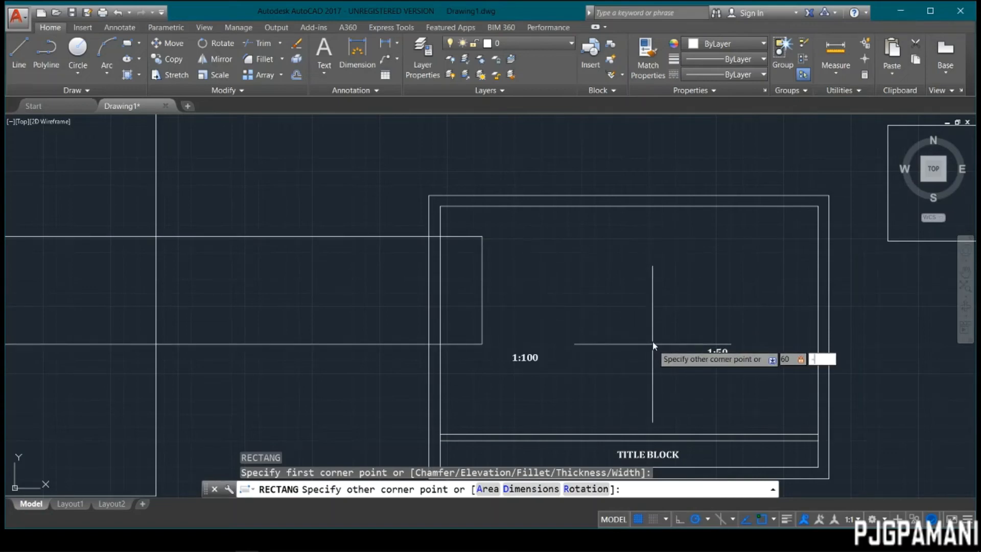
type("-70")
key("Return")
scroll(650, 343, "up", 2)
scroll(519, 324, "down", 3)
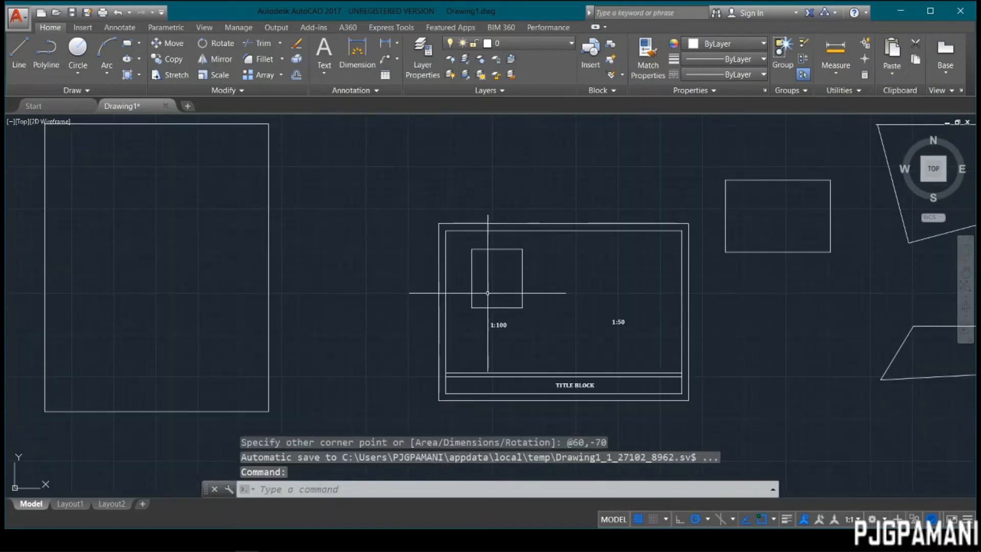
Start the Align command on the full-size hatched floor plan, selecting all its walls and hatches without the surrounding frame.
mouse_move(487, 285)
middle_mouse_down()
mouse_move(546, 302)
mouse_move(687, 300)
middle_mouse_up()
scroll(651, 301, "down", 2)
middle_click_drag(309, 211, 557, 335)
scroll(519, 296, "down", 2)
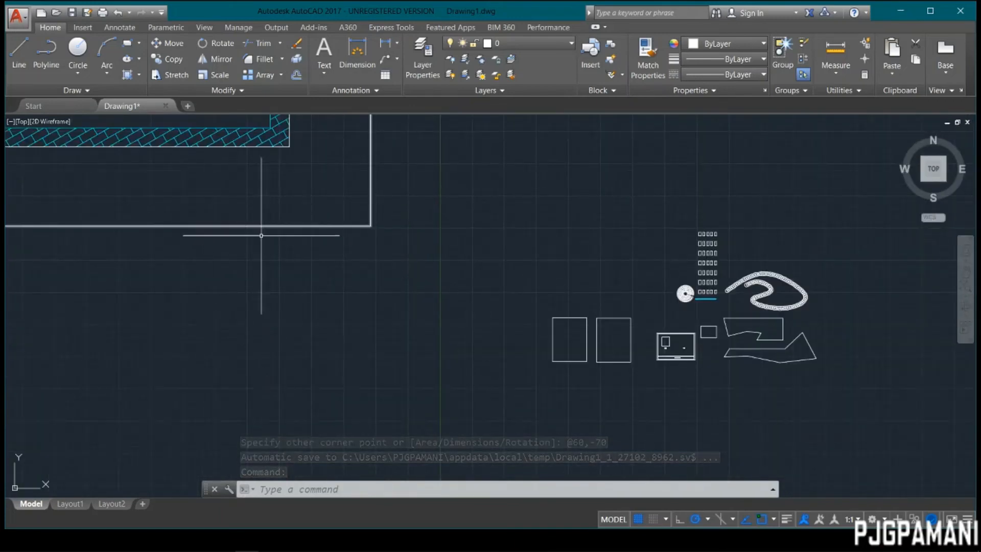
scroll(665, 341, "down", 3)
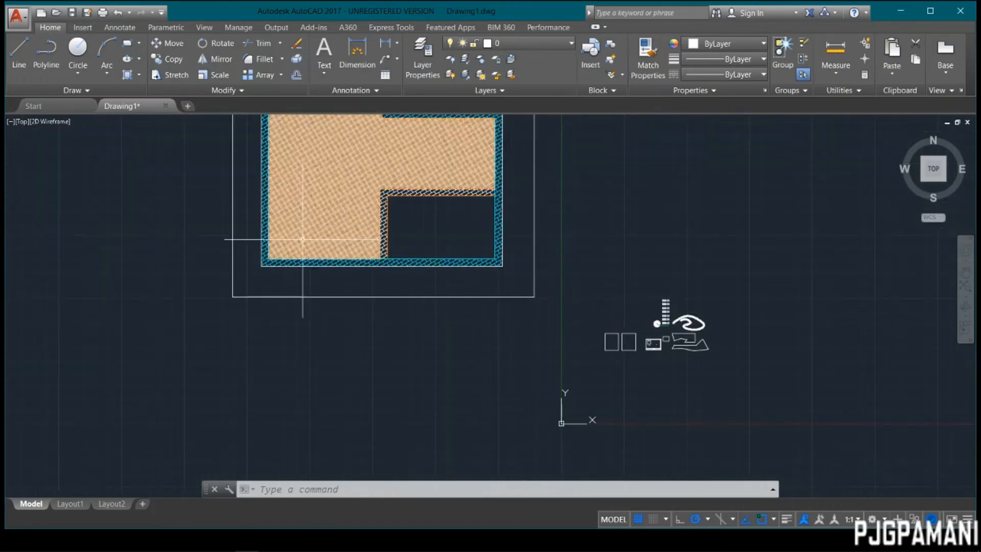
middle_click_drag(302, 237, 449, 339)
scroll(416, 377, "down", 2)
scroll(473, 303, "down", 1)
scroll(472, 303, "up", 4)
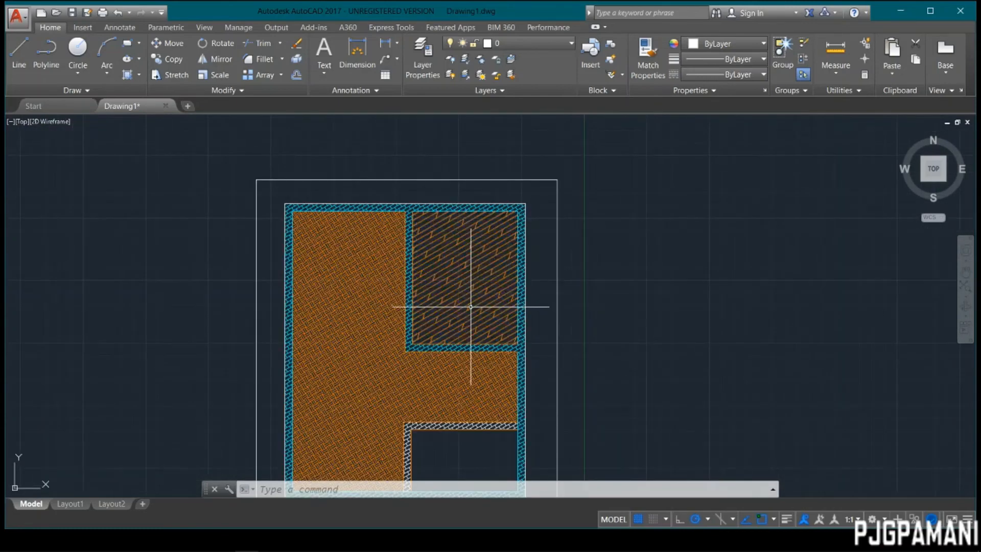
type("ALIGN")
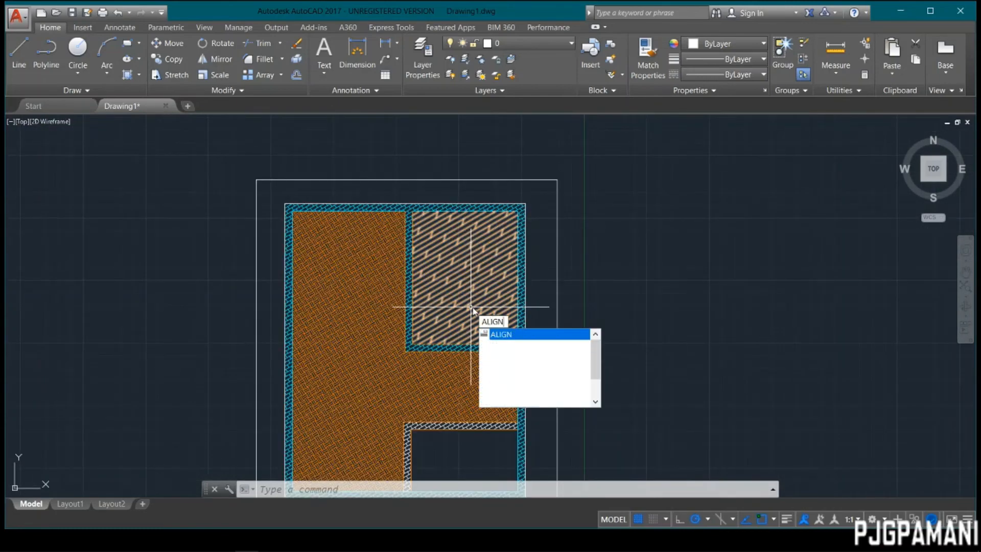
key("Return")
middle_click_drag(482, 334, 509, 291)
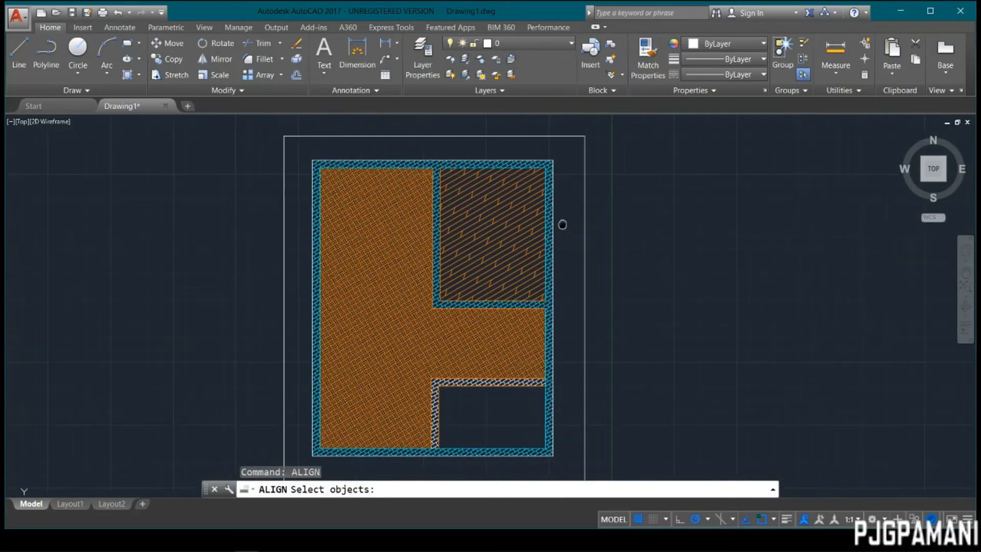
left_click(565, 146)
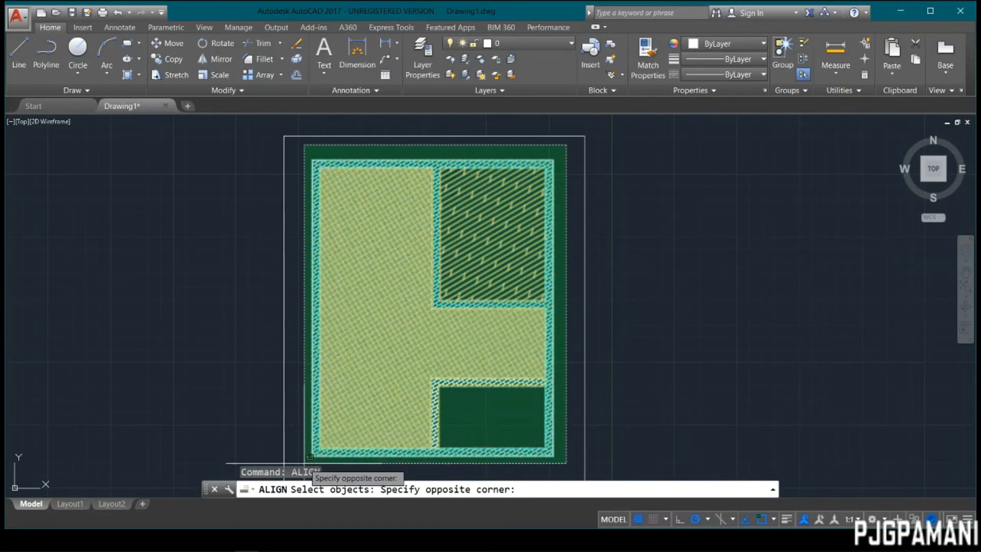
left_click(324, 443)
middle_click_drag(429, 421, 468, 271)
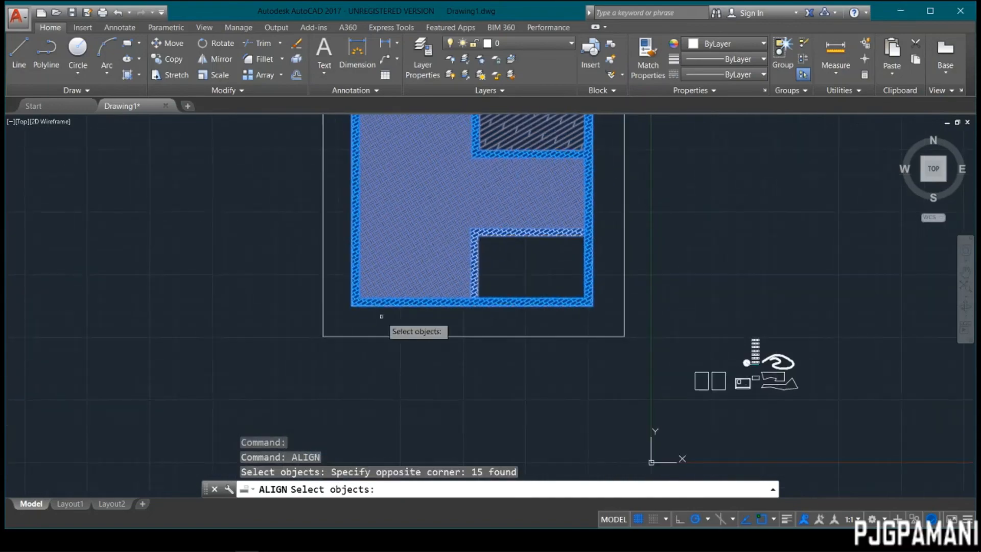
key("Return")
Align the large frame's two lower corners to the matching corners of the 60 by 70 rectangle, scaling the plan to the alignment points.
left_click(323, 336)
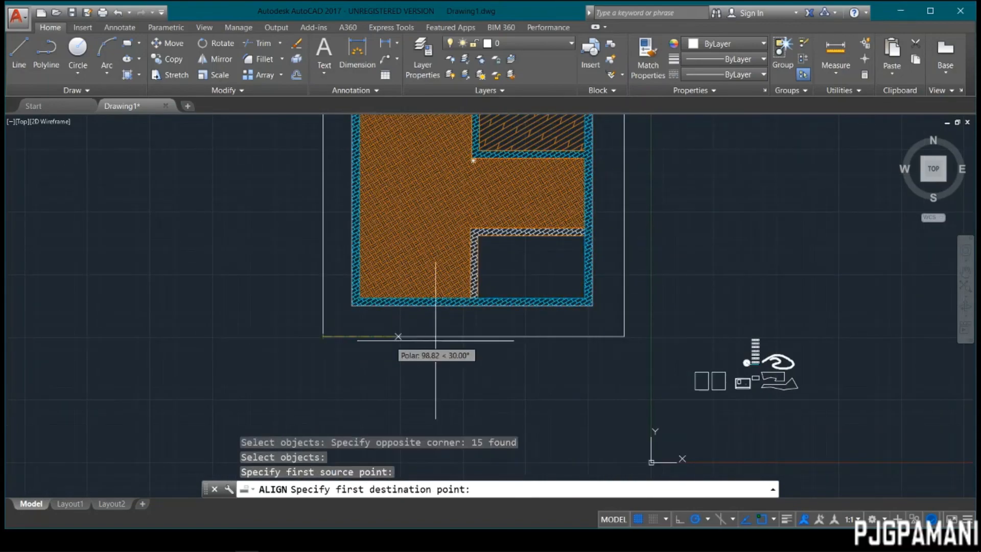
scroll(690, 370, "up", 8)
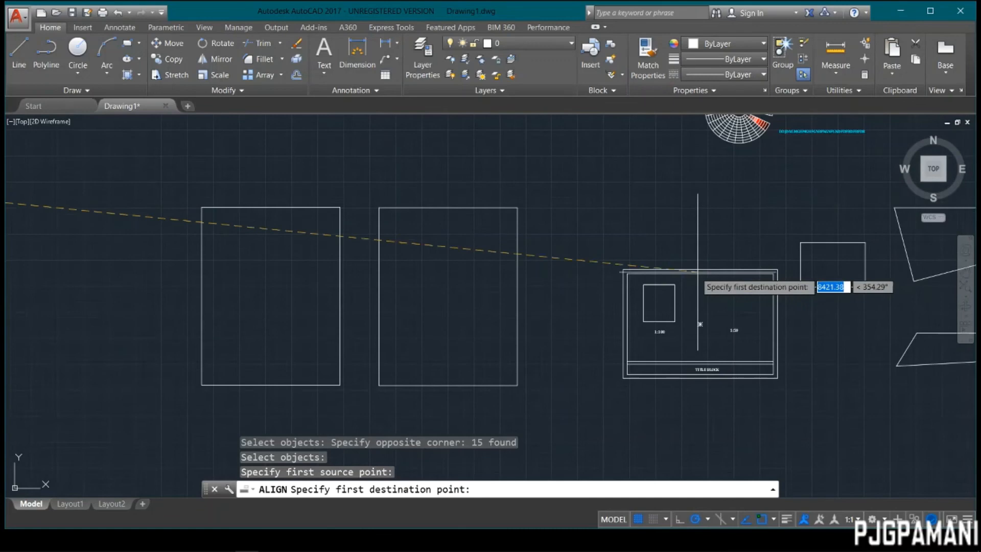
left_click(642, 320)
scroll(158, 139, "down", 2)
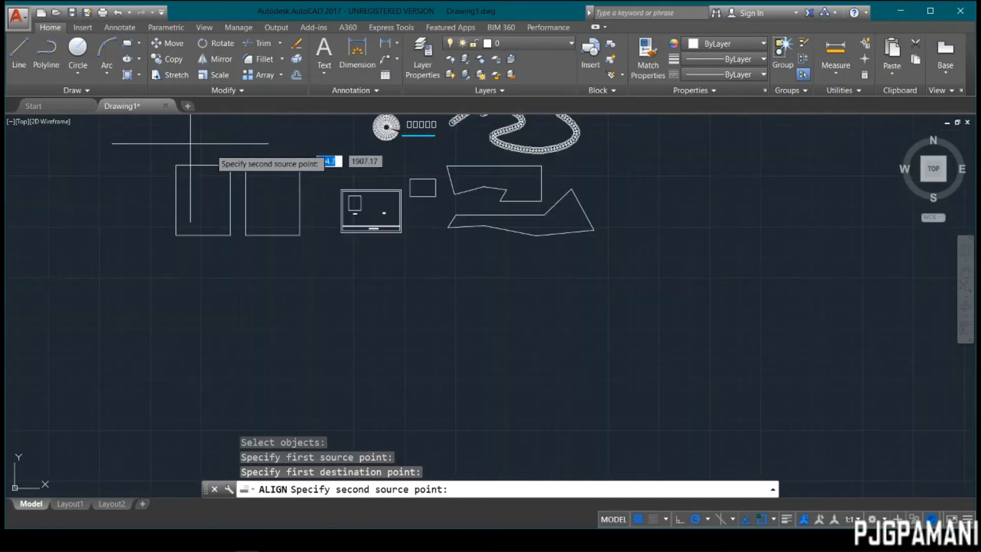
middle_click_drag(211, 173, 565, 377)
left_click(244, 225)
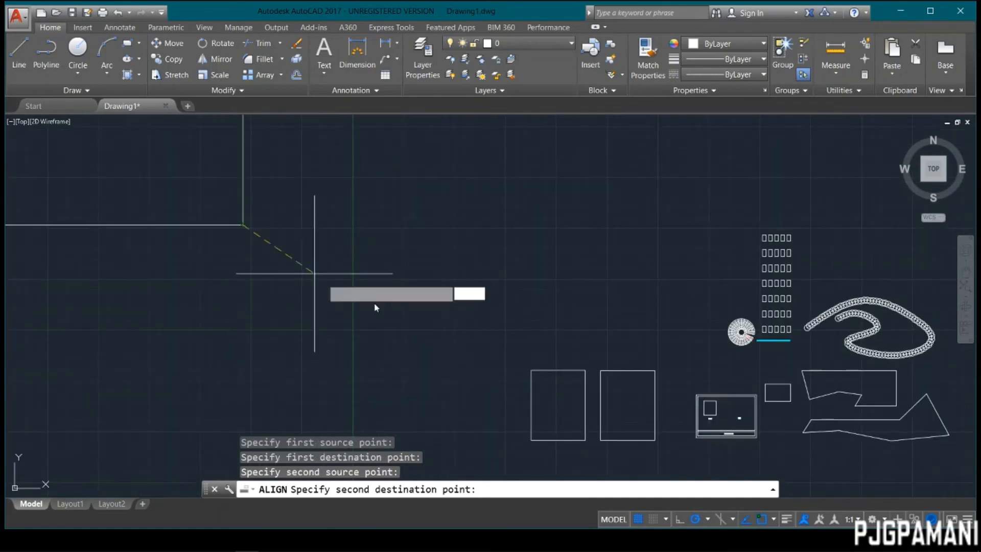
scroll(653, 390, "down", 1)
scroll(596, 306, "up", 5)
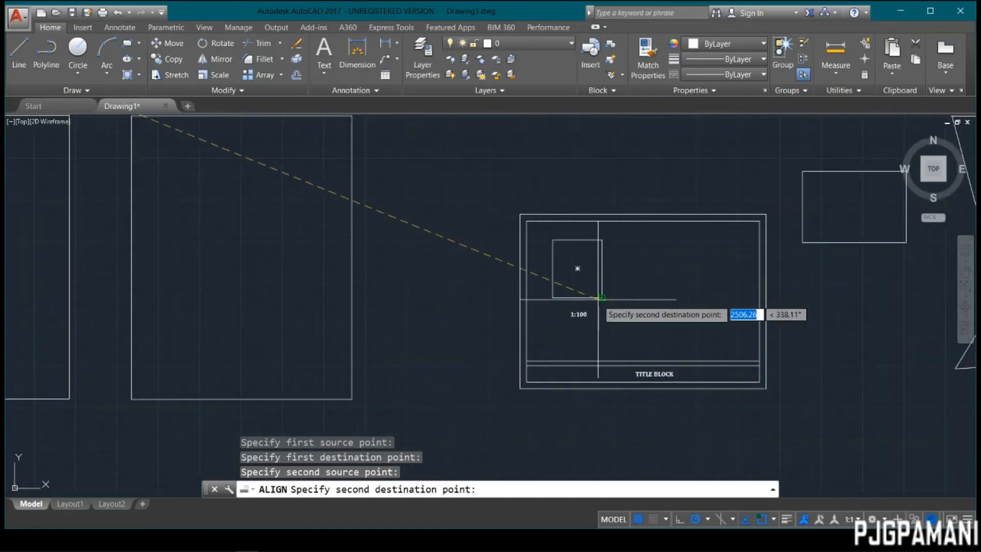
scroll(587, 296, "up", 3)
left_click(606, 293)
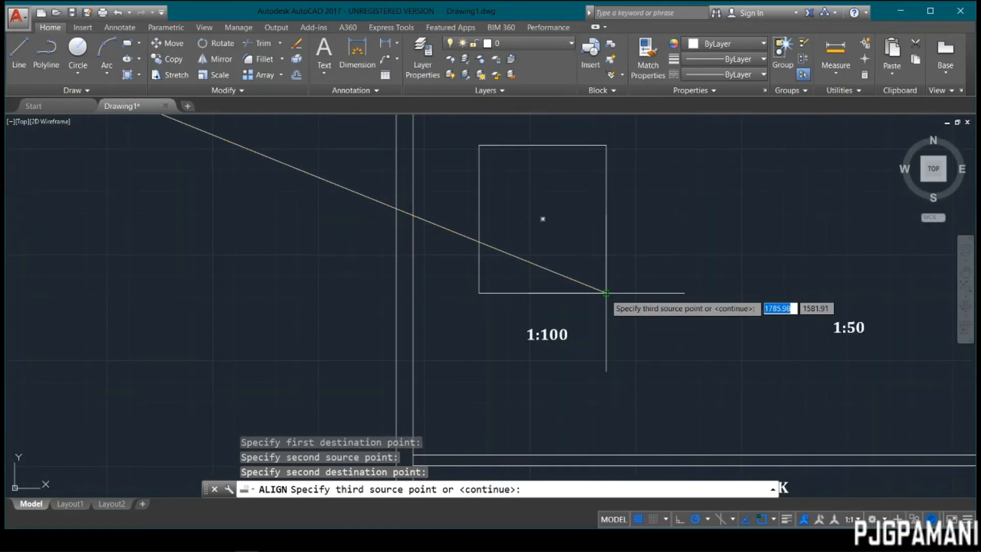
key("Return")
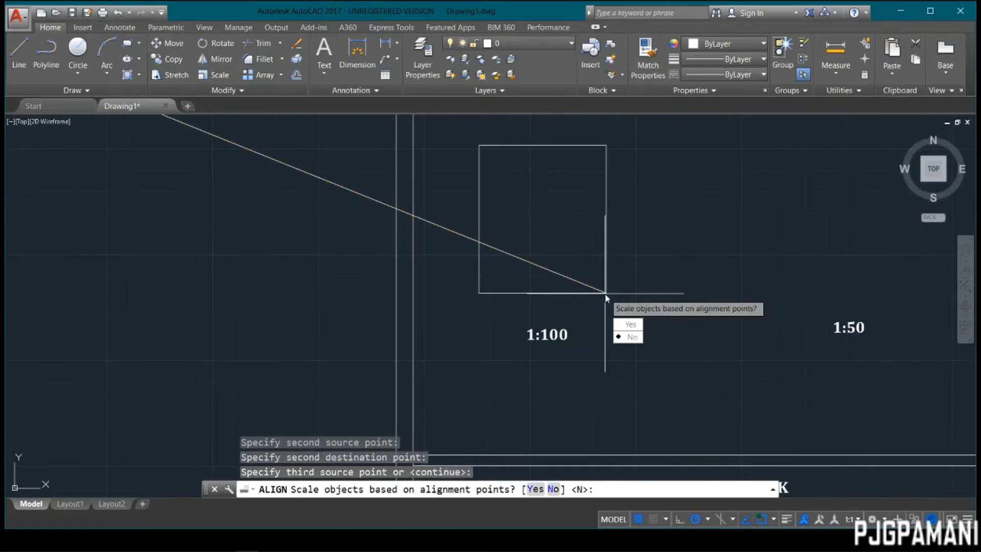
left_click(619, 325)
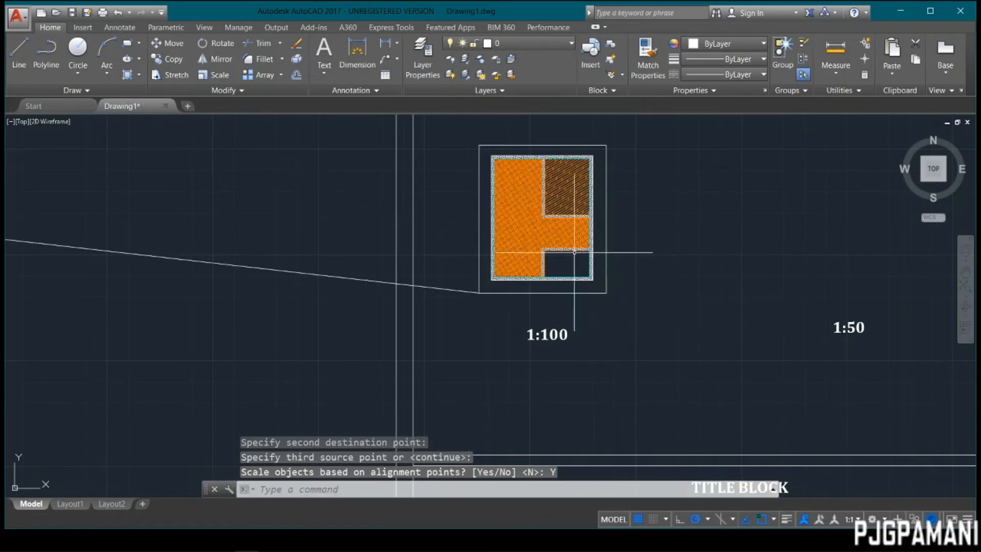
scroll(557, 280, "down", 2)
scroll(559, 280, "up", 4)
scroll(559, 280, "down", 2)
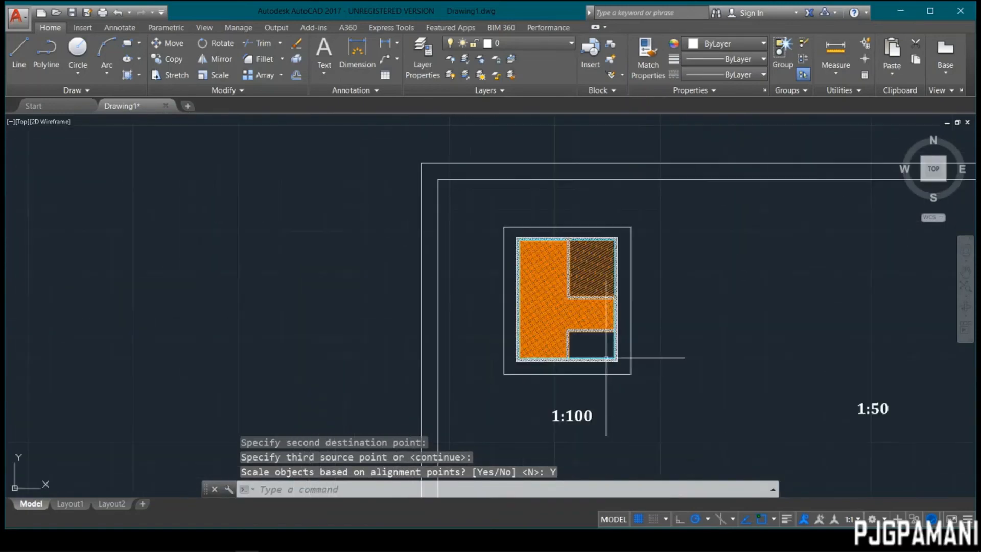
middle_click_drag(675, 357, 646, 338)
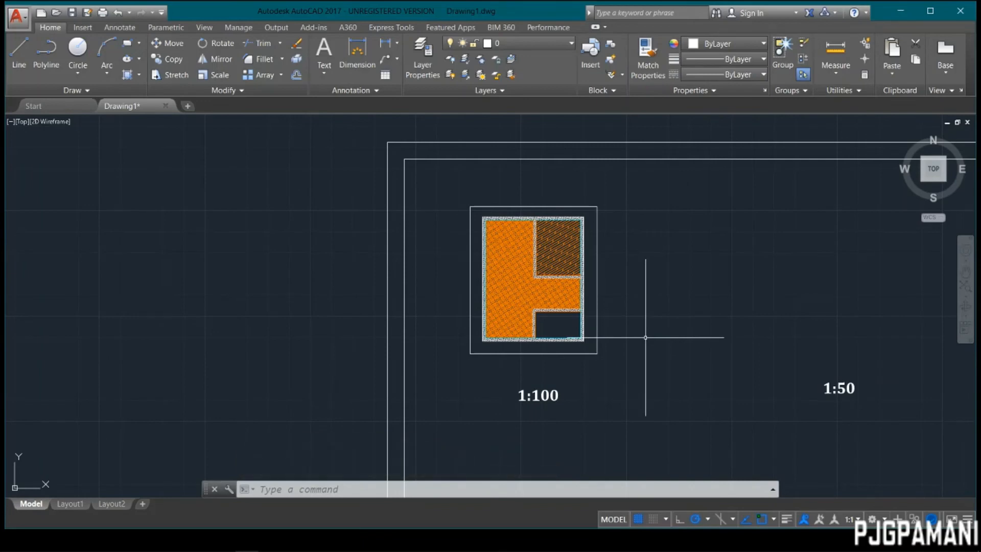
middle_click_drag(488, 382, 549, 384)
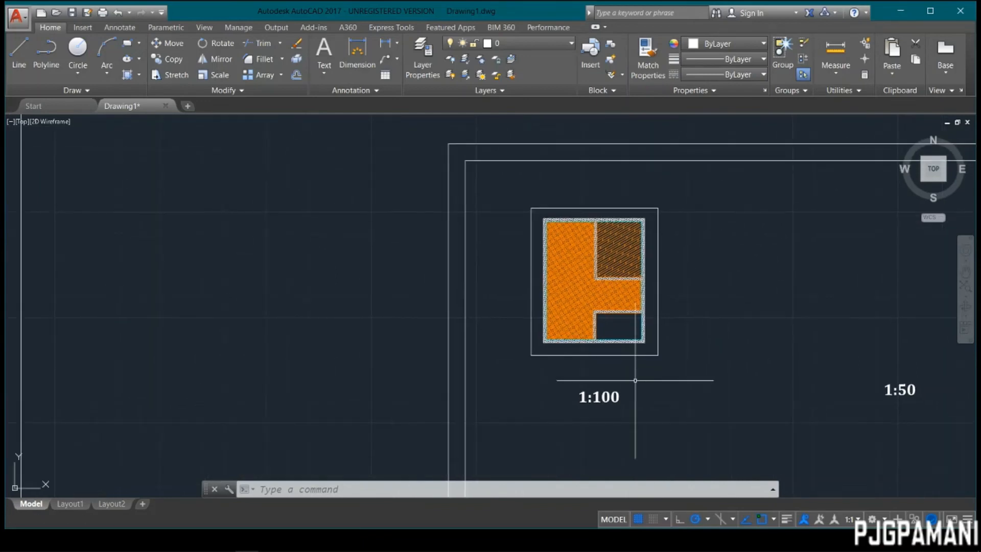
Draw a horizontal line between the scaled plan's frame and the 1:100 label.
scroll(629, 390, "up", 2)
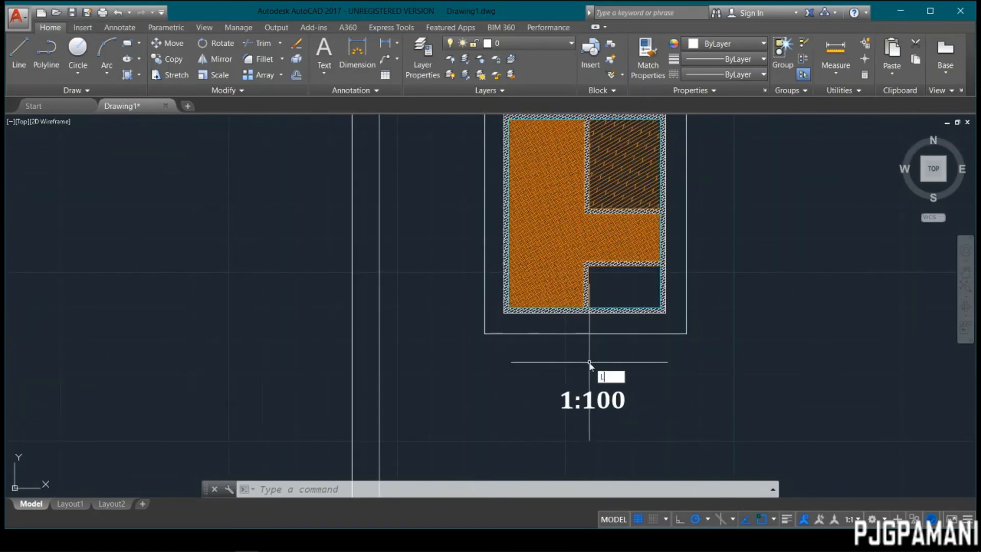
key("Return")
left_click(677, 363)
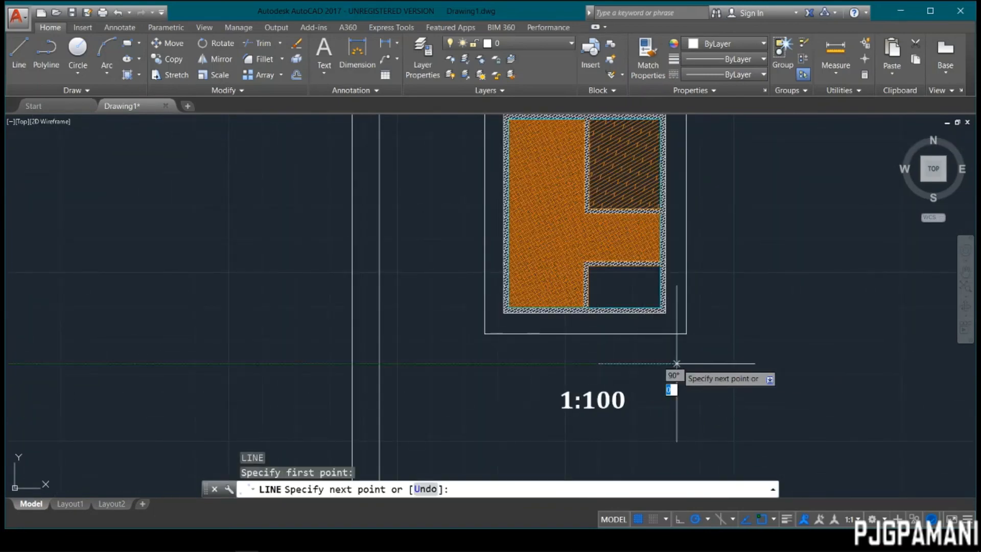
left_click(496, 363)
key("Return")
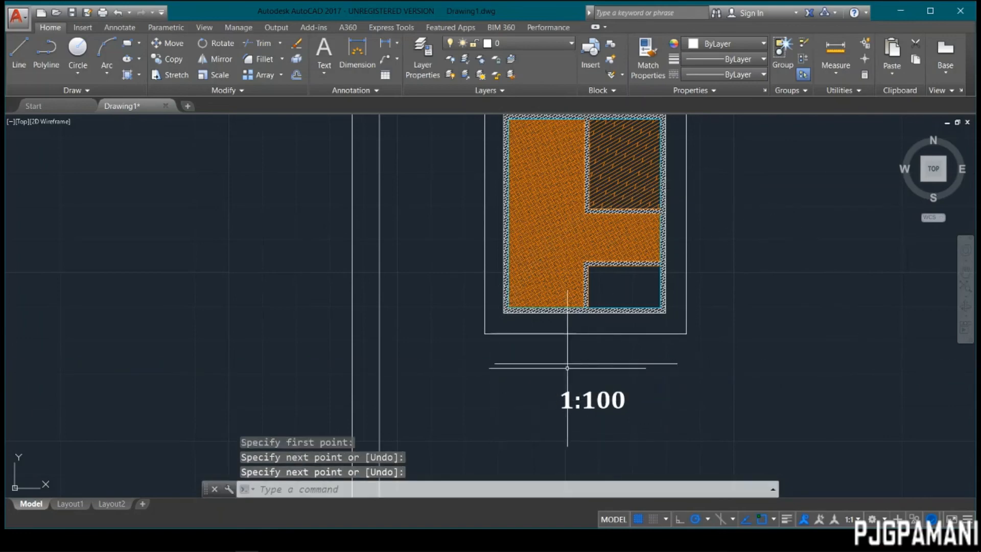
scroll(537, 383, "up", 3)
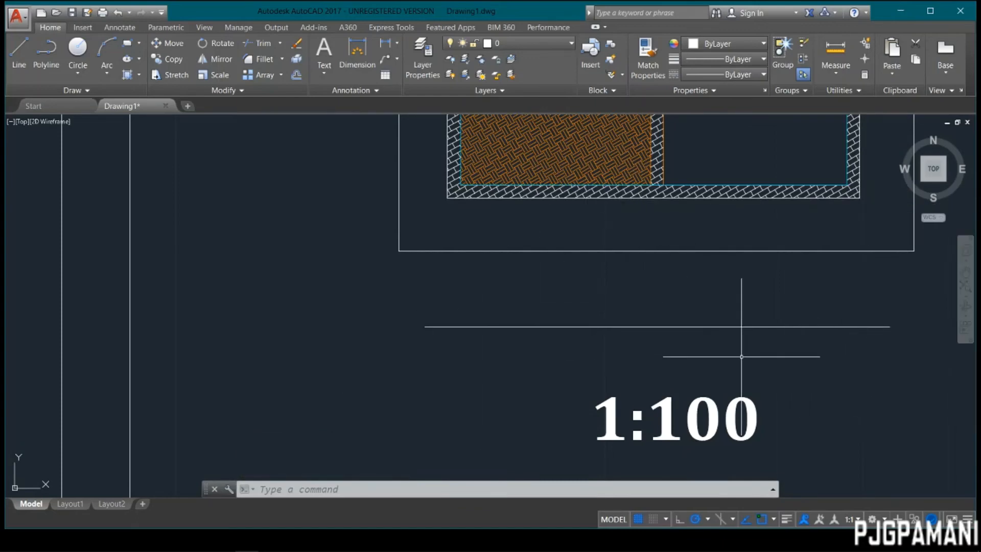
Erase the horizontal line above the 1:100 label.
key("Escape")
scroll(751, 284, "down", 2)
left_click(777, 289)
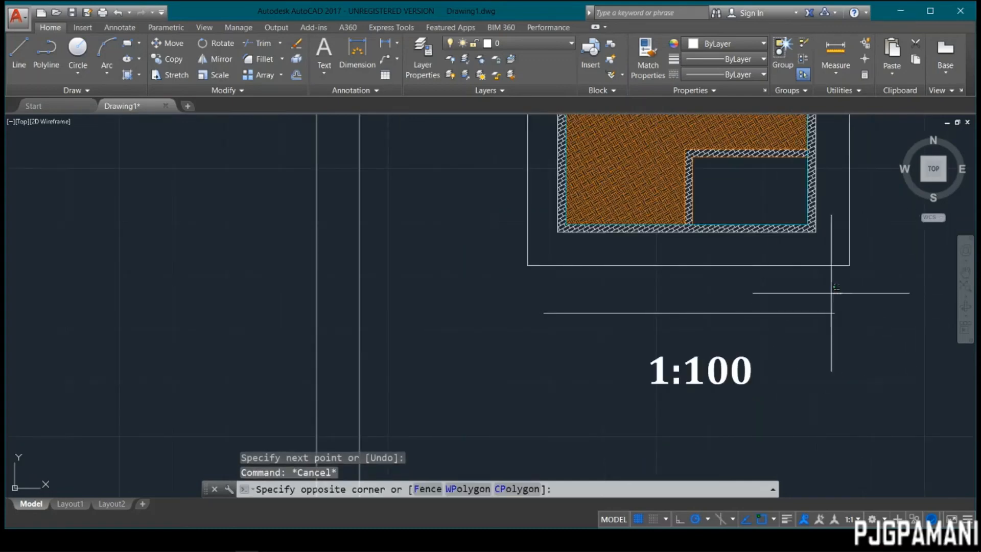
left_click(568, 345)
key("Delete")
scroll(747, 311, "down", 3)
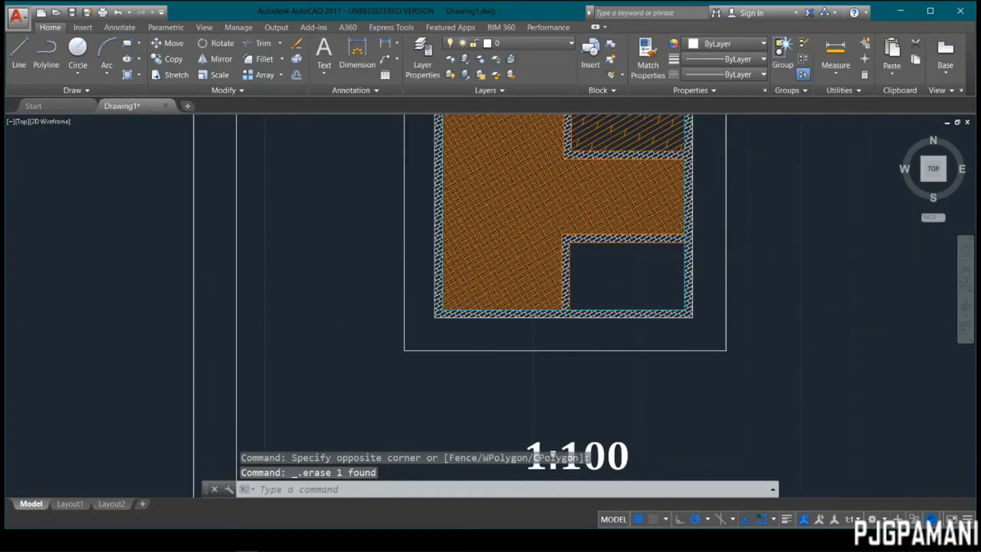
Assign the title-block sheet's inner border rectangle to layer L1, keeping the rectangle in the drawing.
middle_click_drag(747, 311, 592, 285)
scroll(700, 198, "down", 3)
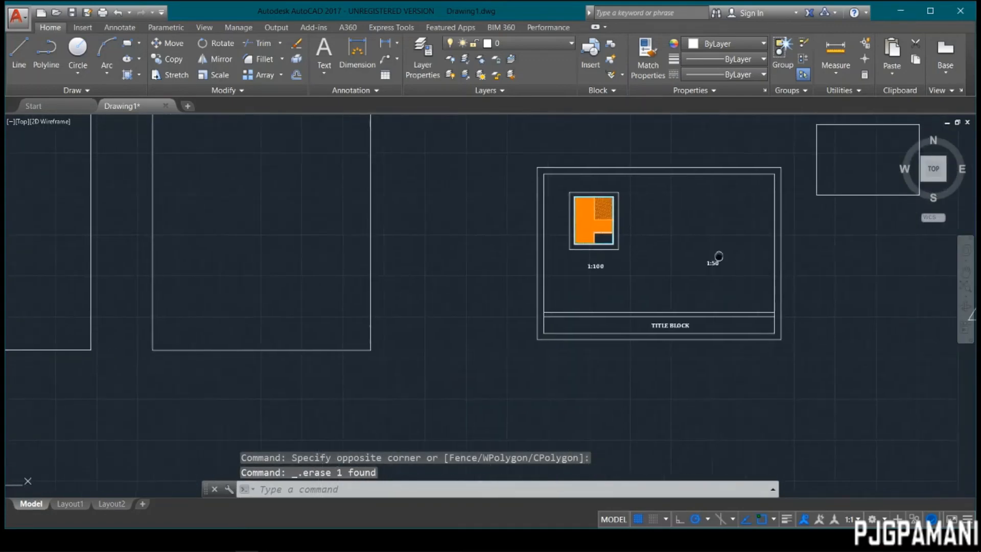
scroll(572, 189, "up", 2)
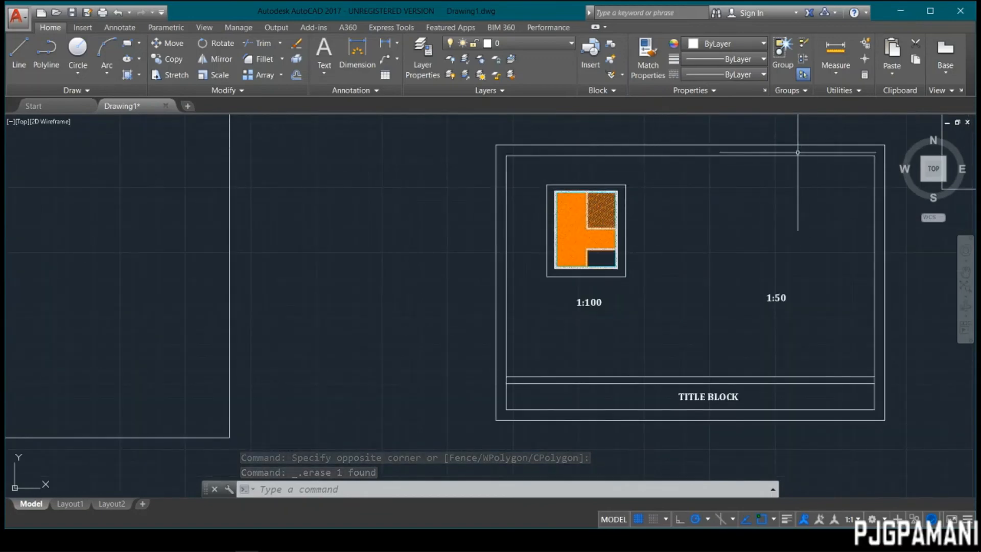
left_click(937, 168)
left_click(788, 175)
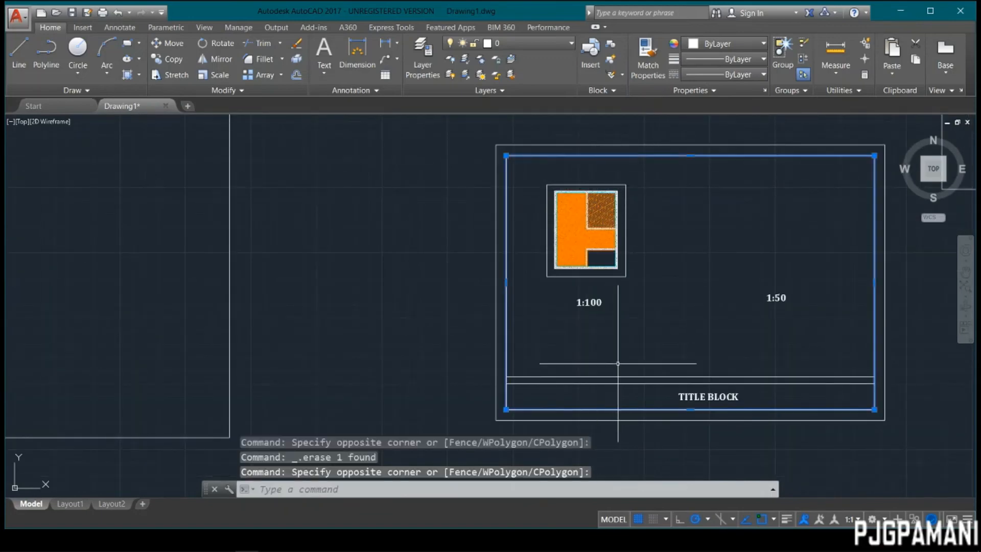
scroll(590, 394, "up", 2)
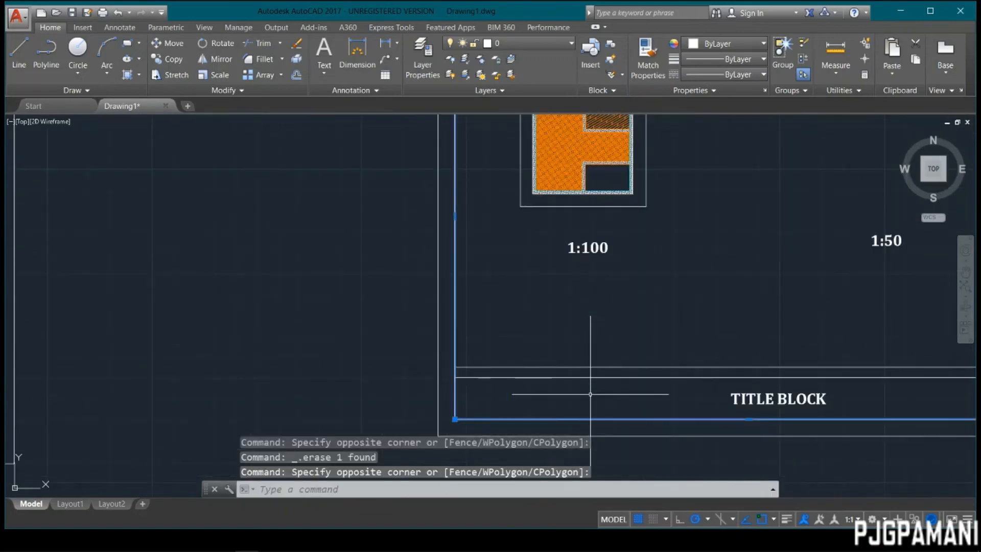
left_click(514, 40)
left_click(516, 89)
key("Delete")
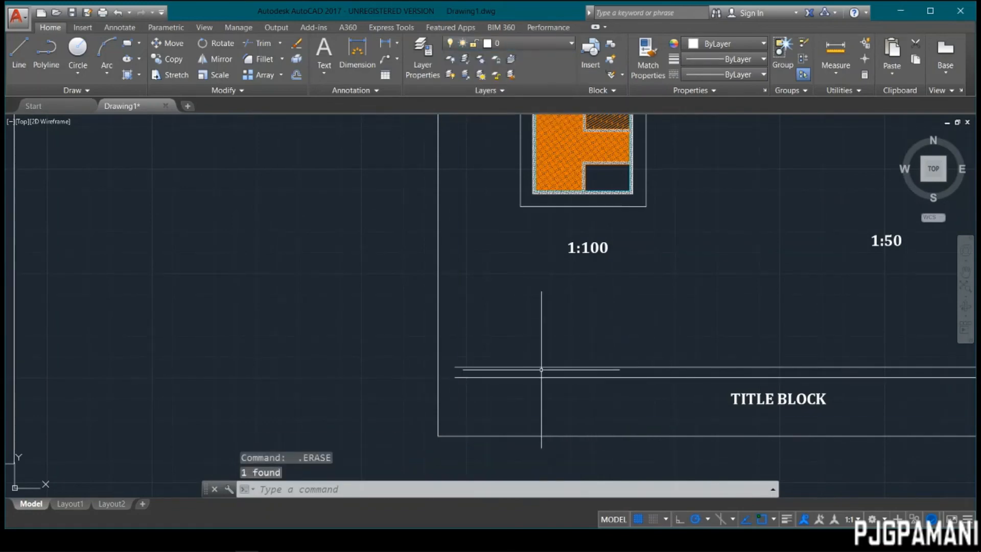
key("ctrl+z")
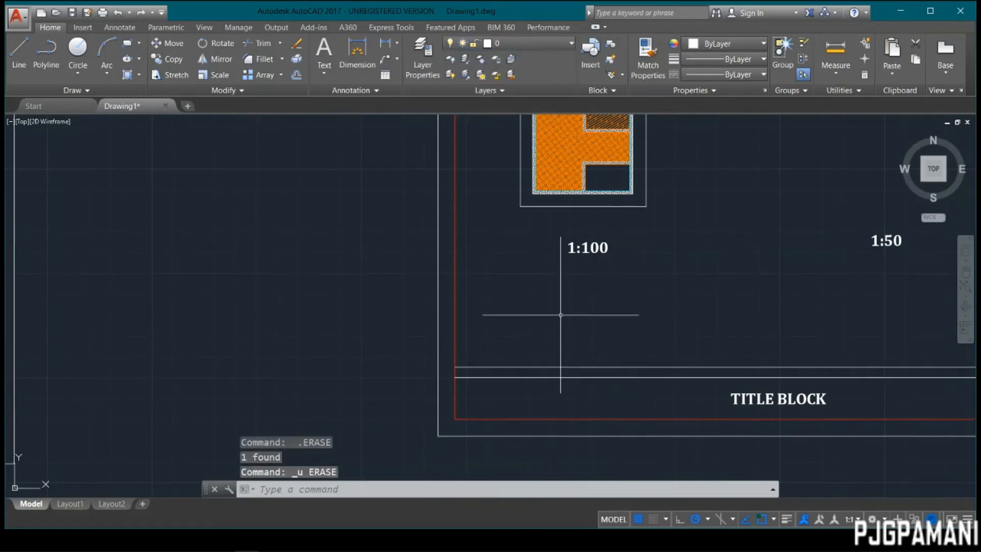
Assign the upper of the two horizontal lines above the TITLE BLOCK text to layer L1.
left_click(528, 364)
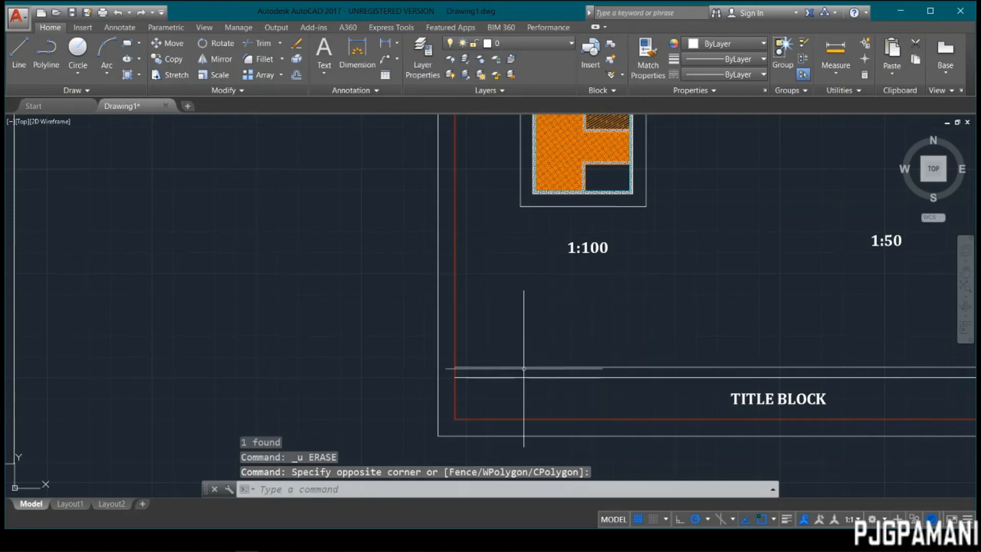
left_click(523, 367)
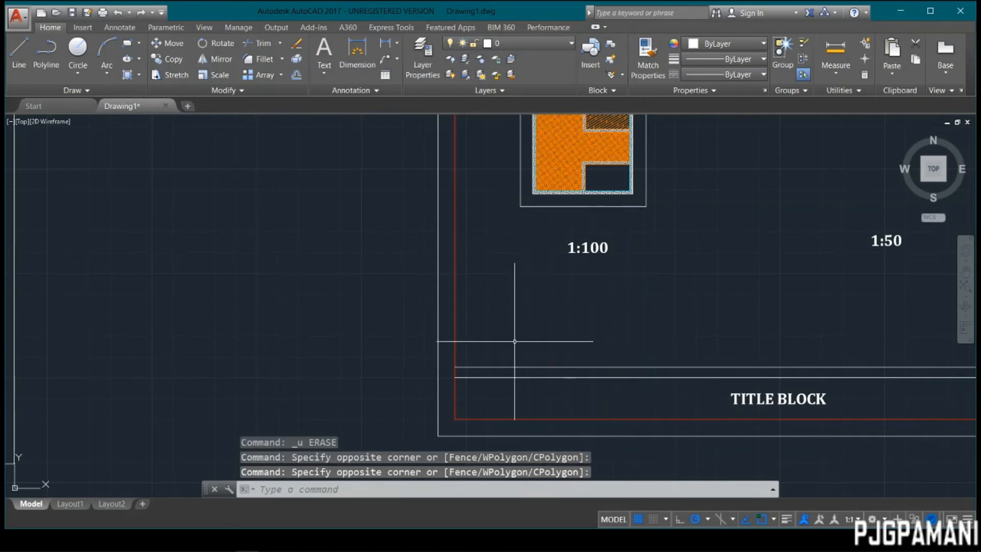
left_click(517, 359)
left_click(506, 369)
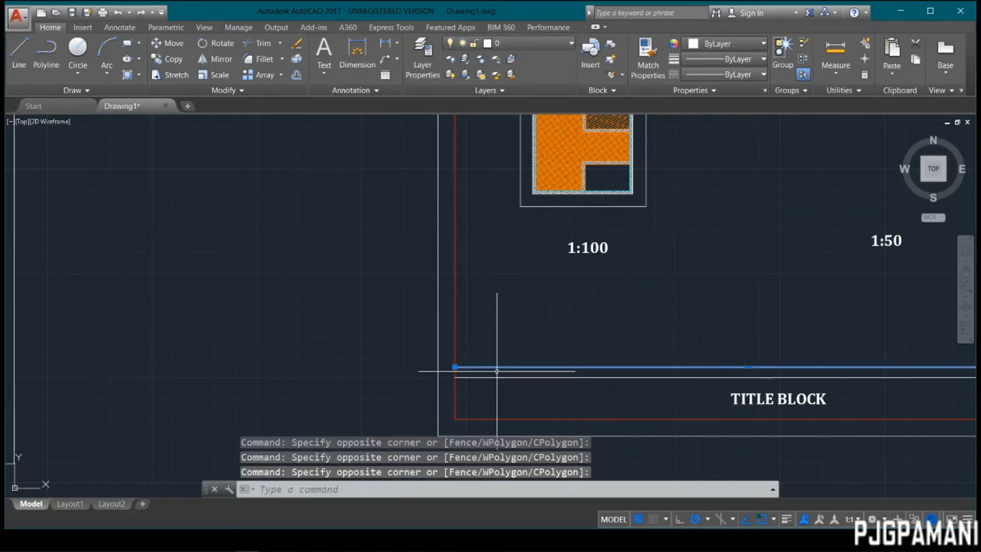
left_click(522, 42)
left_click(495, 91)
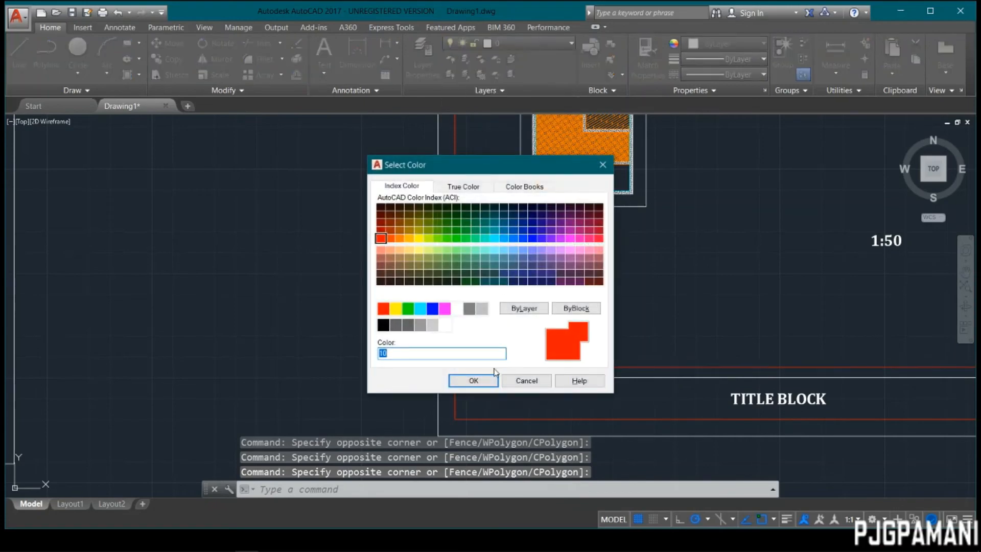
left_click(472, 380)
key("Escape")
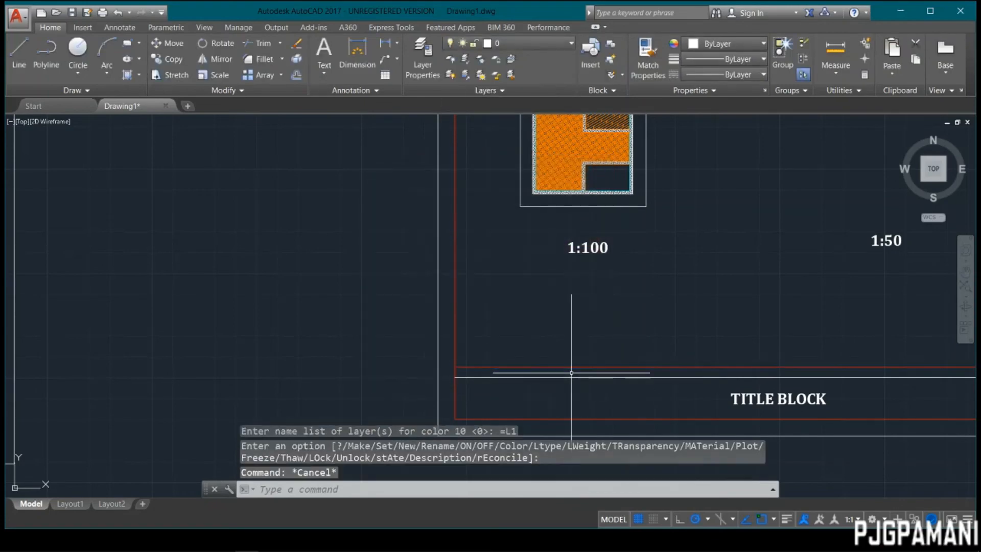
Assign the lower horizontal line directly above the TITLE BLOCK text to layer L2.
left_click(571, 372)
left_click(539, 380)
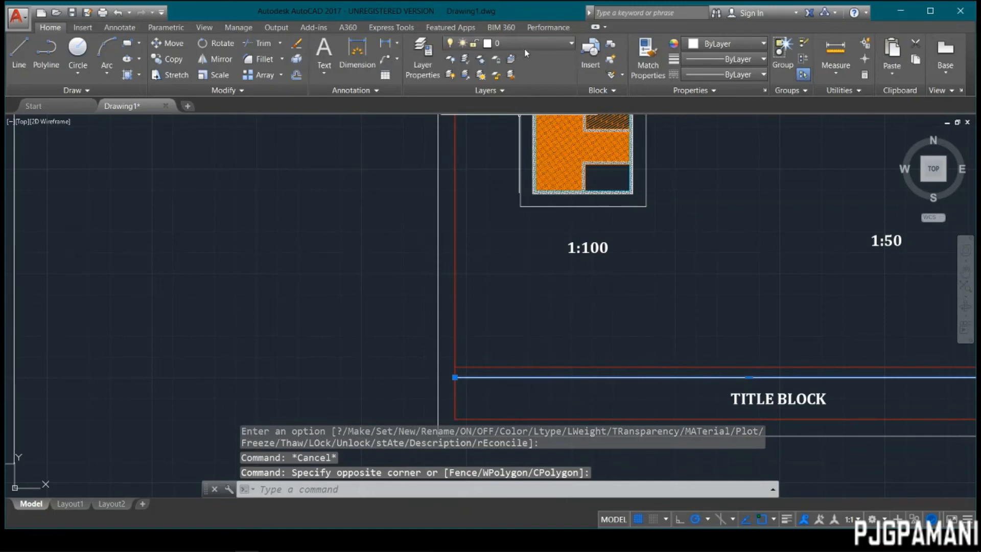
left_click(524, 44)
left_click(498, 106)
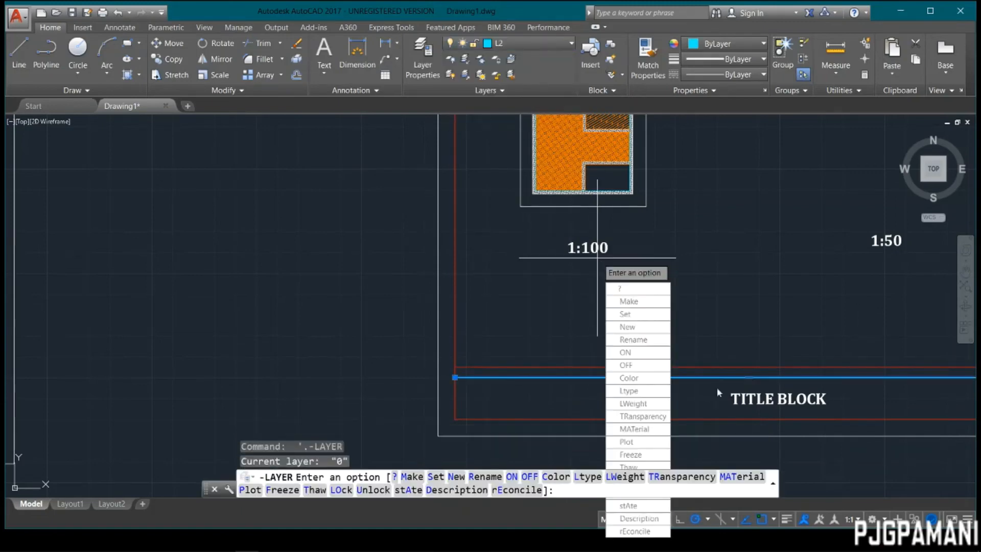
key("Escape")
key("Escape")
Assign the TITLE BLOCK text to layer L3.
left_click(845, 389)
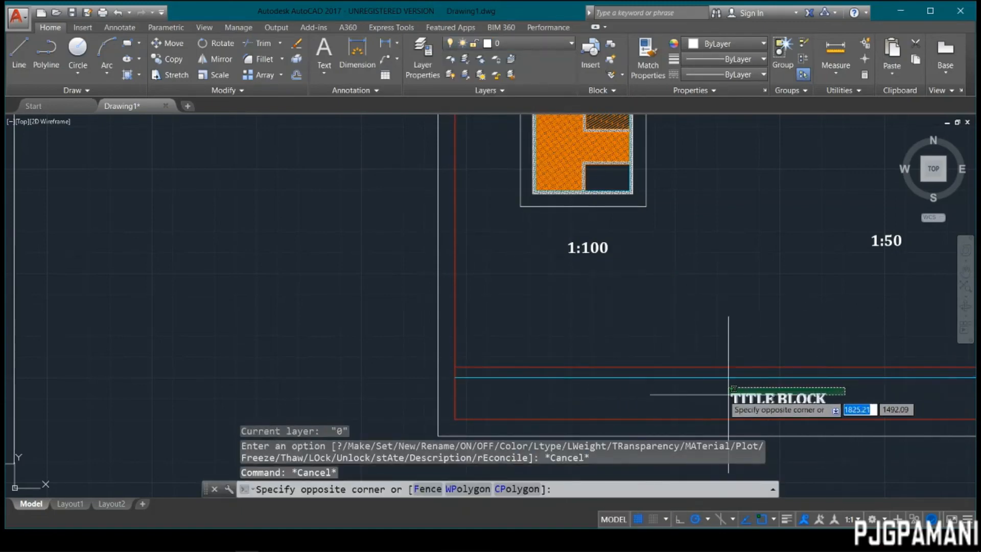
left_click(729, 394)
left_click(524, 44)
left_click(498, 118)
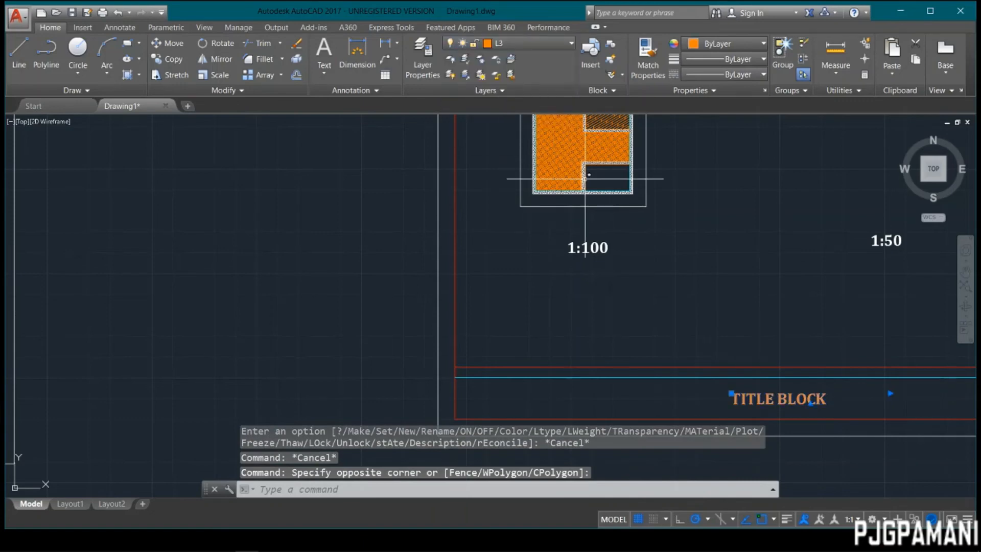
key("Escape")
Erase the rectangular frame around the scaled floor plan above the 1:100 label.
scroll(797, 291, "down", 3)
scroll(635, 284, "up", 2)
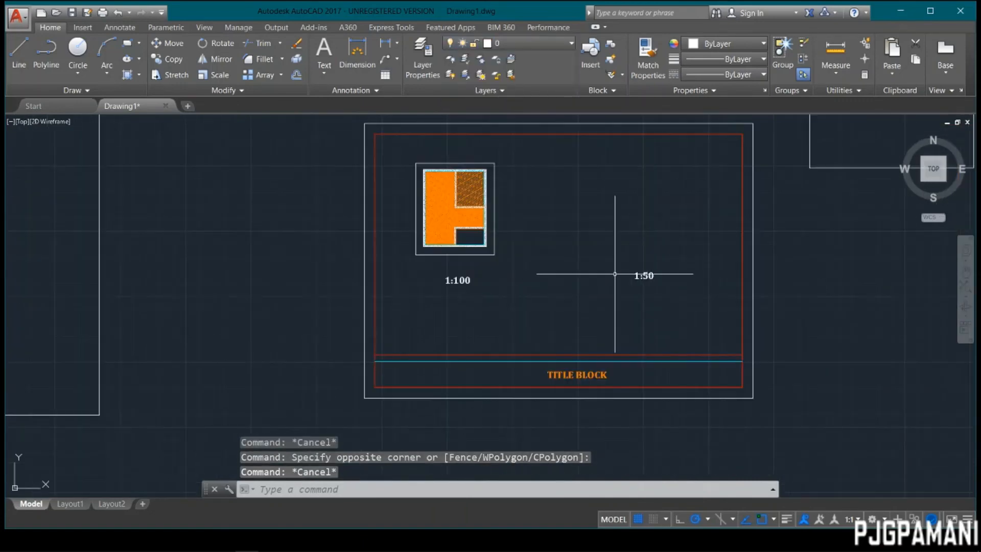
middle_click_drag(614, 274, 712, 302)
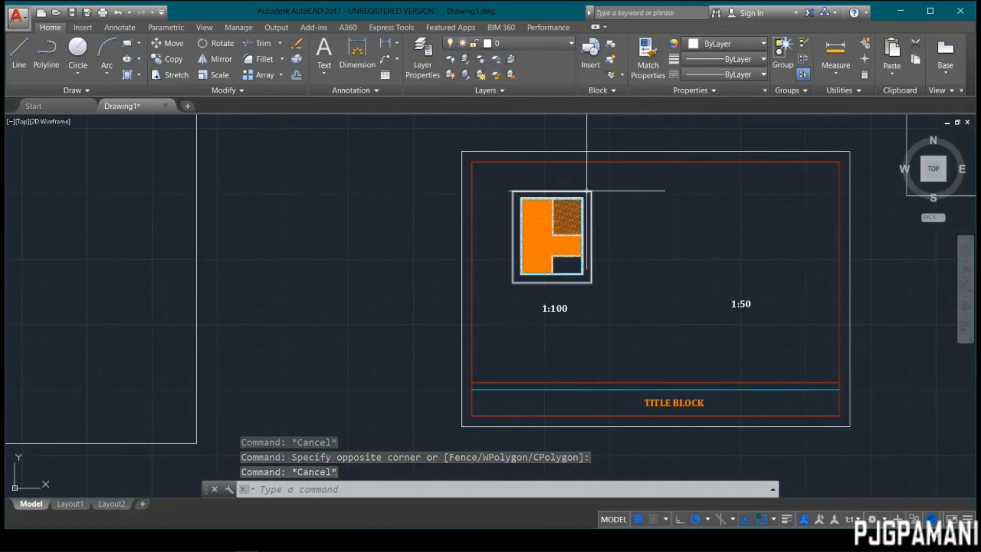
left_click(587, 190)
key("Delete")
scroll(587, 275, "down", 2)
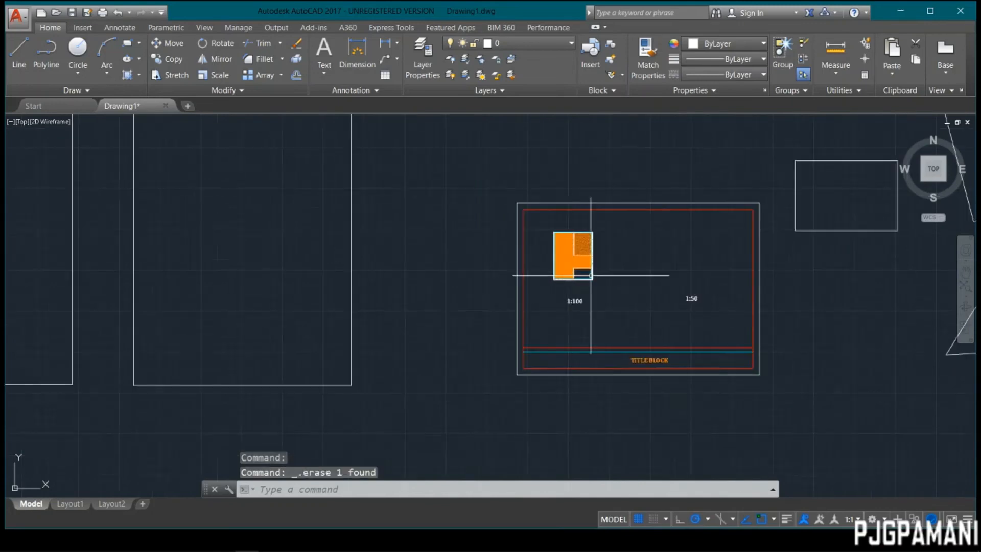
Move the whole scaled floor plan by its lower-left corner so it sits directly above the 1:100 label.
left_click(645, 220)
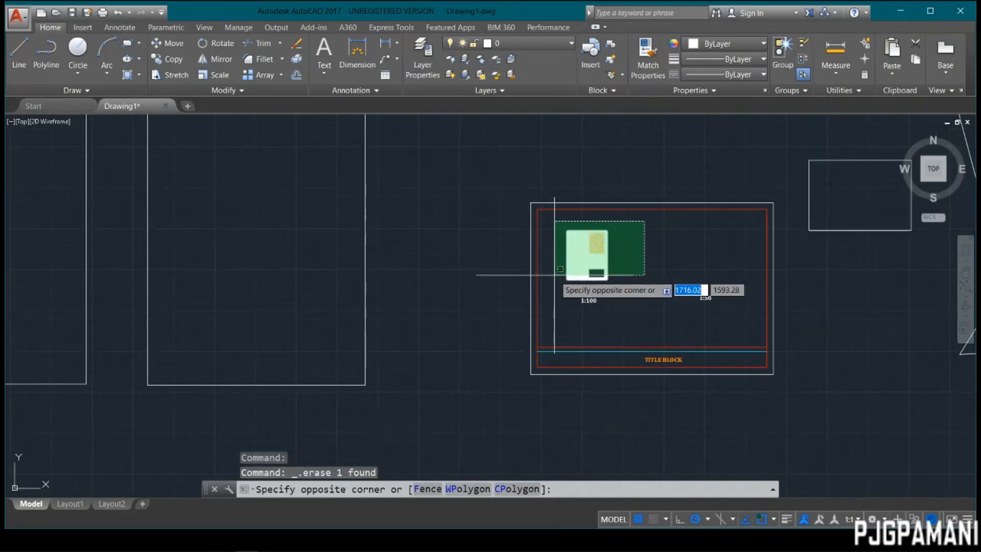
left_click(568, 285)
scroll(588, 284, "up", 3)
scroll(588, 263, "up", 4)
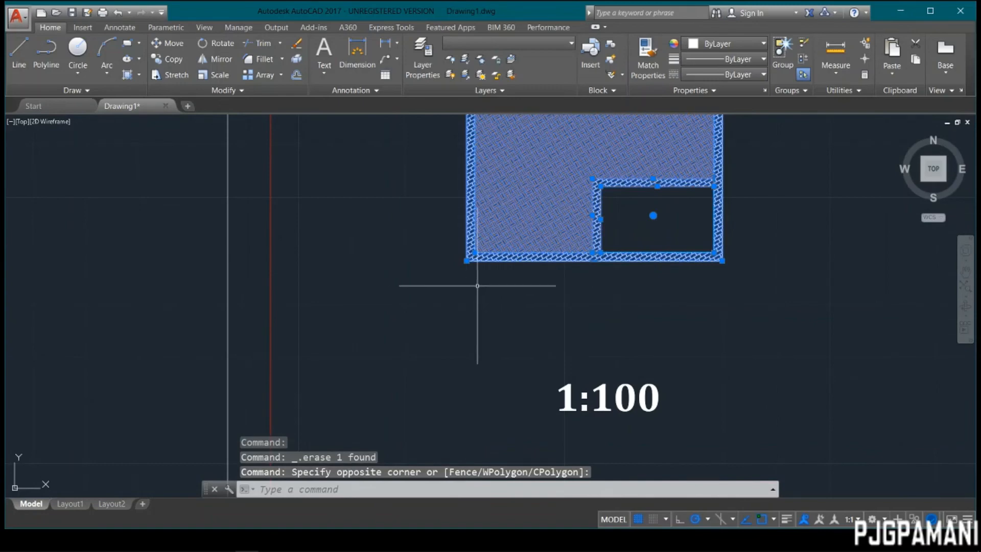
type("m")
key("Return")
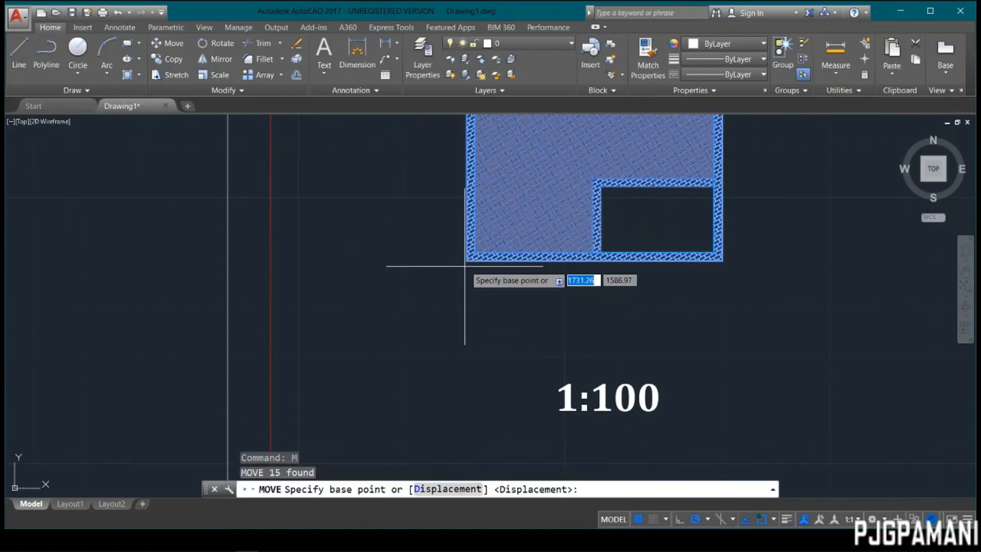
left_click(466, 261)
key("Escape")
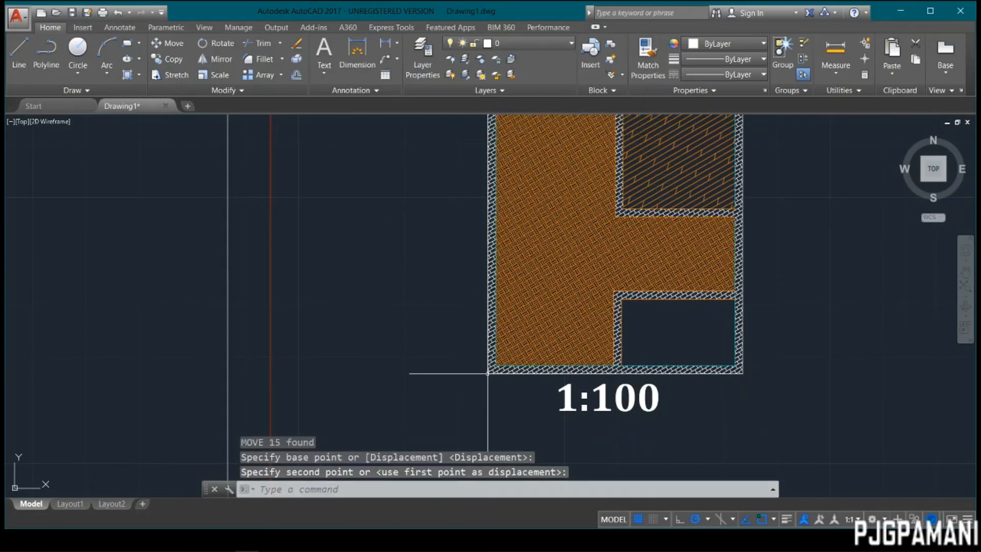
Examine the placement of the scaled floor plan and the 1:100 and 1:50 labels on the sheet.
scroll(684, 327, "down", 2)
scroll(684, 327, "down", 2)
middle_click_drag(749, 317, 569, 280)
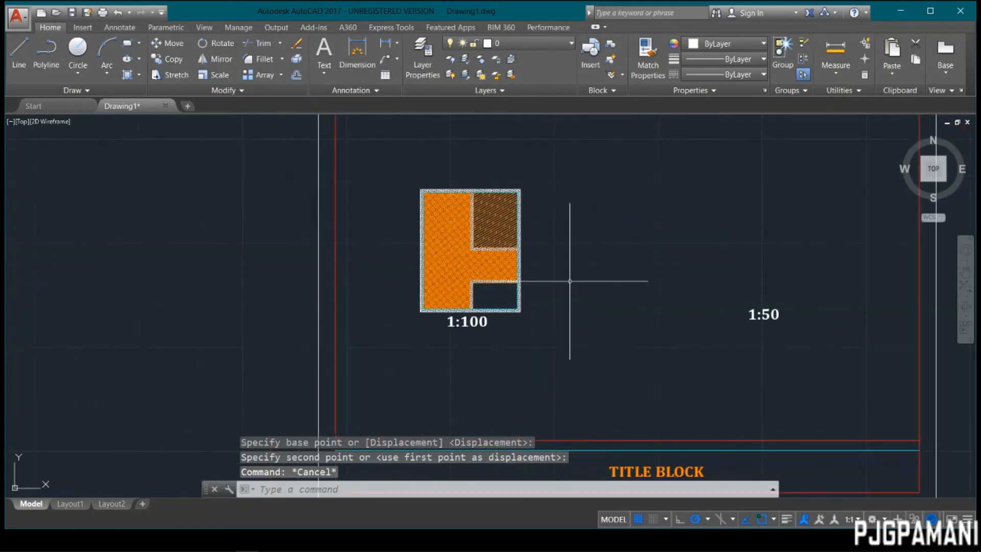
scroll(569, 280, "down", 2)
scroll(394, 275, "down", 2)
middle_click_drag(394, 276, 530, 288)
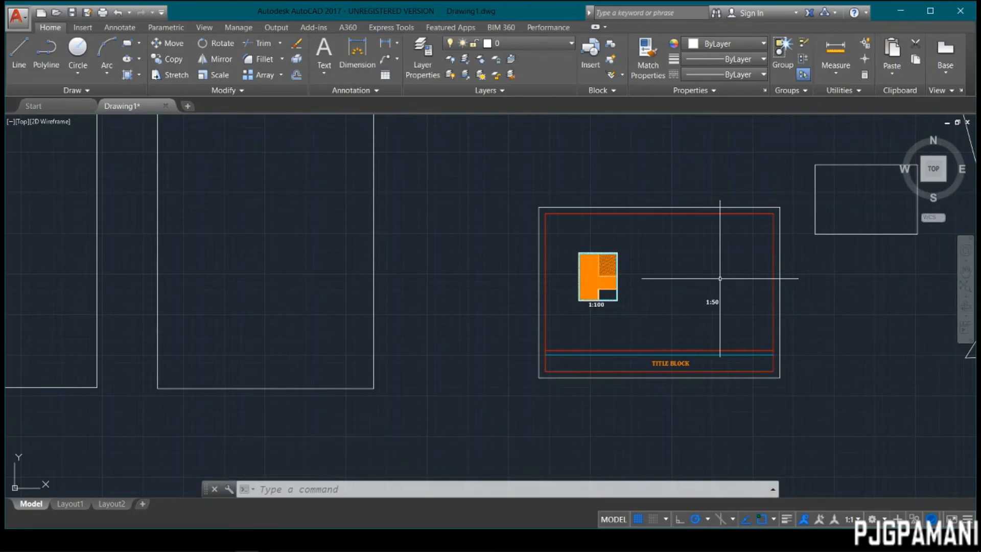
scroll(608, 280, "up", 2)
mouse_move(703, 307)
middle_mouse_down()
mouse_move(618, 204)
mouse_move(624, 272)
mouse_move(670, 293)
mouse_move(647, 271)
mouse_move(659, 283)
mouse_move(577, 287)
middle_mouse_up()
scroll(588, 230, "down", 2)
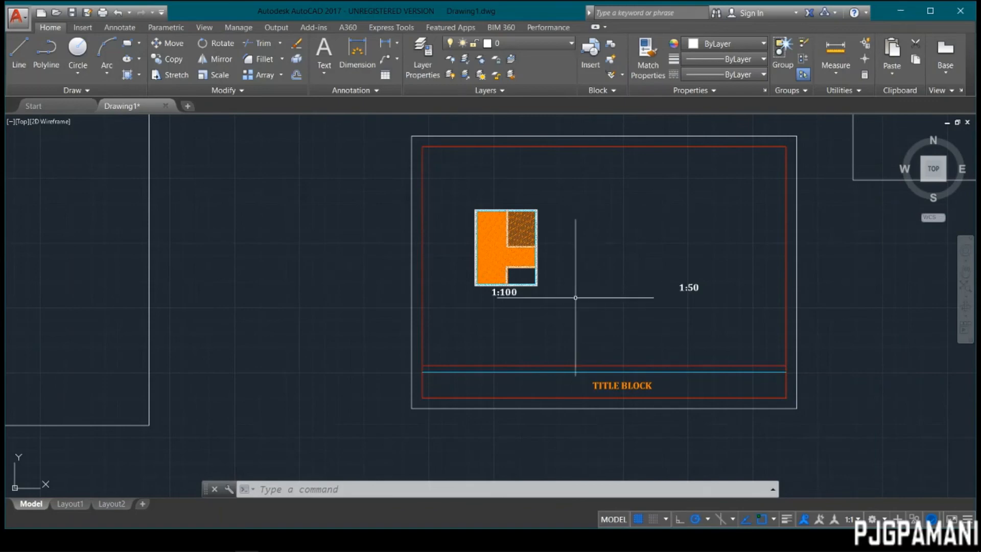
mouse_move(574, 296)
middle_mouse_down()
mouse_move(600, 291)
mouse_move(565, 271)
mouse_move(584, 343)
mouse_move(584, 302)
mouse_move(600, 317)
middle_mouse_up()
middle_click_drag(485, 326, 552, 332)
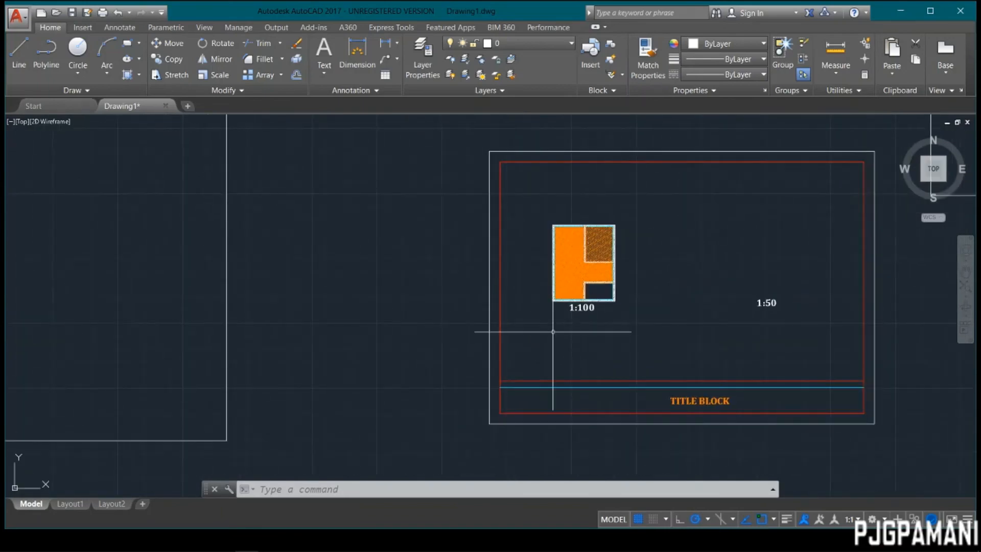
scroll(662, 329, "up", 4)
middle_click_drag(565, 300, 646, 429)
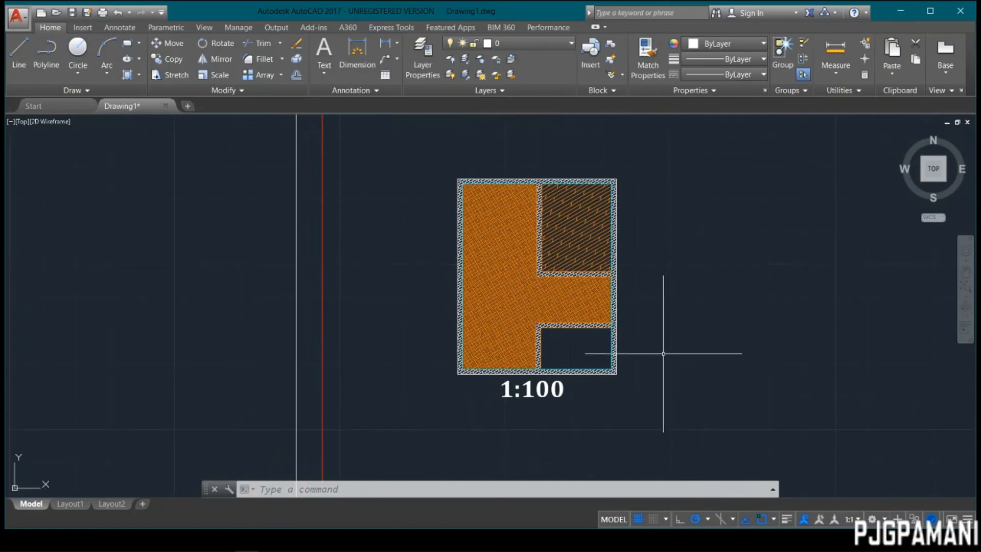
middle_click_drag(591, 390, 608, 338)
middle_click_drag(667, 222, 690, 307)
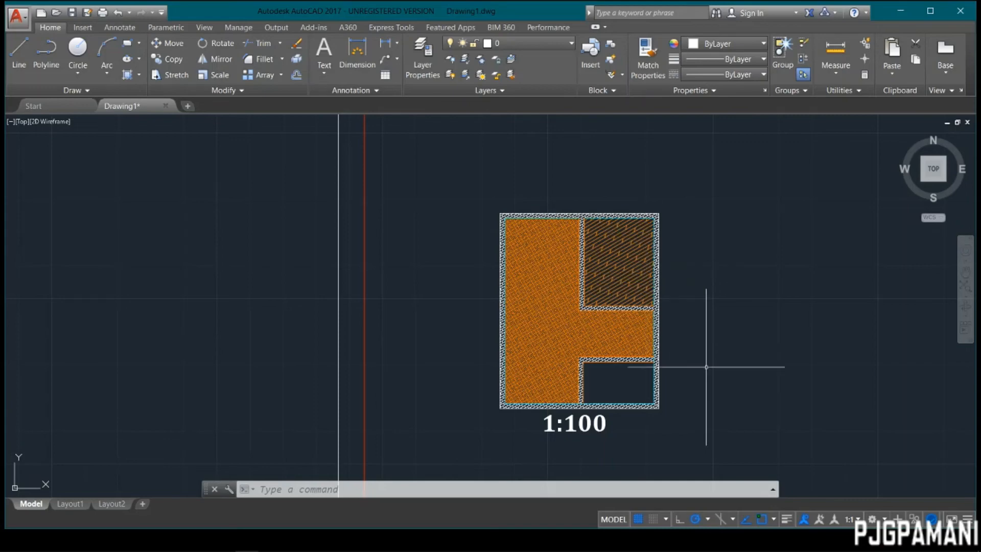
mouse_move(705, 366)
middle_mouse_down()
mouse_move(643, 281)
mouse_move(716, 361)
middle_mouse_up()
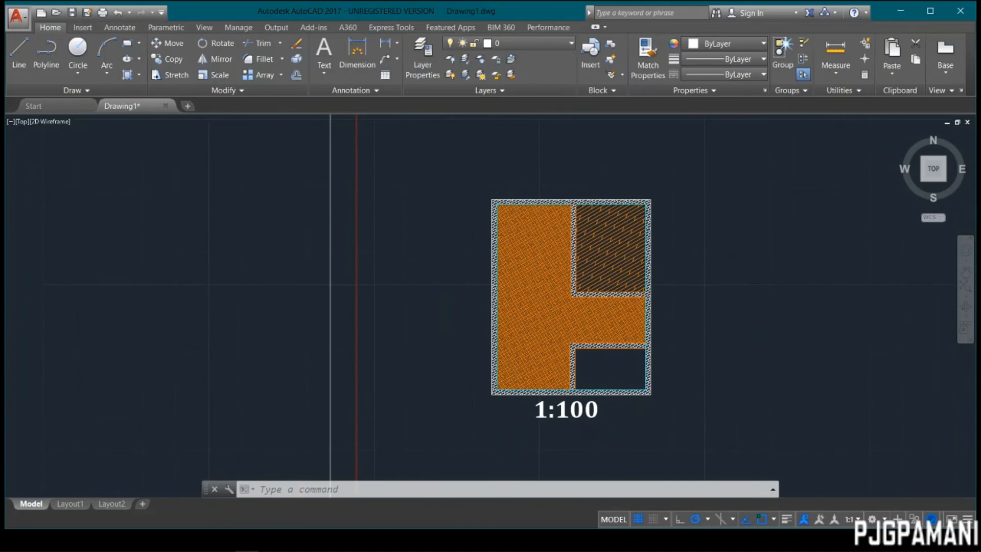
left_click(698, 193)
left_click(475, 400)
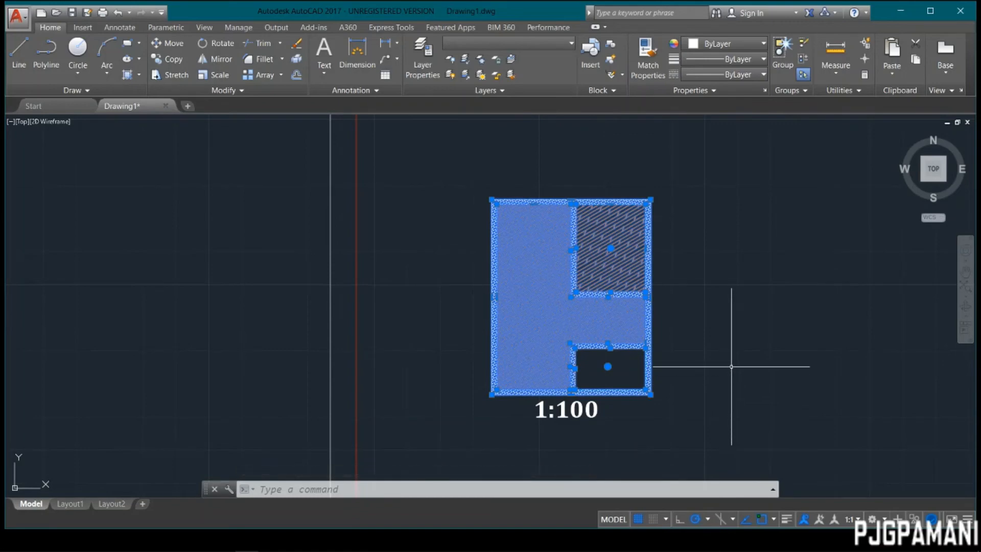
middle_click_drag(731, 394, 744, 366)
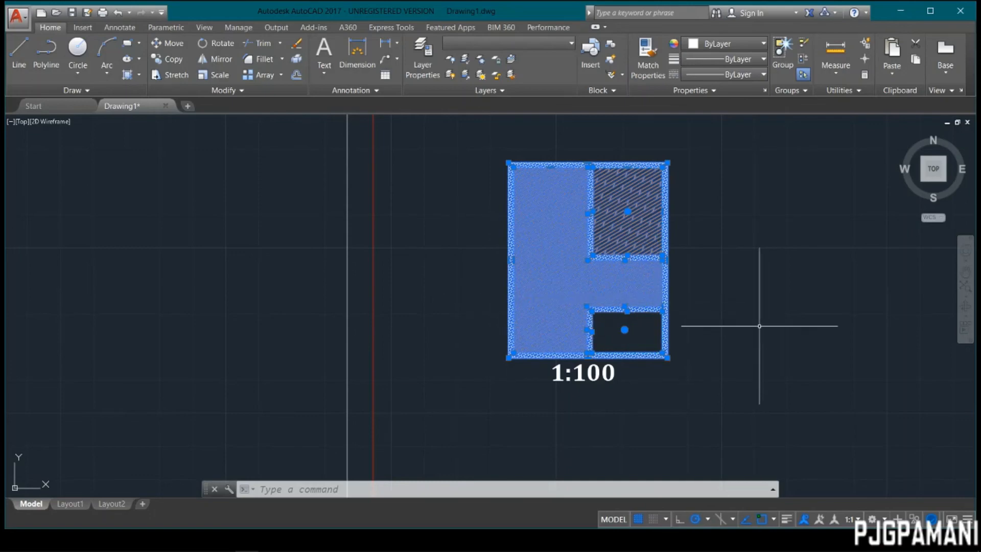
scroll(756, 329, "down", 2)
scroll(638, 263, "up", 4)
mouse_move(712, 311)
middle_mouse_down()
mouse_move(611, 226)
mouse_move(650, 275)
mouse_move(685, 292)
middle_mouse_up()
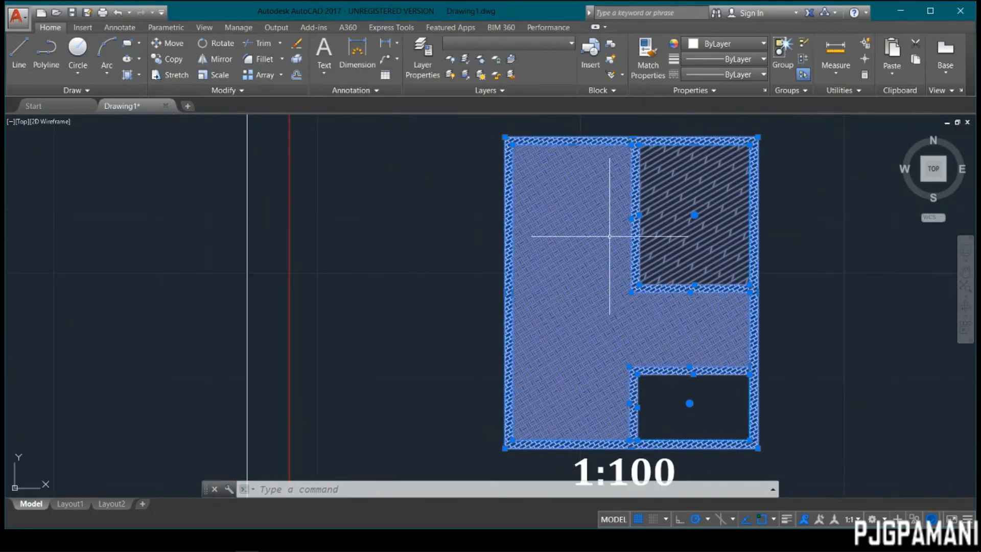
scroll(669, 285, "down", 2)
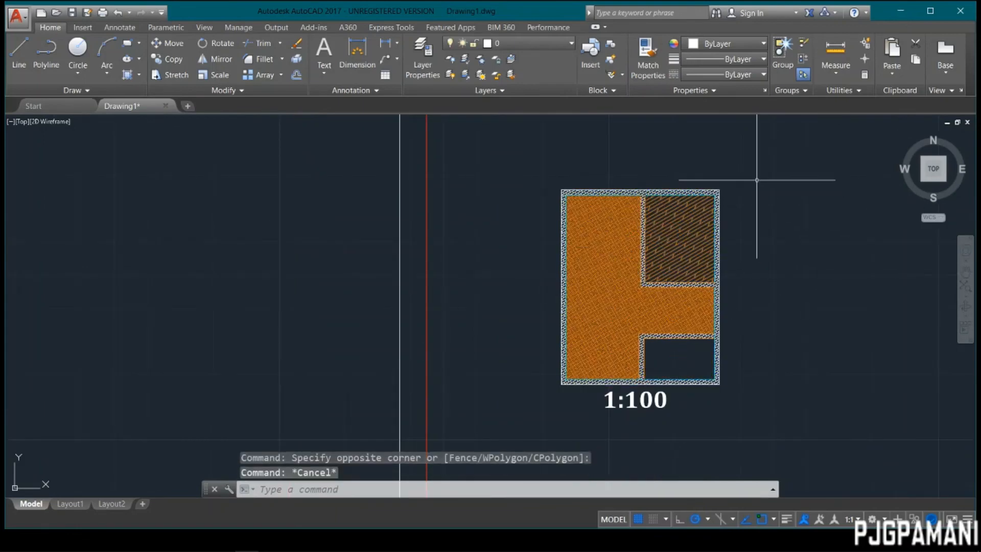
Try to define block B1 from the scaled floor plan without its label, with the base point specified on-screen.
type("BLOCK")
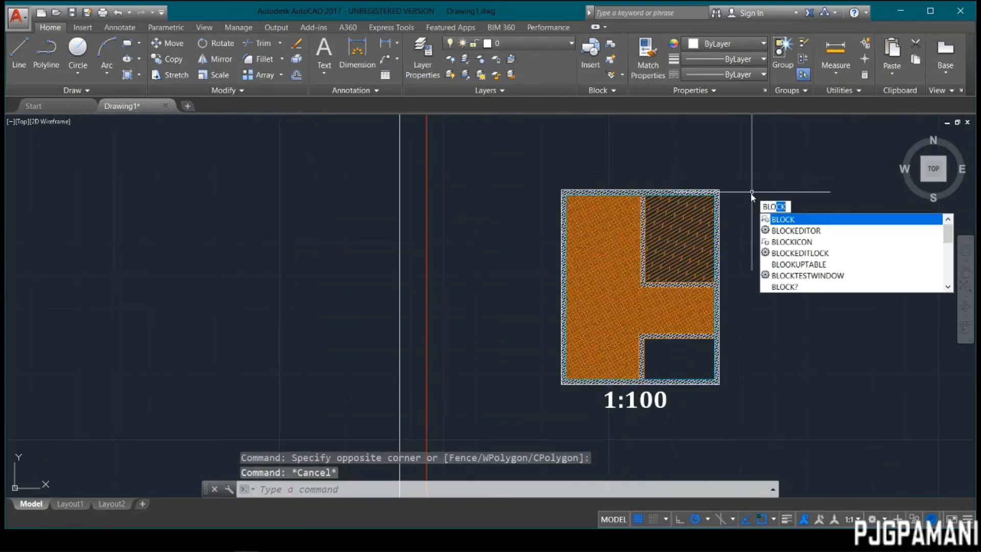
key("Return")
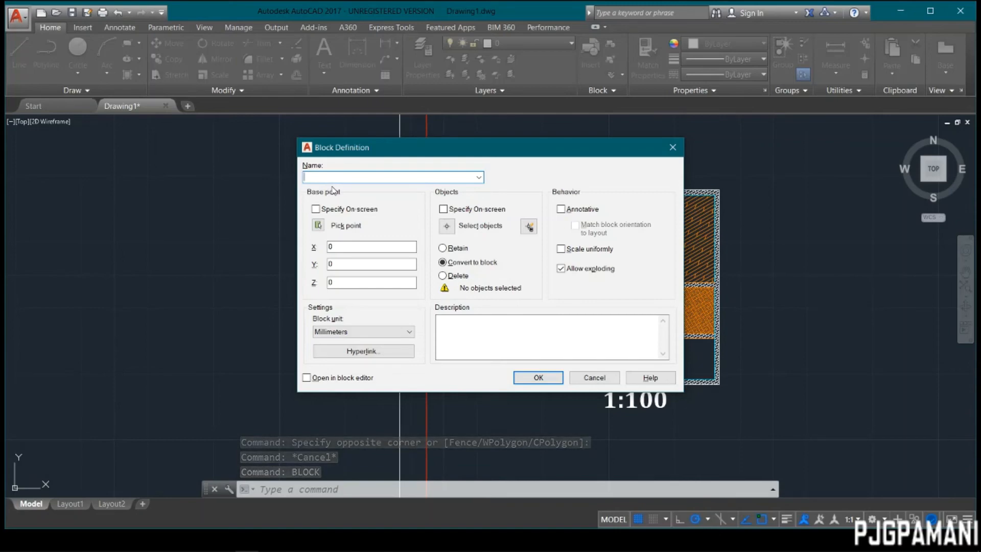
type("B1")
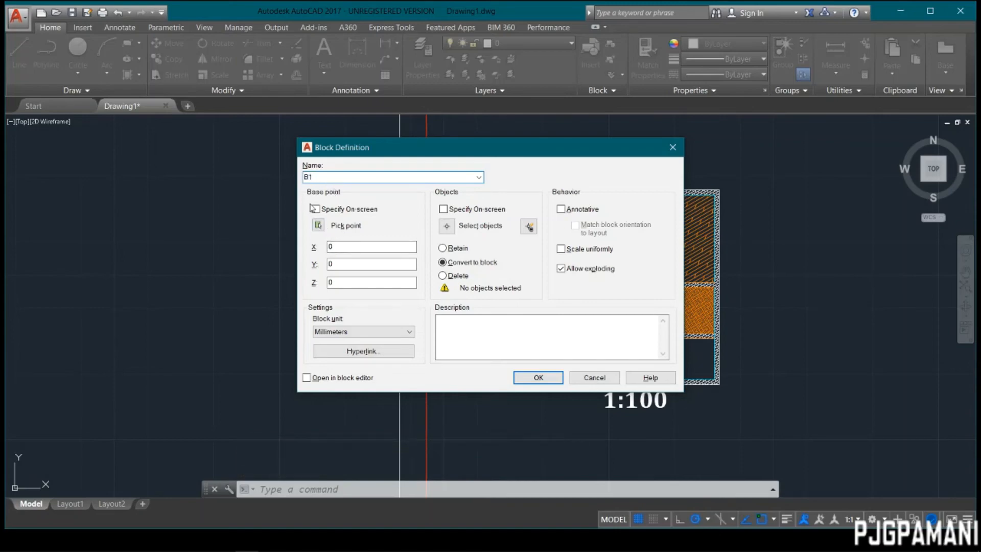
left_click(322, 209)
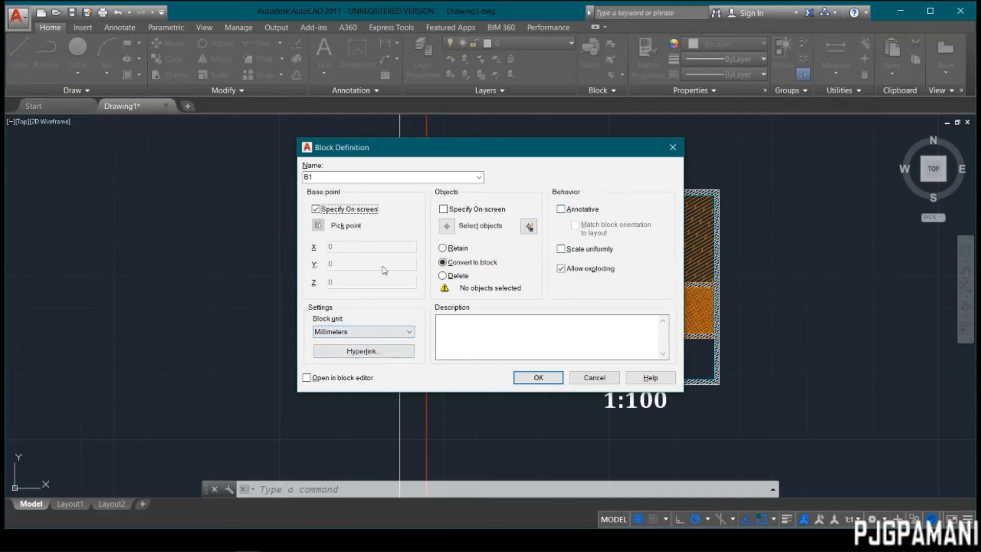
left_click(560, 377)
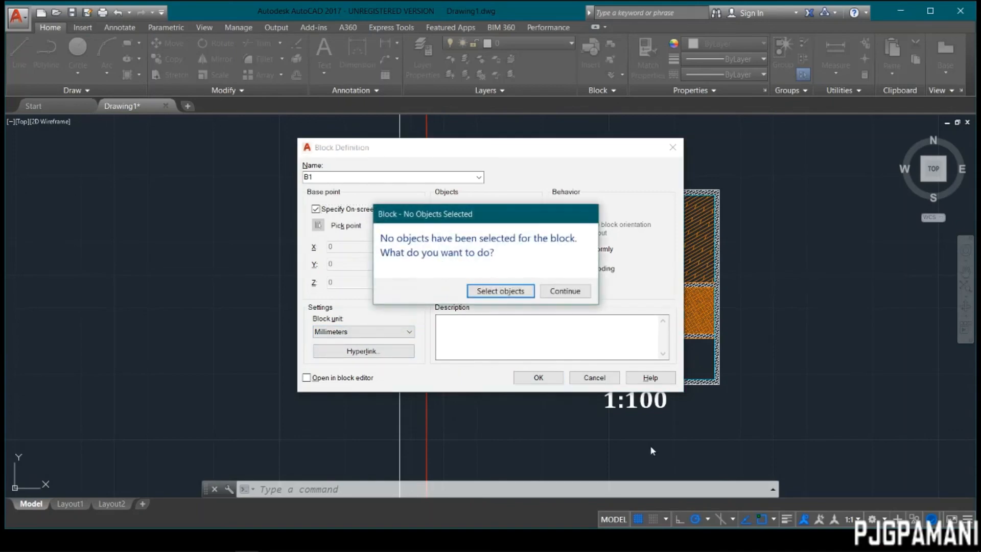
left_click(491, 292)
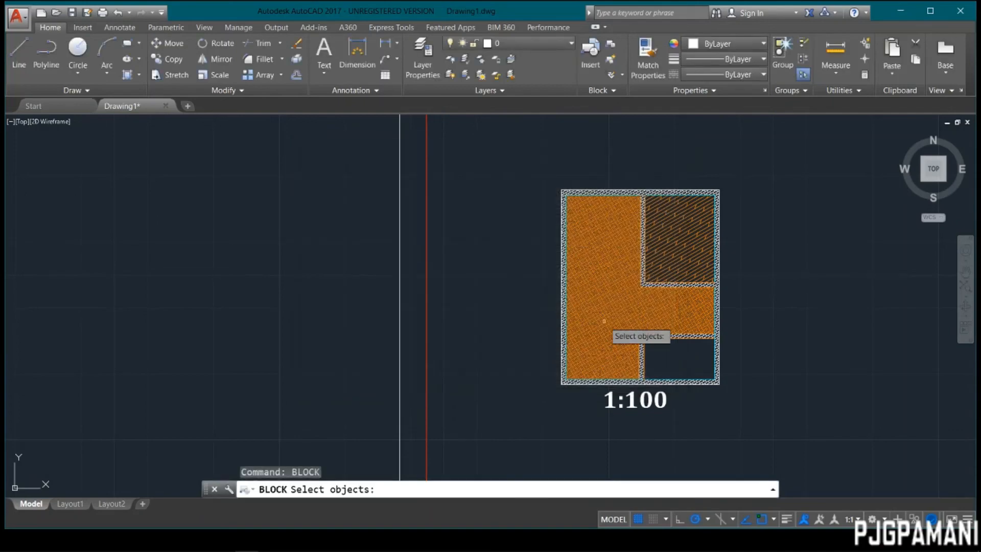
left_click(745, 170)
left_click(555, 389)
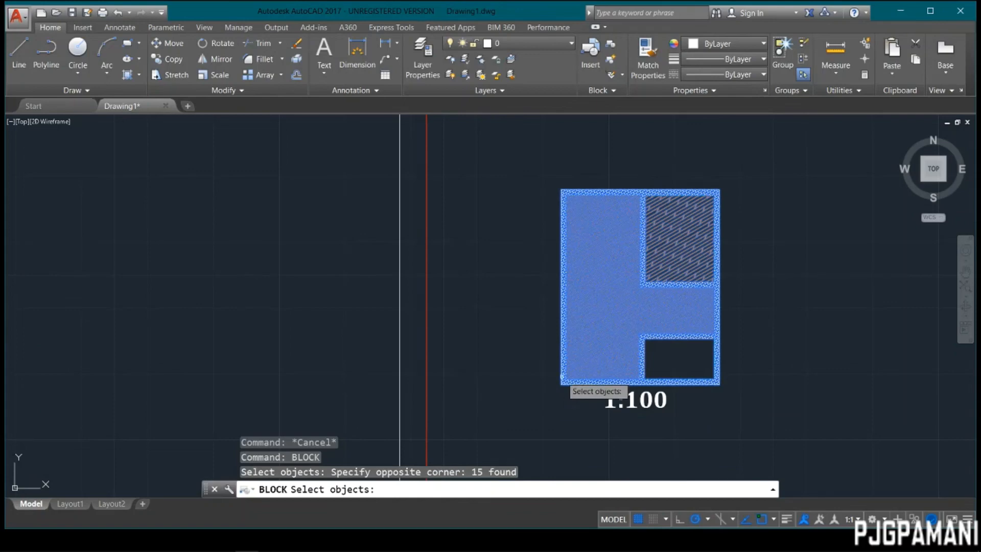
key("Return")
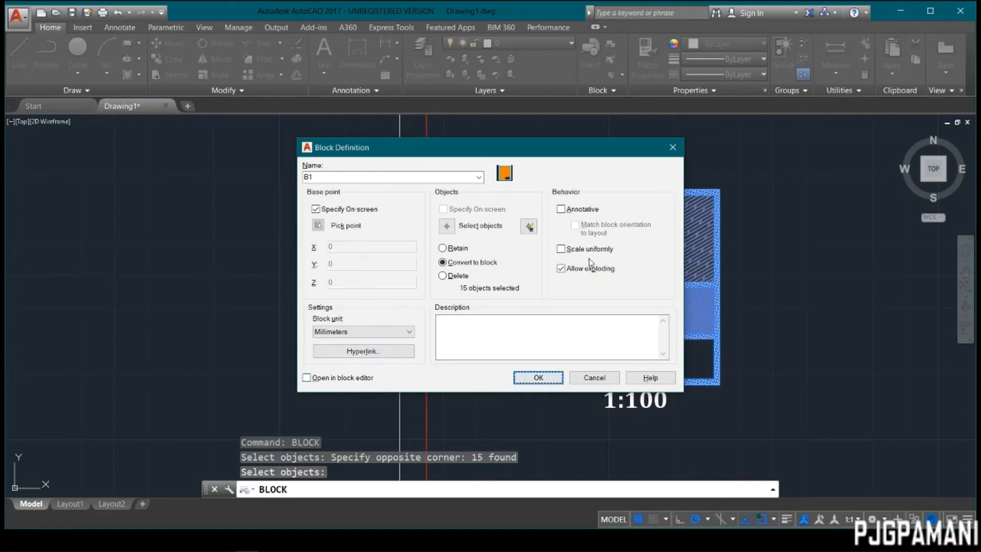
left_click(538, 378)
left_click(735, 330)
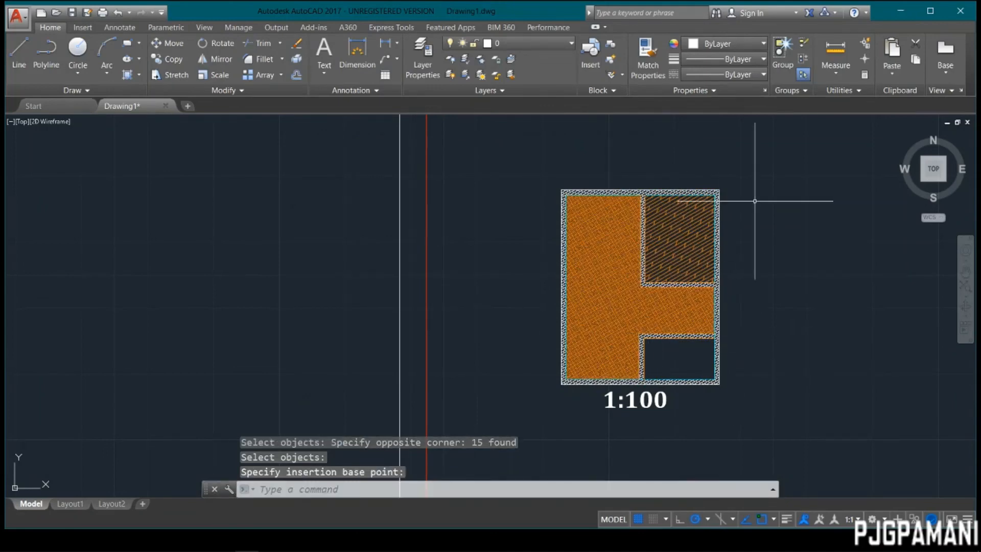
Define block B1 from the scaled floor plan and its 1:100 label, with the base point at the lower-left wall corner of the upper-right room.
left_click(713, 220)
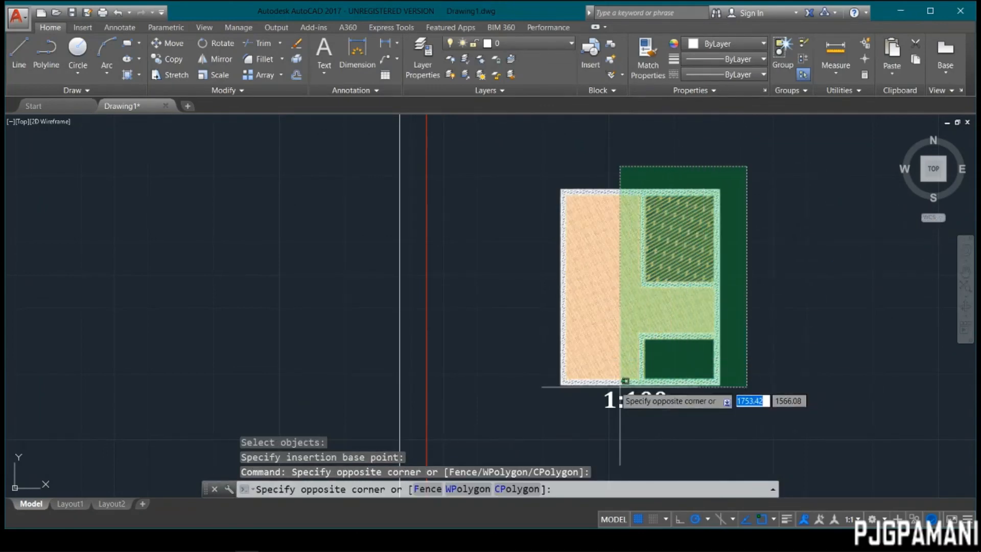
left_click(557, 394)
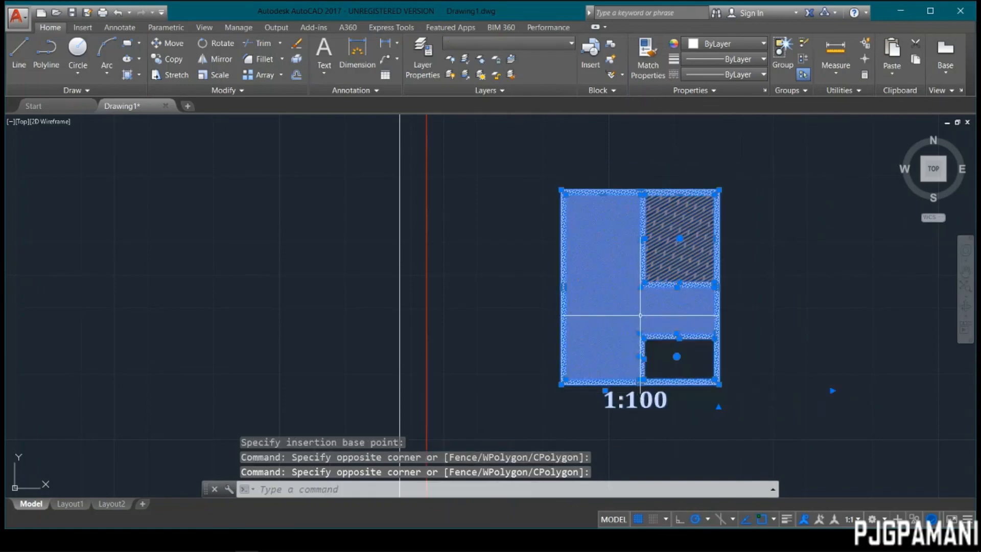
type("BLOCK")
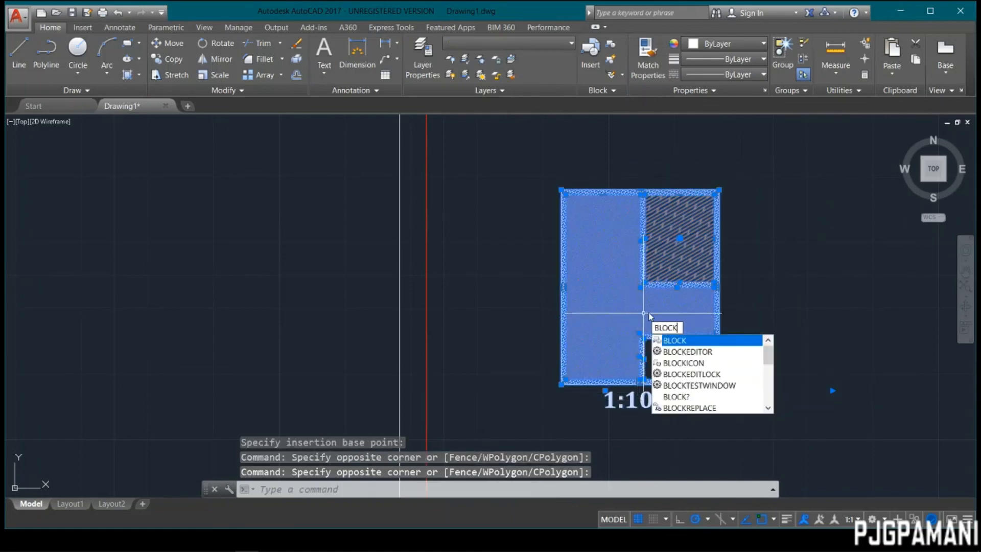
key("Return")
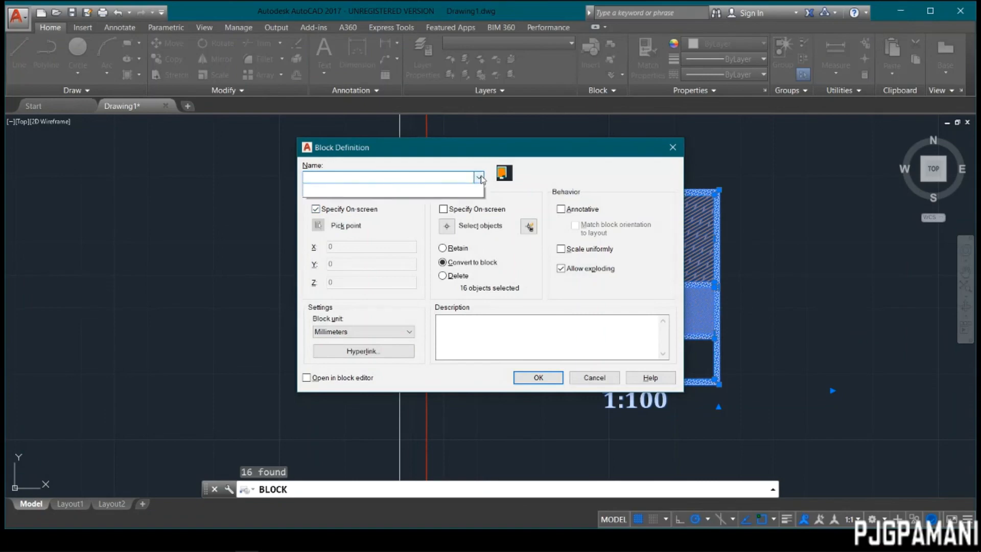
left_click(478, 178)
left_click(381, 178)
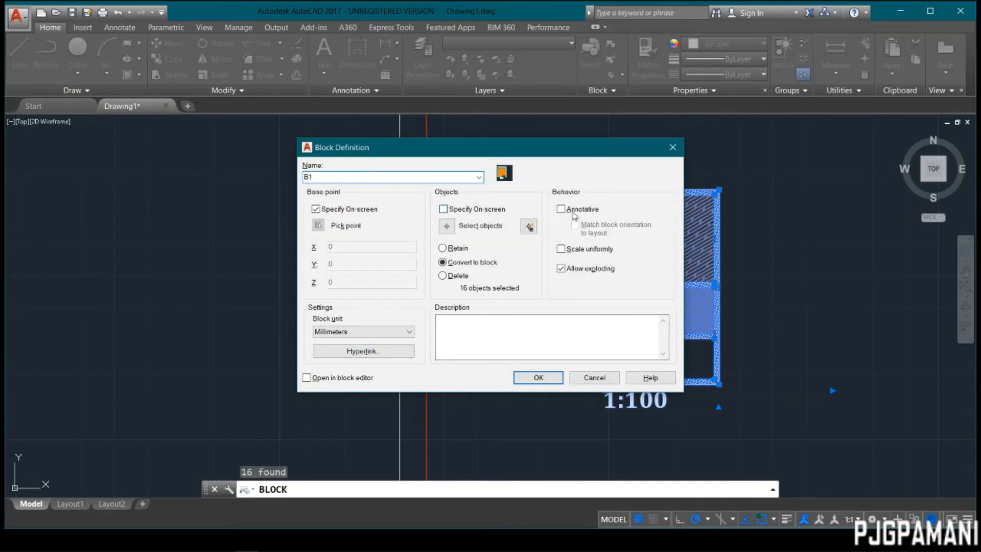
left_click(538, 377)
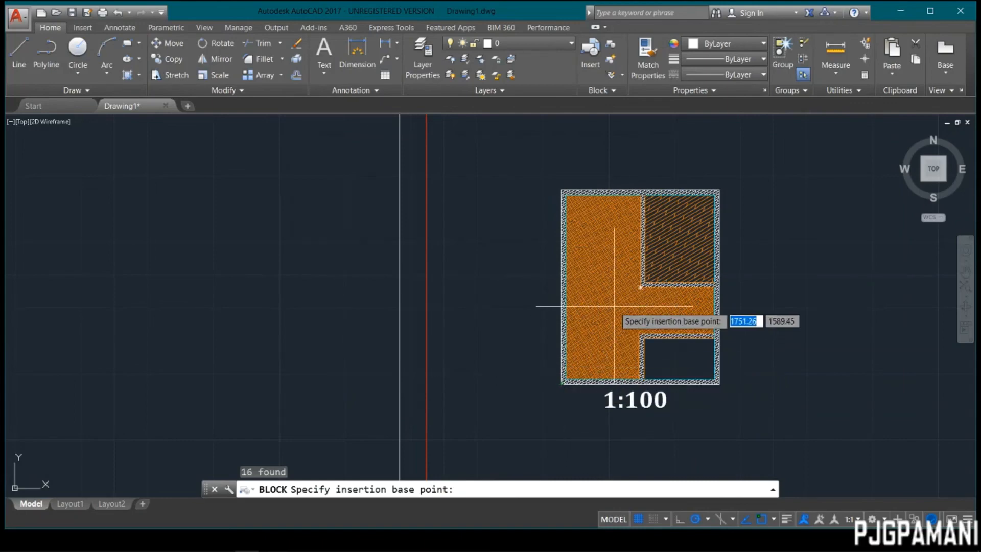
left_click(641, 288)
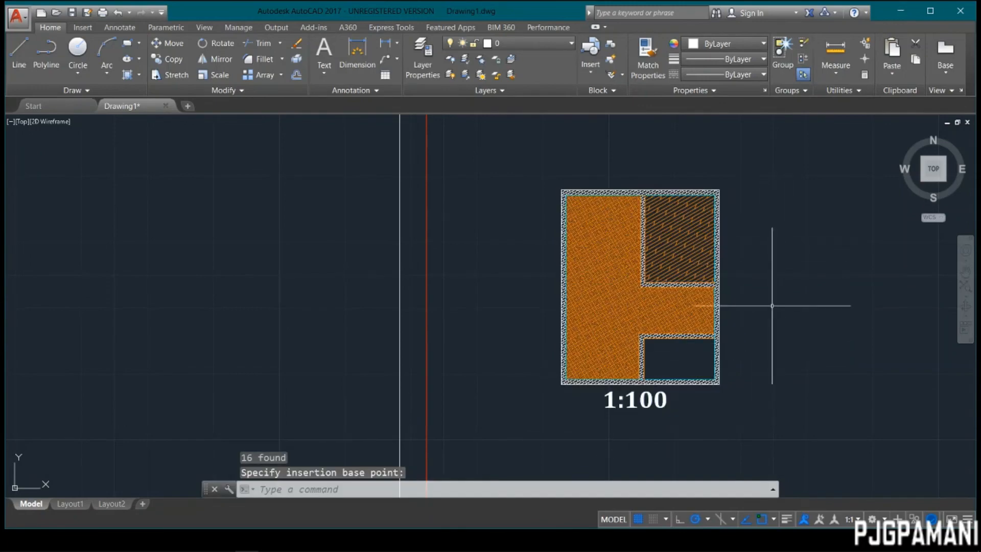
Select the new block and examine whether the floor plan and its 1:100 label act as one object.
key("Return")
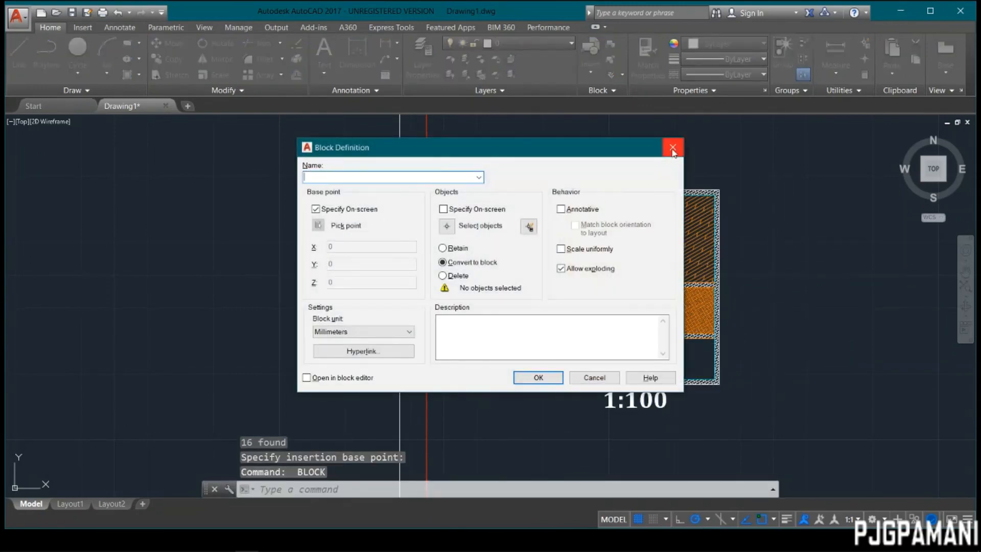
left_click(672, 147)
left_click(762, 158)
left_click(596, 365)
left_click(801, 245)
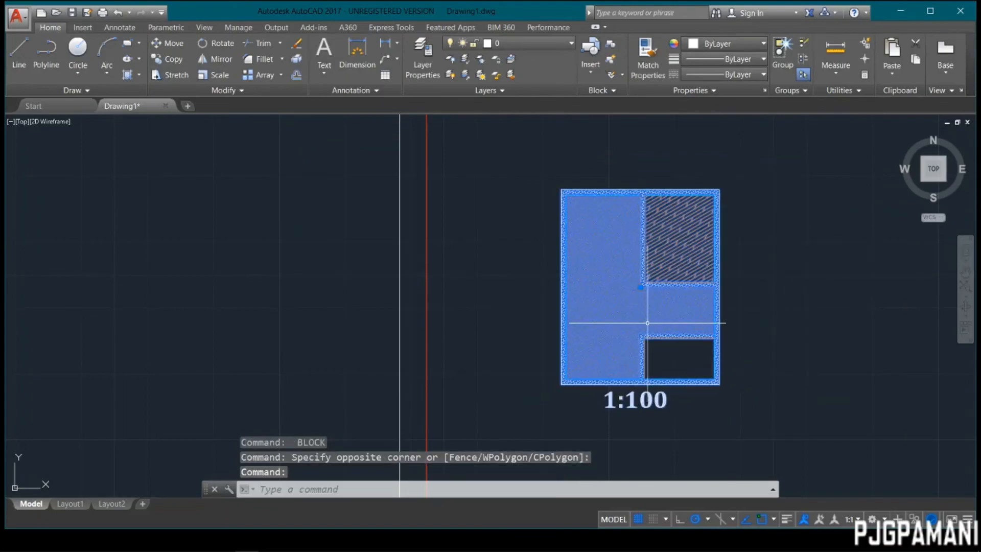
scroll(736, 302, "down", 2)
scroll(685, 289, "up", 4)
scroll(723, 288, "down", 1)
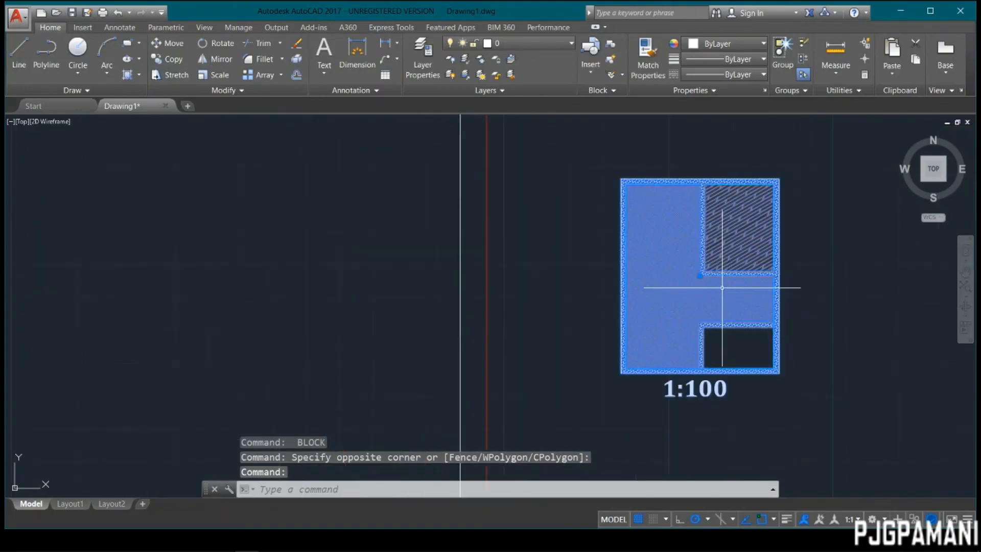
scroll(721, 292, "up", 2)
middle_click_drag(749, 323, 619, 374)
scroll(619, 374, "down", 1)
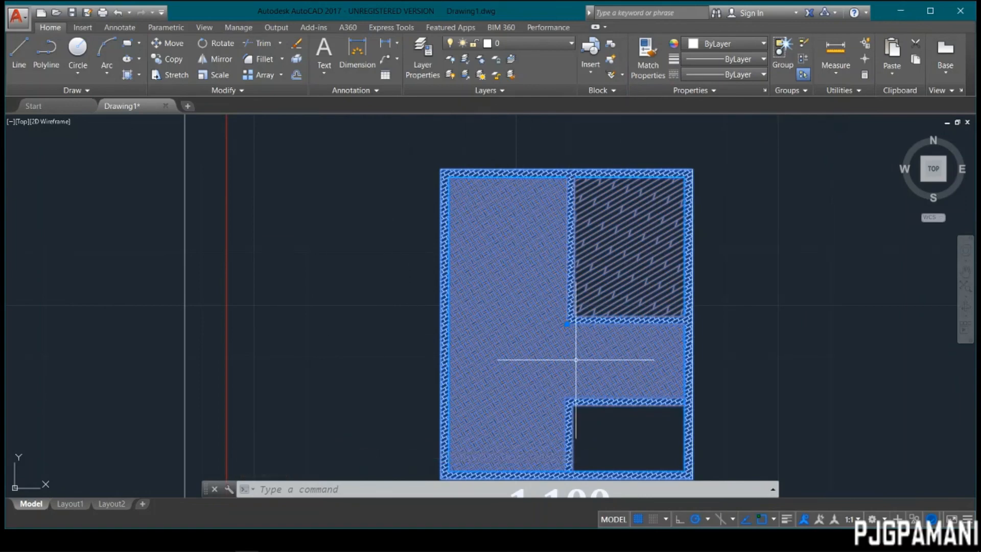
Undo the block definition that combines the floor plan with the 1:100 label.
key("ctrl+z")
key("ctrl+z")
left_click(645, 312)
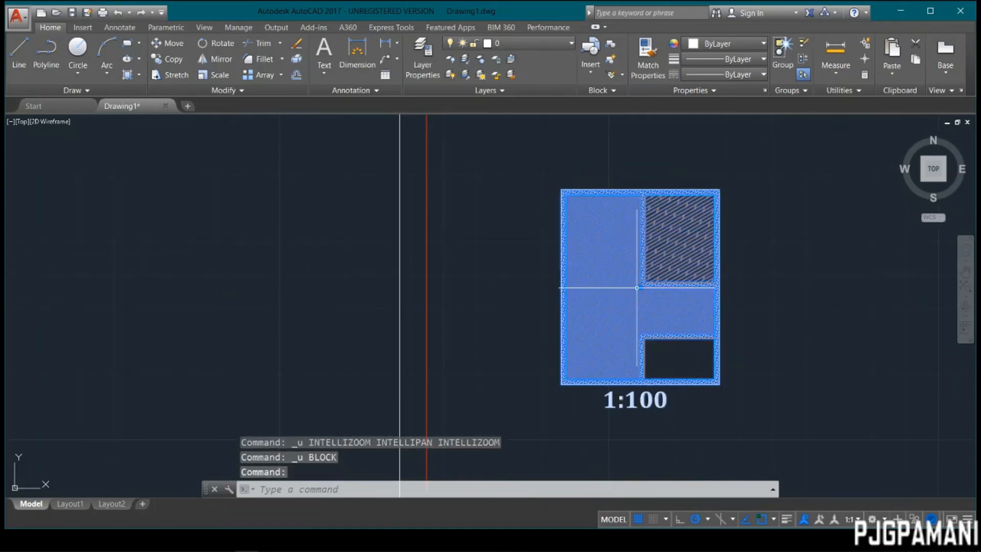
key("Escape")
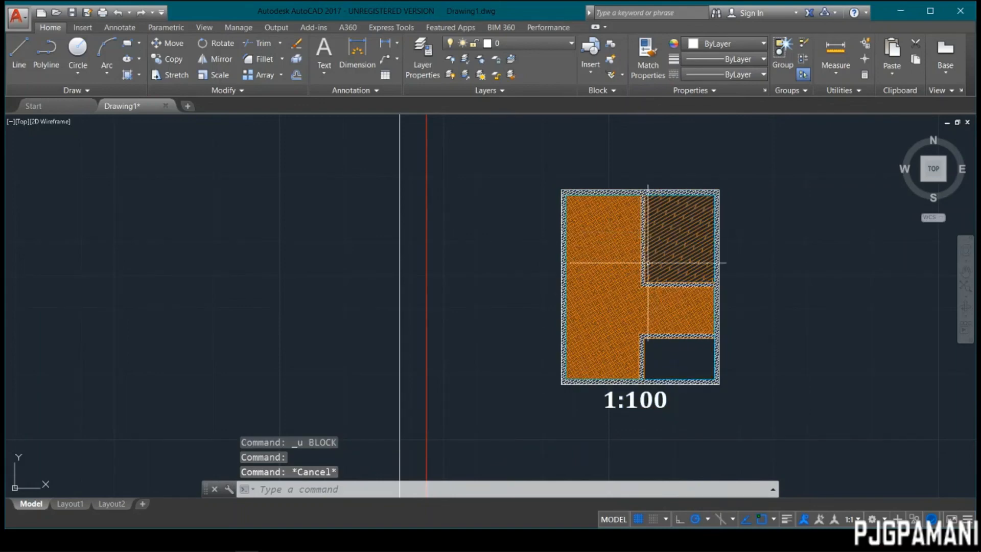
key("ctrl+z")
key("ctrl+z")
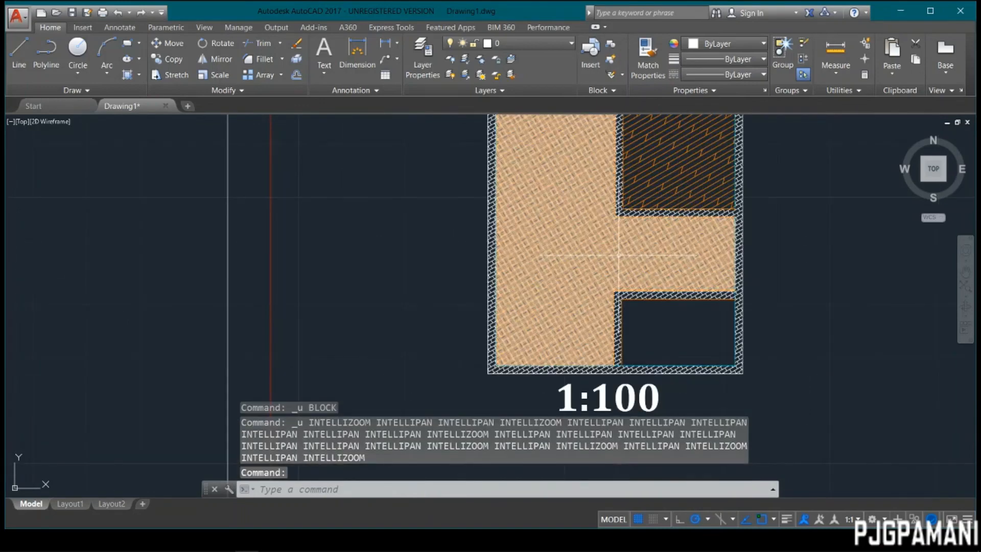
Select the floor plan's hatches and walls individually to check whether they are separate objects, then clear the selection.
left_click(618, 255)
left_click(698, 191)
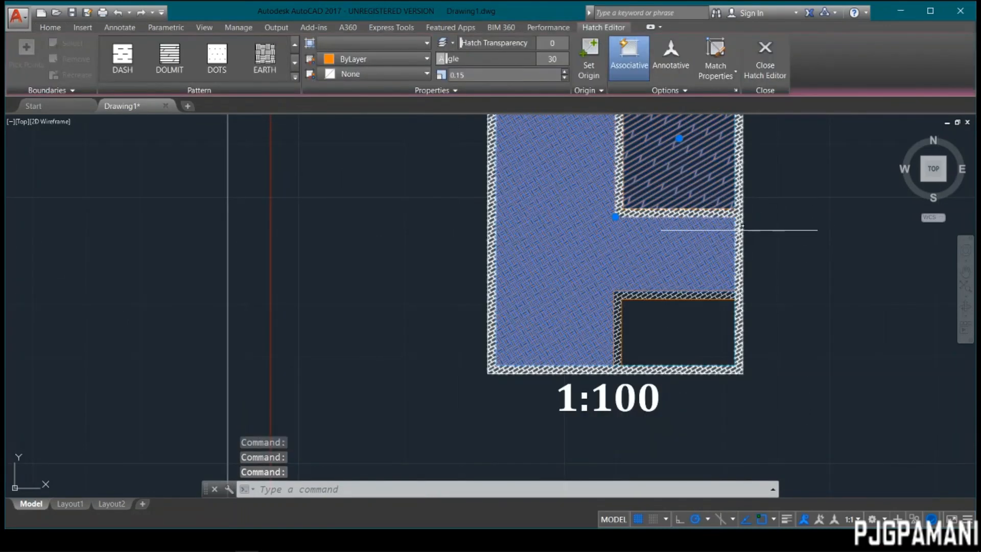
left_click(651, 297)
scroll(719, 343, "down", 2)
scroll(719, 343, "down", 4)
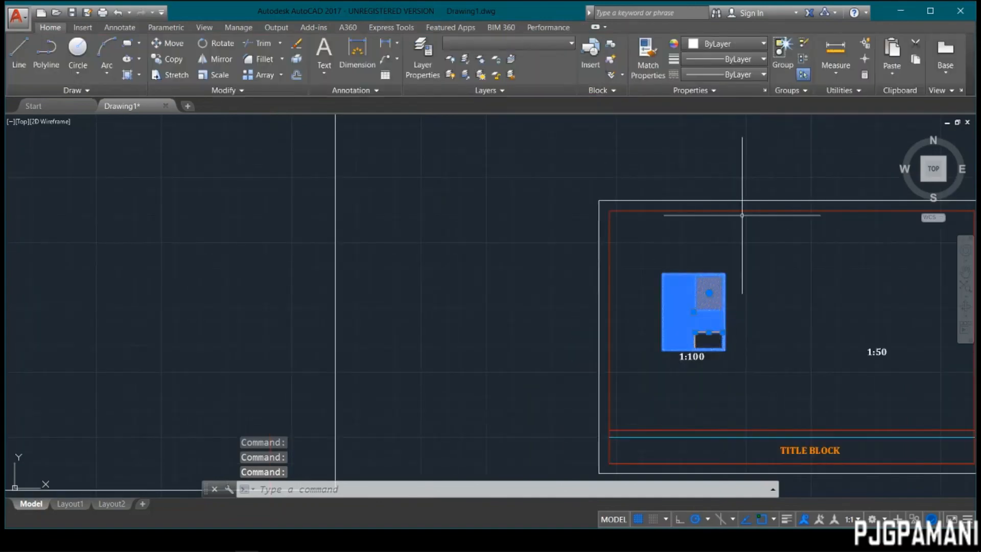
left_click(744, 246)
key("Escape")
scroll(715, 333, "up", 2)
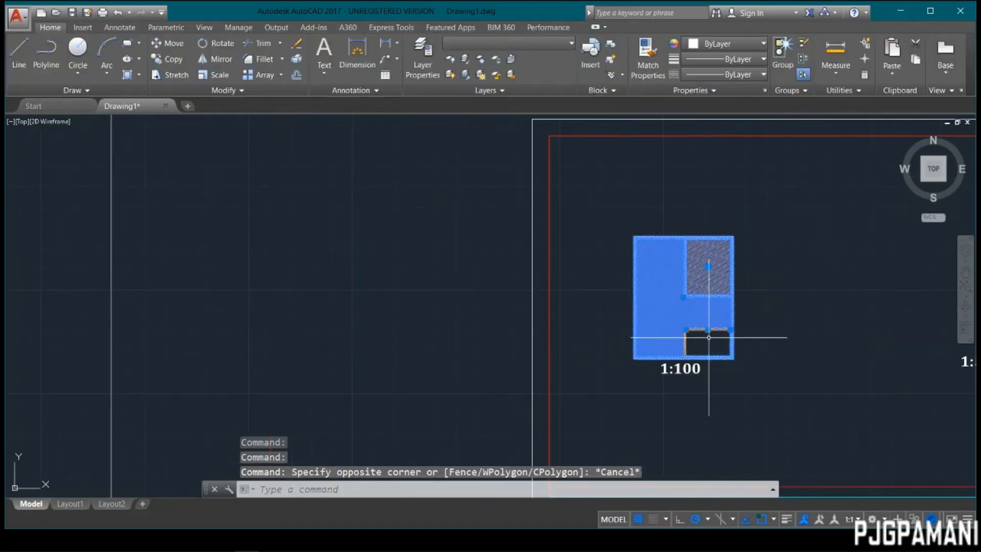
key("Escape")
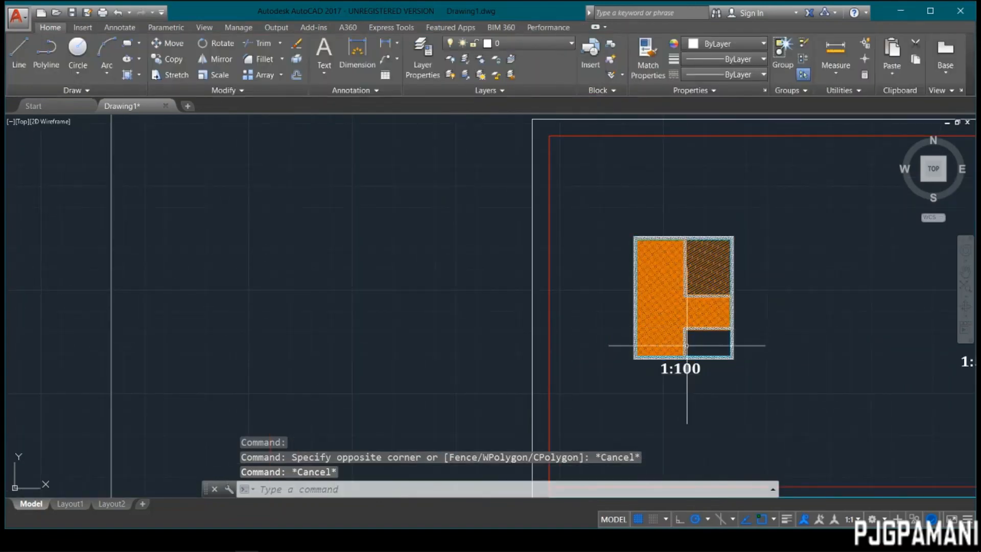
Try to redo the last undone action and check the floor plan by selecting a part of it.
key("ctrl+y")
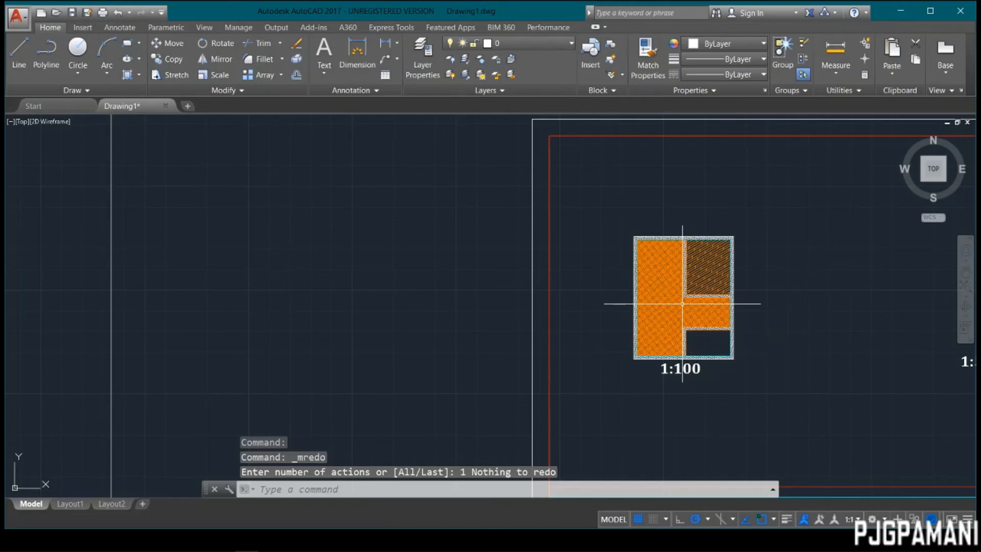
left_click(701, 297)
key("Escape")
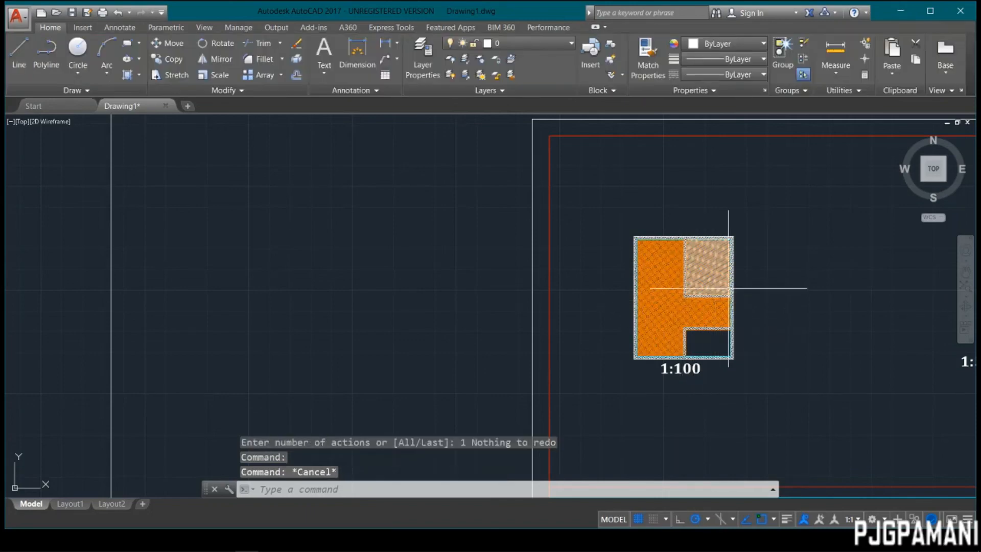
Define the 1:100 floor plan, without its label, as block B1 with the base point at the inner wall corner near its middle.
scroll(749, 228, "up", 4)
scroll(755, 262, "down", 2)
mouse_move(755, 262)
middle_mouse_down()
mouse_move(748, 324)
mouse_move(720, 286)
middle_mouse_up()
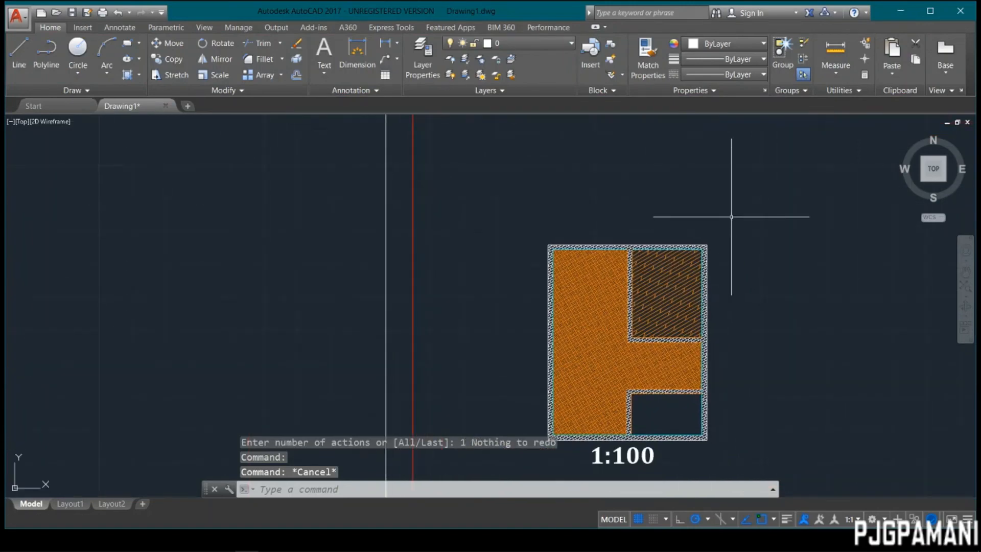
left_click(731, 215)
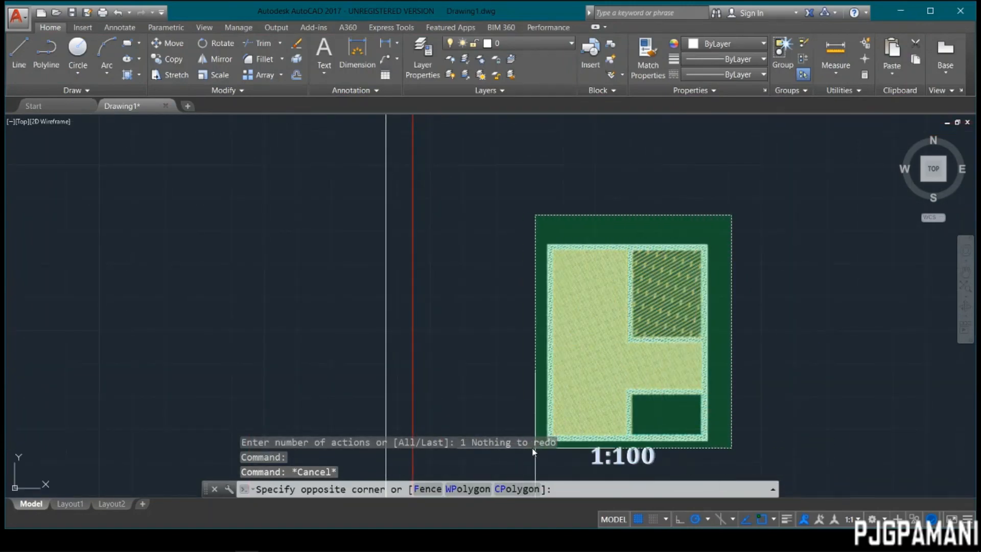
scroll(534, 449, "down", 3)
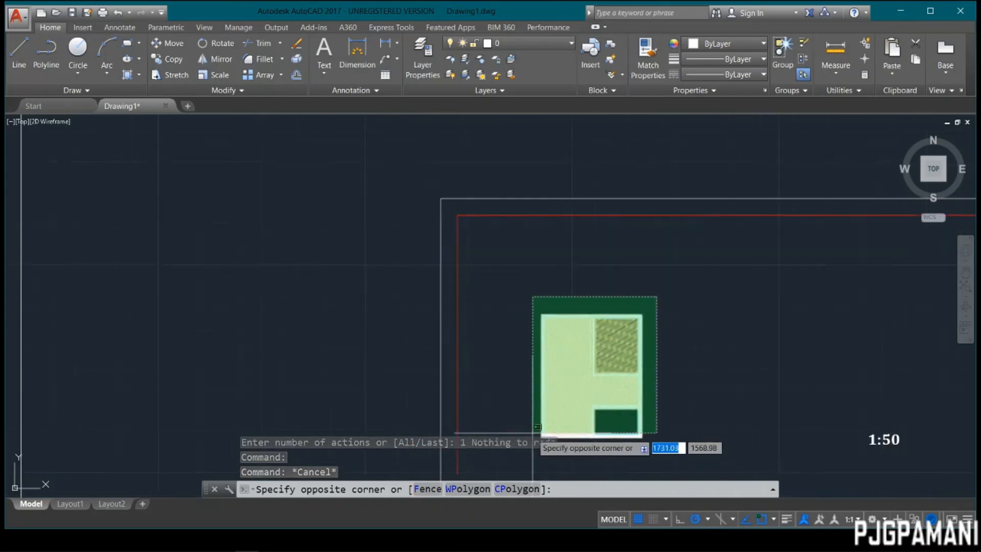
middle_click_drag(538, 426, 508, 355)
scroll(508, 358, "up", 2)
left_click(508, 367)
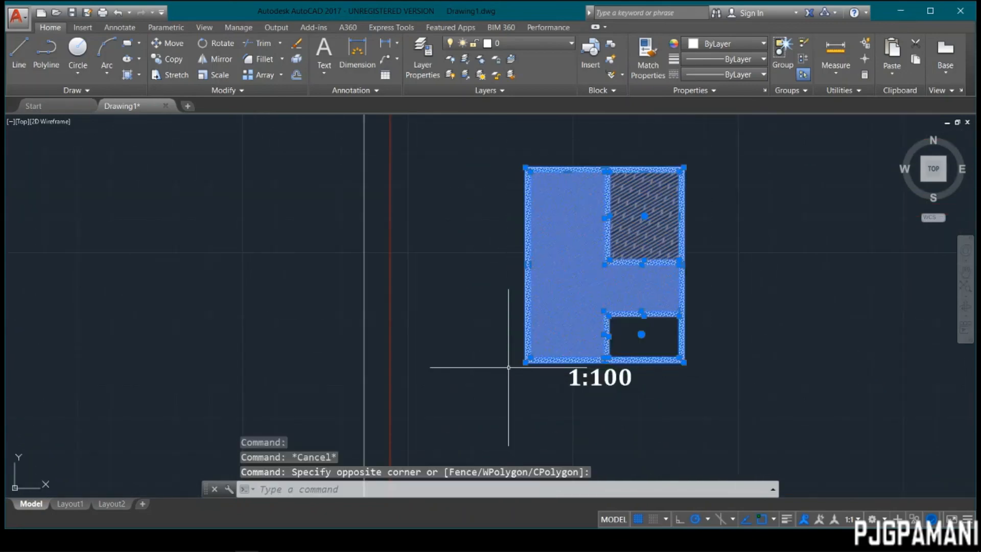
type("BLOCK")
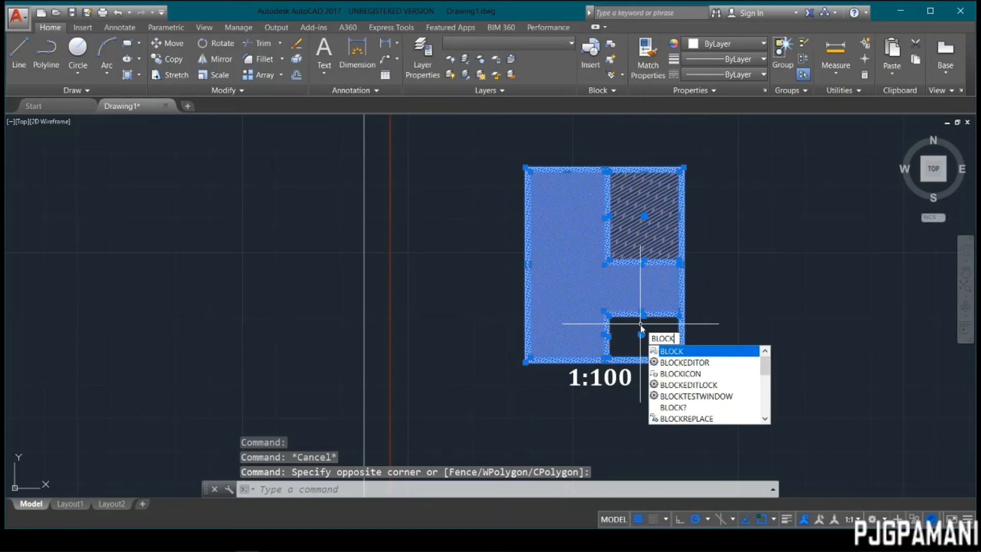
key("Return")
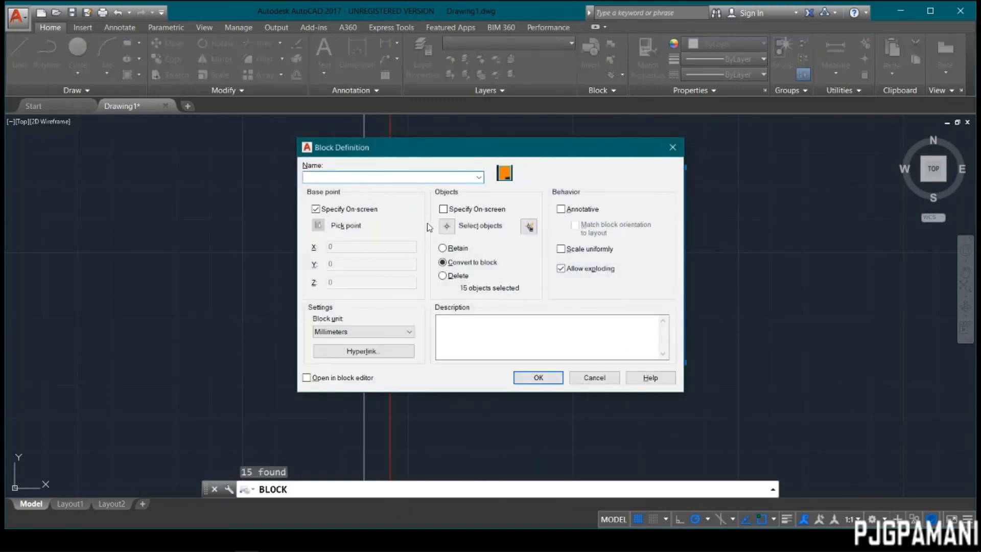
type("B1")
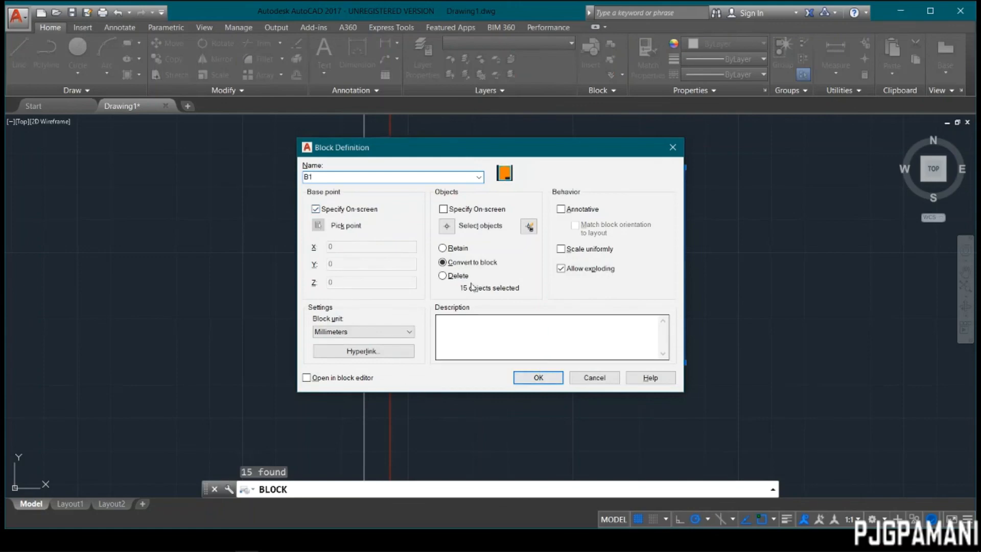
left_click(533, 382)
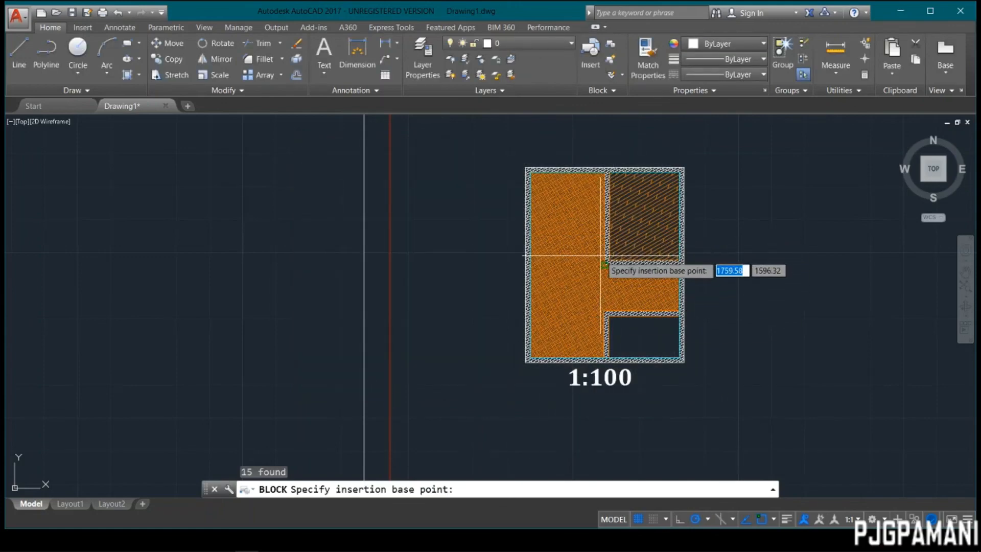
left_click(604, 265)
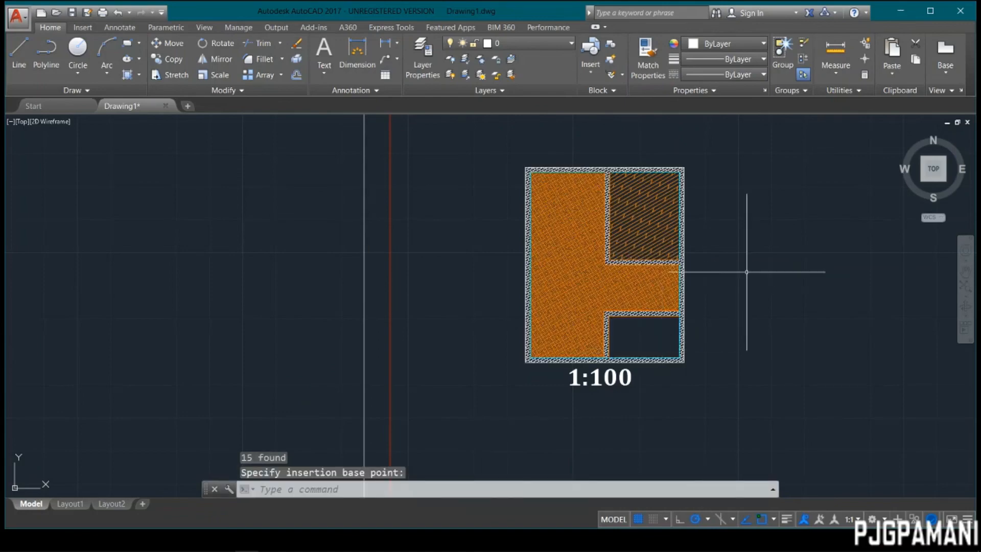
Select the new floor plan block to examine whether it acts as one object apart from its label, then clear the selection.
left_click(682, 274)
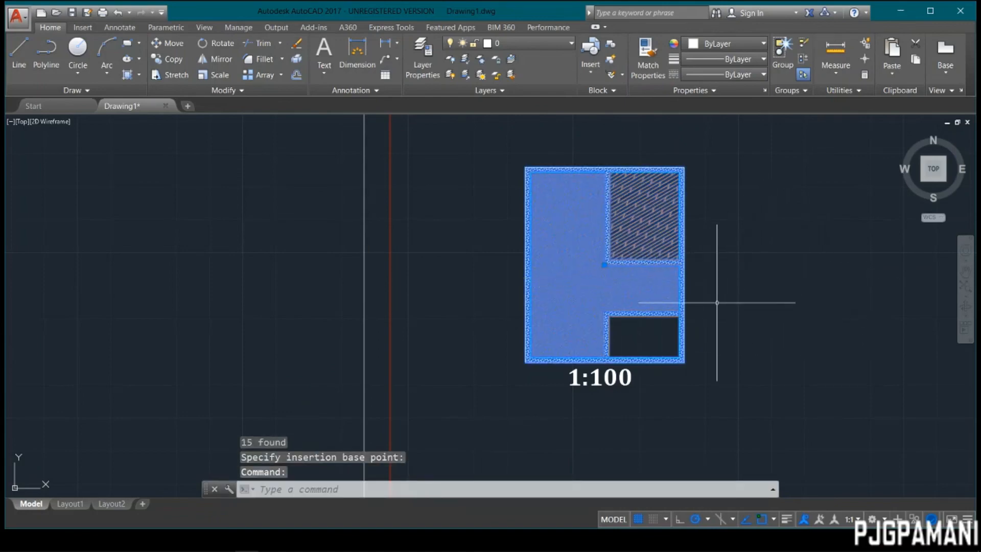
scroll(565, 418, "up", 2)
scroll(591, 412, "down", 1)
scroll(730, 343, "down", 1)
mouse_move(720, 333)
middle_mouse_down()
mouse_move(530, 379)
mouse_move(522, 400)
middle_mouse_up()
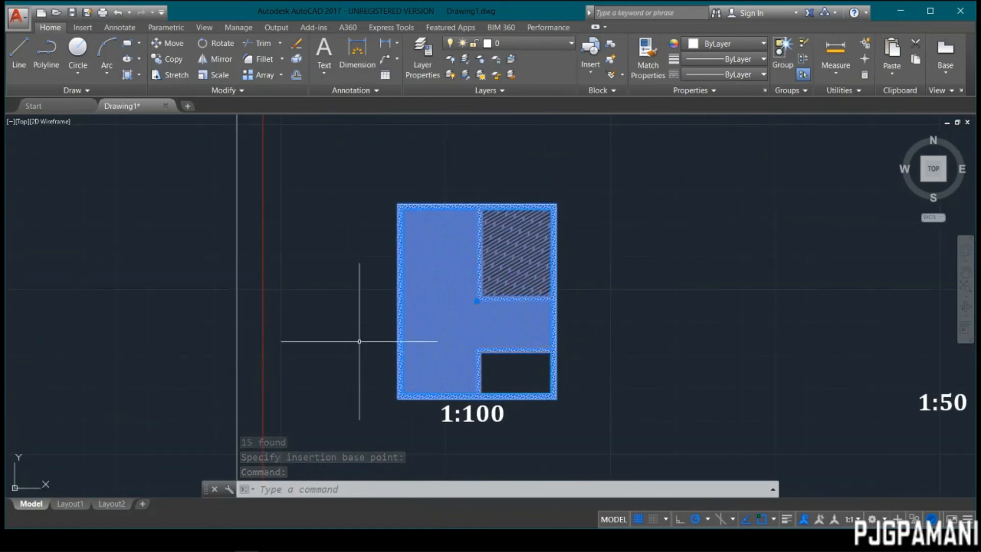
scroll(644, 362, "down", 4)
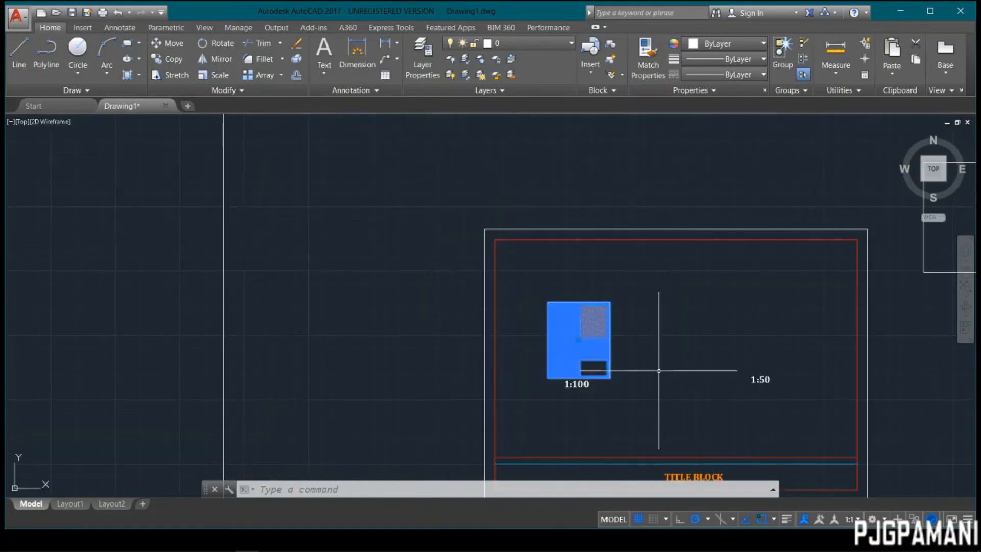
key("Escape")
middle_click_drag(659, 370, 525, 354)
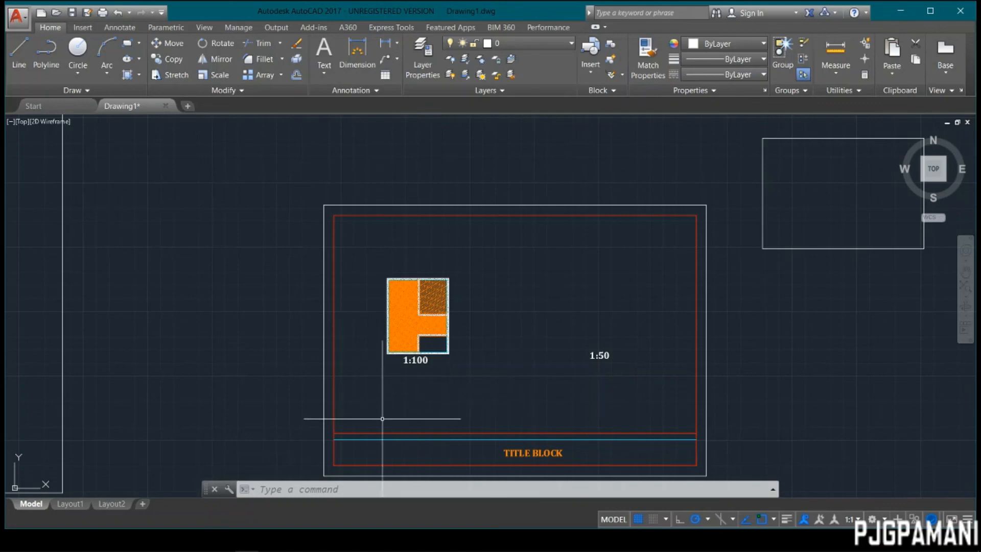
mouse_move(386, 387)
middle_mouse_down()
mouse_move(467, 404)
mouse_move(456, 419)
mouse_move(487, 391)
middle_mouse_up()
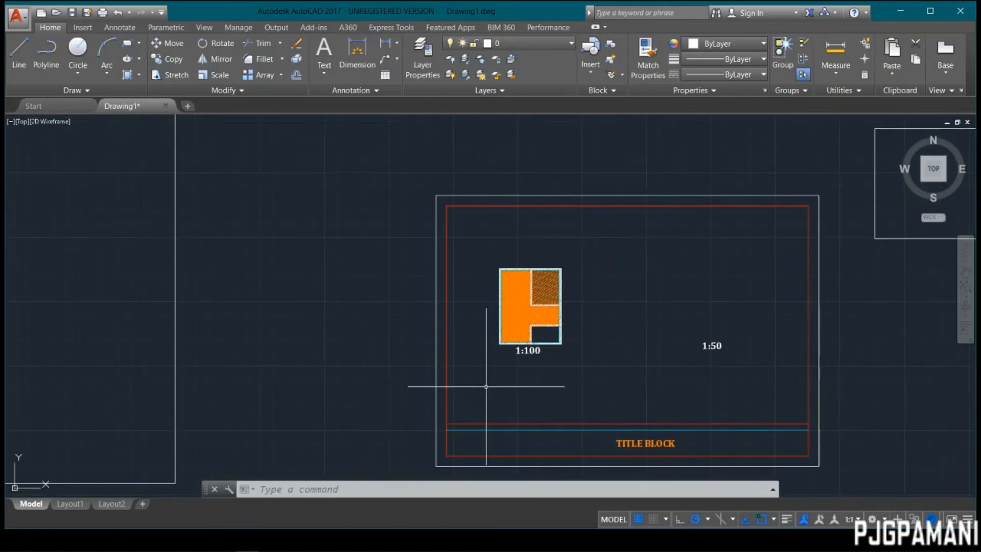
Open DesignCenter and browse the Sample folder through en-us and DesignCenter to the Blocks of Kitchens.dwg.
type("ADC")
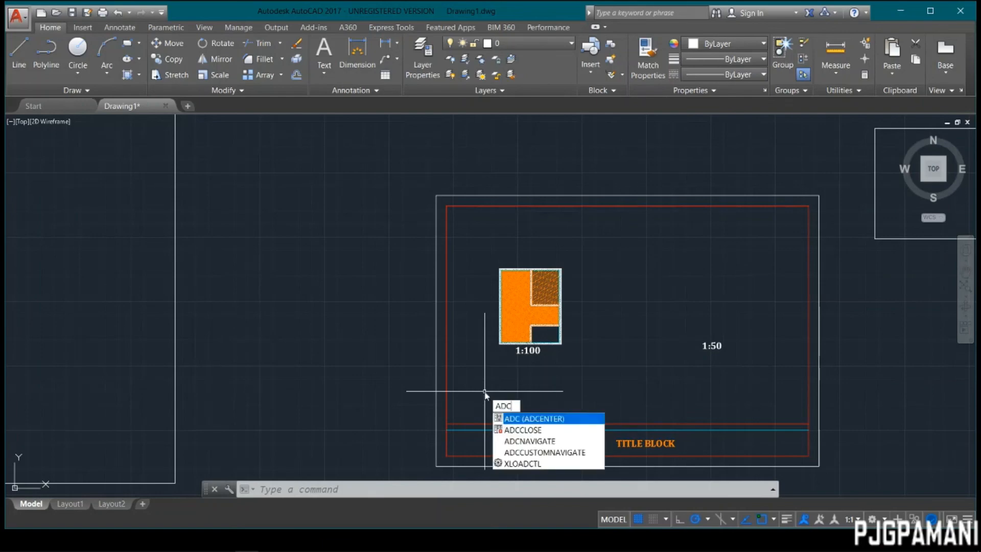
key("Return")
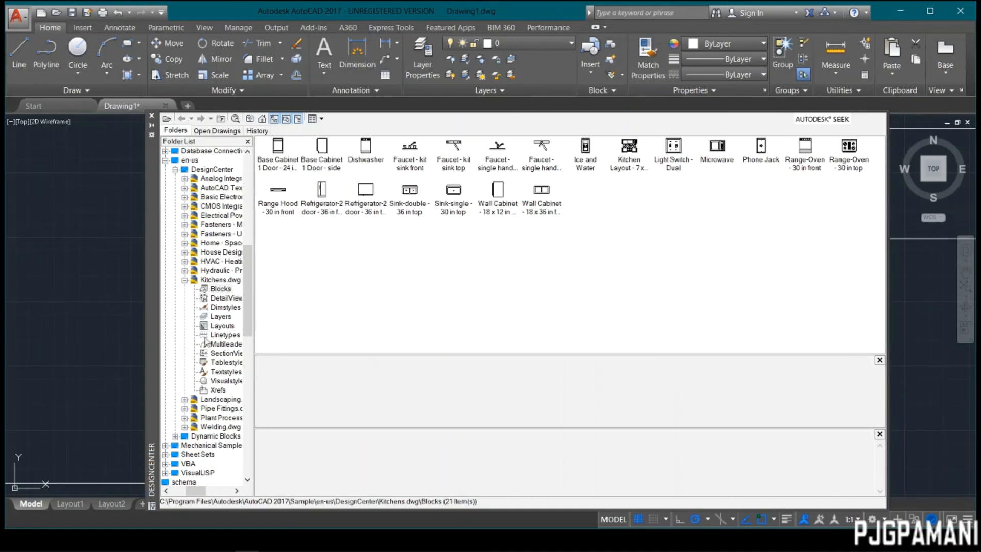
scroll(179, 307, "up", 1)
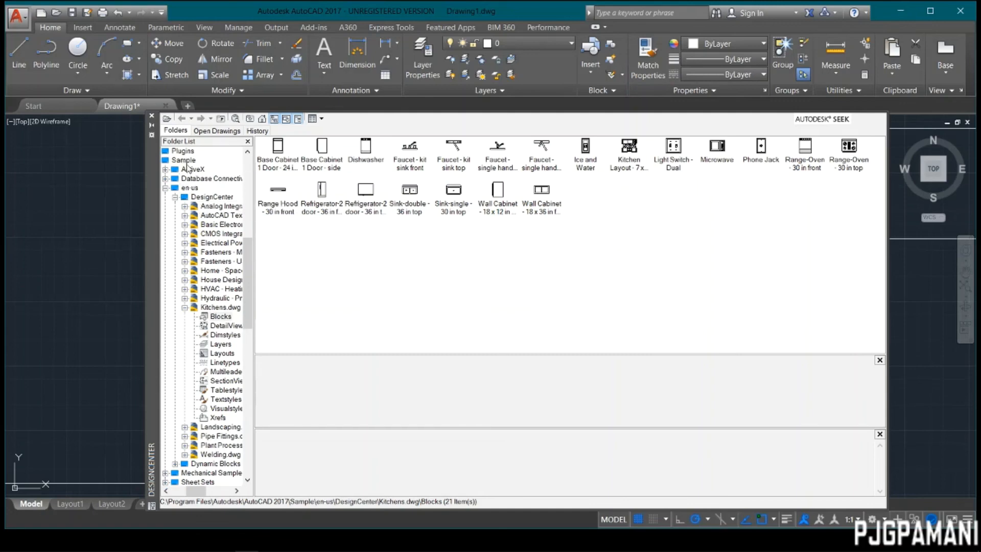
left_click(185, 162)
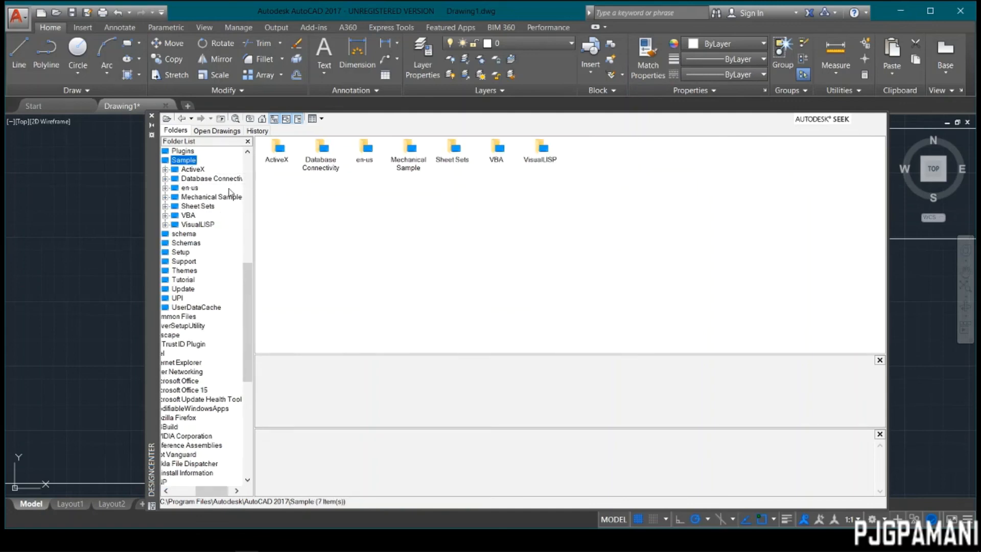
left_click(370, 158)
double_click(366, 151)
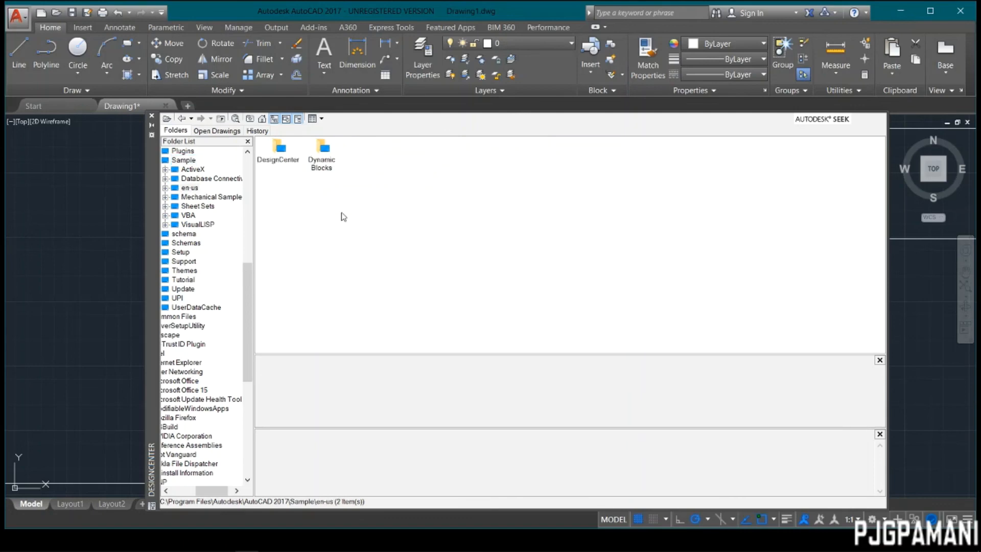
double_click(279, 152)
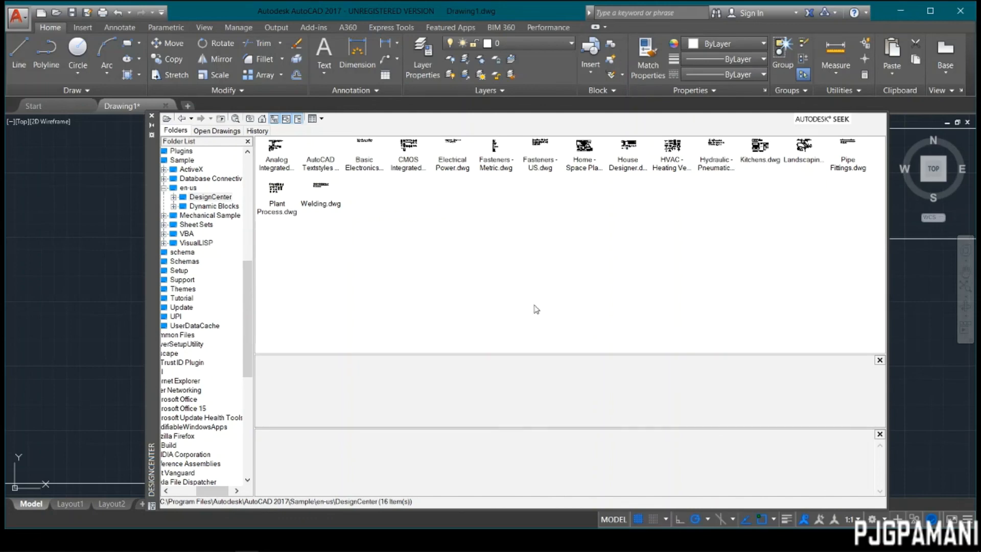
left_click(761, 160)
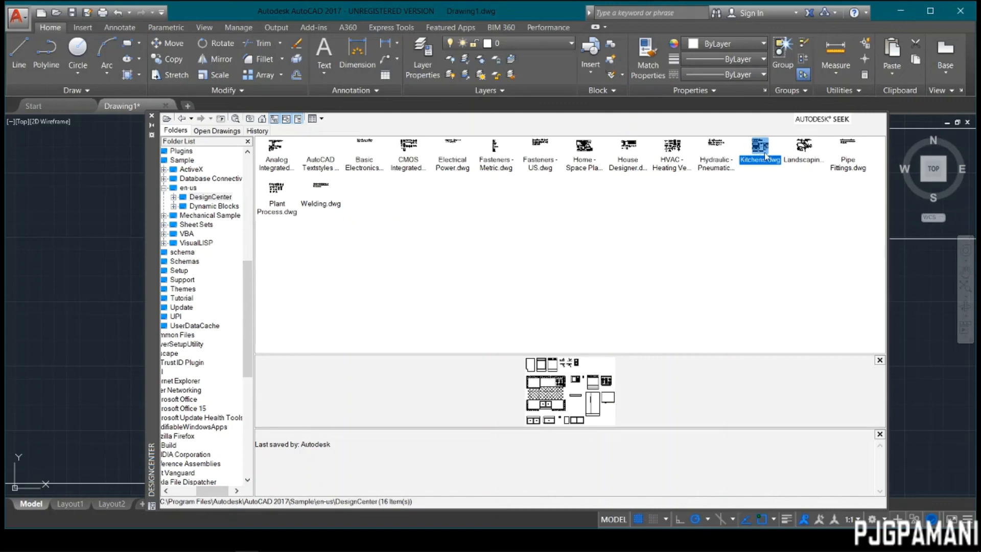
double_click(765, 156)
double_click(284, 156)
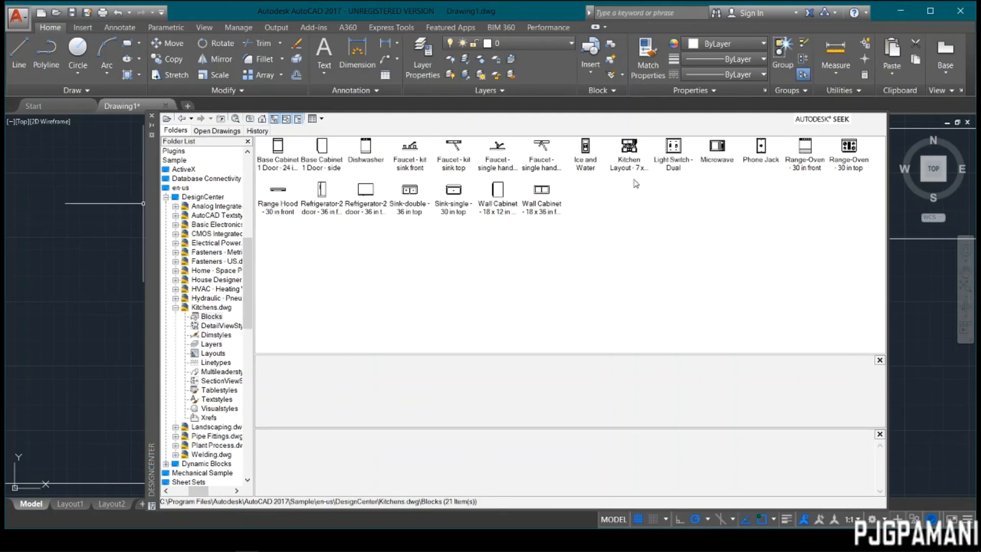
Insert the Range-Oven 30 in top, Range-Oven 30 in front, Phone Jack and Microwave blocks from Kitchens.dwg beside the title-block sheet.
left_click(847, 153)
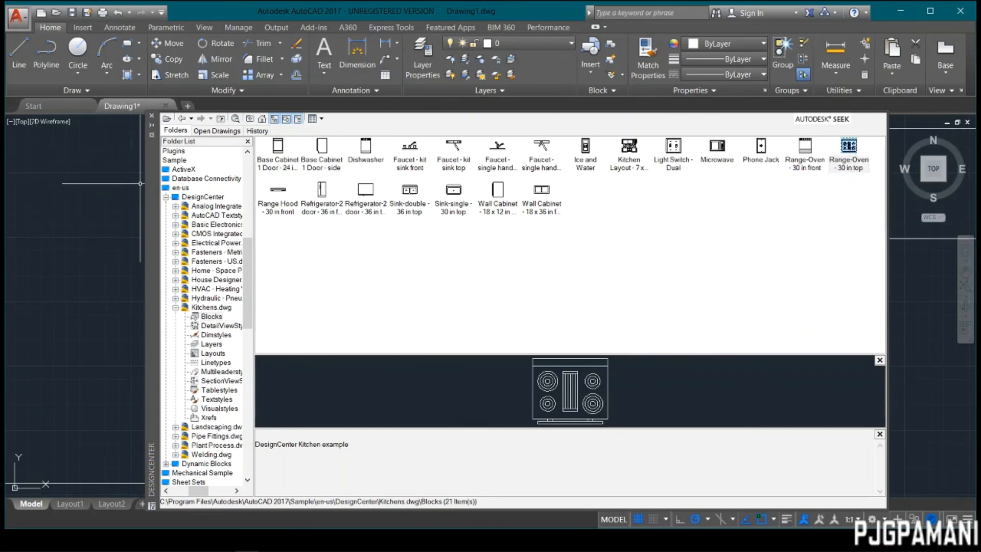
left_click_drag(154, 189, 45, 174)
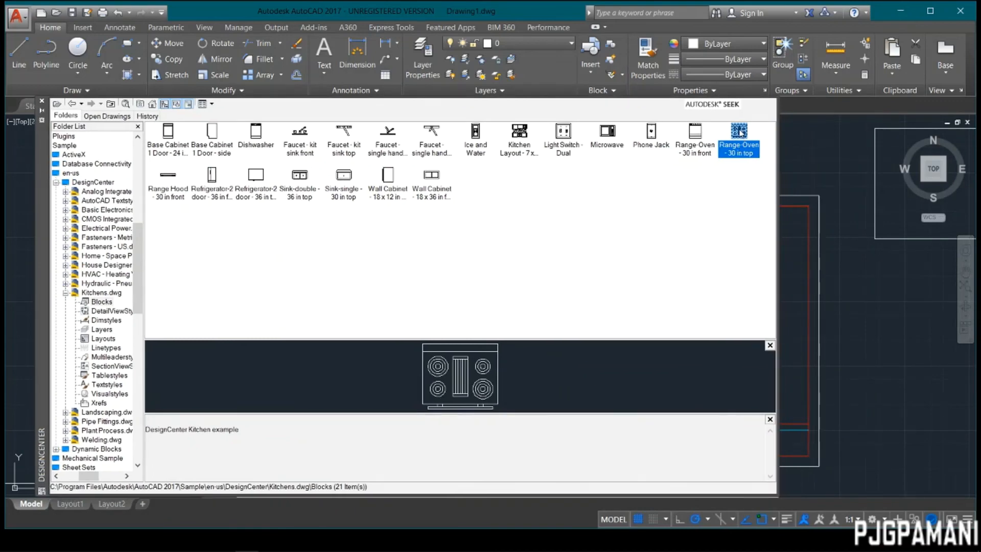
mouse_move(740, 132)
left_mouse_down()
mouse_move(856, 296)
mouse_move(840, 276)
left_mouse_up()
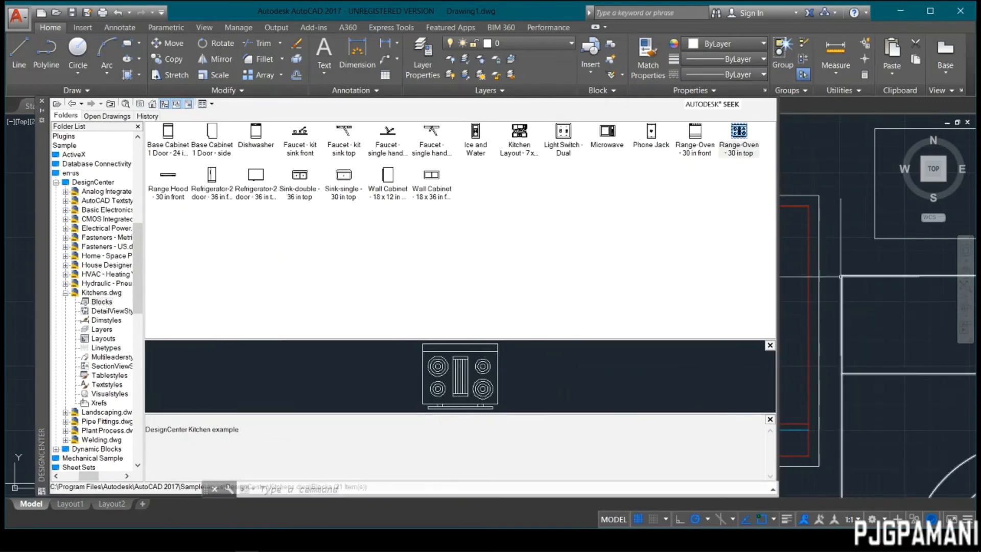
left_click_drag(696, 134, 851, 201)
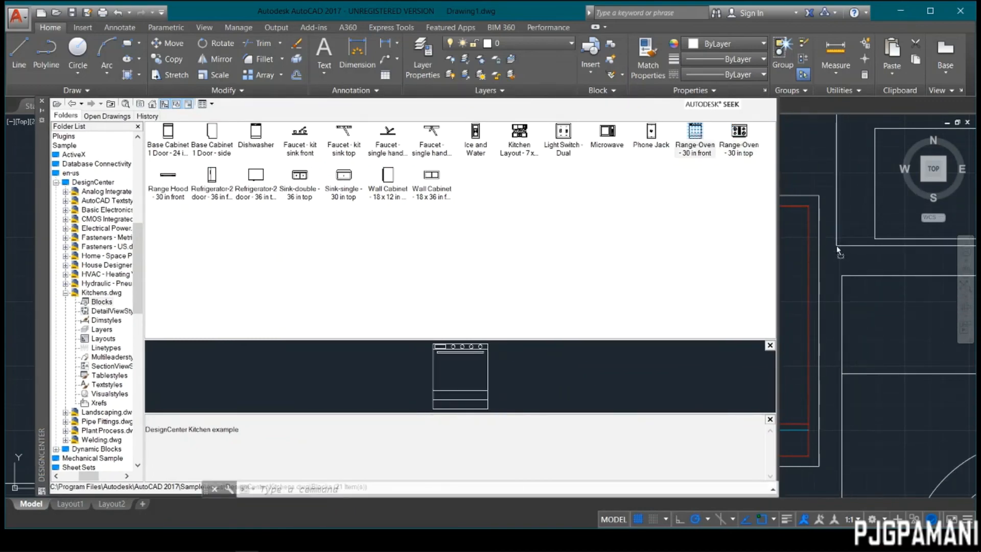
mouse_move(648, 134)
left_mouse_down()
mouse_move(792, 123)
mouse_move(905, 468)
left_mouse_up()
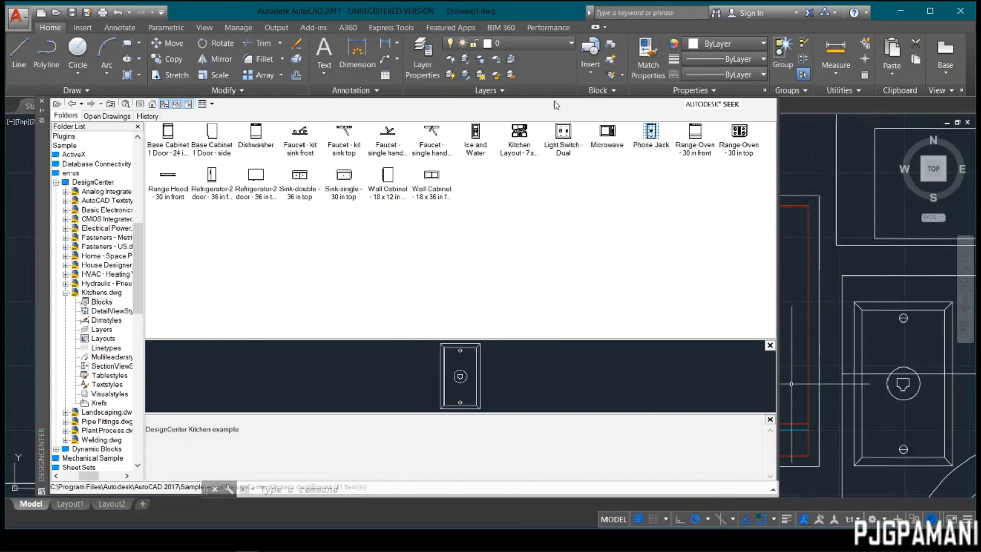
mouse_move(607, 134)
left_mouse_down()
mouse_move(795, 293)
mouse_move(795, 327)
left_mouse_up()
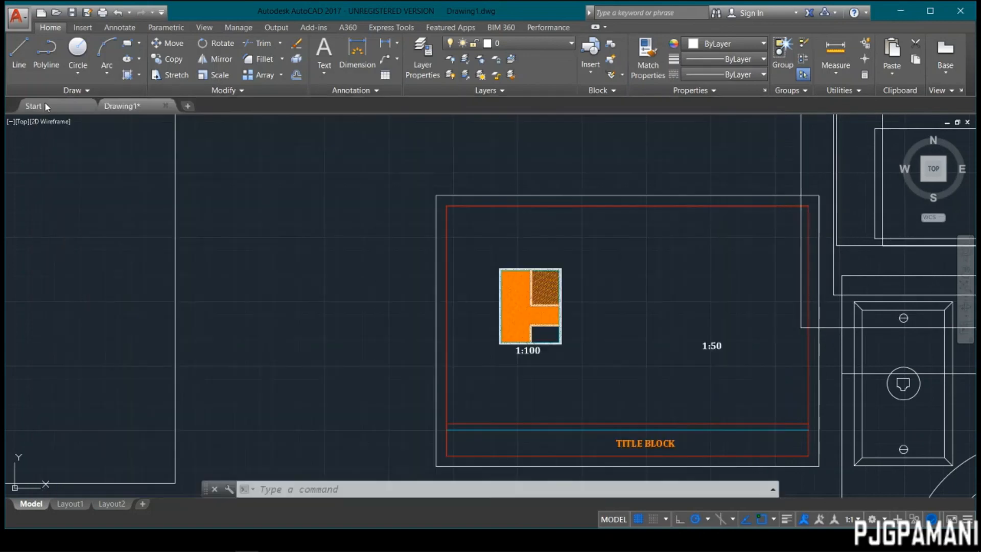
Move the microwave and the top-view range-oven away from the title-block sheet into the empty area near the drawing origin.
scroll(618, 238, "down", 5)
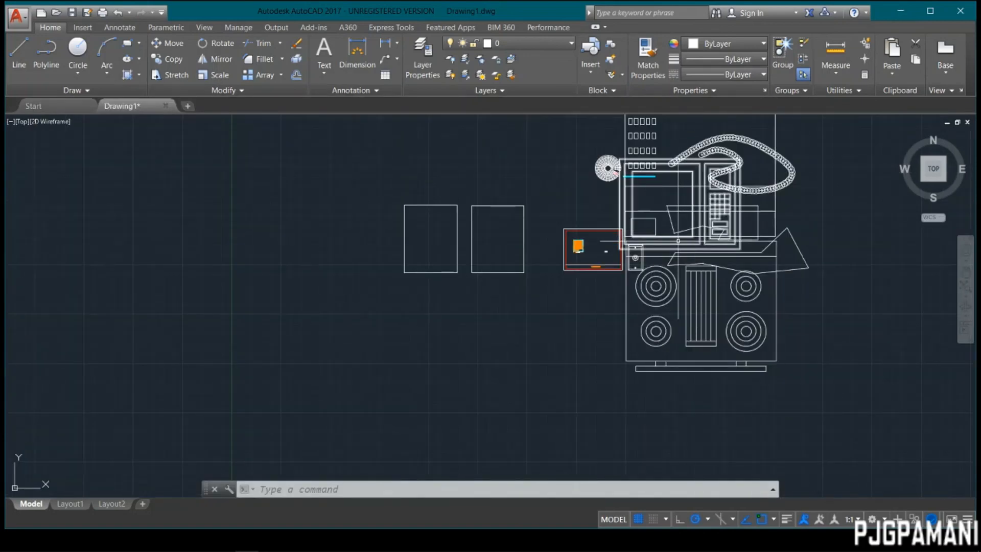
left_click(626, 187)
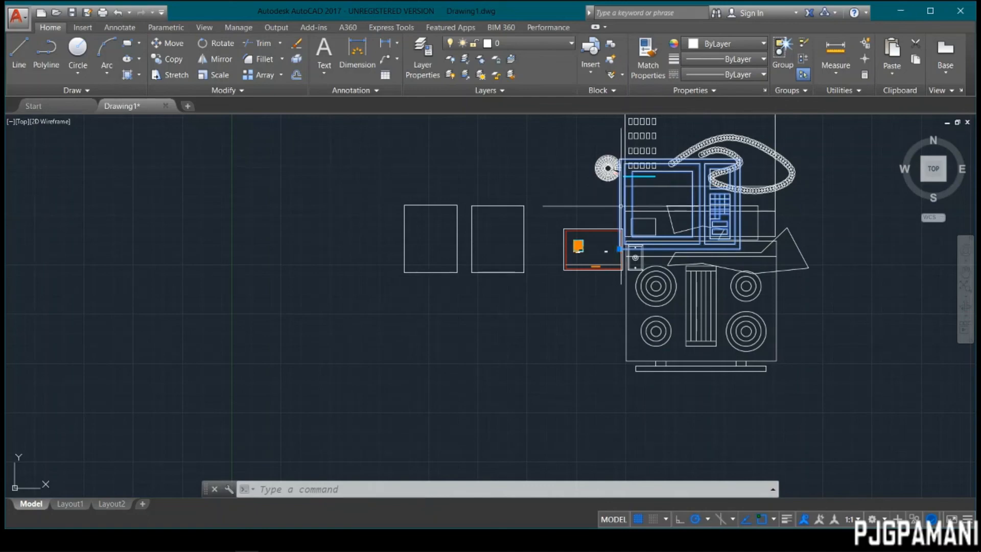
mouse_move(621, 205)
left_mouse_down()
mouse_move(418, 206)
mouse_move(208, 277)
left_mouse_up()
left_click(684, 268)
mouse_move(656, 300)
left_mouse_down()
mouse_move(308, 407)
mouse_move(208, 401)
left_mouse_up()
scroll(671, 192, "down", 4)
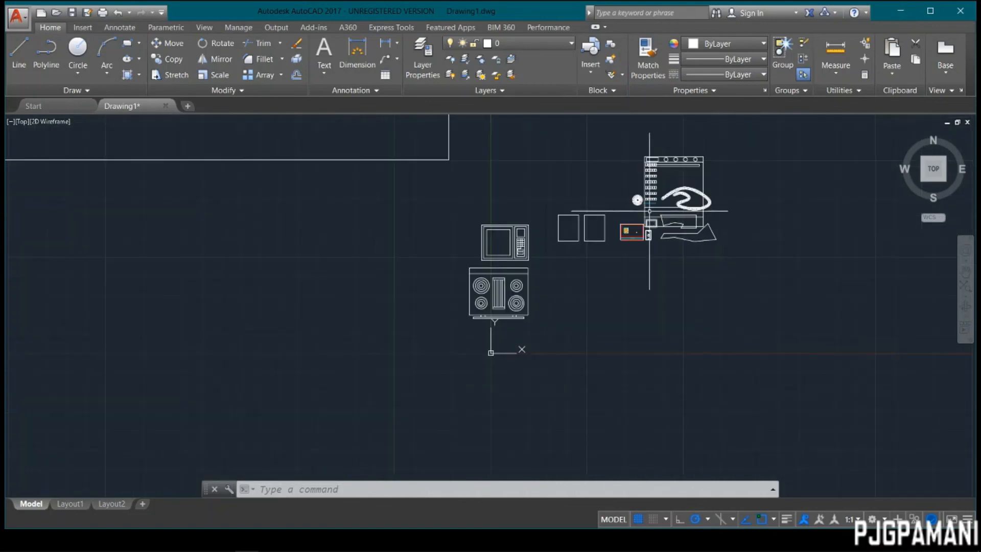
Move the front-view range-oven to the empty area left of the microwave.
left_click(693, 181)
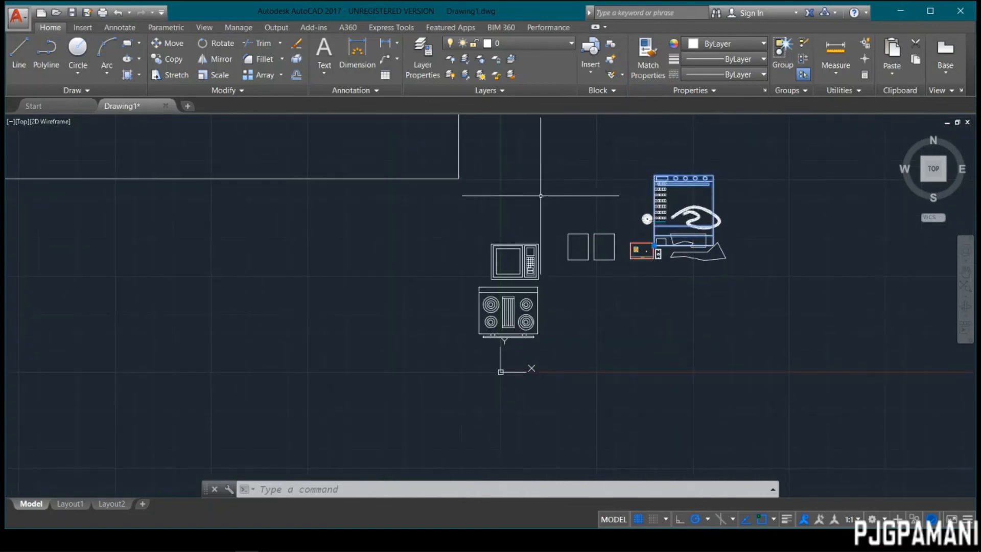
left_click_drag(647, 218, 377, 276)
scroll(519, 287, "up", 4)
middle_click_drag(512, 280, 511, 257)
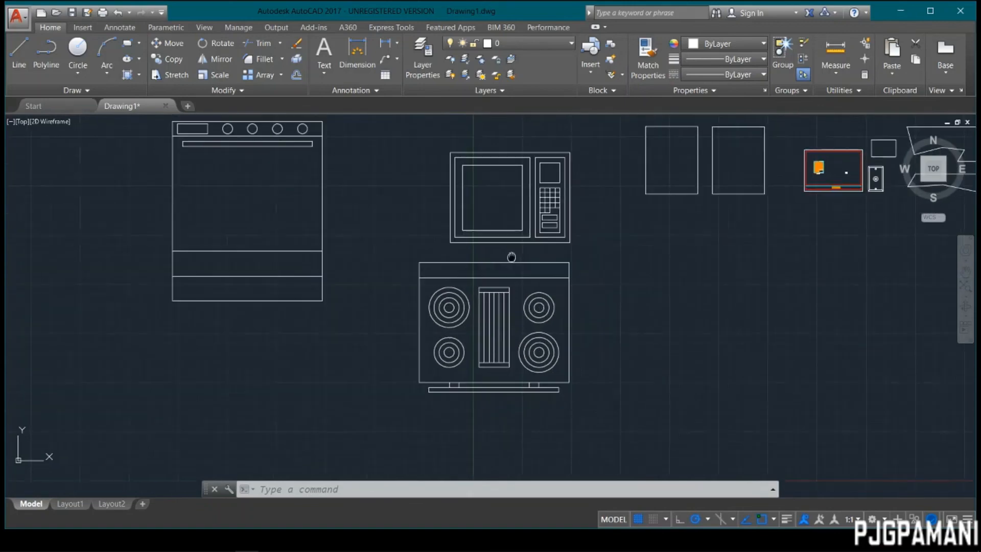
scroll(174, 161, "down", 4)
middle_click_drag(193, 105, 506, 227)
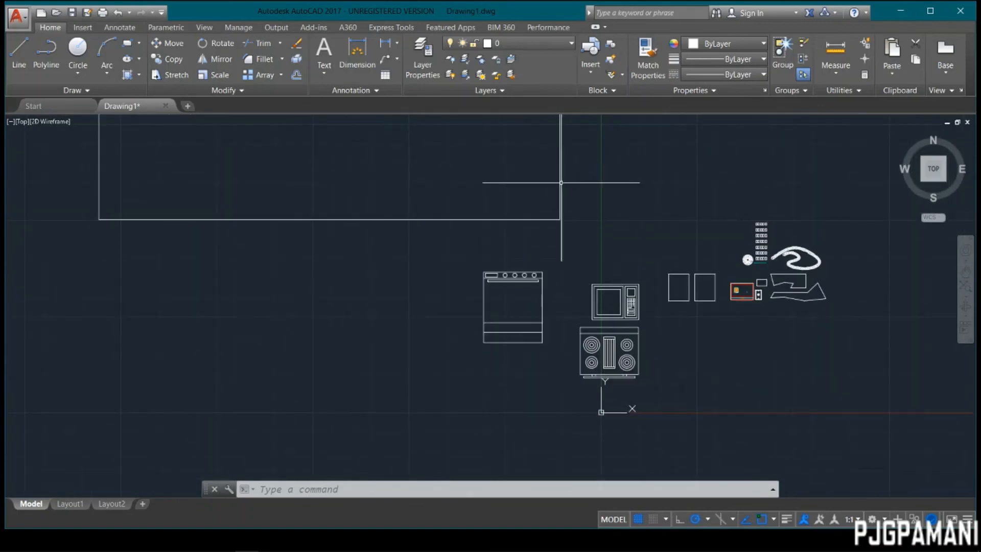
middle_click_drag(576, 190, 474, 130)
scroll(531, 238, "up", 1)
middle_click_drag(559, 244, 519, 214)
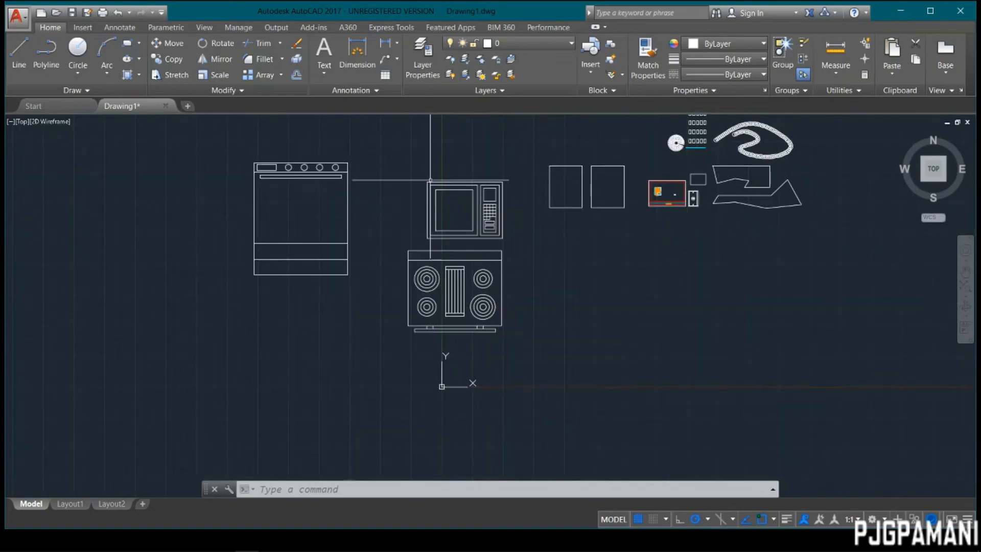
Move the phone jack block from beside the title-block sheet to the empty area just right of the microwave.
scroll(621, 240, "up", 3)
middle_click_drag(761, 158, 722, 221)
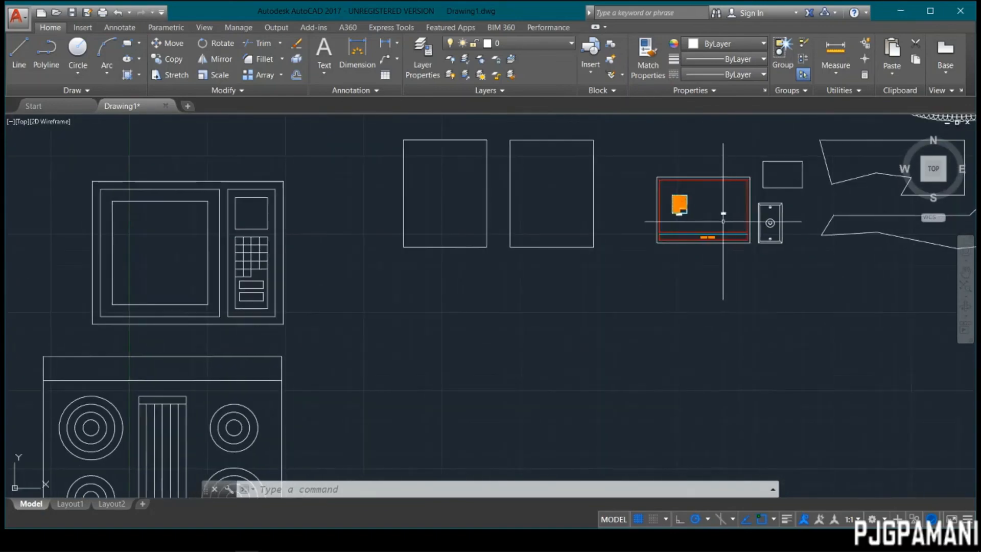
scroll(710, 210, "up", 2)
scroll(728, 213, "up", 4)
scroll(728, 213, "down", 4)
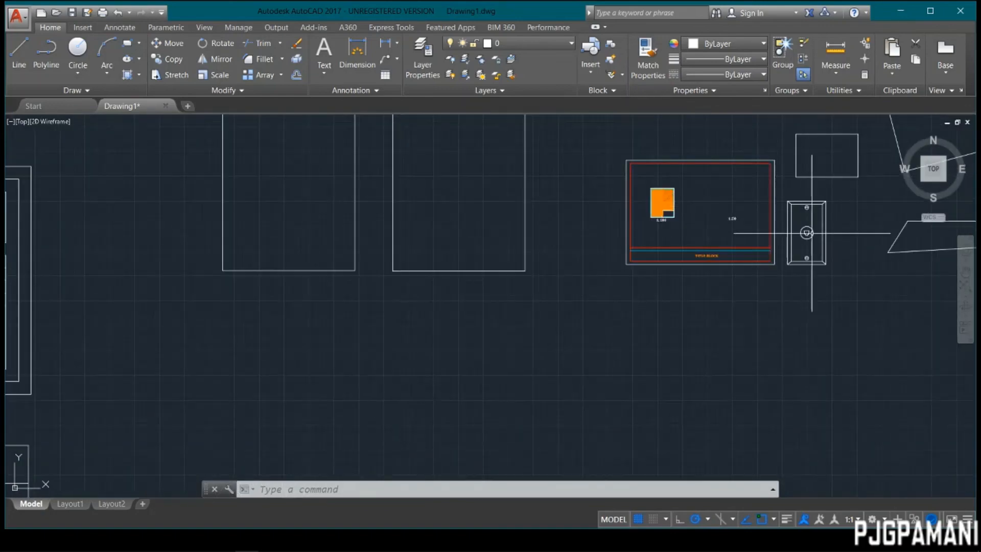
mouse_move(791, 236)
left_mouse_down()
mouse_move(519, 372)
mouse_move(364, 365)
mouse_move(828, 360)
mouse_move(818, 286)
mouse_move(469, 434)
mouse_move(104, 344)
left_mouse_up()
left_click(798, 261)
left_click(797, 263)
scroll(104, 337, "down", 2)
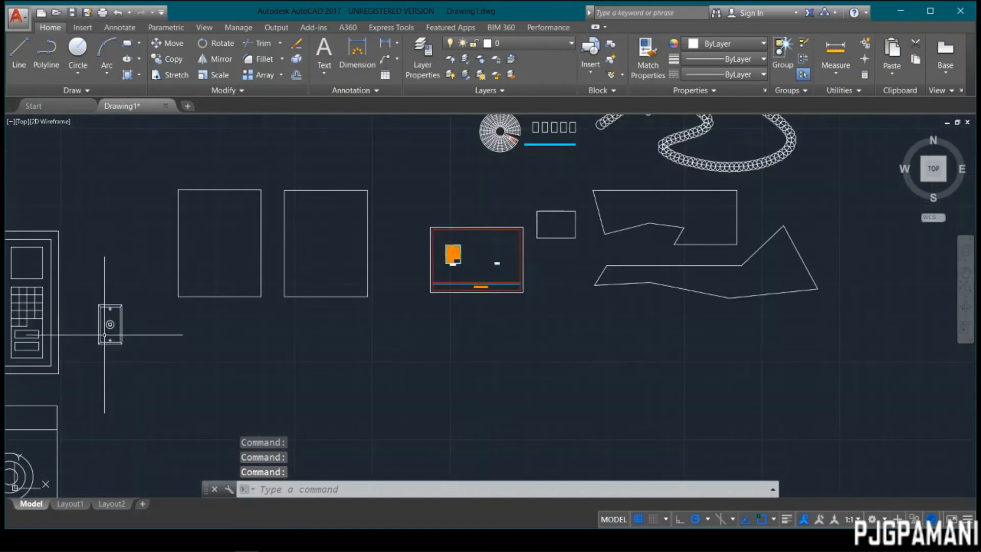
Reopen DesignCenter to view the Kitchens.dwg blocks and close it again.
mouse_move(104, 335)
middle_mouse_down()
mouse_move(393, 335)
mouse_move(506, 300)
mouse_move(554, 264)
middle_mouse_up()
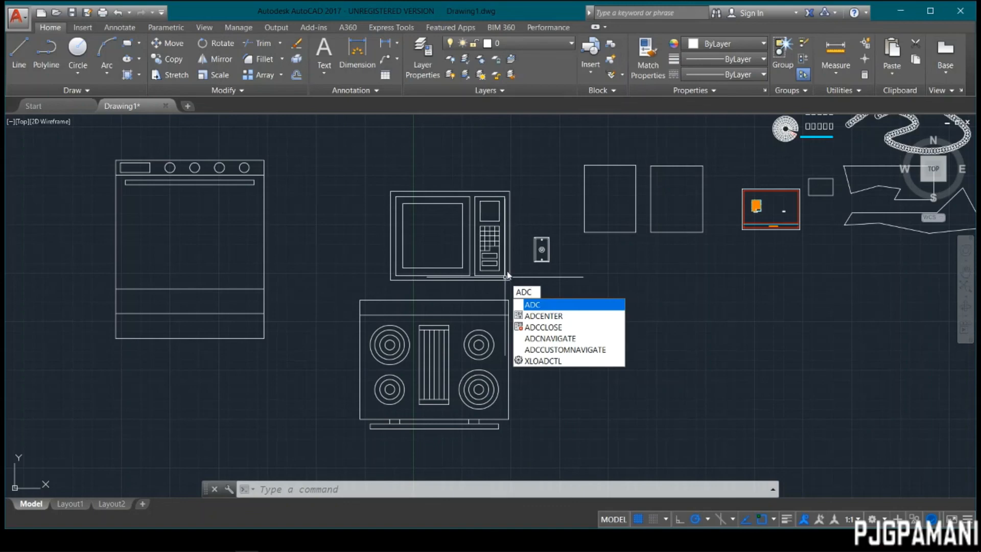
key("Return")
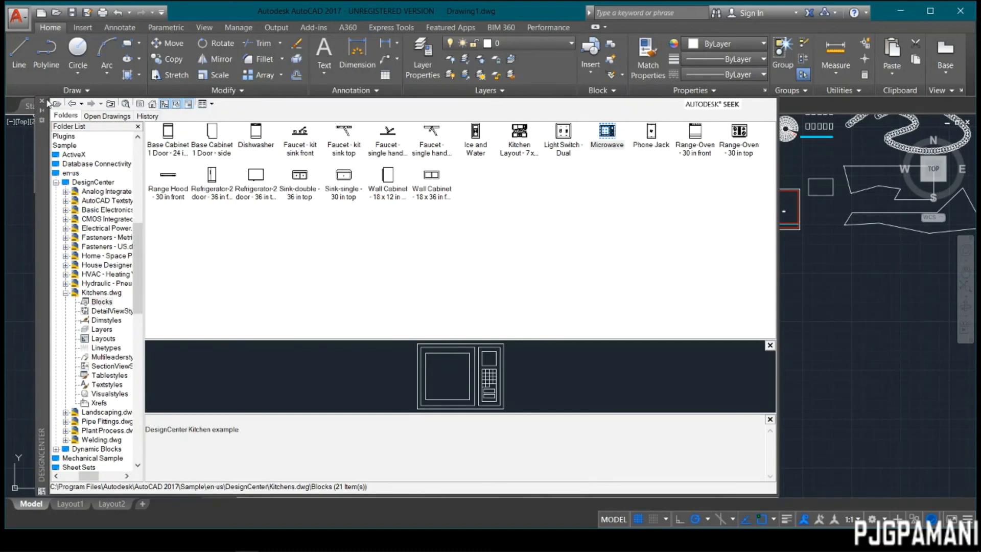
left_click(42, 101)
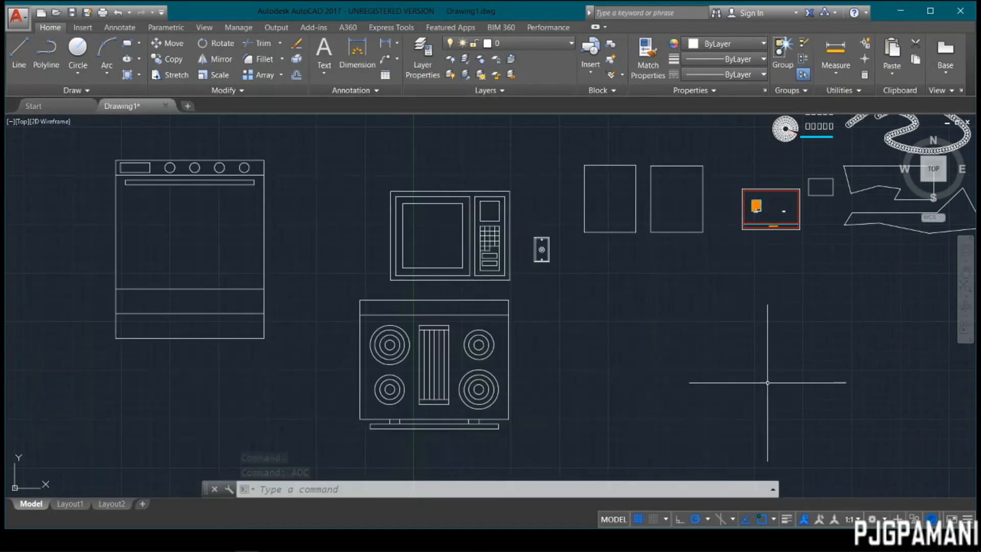
Examine the arranged kitchen blocks and the title-block sheet with its 1:100 and 1:50 areas.
mouse_move(798, 337)
middle_mouse_down()
mouse_move(651, 326)
mouse_move(716, 332)
middle_mouse_up()
scroll(507, 302, "up", 2)
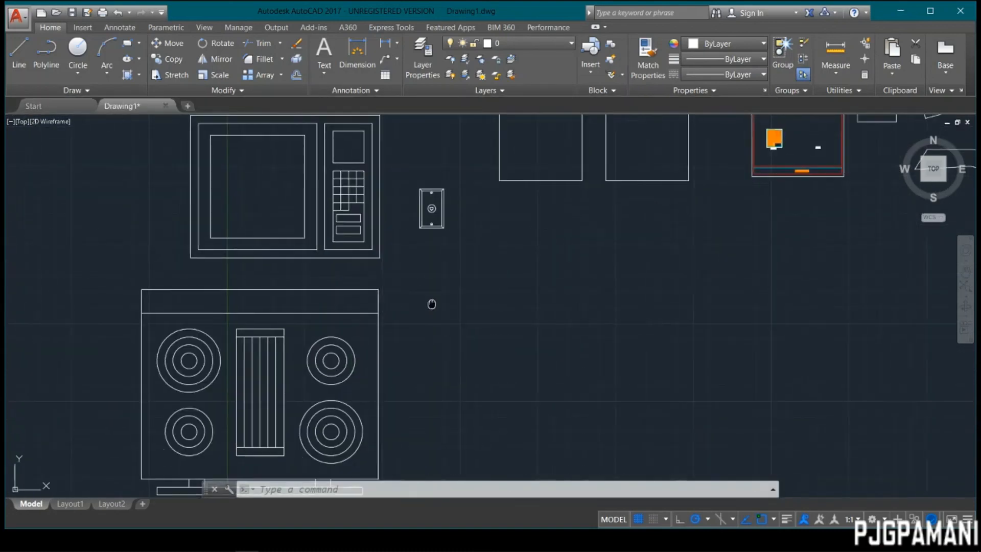
scroll(536, 305, "down", 4)
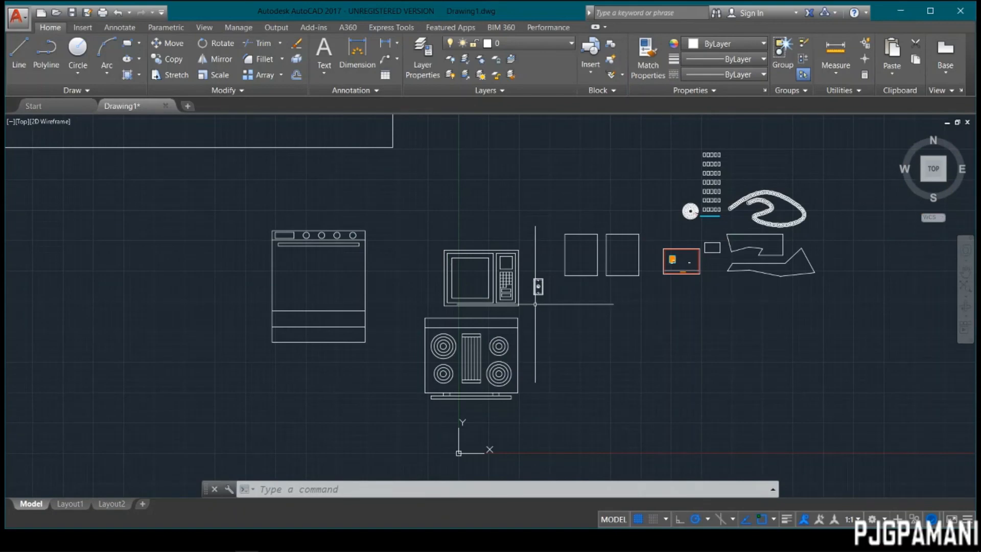
scroll(739, 271, "up", 2)
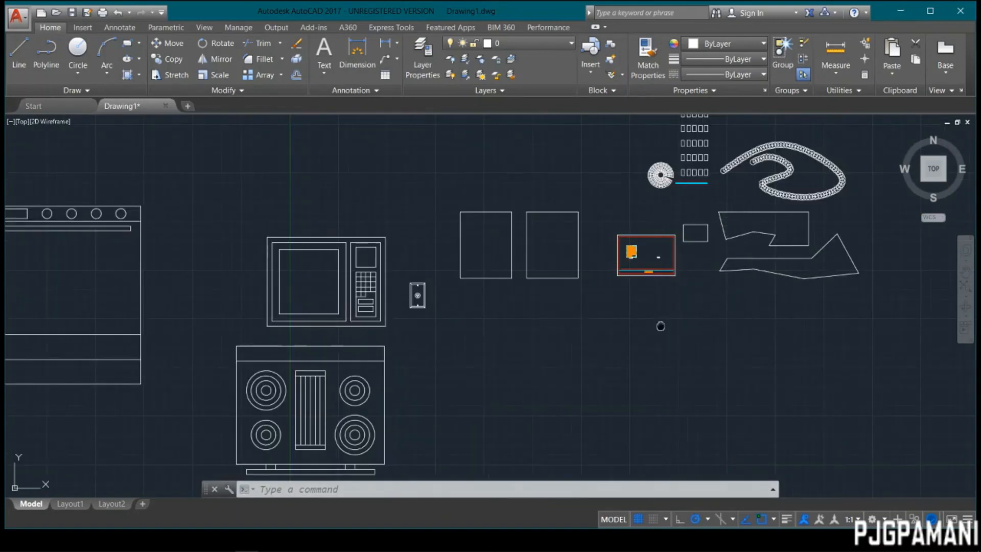
mouse_move(660, 326)
middle_mouse_down()
mouse_move(611, 387)
mouse_move(574, 376)
mouse_move(530, 384)
middle_mouse_up()
scroll(657, 350, "up", 4)
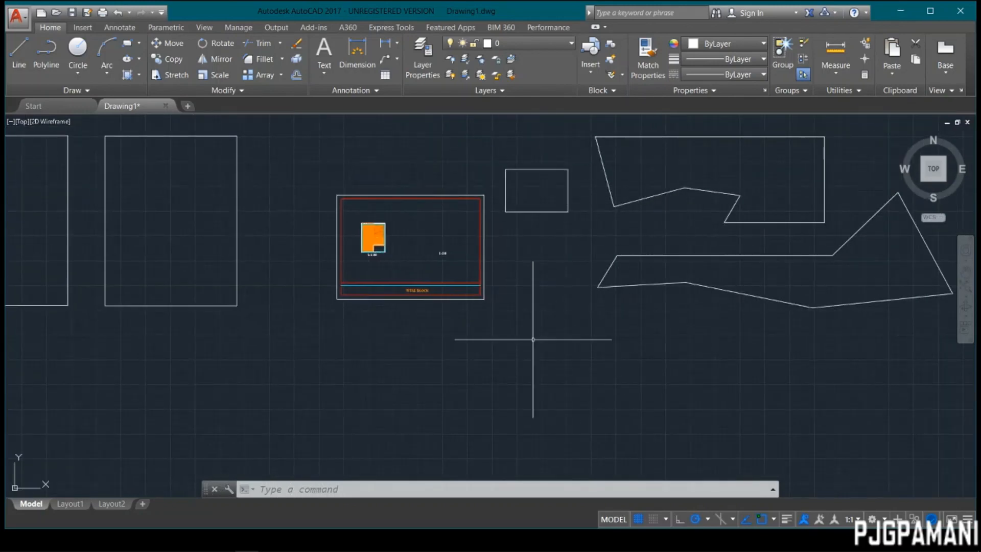
middle_click_drag(566, 263, 610, 288)
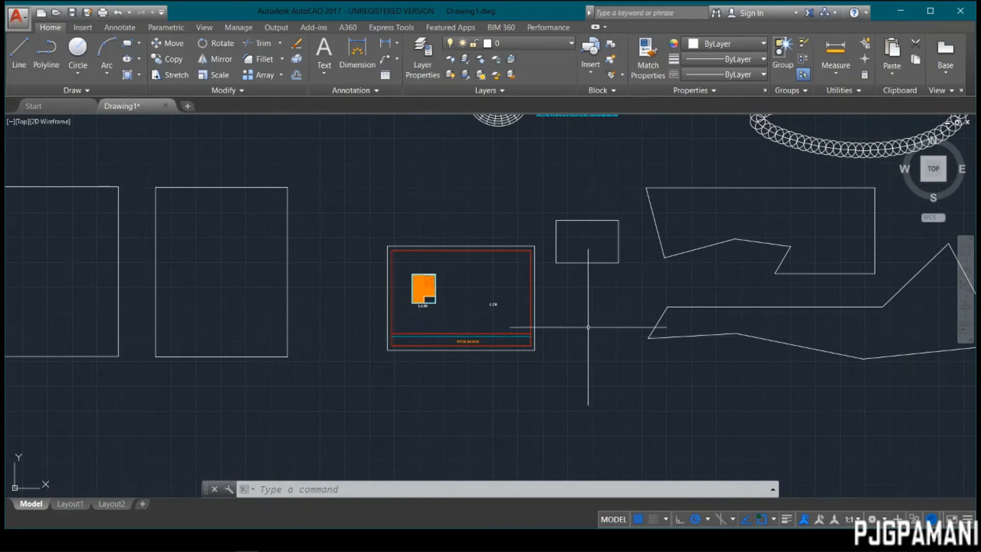
scroll(358, 357, "down", 1)
mouse_move(334, 357)
middle_mouse_down()
mouse_move(394, 359)
mouse_move(487, 299)
middle_mouse_up()
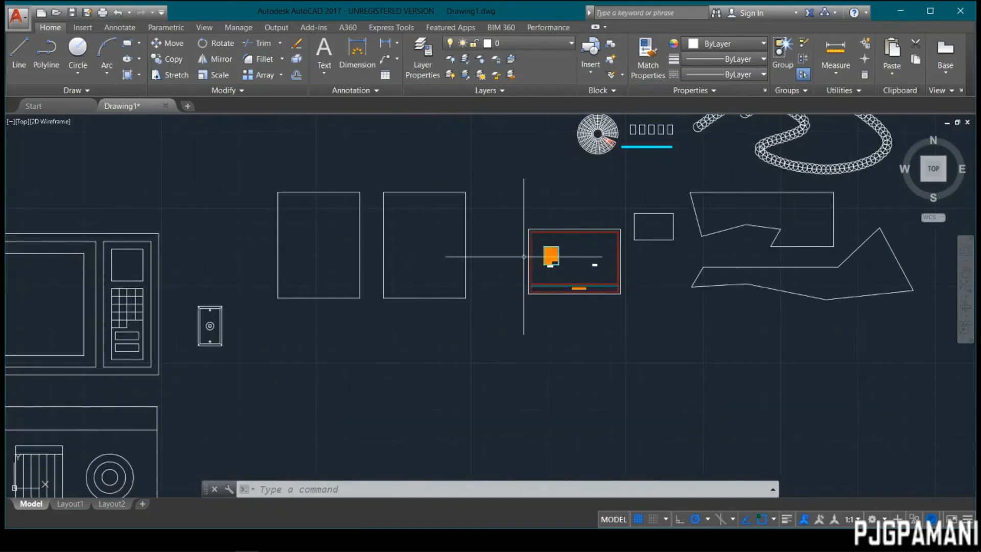
scroll(554, 312, "up", 3)
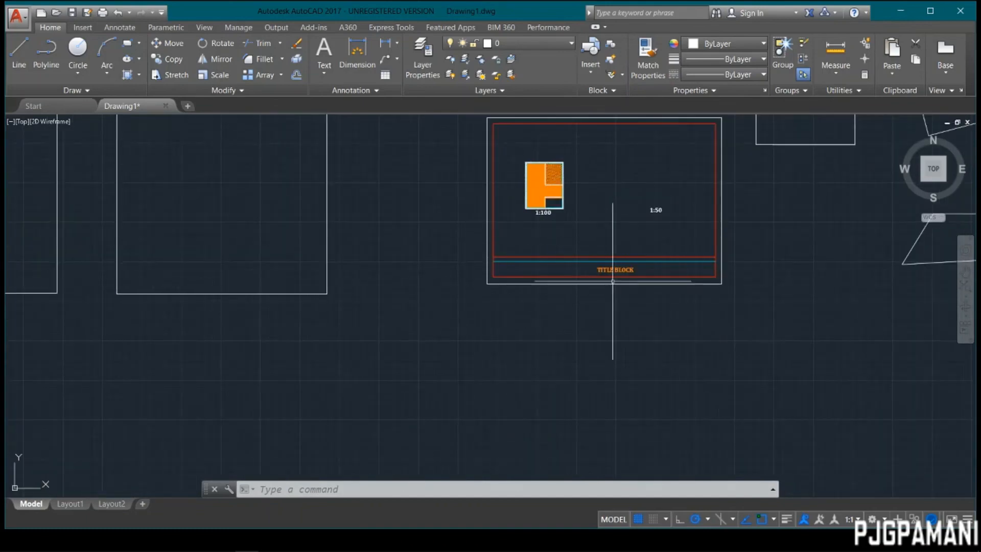
scroll(307, 266, "down", 3)
mouse_move(174, 224)
middle_mouse_down()
mouse_move(465, 273)
mouse_move(576, 217)
middle_mouse_up()
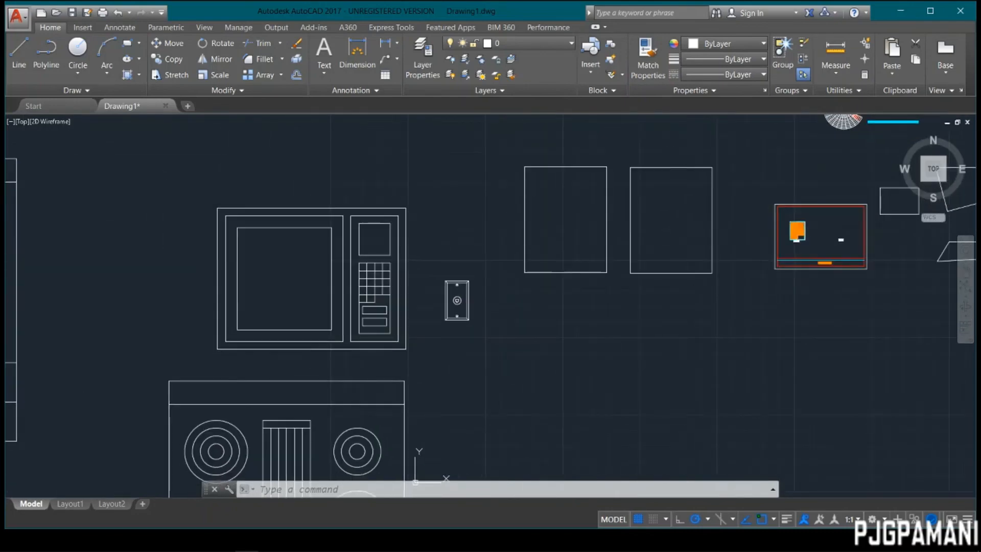
middle_click_drag(450, 401, 568, 315)
scroll(441, 372, "down", 2)
middle_click_drag(344, 368, 482, 346)
mouse_move(709, 373)
middle_mouse_down()
mouse_move(688, 352)
mouse_move(633, 350)
mouse_move(638, 367)
middle_mouse_up()
Remove the LineWeight toggle from the status bar and restore it.
left_click(967, 519)
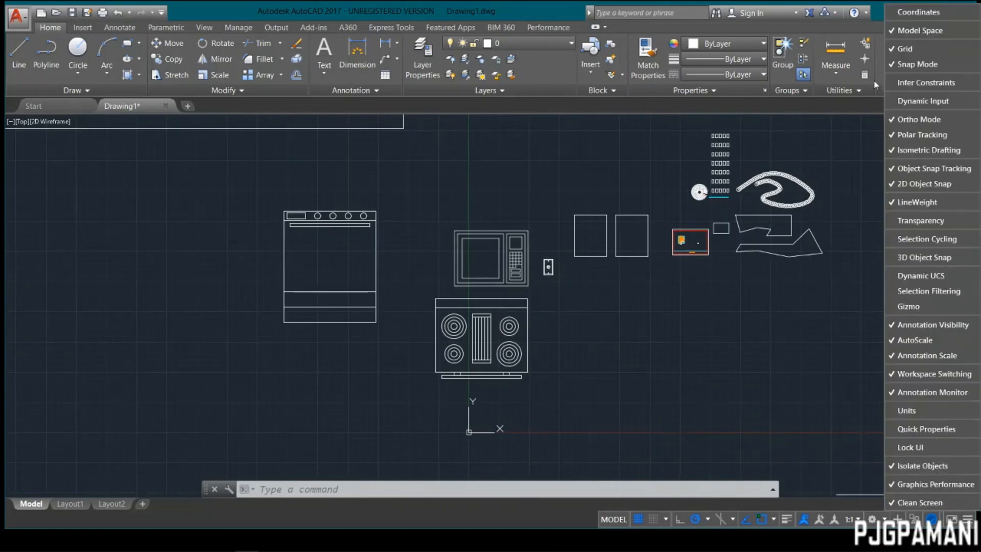
left_click(890, 202)
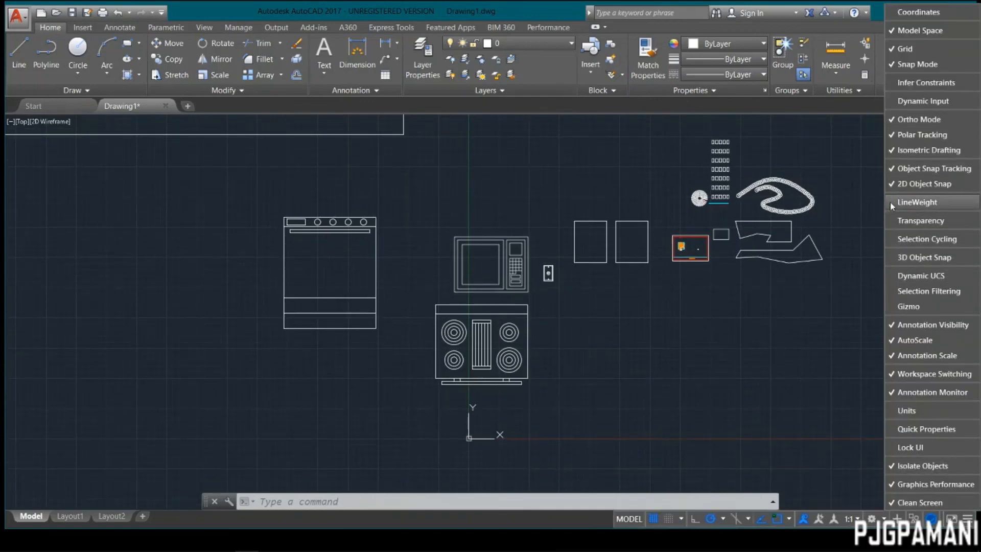
left_click(808, 209)
Assign the front-view and top-view range-oven blocks to layer L1 and clear the selection.
left_click(587, 311)
left_click(377, 394)
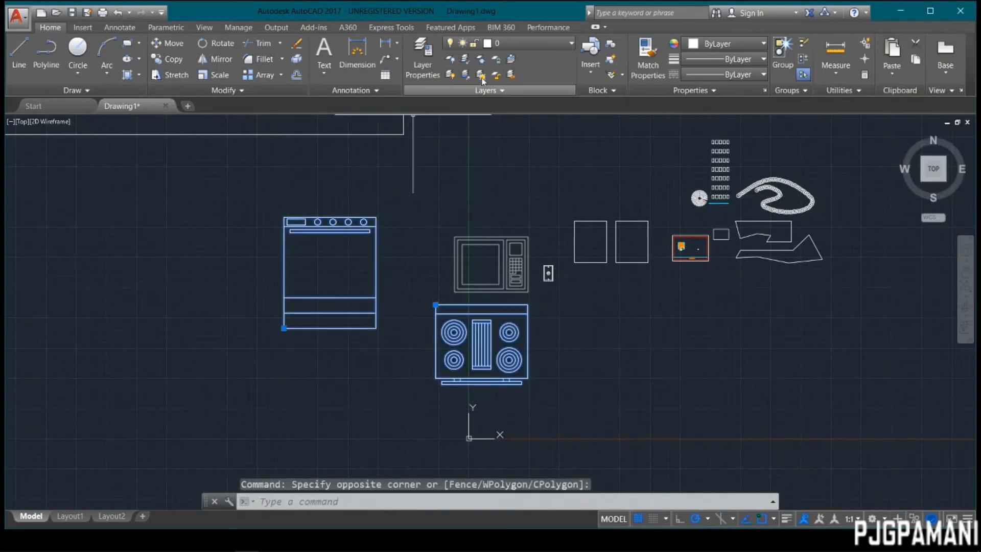
left_click(532, 44)
left_click(483, 88)
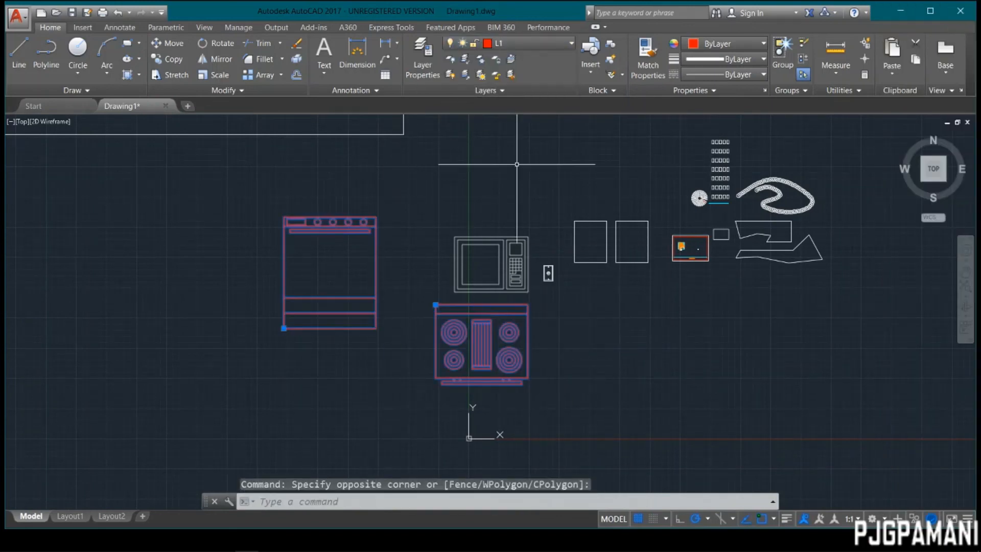
scroll(542, 344, "up", 2)
left_click(589, 338)
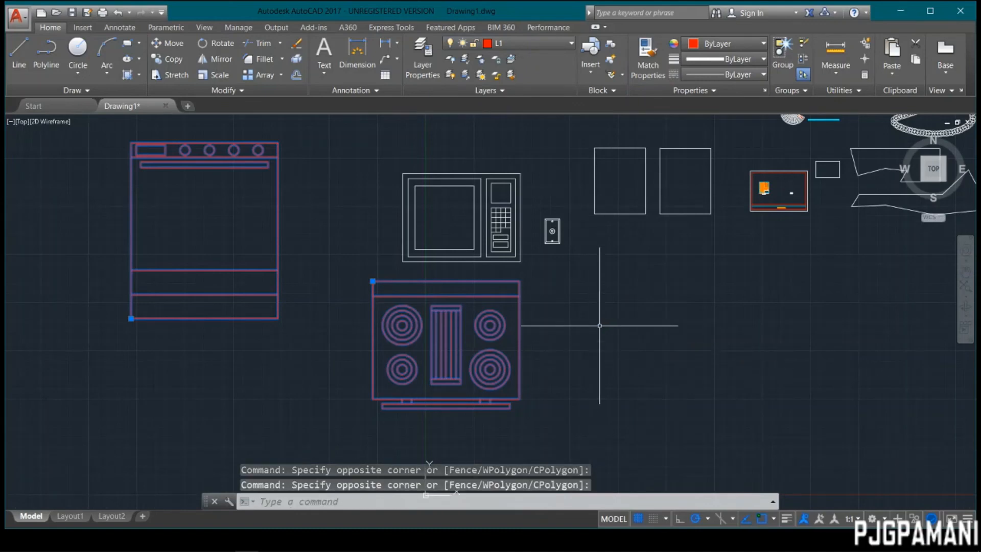
key("Escape")
Turn on Clean Screen and add the Transparency toggle to the status bar.
left_click(960, 518)
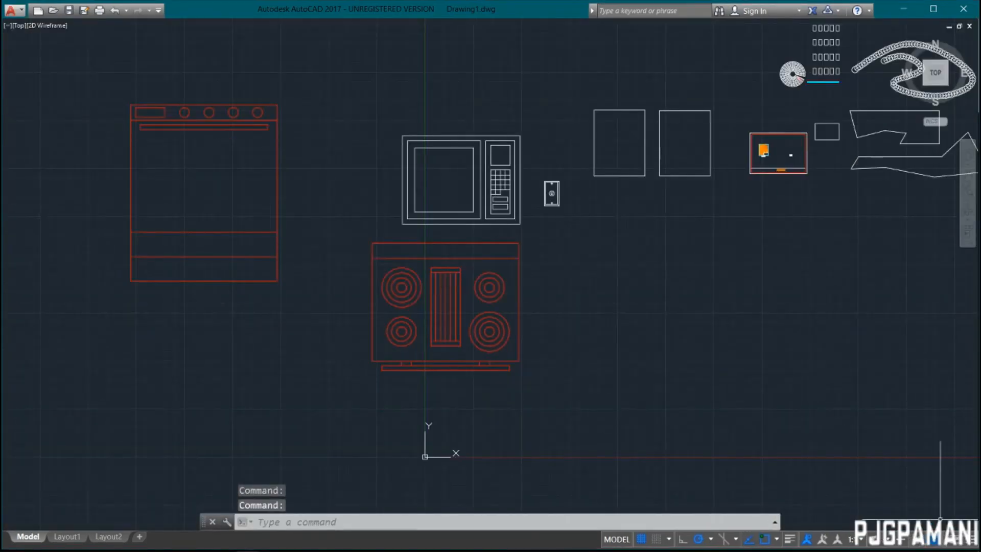
left_click(974, 539)
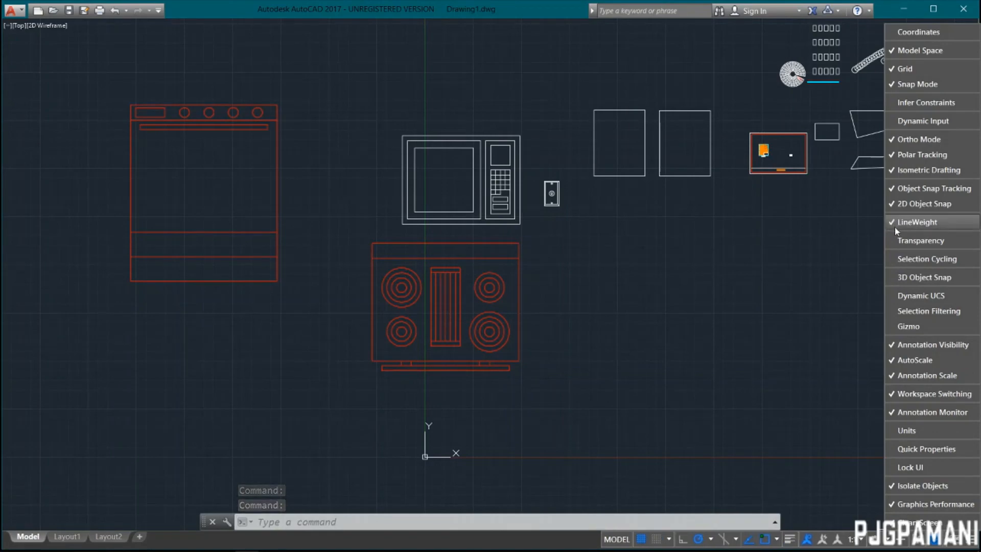
left_click(892, 241)
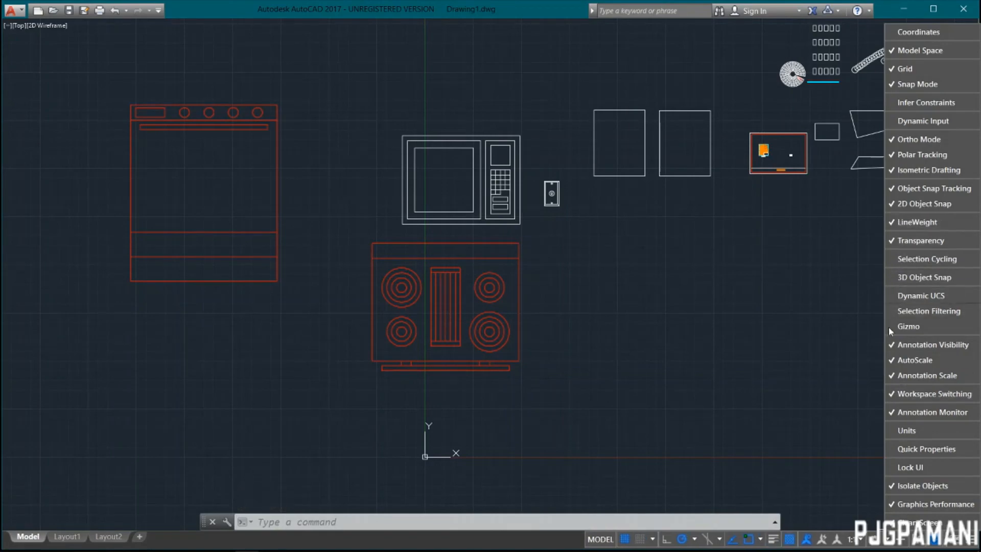
left_click(723, 357)
key("Escape")
Remove the Annotation Visibility toggle from the status bar and restore it.
scroll(561, 276, "down", 4)
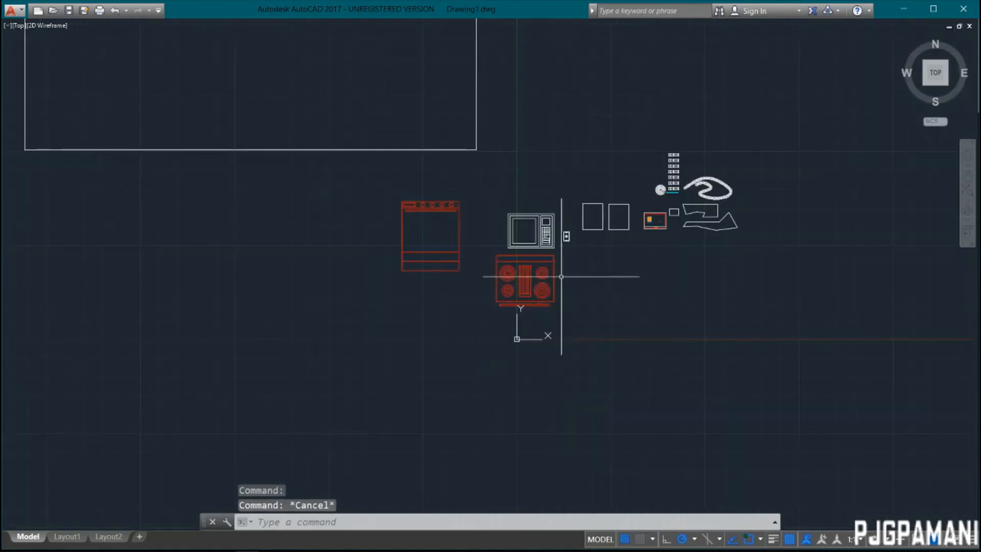
middle_click_drag(561, 276, 622, 264)
left_click(974, 541)
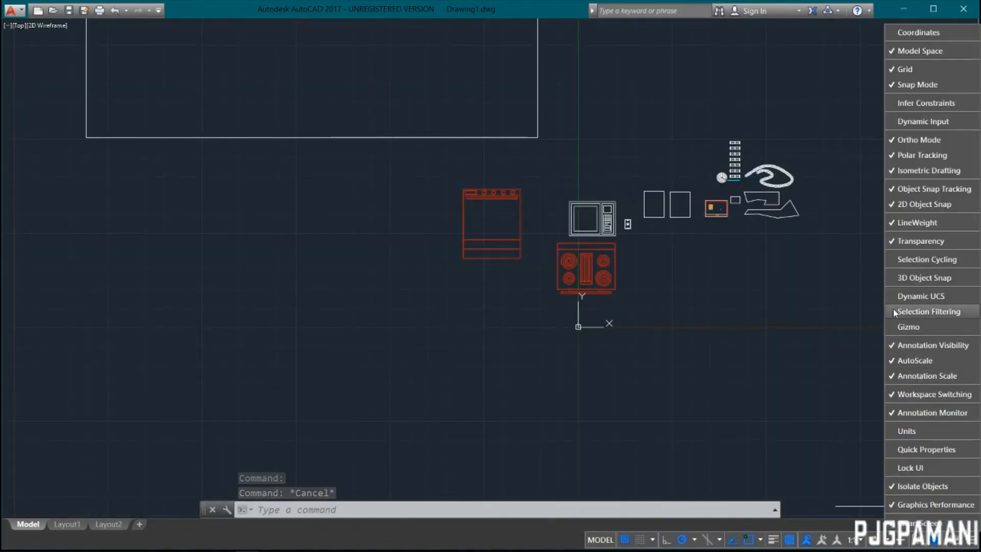
left_click(889, 347)
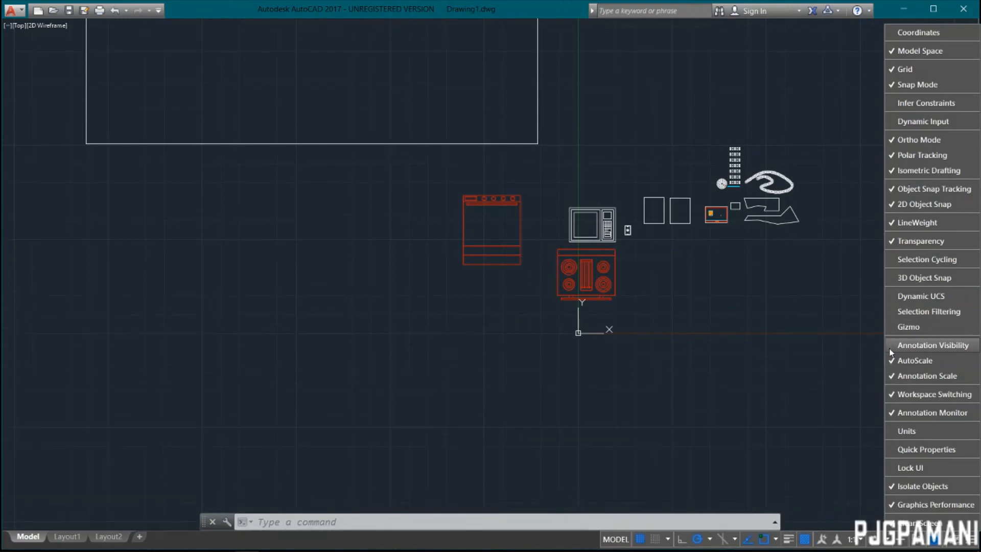
left_click(892, 348)
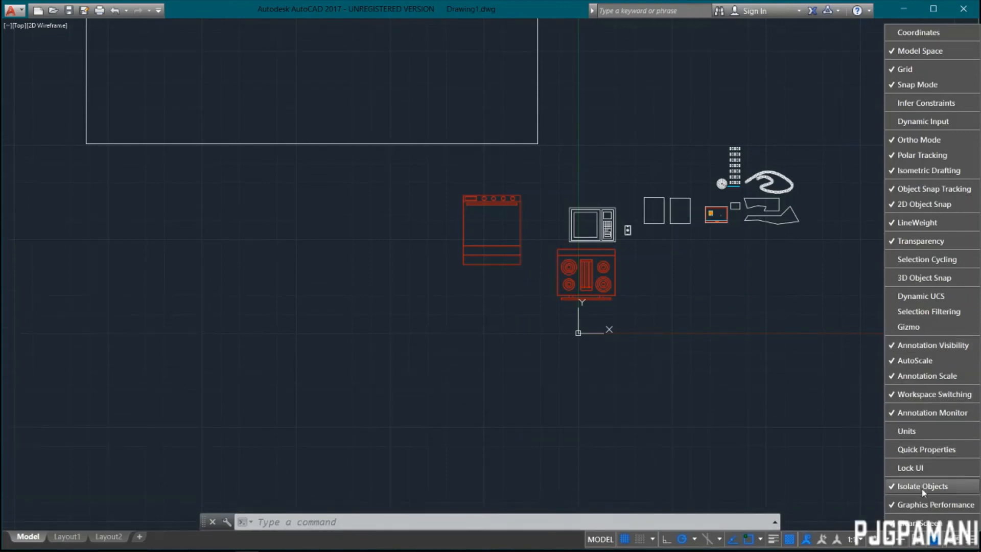
left_click(801, 433)
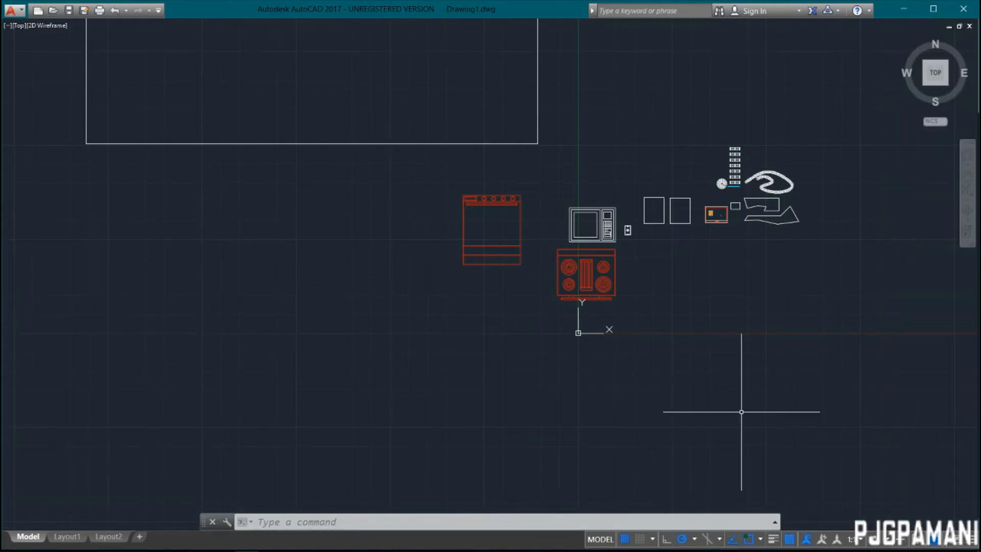
Bring the whole set of drawn objects into view and minimize AutoCAD to show the desktop.
scroll(663, 336, "up", 5)
middle_click_drag(799, 320, 620, 467)
scroll(620, 467, "down", 2)
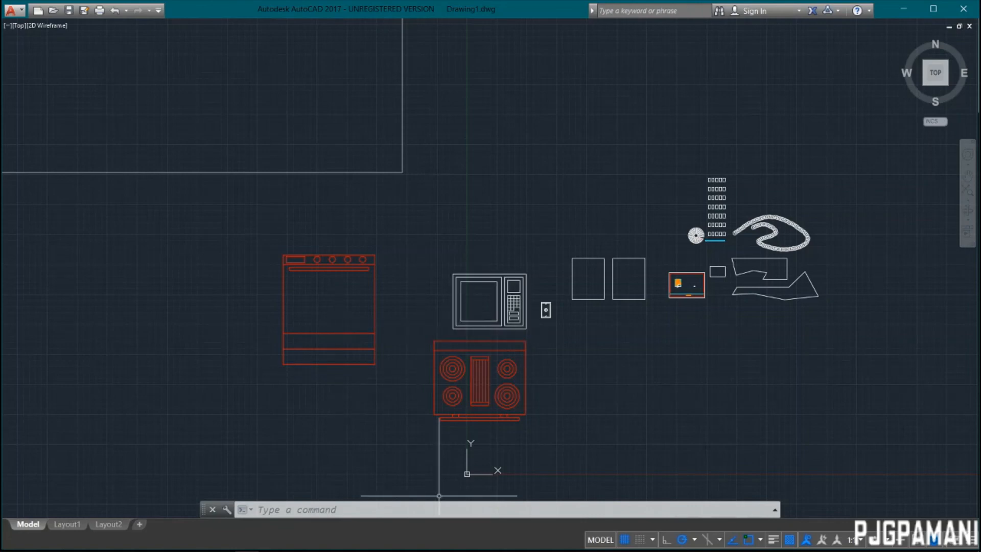
left_click(901, 9)
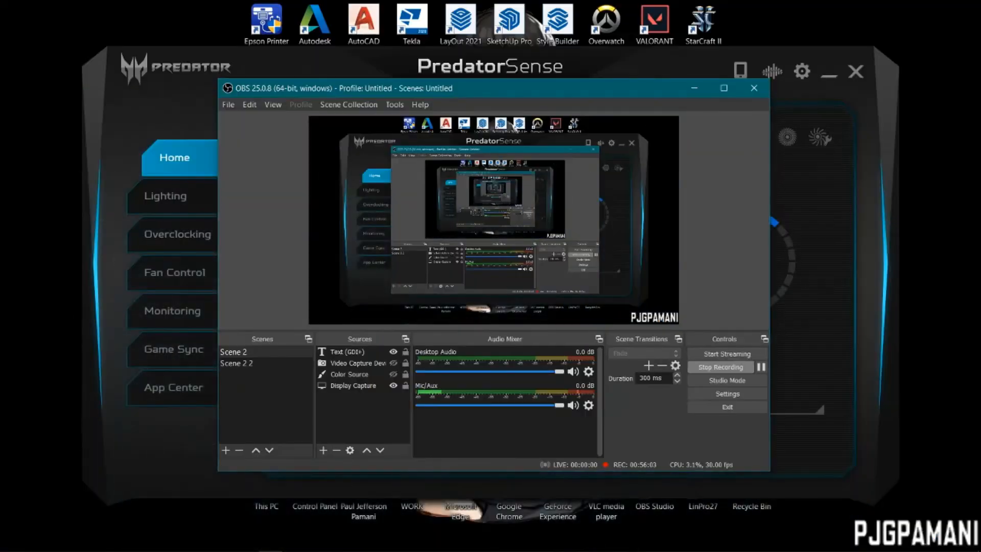